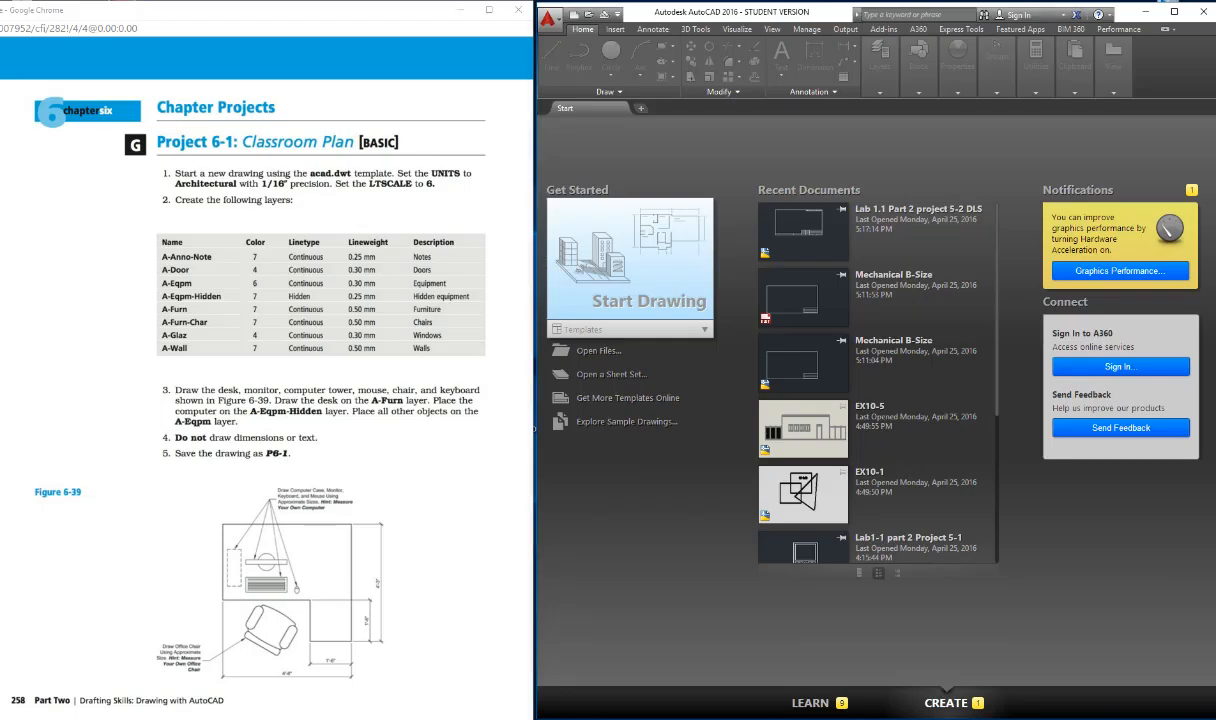
Step: Start a new drawing from the acad.dwt template and set its length units to Architectural
left_click(704, 330)
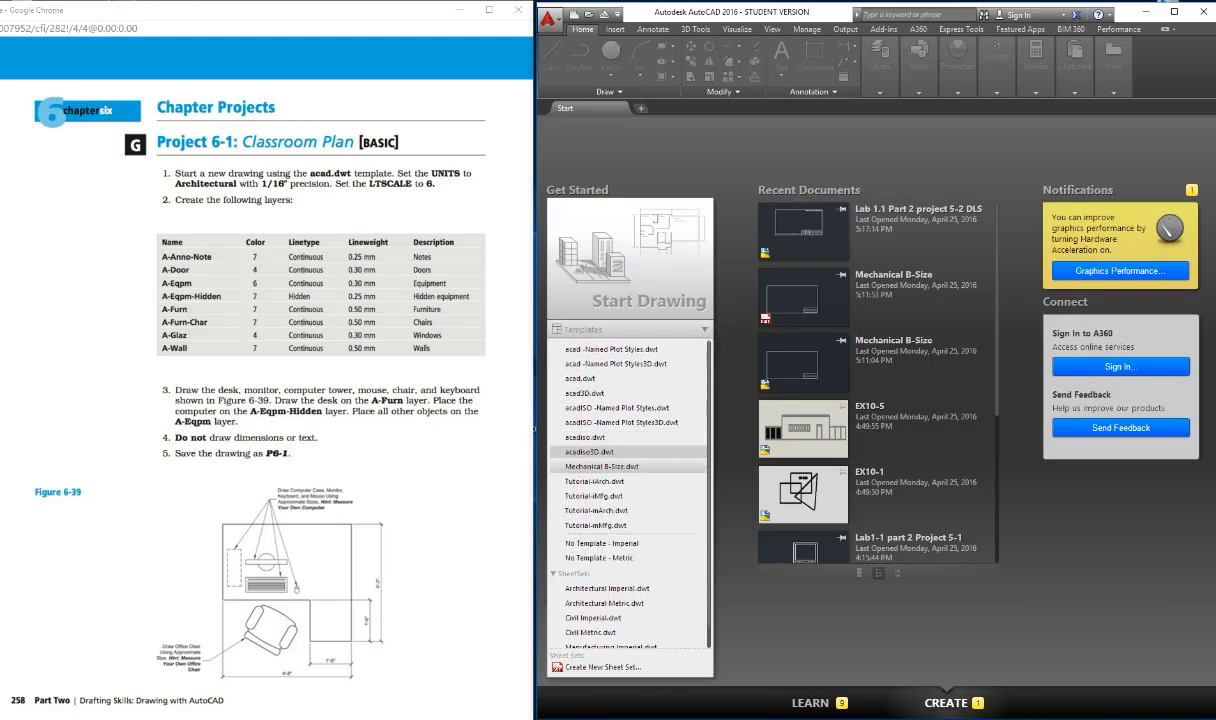
left_click(581, 379)
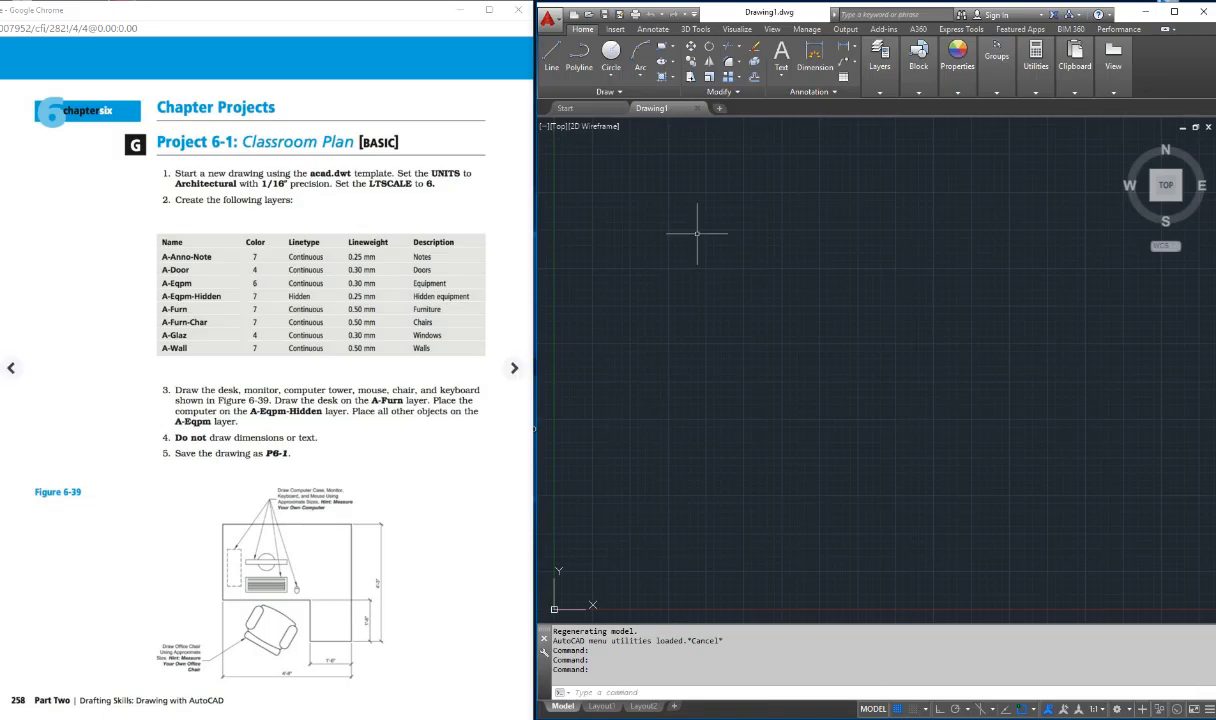
type("units")
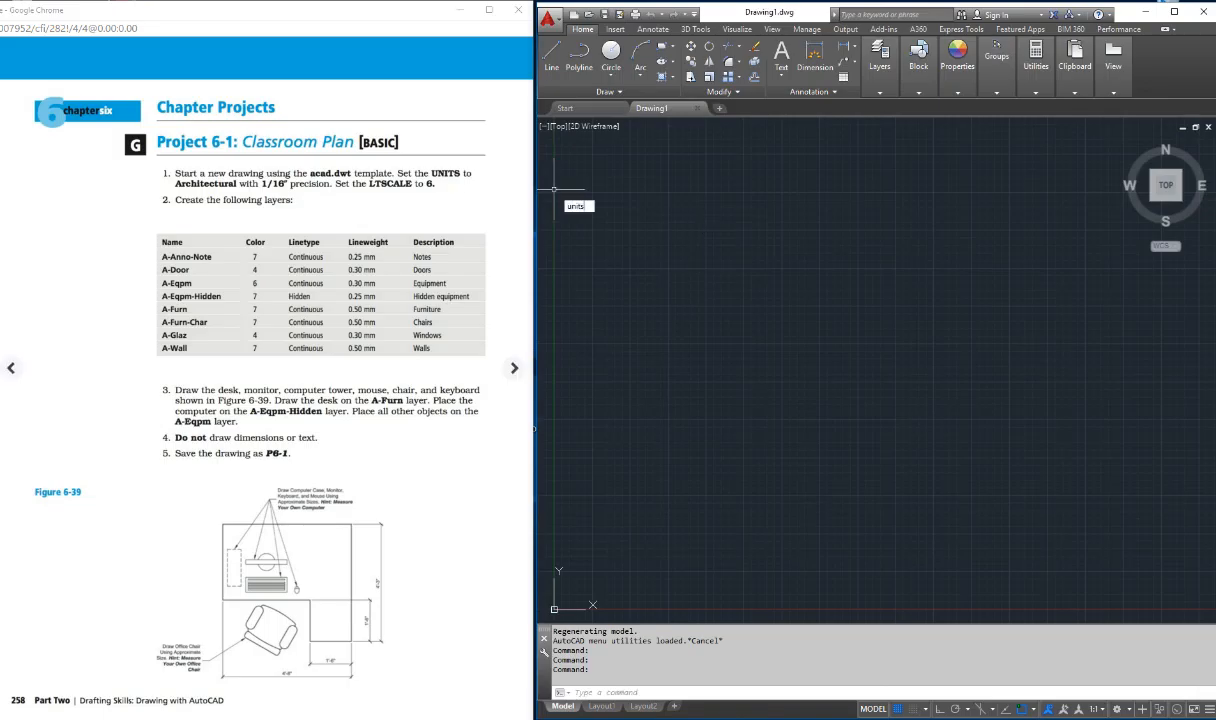
key("Return")
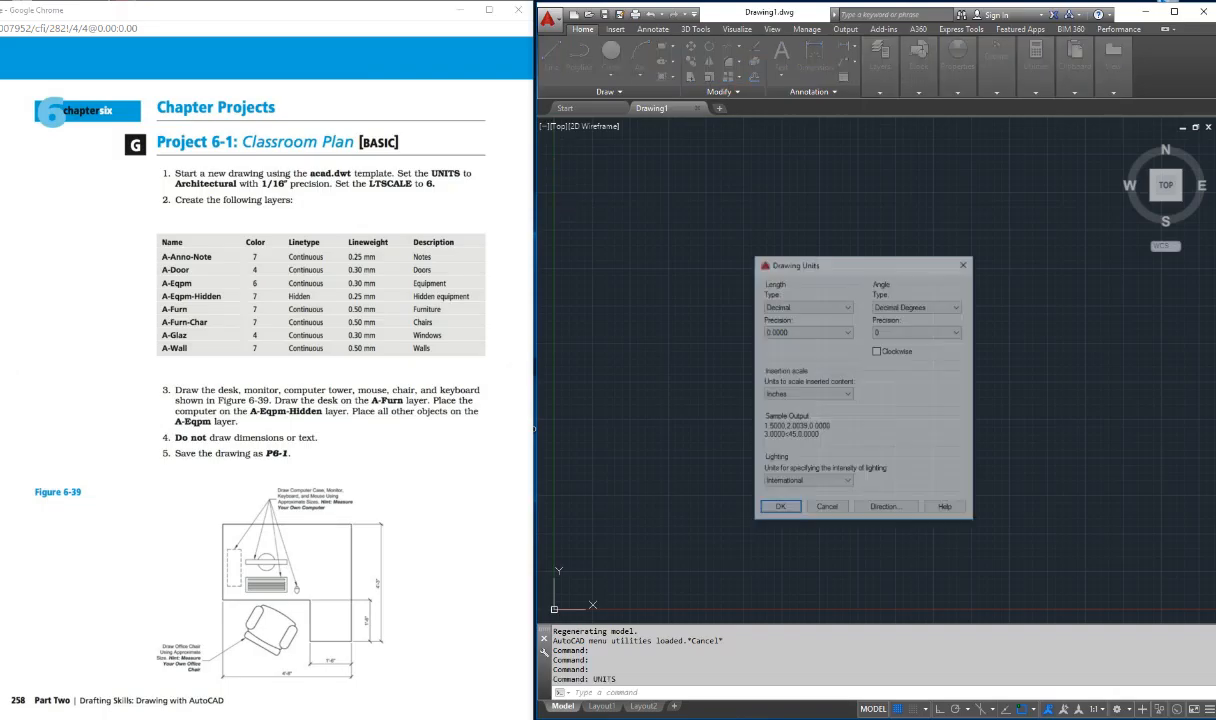
left_click(808, 306)
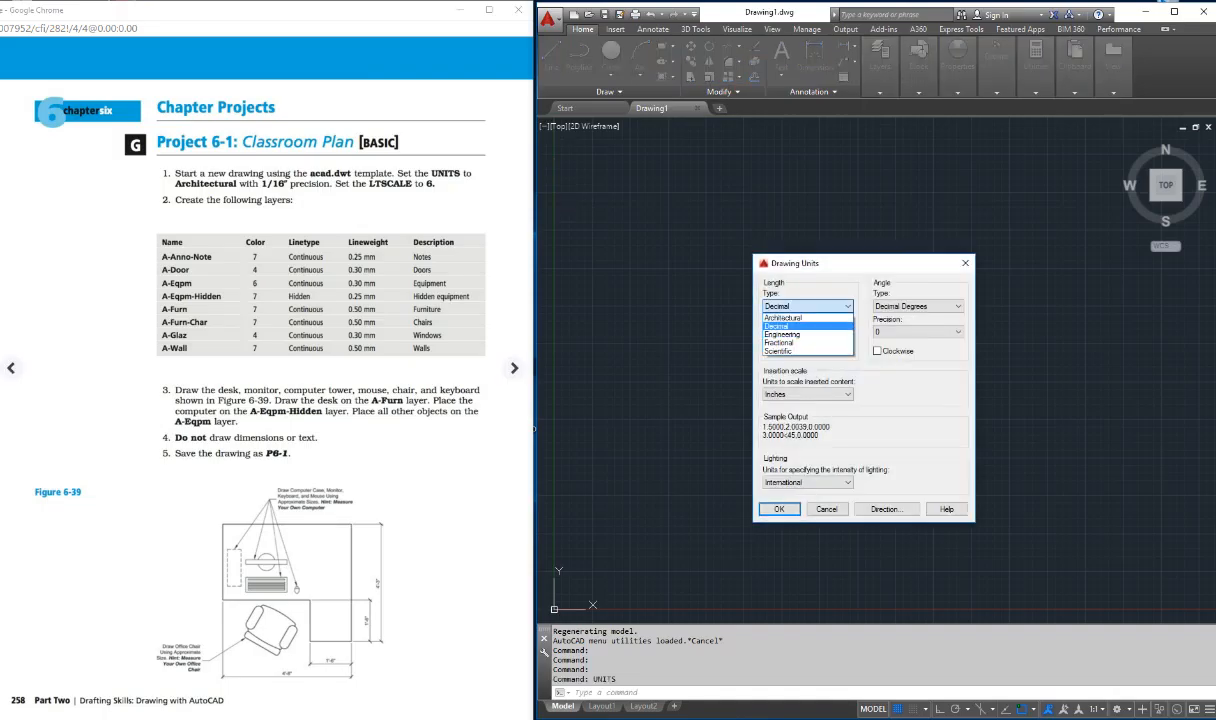
left_click(796, 317)
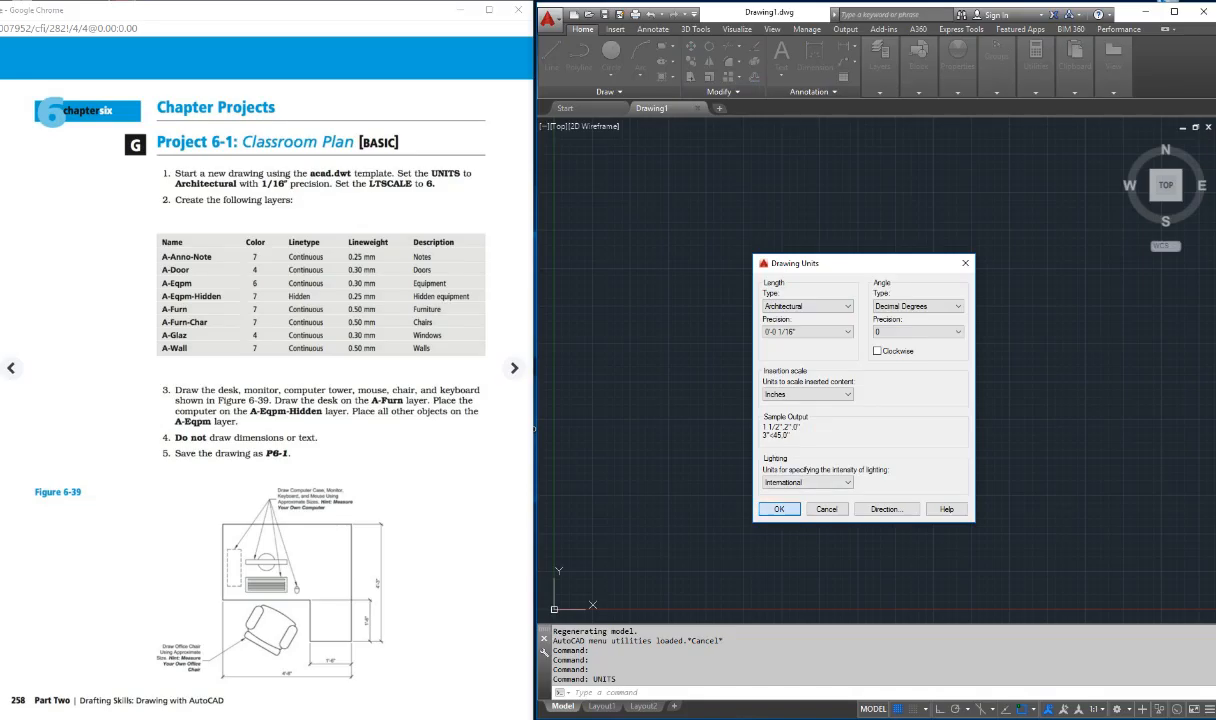
left_click(778, 509)
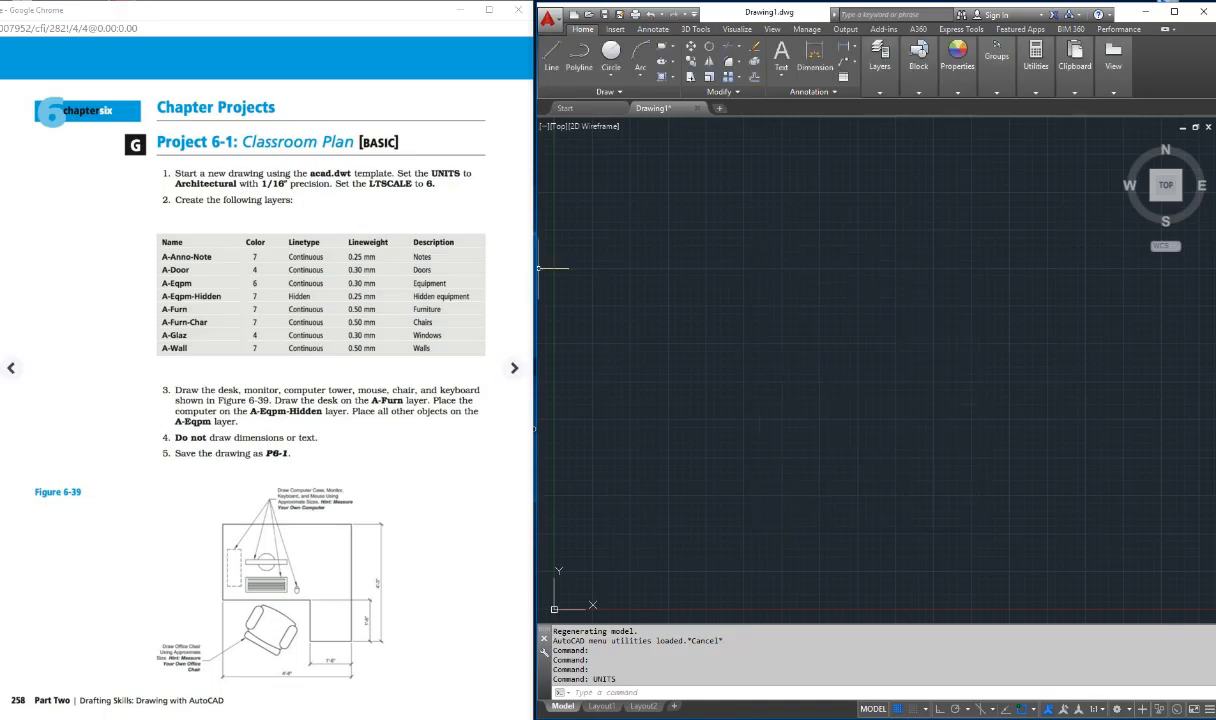
Step: Set the drawing's global linetype scale (LTSCALE) to 6
left_click_drag(336, 184, 411, 184)
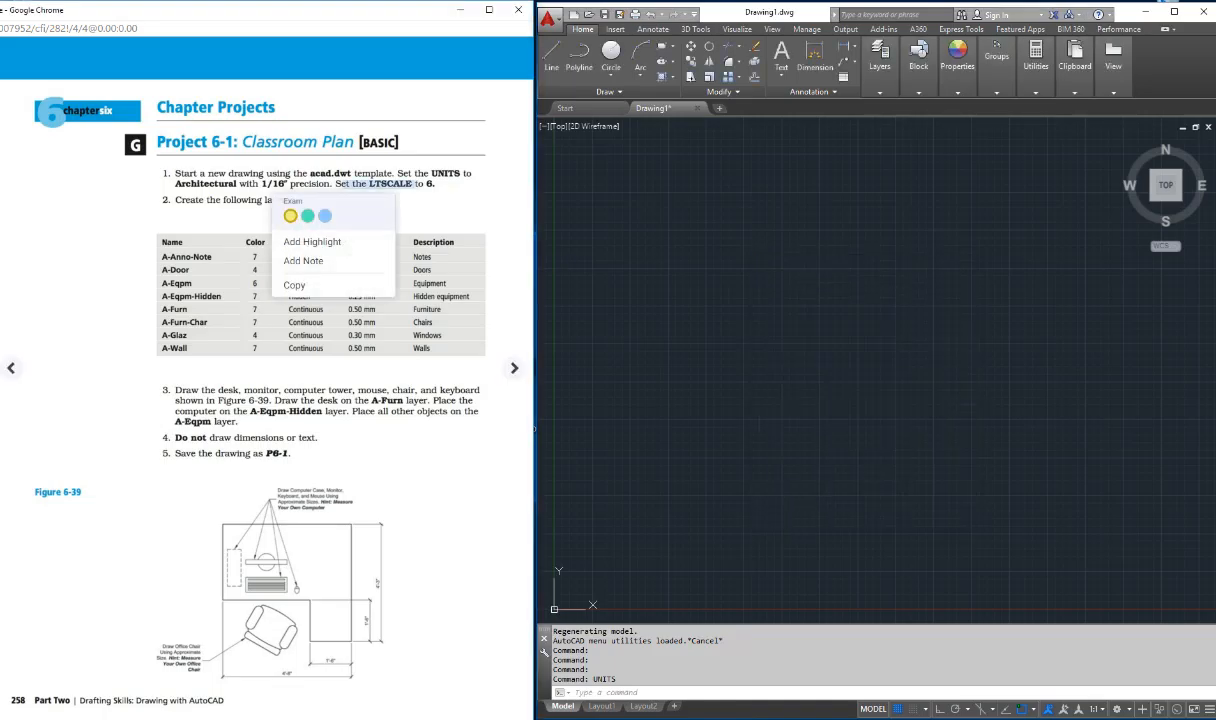
left_click(705, 420)
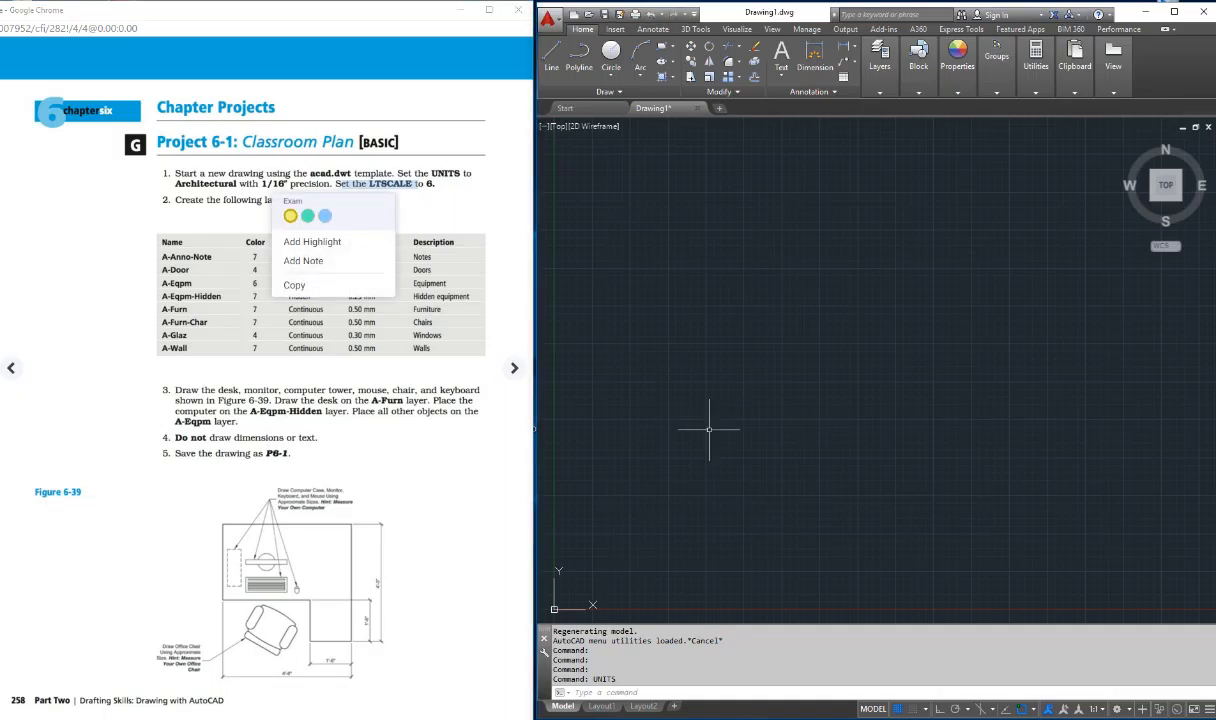
key("Escape")
key("Escape")
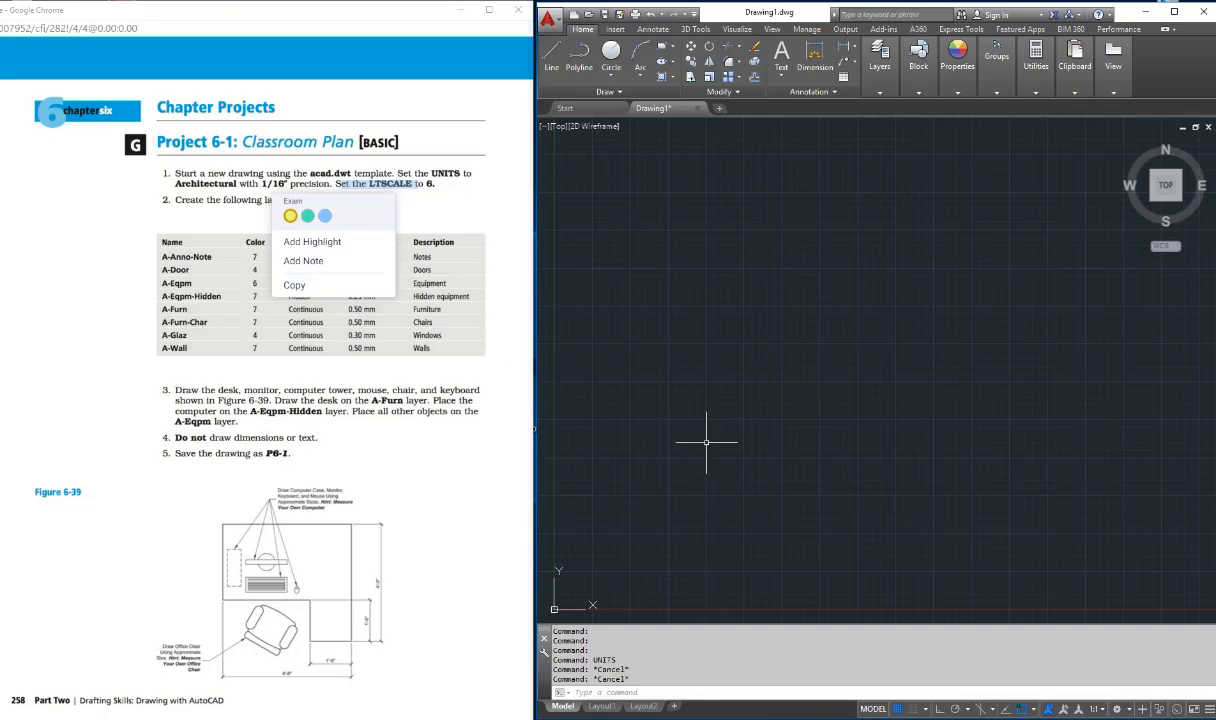
type("LTscal")
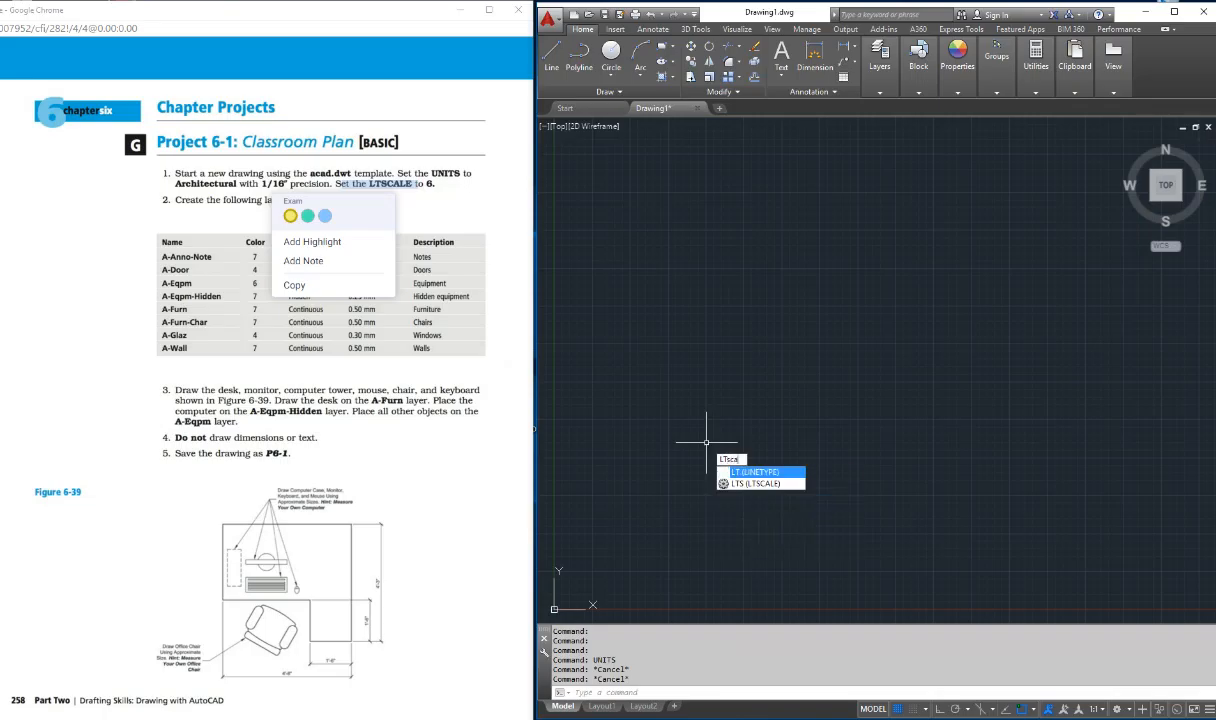
type("e")
key("Return")
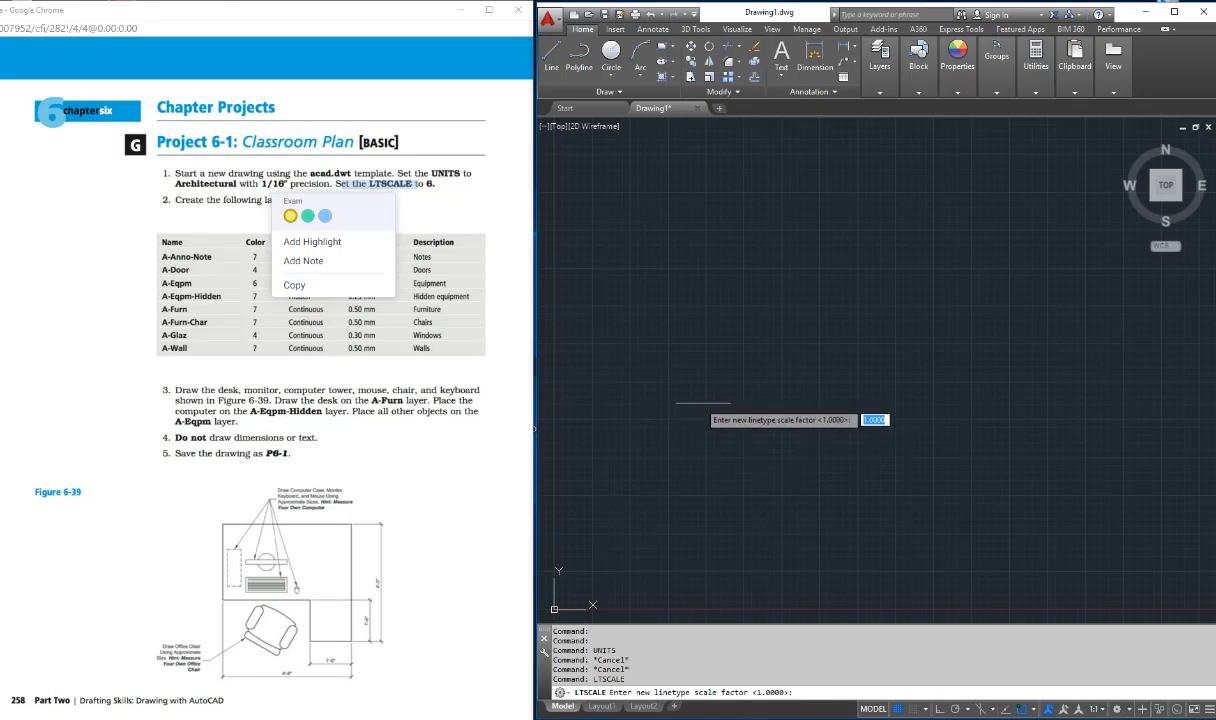
type("6")
key("Return")
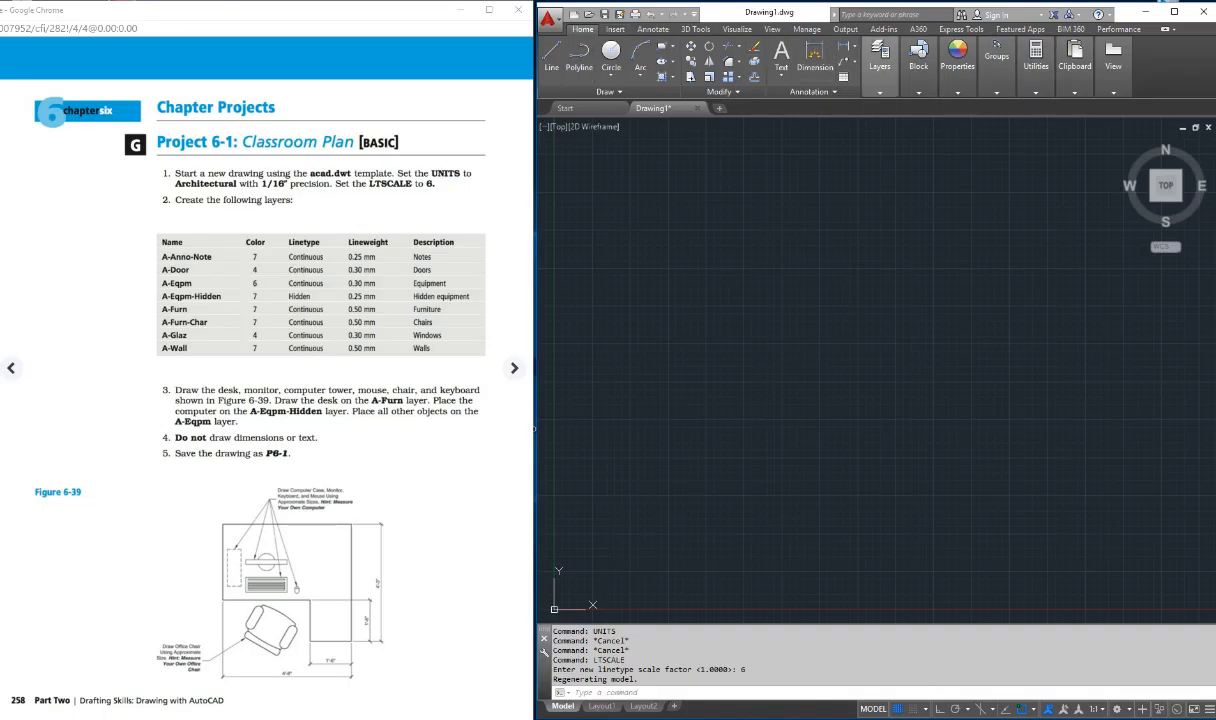
Step: Open the Layer Properties Manager, then resize and reposition it to uncover the first rows of the textbook's layer table
left_click(880, 62)
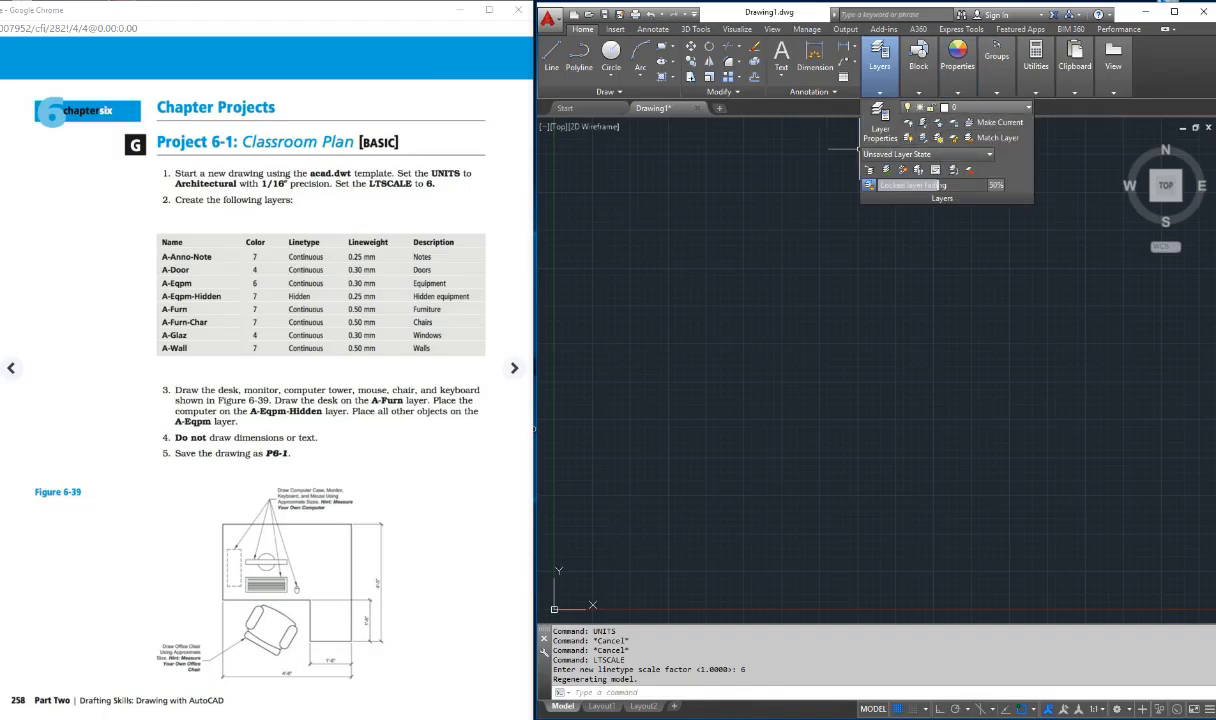
left_click(880, 128)
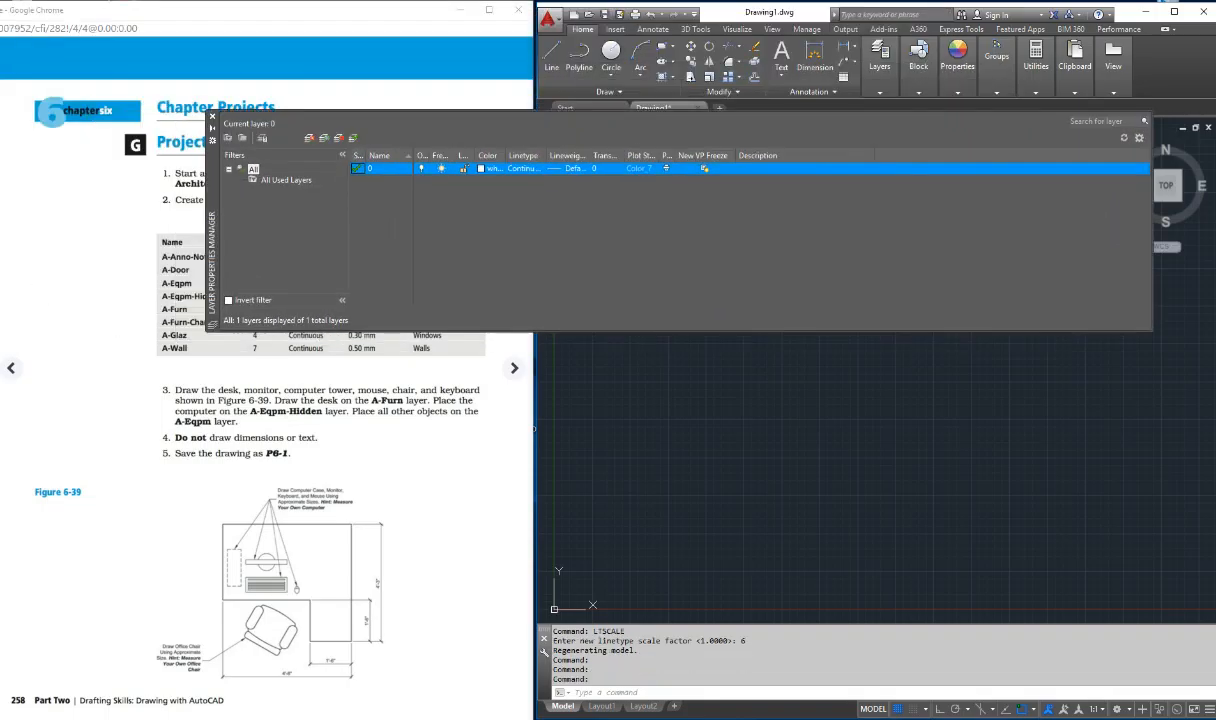
left_click_drag(619, 329, 619, 521)
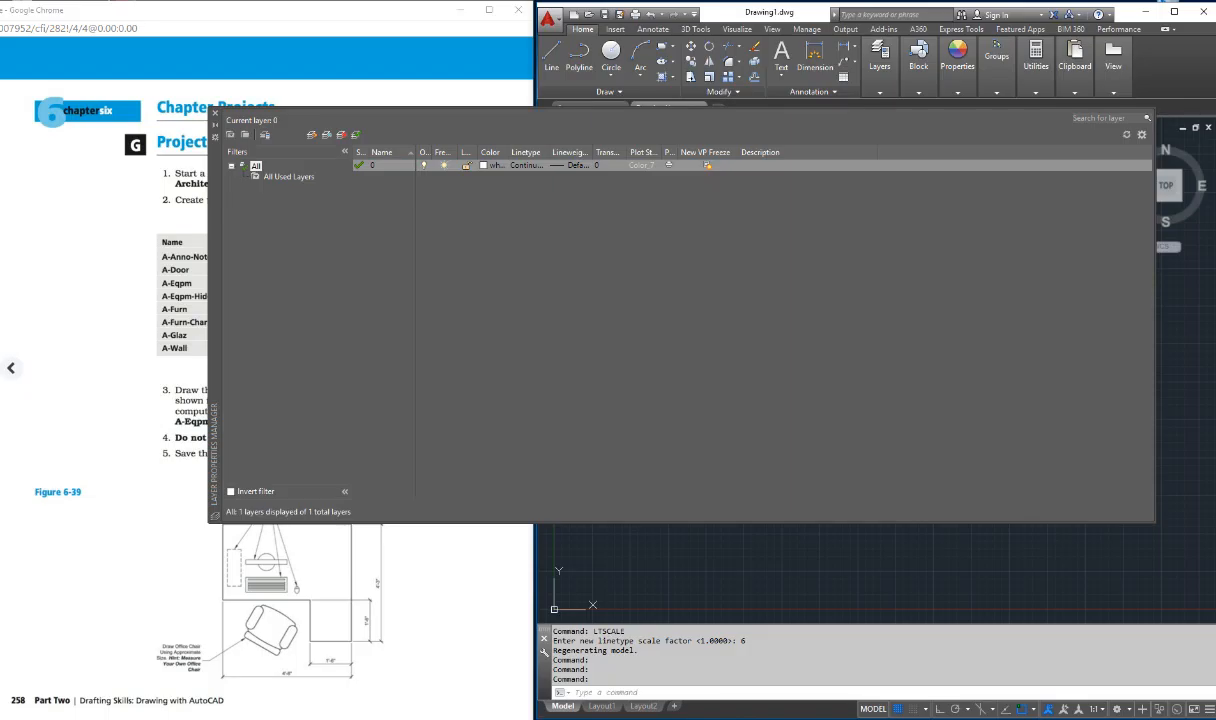
left_click_drag(214, 300, 269, 314)
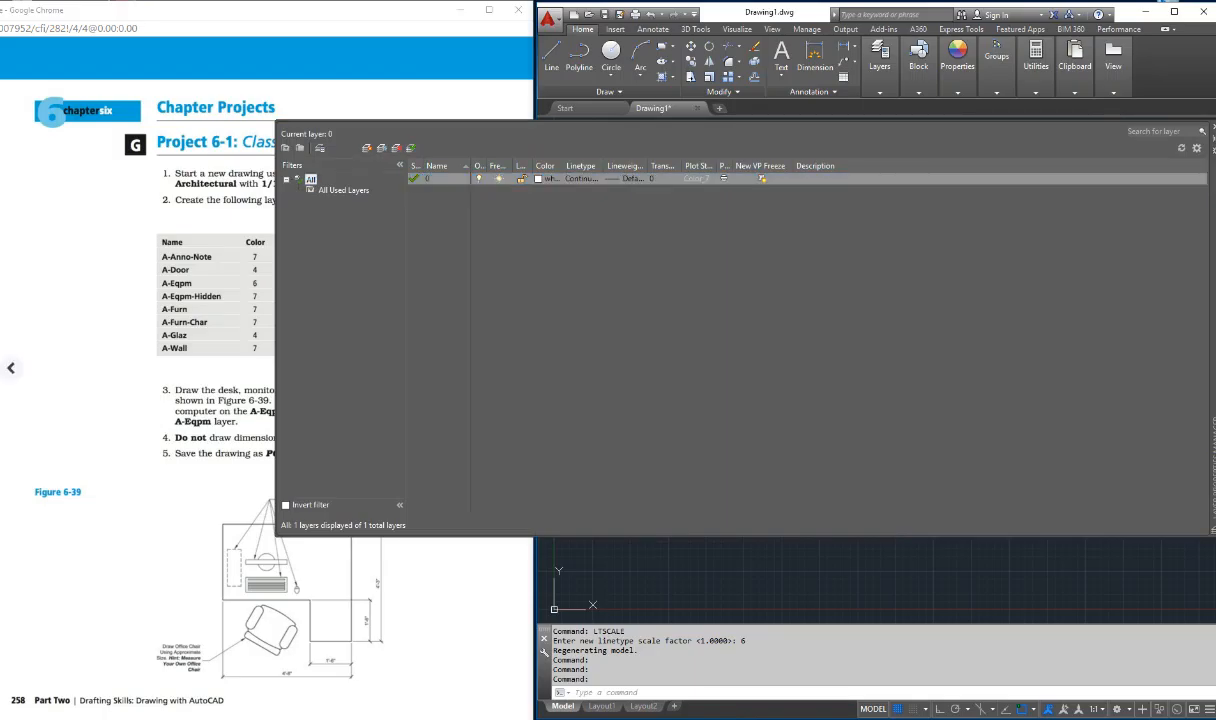
left_click(950, 551)
key("Escape")
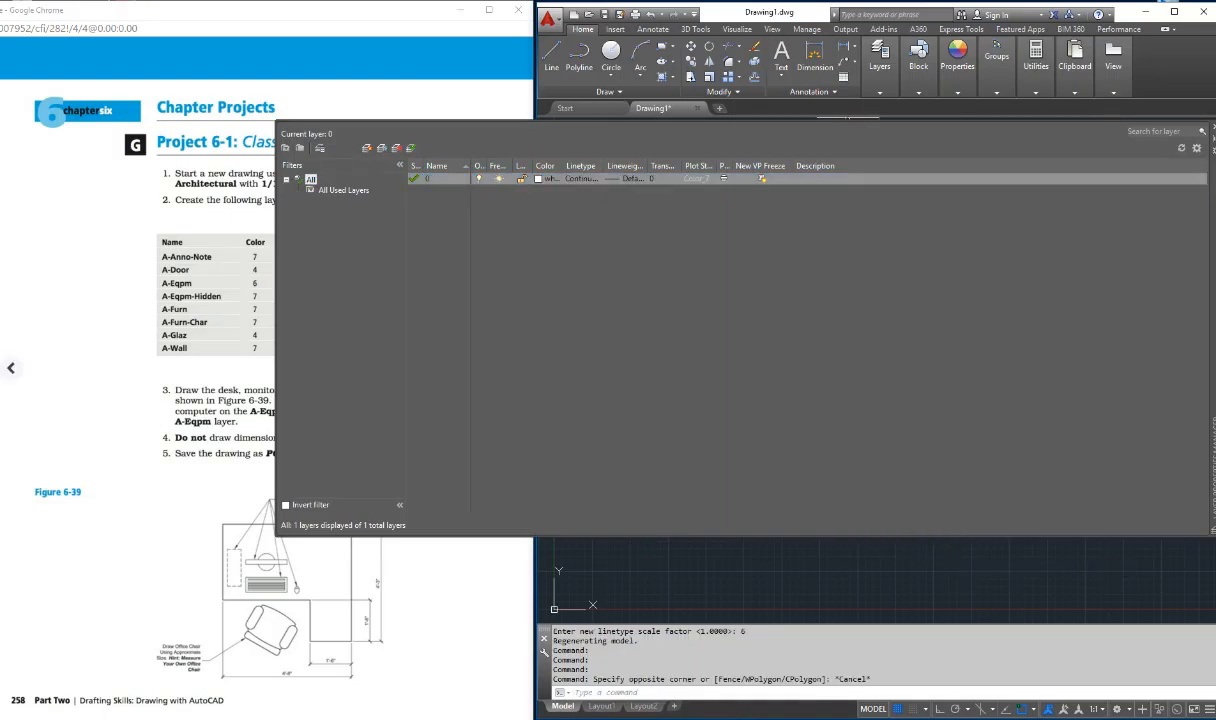
key("Escape")
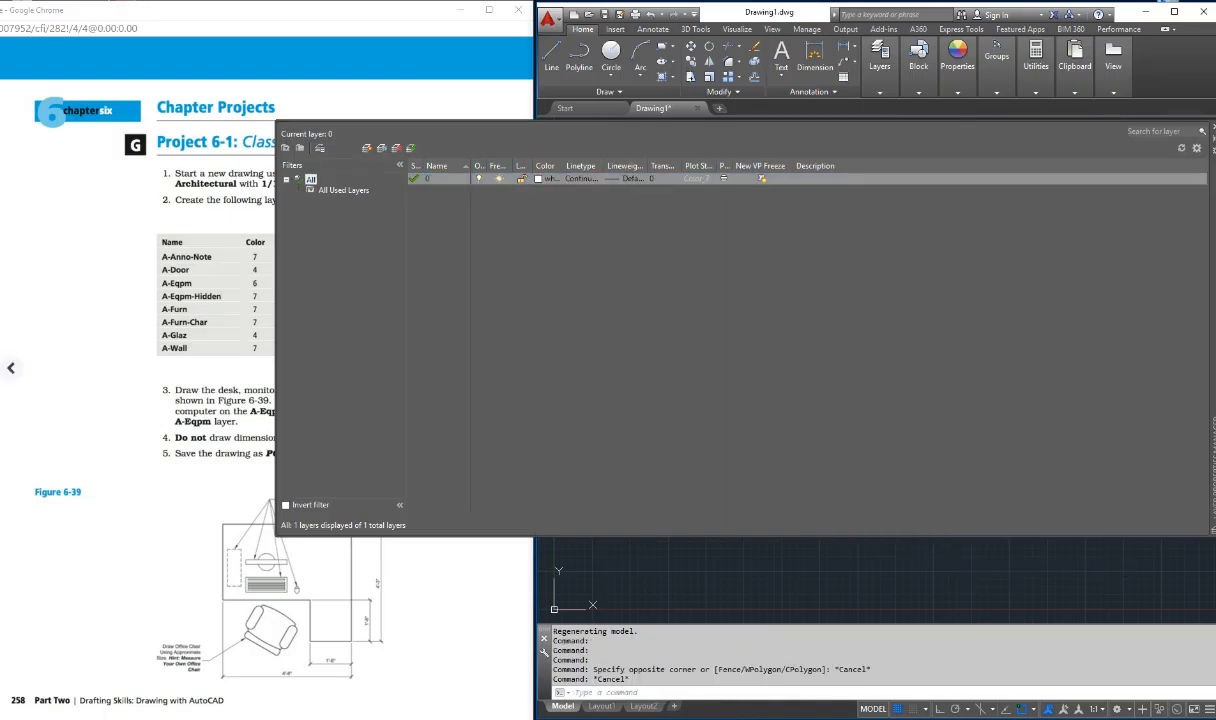
left_click_drag(596, 121, 596, 293)
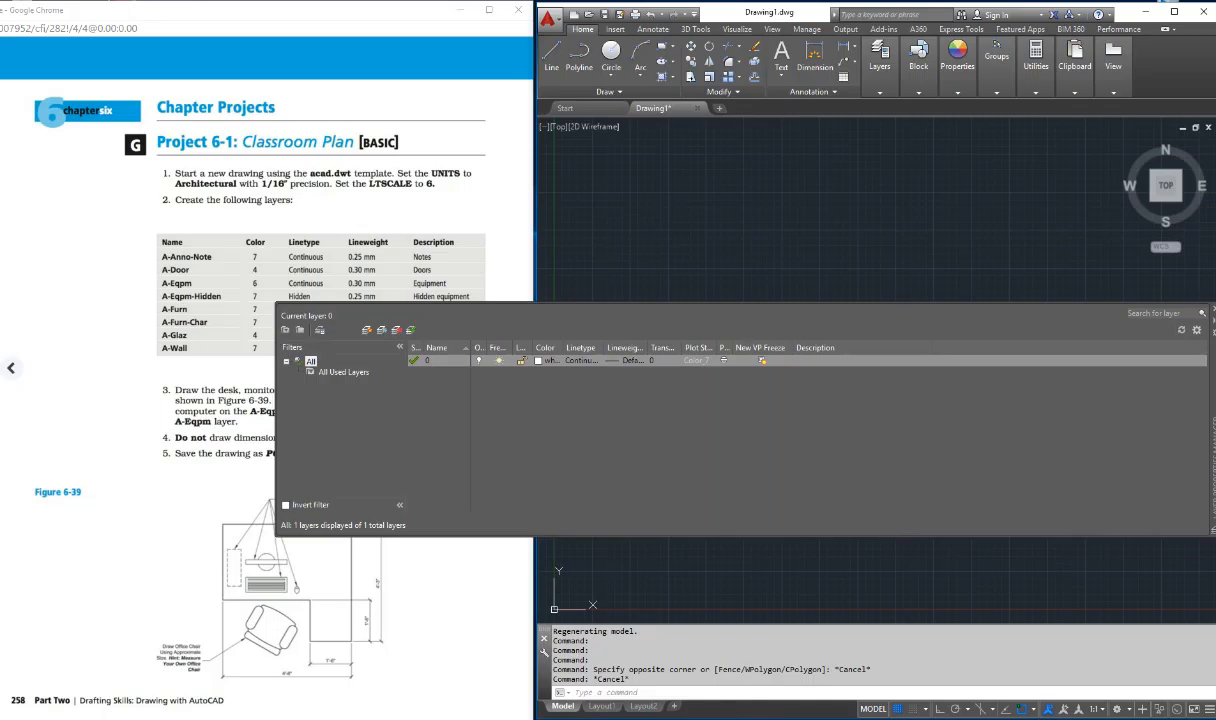
Step: Create a new layer named A-Anno-Note
left_click(370, 330)
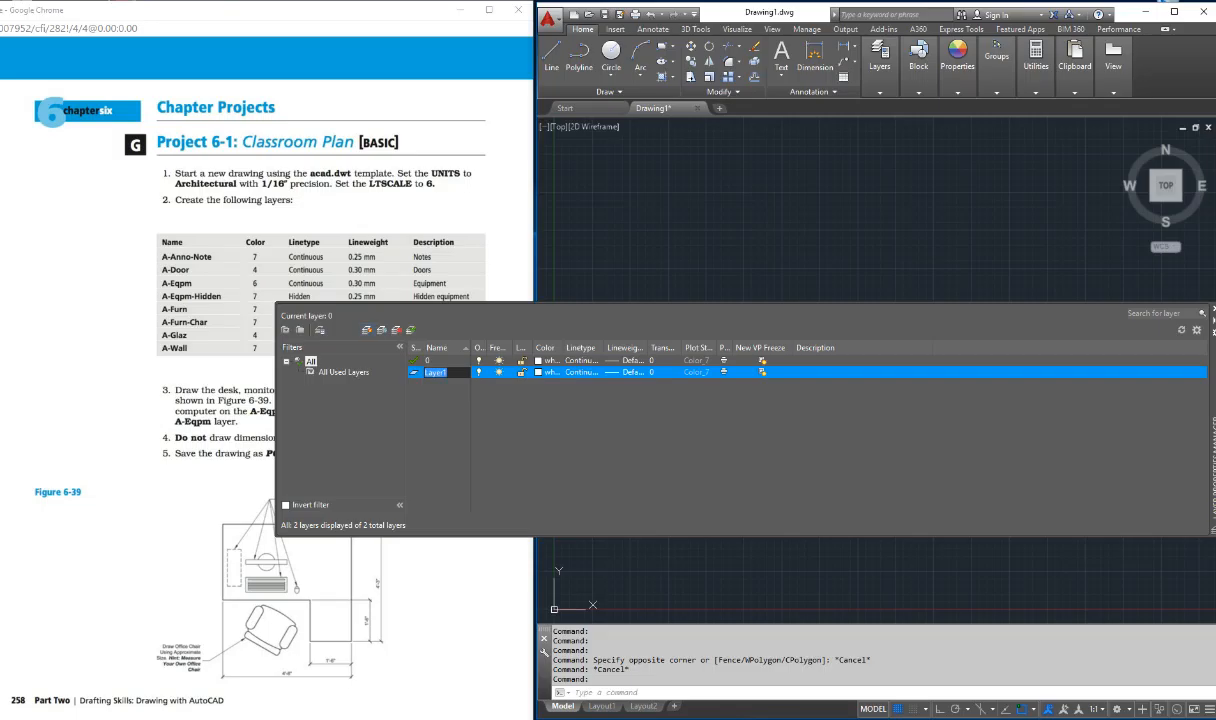
type("A-Anno-Note")
key("Return")
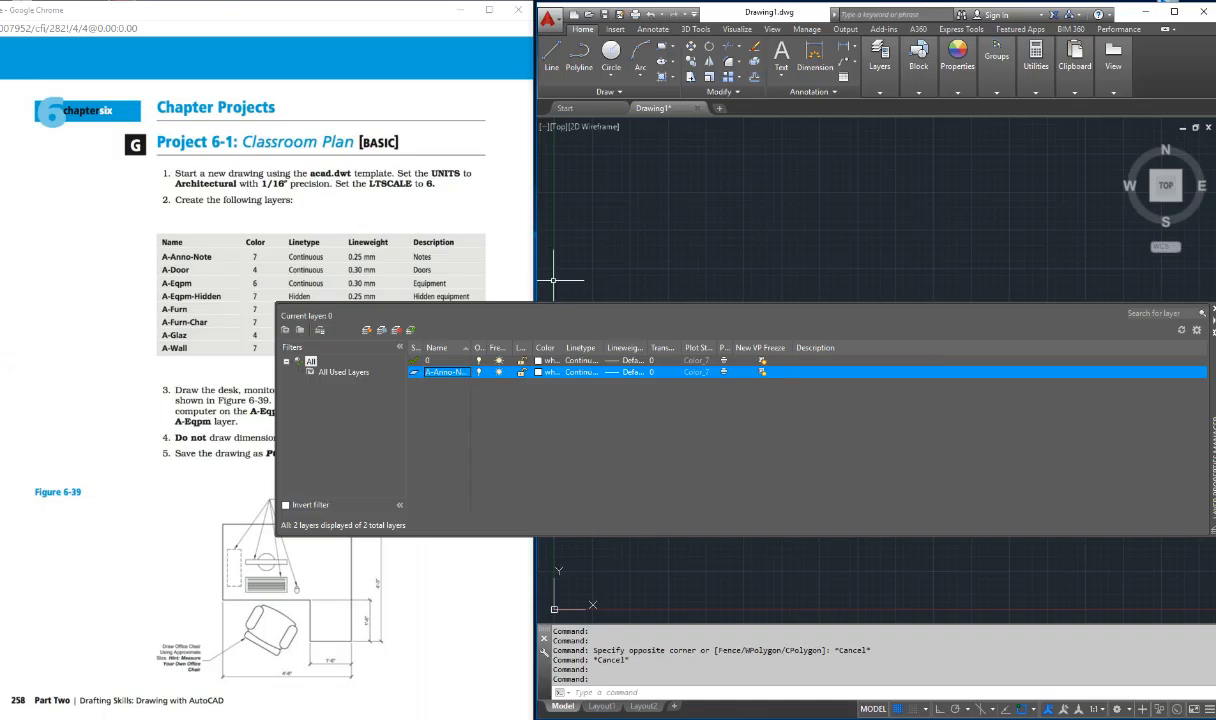
Step: Widen the layer list columns so names and headings fit, and accept white as the A-Anno-Note layer's color
left_click_drag(470, 348, 499, 348)
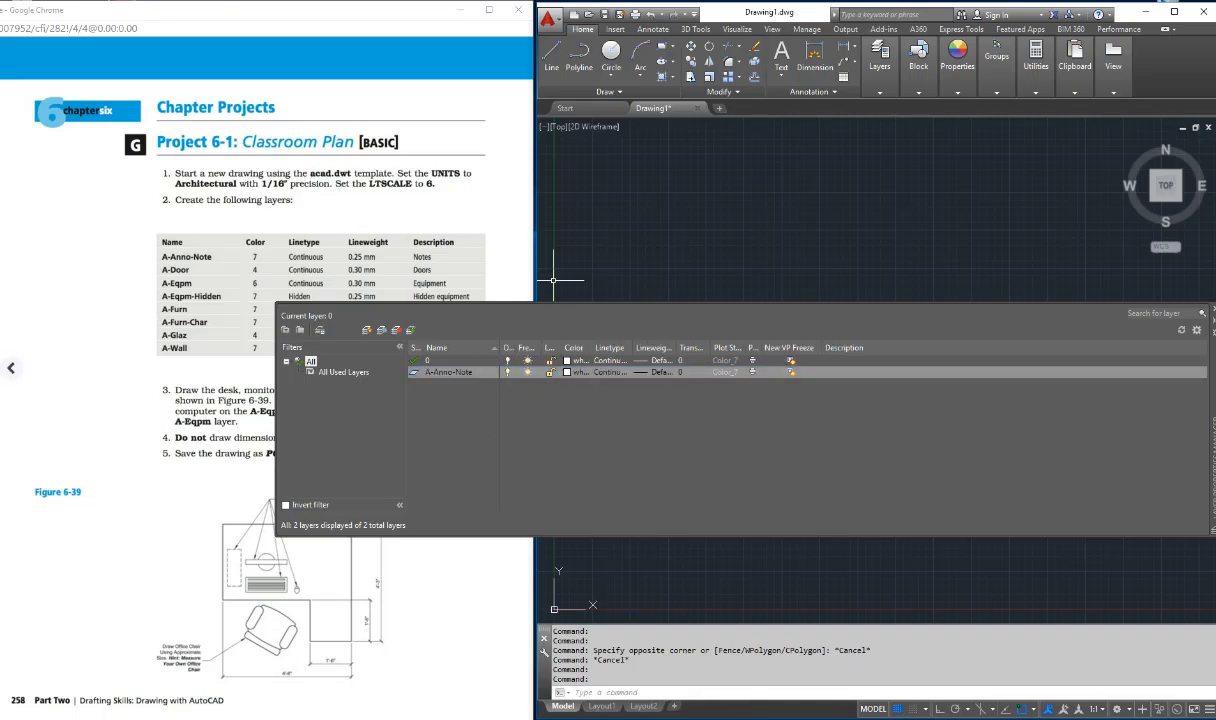
left_click_drag(510, 348, 687, 348)
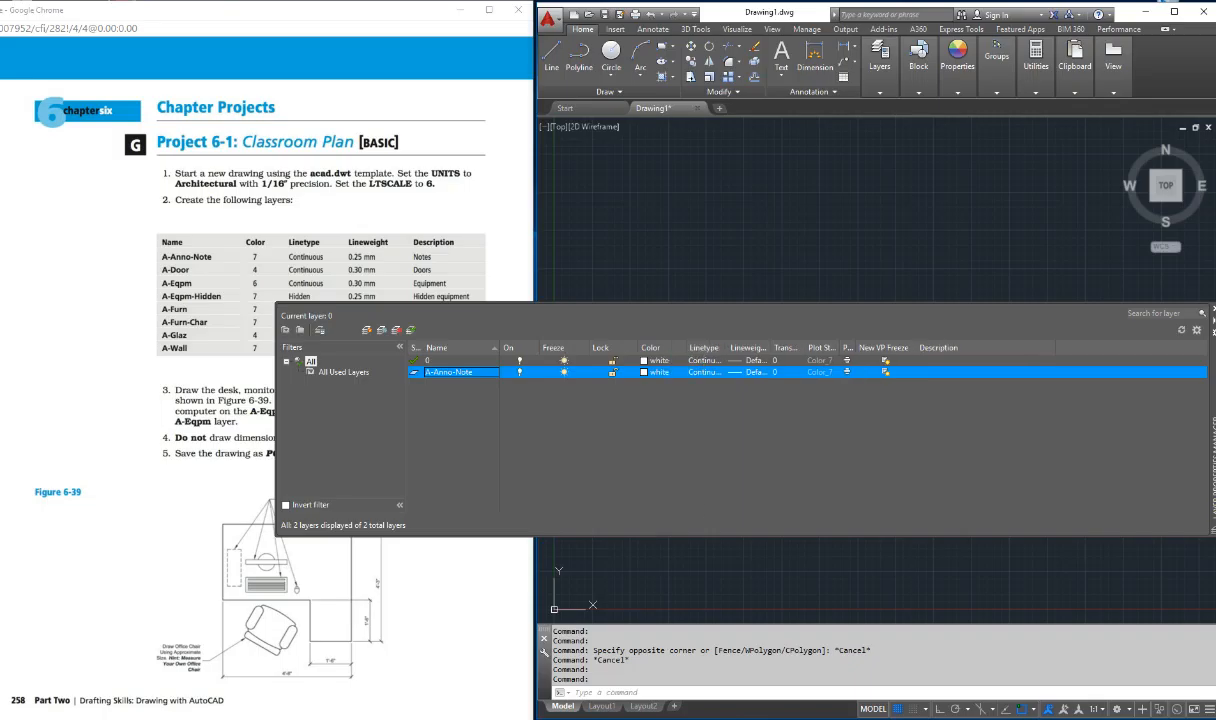
left_click_drag(727, 348, 1011, 348)
left_click_drag(925, 348, 951, 348)
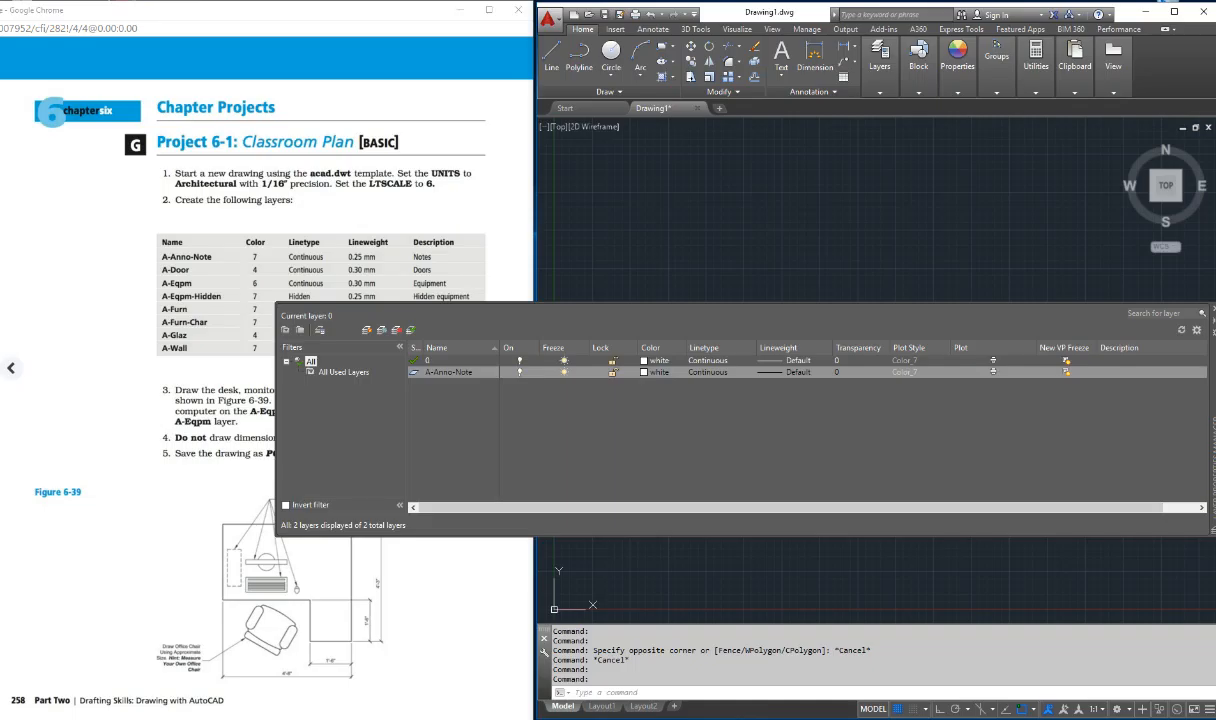
left_click(654, 372)
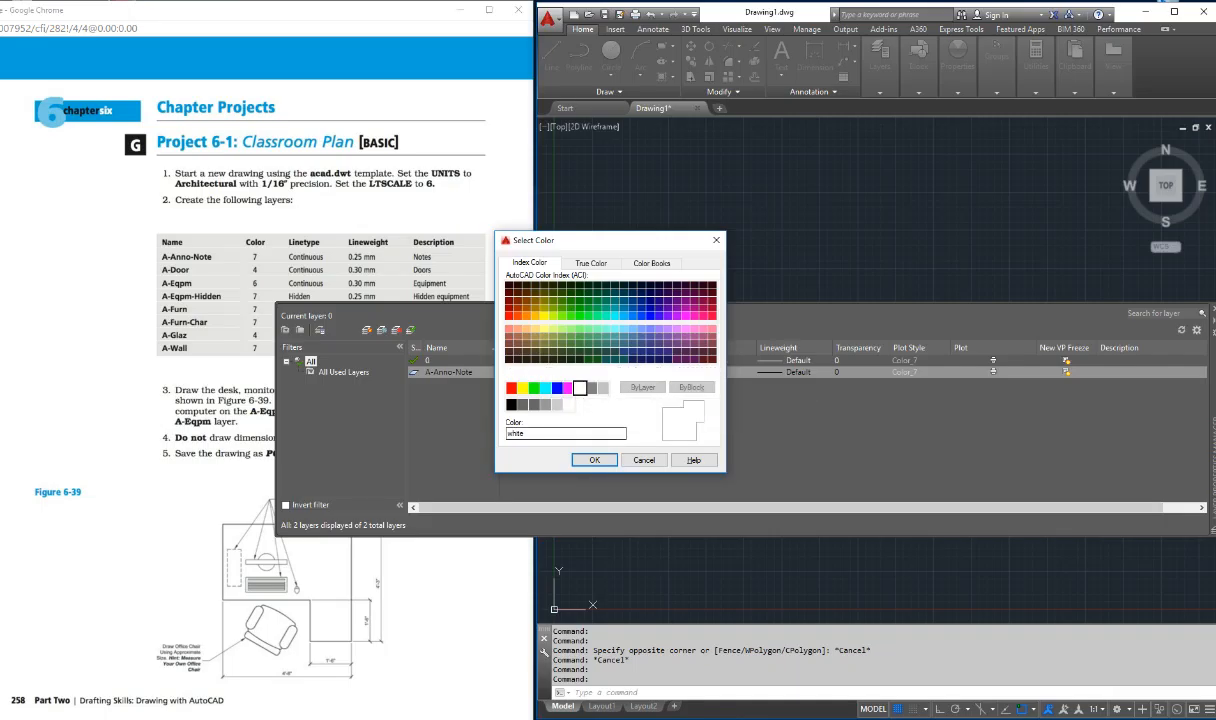
left_click(595, 460)
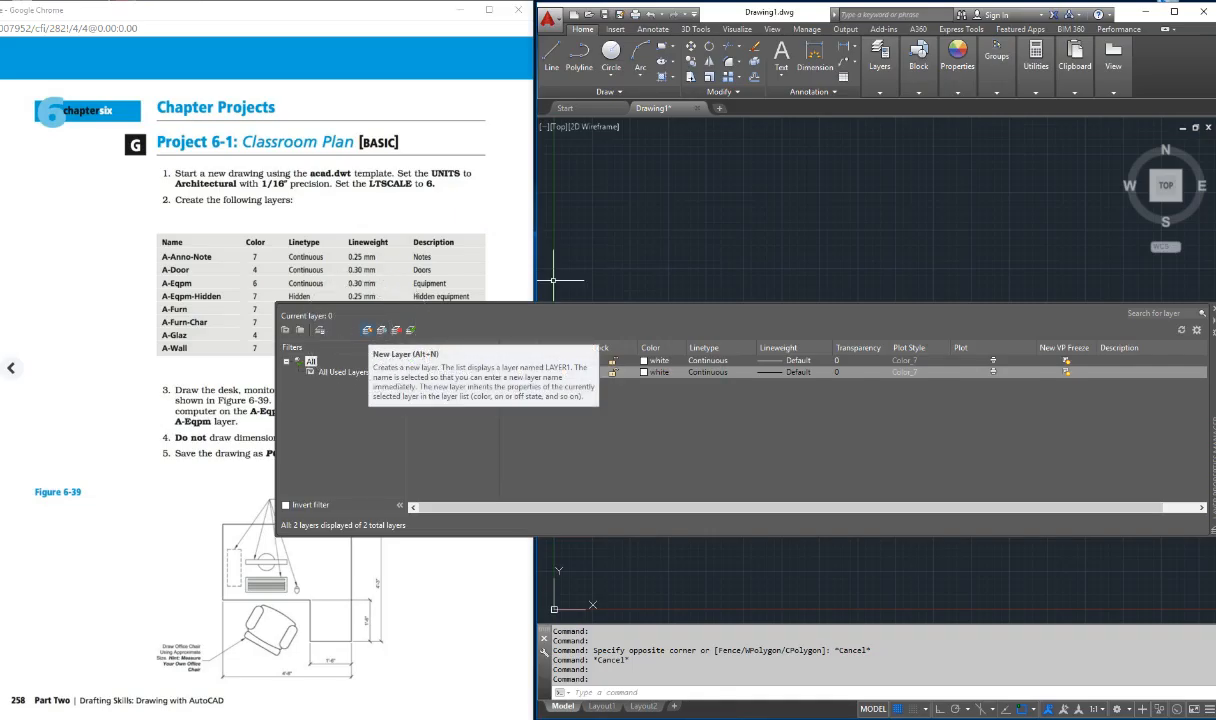
Step: Create a new layer named A-Door and set its color to cyan (index color 4)
left_click(366, 331)
type("A-Door")
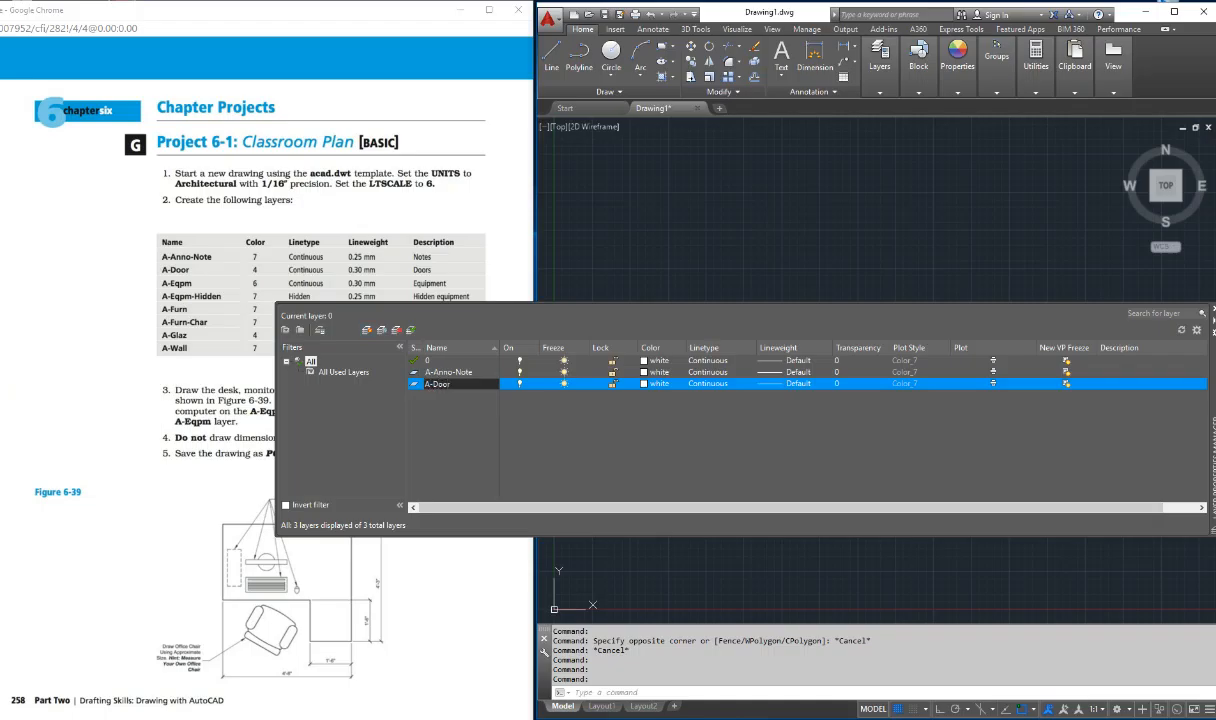
key("Return")
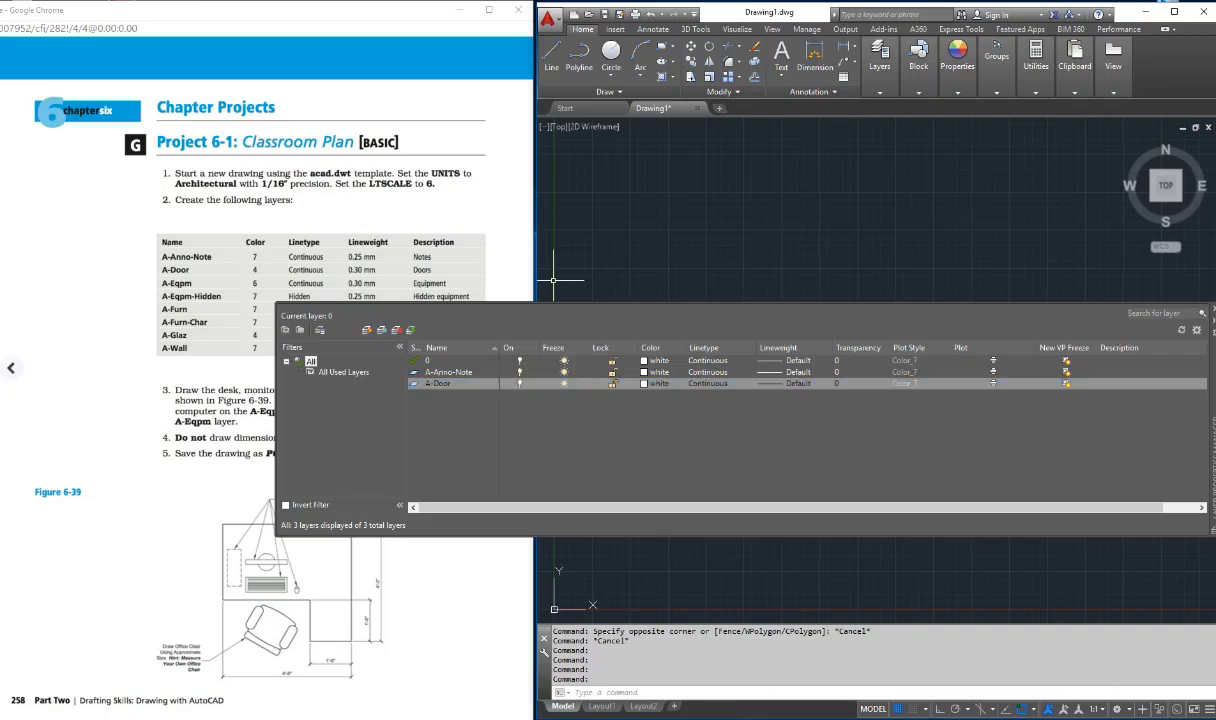
left_click(656, 383)
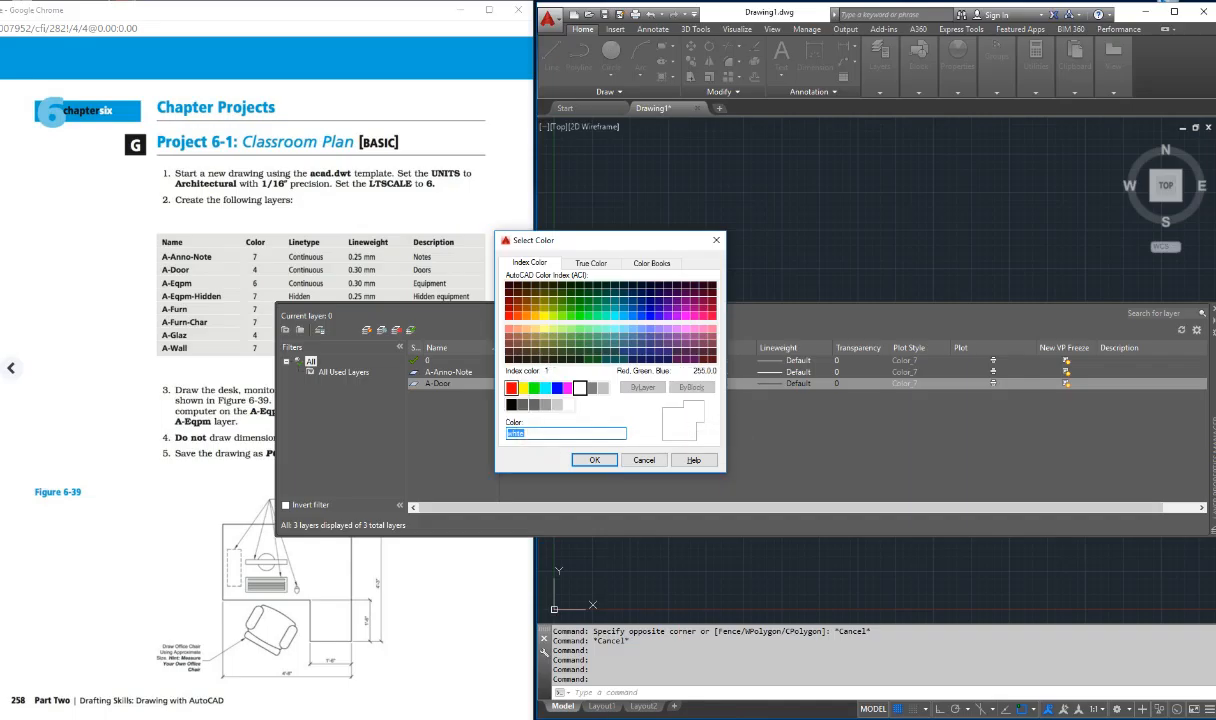
left_click(545, 387)
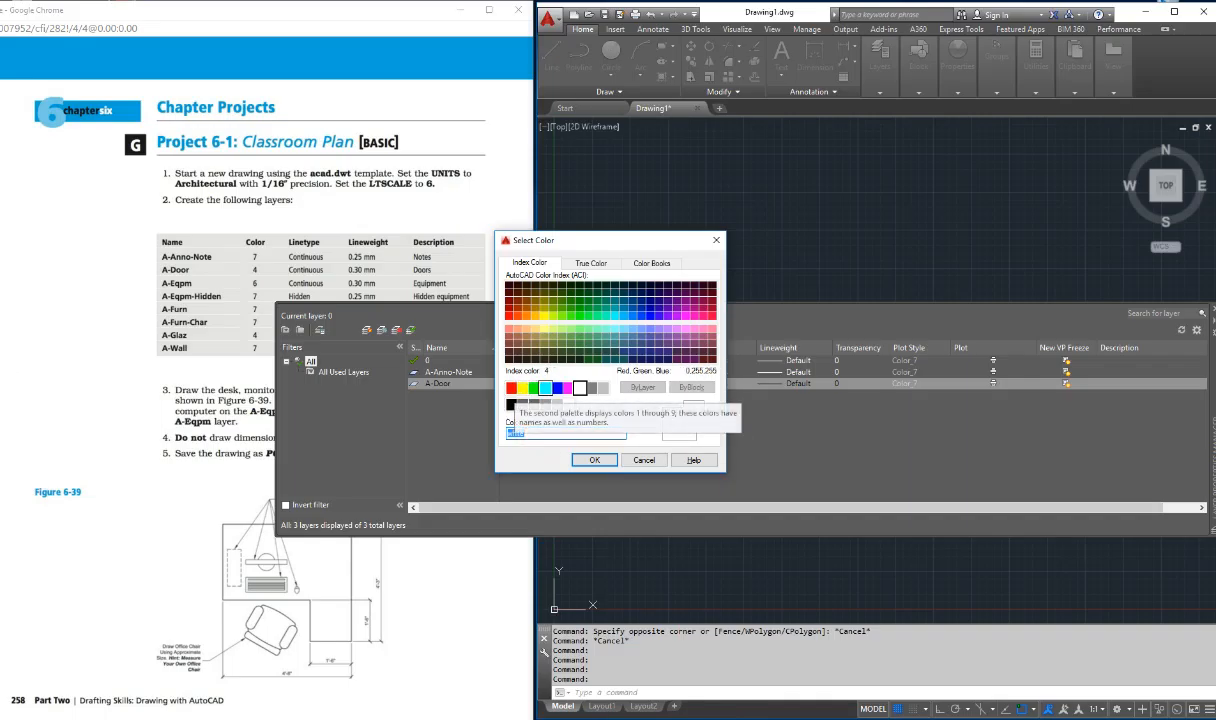
left_click(545, 388)
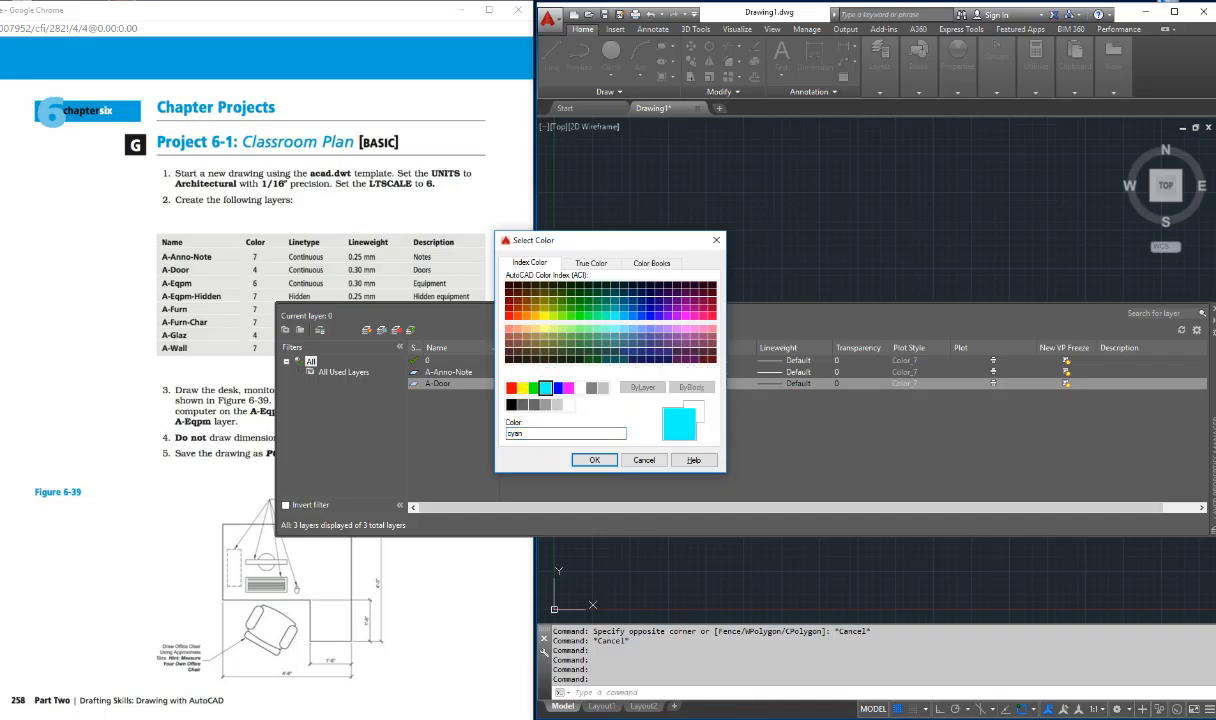
left_click(594, 460)
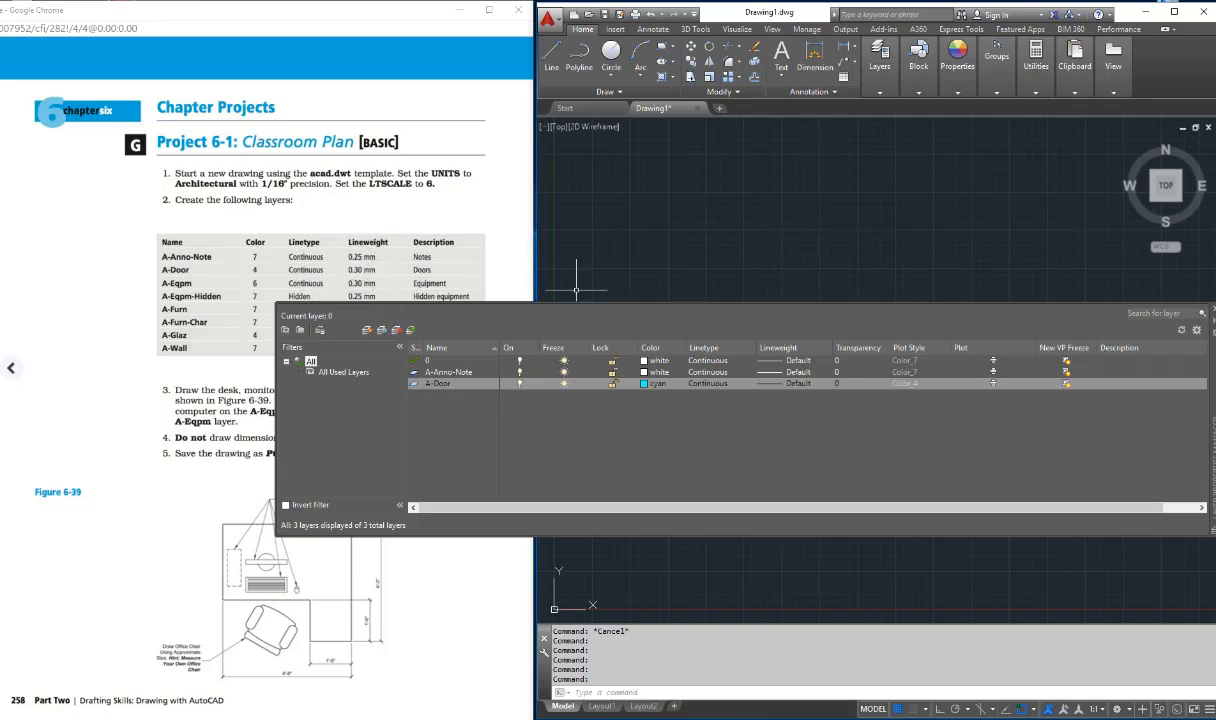
Step: Set layer 0's lineweight to 0.25 mm
left_click(790, 360)
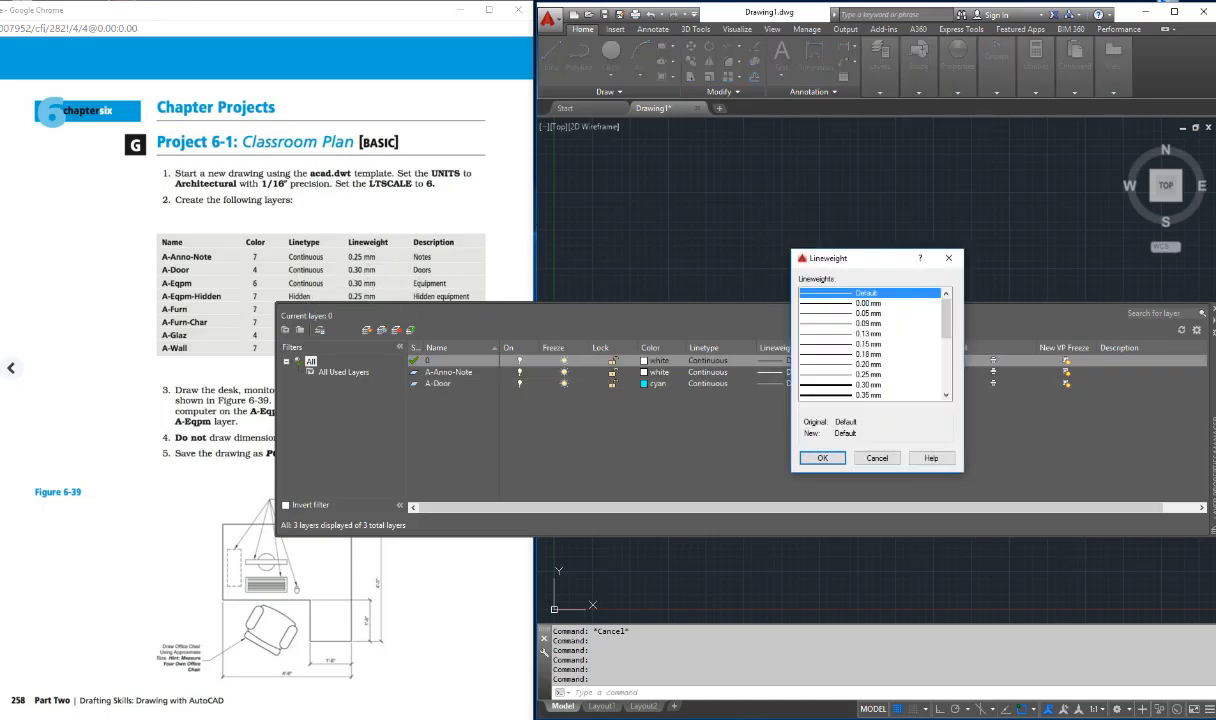
scroll(870, 330, "down", 1)
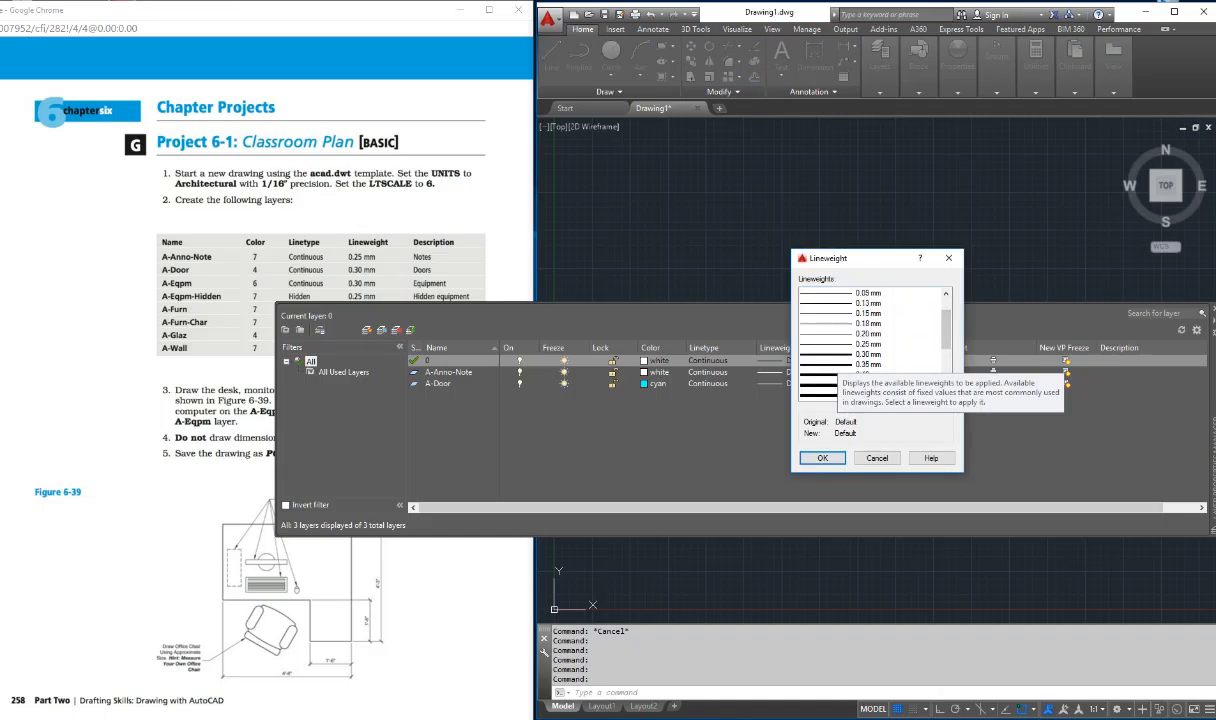
left_click(867, 344)
key("ctrl")
key("ctrl")
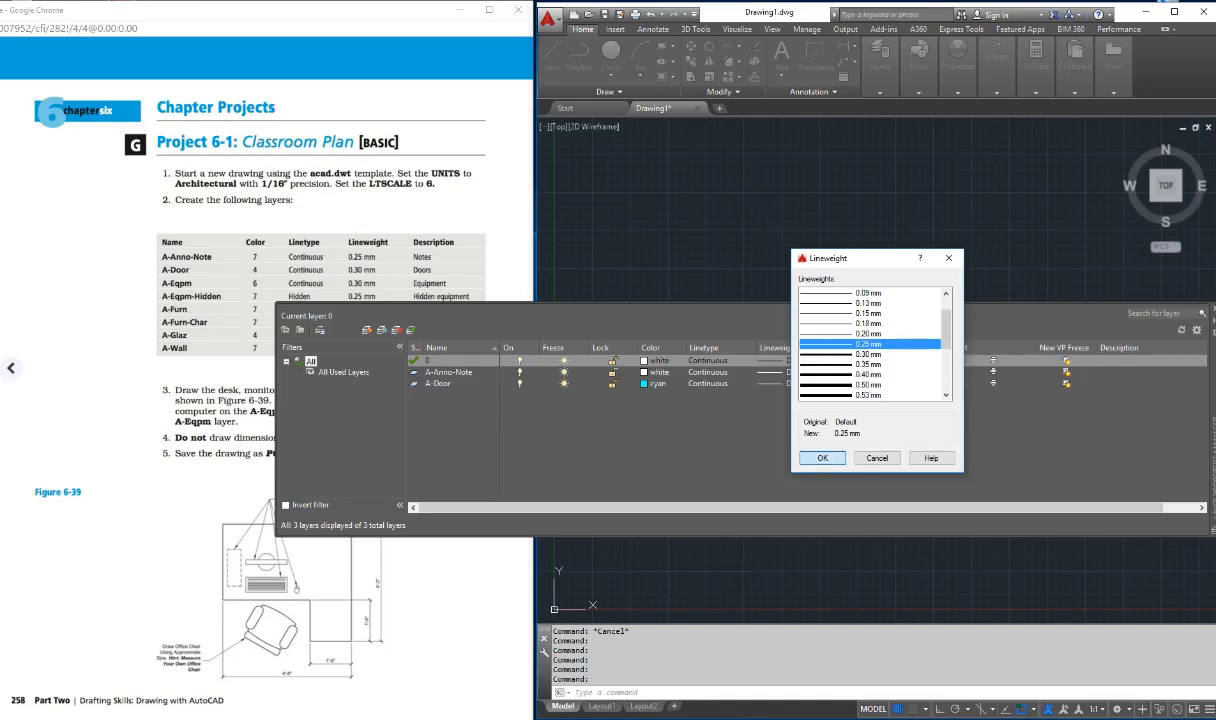
left_click(822, 457)
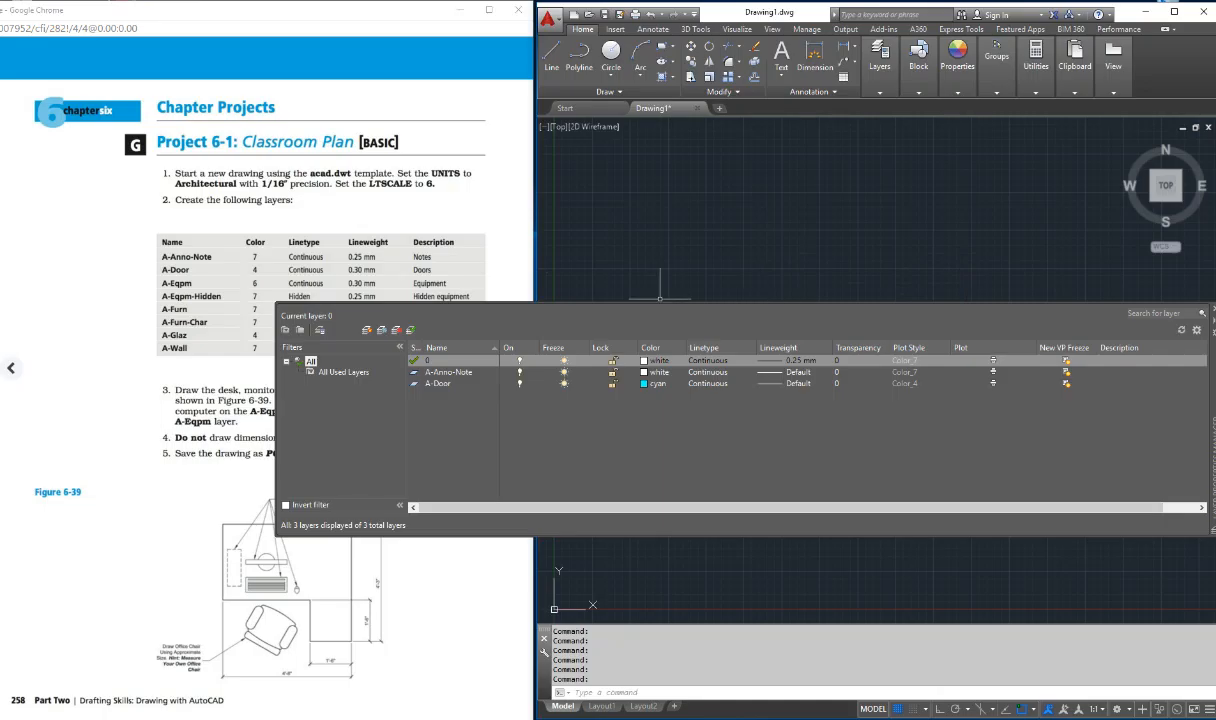
Step: Set the A-Anno-Note layer's lineweight to 0.30 mm
left_click(790, 372)
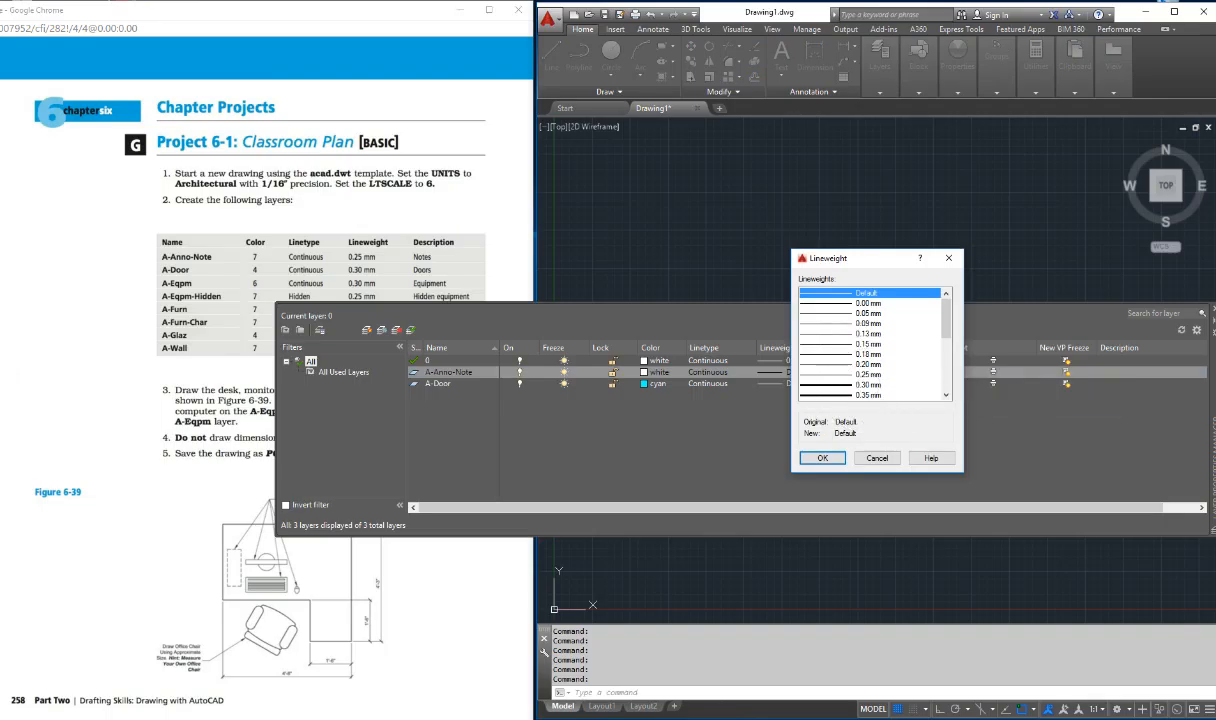
key("Return")
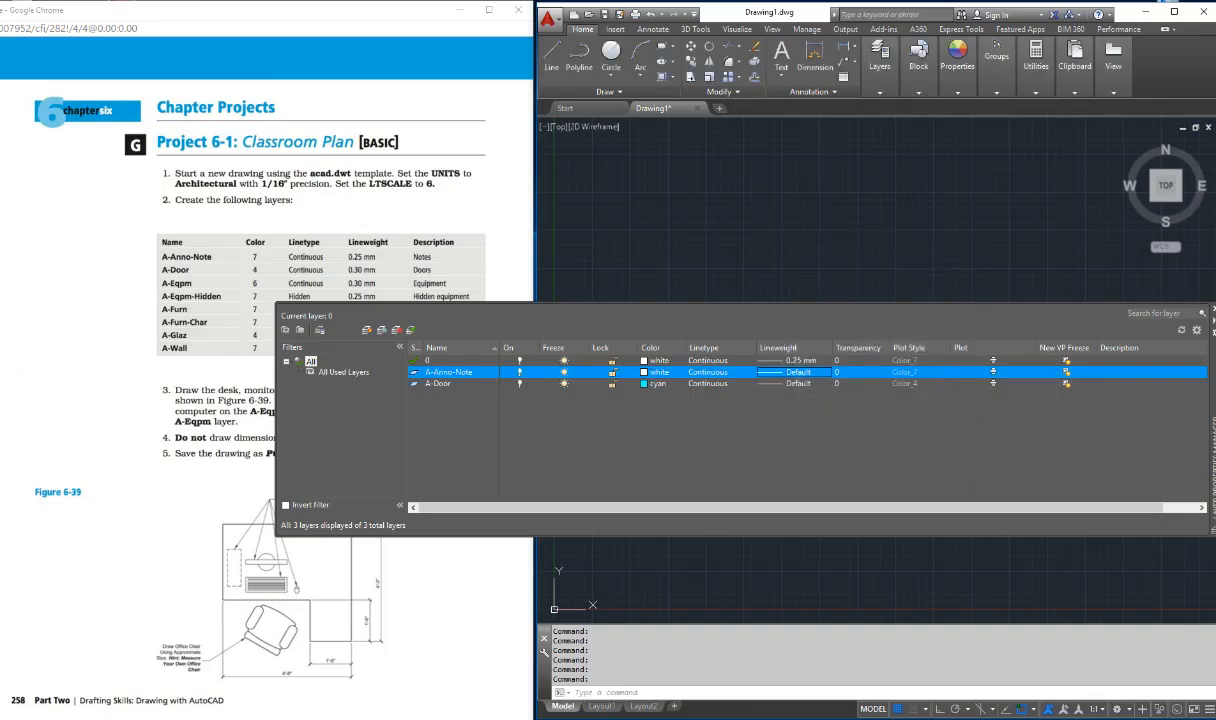
left_click(798, 372)
left_click(868, 385)
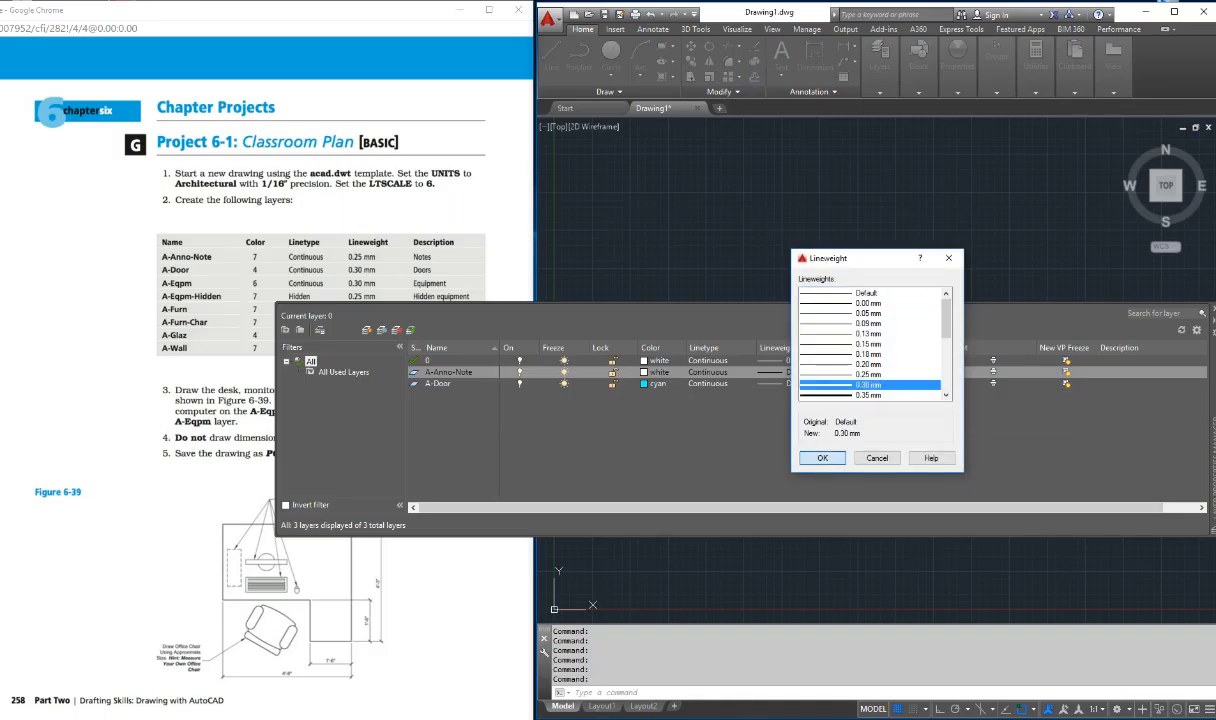
key("Return")
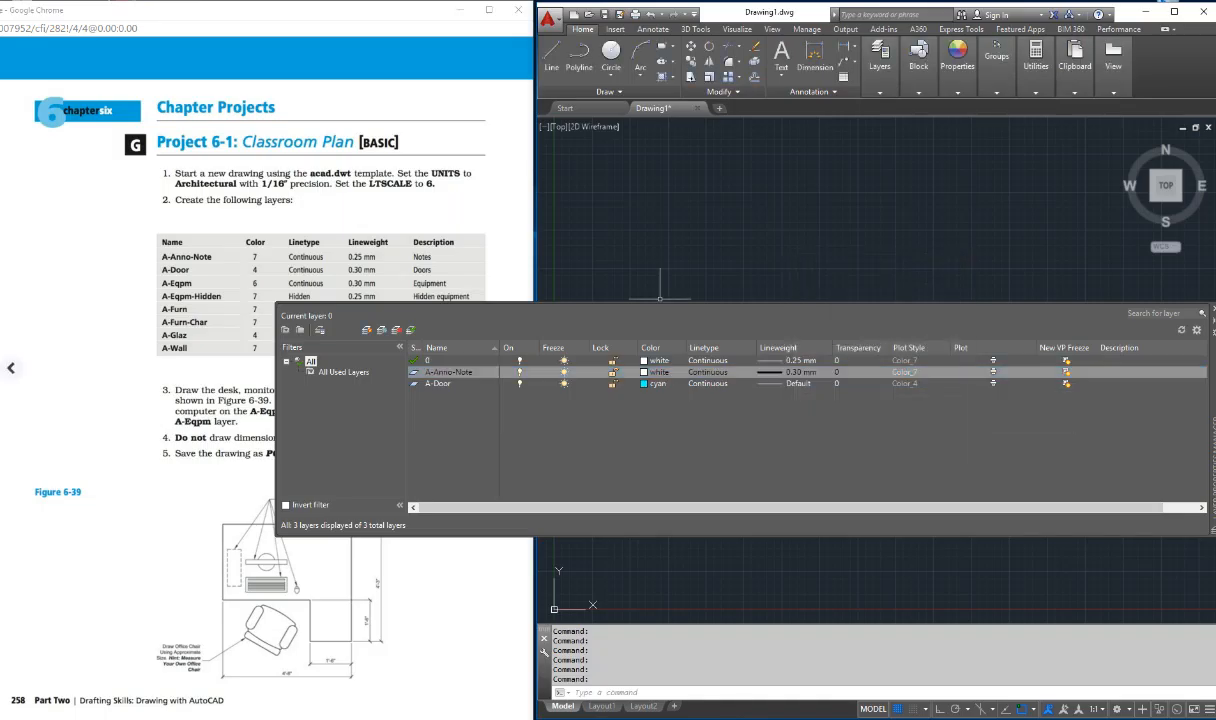
key("Escape")
Step: Create a new layer named A-Eqpm-Hidden and accept white as its color
left_click(366, 329)
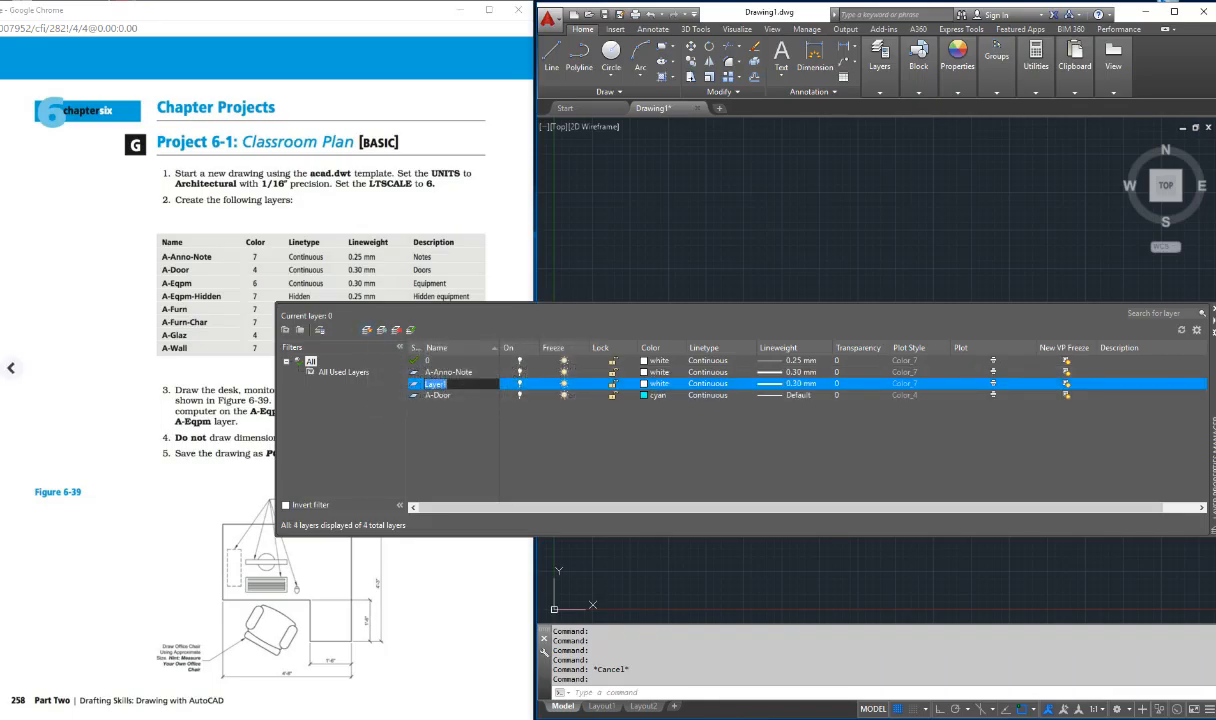
type("A-Wqui")
key("BackSpace")
key("BackSpace")
key("BackSpace")
type("Eqpm-Hidden")
left_click(646, 384)
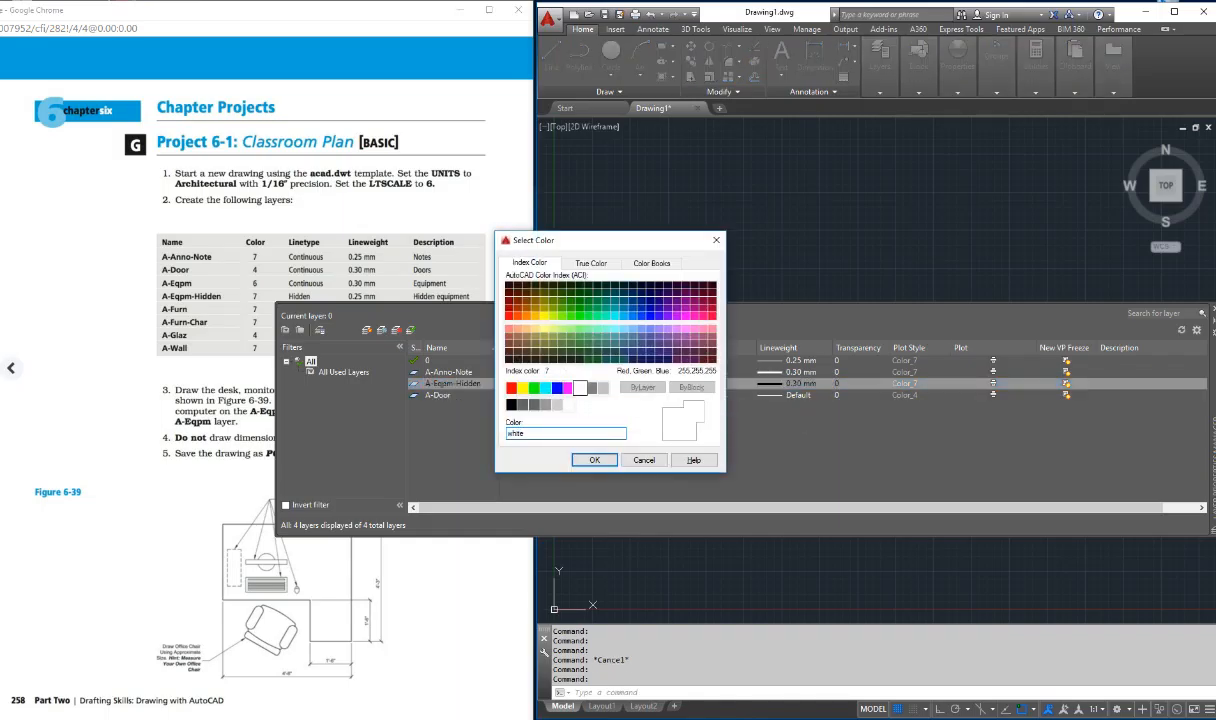
left_click(594, 460)
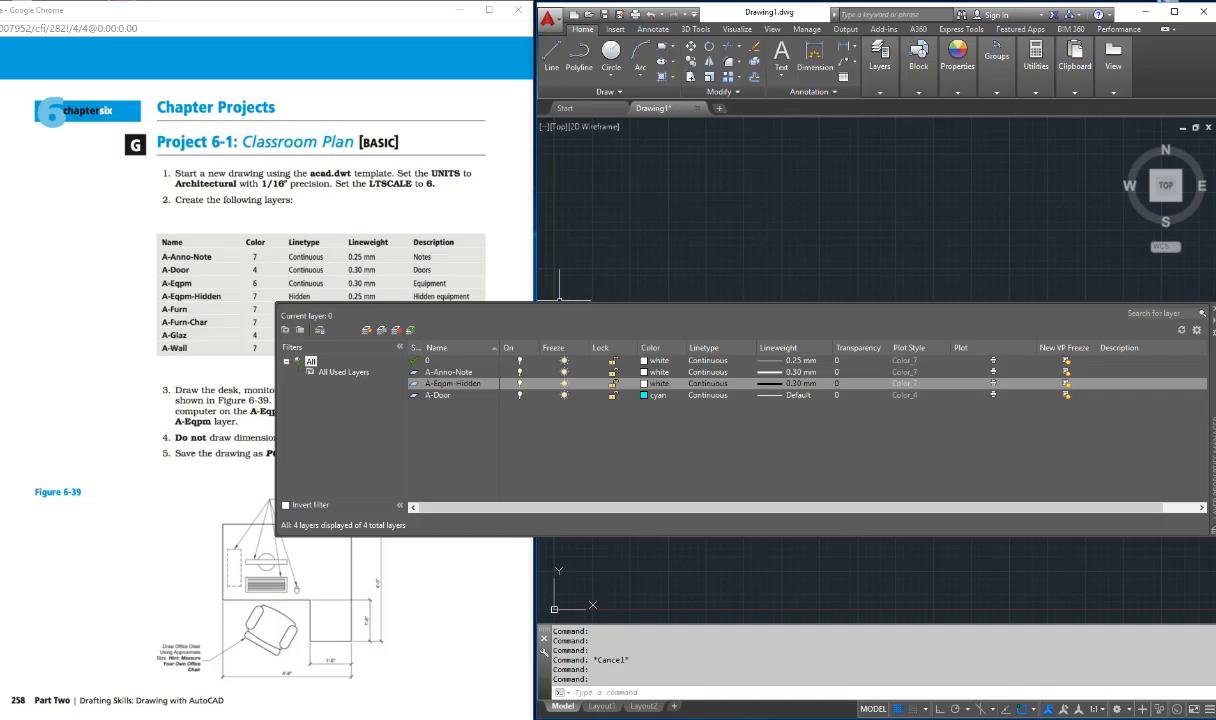
Step: Load the HIDDEN linetype from acad.lin and assign it to the A-Eqpm-Hidden layer
left_click(708, 384)
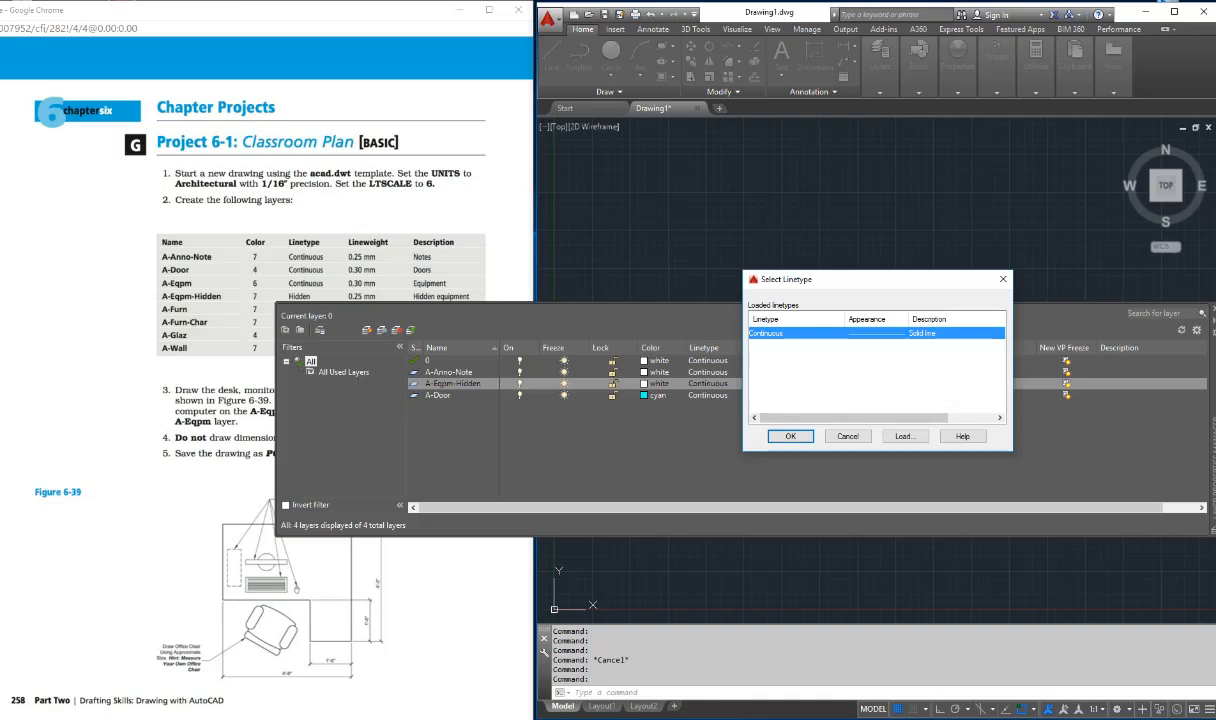
left_click(905, 436)
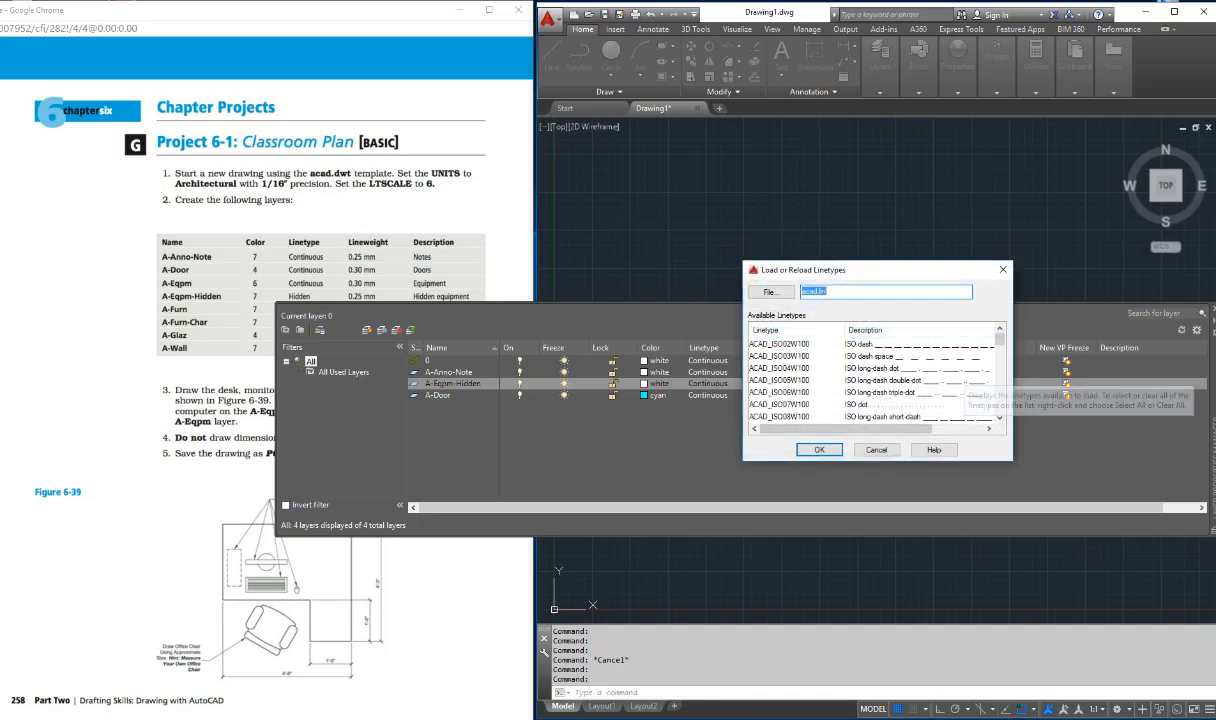
left_click(780, 356)
key("h")
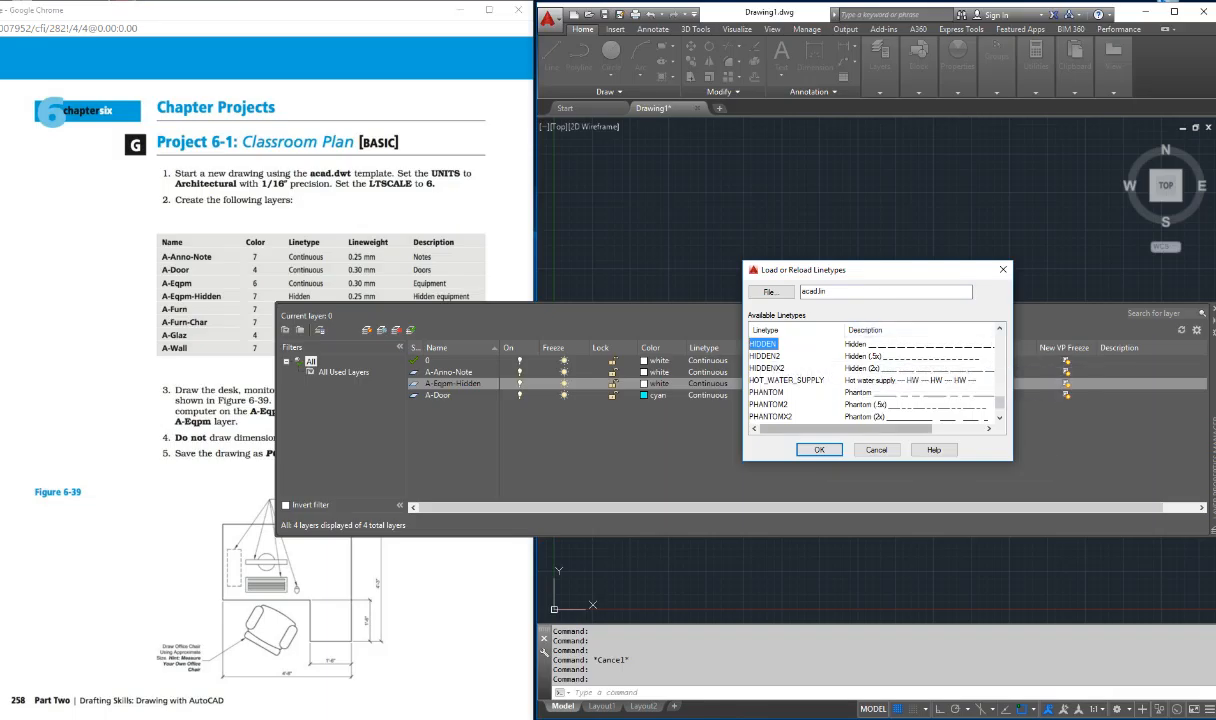
key("Return")
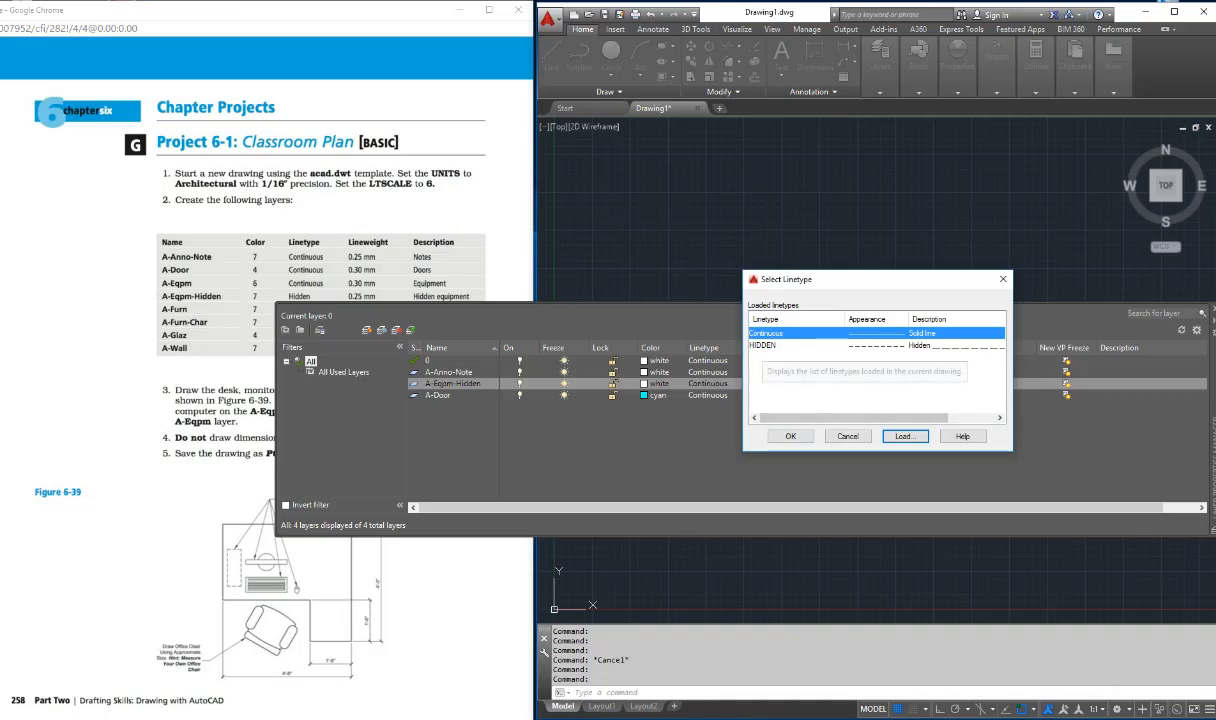
left_click_drag(800, 285, 887, 288)
key("ctrl")
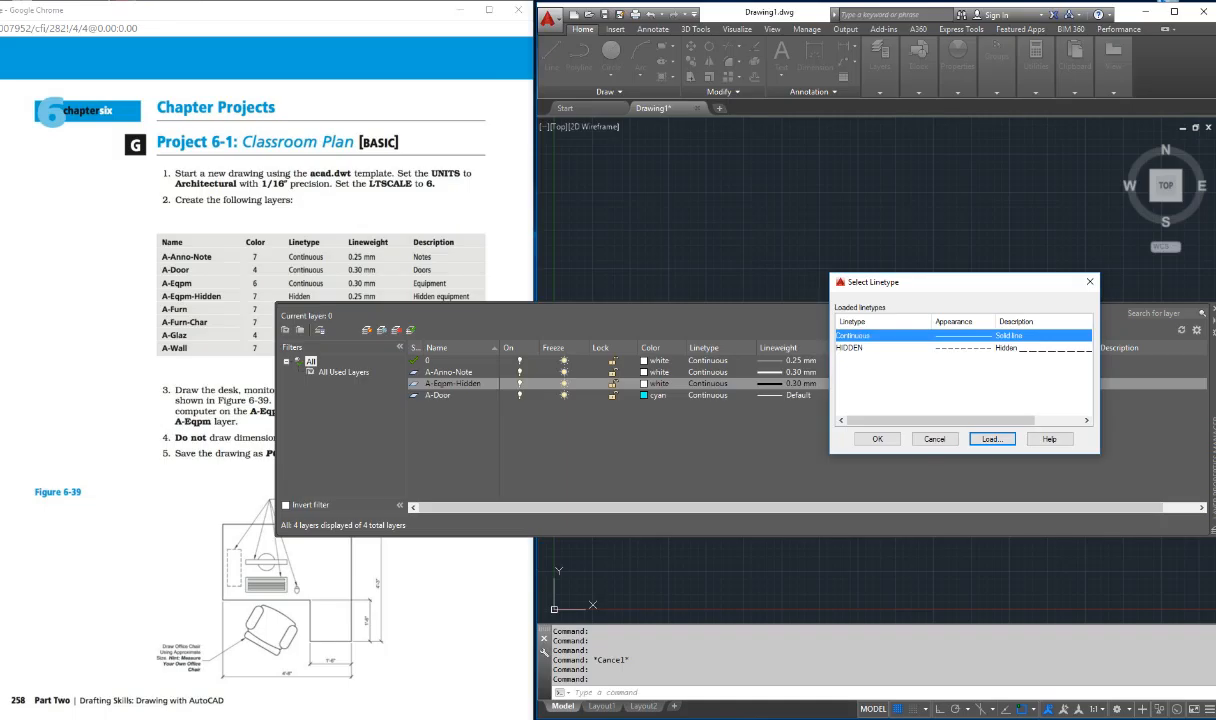
key("ctrl")
left_click(852, 348)
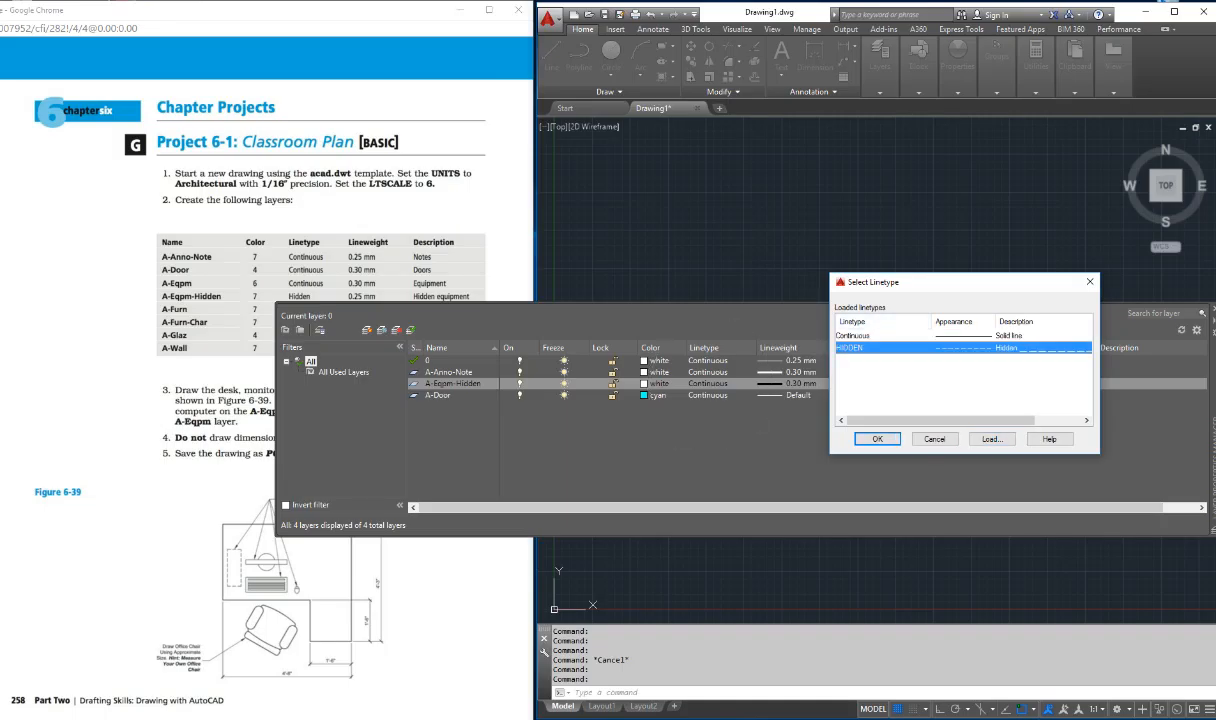
left_click(877, 438)
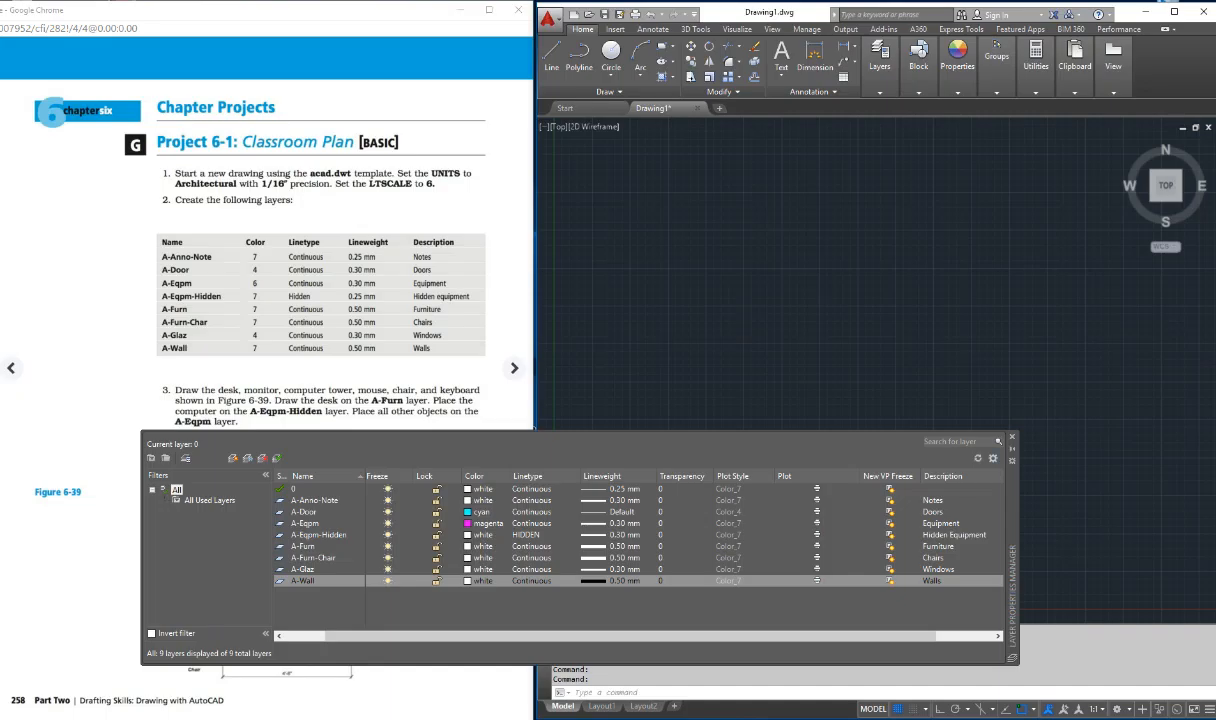
Step: Review the finished layer list sorted by color, linetype, lineweight and transparency, and return it to ascending name order
left_click_drag(1012, 510, 1008, 444)
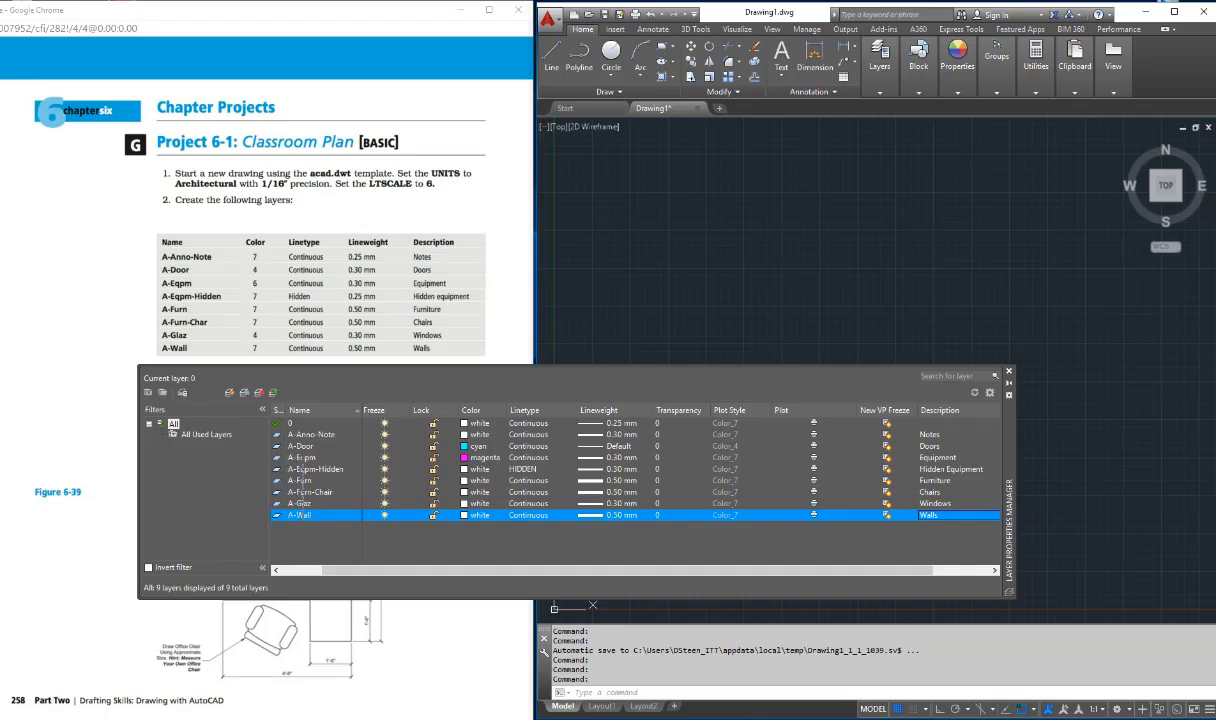
double_click(286, 410)
left_click(363, 411)
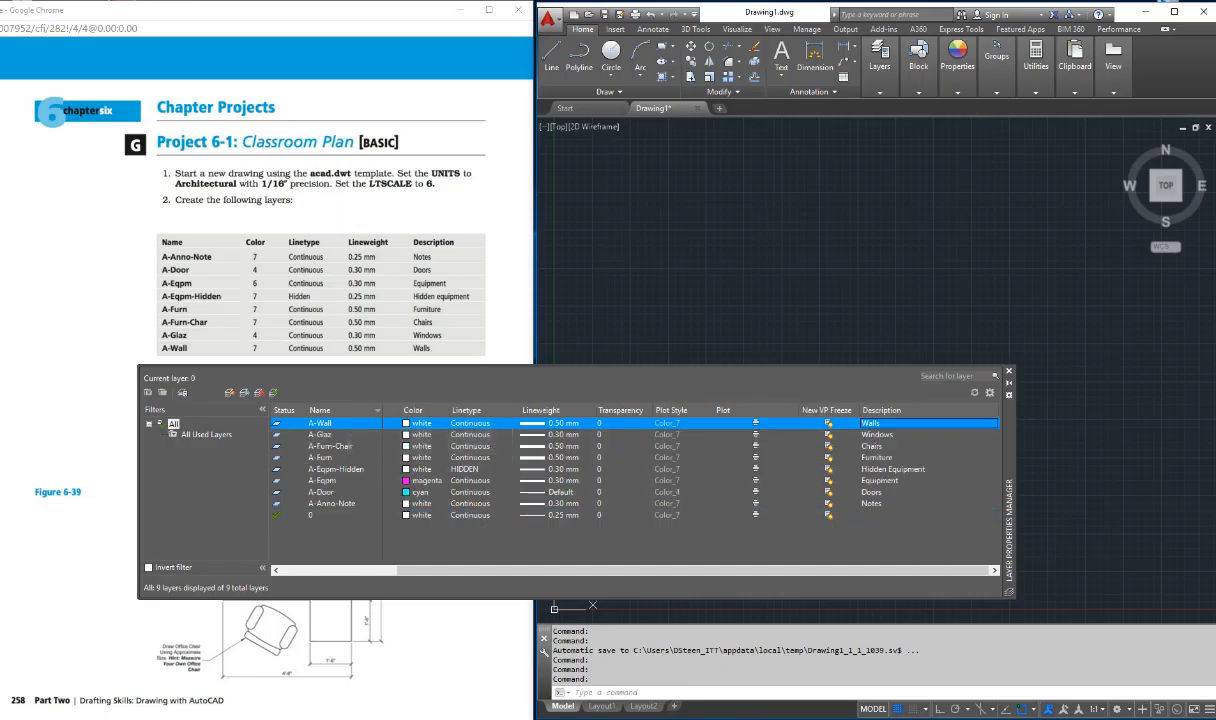
left_click(425, 410)
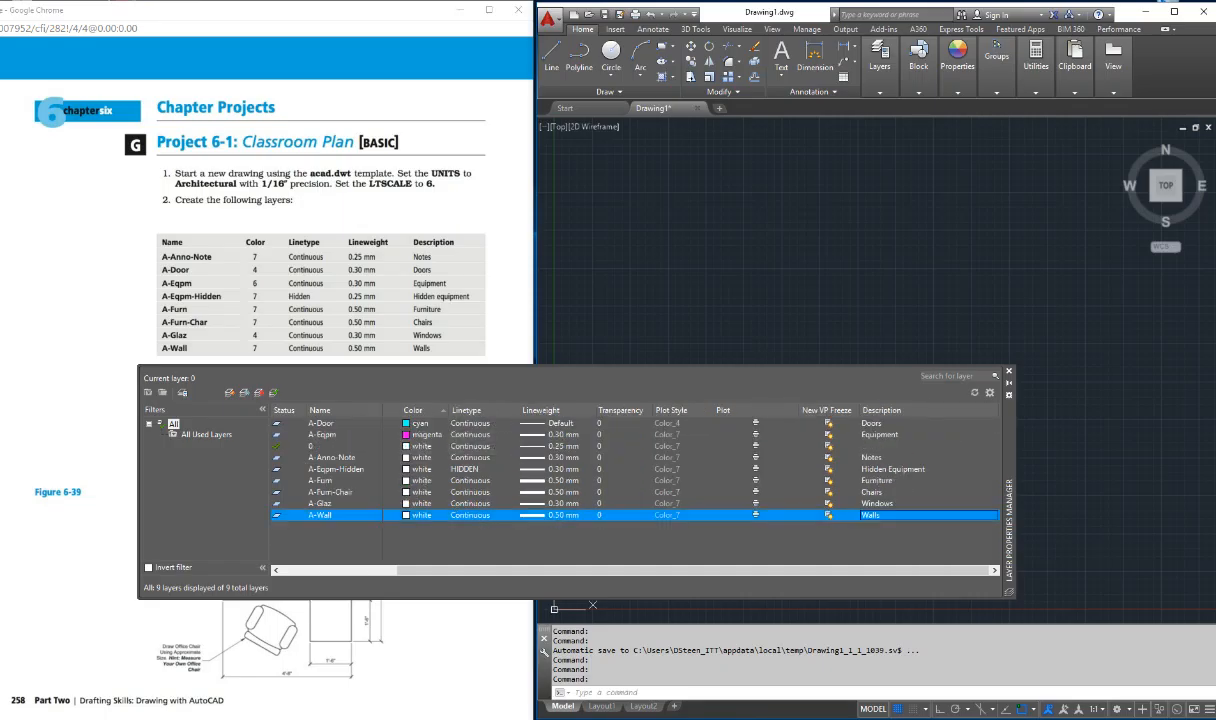
left_click(478, 410)
left_click(545, 410)
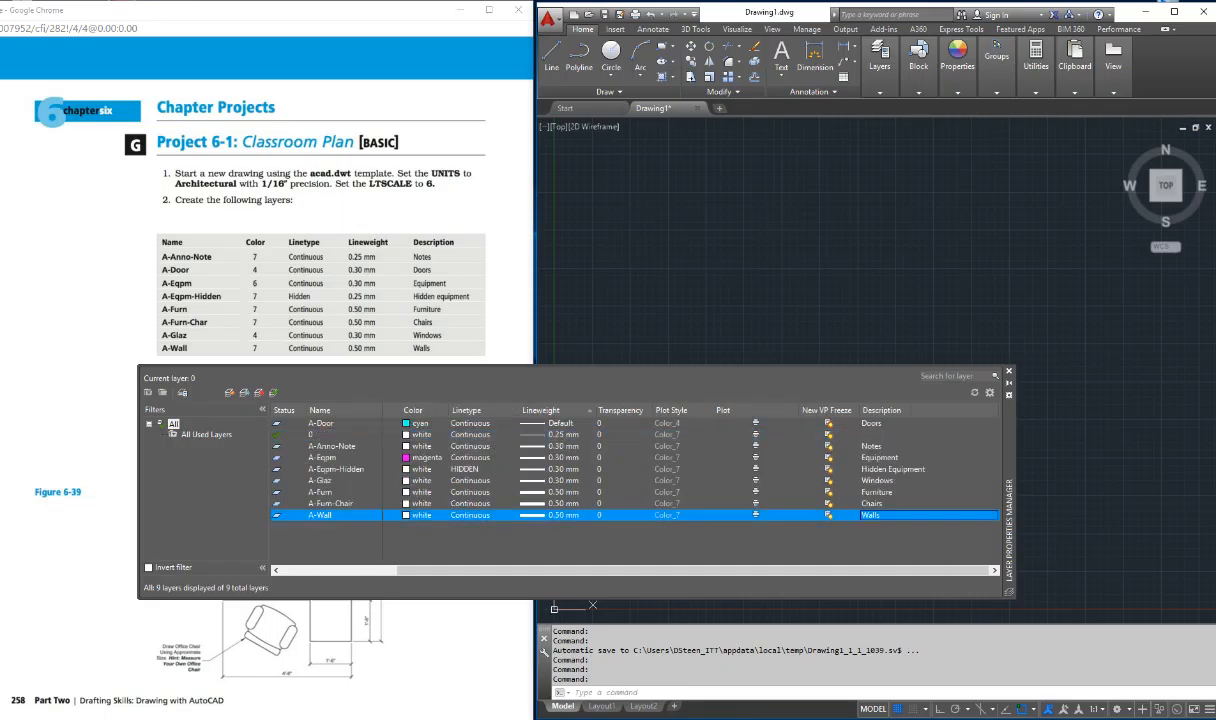
left_click(620, 410)
left_click(320, 410)
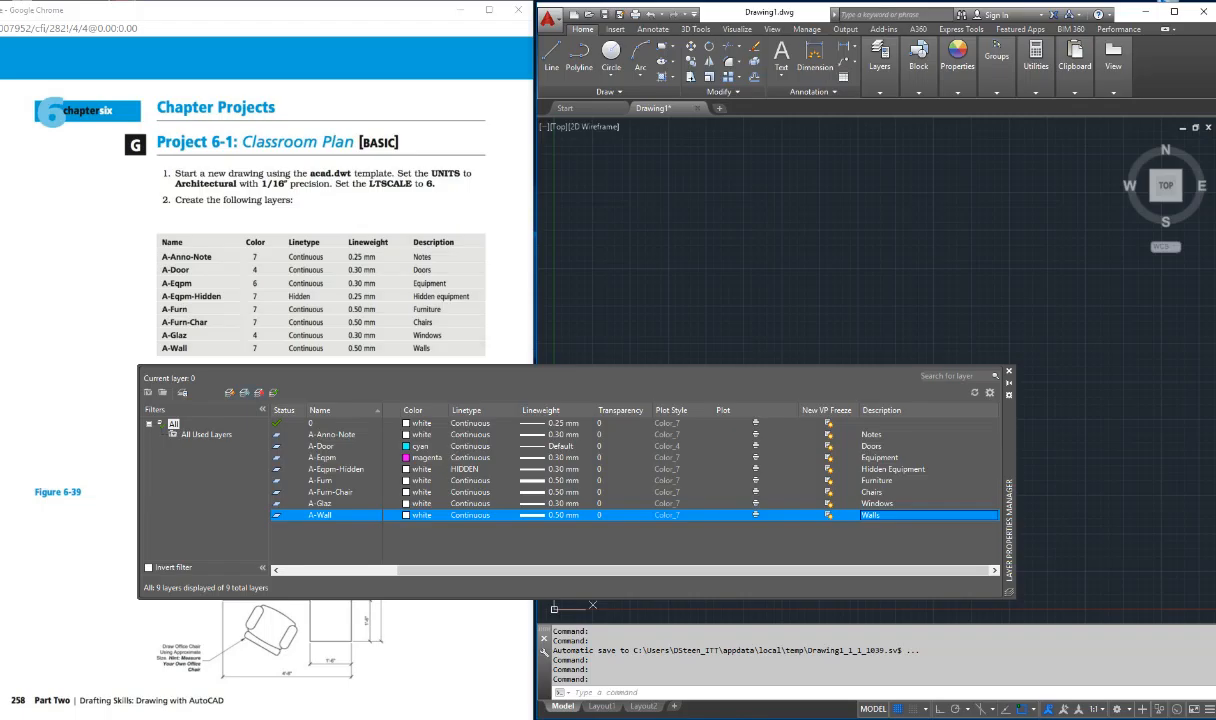
Step: Make A-Furn-Chair the current layer and close the Layer Properties Manager
left_click_drag(1008, 430, 997, 186)
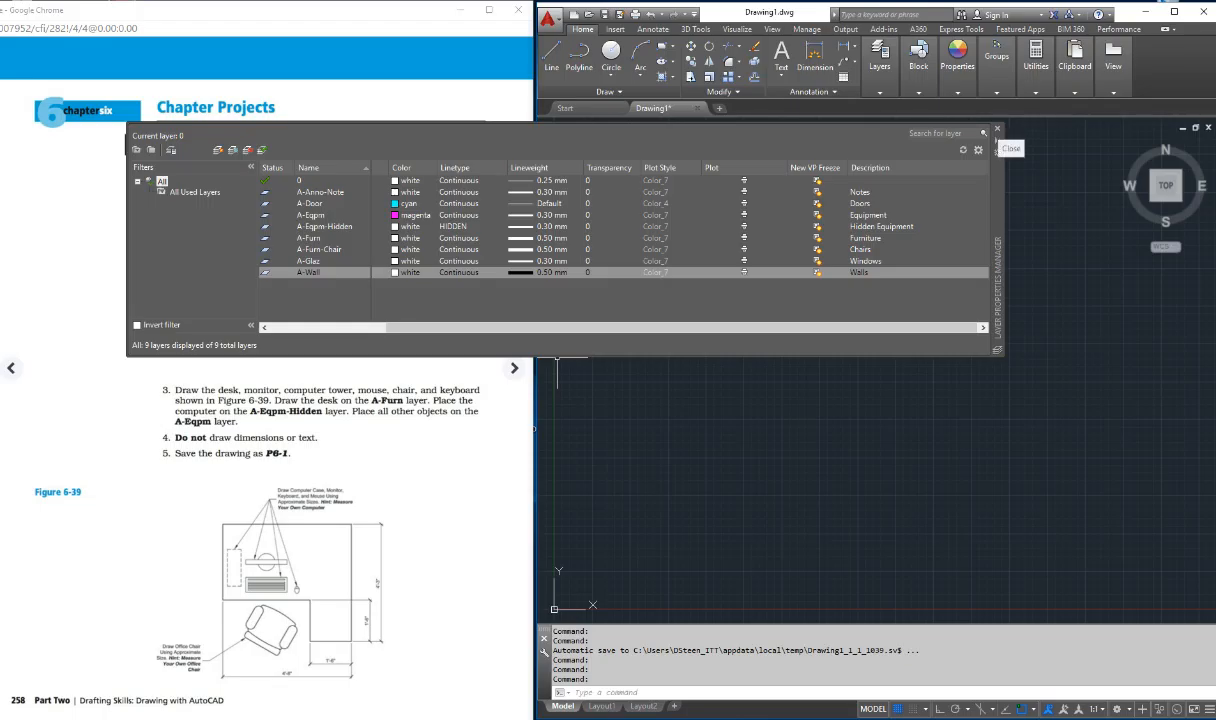
double_click(319, 250)
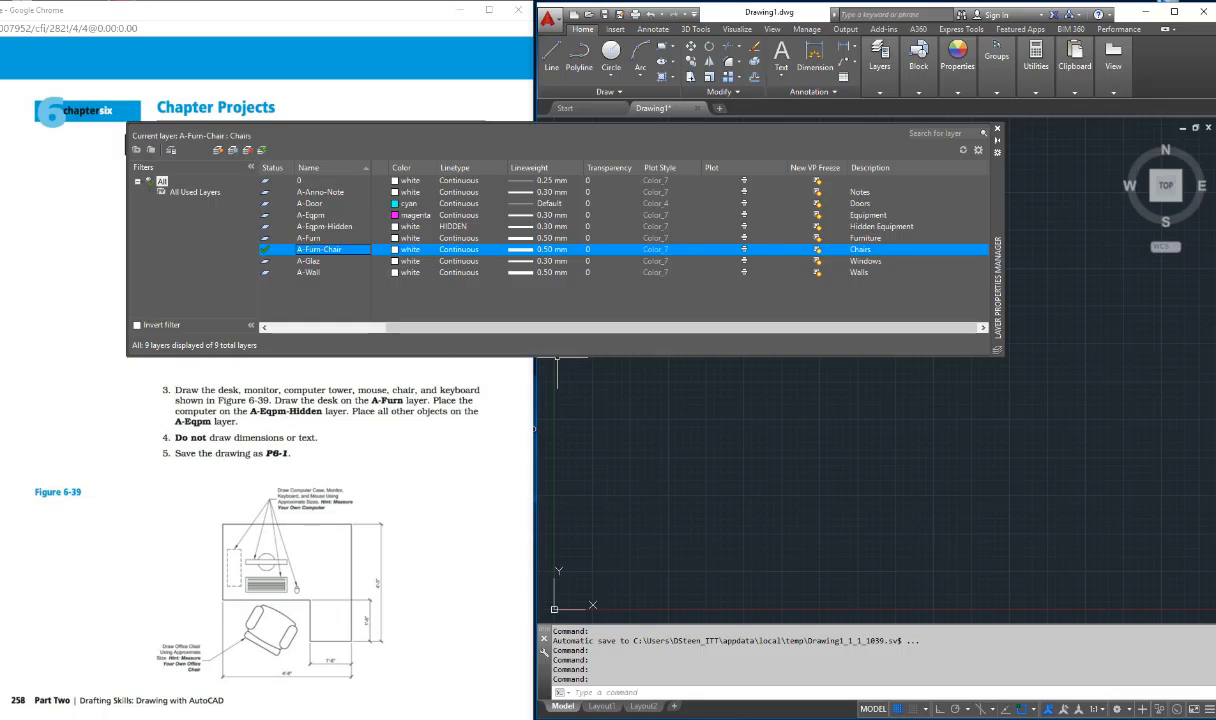
left_click(997, 129)
left_click(879, 62)
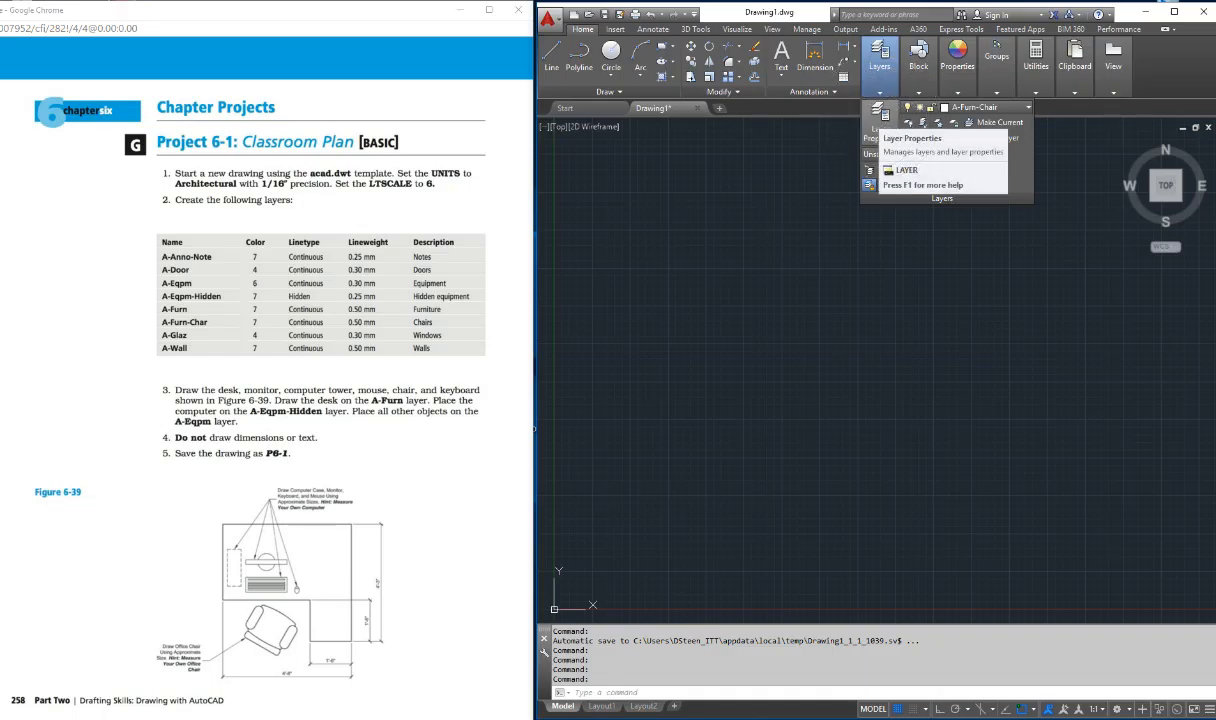
key("Escape")
key("Escape")
key("Escape")
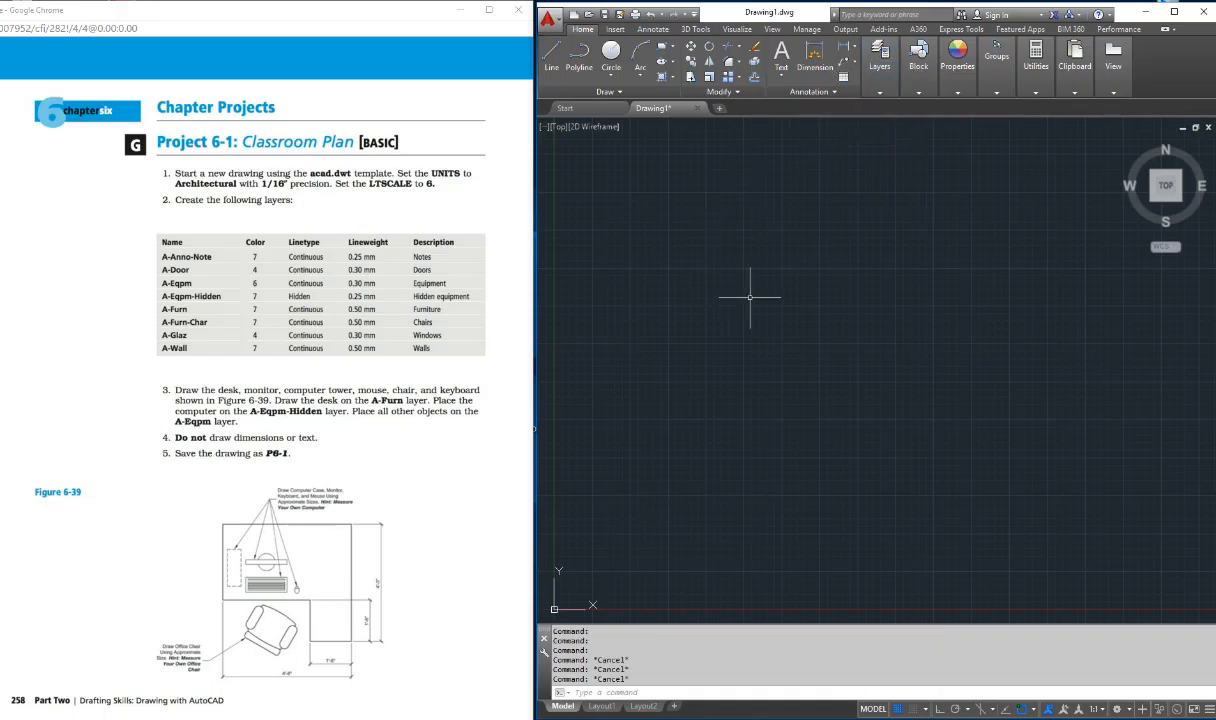
Step: Display the Properties palette with the PROPERTIES command and widen the drawing program's window over part of the textbook page
type("PROPERTIes")
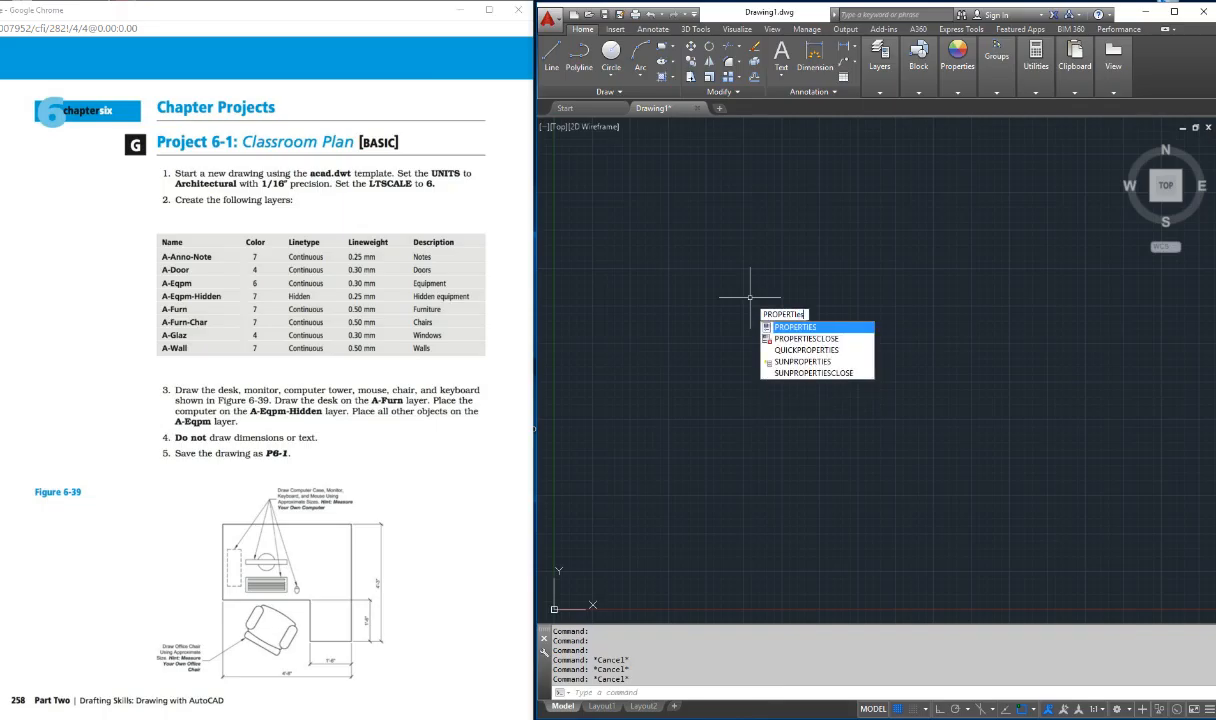
key("Return")
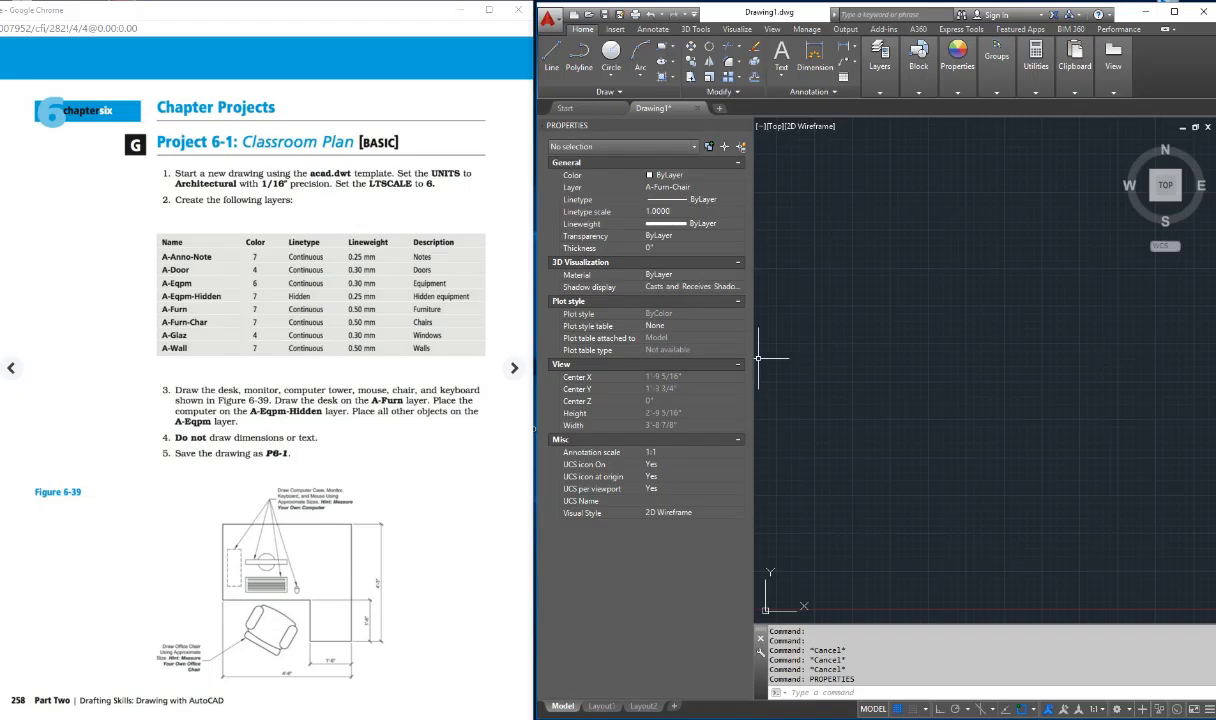
key("Escape")
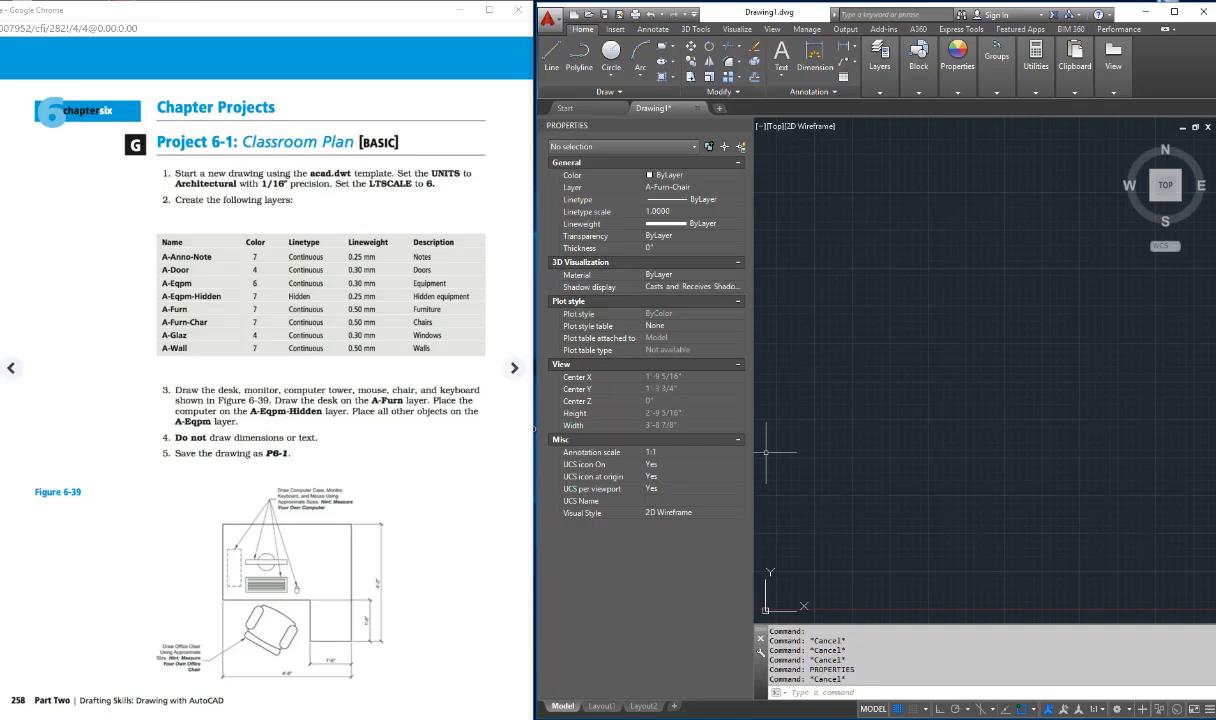
left_click_drag(536, 440, 402, 440)
key("Escape")
key("Escape")
key("Escape")
key("Escape")
key("Escape")
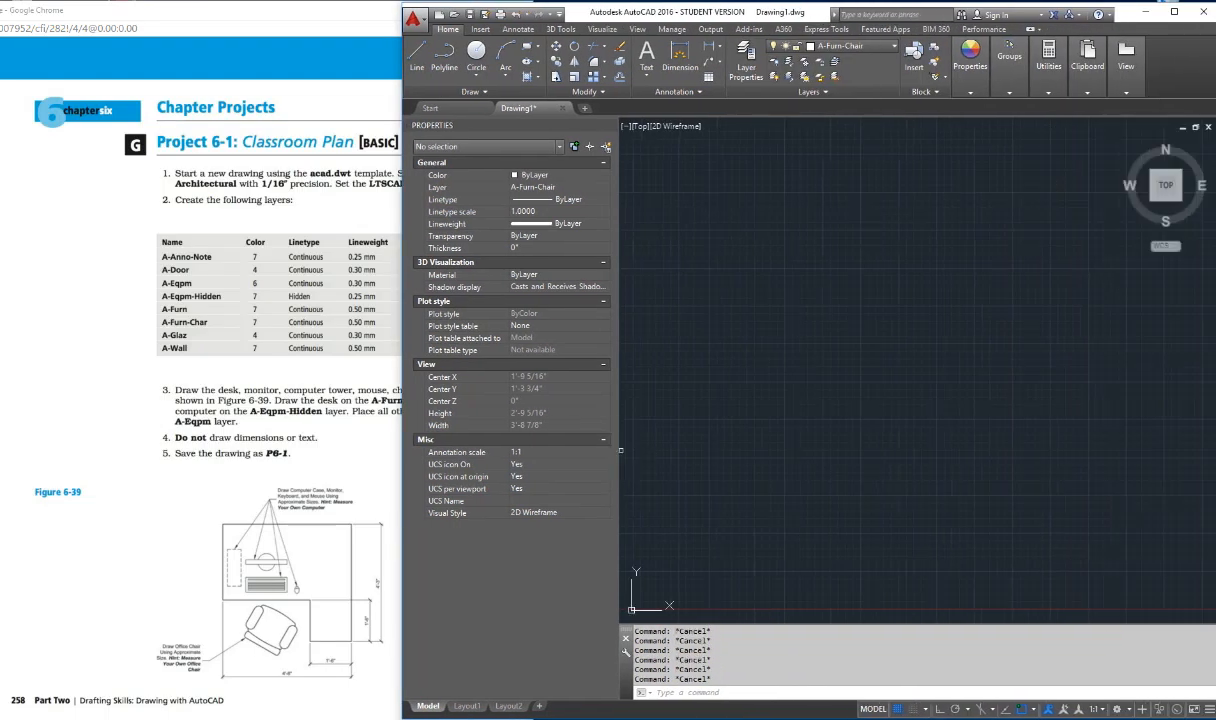
Step: Draw a horizontal line 4'8" long toward the right with Ortho mode on, as the desk's lower edge
type("l")
key("Return")
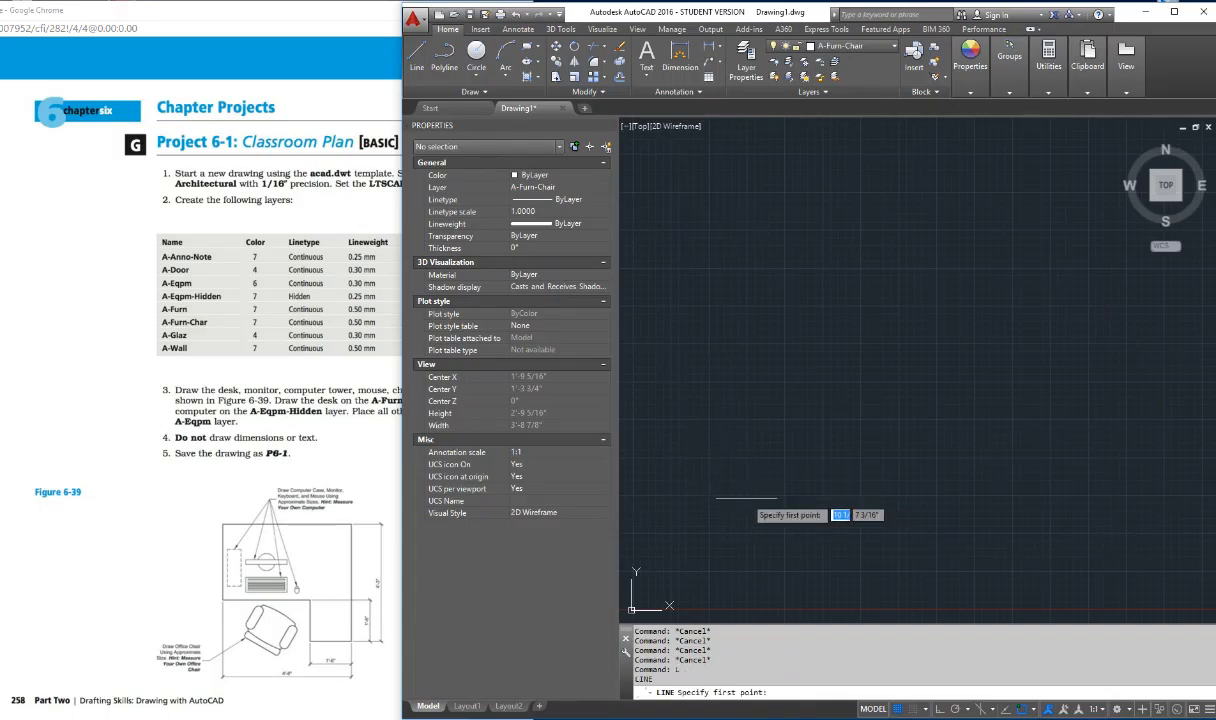
left_click(700, 481)
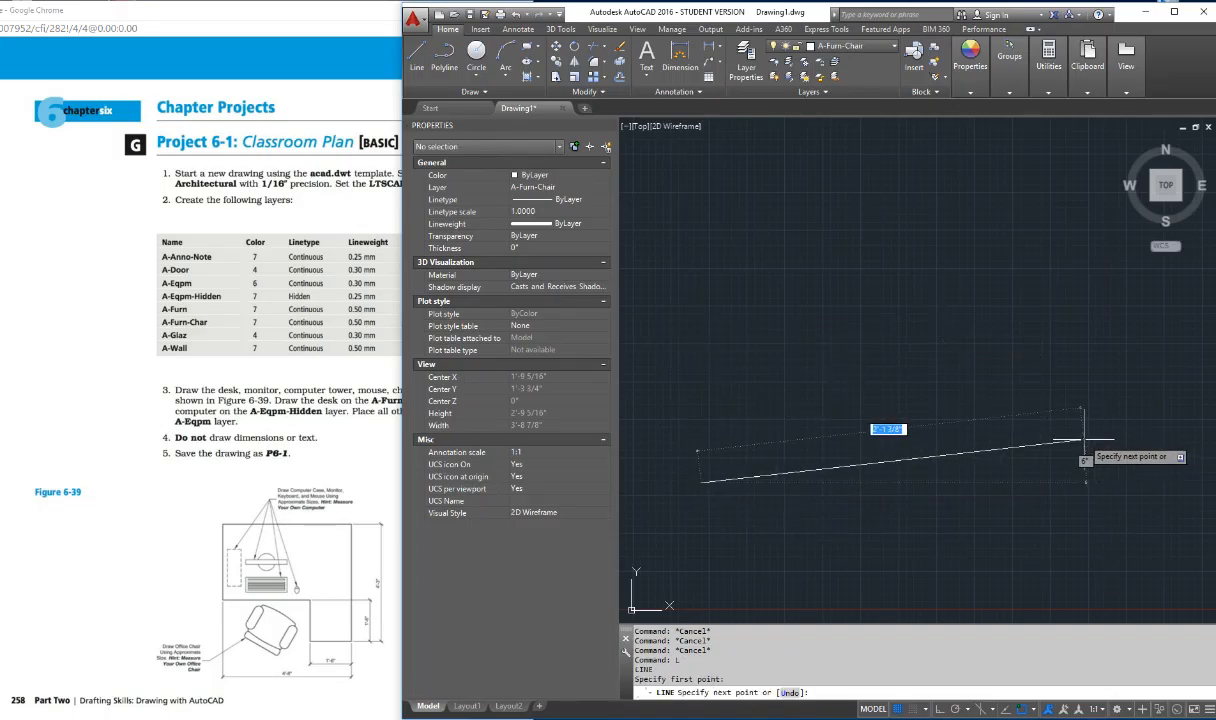
key("F8")
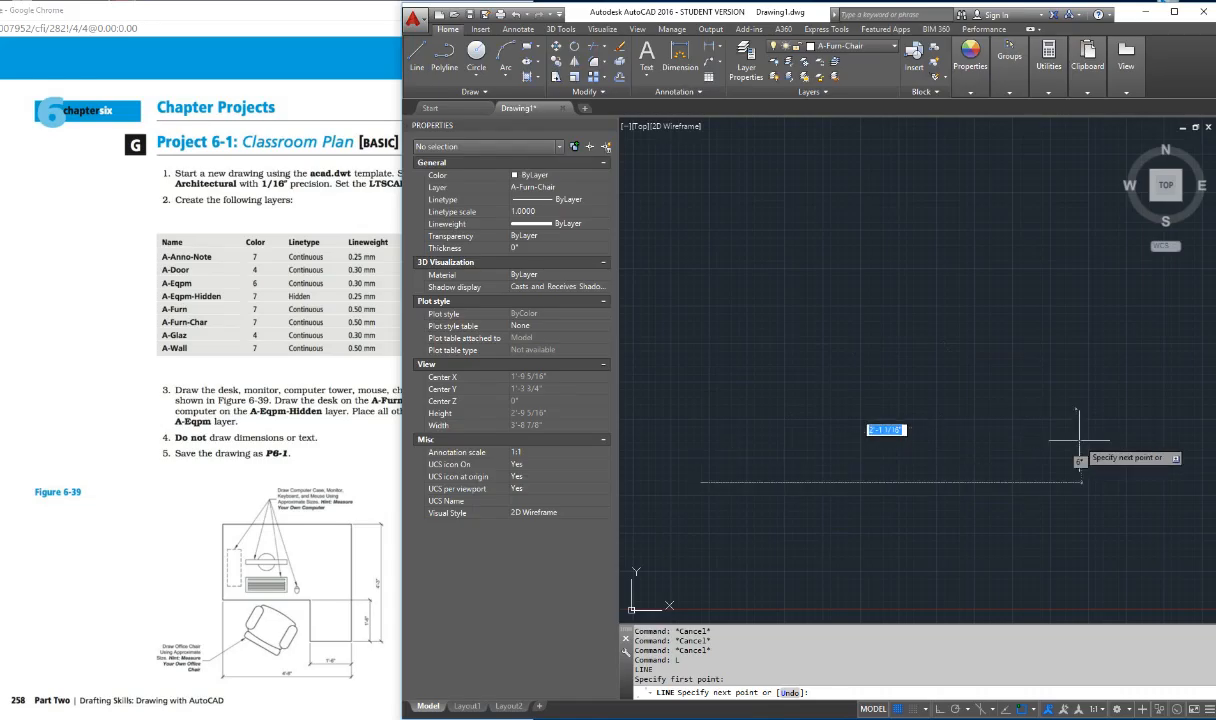
type("48")
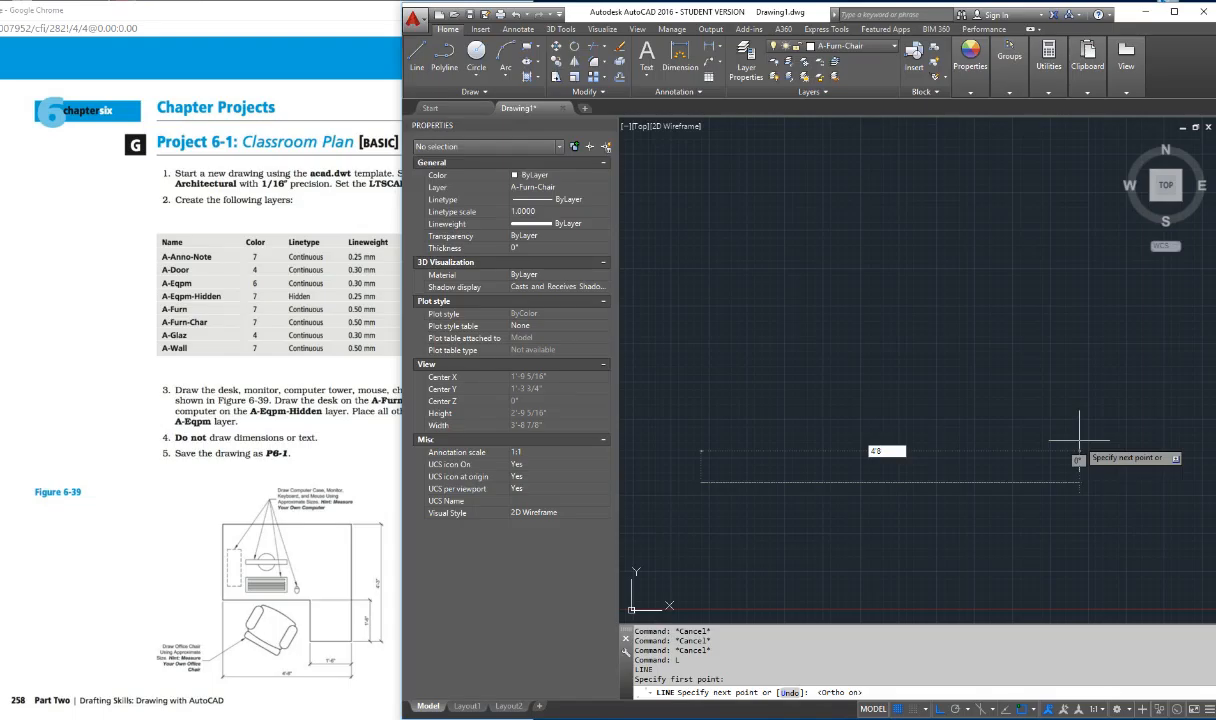
key("Return")
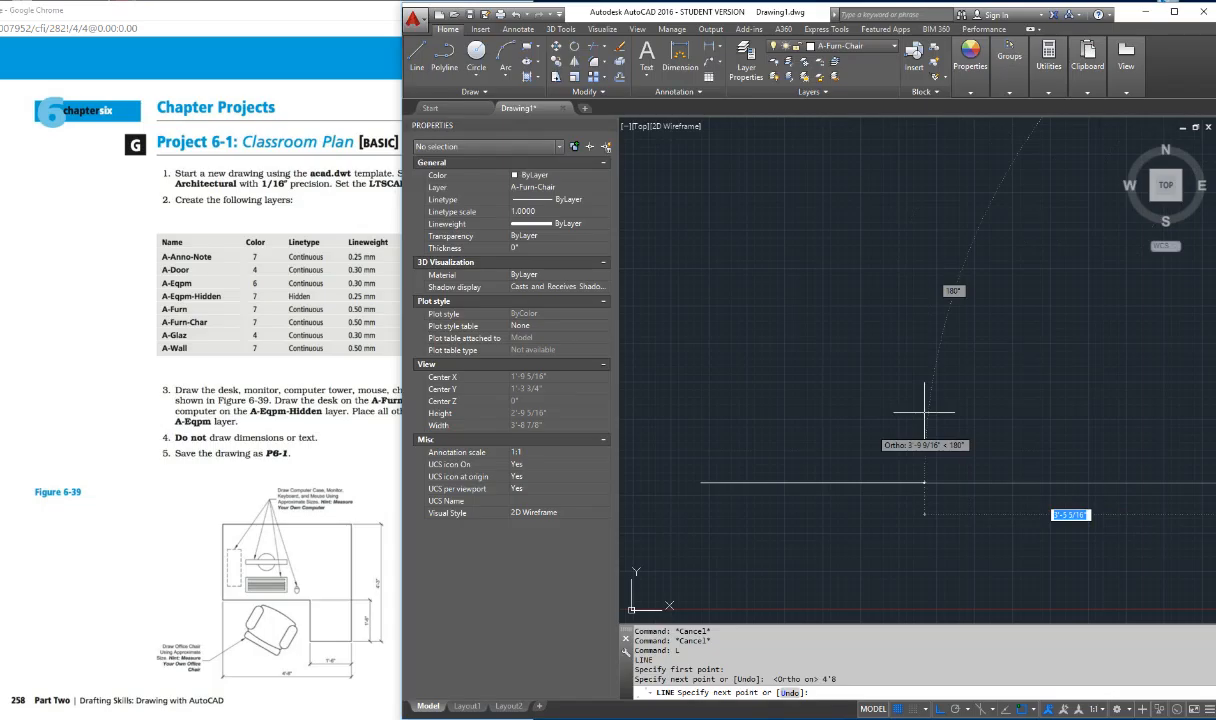
key("Escape")
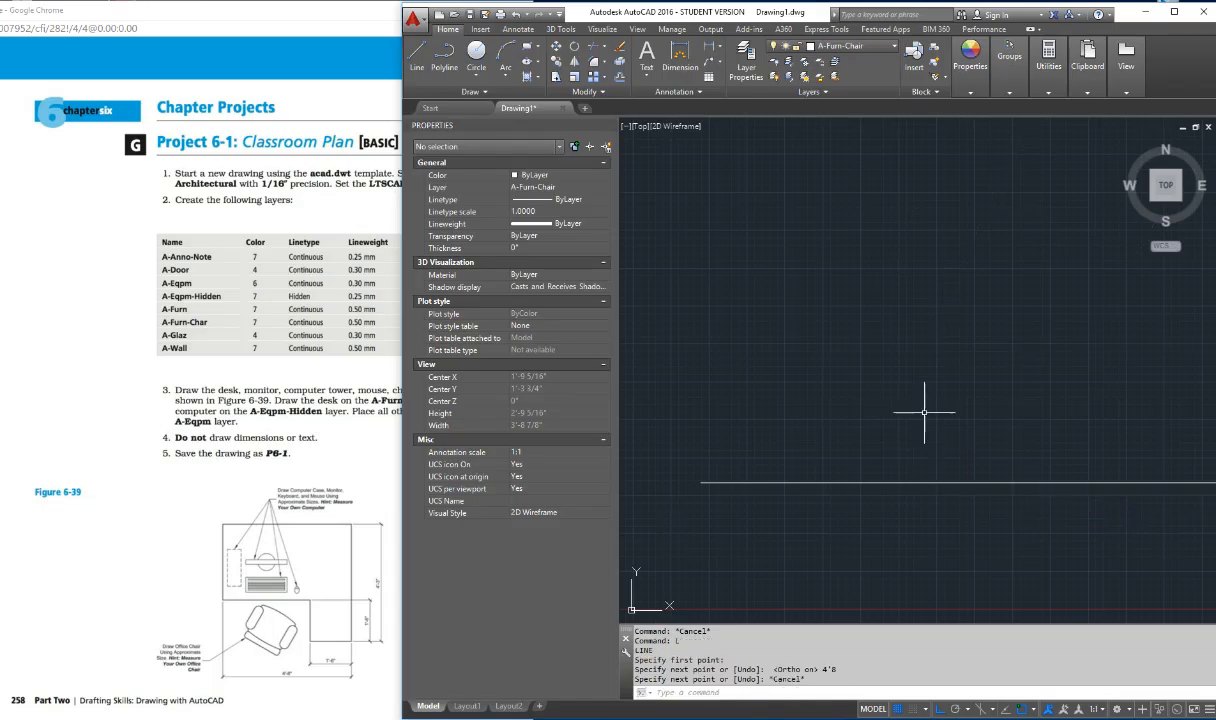
key("Escape")
Step: Bring the whole line into view with Zoom Extents and some extra margin, and turn off the grid display
type("z")
key("Return")
type("e")
key("Return")
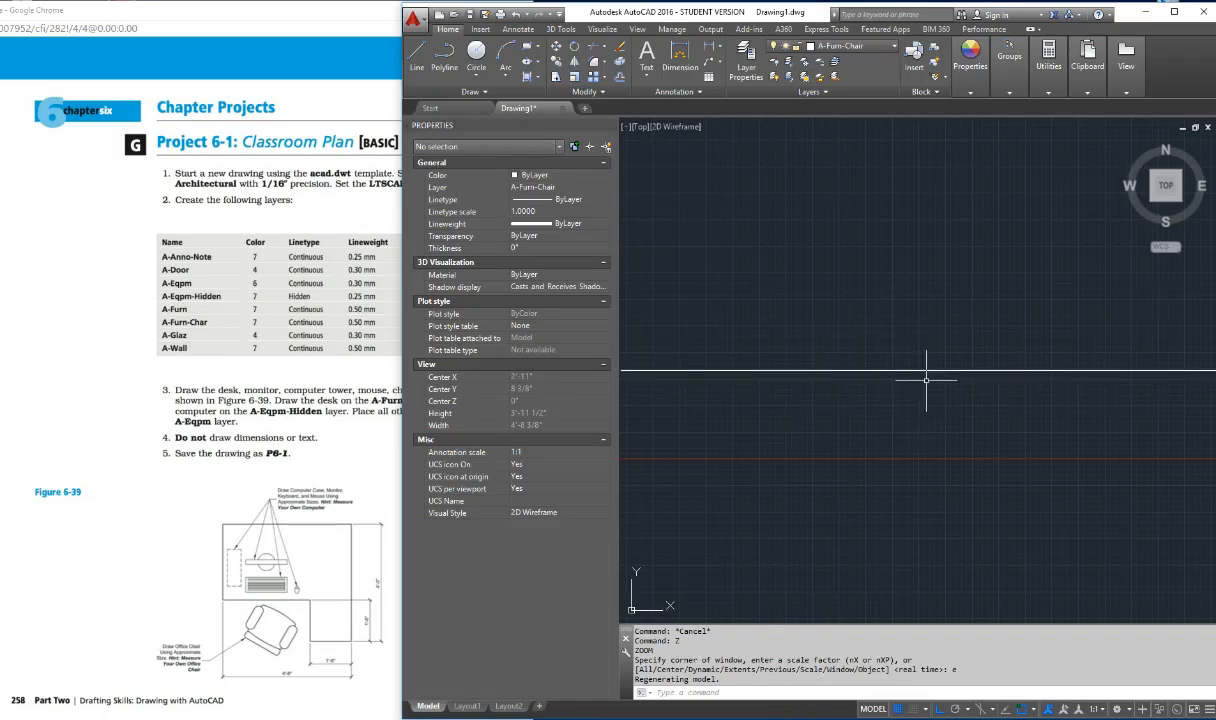
scroll(926, 380, "down", 6)
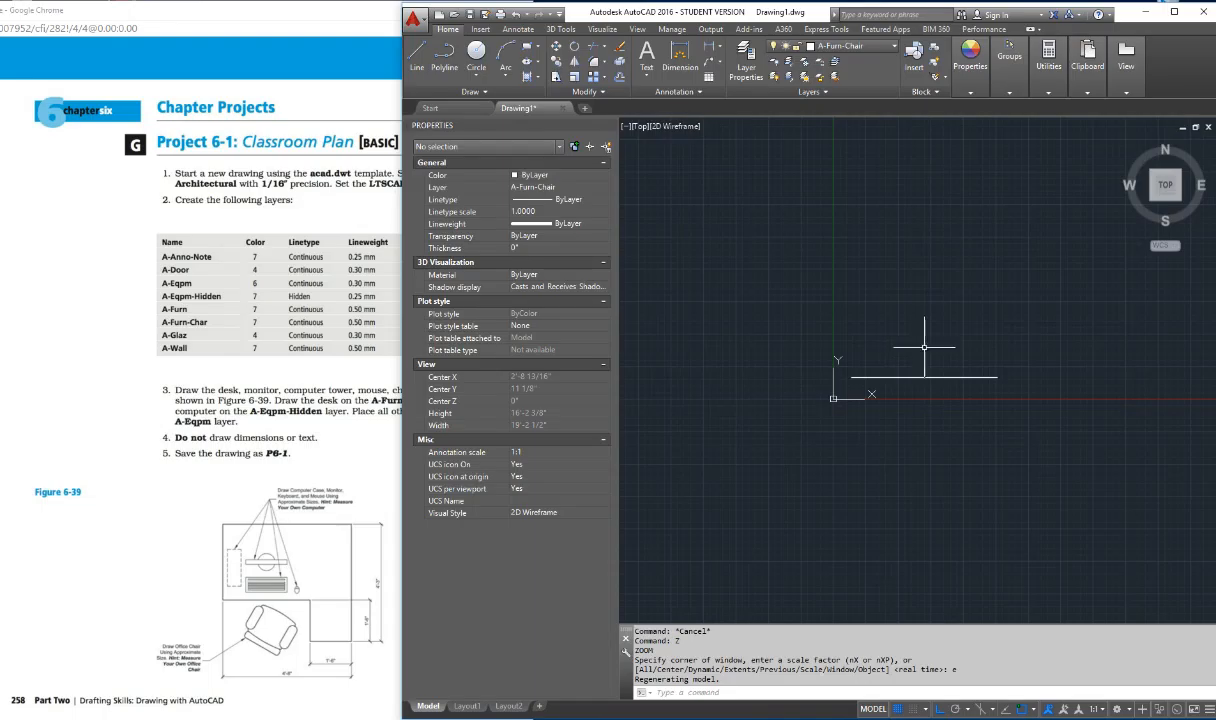
key("F7")
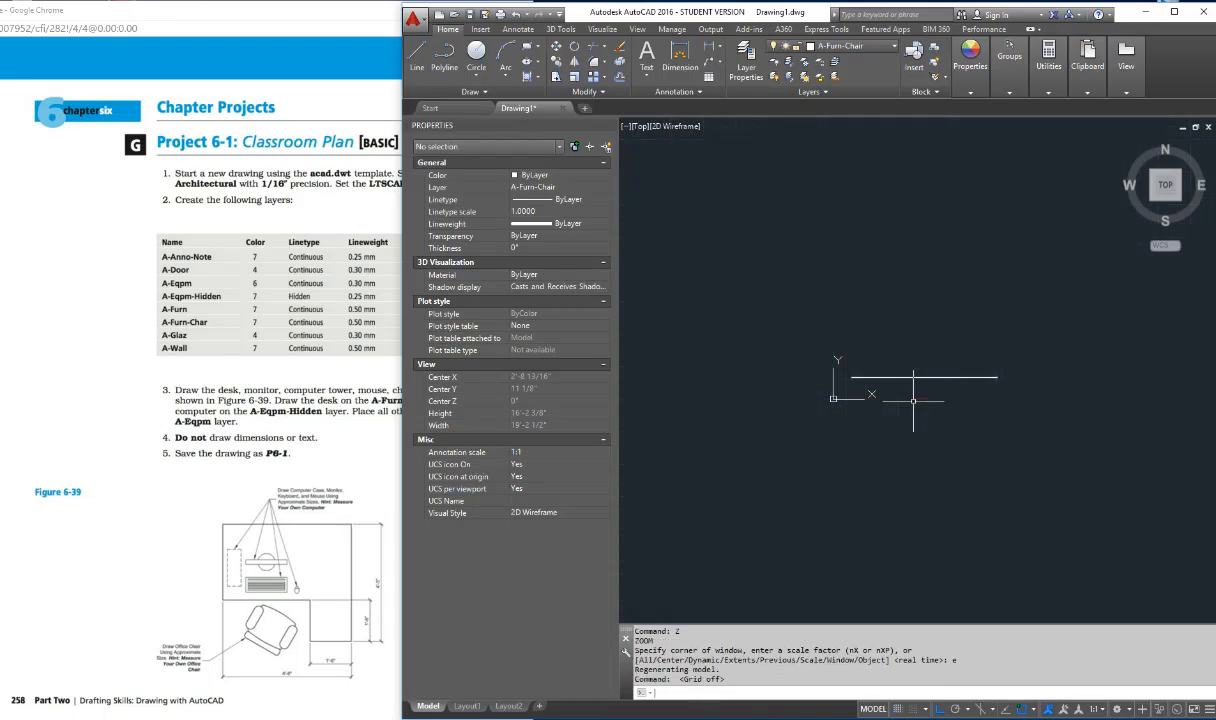
key("Escape")
key("Escape")
key("Escape")
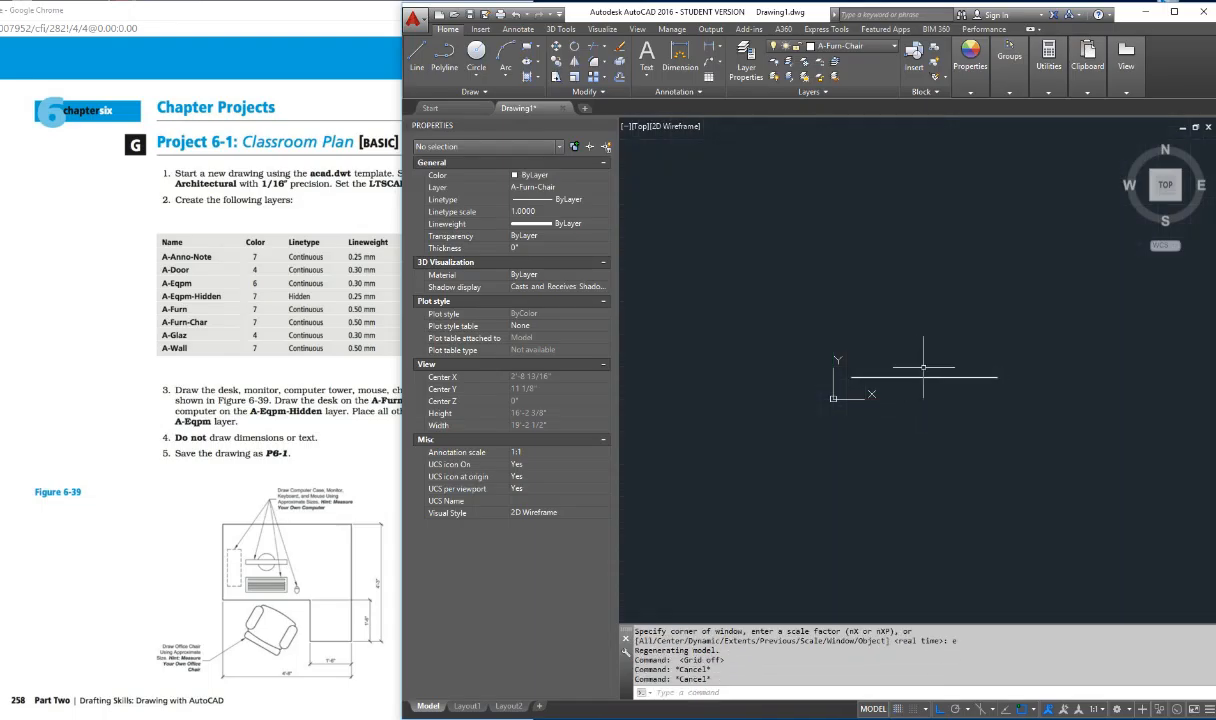
Step: Draw the desk's right side 4'3" straight up from the right endpoint of the horizontal line
type("l")
key("Return")
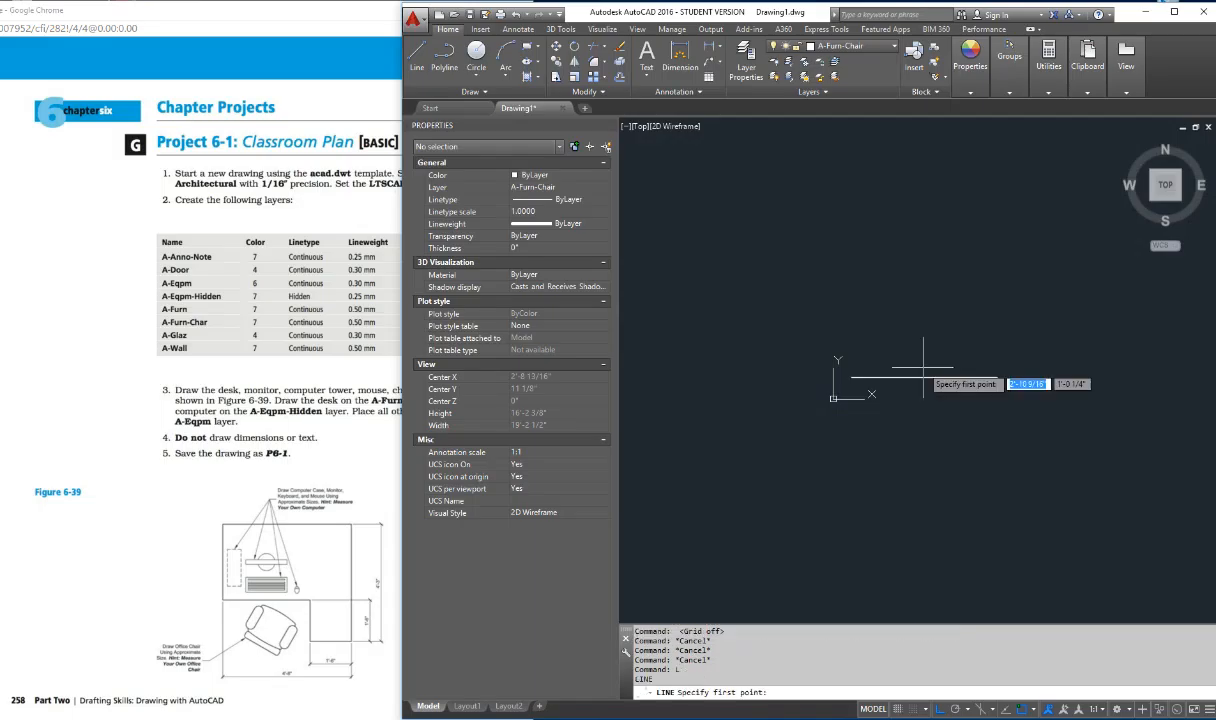
right_click(994, 378, "shift")
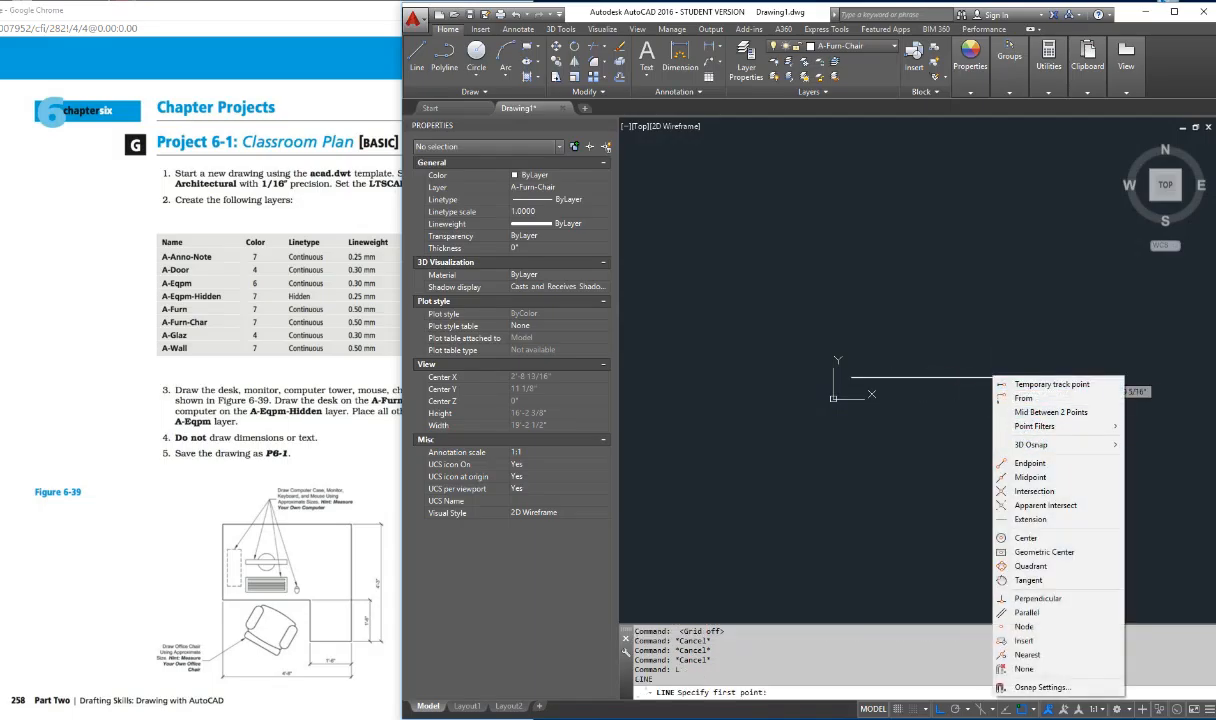
left_click(1030, 463)
left_click(995, 378)
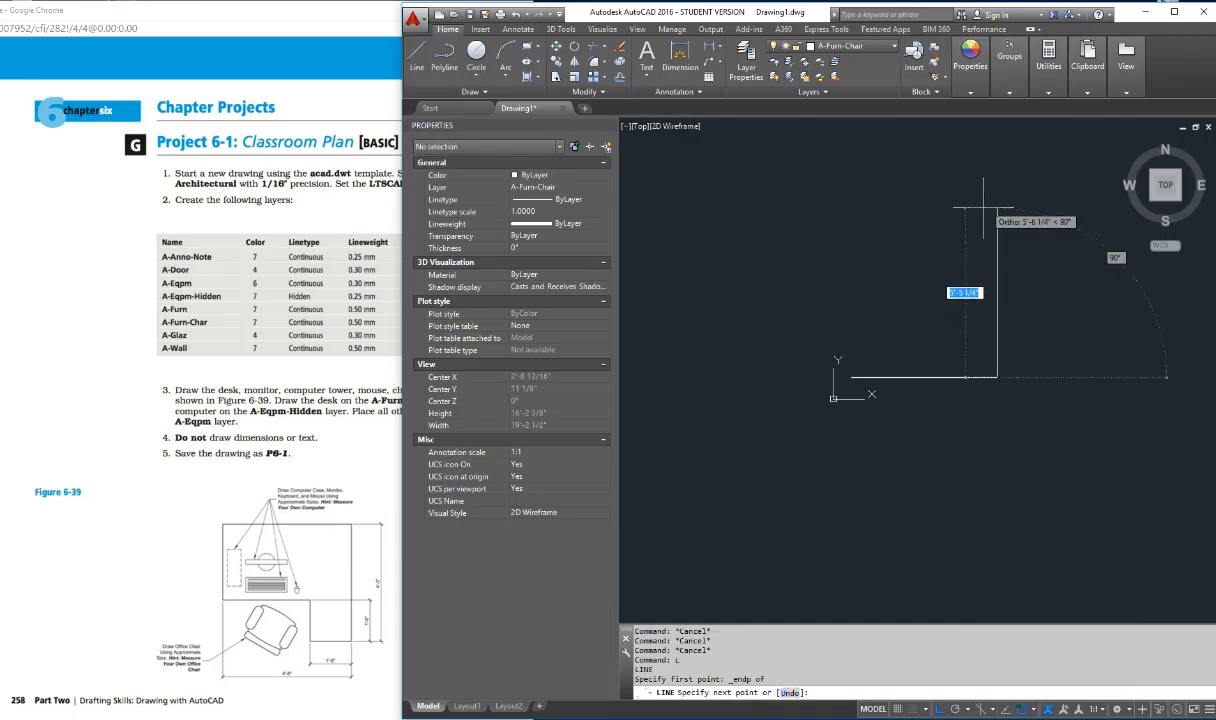
type("4'3")
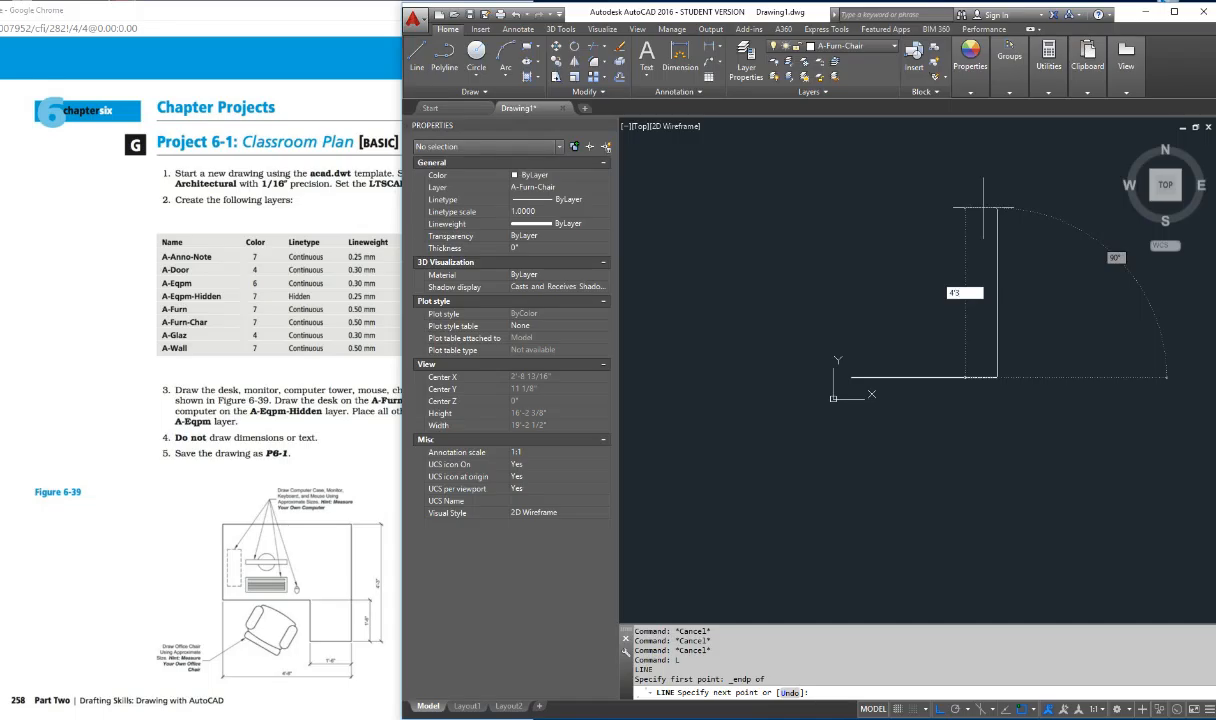
key("Return")
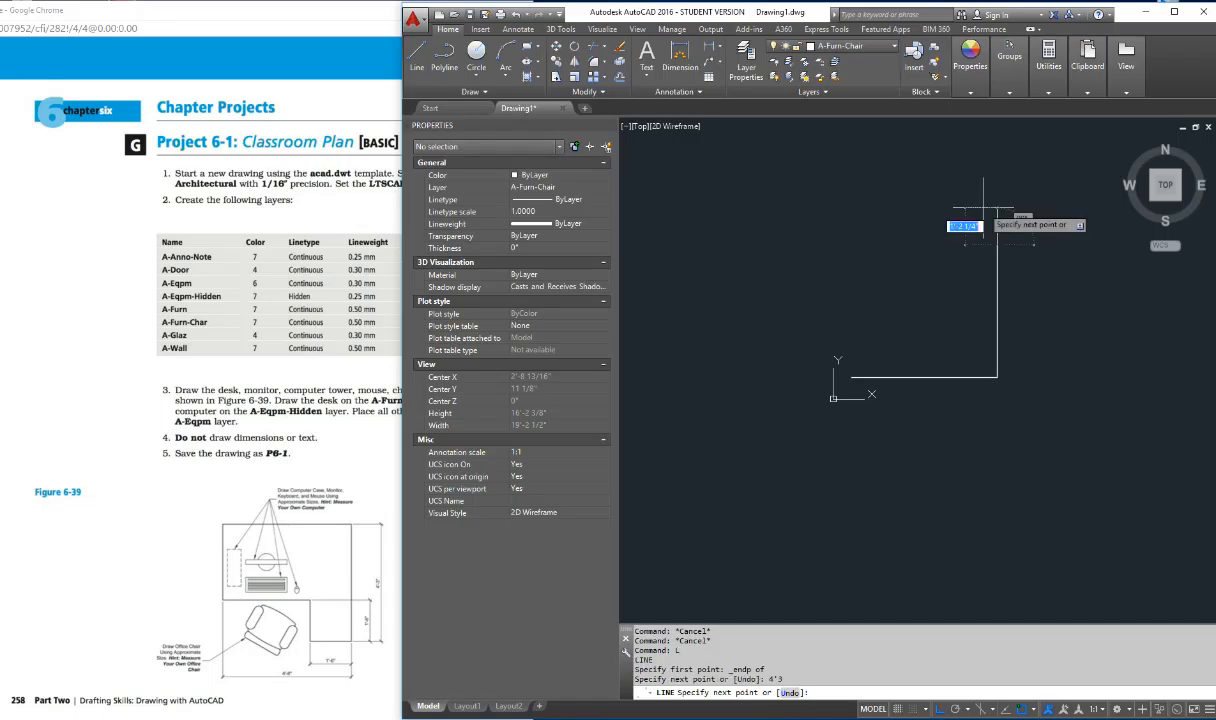
Step: Continue with a 4'8" line to the left and close the rectangle at the left endpoint of the lower line
type("4")
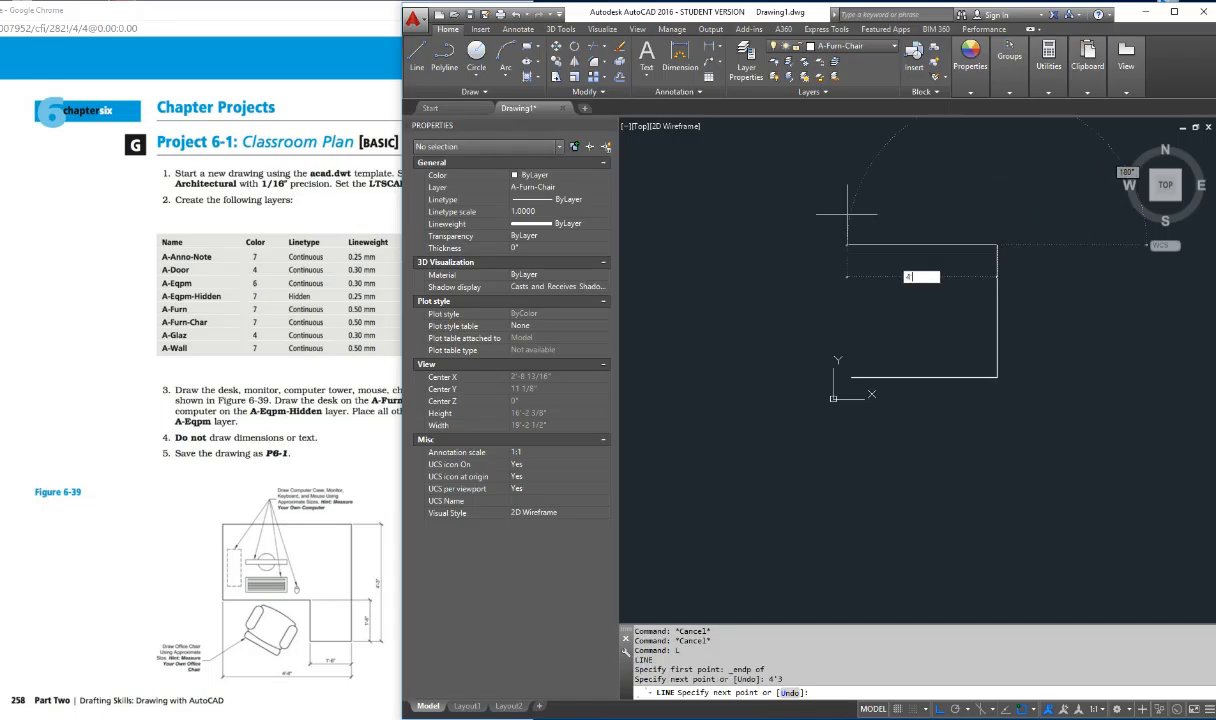
type("'8")
key("Return")
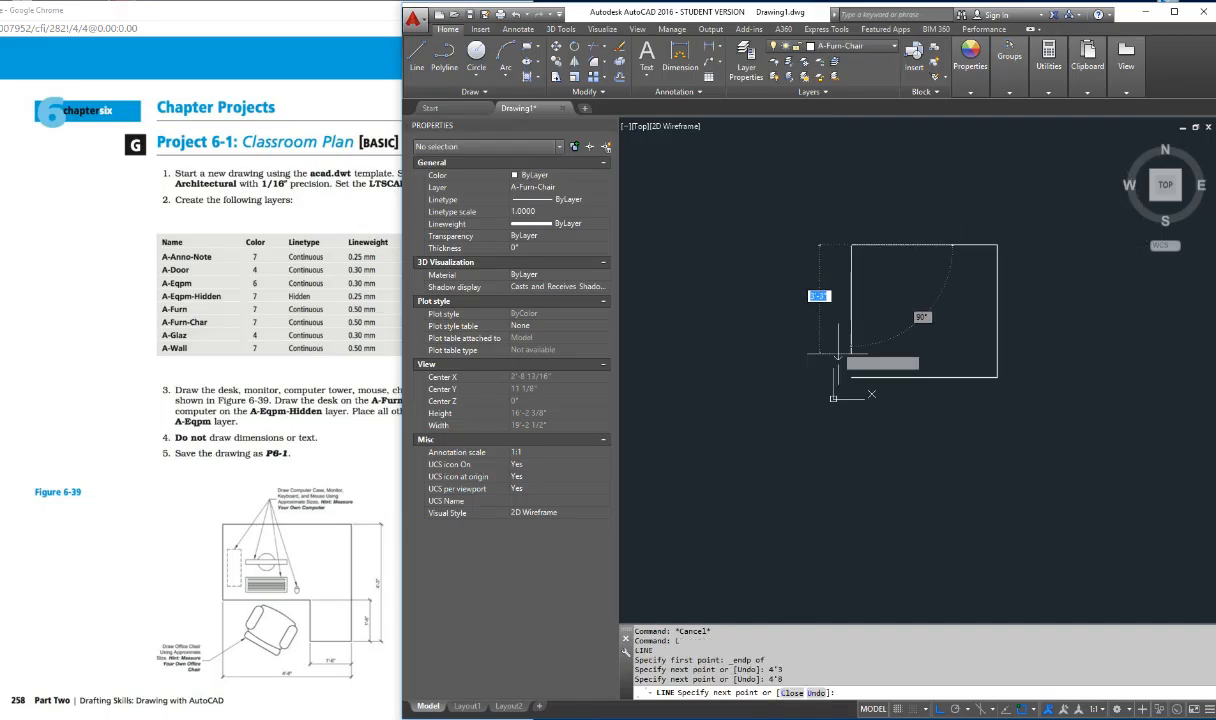
right_click(838, 355, "shift")
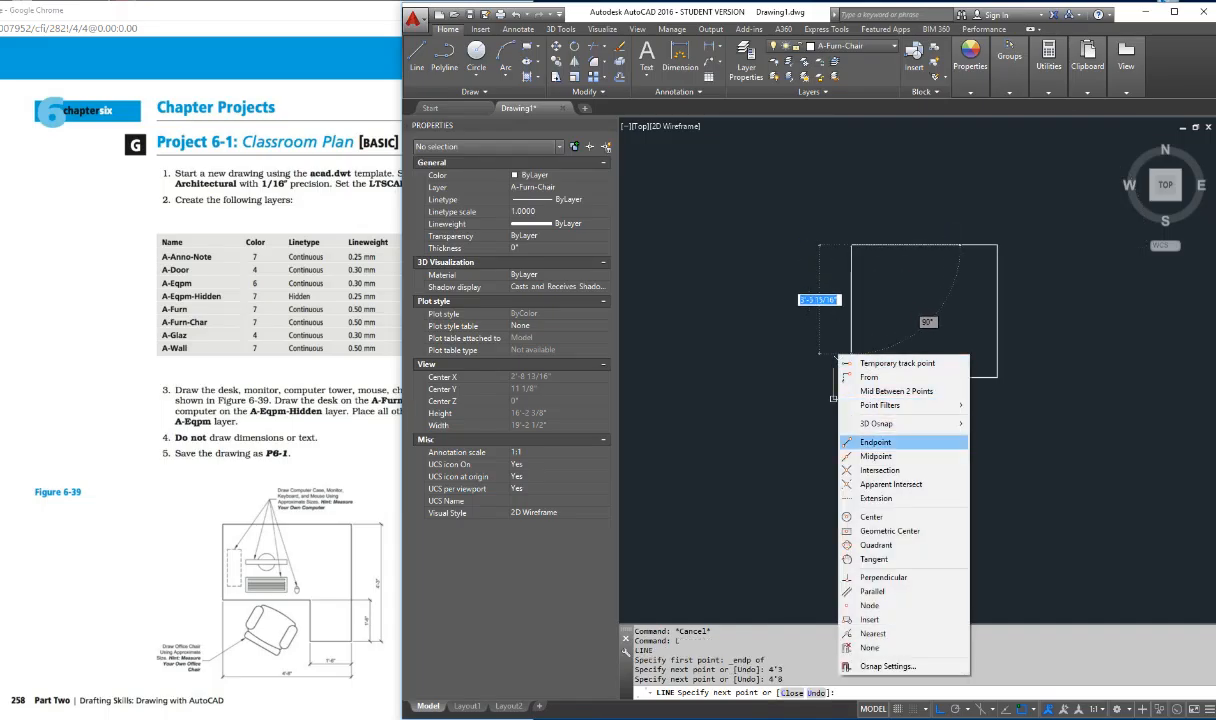
left_click(870, 442)
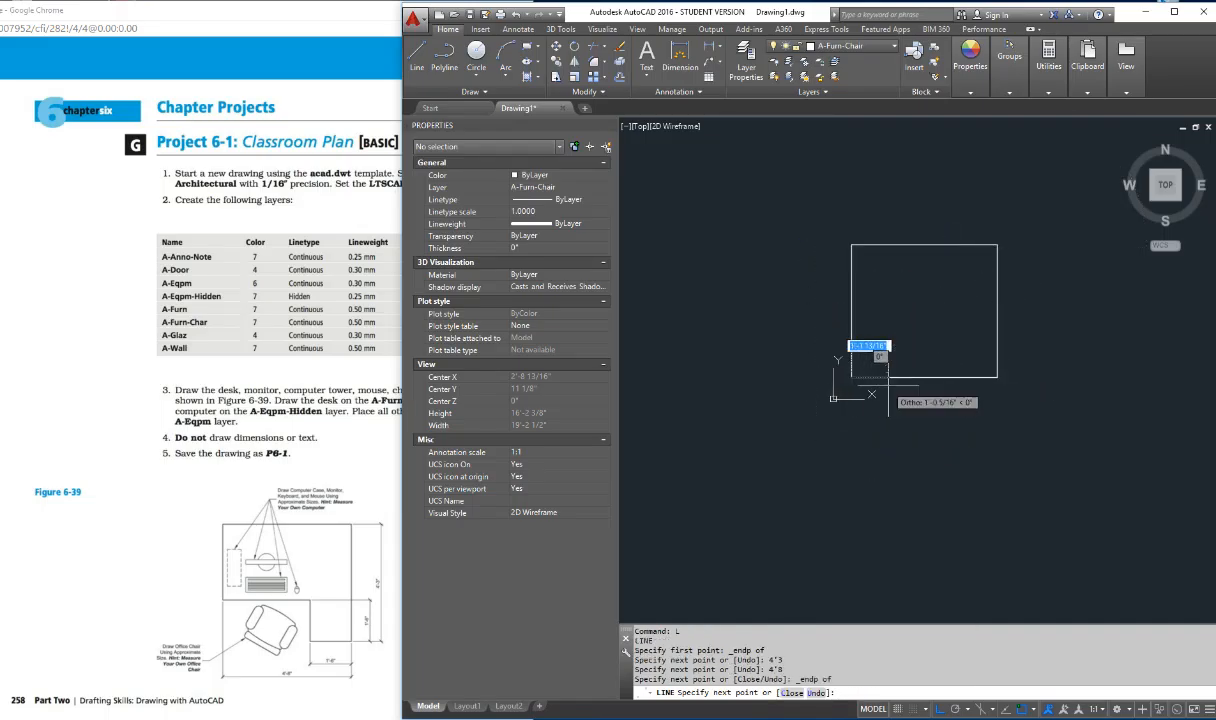
key("Escape")
key("Escape")
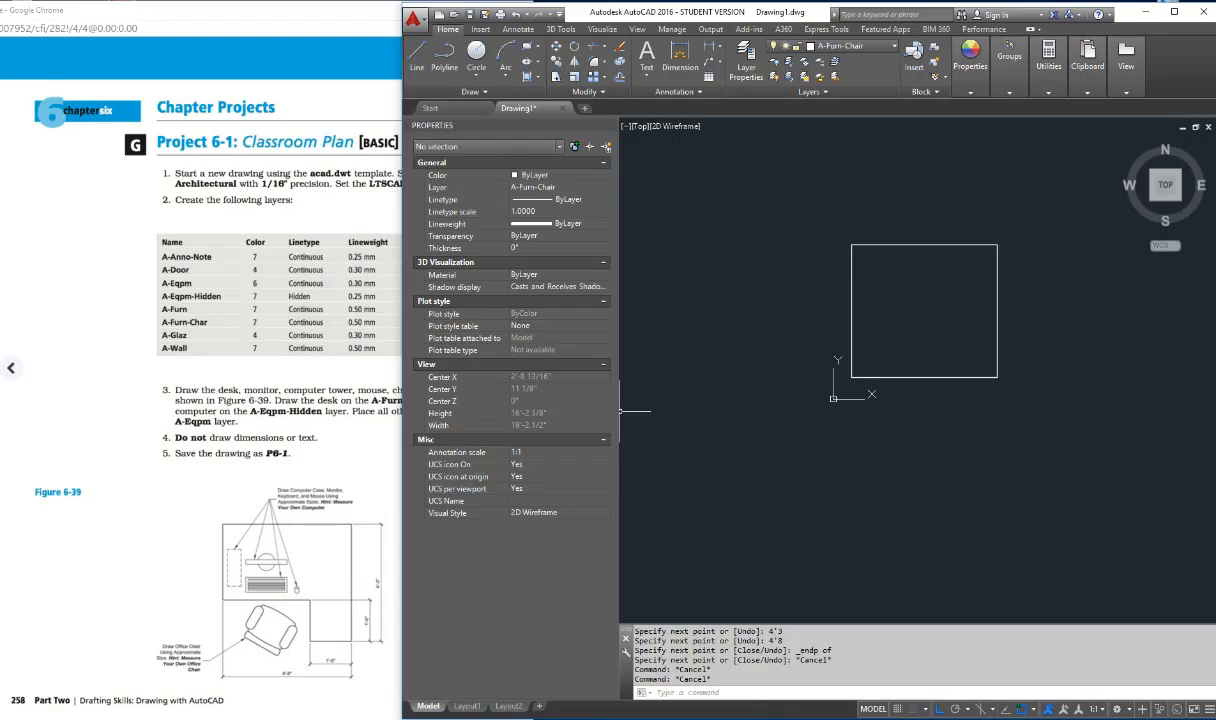
key("Escape")
key("Escape")
key("Escape")
key("Escape")
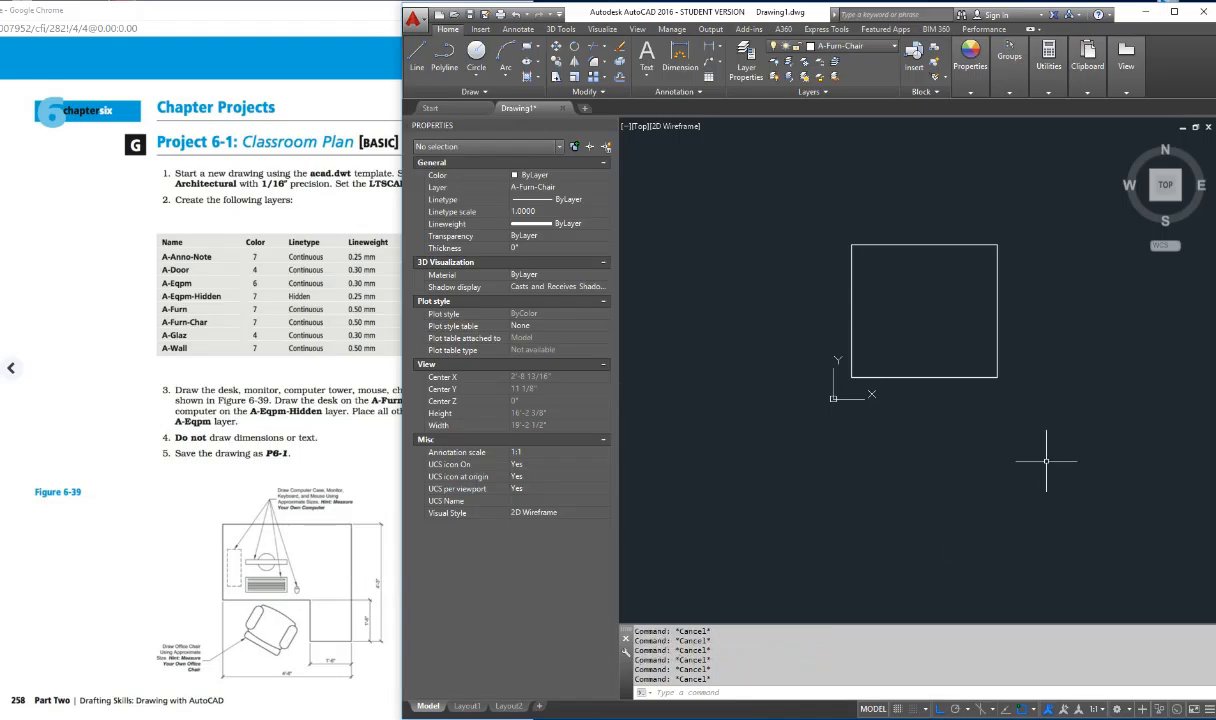
Step: Offset the rectangle's lower and right edges 1'6" inward
type("offset")
key("Return")
type("1'6")
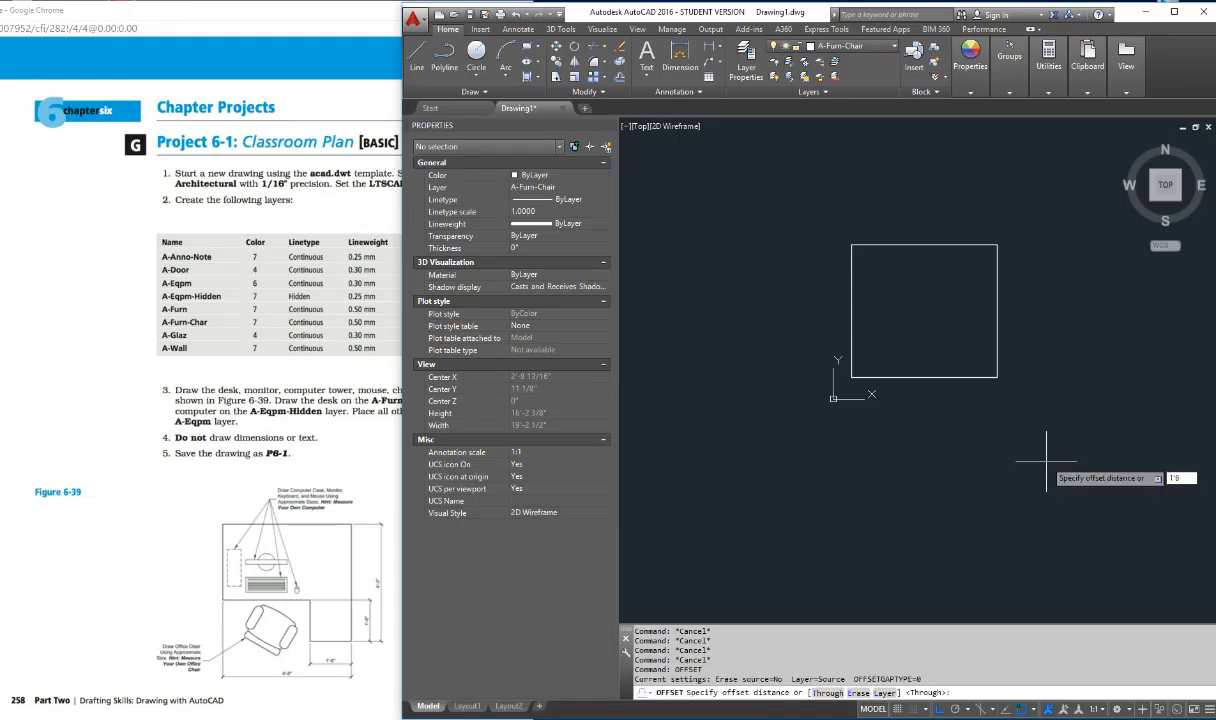
key("Return")
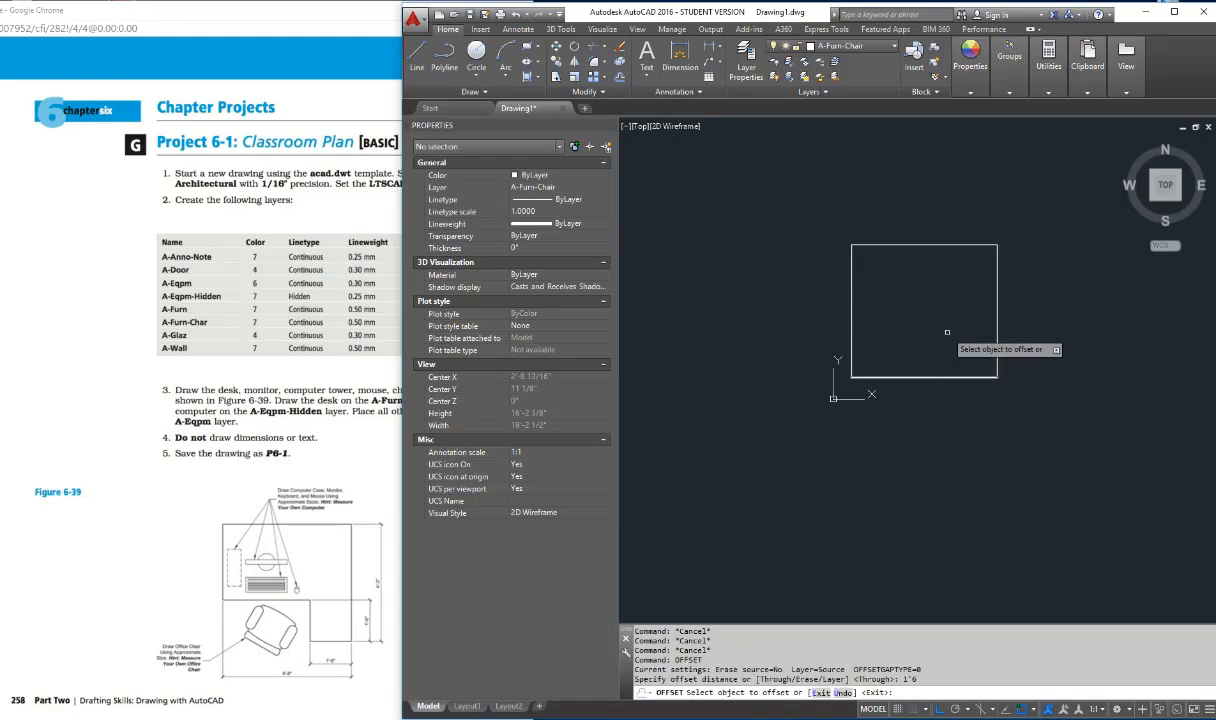
left_click(935, 377)
left_click(930, 318)
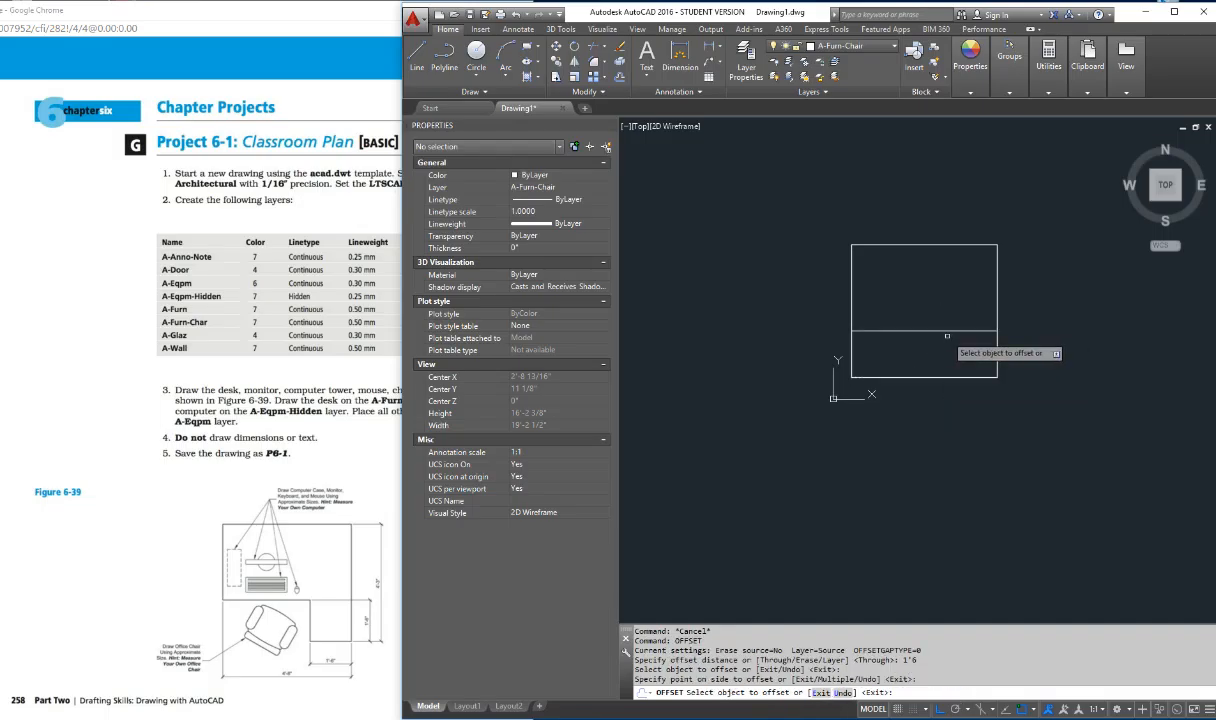
left_click(998, 340)
left_click(940, 342)
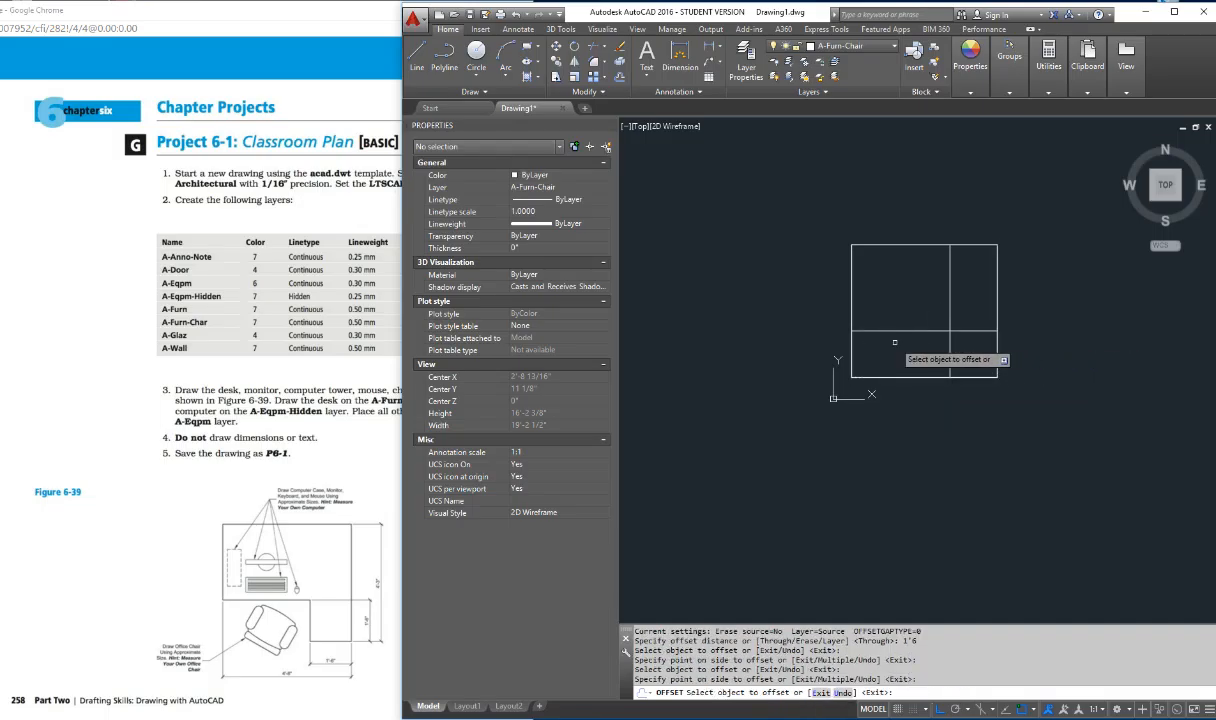
key("Escape")
key("Escape")
key("Escape")
key("Escape")
key("Escape")
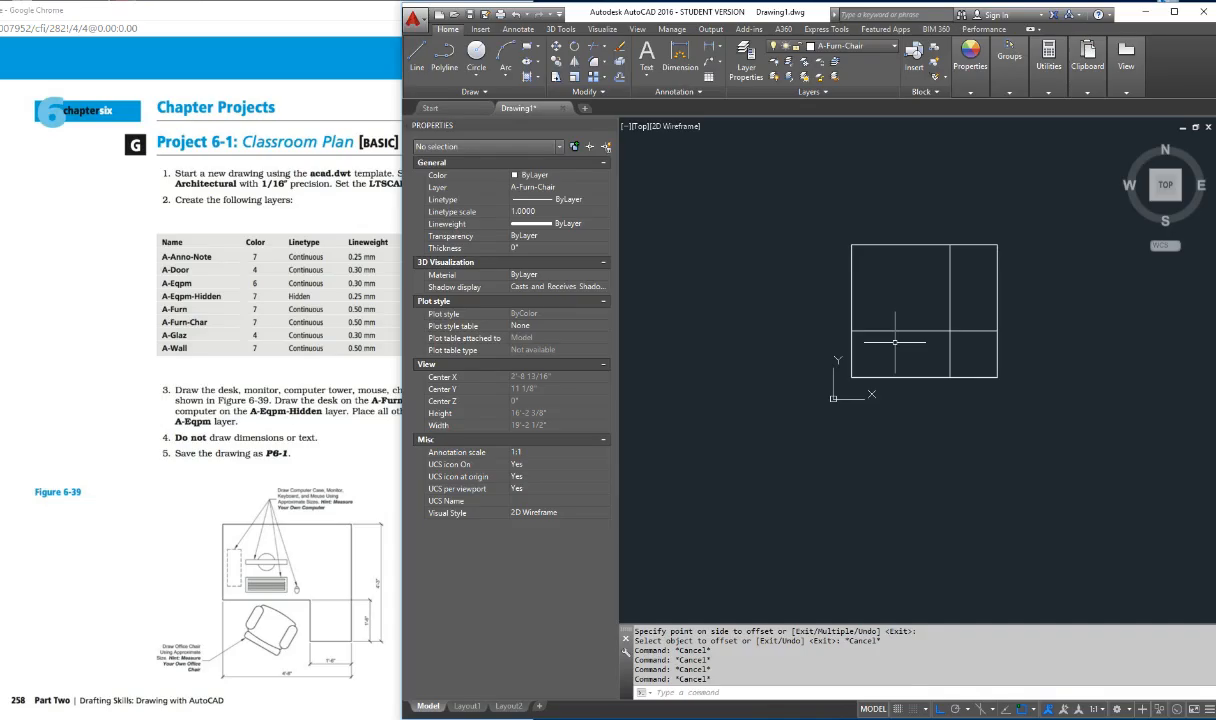
Step: Trim the lower-left corner of the rectangle and the surplus inner line segments to leave an L-shaped desk outline
type("tr")
key("Return")
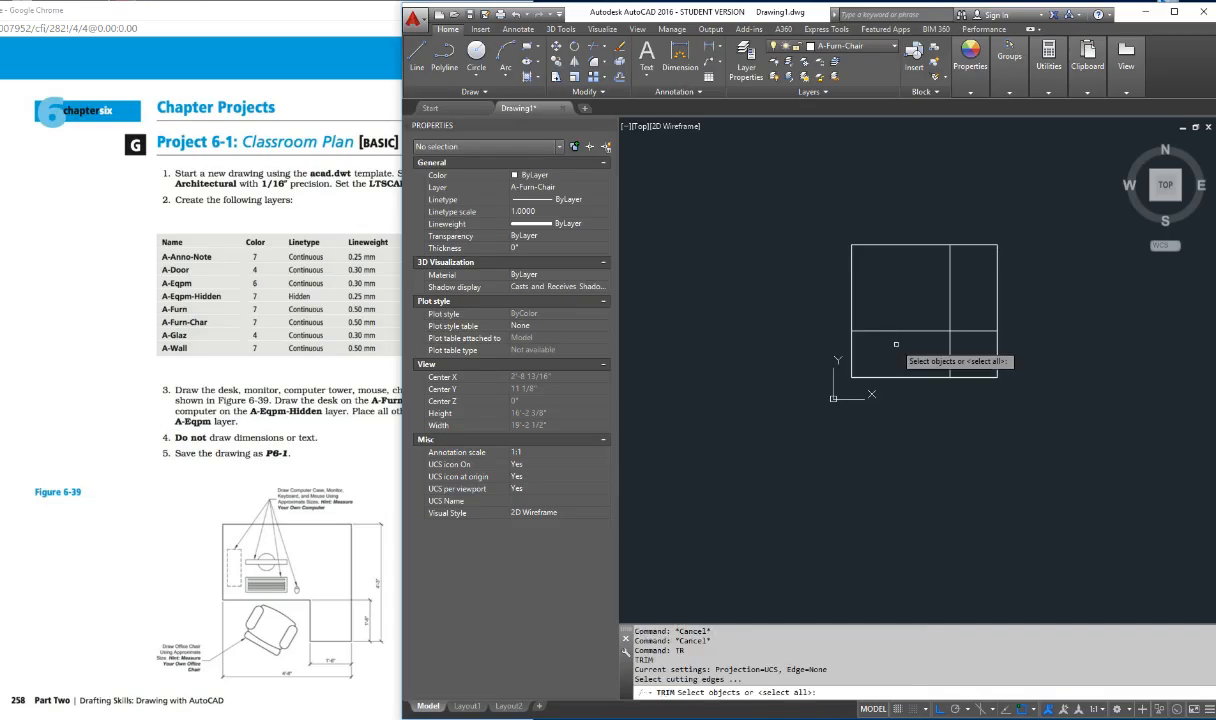
key("Return")
left_click(853, 358)
left_click(870, 377)
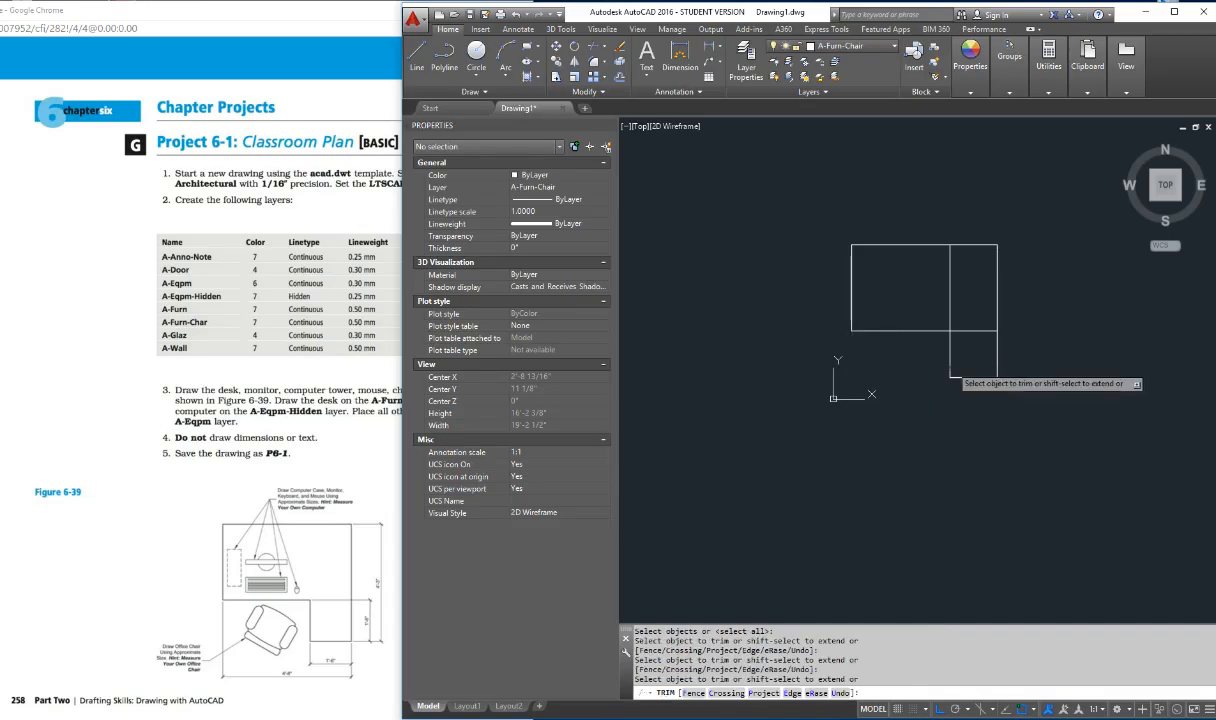
left_click(968, 330)
left_click(949, 310)
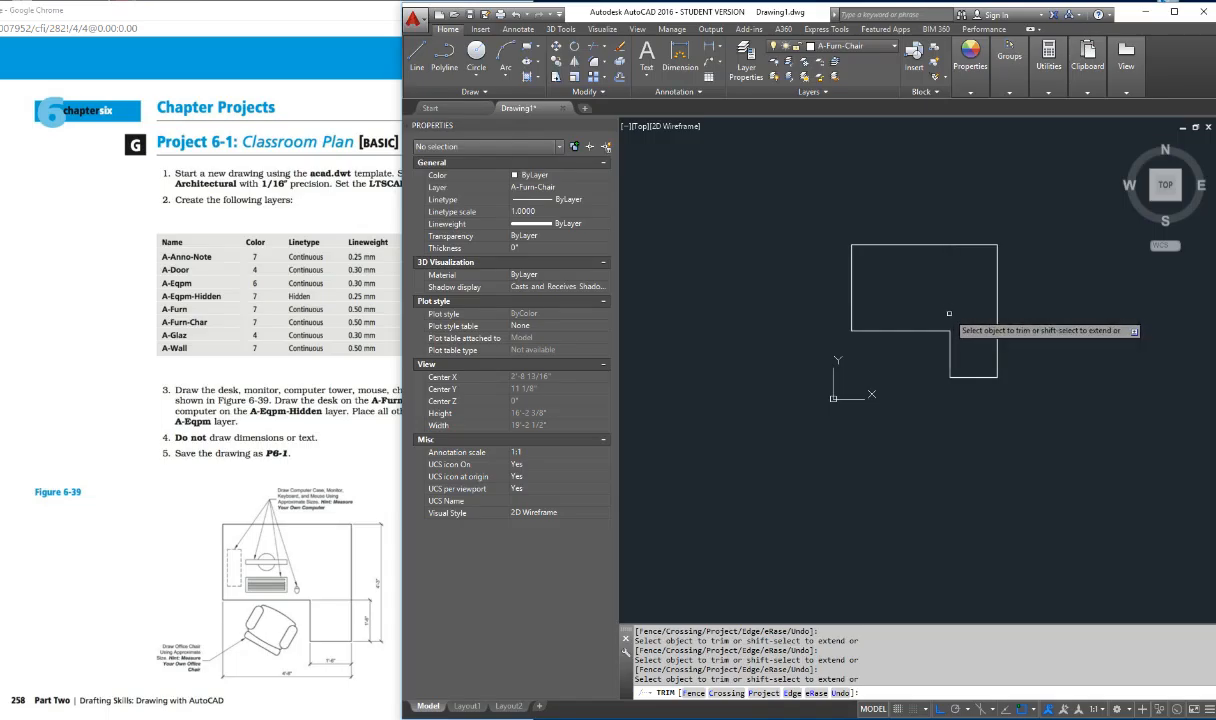
key("Escape")
key("Escape")
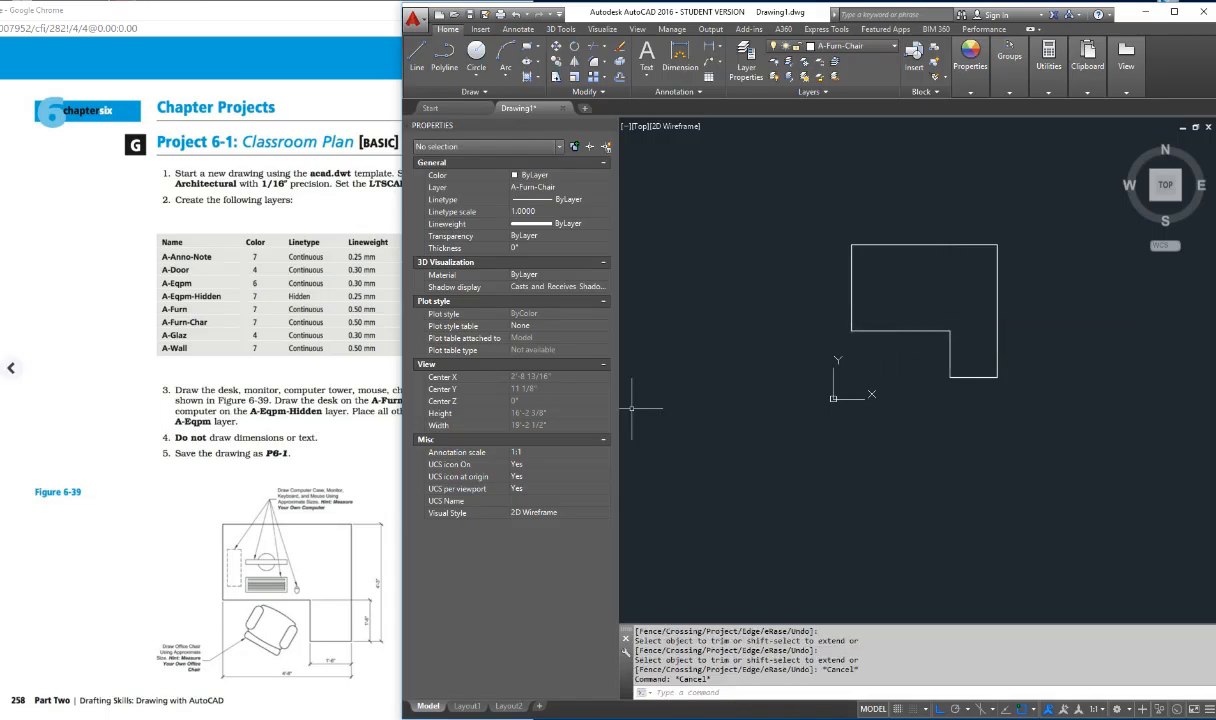
Step: Narrow the drawing window to uncover the textbook page and draw a long, thin horizontal rectangle in the open area below the desk
left_click_drag(403, 408, 498, 408)
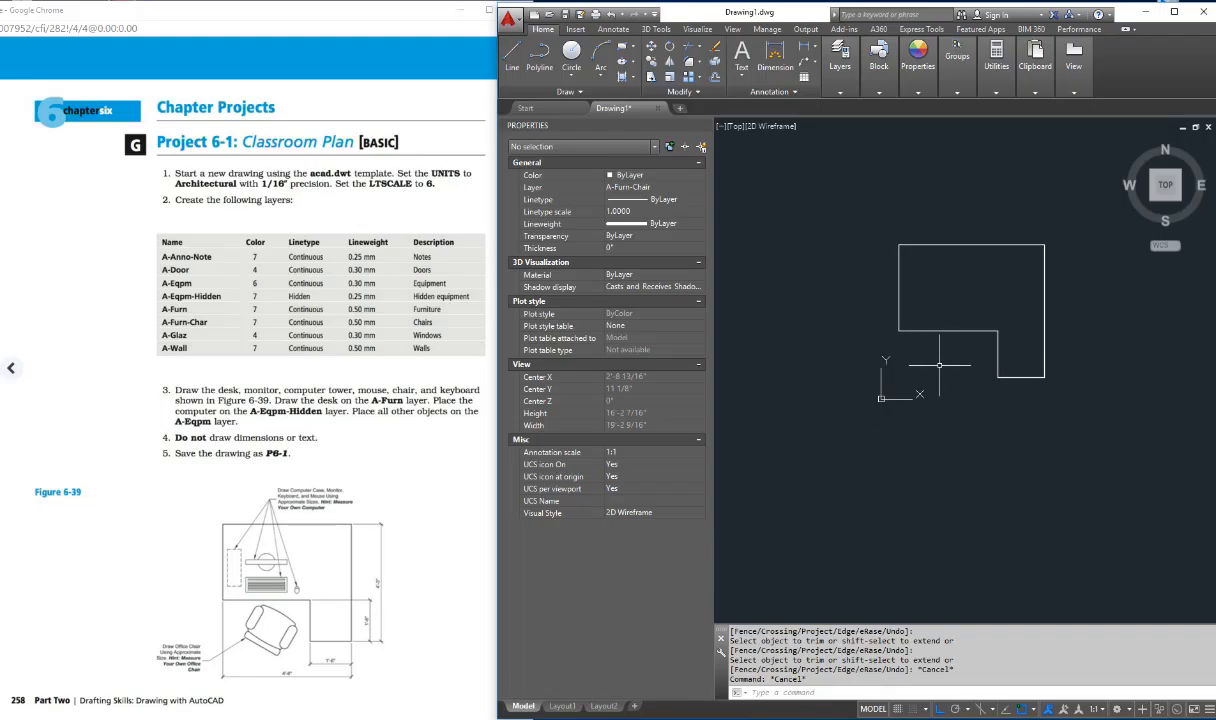
scroll(939, 365, "up", 2)
scroll(939, 365, "up", 2)
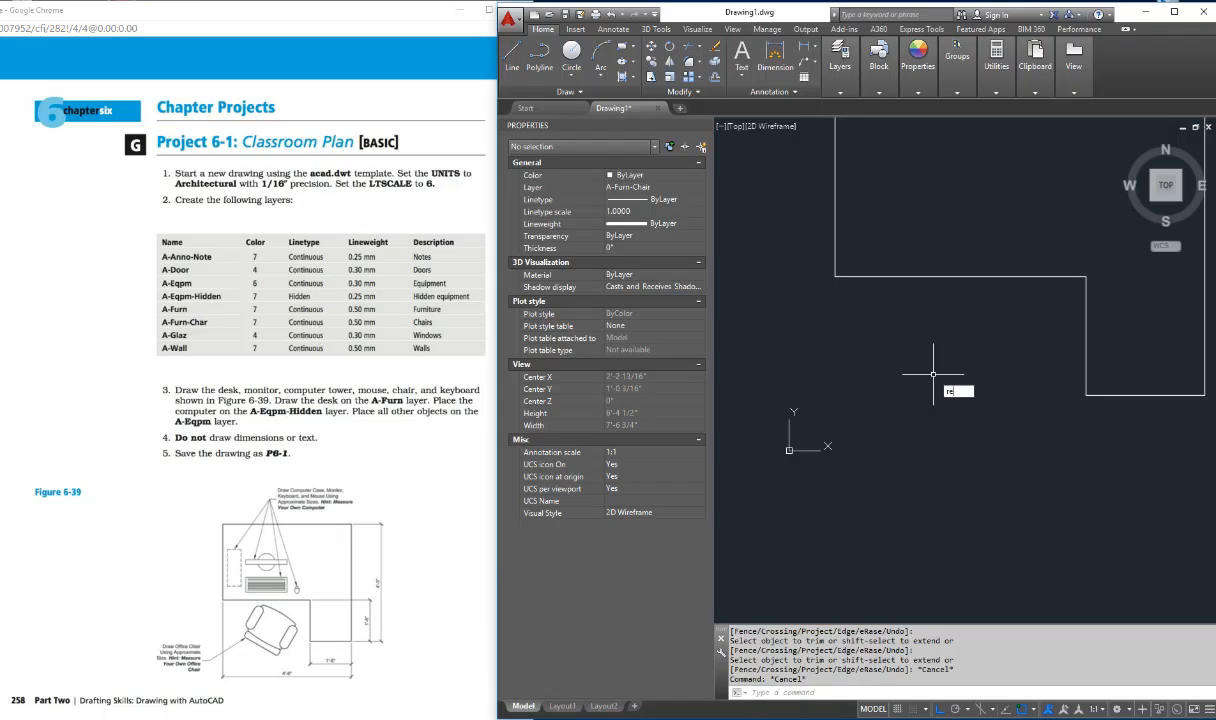
type("c")
key("Return")
left_click(903, 394)
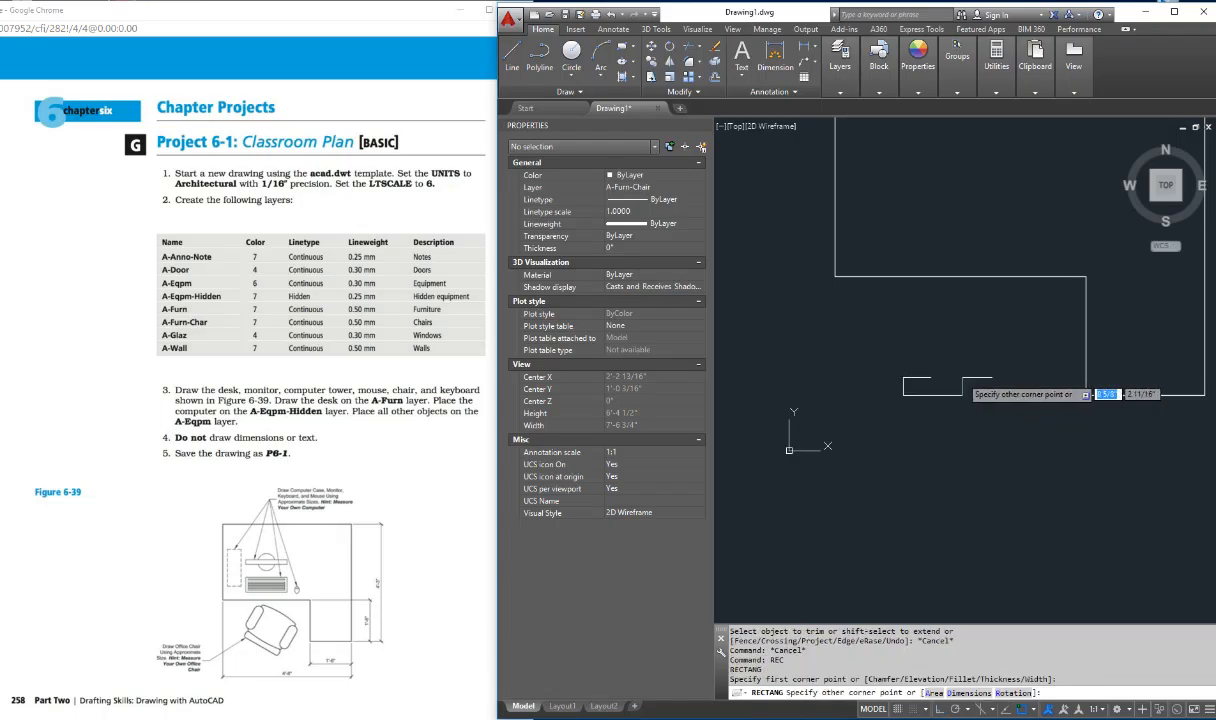
left_click(1038, 377)
key("Escape")
key("Escape")
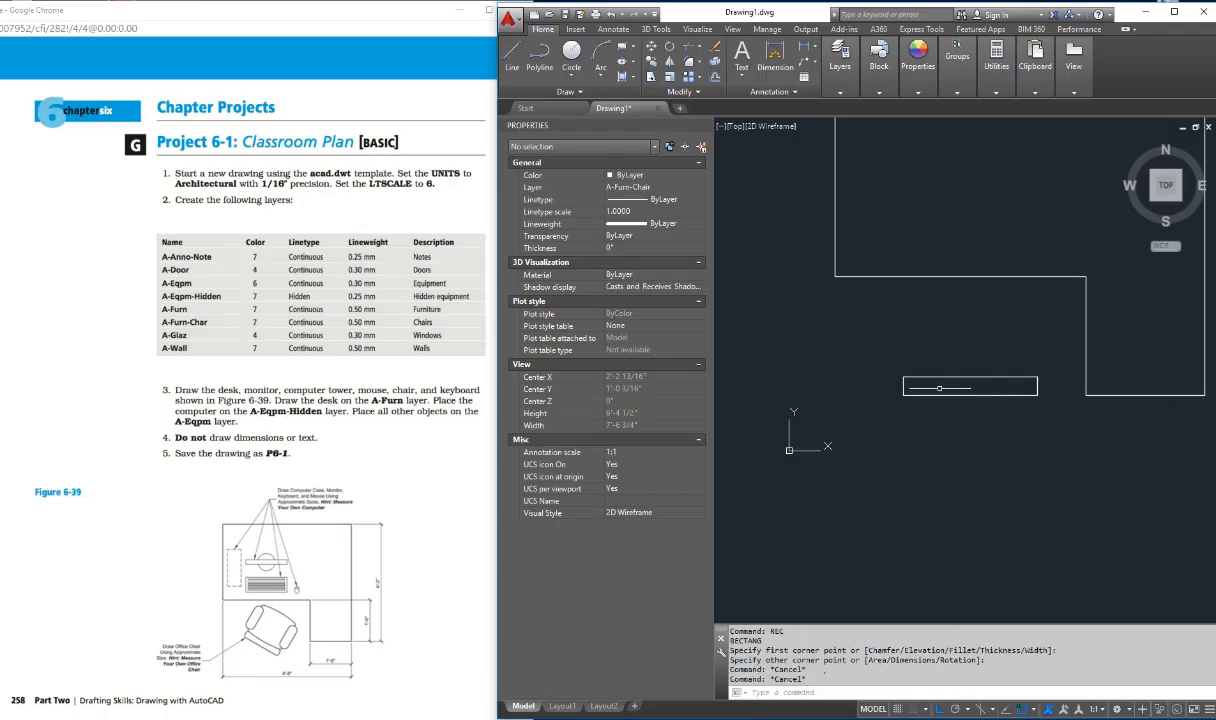
key("Escape")
key("Escape")
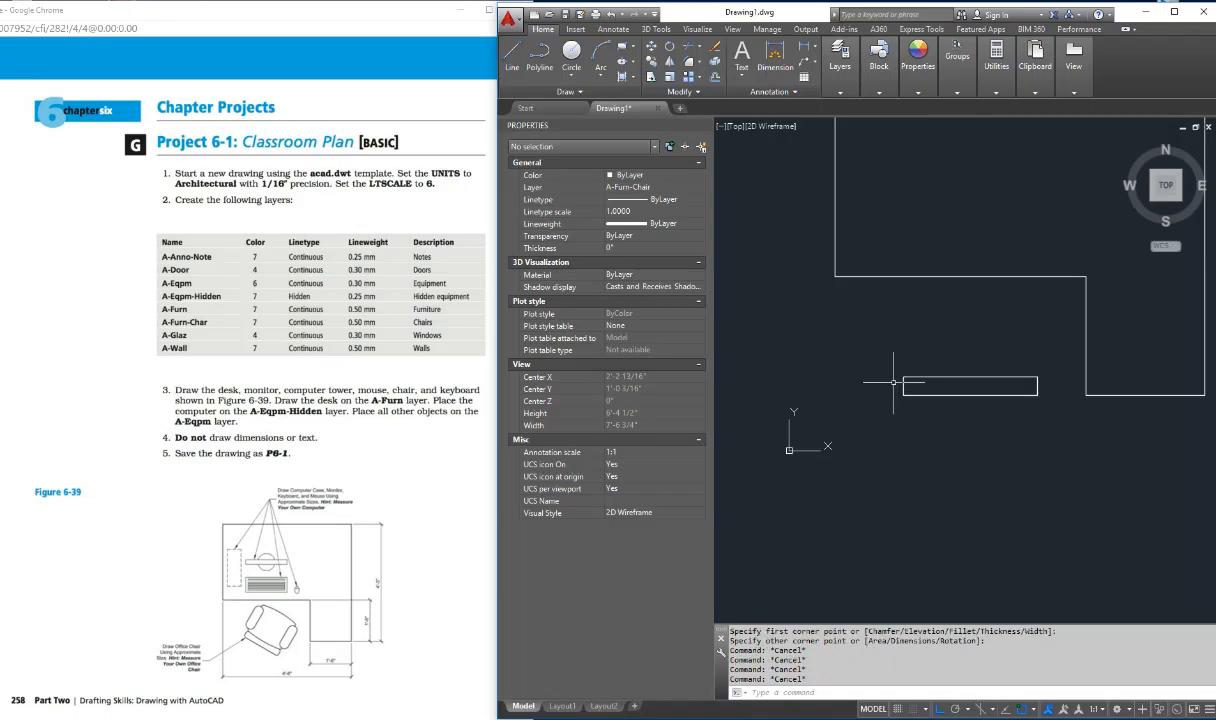
Step: Draw a rectangle about 1'10" wide for the chair seat between the thin rectangle and the desk's lower edge
type("rec")
key("Return")
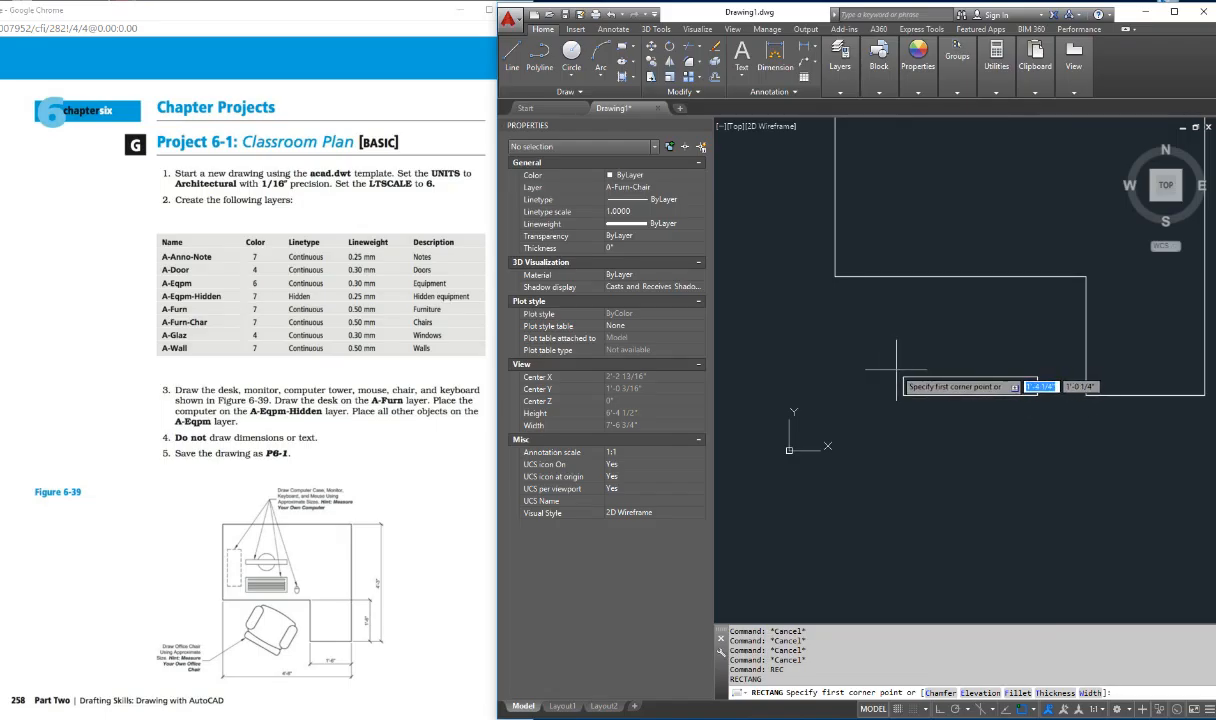
left_click(895, 368)
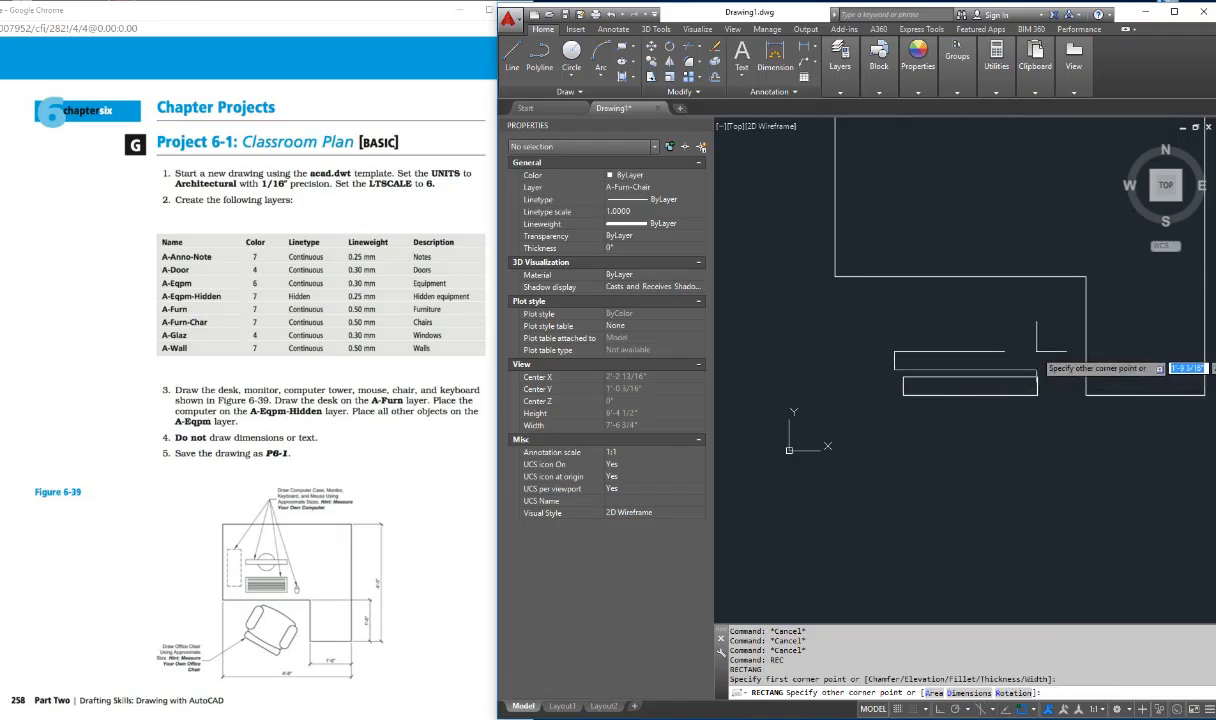
left_click(1041, 281)
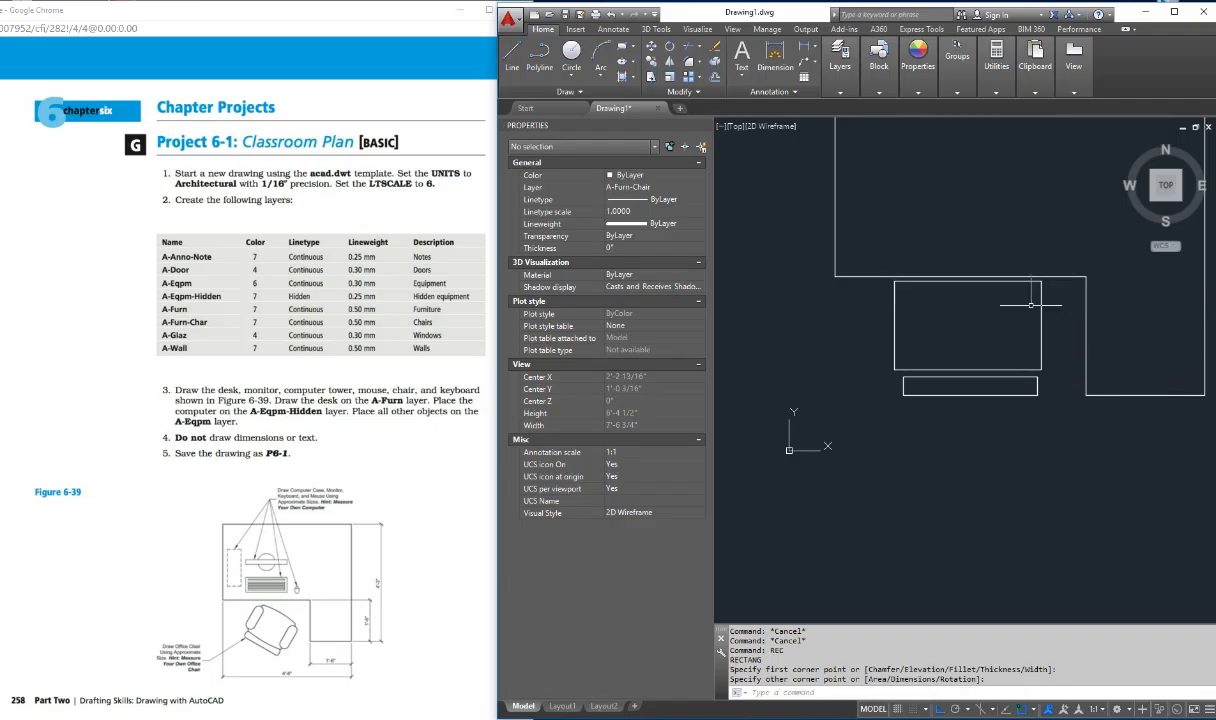
key("Escape")
key("Escape")
key("Escape")
key("Escape")
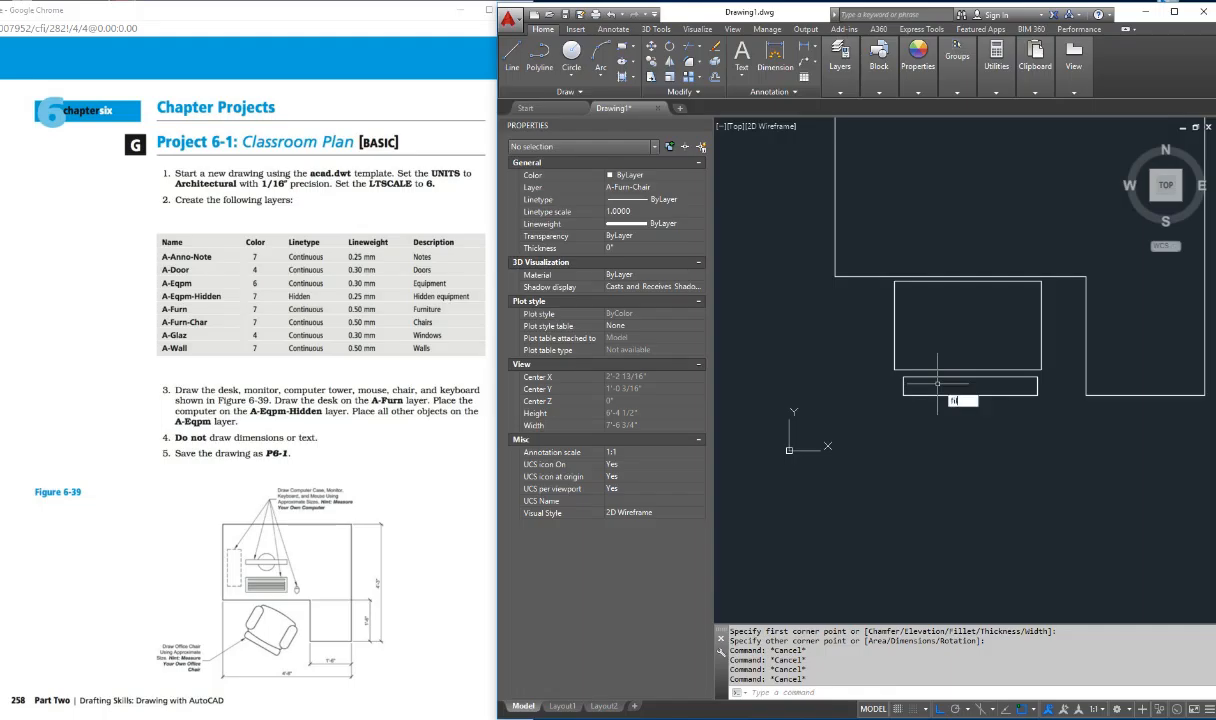
Step: Try to fillet the thin rectangle's upper-left corner with a 3" radius
key("Return")
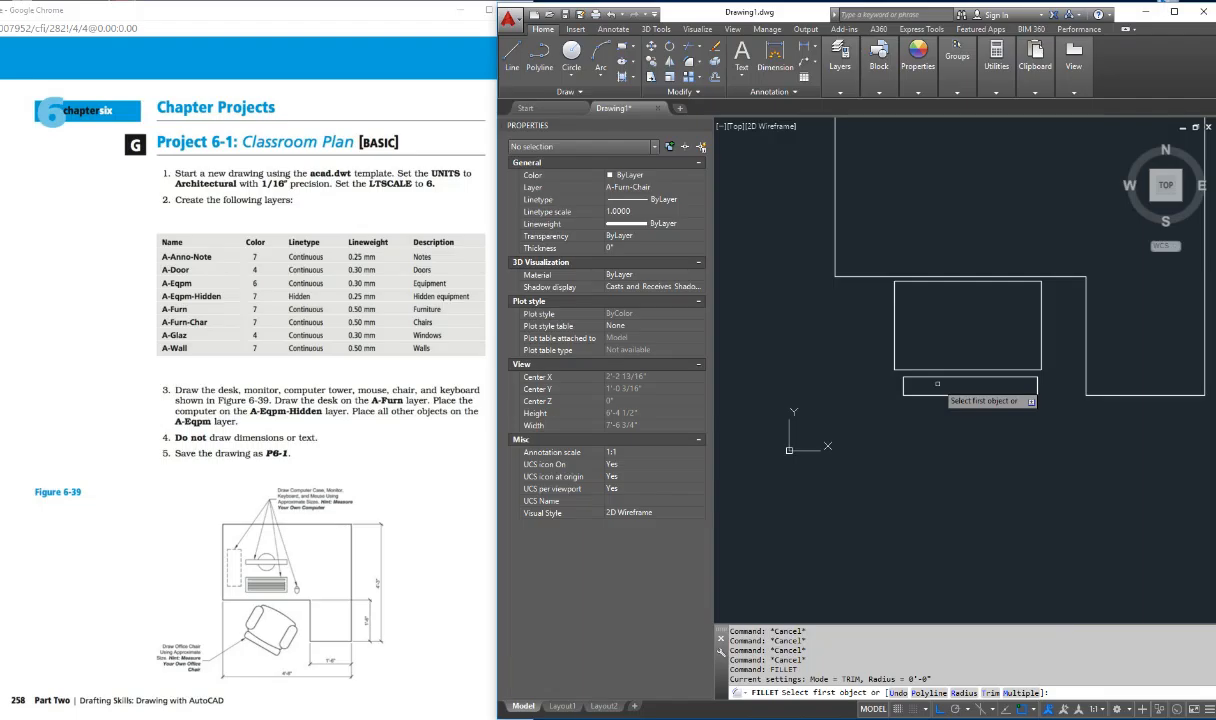
type("3")
key("Return")
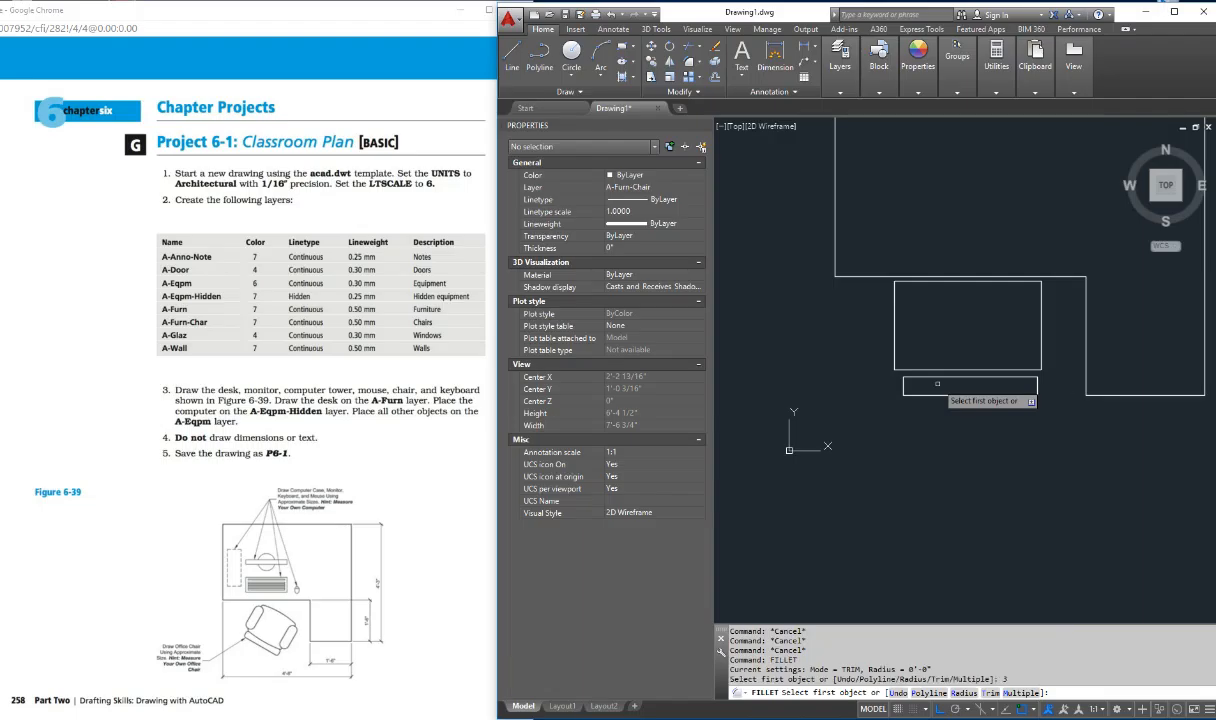
left_click(908, 378)
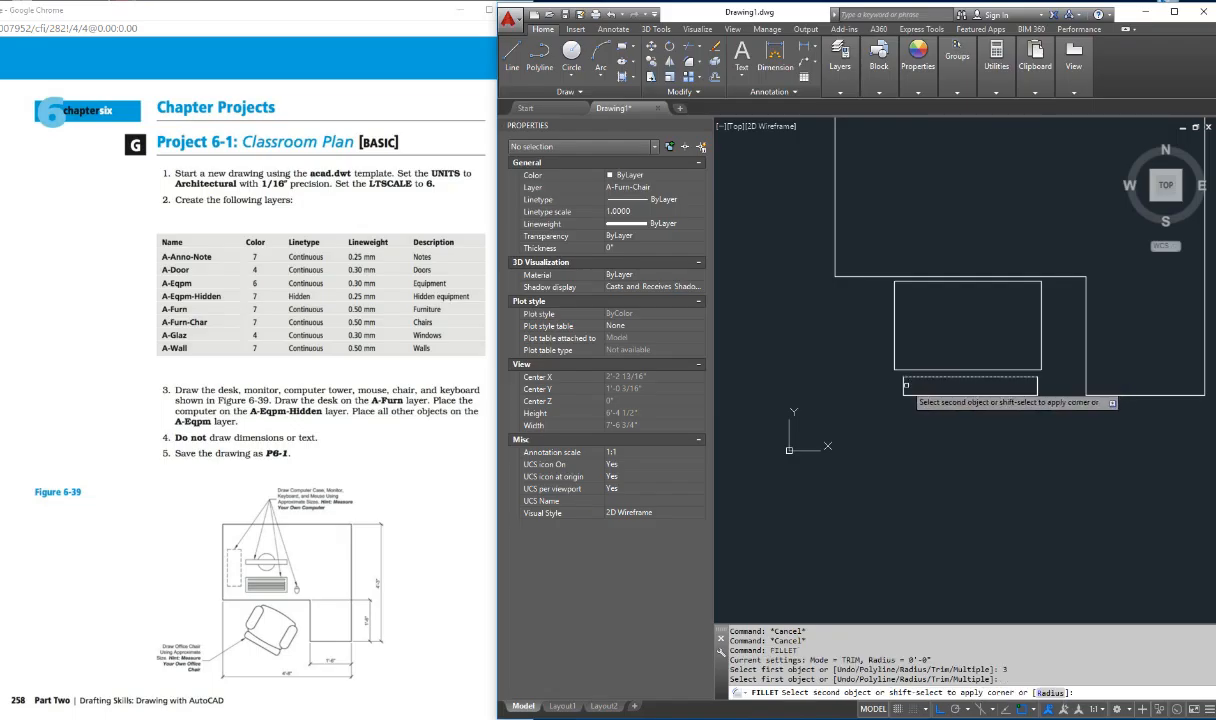
left_click(906, 388)
left_click(904, 389)
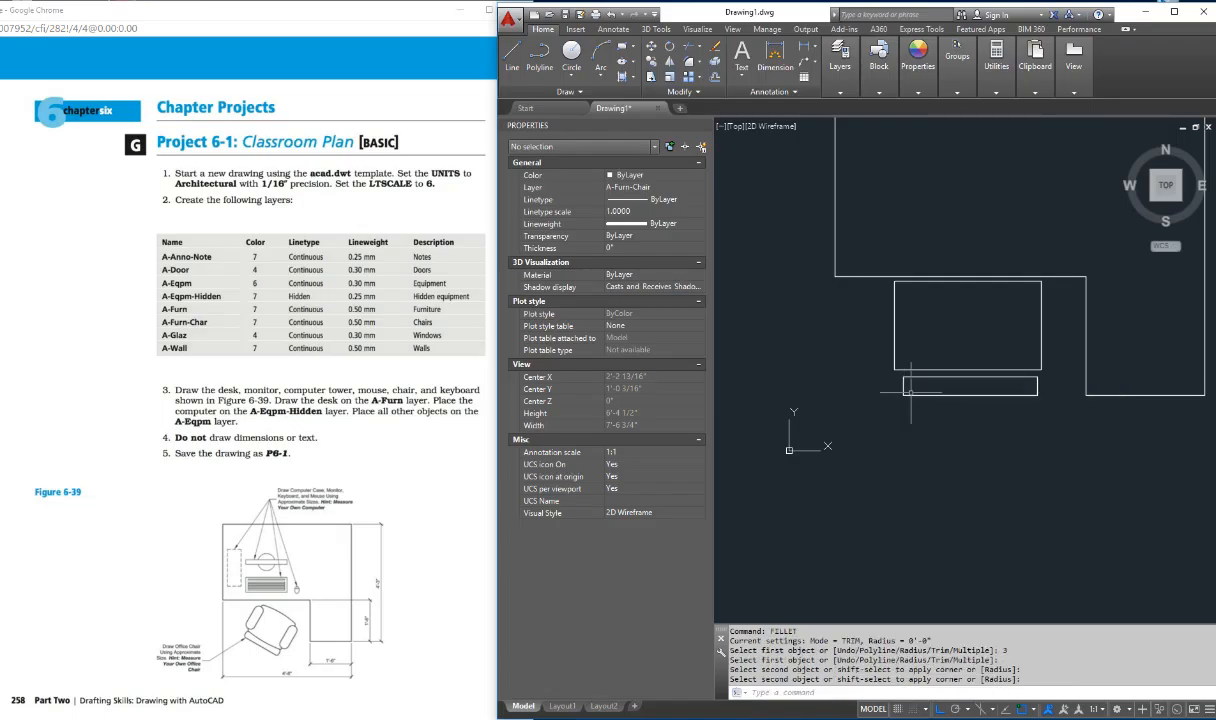
left_click(911, 389)
key("Escape")
key("Escape")
key("Escape")
key("Escape")
Step: Fillet the upper-left corner of the thin chair-back rectangle with a 1" radius
scroll(911, 389, "up", 3)
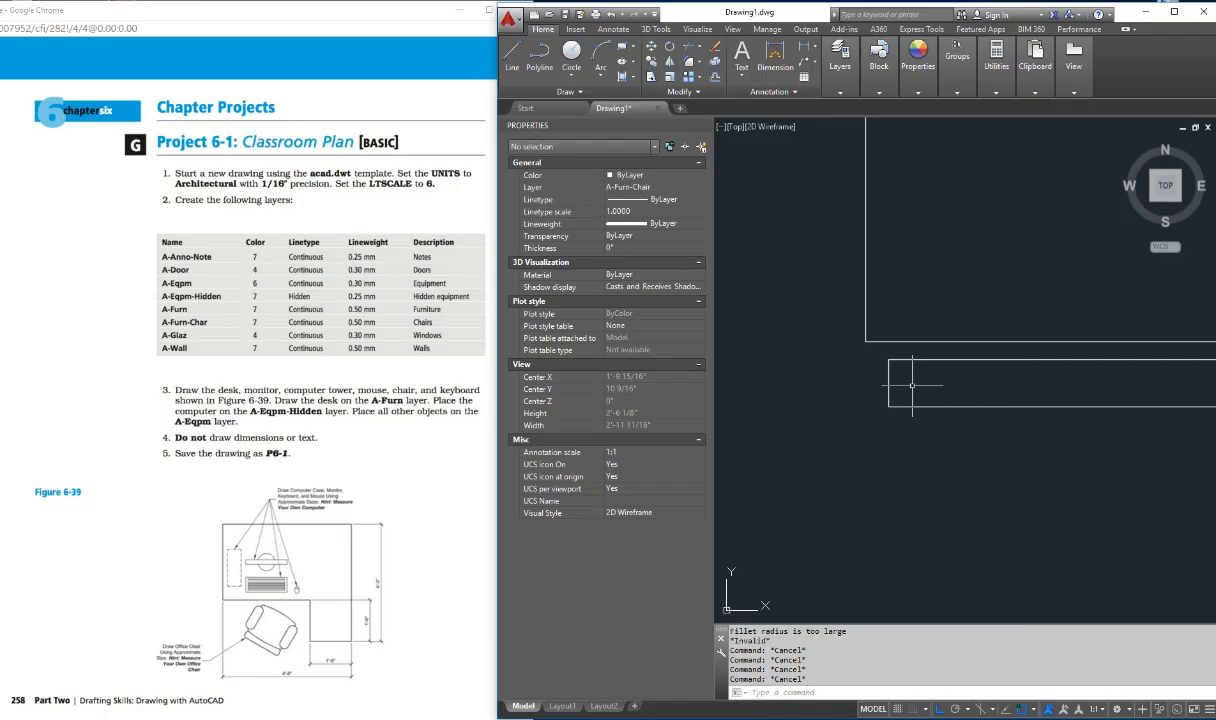
type("fillet")
key("Return")
type("r")
key("Return")
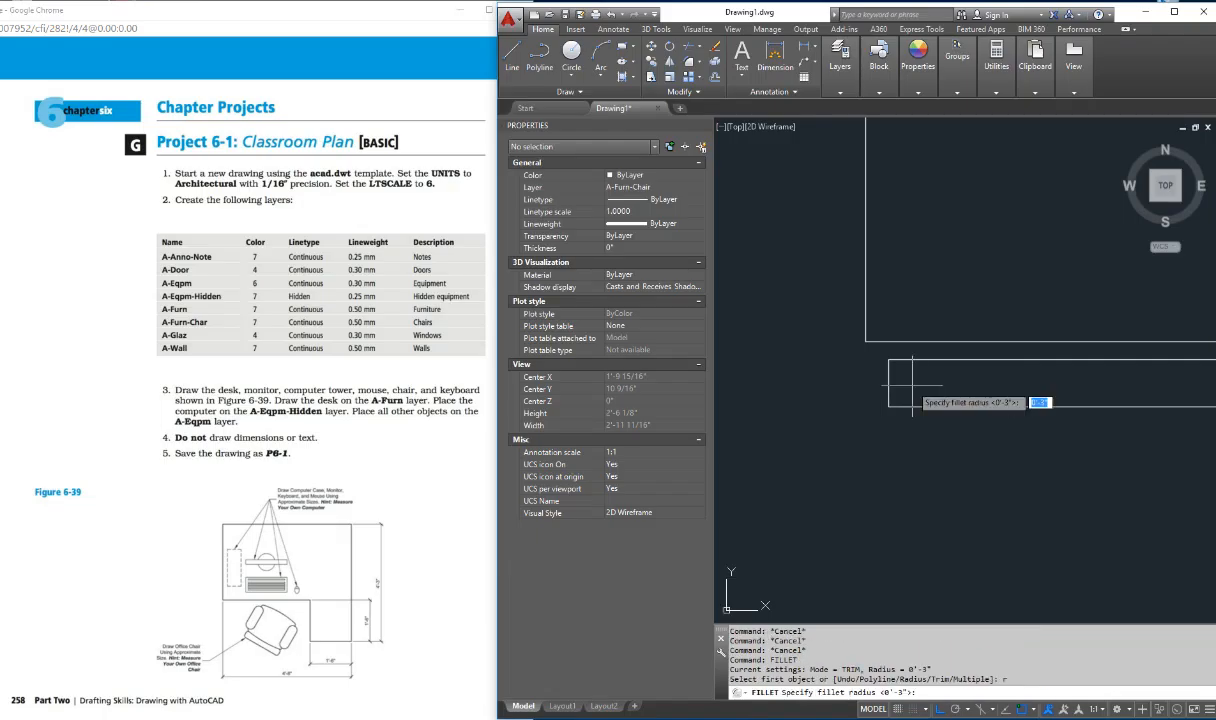
type("1")
key("Return")
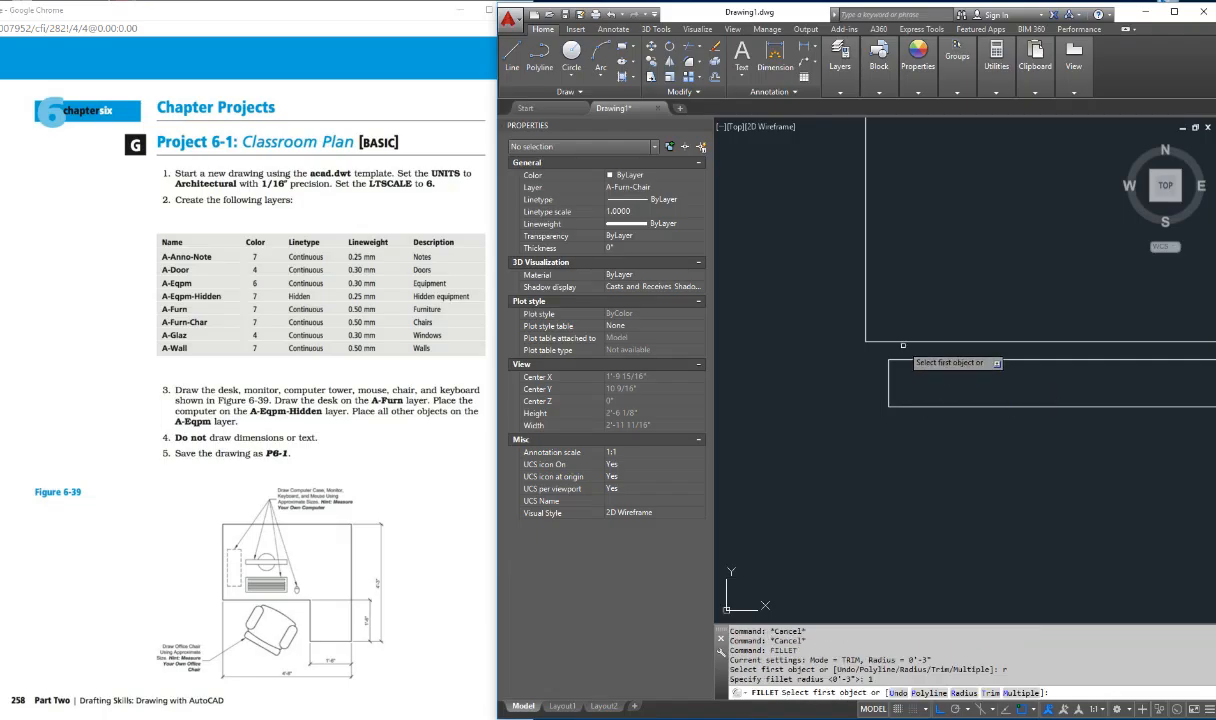
left_click(891, 360)
left_click(890, 386)
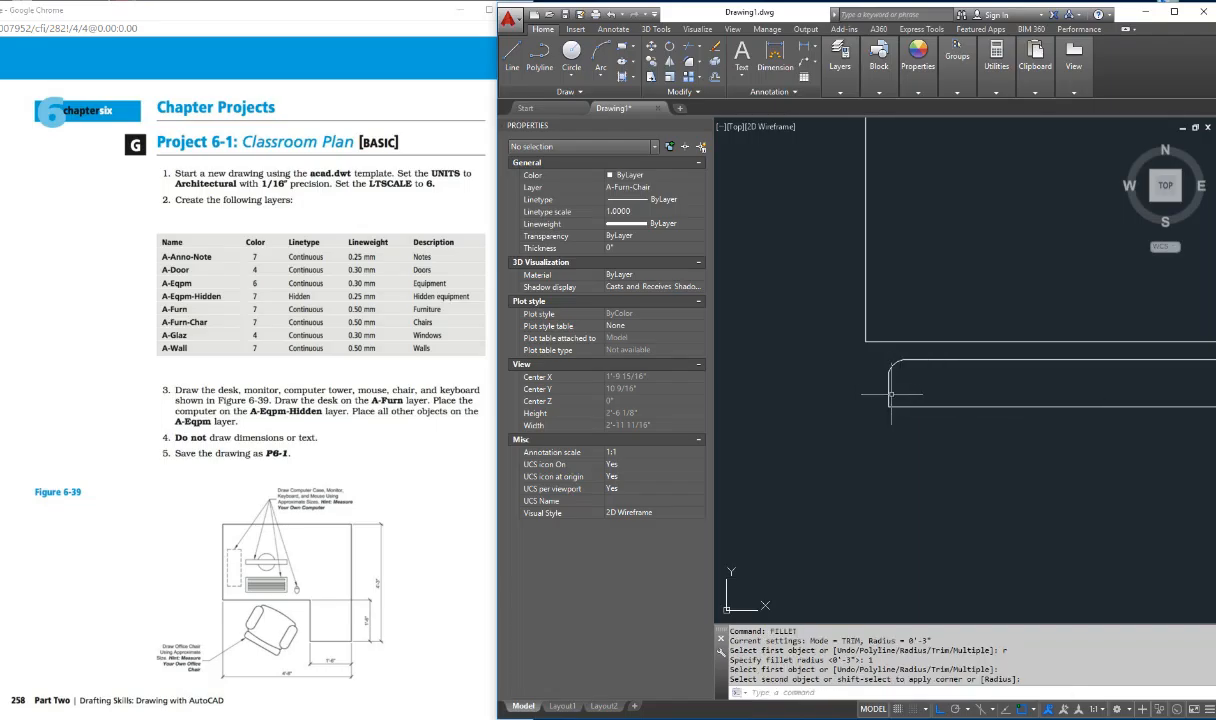
Step: Fillet the lower-left corner of the chair-back rectangle with the same 1" radius
key("Return")
left_click(889, 390)
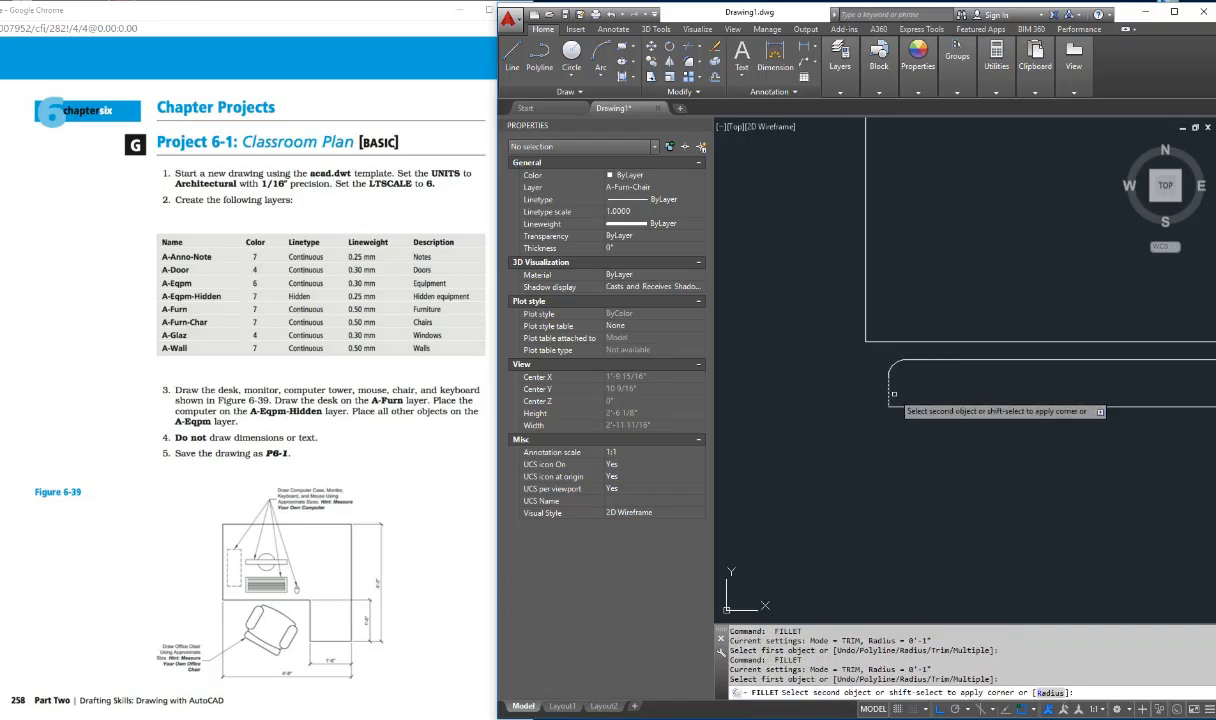
left_click(905, 404)
key("Return")
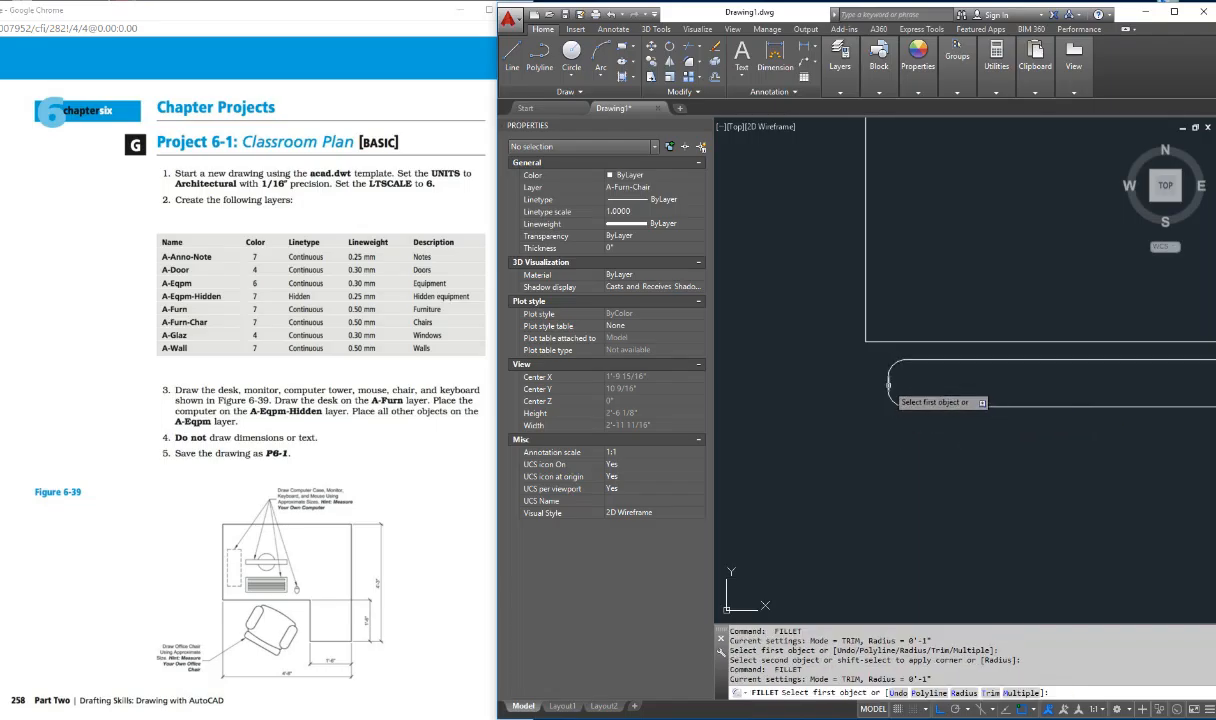
scroll(1005, 382, "down", 3)
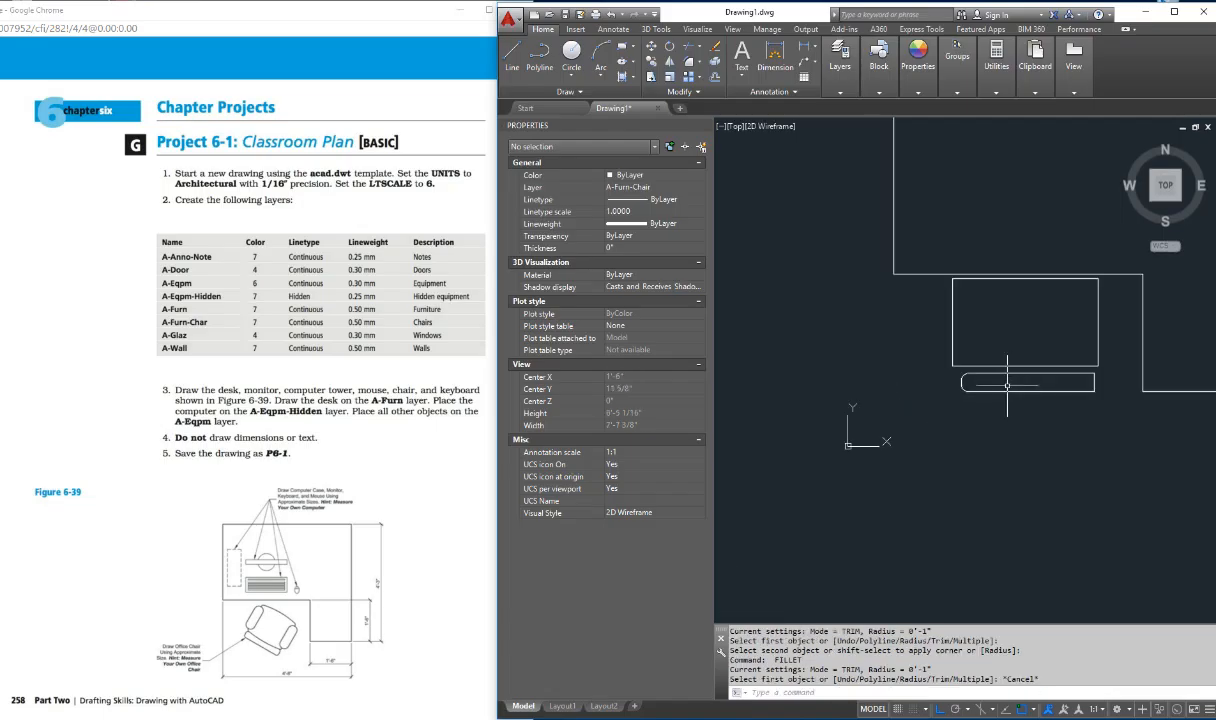
key("Escape")
key("Escape")
key("Escape")
key("Escape")
key("Escape")
Step: Fillet both right corners of the chair-back rectangle with the same 1" radius
key("Return")
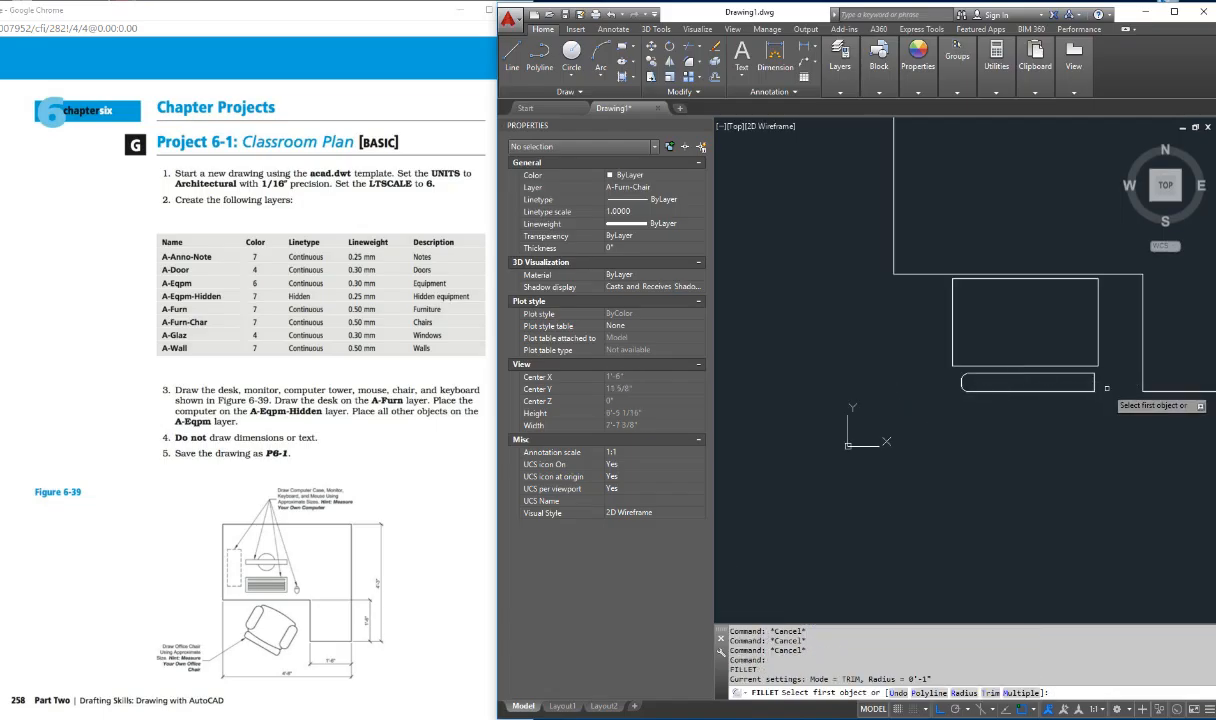
left_click(1092, 381)
left_click(1093, 383)
key("Return")
key("Return")
key("Return")
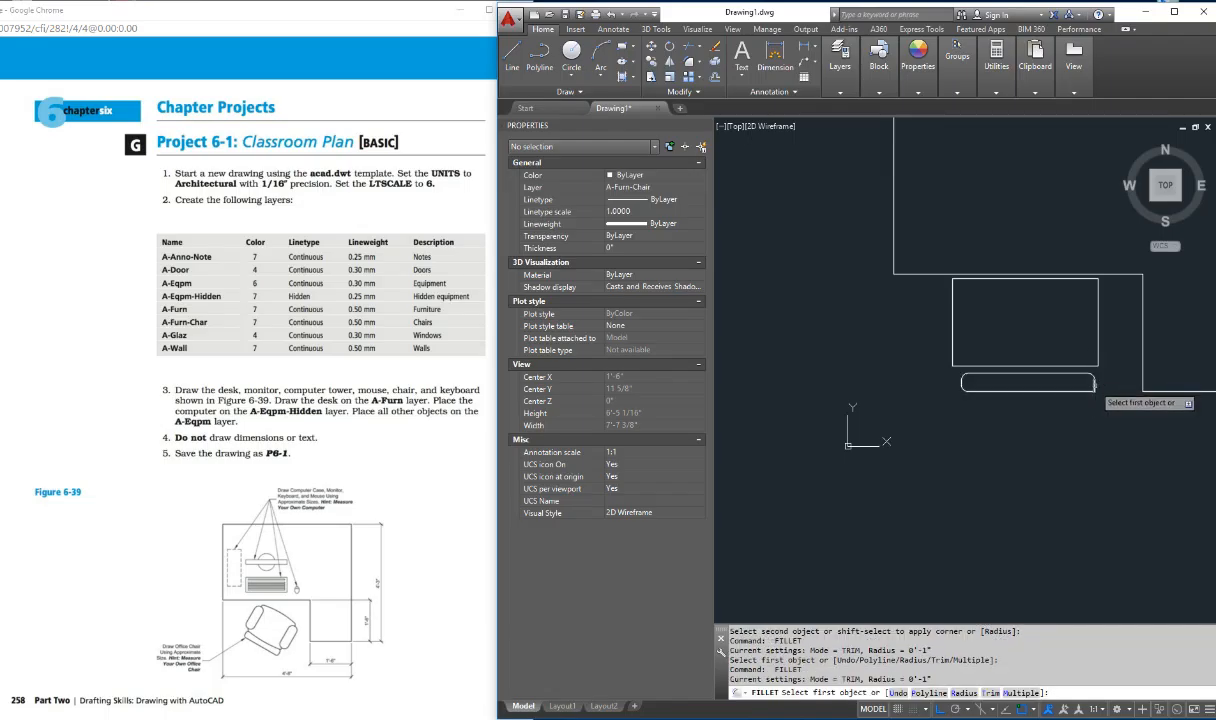
left_click(1094, 383)
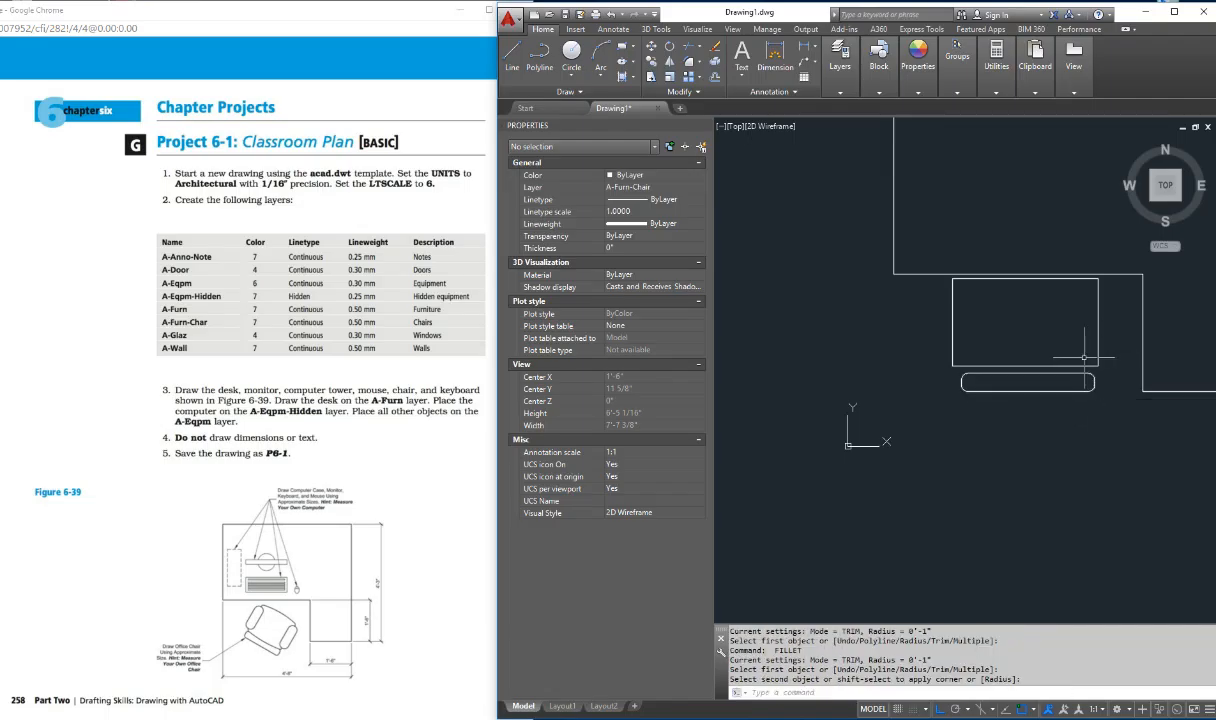
key("Escape")
key("Escape")
key("Escape")
key("Escape")
key("Escape")
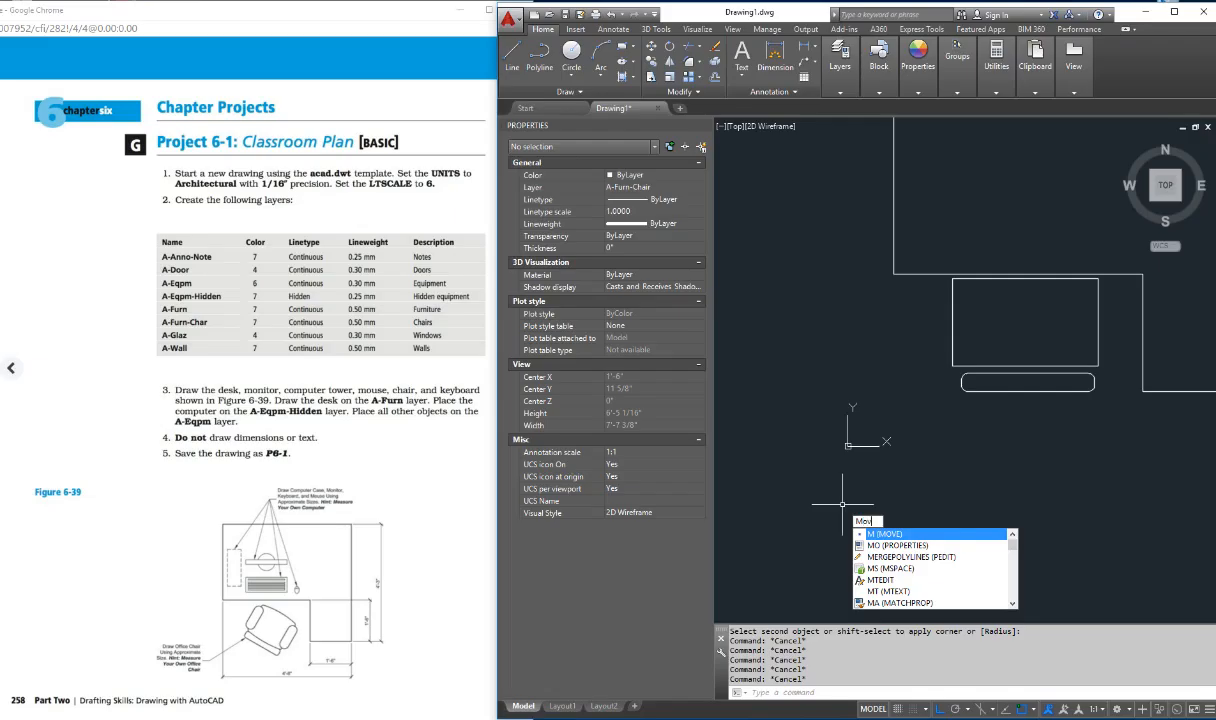
Step: Move the seat rectangle from the midpoint of its lower edge to the midpoint of the chair back's upper edge
key("Return")
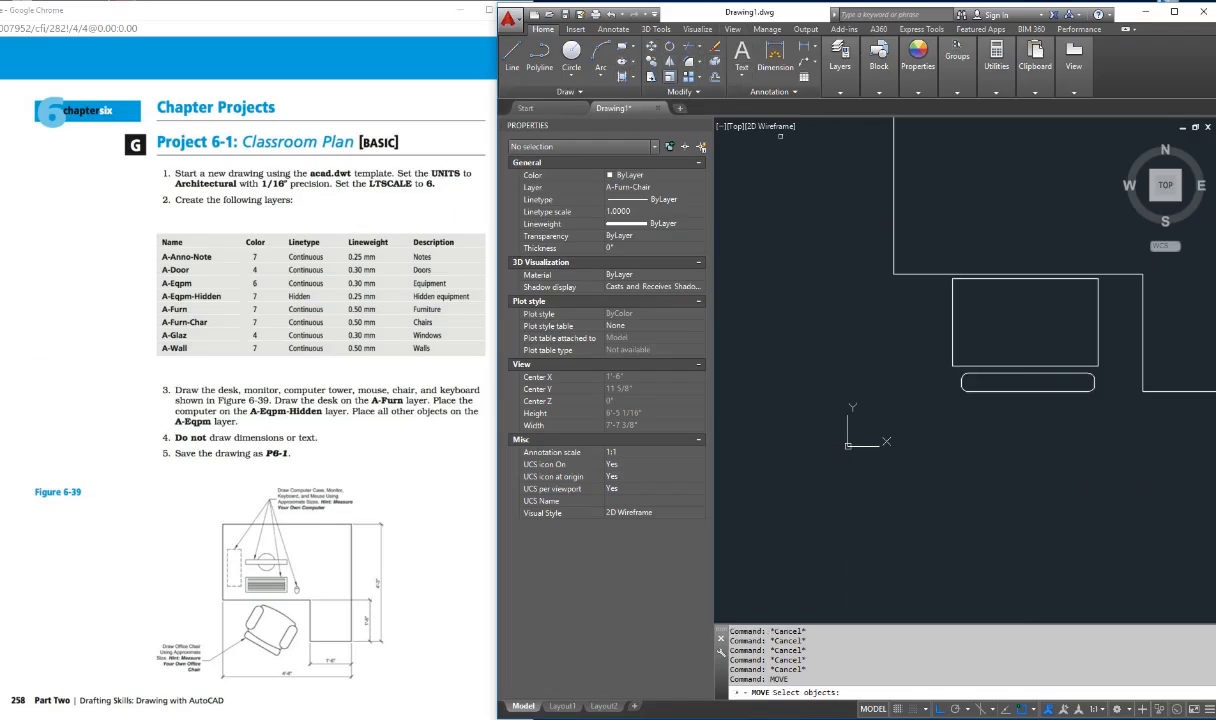
left_click(1035, 365)
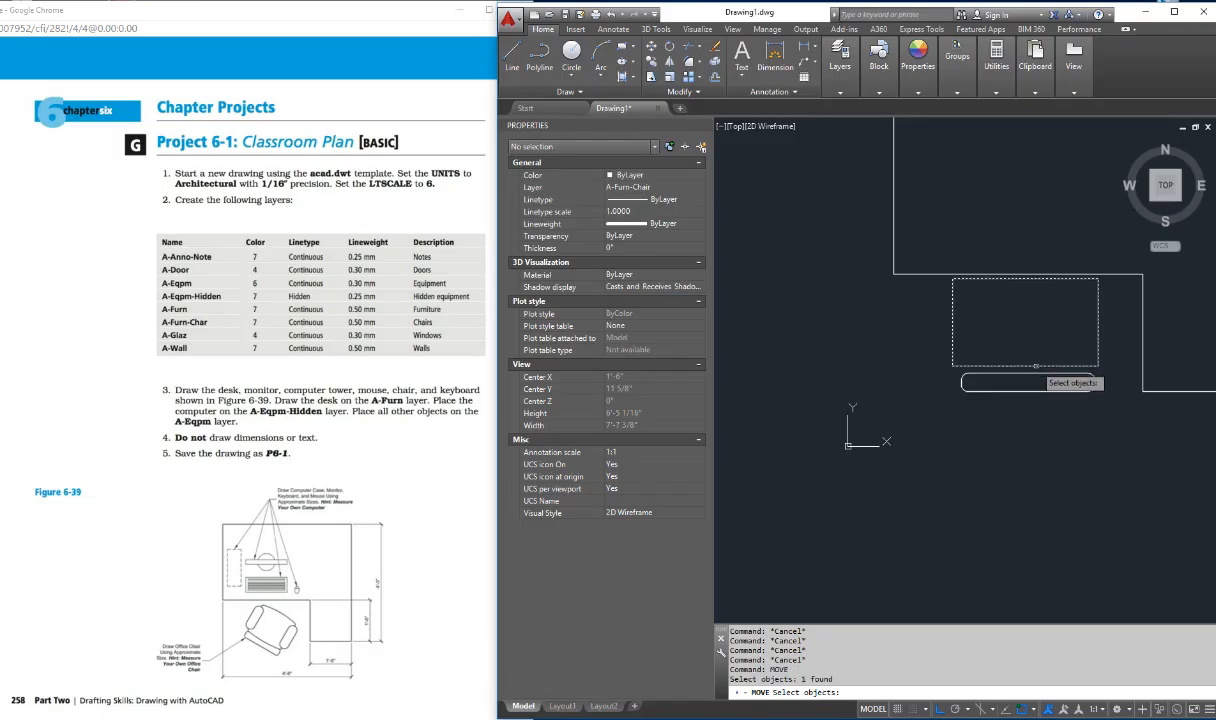
key("Return")
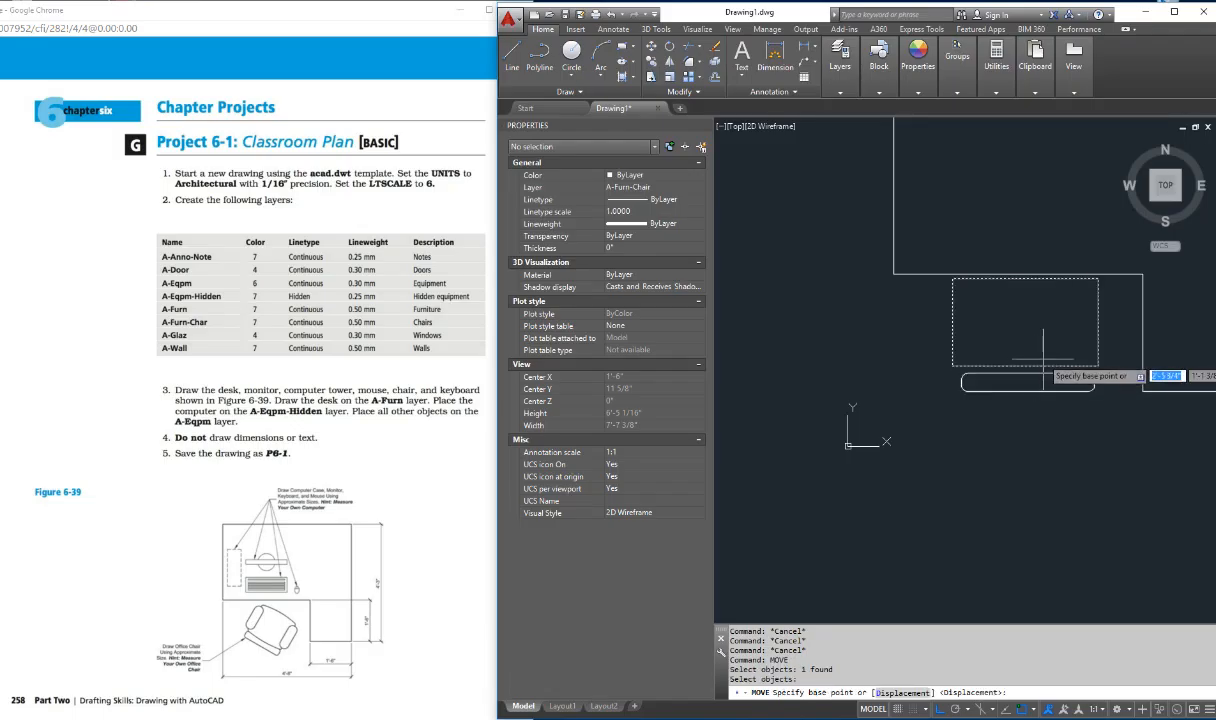
right_click(1043, 358, "shift")
left_click(1030, 452)
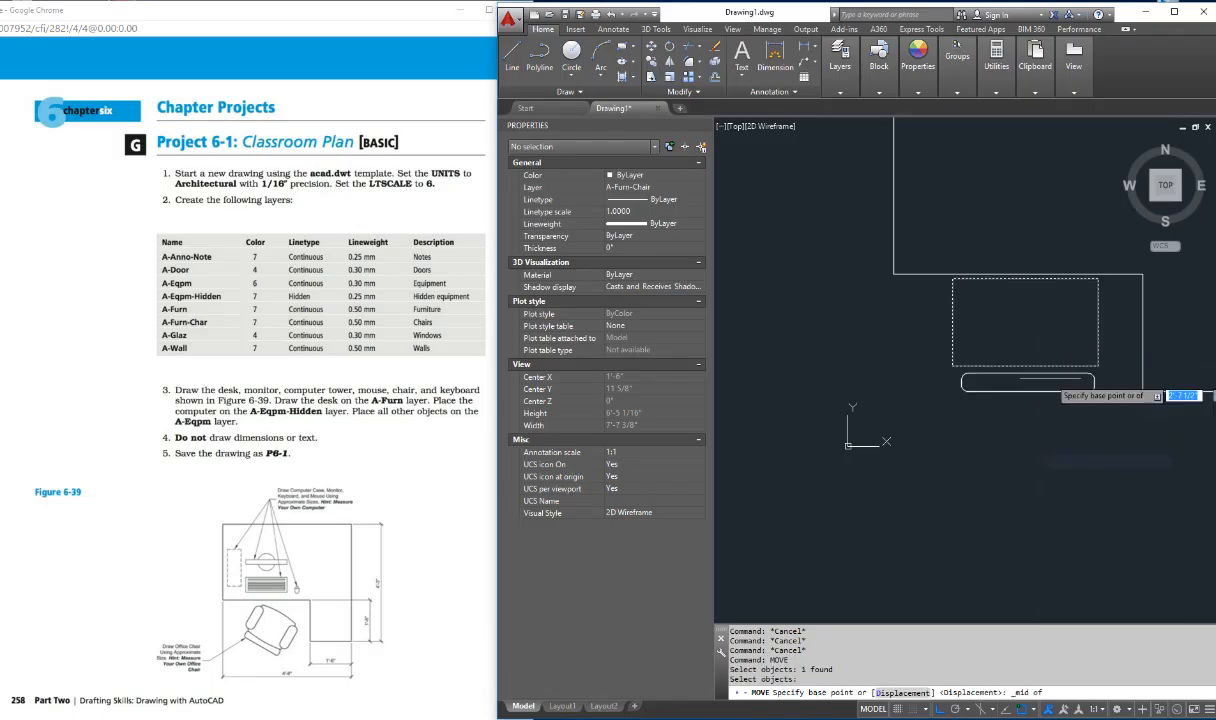
left_click(1040, 375)
right_click(1028, 370, "shift")
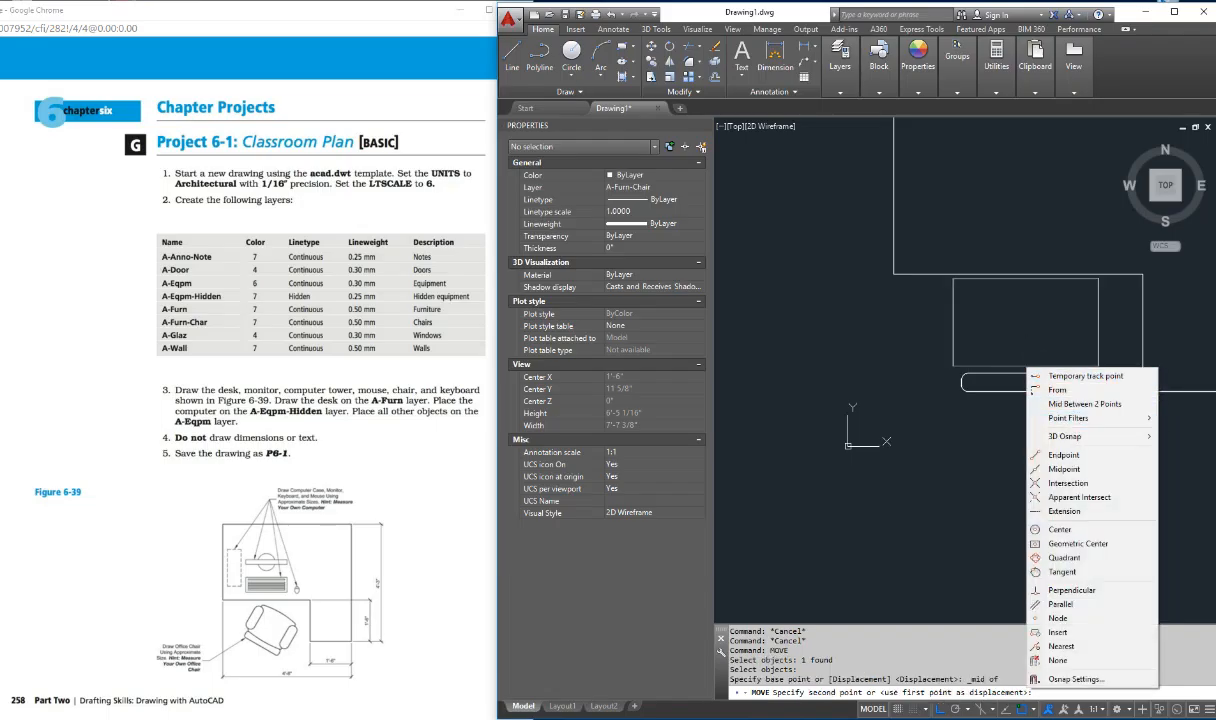
left_click(1063, 468)
left_click(1030, 377)
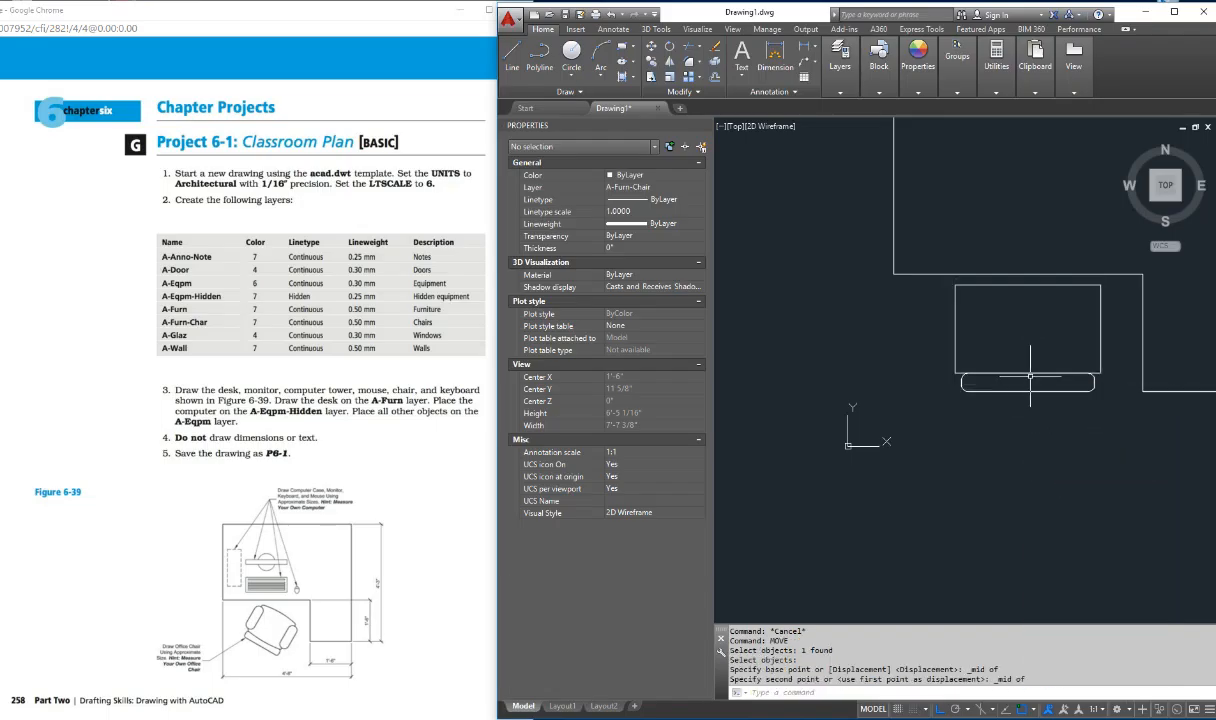
key("Escape")
key("Escape")
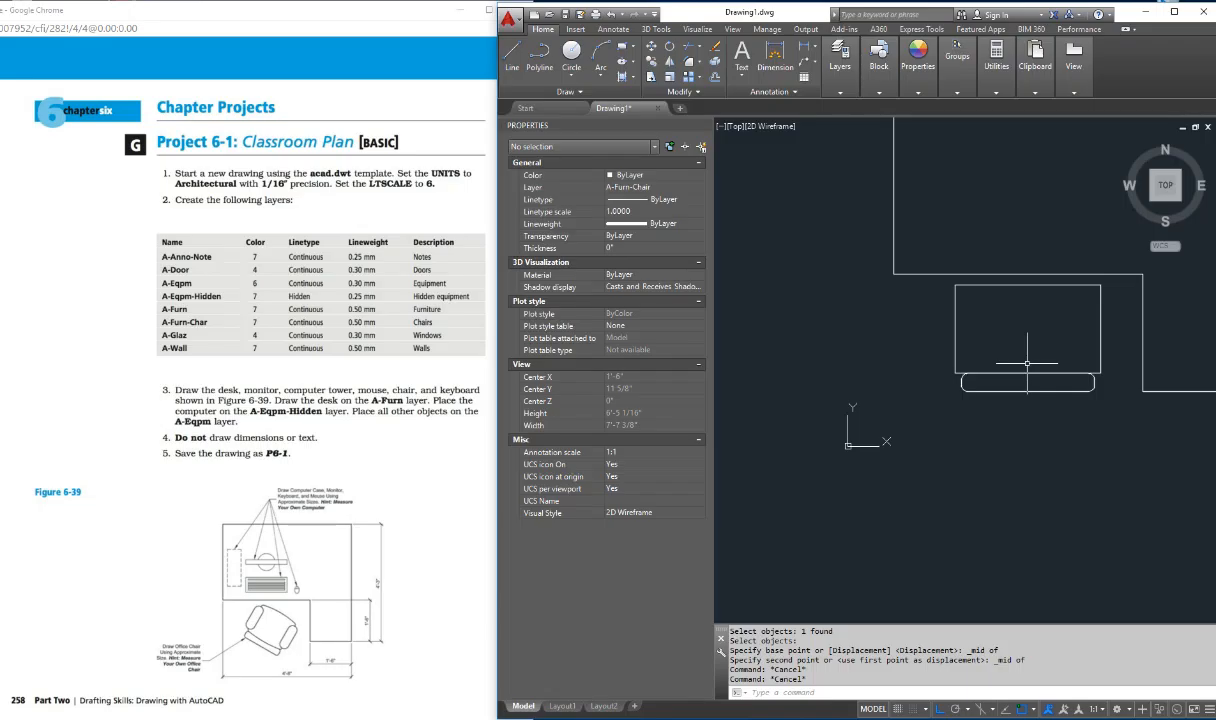
Step: Fillet the two lower corners of the seat rectangle with a 1" radius
type("et")
key("Return")
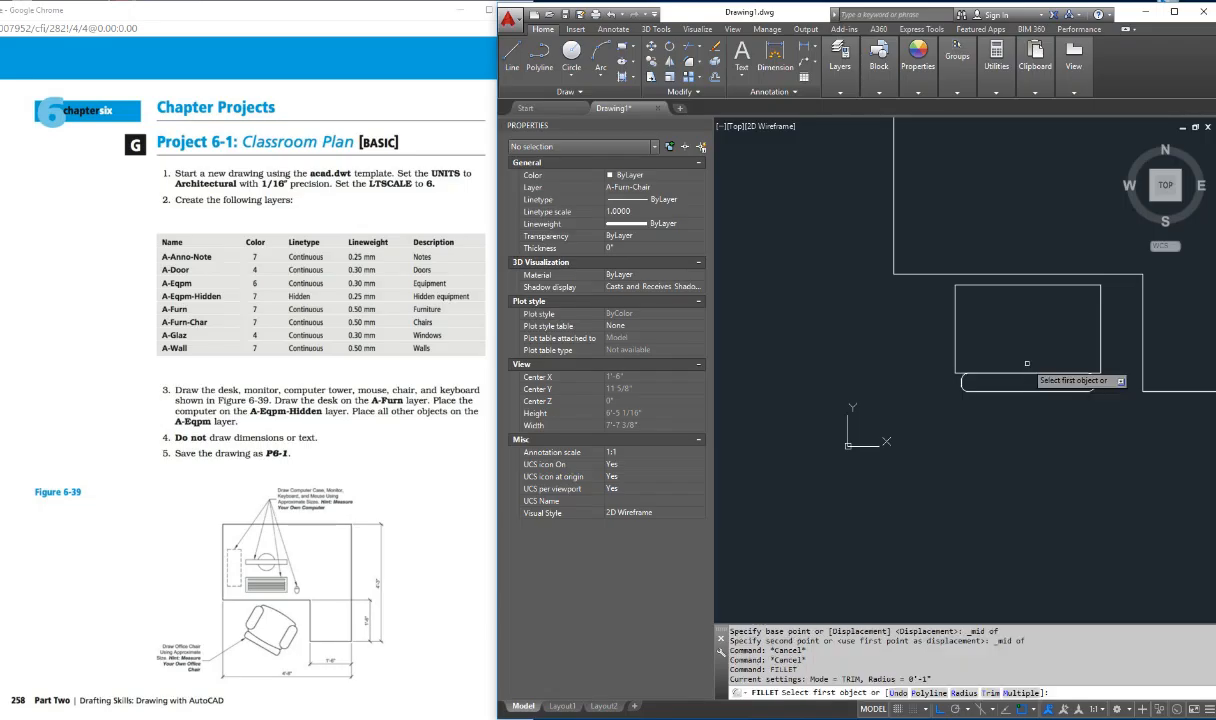
left_click(957, 373)
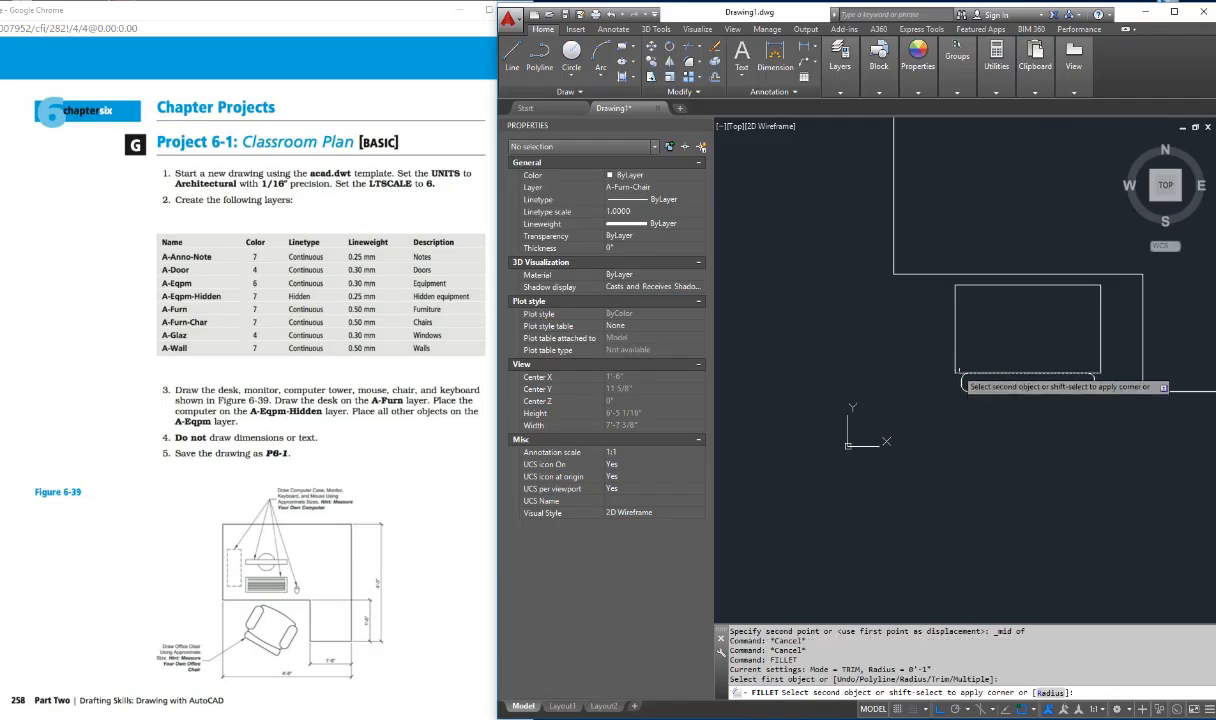
left_click(1104, 372)
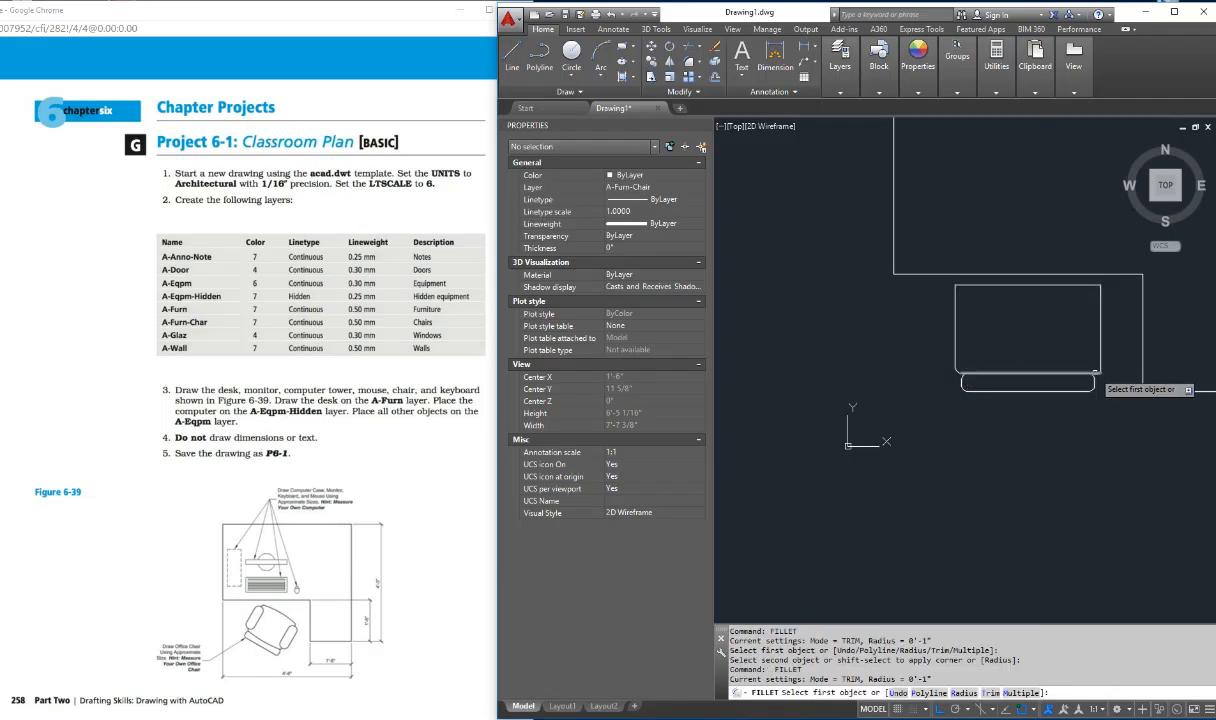
key("Return")
left_click(1102, 365)
key("Escape")
key("Escape")
key("Escape")
key("Escape")
key("Escape")
key("Escape")
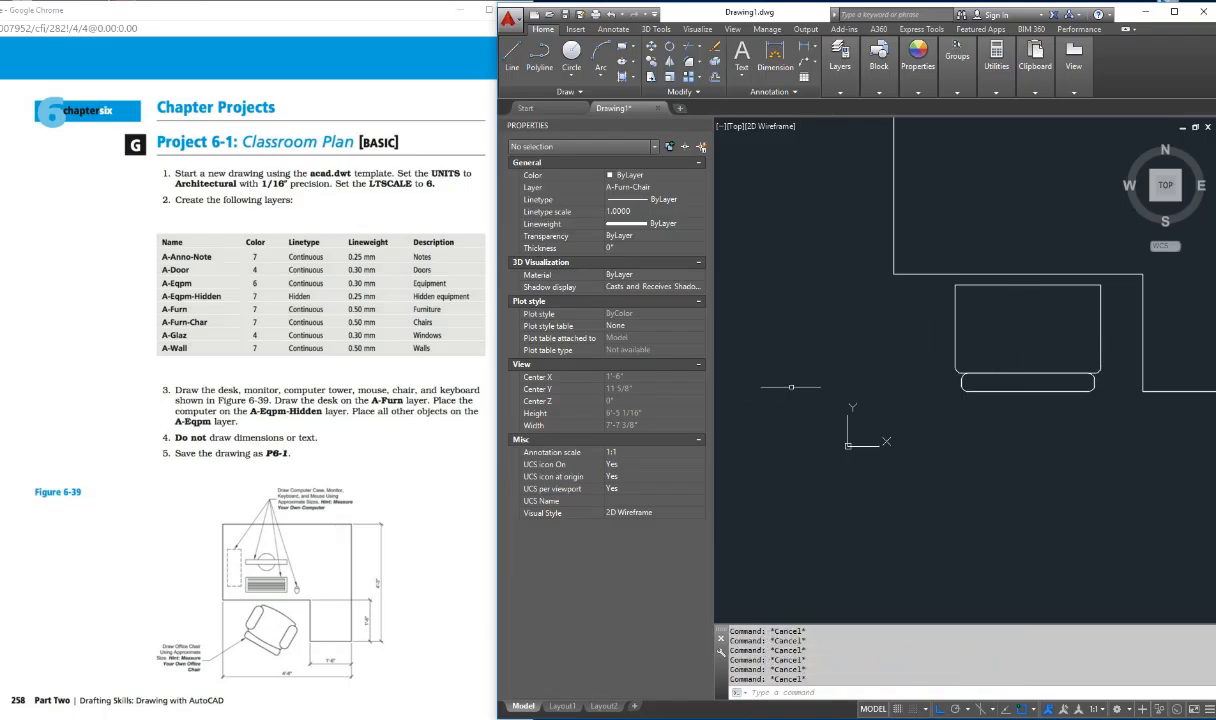
Step: Draw a small circle in the open area just left of the seat's upper-left corner
type("c")
key("Return")
scroll(955, 300, "up", 4)
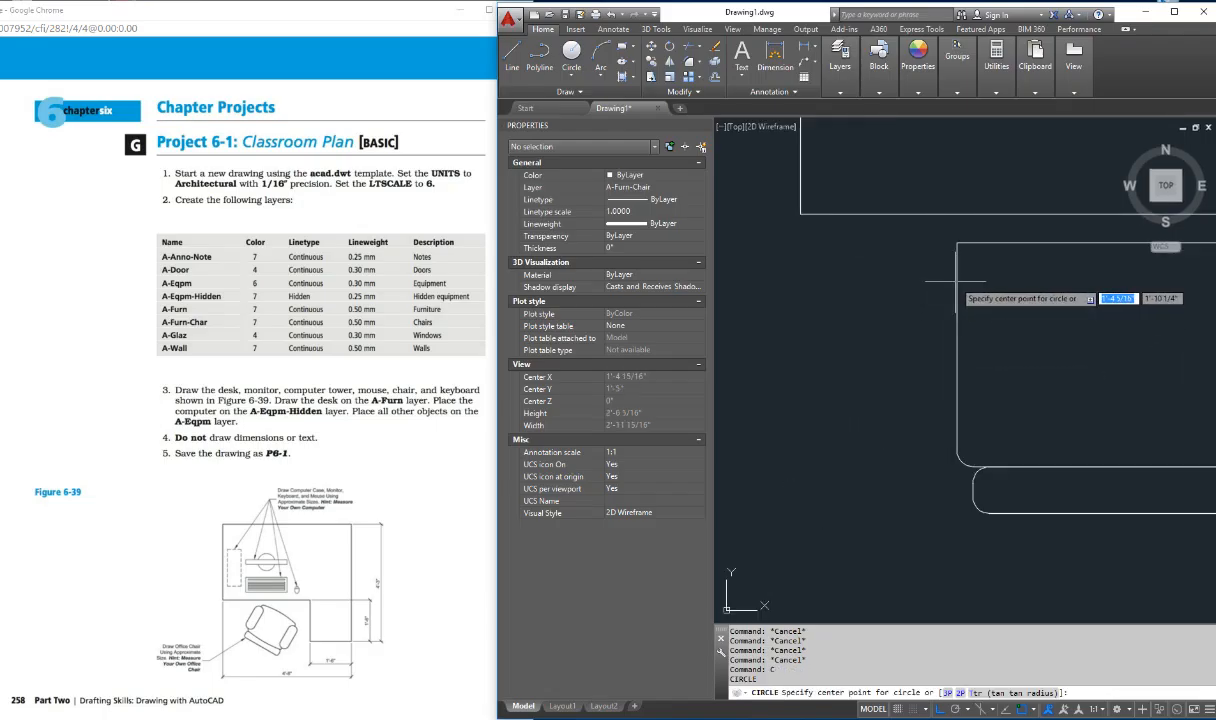
left_click(899, 289)
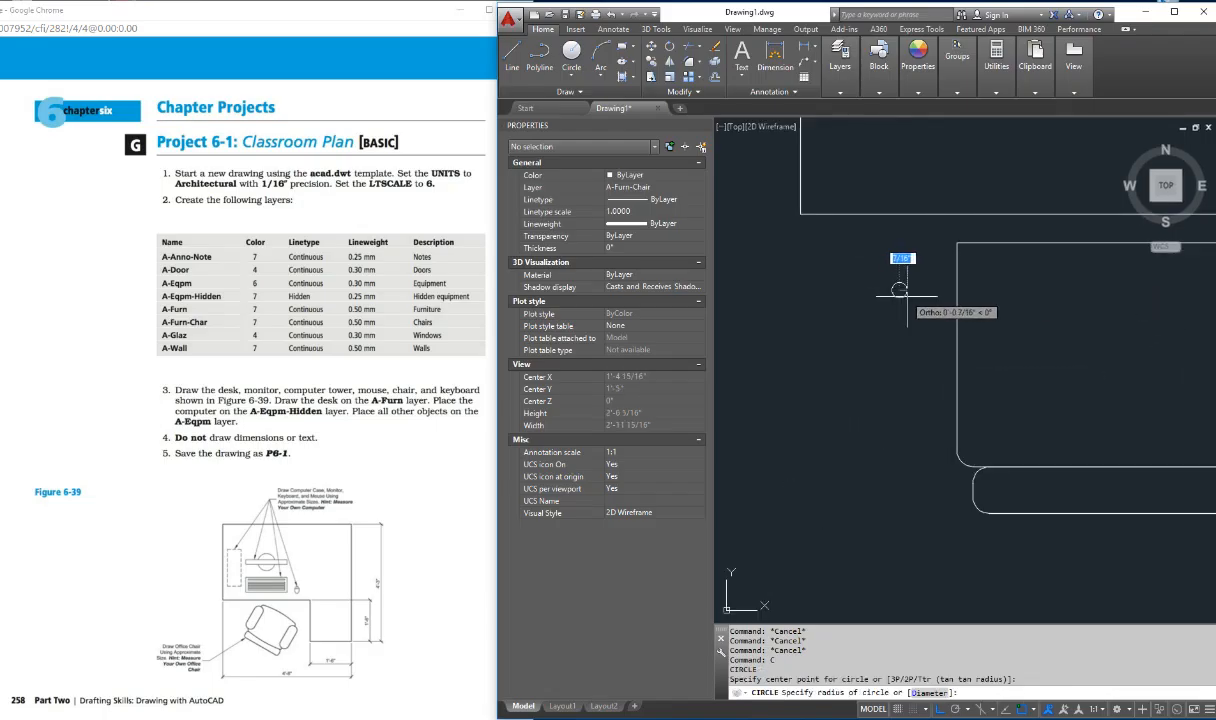
left_click(923, 300)
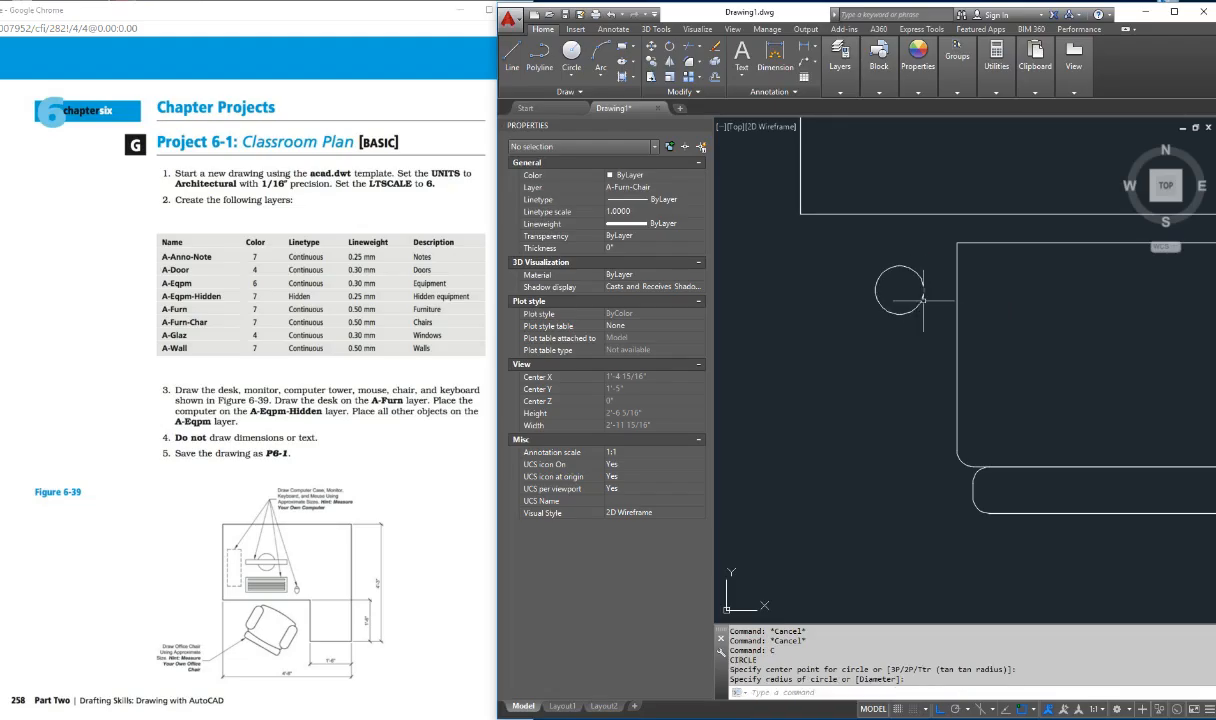
key("Escape")
key("Escape")
key("Escape")
key("Escape")
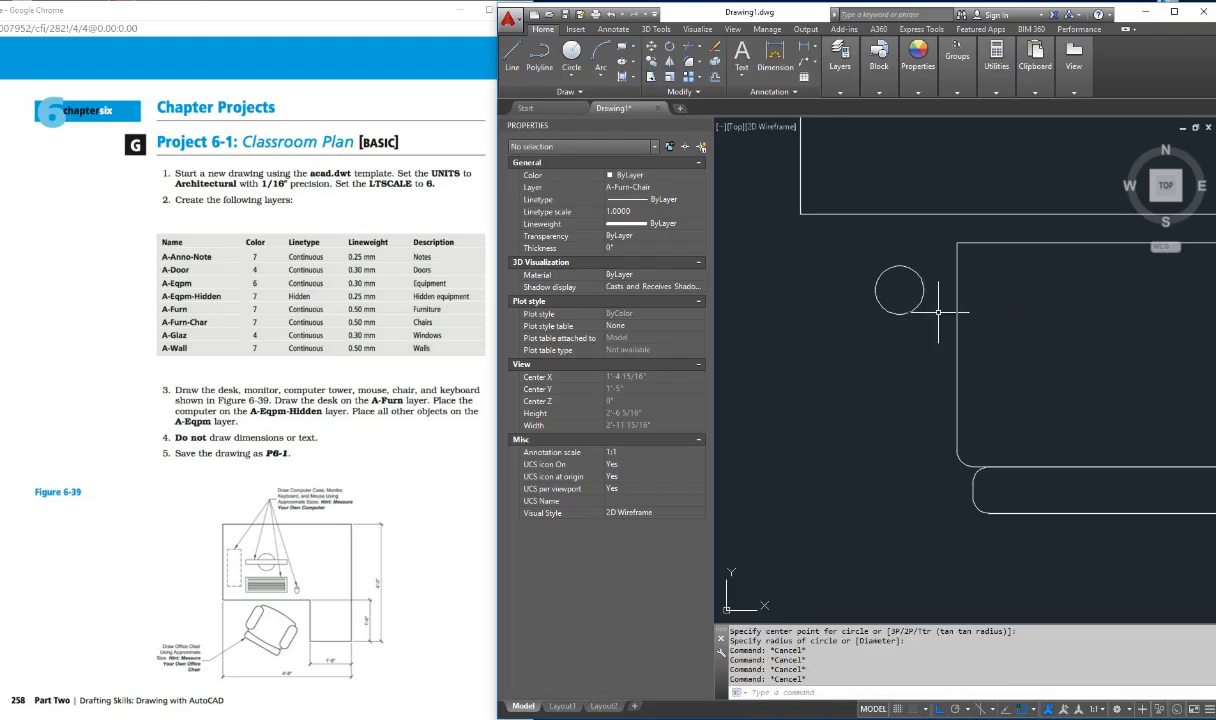
Step: Copy the small circle about 7 1/4" straight down
type("copy")
key("Return")
left_click(930, 291)
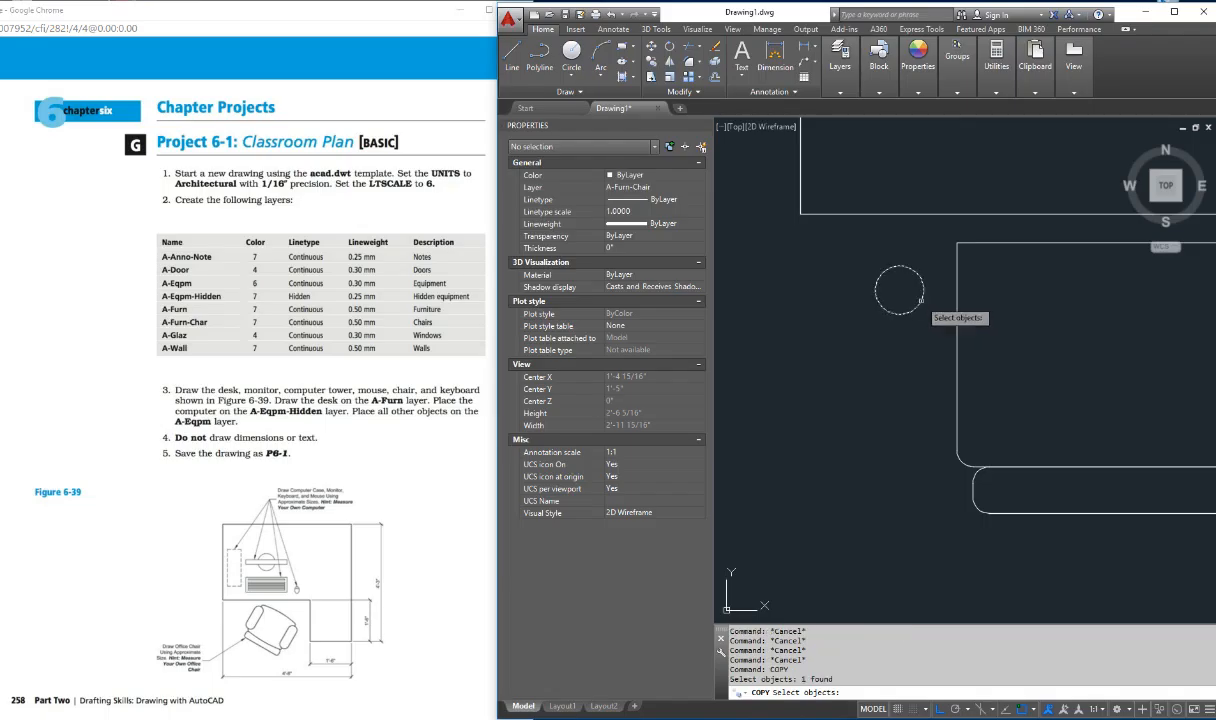
key("Return")
left_click(935, 290)
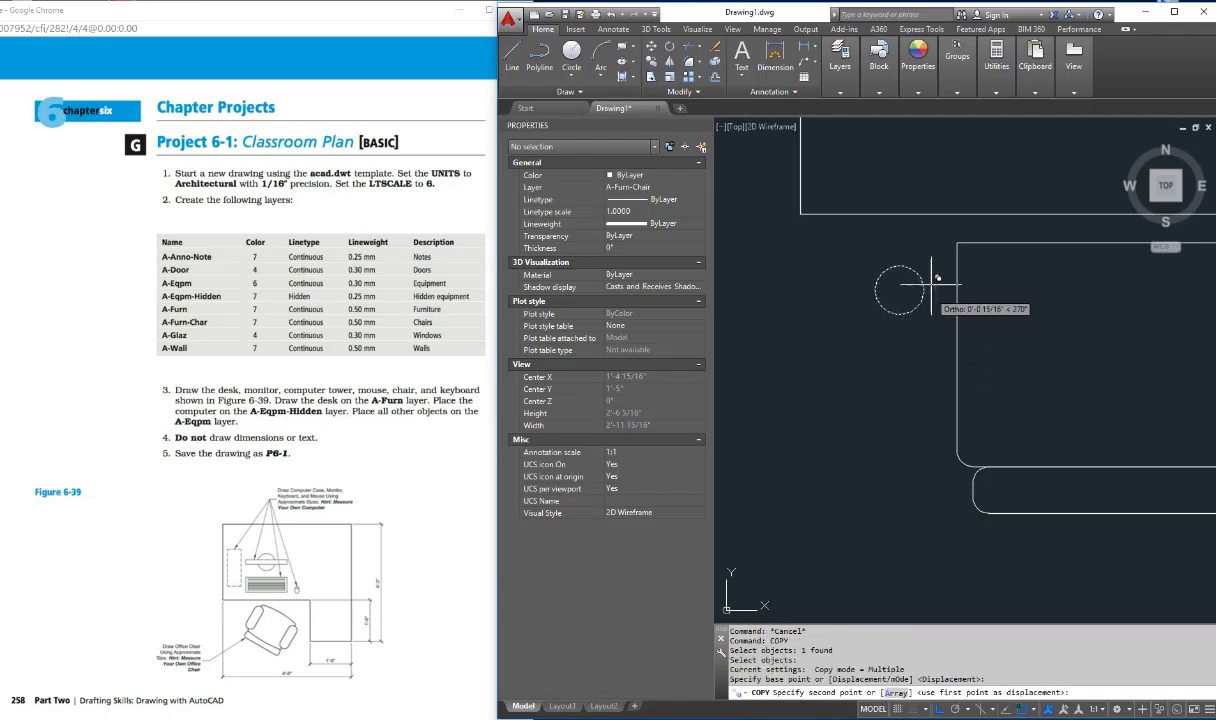
left_click(933, 403)
key("Escape")
key("Escape")
key("Escape")
key("Escape")
key("Escape")
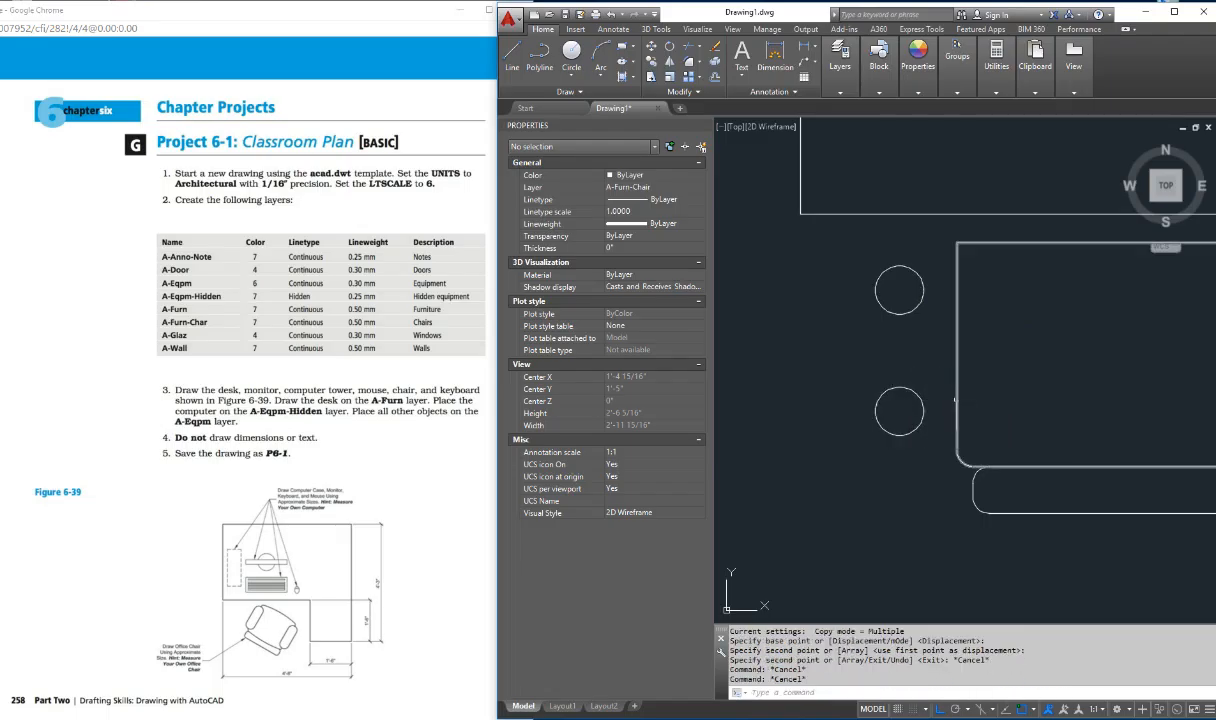
Step: Draw a vertical line from the lower circle's right quadrant to the upper circle's right quadrant
type("l")
key("Return")
right_click(903, 366, "shift")
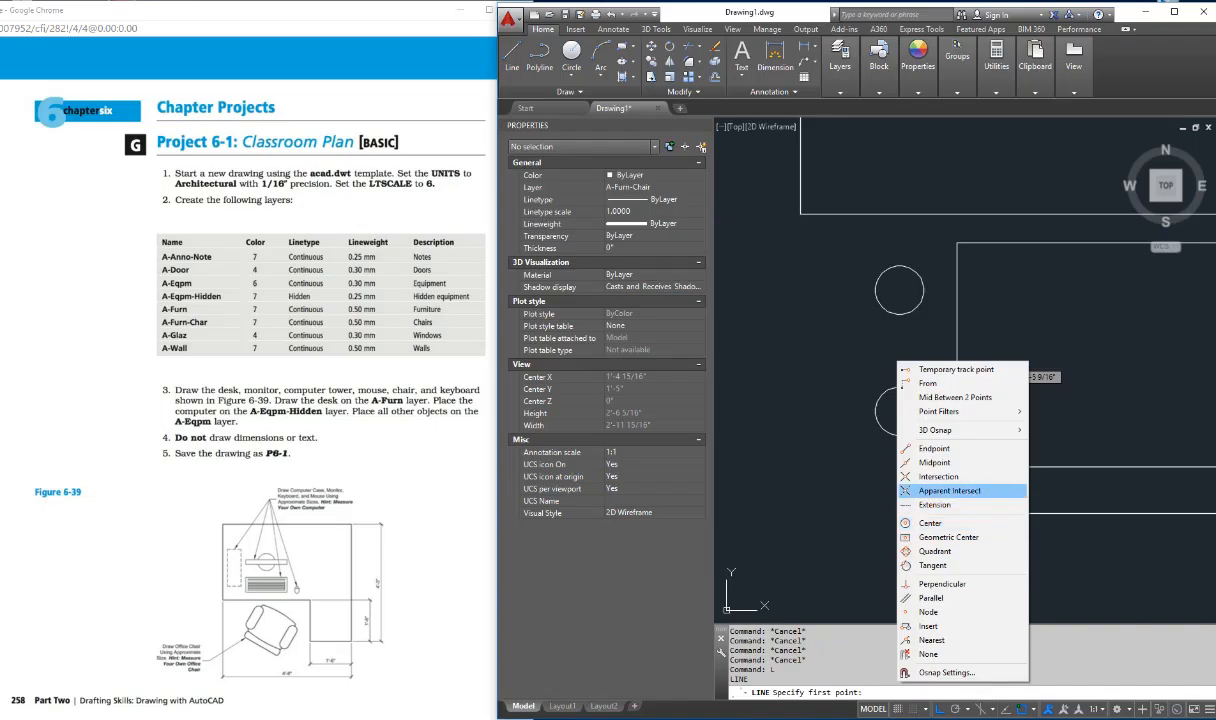
left_click(935, 551)
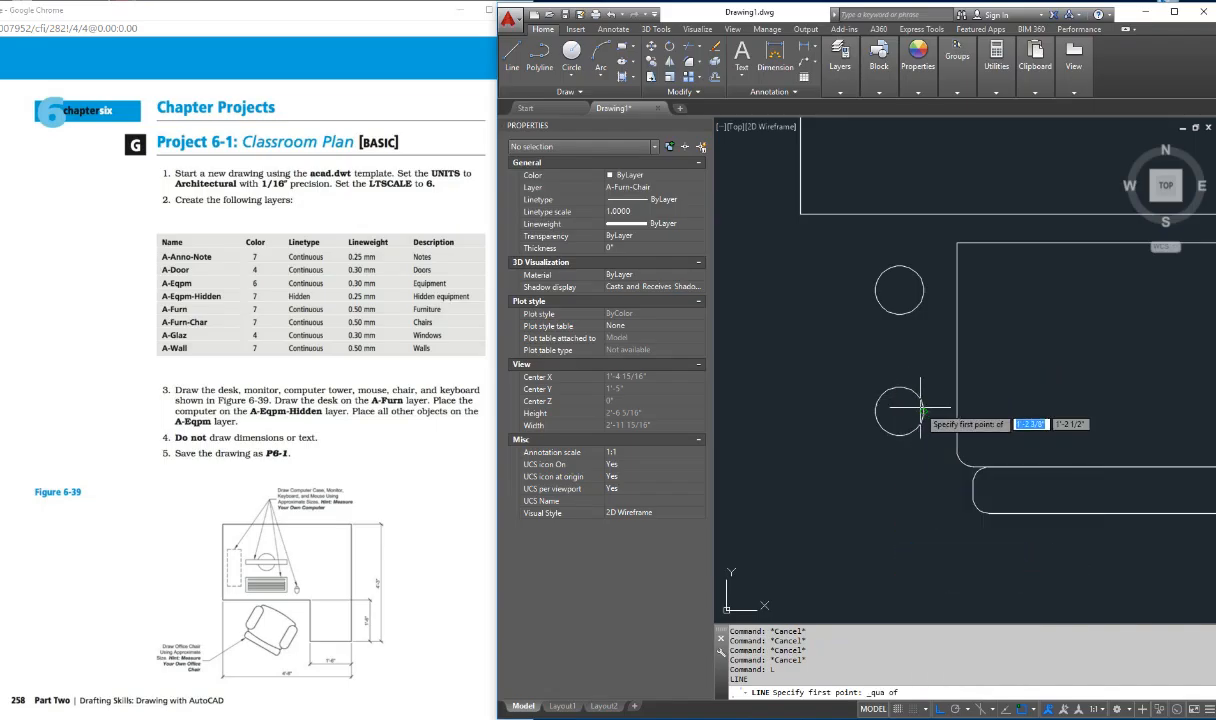
left_click(920, 408)
right_click(922, 334, "shift")
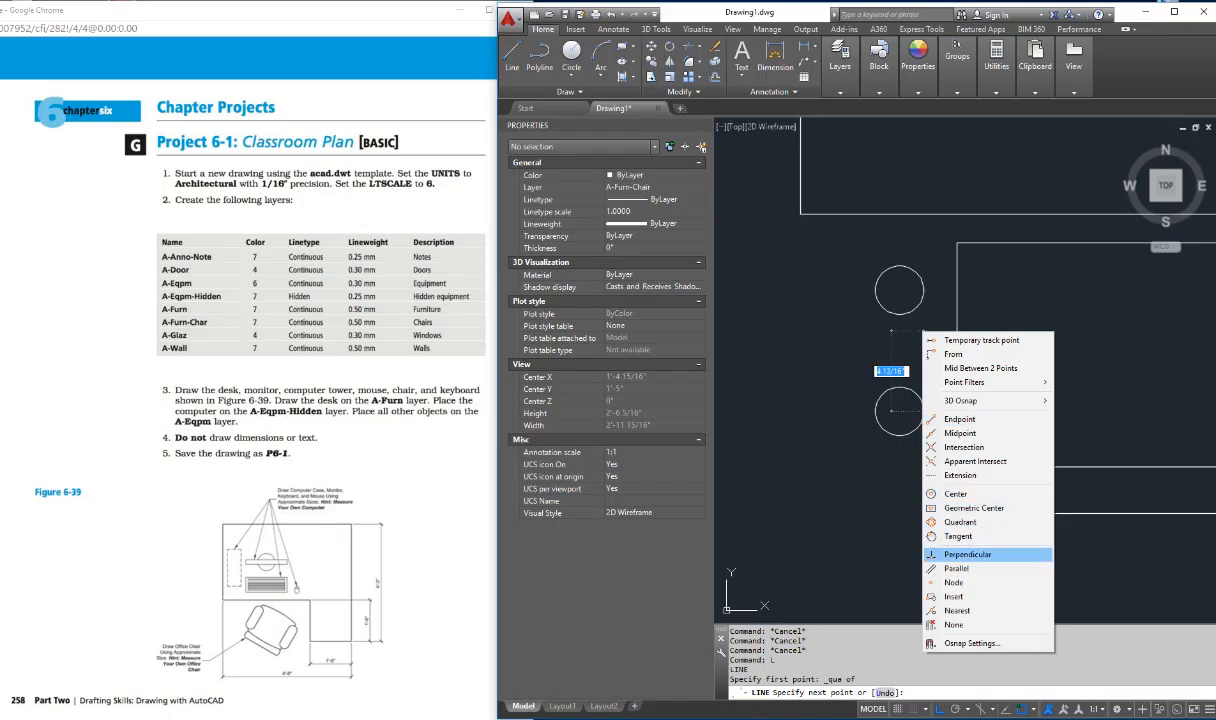
left_click(960, 521)
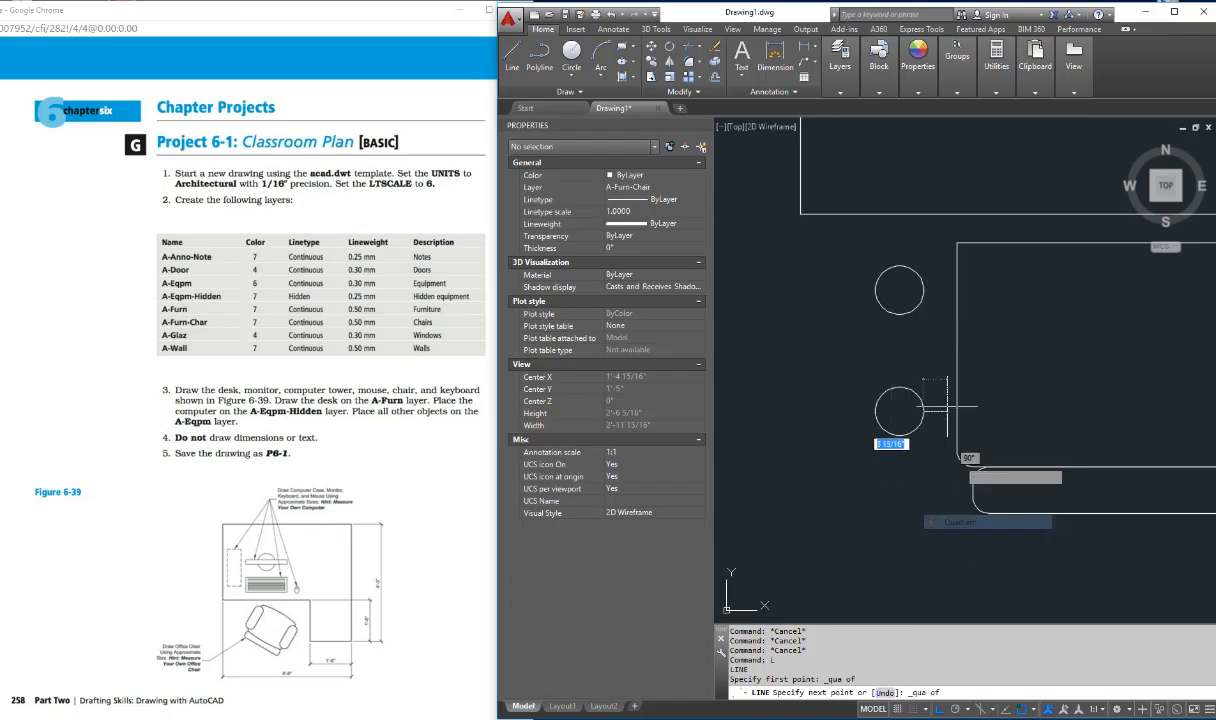
left_click(922, 290)
key("Escape")
left_click(882, 312)
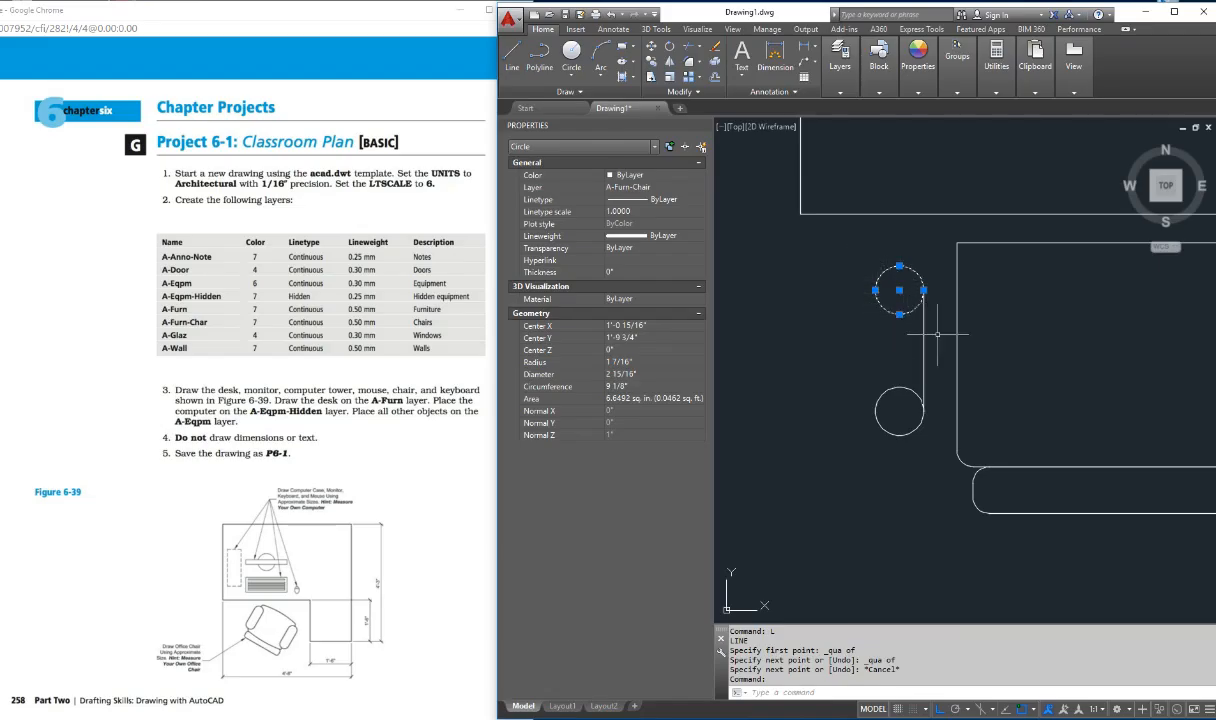
key("Escape")
key("Escape")
Step: Draw a vertical line joining the left quadrants of the upper and lower circles
key("Return")
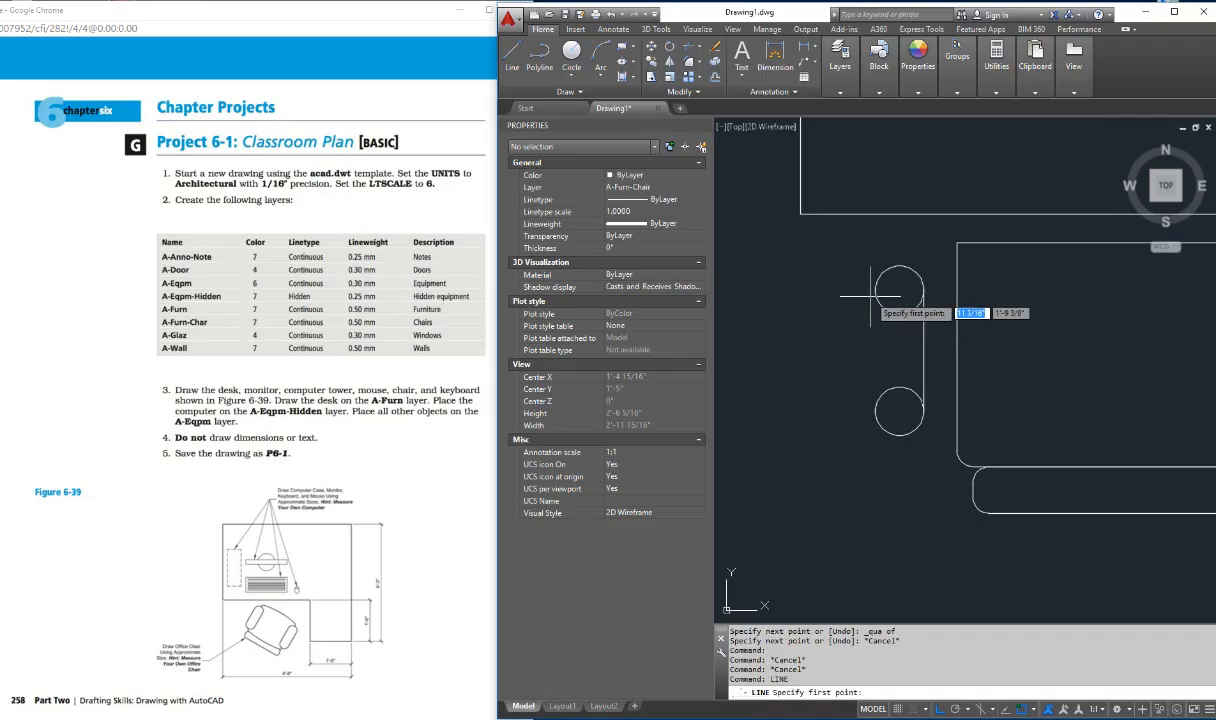
right_click(866, 290, "shift")
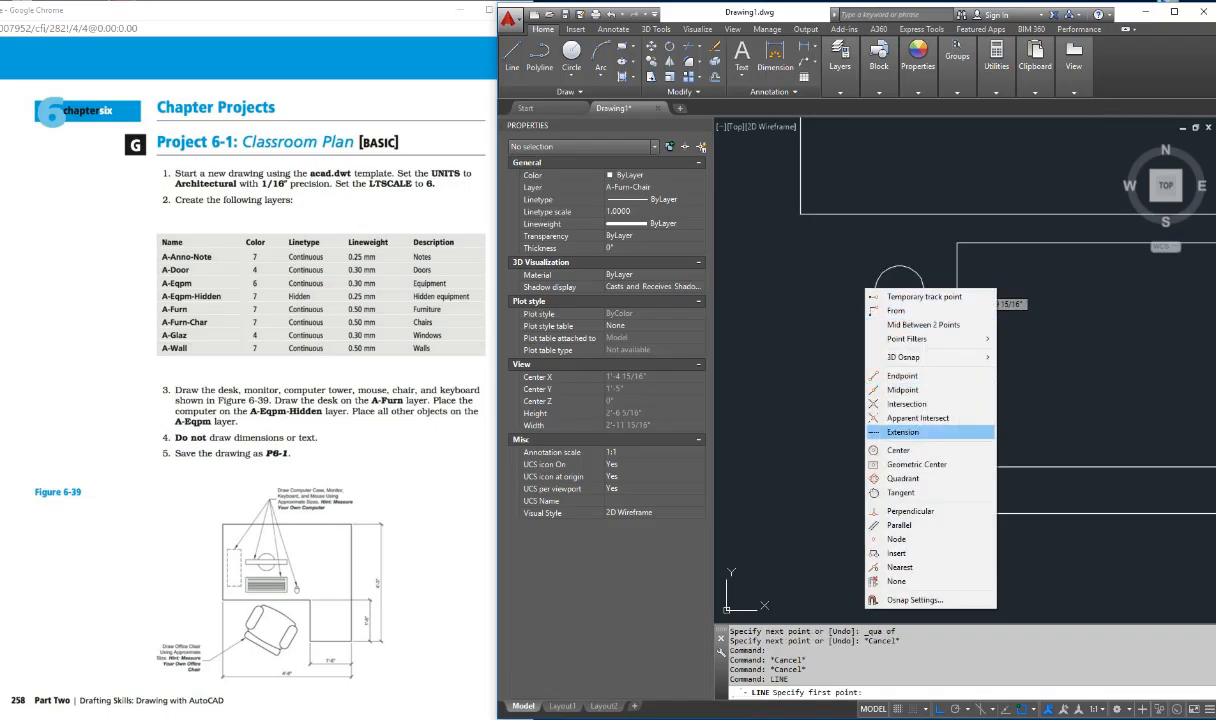
left_click(903, 478)
left_click(876, 290)
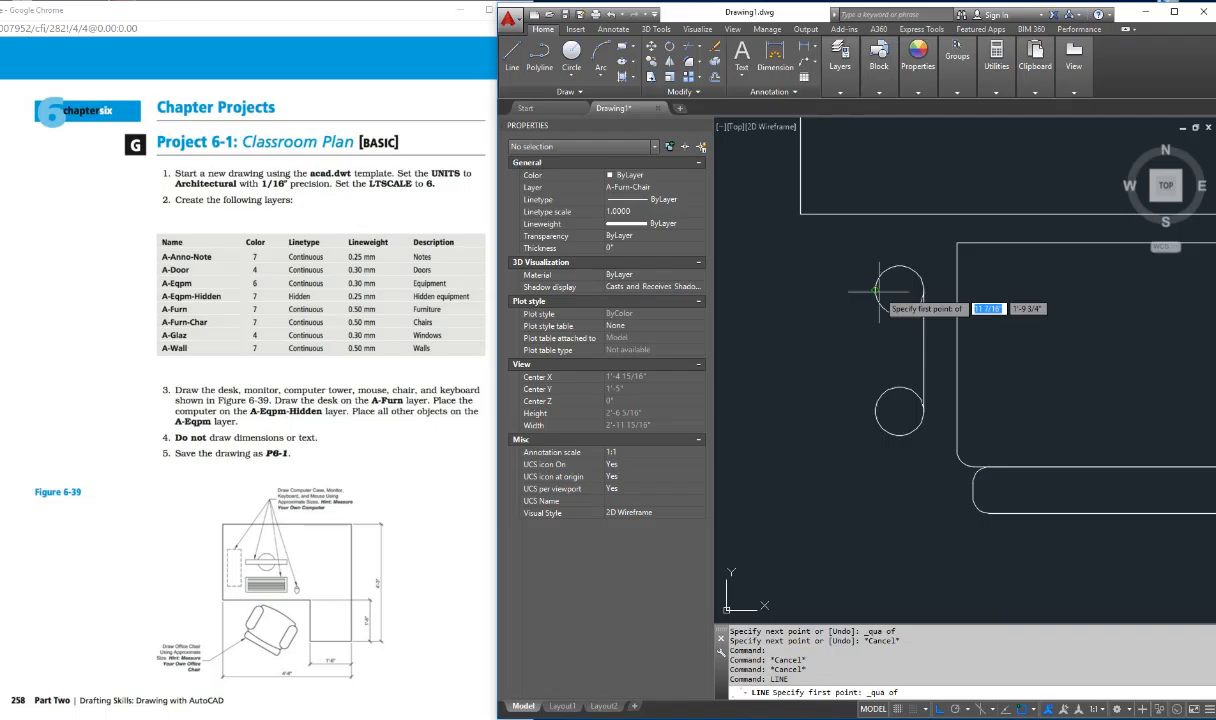
right_click(833, 403, "shift")
left_click(868, 592)
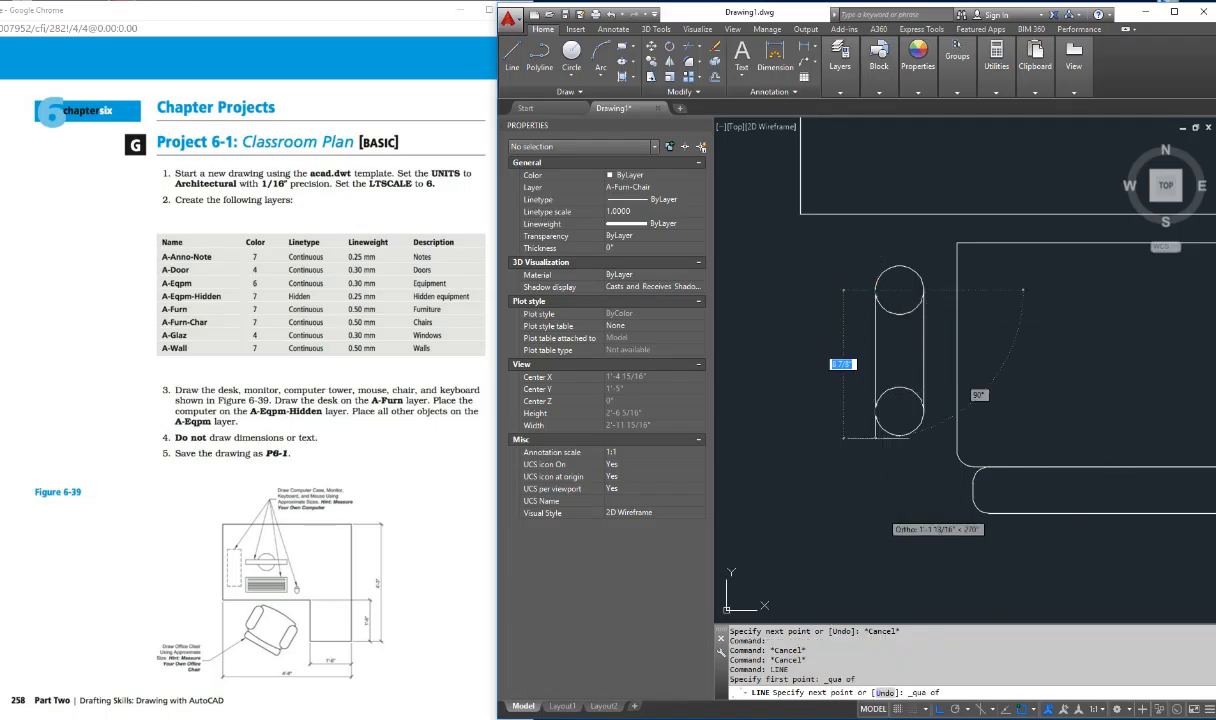
left_click(876, 410)
key("Escape")
key("Escape")
key("Escape")
key("Escape")
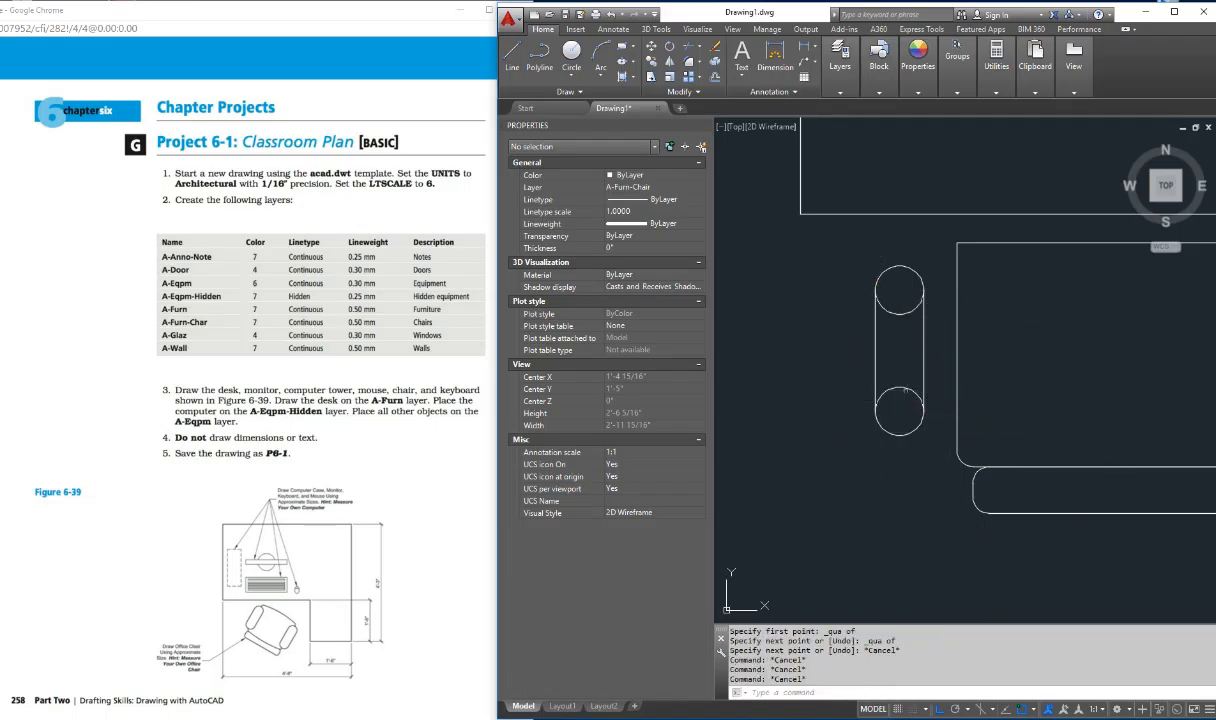
Step: Trim the inner halves of both circles to leave a rounded armrest outline
type("tr")
key("Return")
key("Return")
left_click(901, 388)
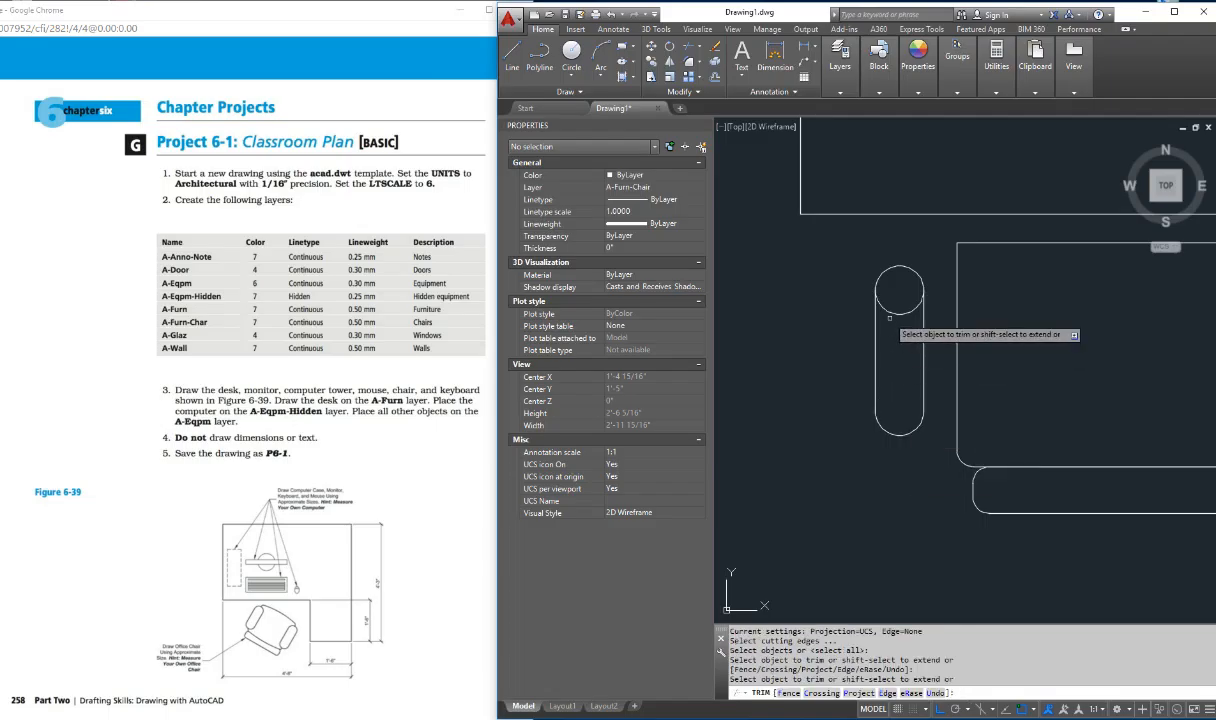
left_click(890, 314)
key("Escape")
key("Escape")
key("Escape")
key("Escape")
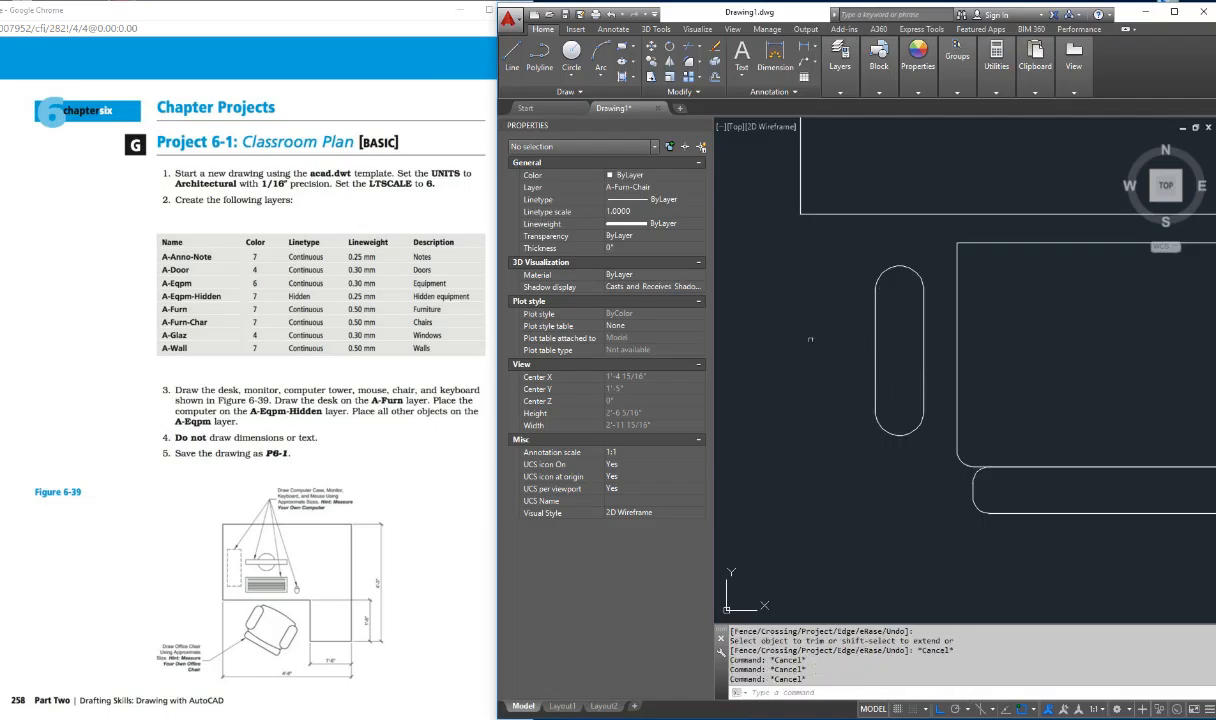
Step: Move the whole armrest outline horizontally to the right so it overlaps the seat's left edge
type("m")
key("Return")
left_click(950, 250)
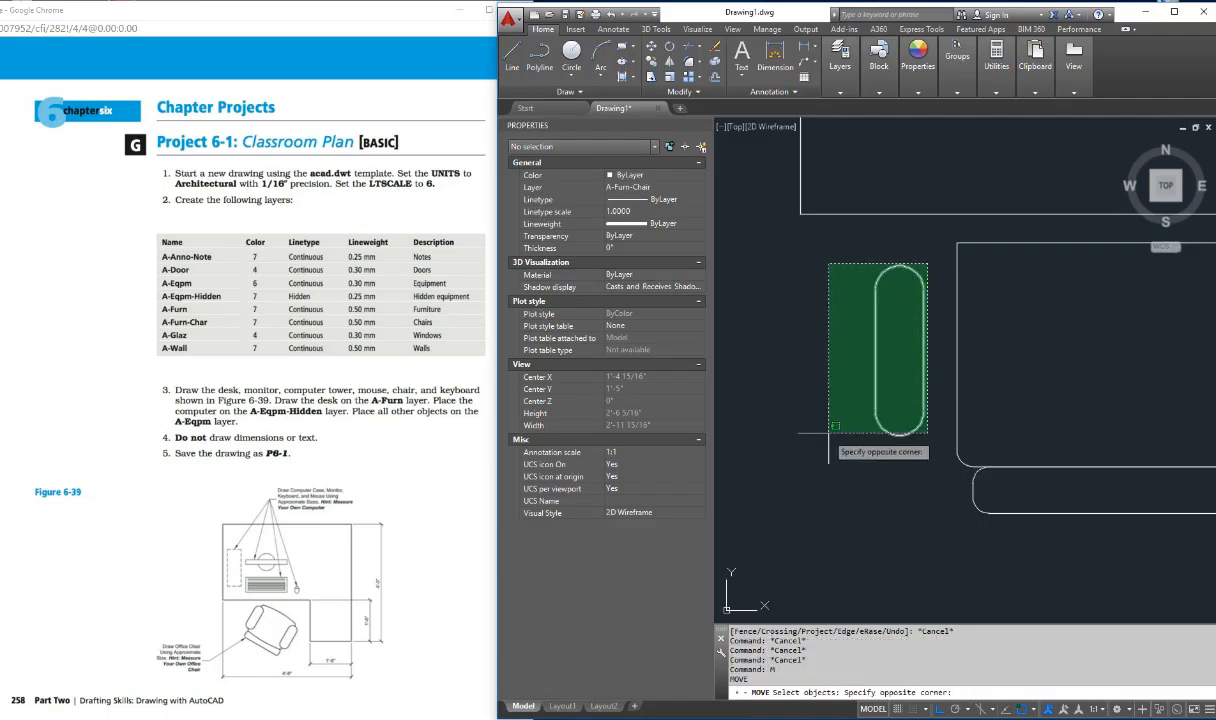
left_click(760, 441)
key("Return")
left_click(803, 420)
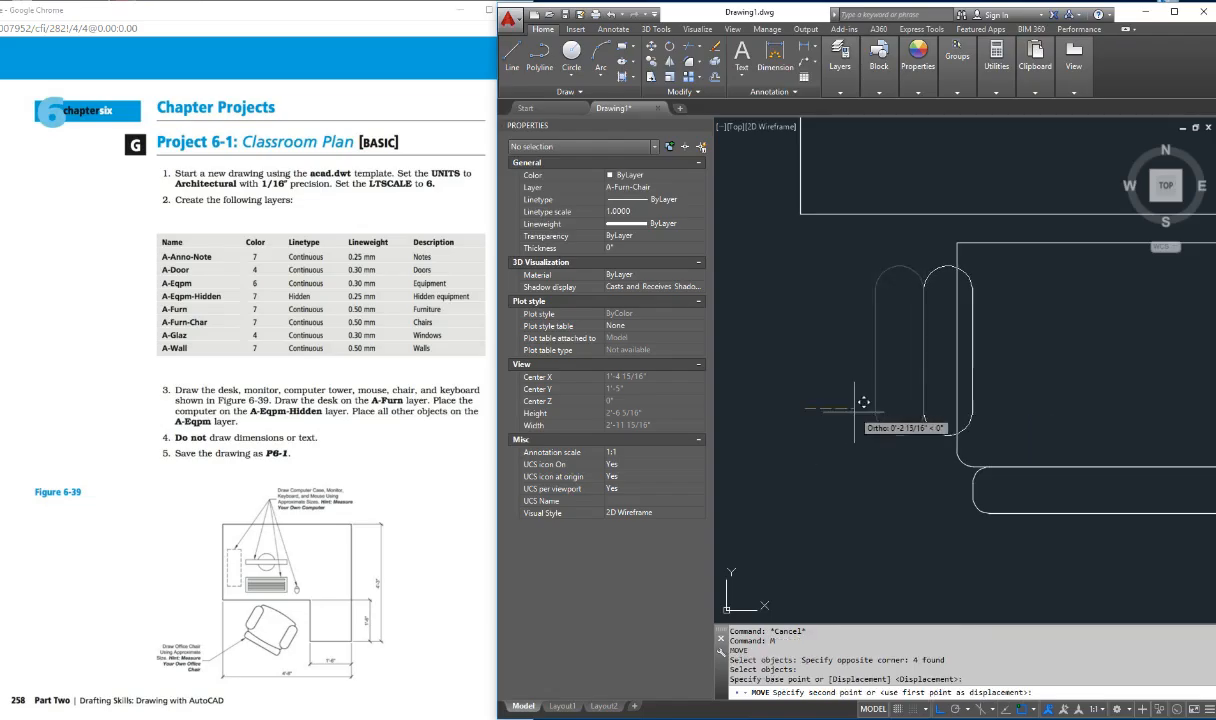
left_click(846, 413)
key("Escape")
key("Escape")
key("Escape")
Step: Mirror the armrest about a vertical line through the midpoint of the seat's upper edge, keeping the source objects
scroll(1007, 345, "down", 2)
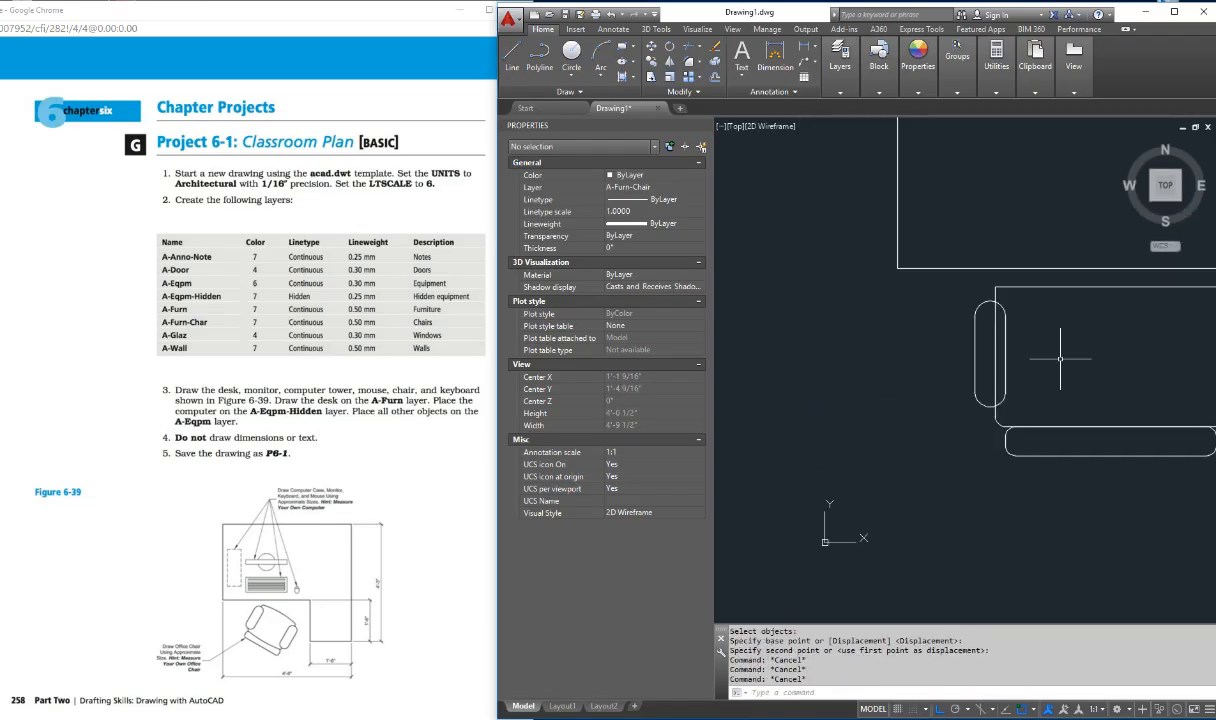
key("Escape")
key("Escape")
key("Return")
left_click_drag(980, 363, 796, 378)
key("Escape")
key("Escape")
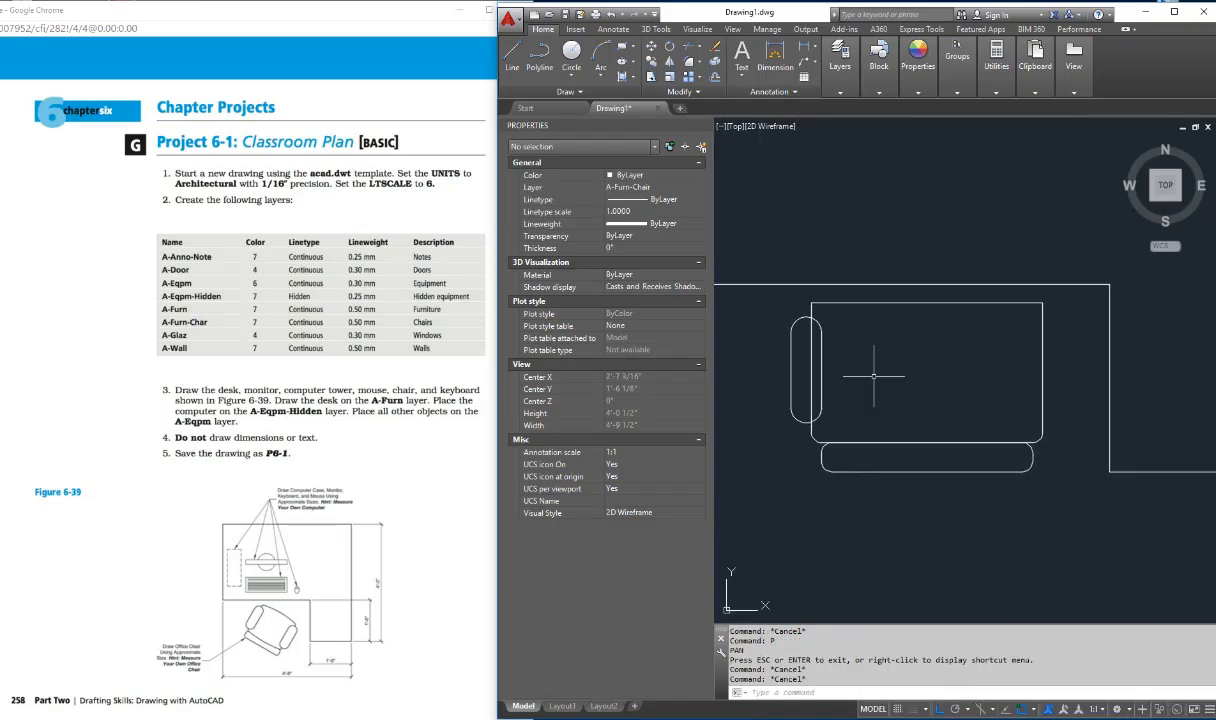
key("Escape")
key("Escape")
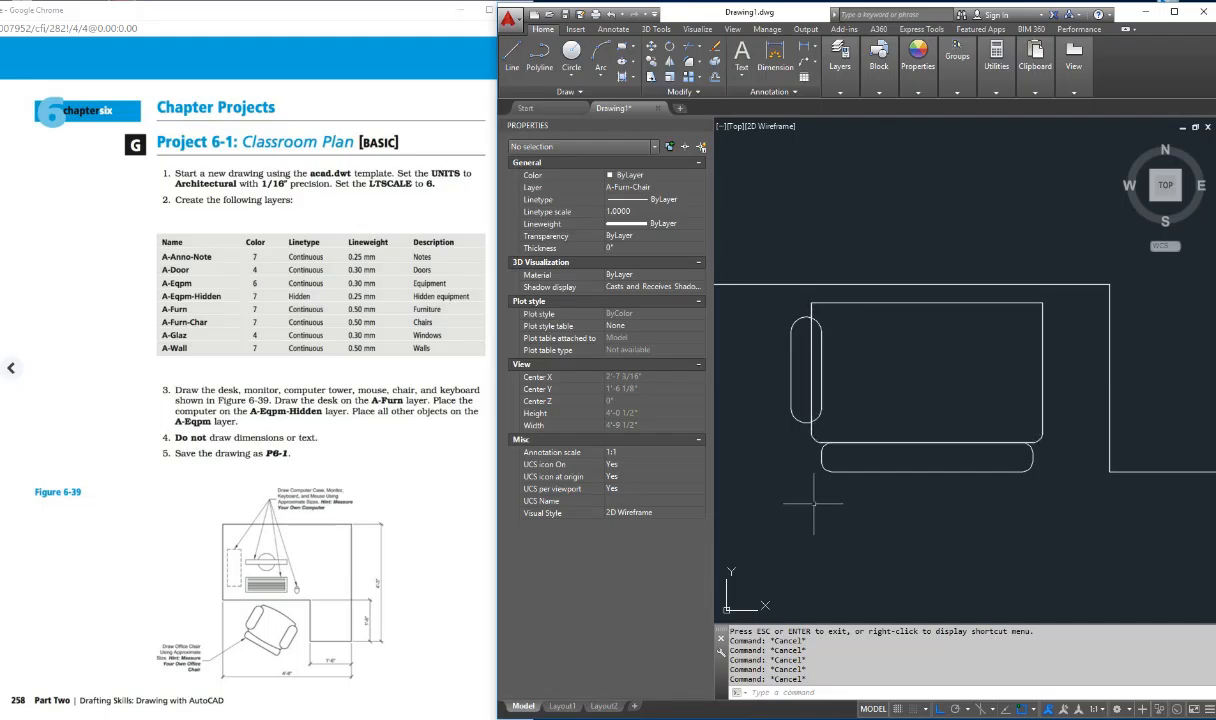
key("Escape")
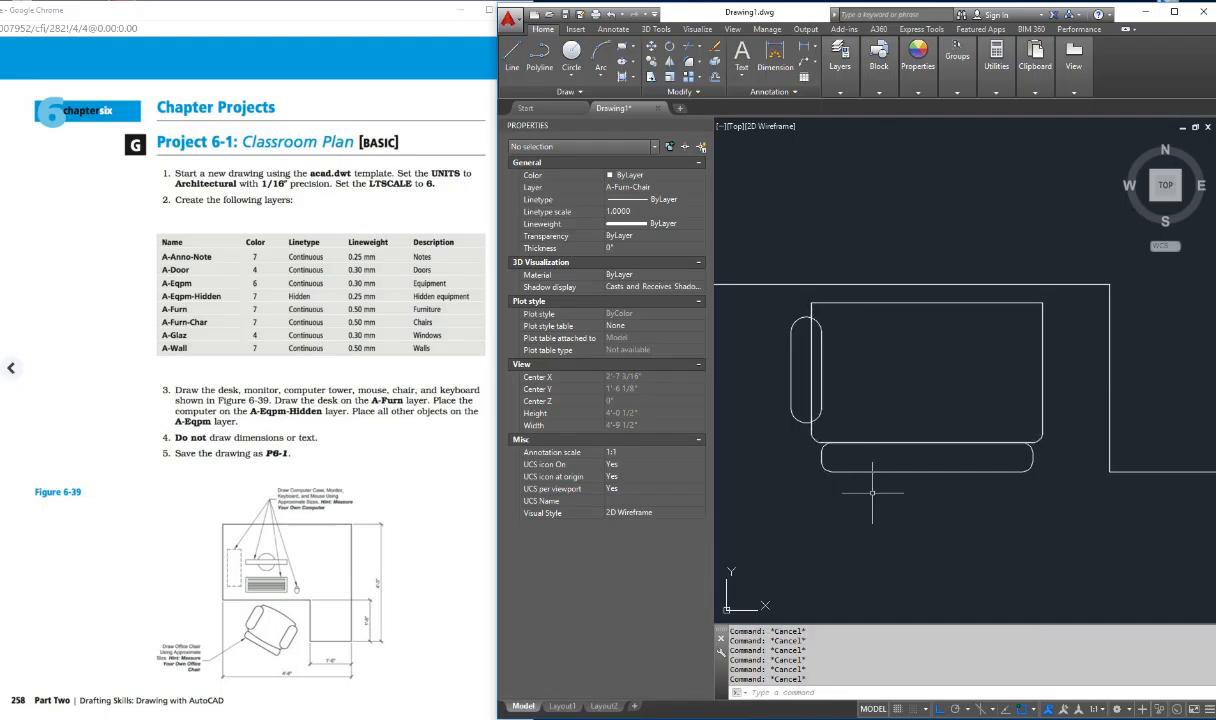
type("mi")
key("Return")
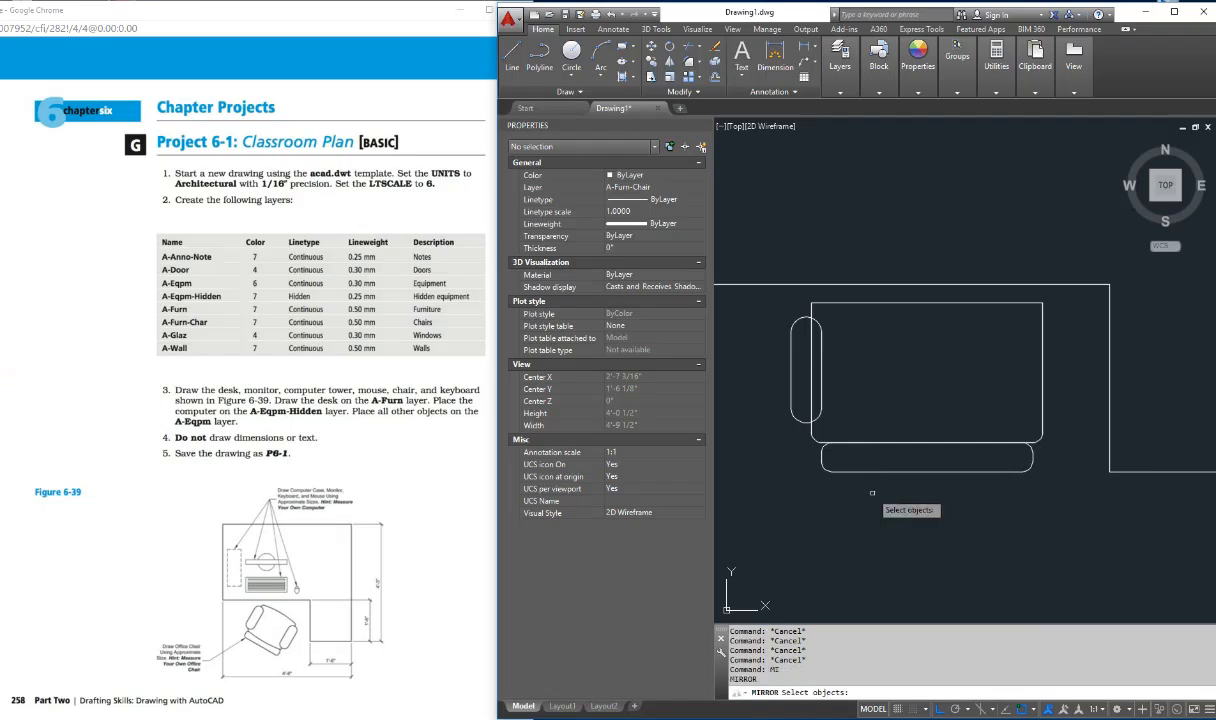
left_click(818, 322)
left_click(821, 340)
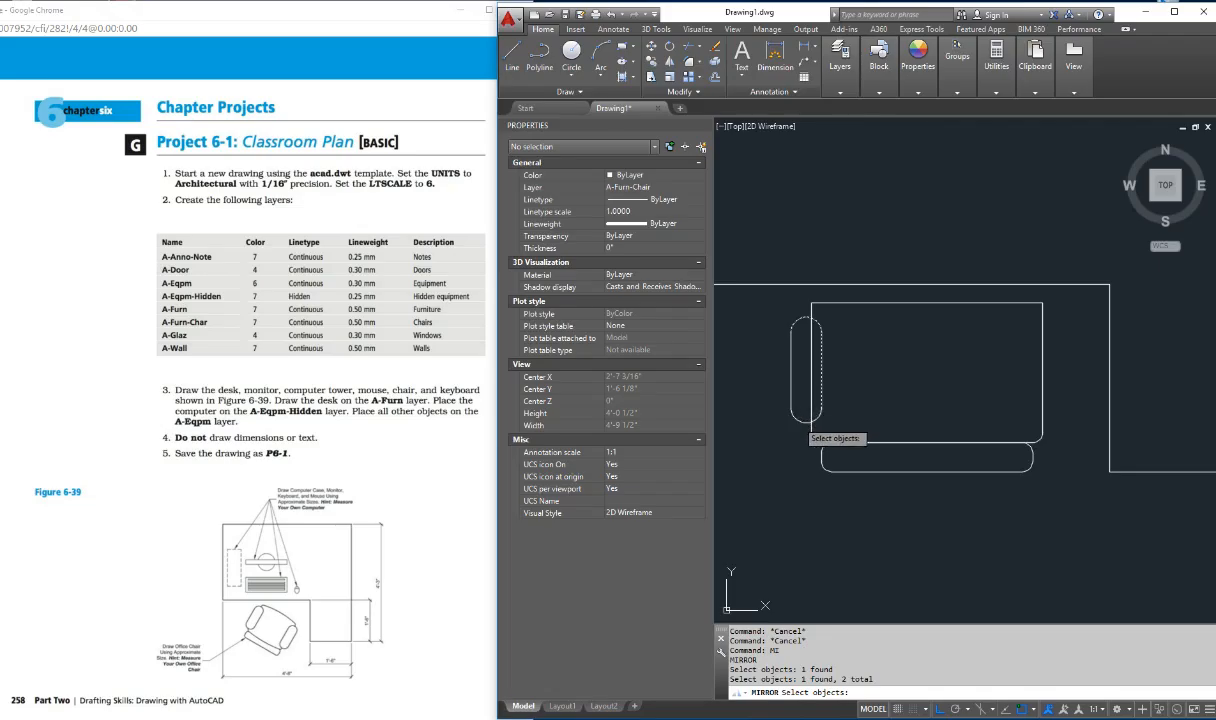
left_click(796, 400)
left_click(792, 385)
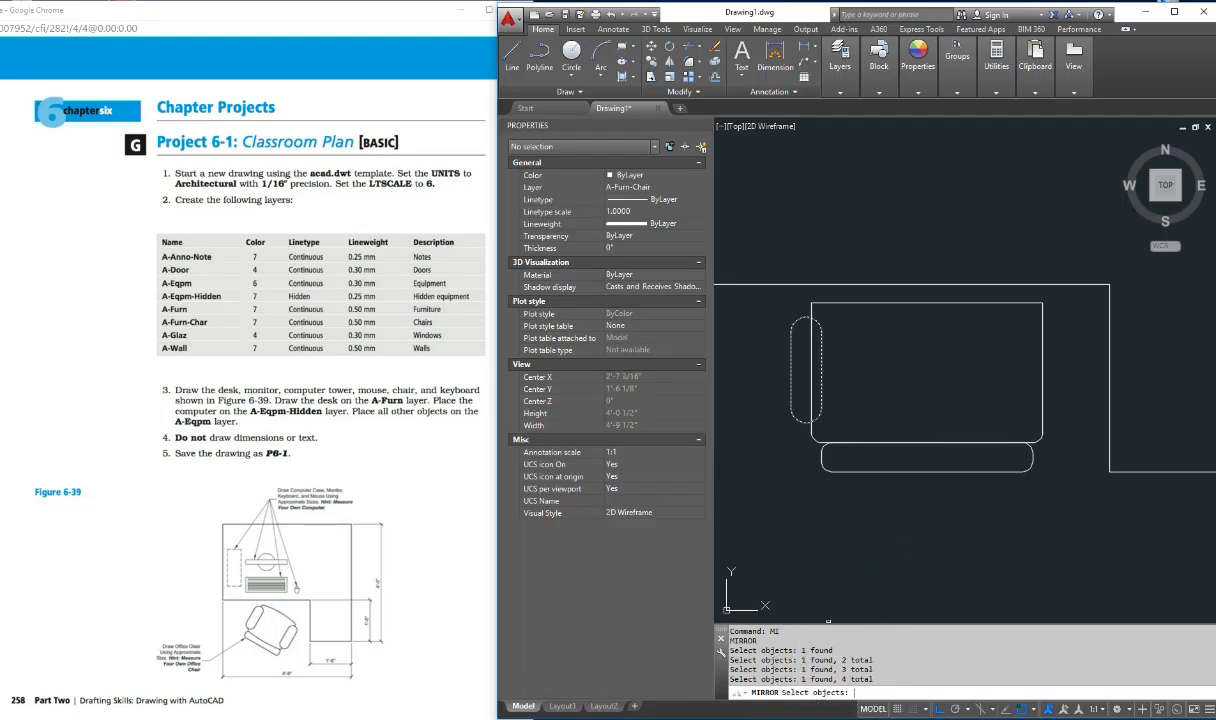
key("Return")
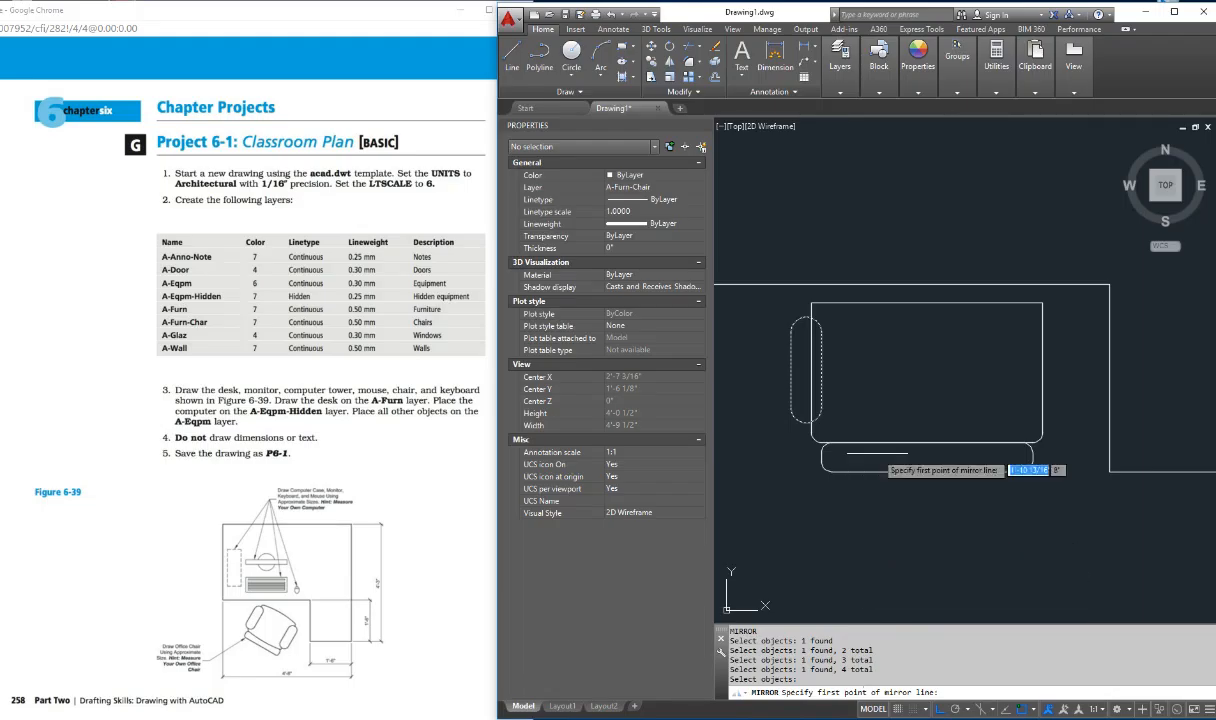
right_click(882, 341, "shift")
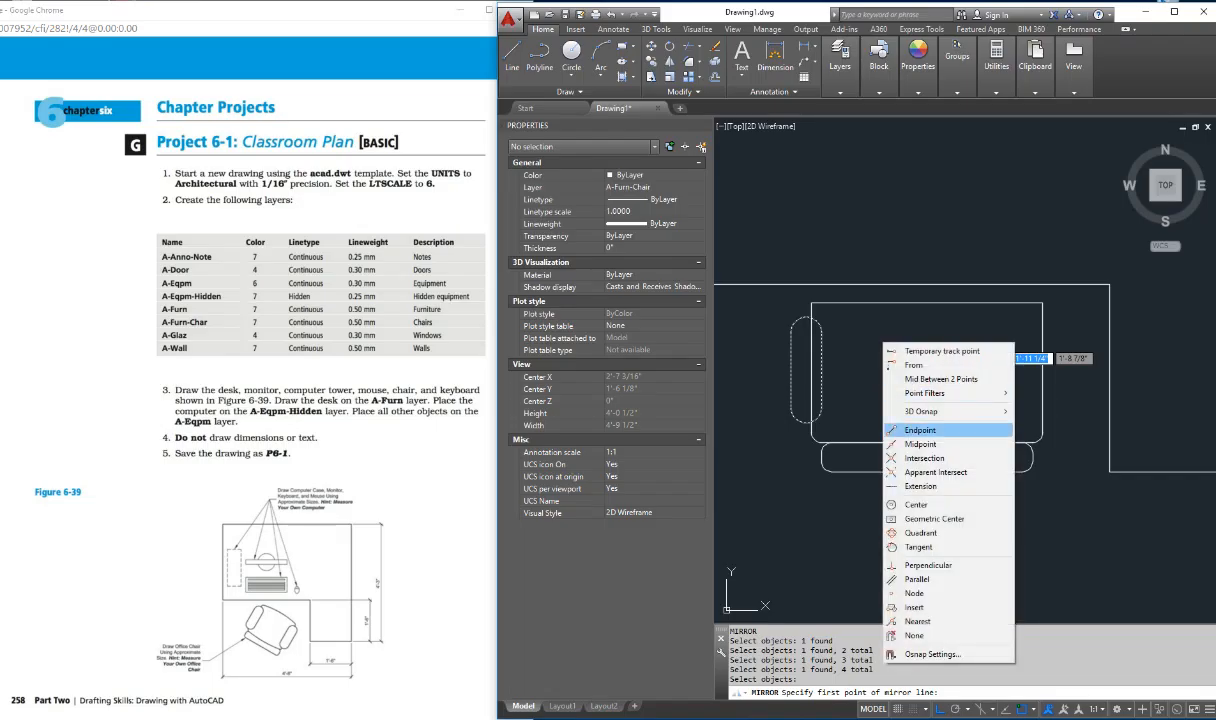
left_click(920, 444)
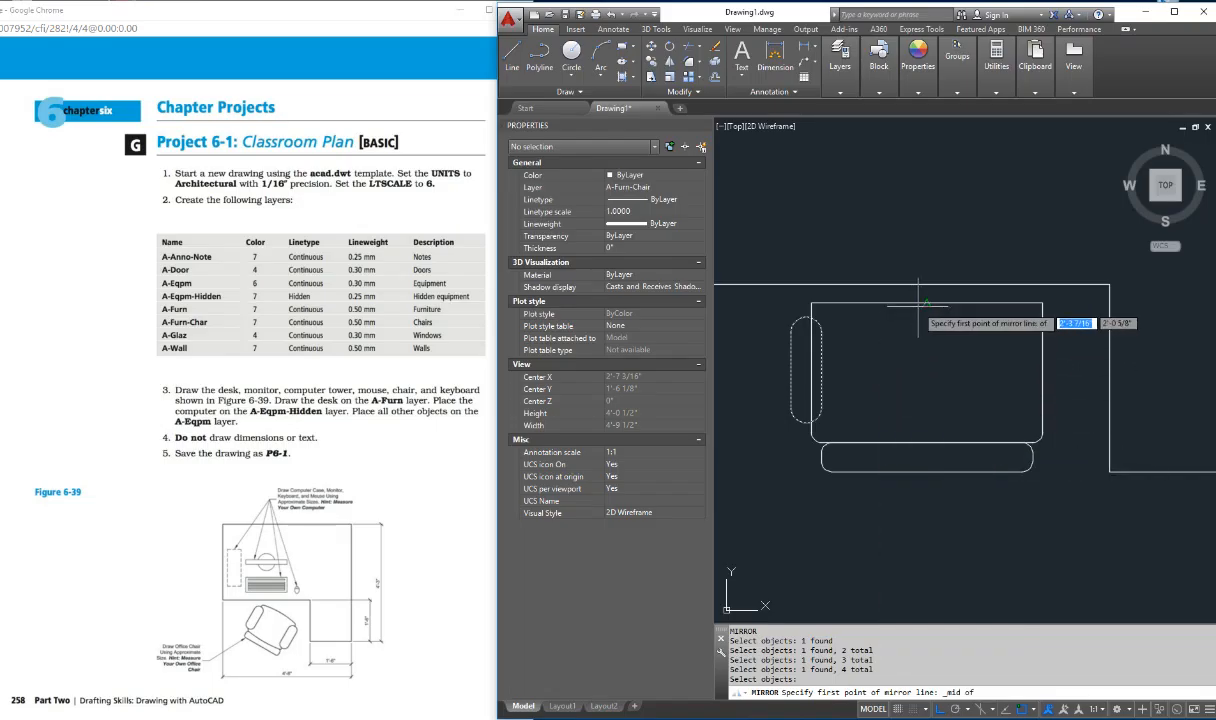
left_click(920, 304)
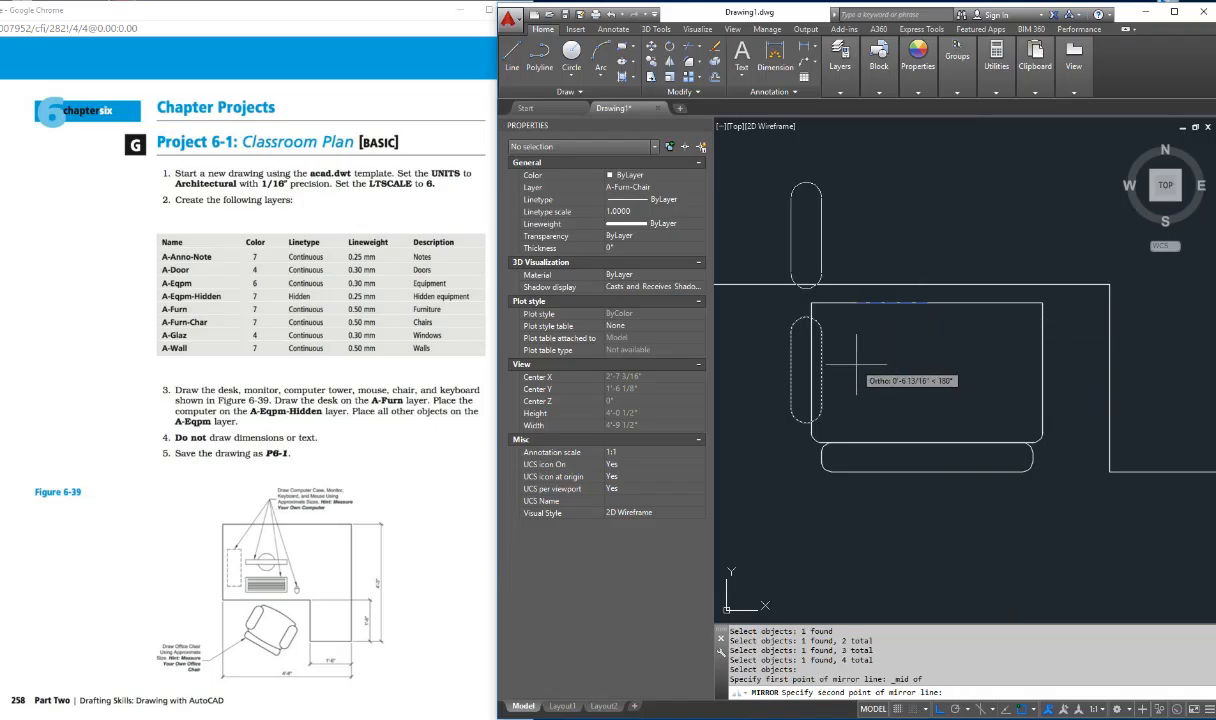
key("F8")
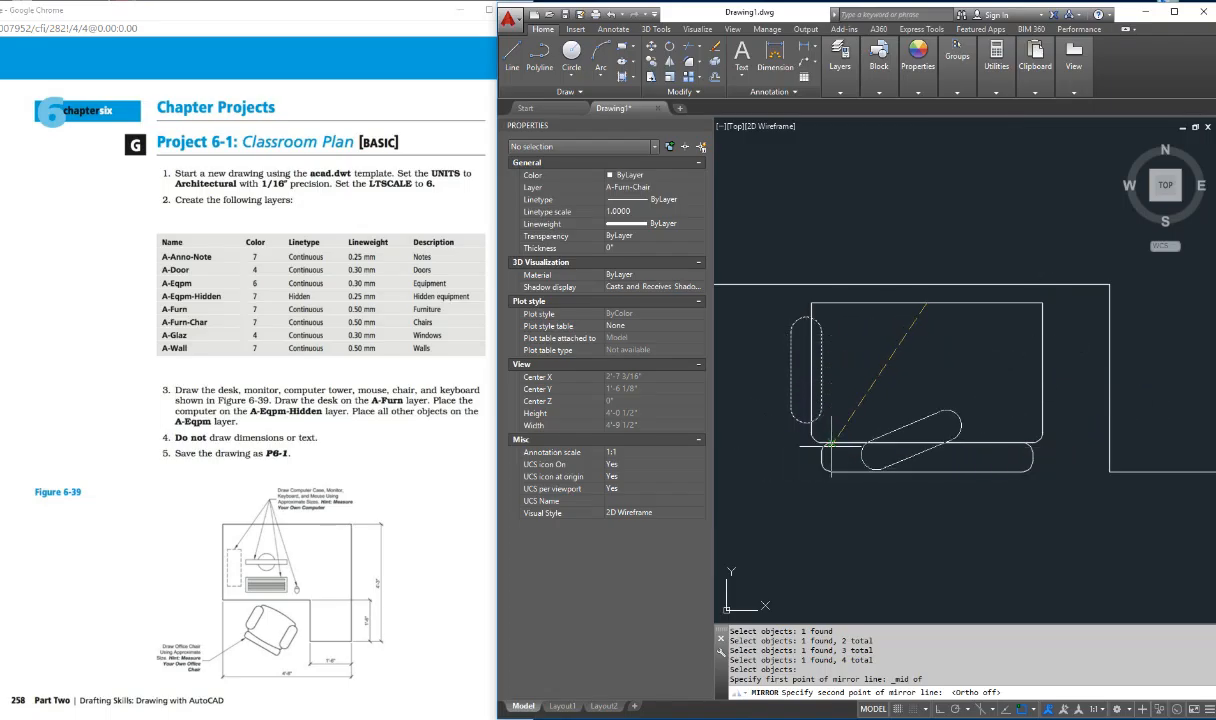
key("F8")
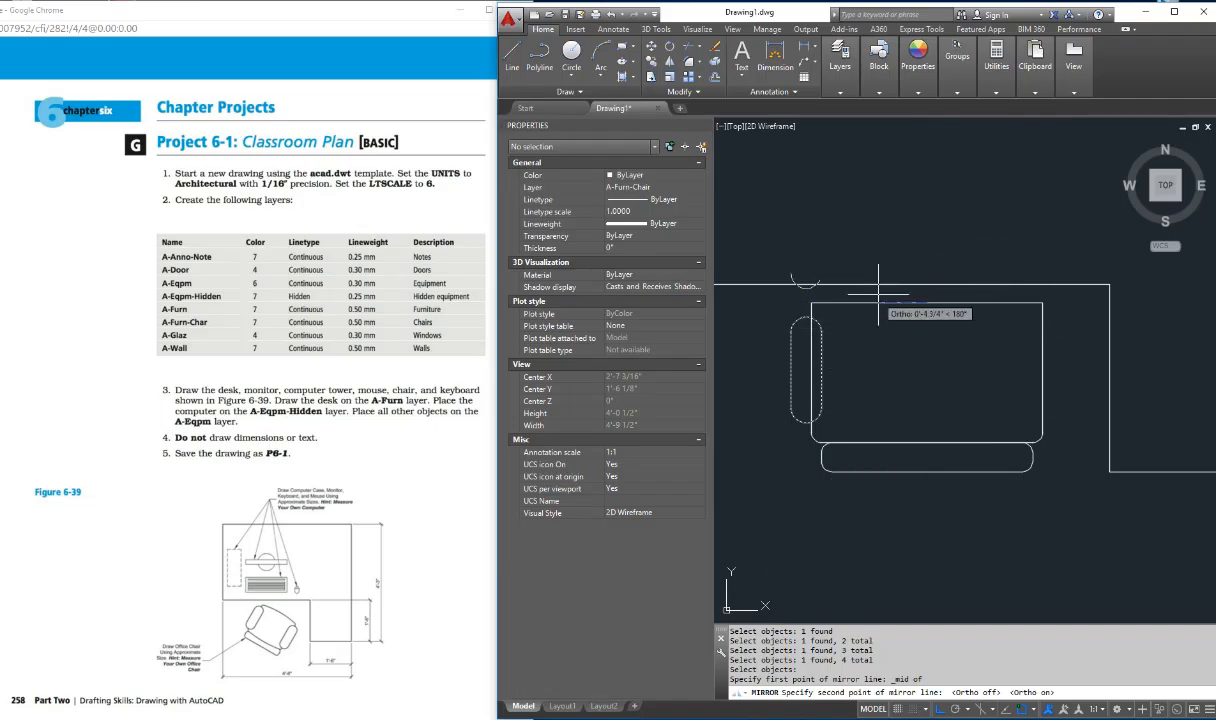
left_click(835, 511)
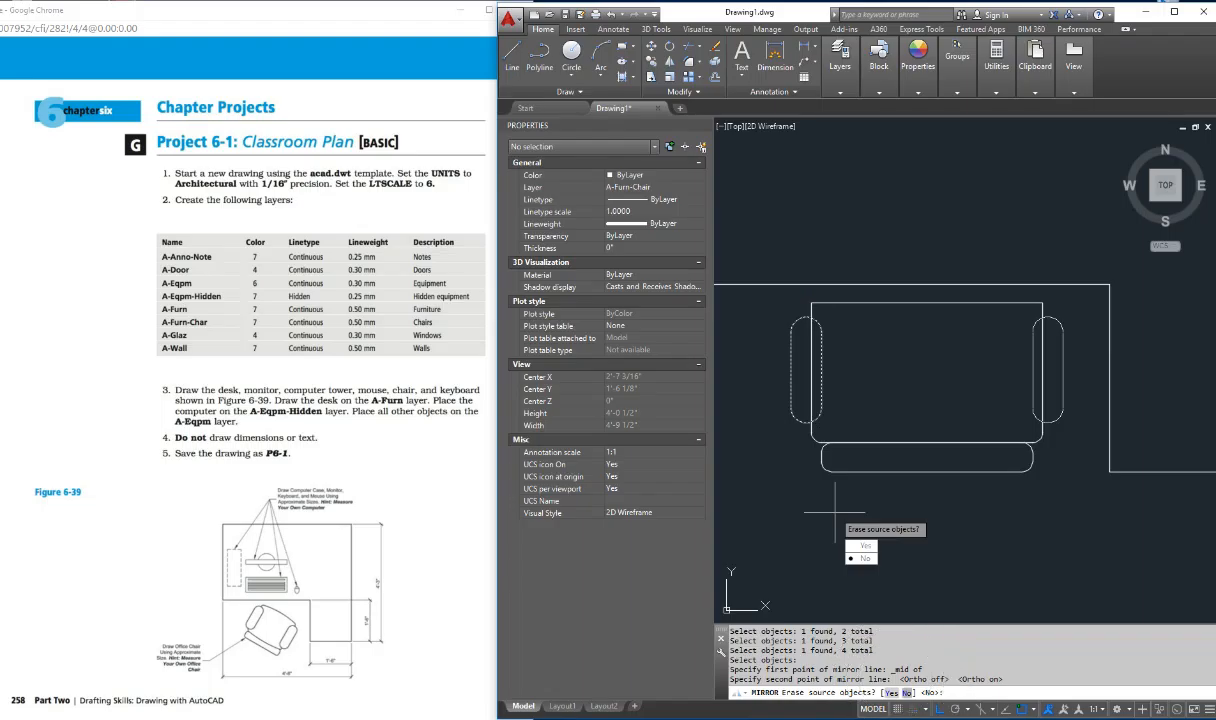
type("N")
key("Return")
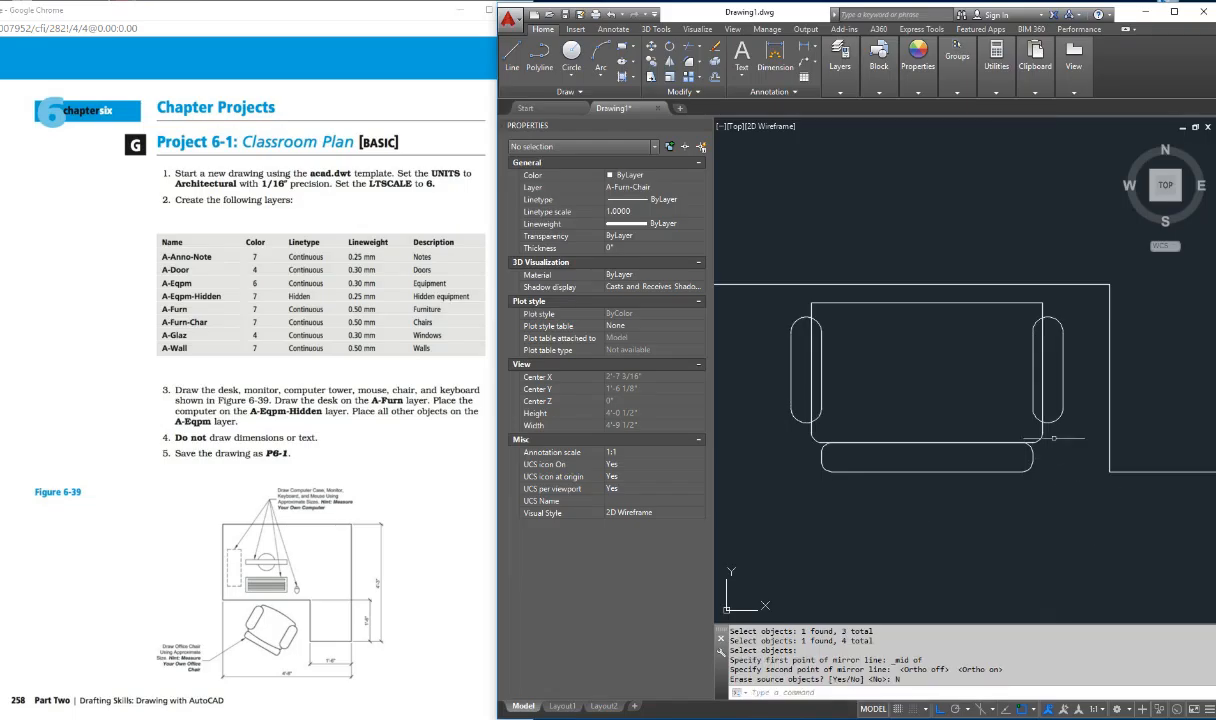
key("Escape")
key("Escape")
key("Escape")
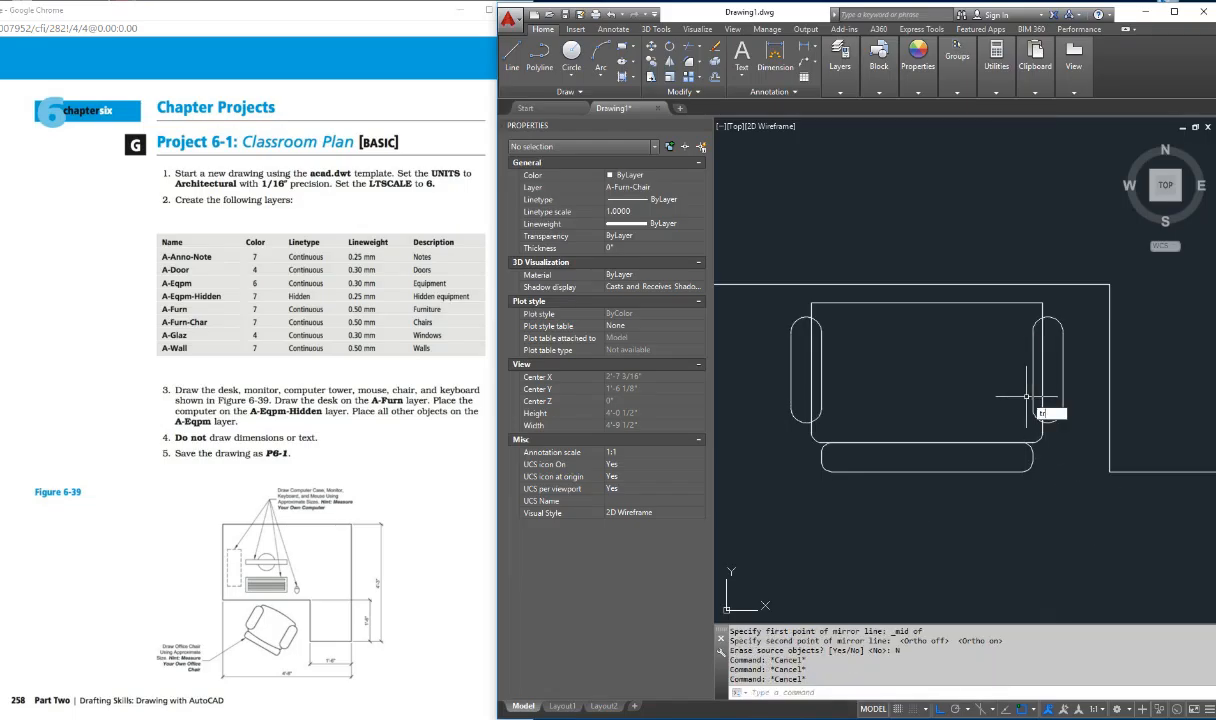
Step: Trim the portions of the seat's left and right edges that lie inside the two armrests
type("tr")
key("Return")
key("Return")
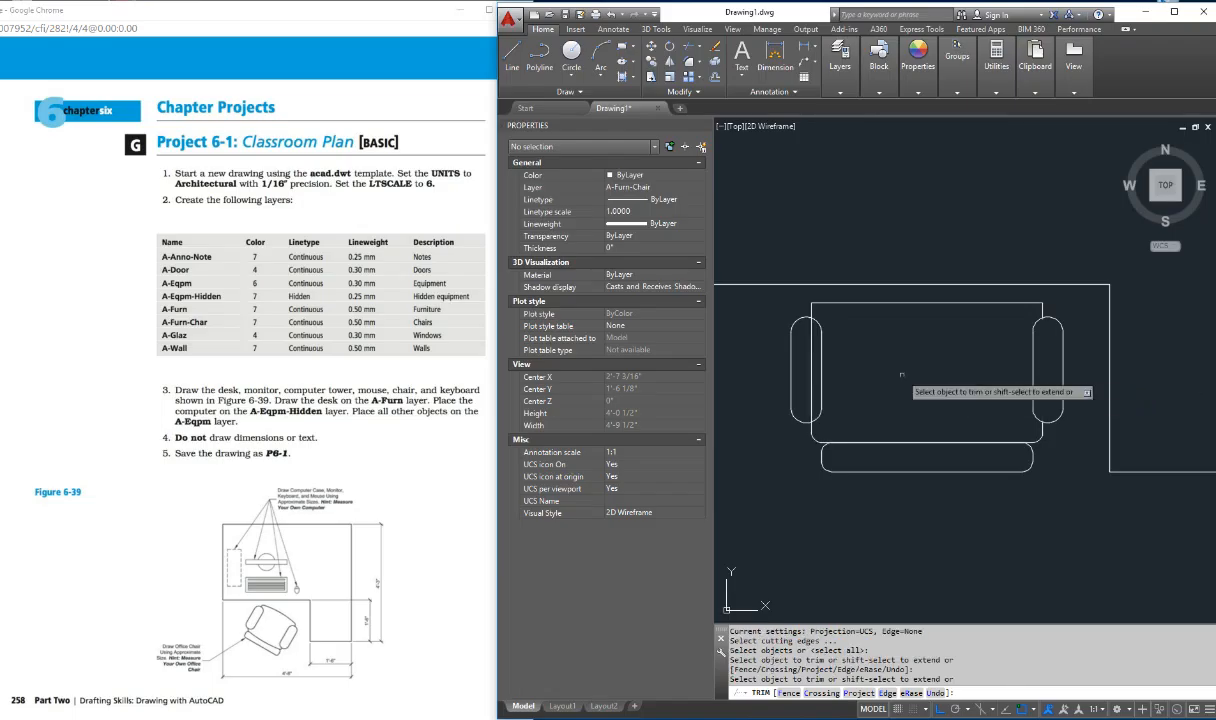
key("Escape")
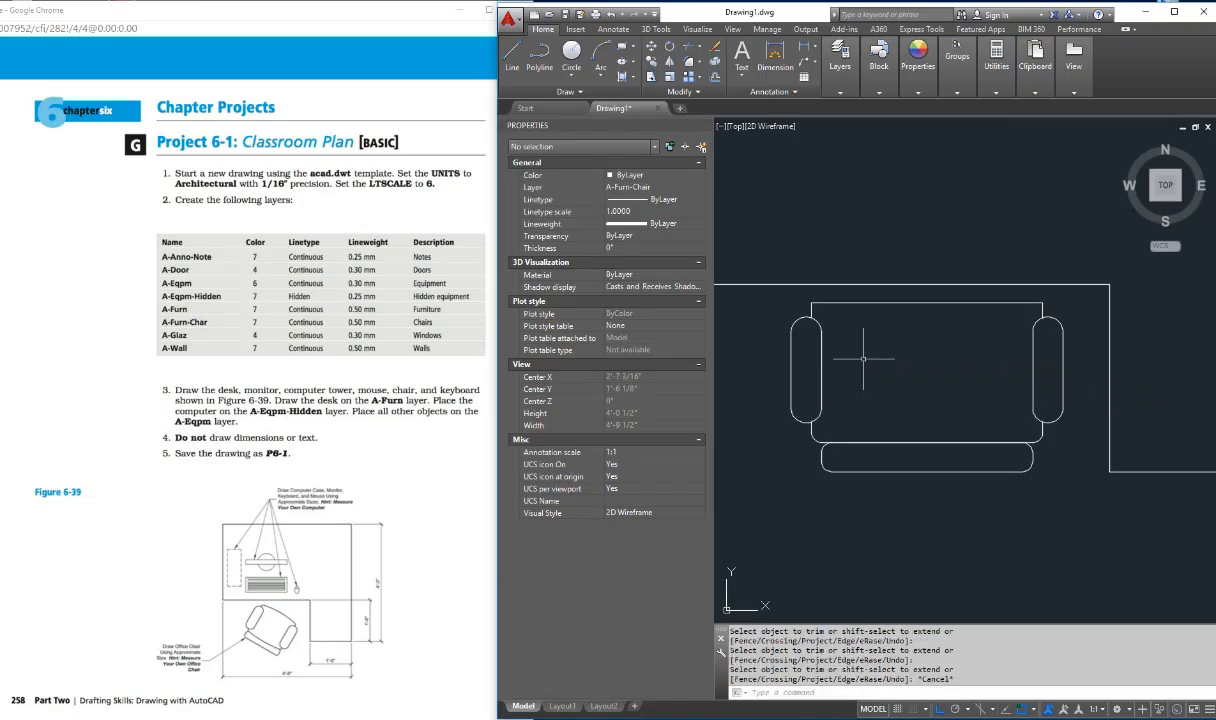
key("Escape")
key("Escape")
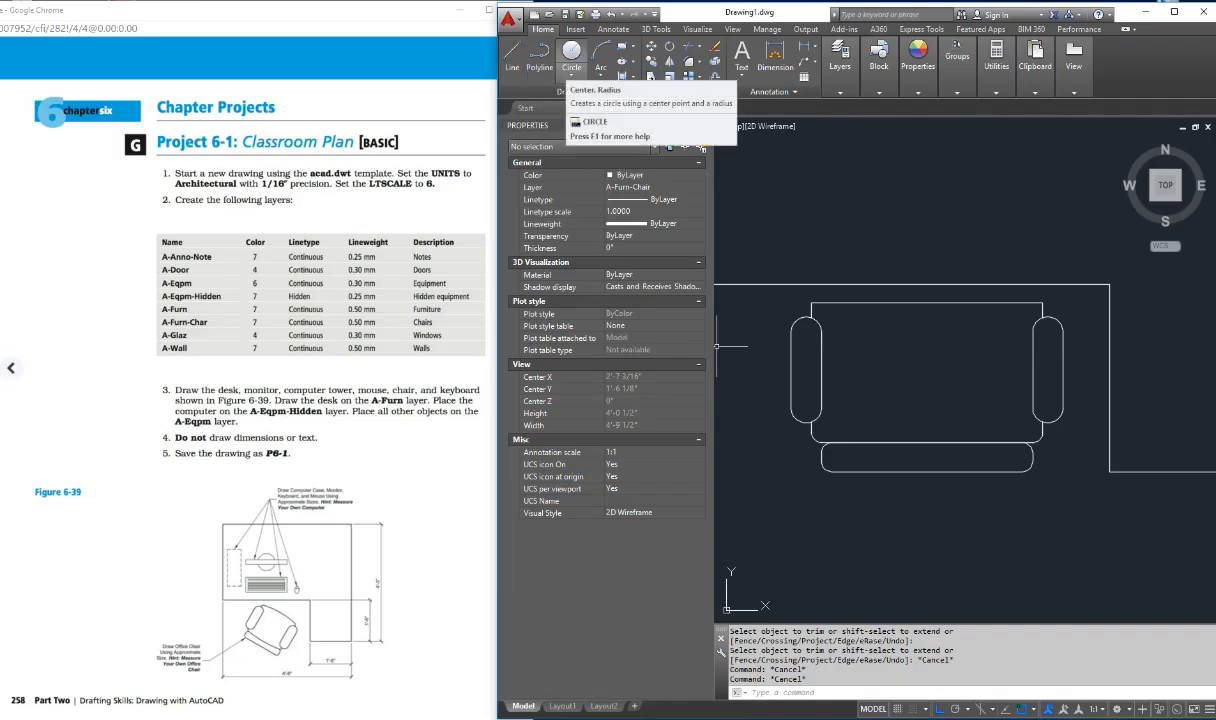
left_click(600, 75)
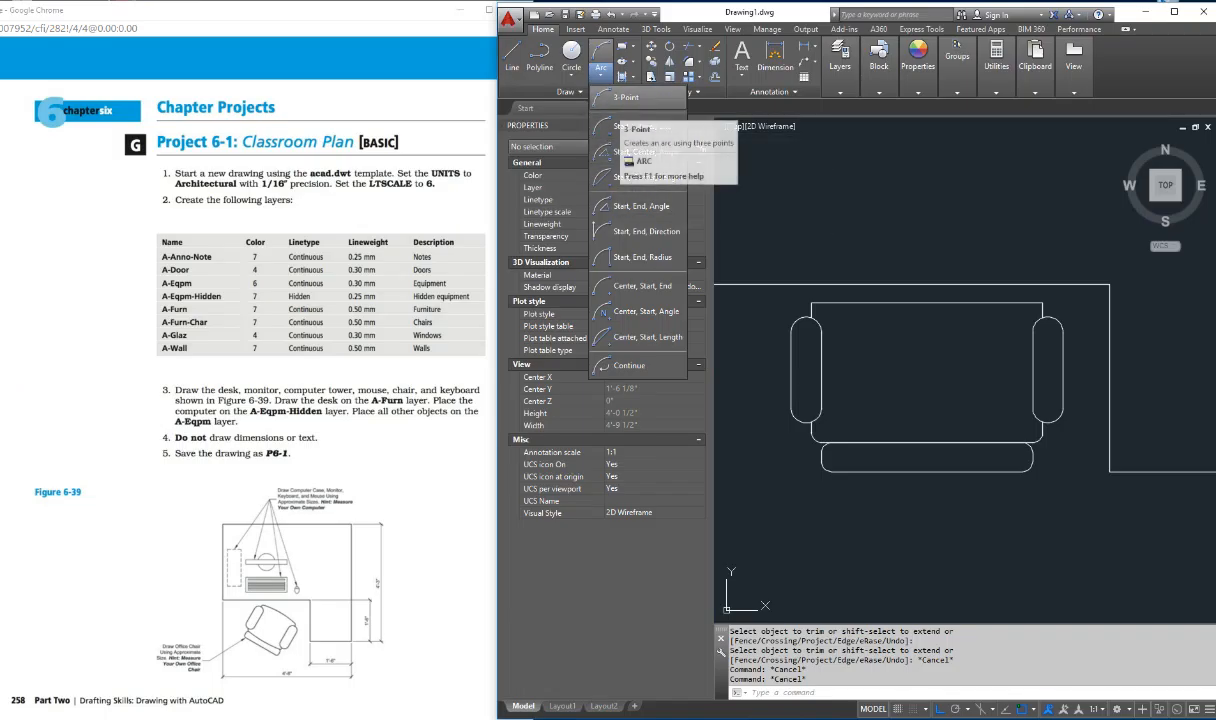
left_click(645, 151)
left_click(811, 317)
left_click(1043, 317)
Step: Turn Ortho mode off and draw a three-point arc between the seat's endpoints at the two armrests, passing through the upper edge's midpoint
key("F8")
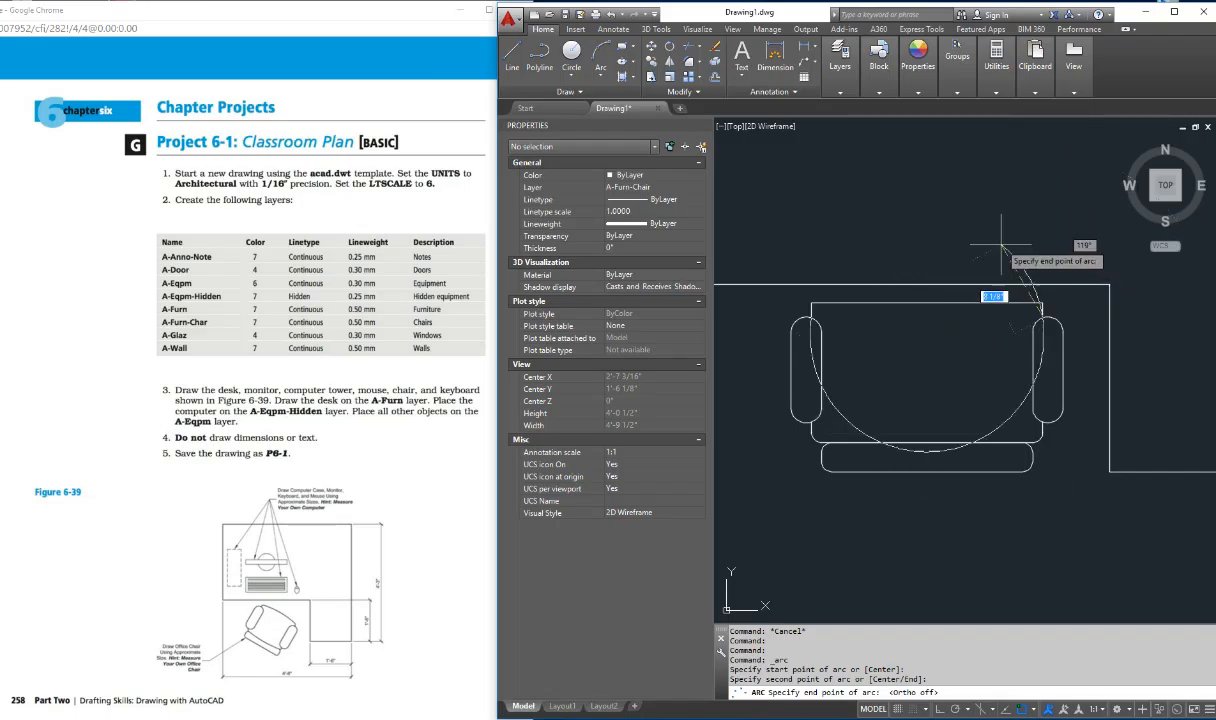
key("Escape")
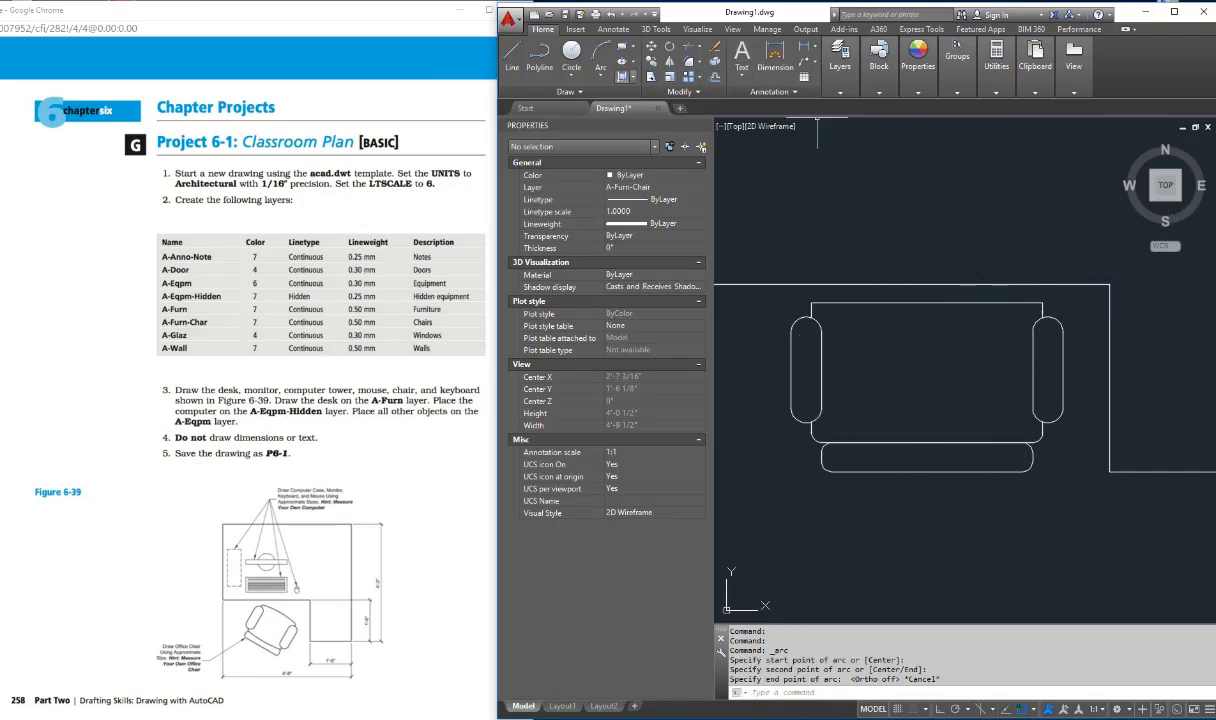
left_click(600, 70)
left_click(622, 97)
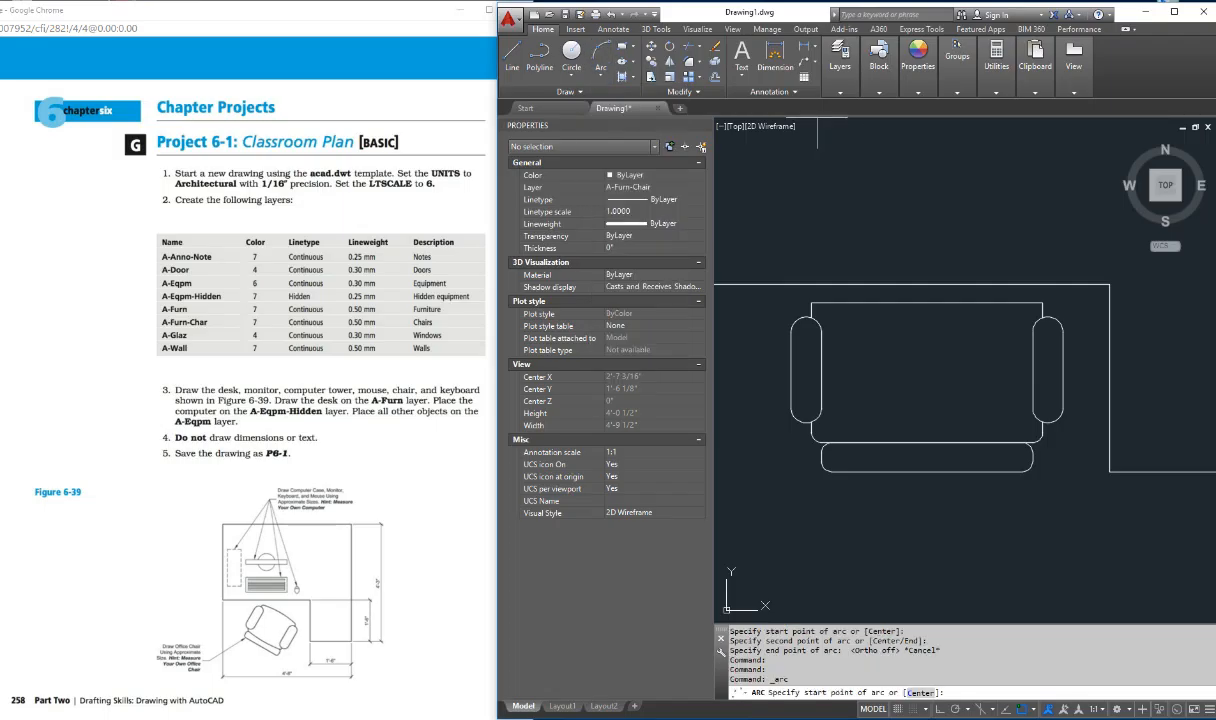
left_click(811, 318)
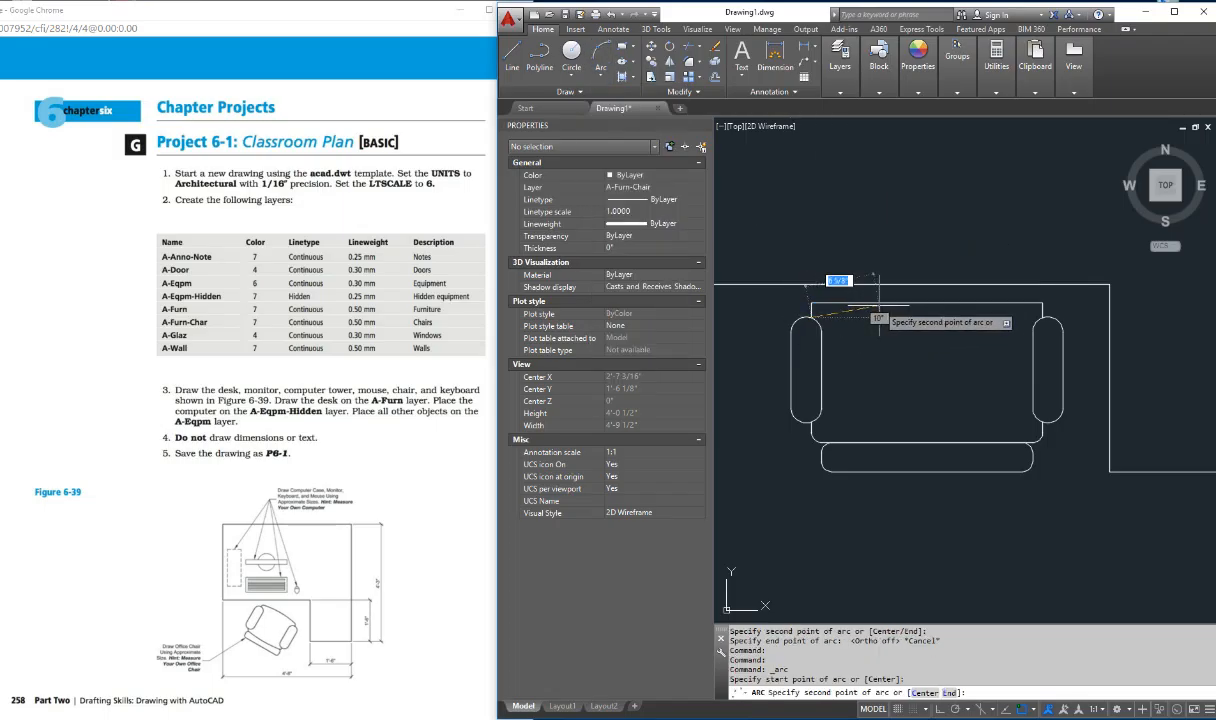
right_click(877, 312, "shift")
left_click(916, 407)
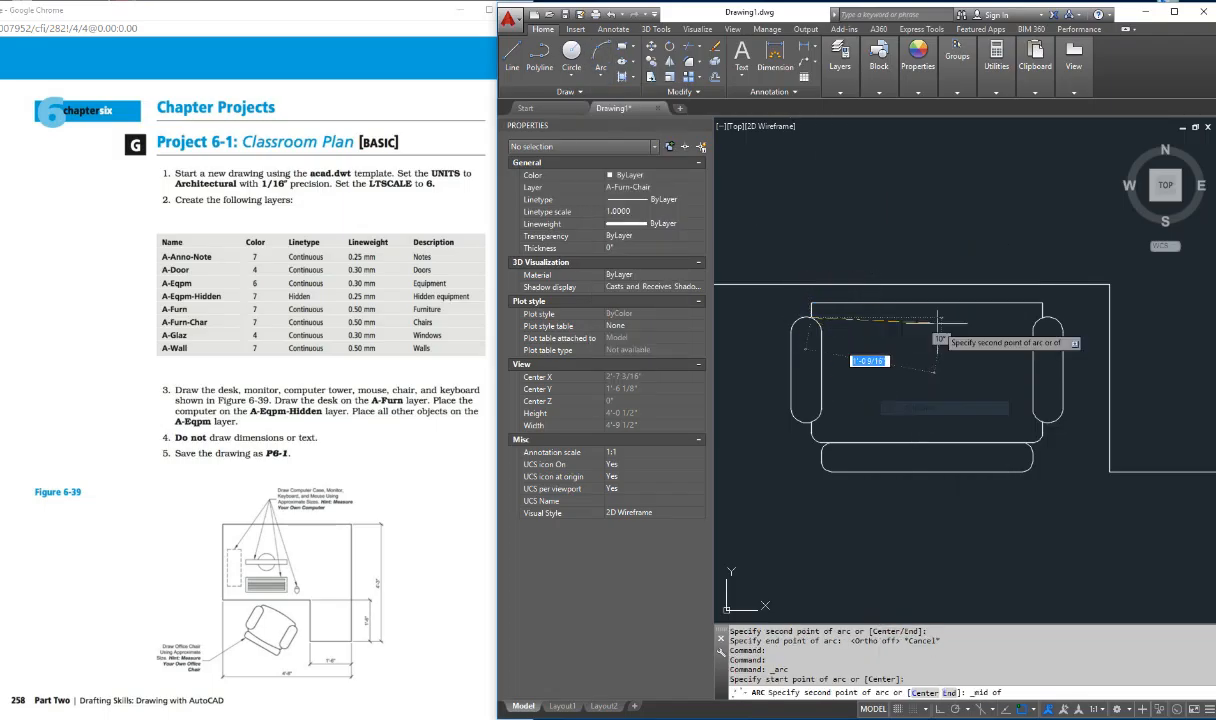
left_click(926, 302)
right_click(986, 316, "shift")
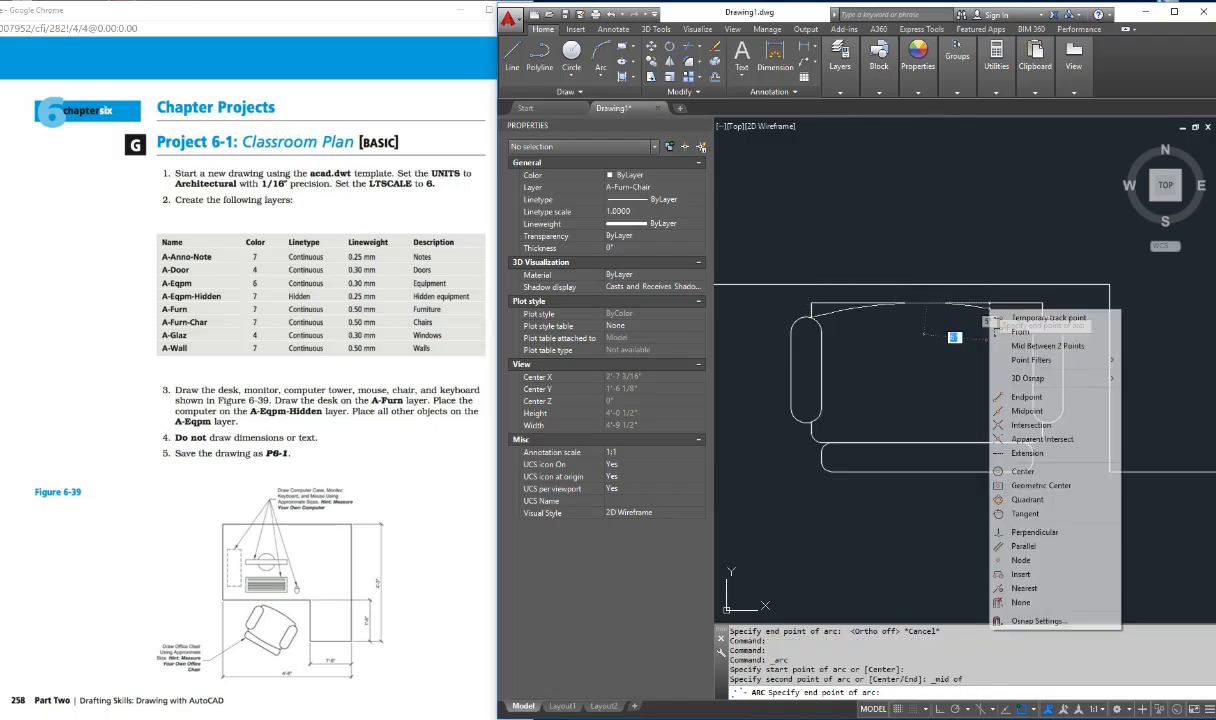
left_click(1026, 397)
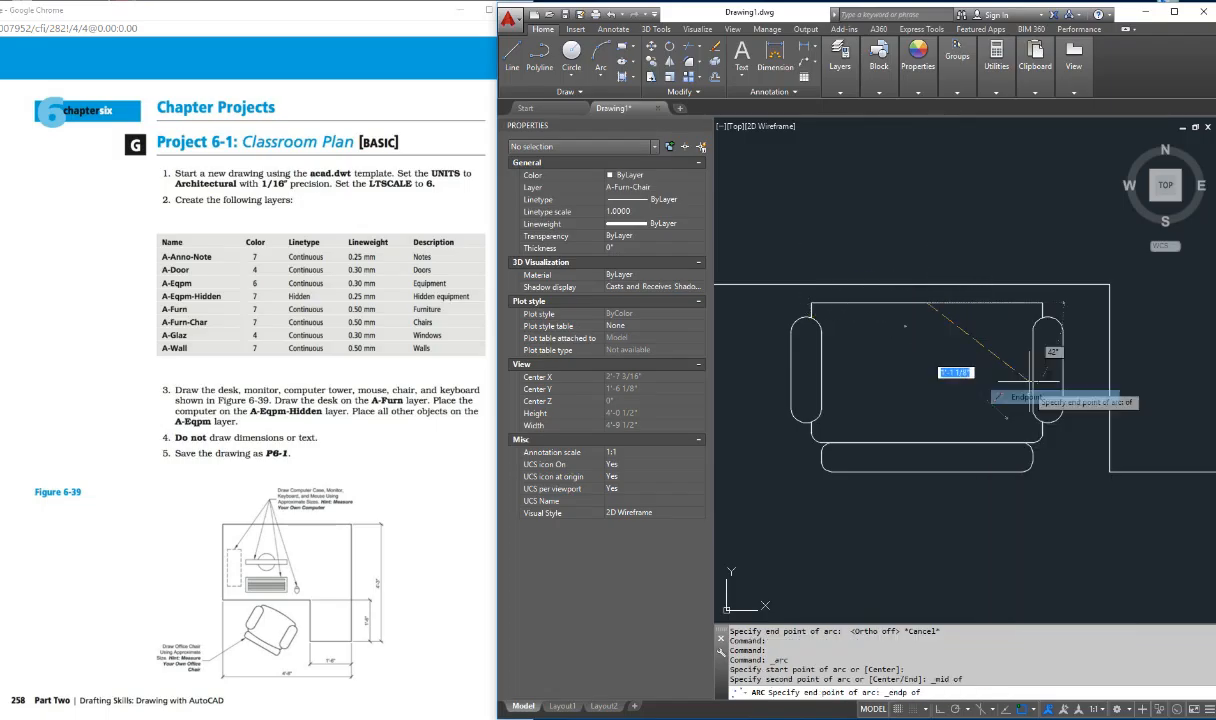
left_click(1027, 313)
key("Escape")
key("Escape")
key("Escape")
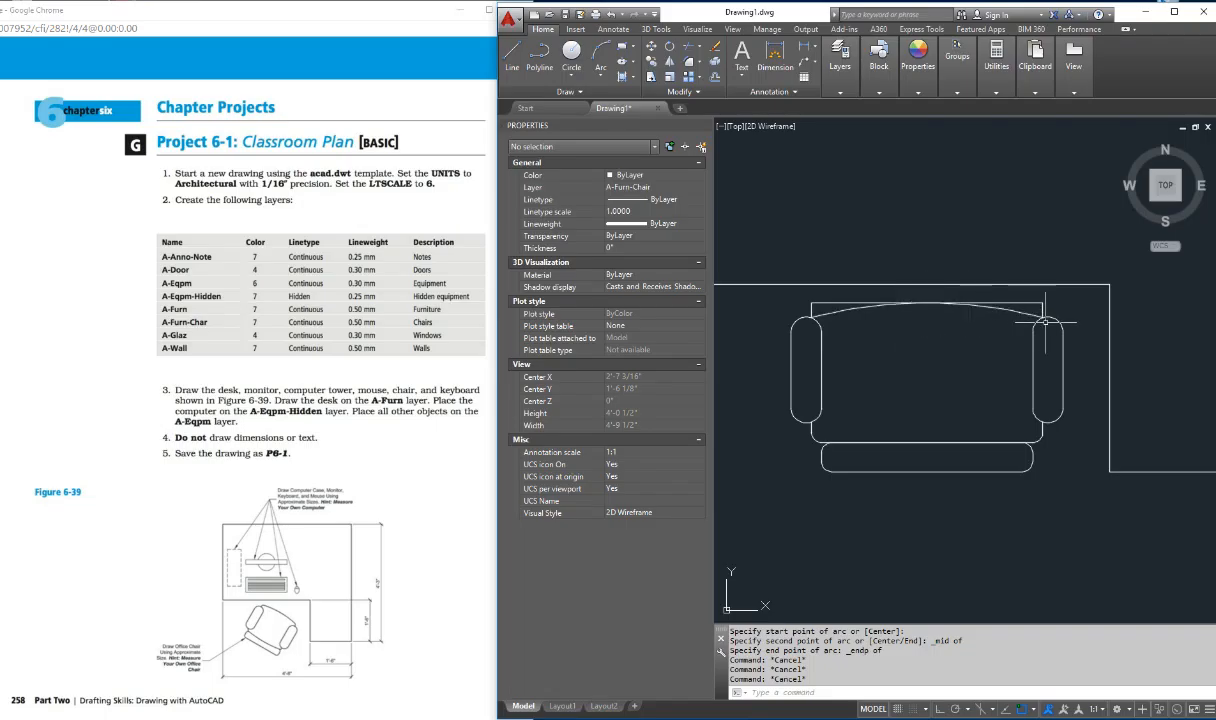
Step: Erase the seat's straight upper edge polyline above the new arc
left_click(822, 294)
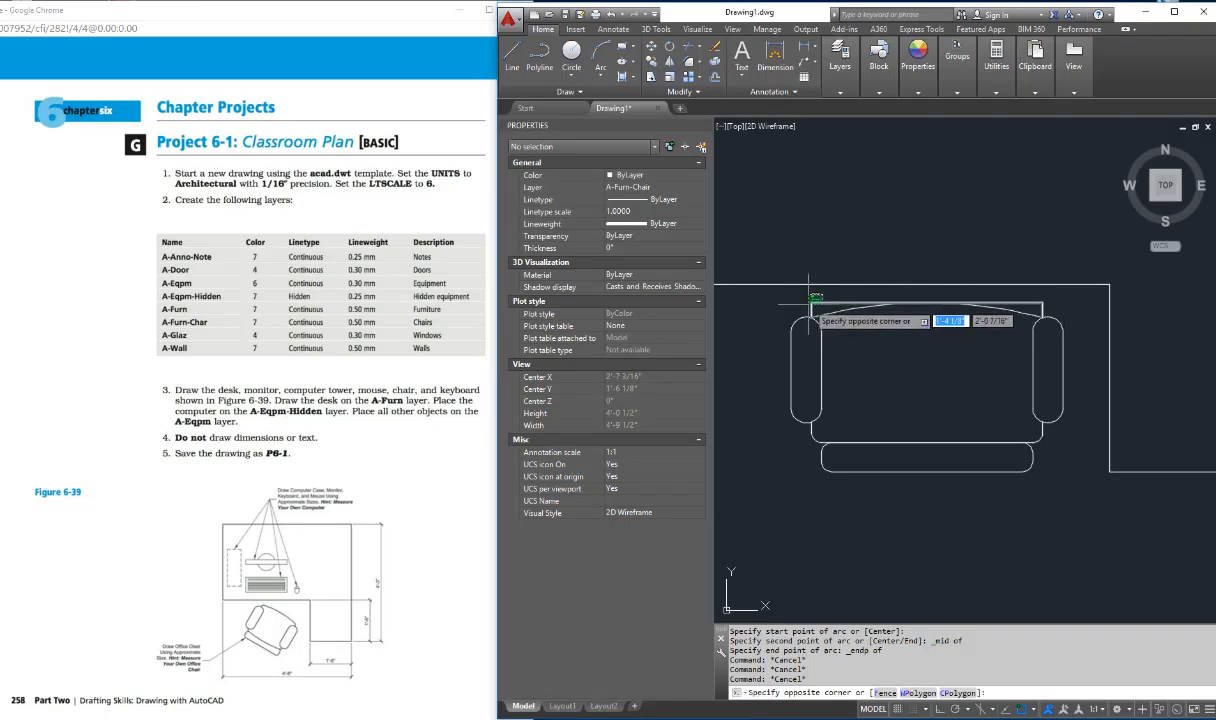
left_click(808, 305)
left_click(828, 284)
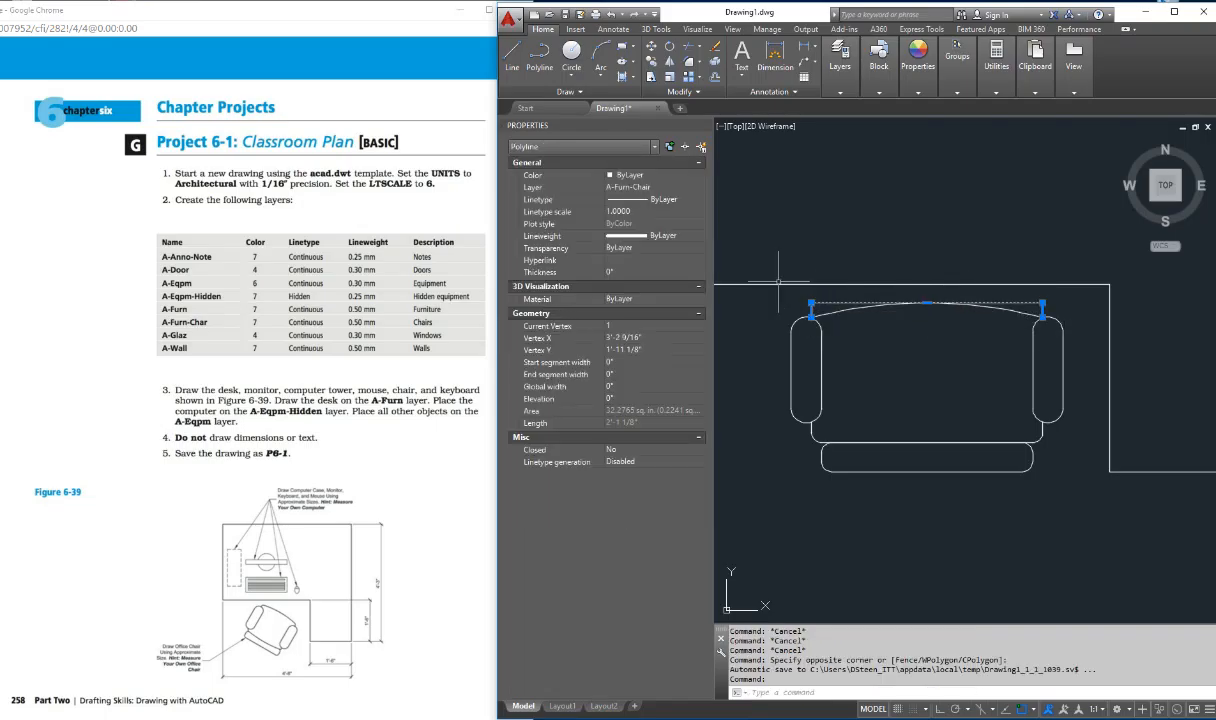
key("Delete")
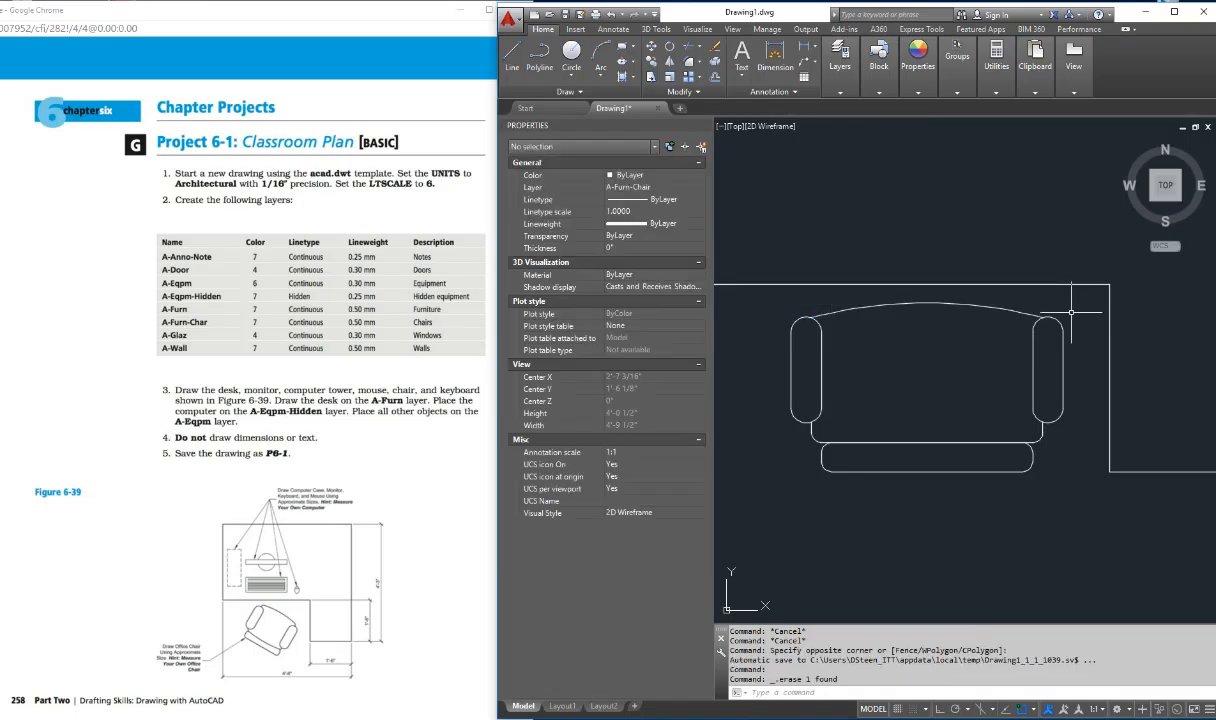
scroll(873, 300, "down", 3)
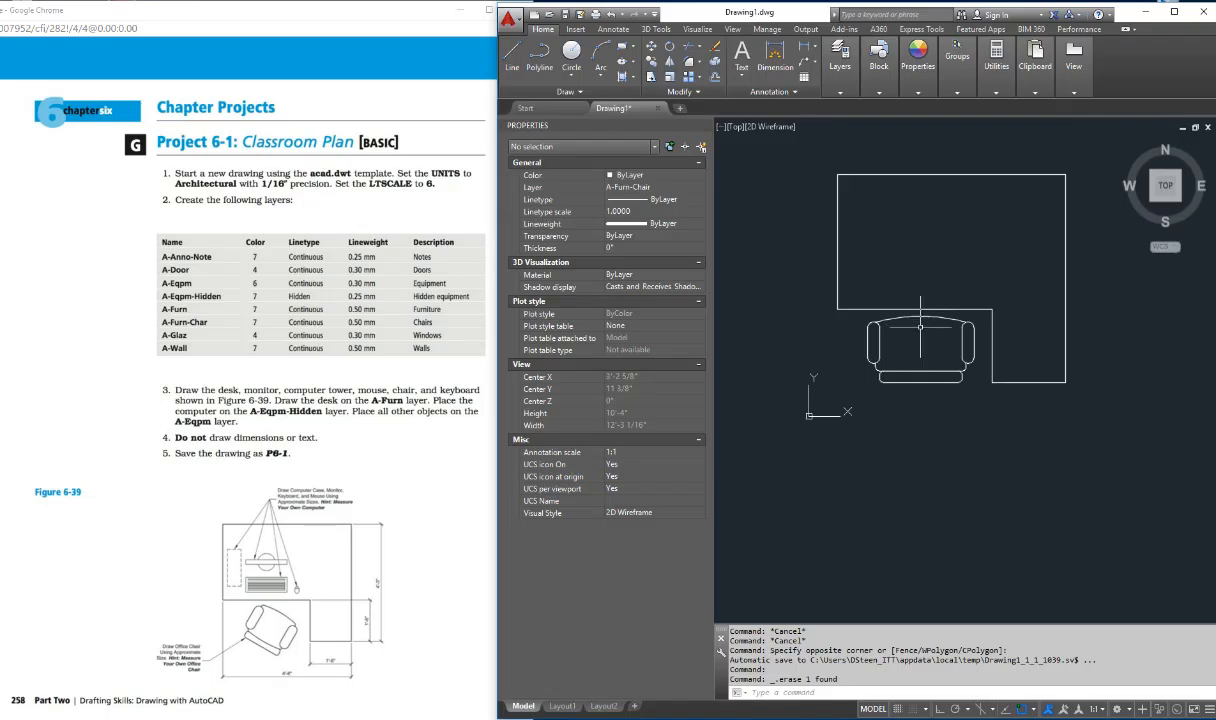
key("Escape")
key("Escape")
key("Escape")
key("Escape")
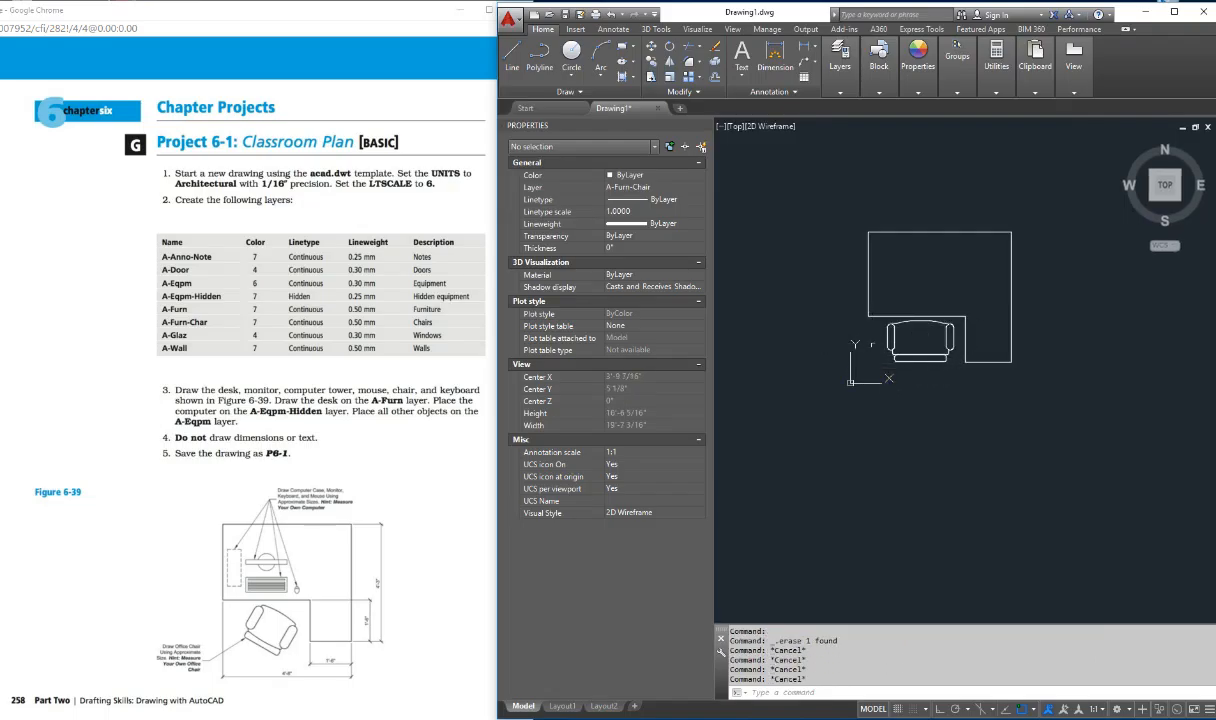
type("m")
key("Return")
left_click(883, 302)
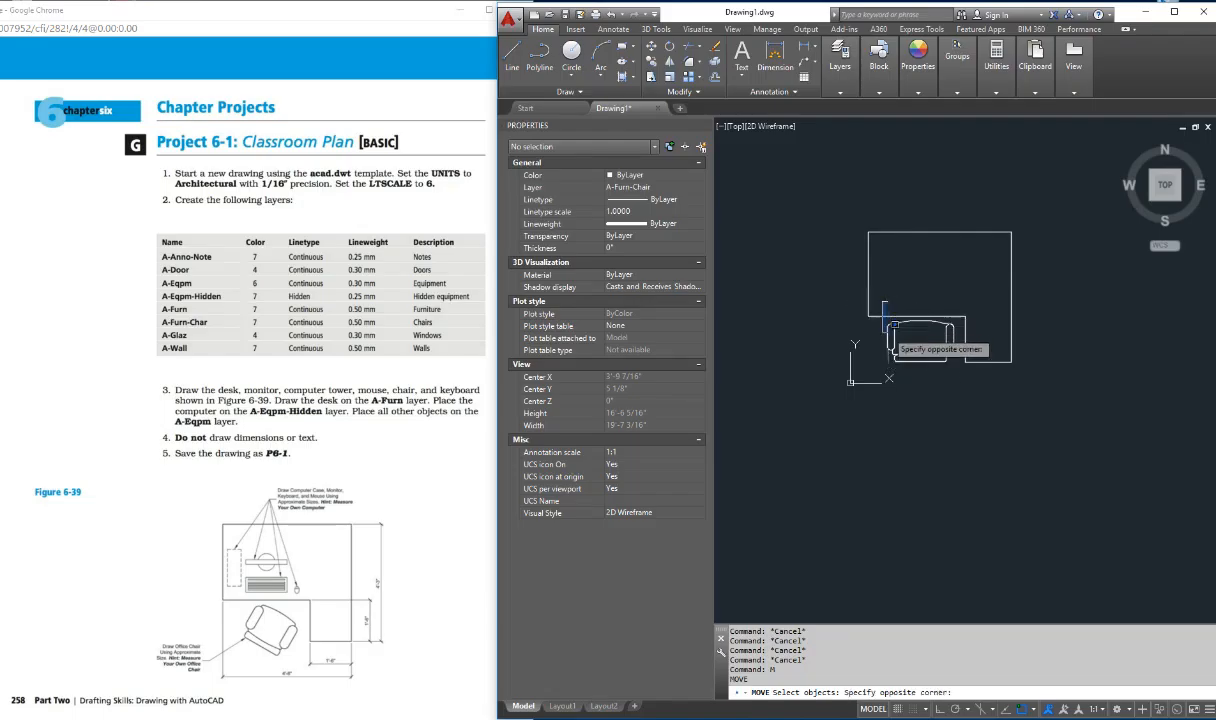
key("Escape")
key("Escape")
key("Escape")
type("mo")
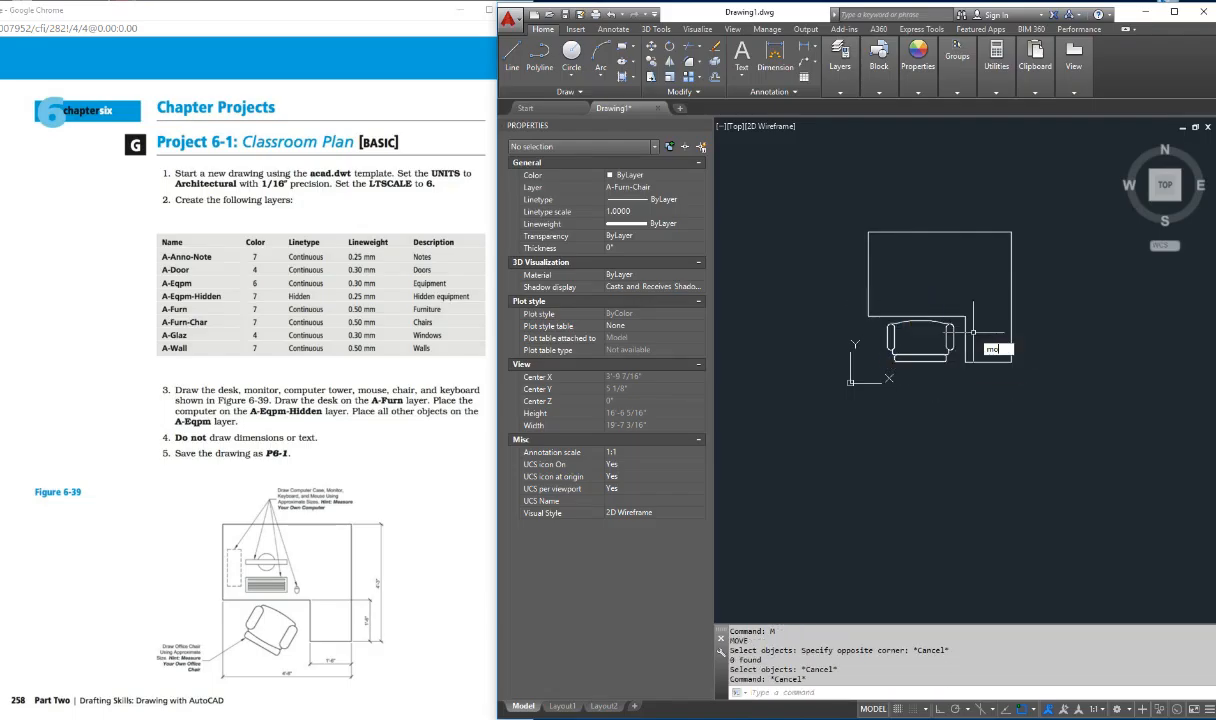
type("ve")
key("Return")
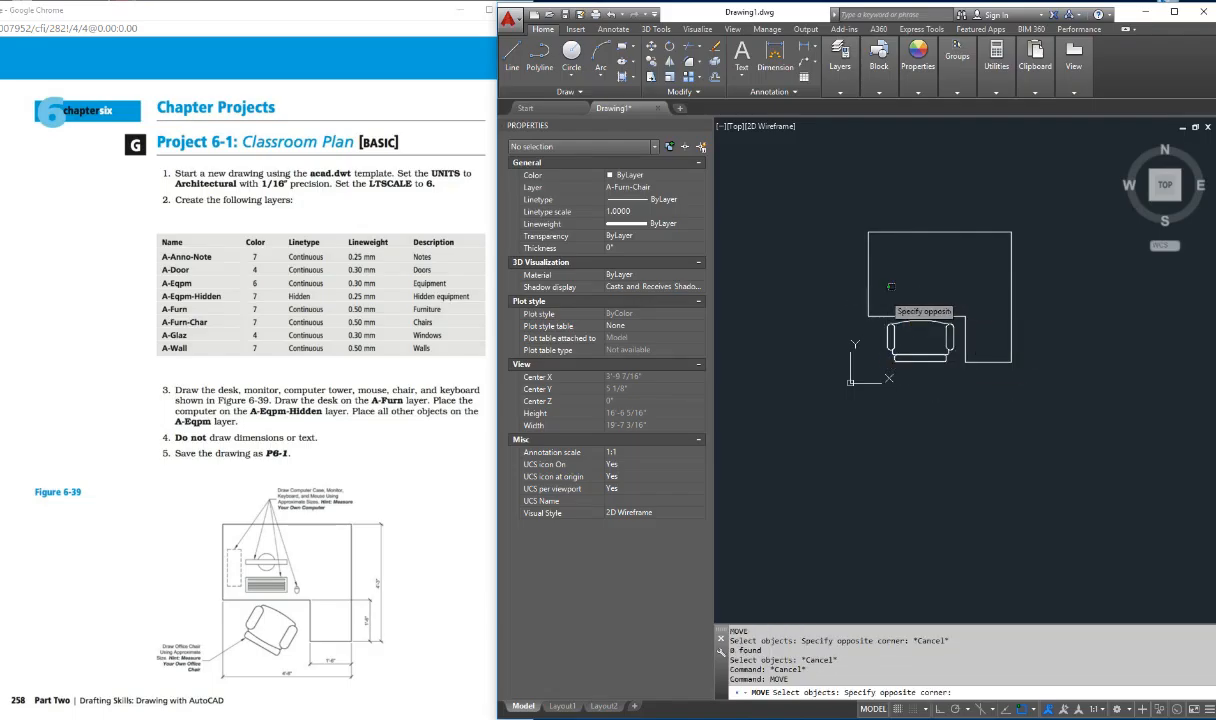
left_click(884, 294)
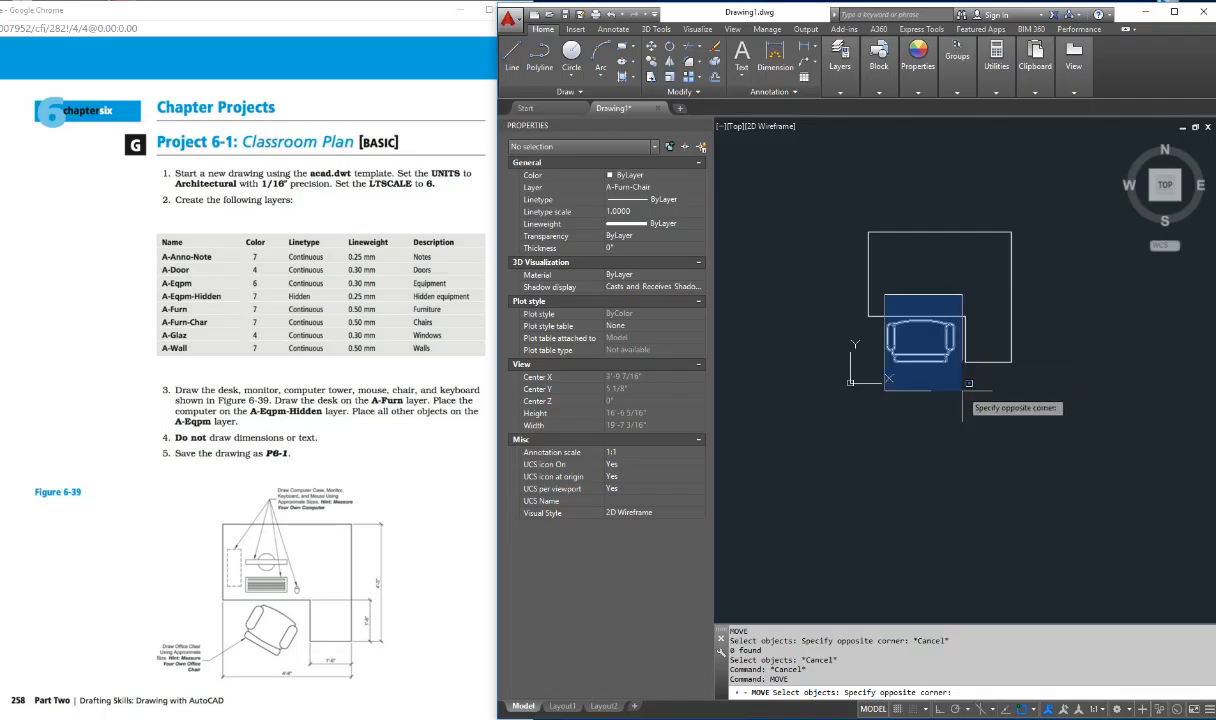
left_click(968, 383)
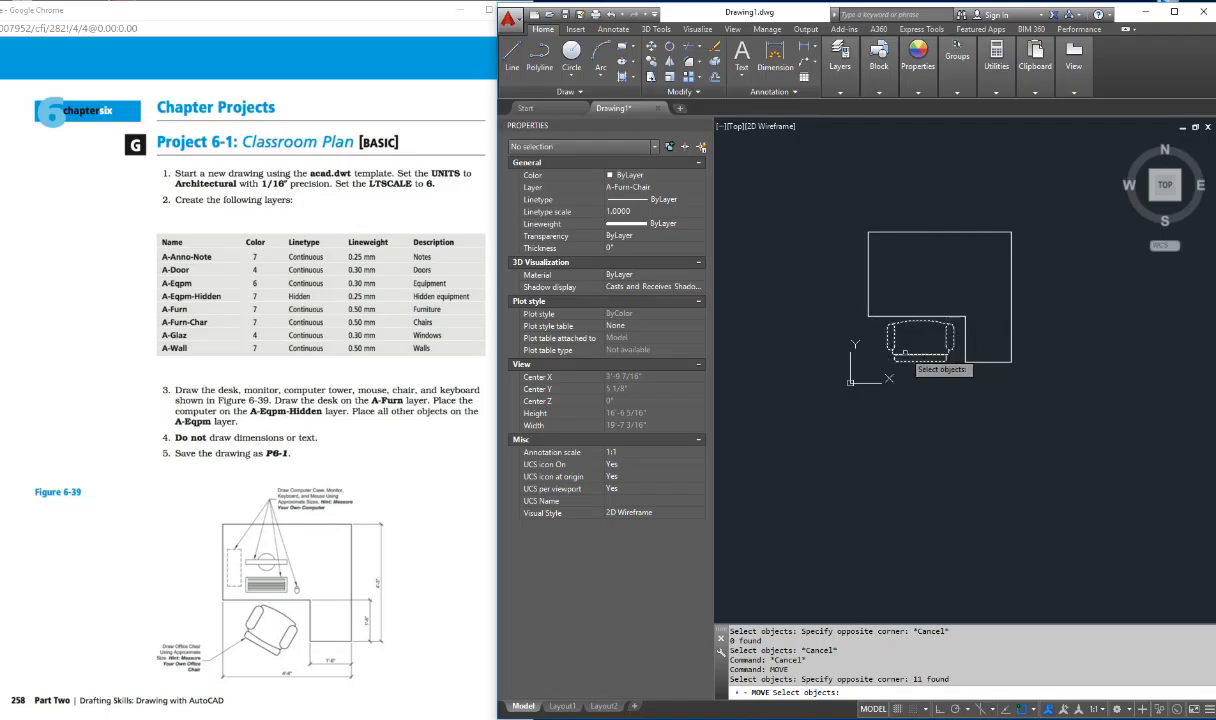
key("Escape")
key("Return")
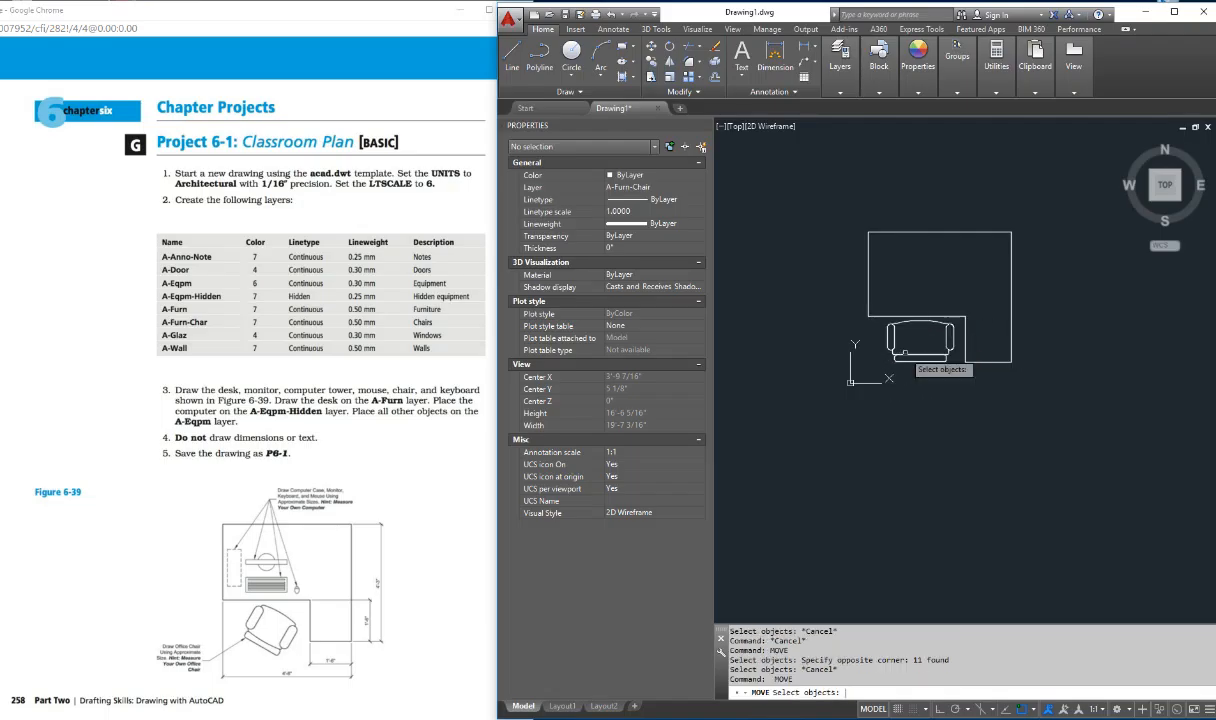
left_click(961, 277)
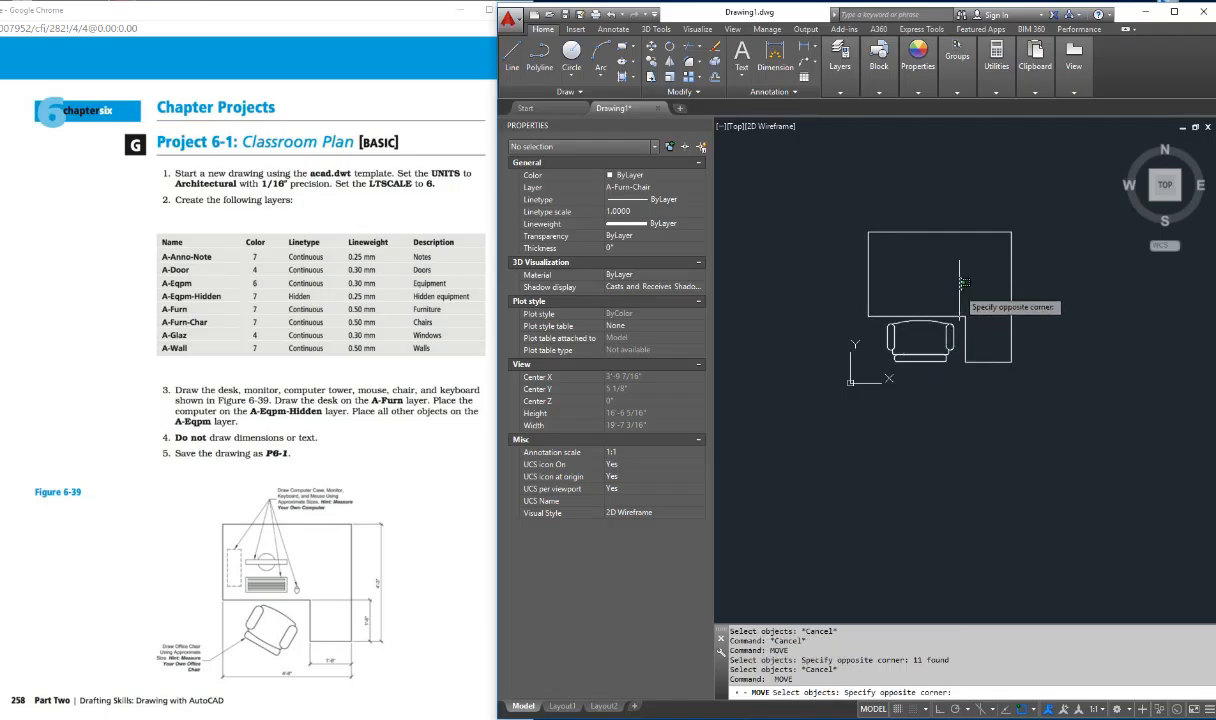
left_click(874, 384)
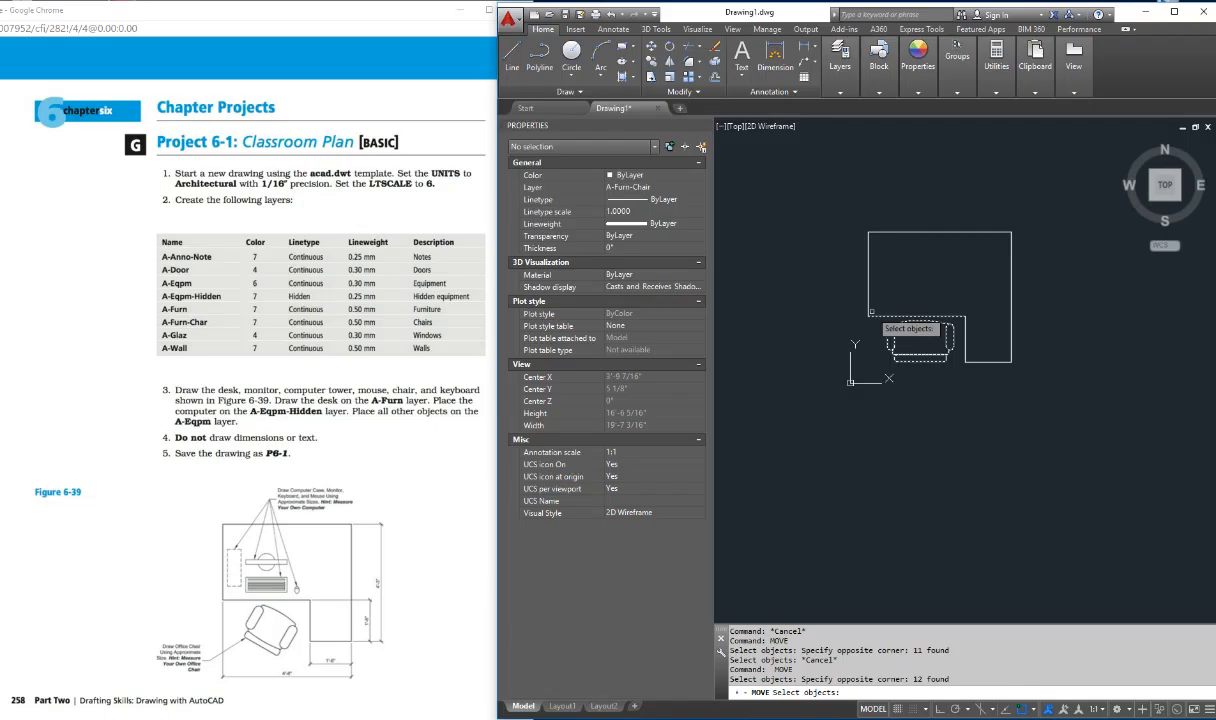
key("Return")
key("Escape")
key("Escape")
Step: Move the entire chair, without the desk, down and slightly left to leave a gap below the desk edge
key("Return")
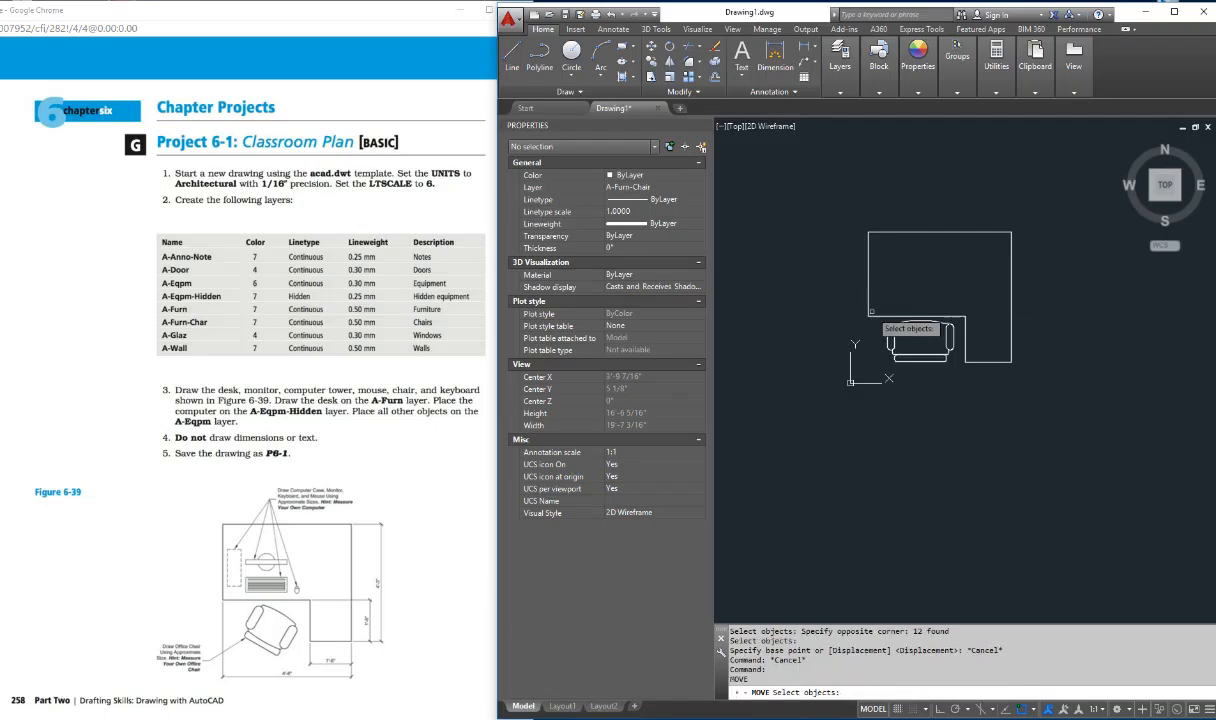
left_click(879, 287)
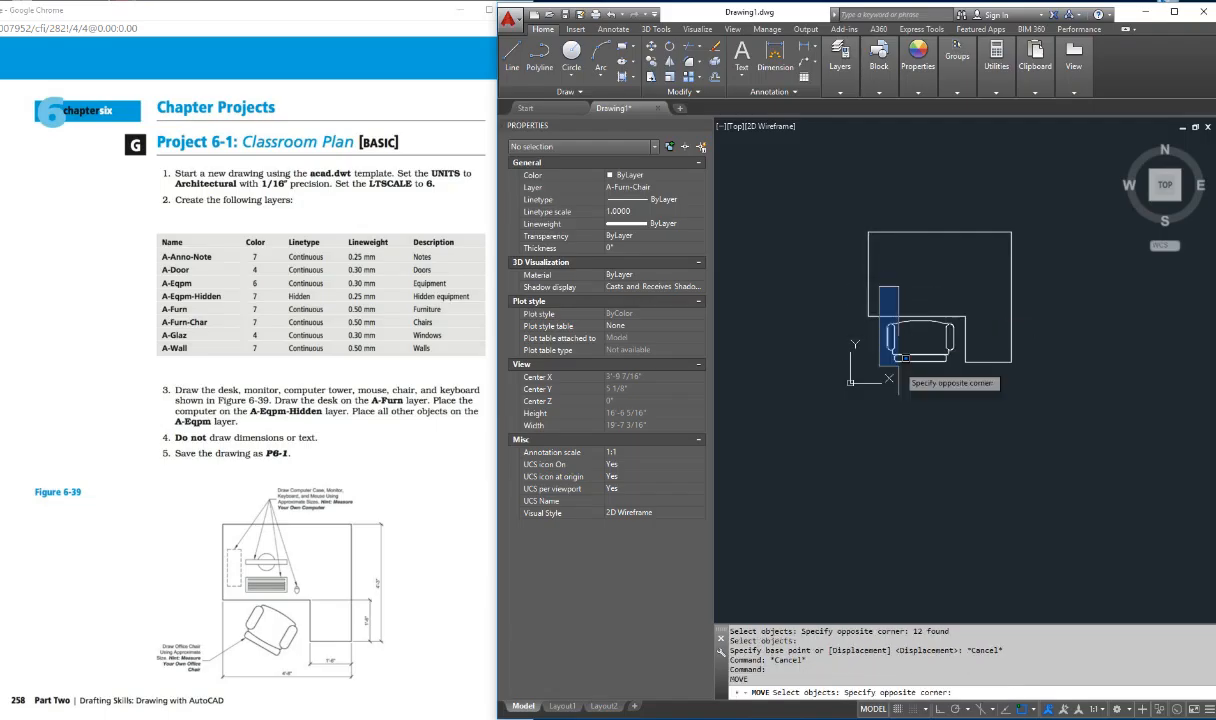
left_click(968, 399)
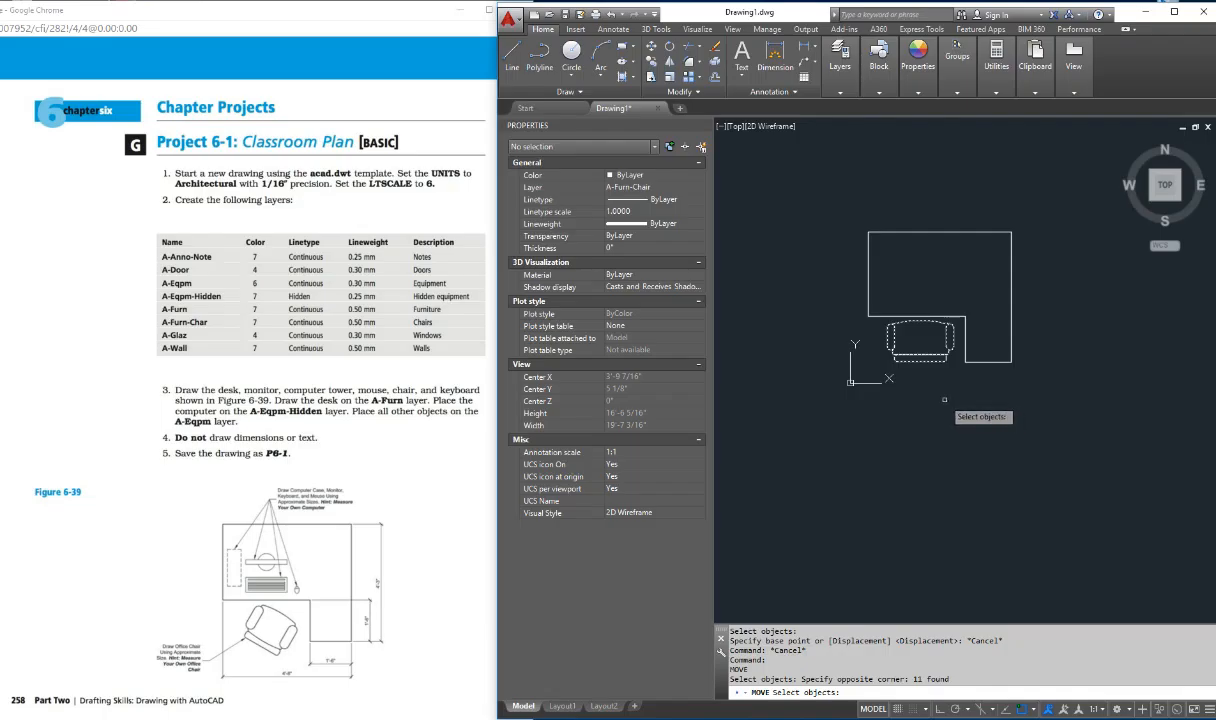
key("Return")
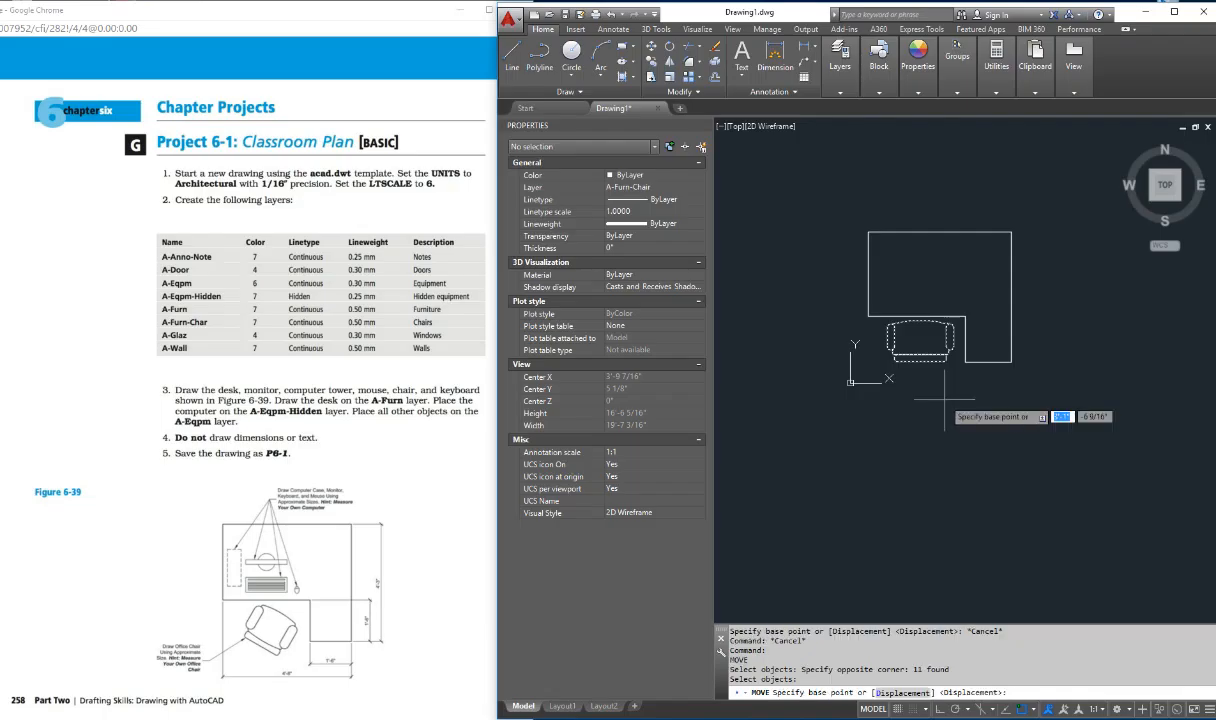
left_click(924, 361)
left_click(915, 378)
key("Escape")
key("Escape")
key("Escape")
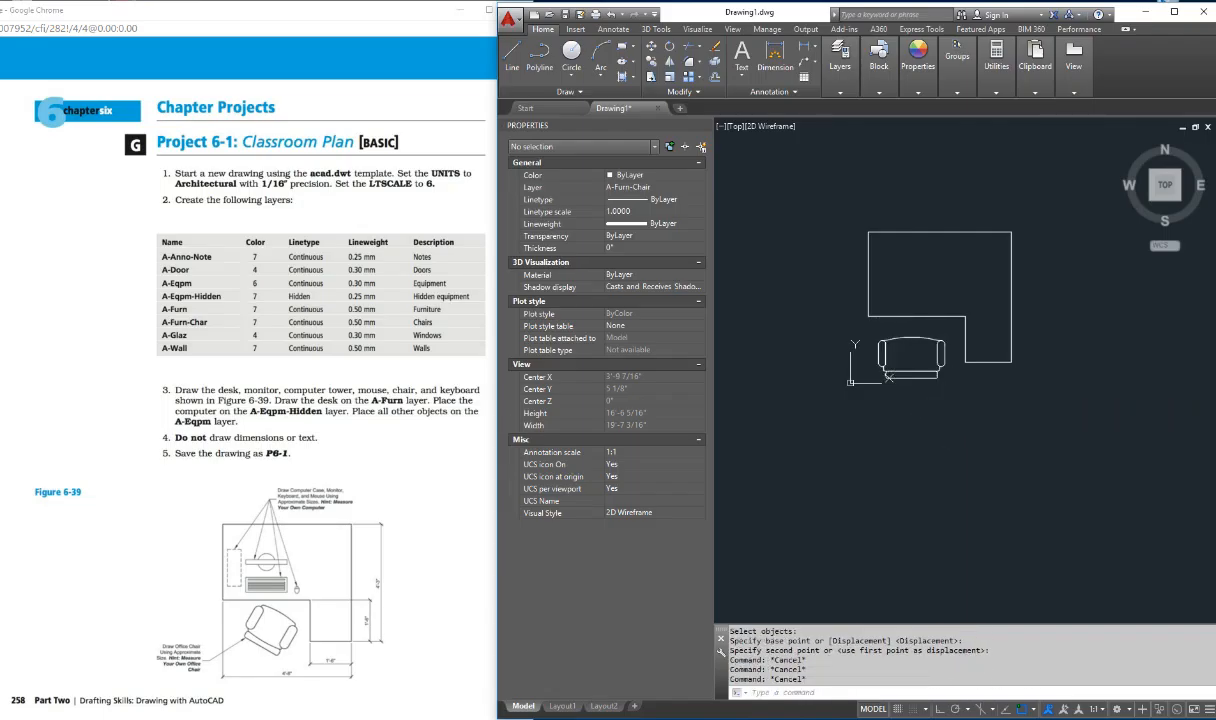
key("Escape")
key("Escape")
key("Escape")
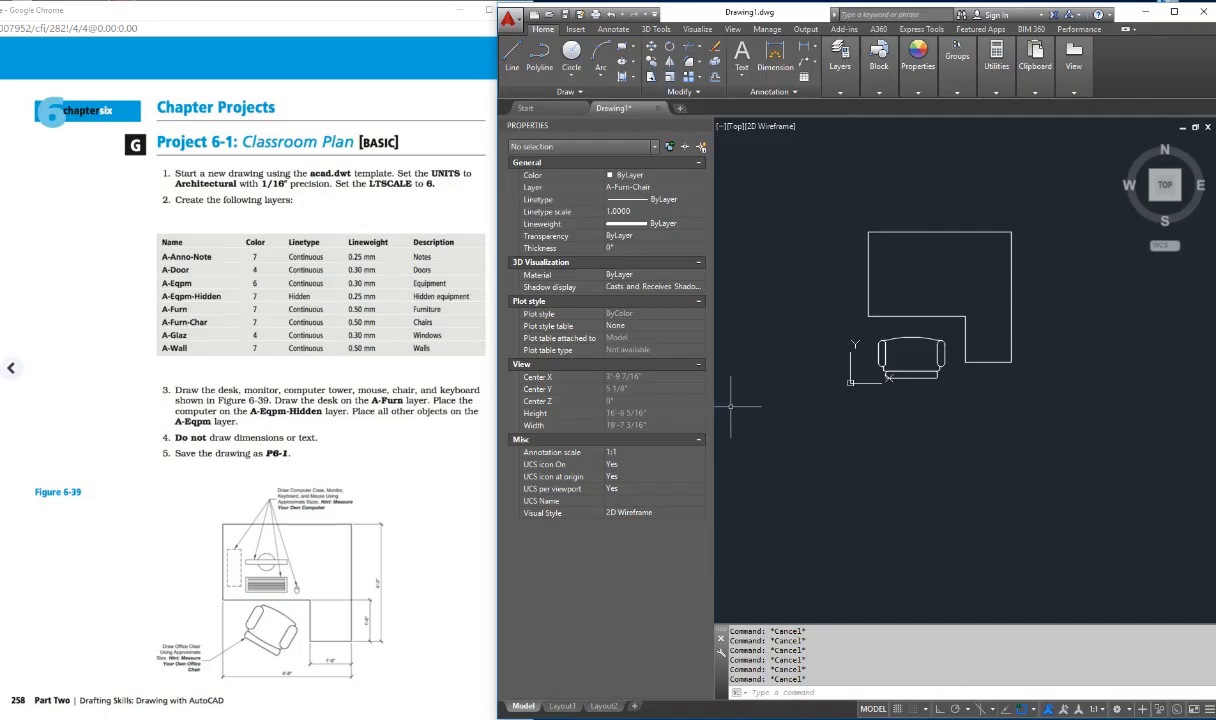
Step: Rotate the entire chair slightly clockwise about a point near the seat's center, as in Figure 6-39
type("rotate")
key("Return")
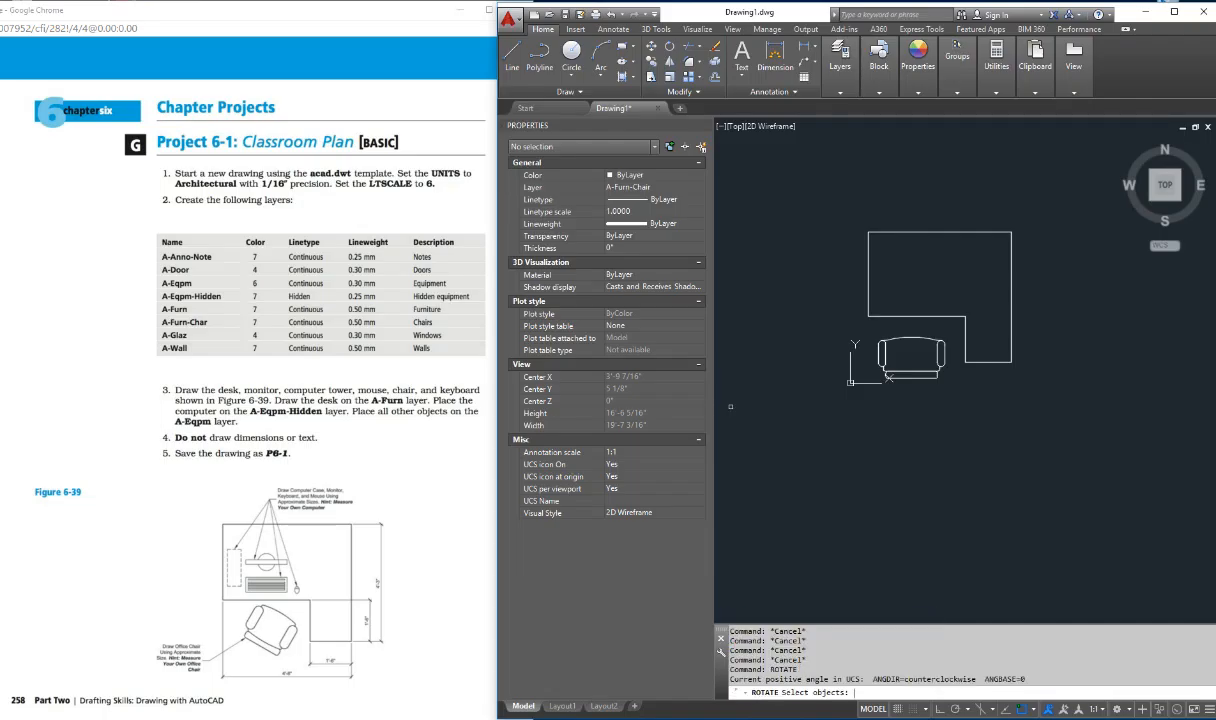
left_click(943, 316)
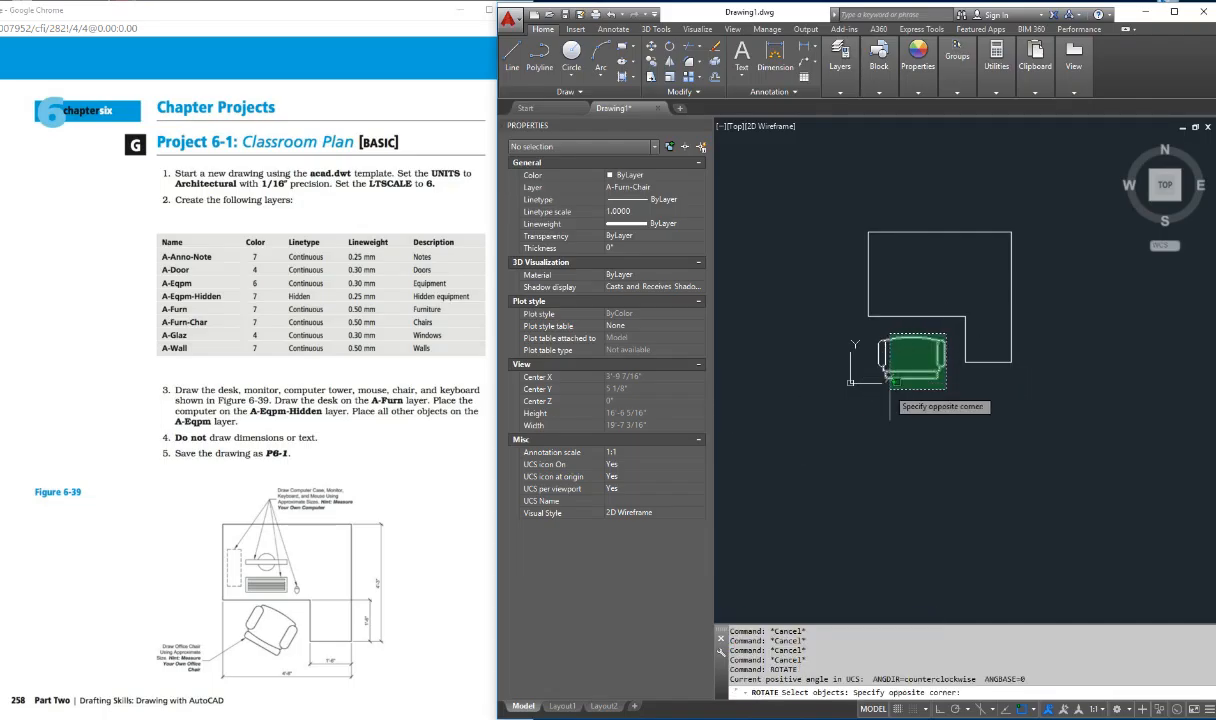
left_click(773, 406)
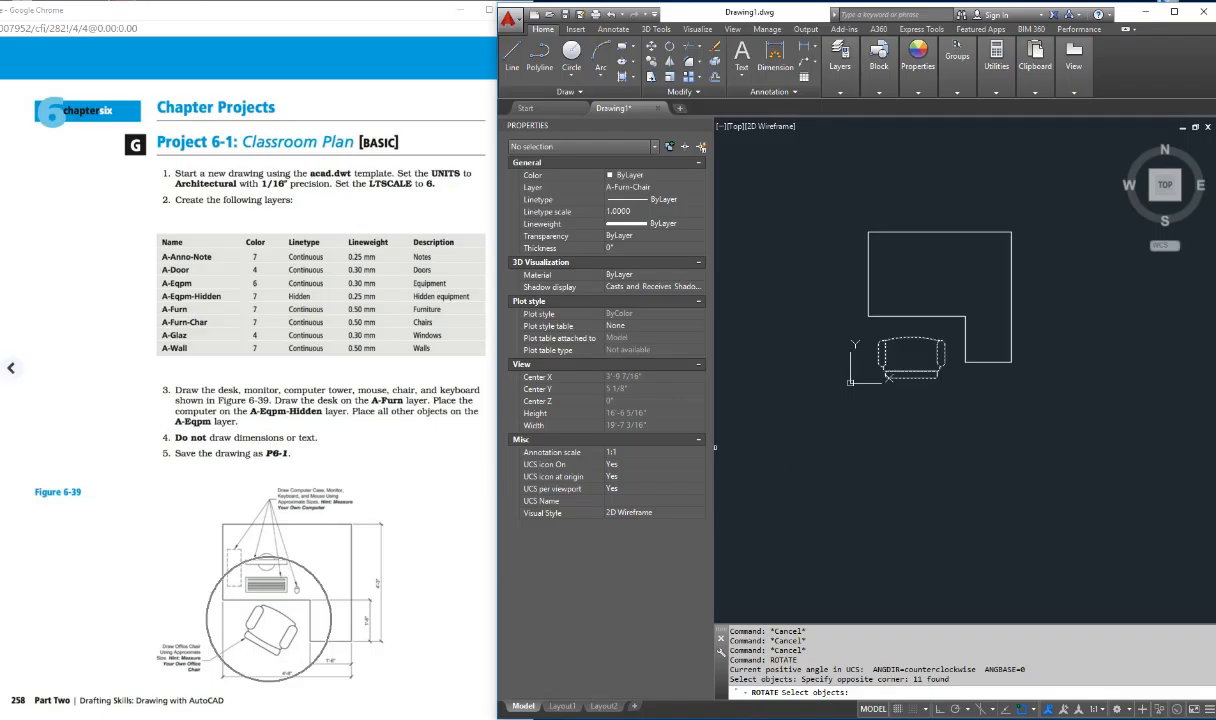
key("Return")
left_click(912, 354)
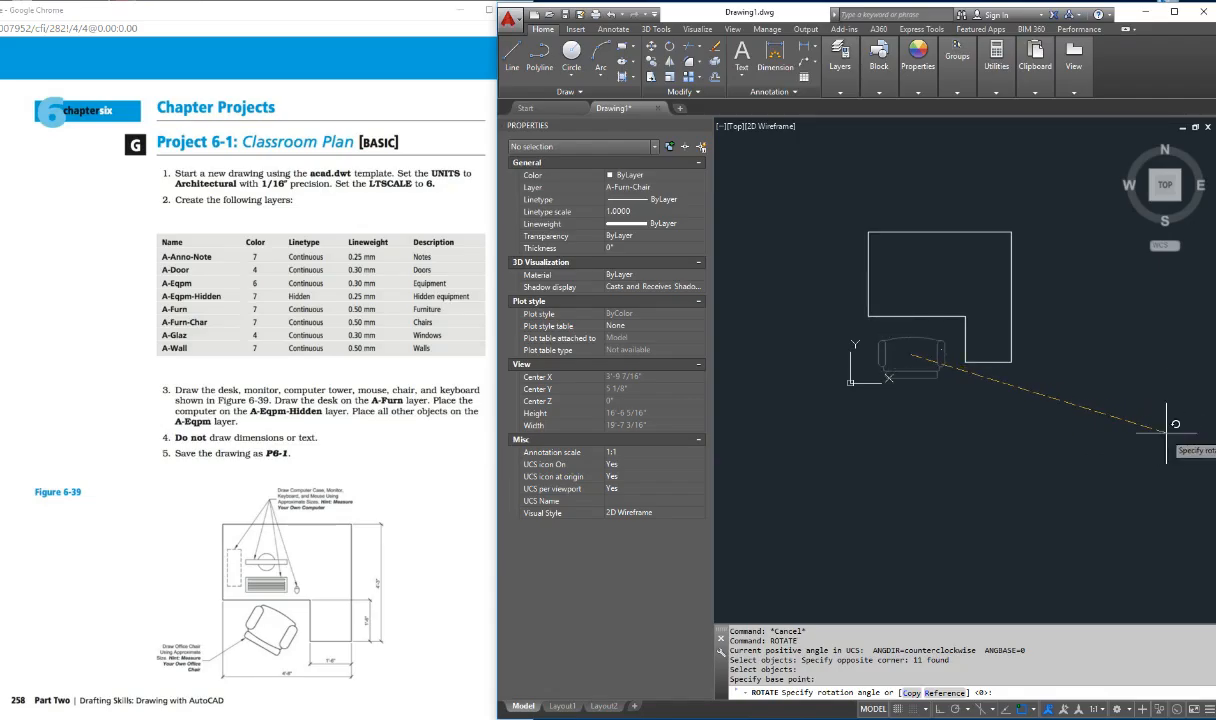
left_click(1104, 425)
key("Escape")
key("Escape")
key("Escape")
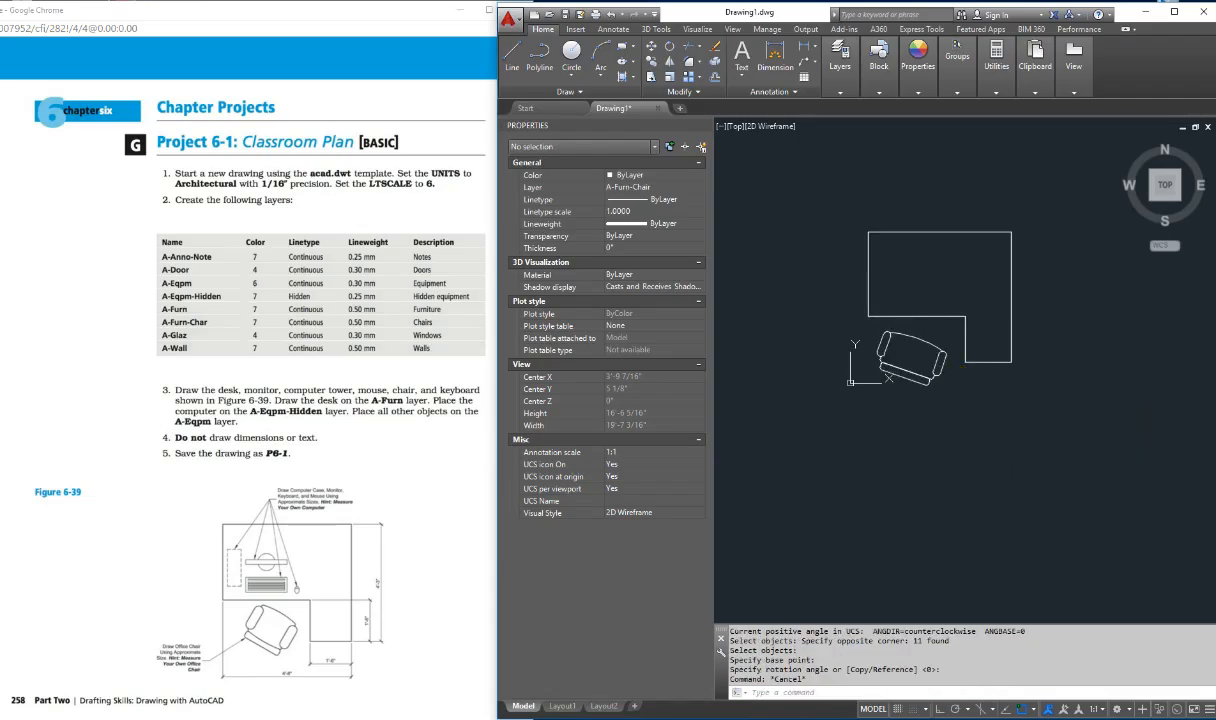
type("m")
key("Return")
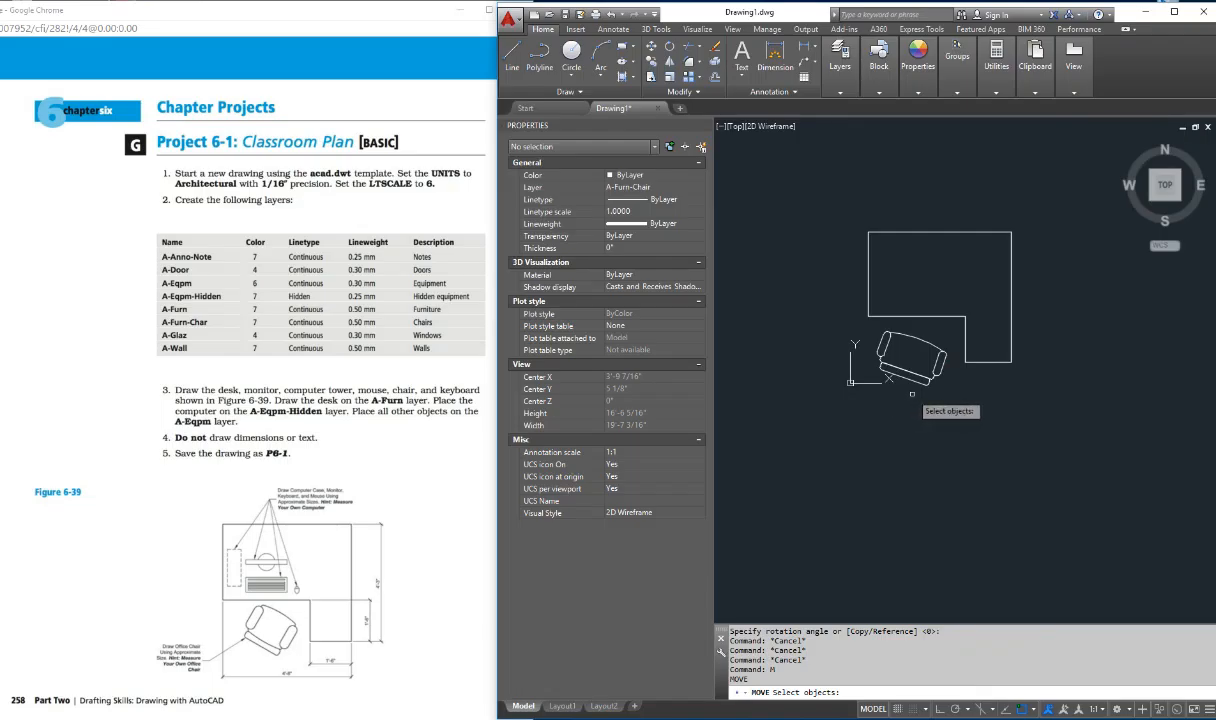
key("Escape")
key("Escape")
key("Escape")
key("Escape")
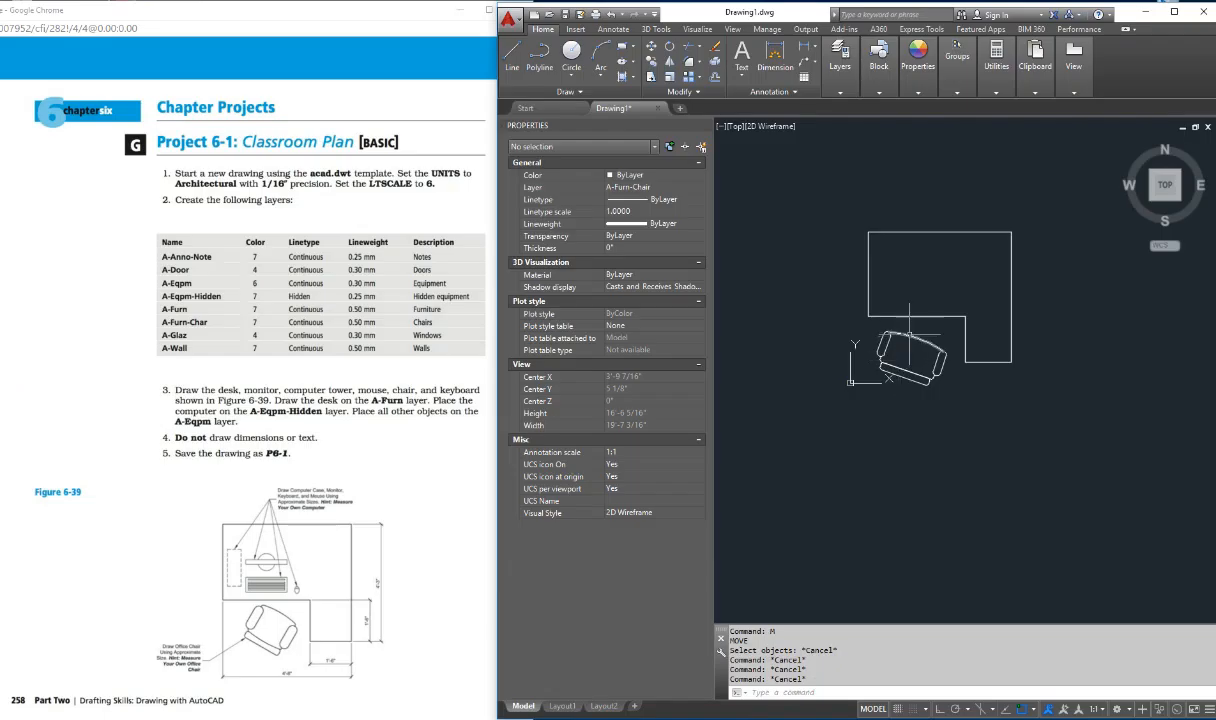
Step: Check the properties and layer of the chair seat's upper arc
left_click(905, 335)
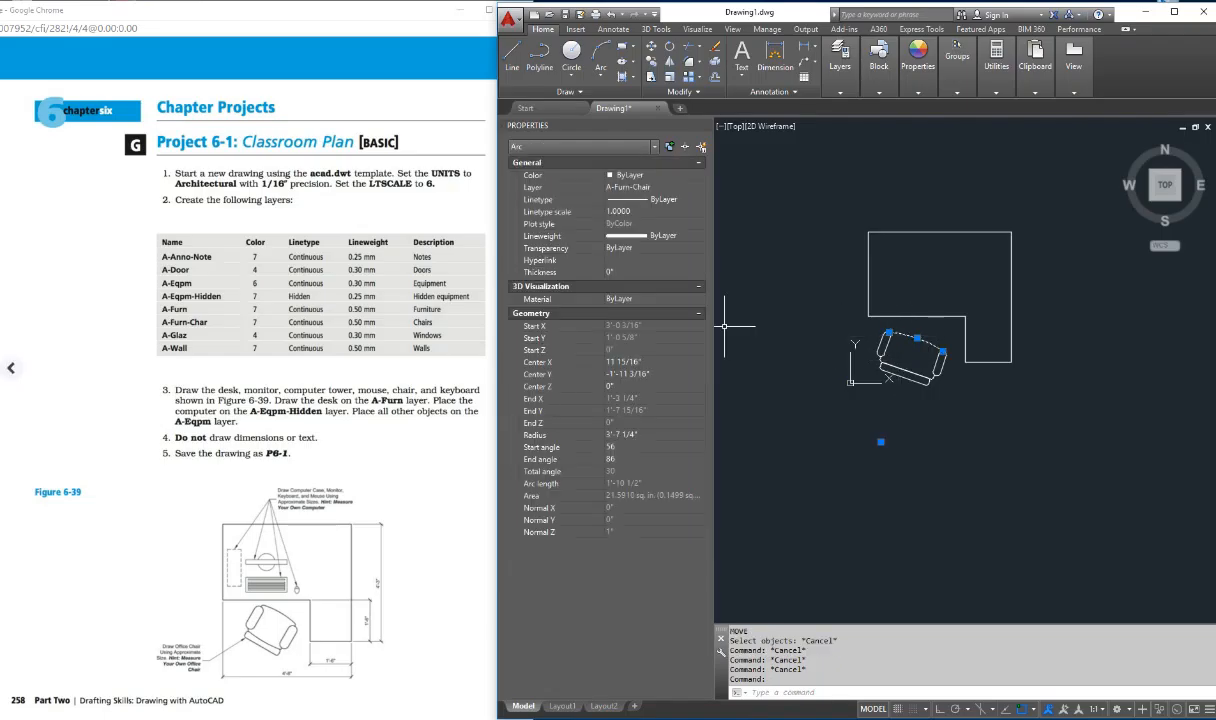
key("Escape")
key("Escape")
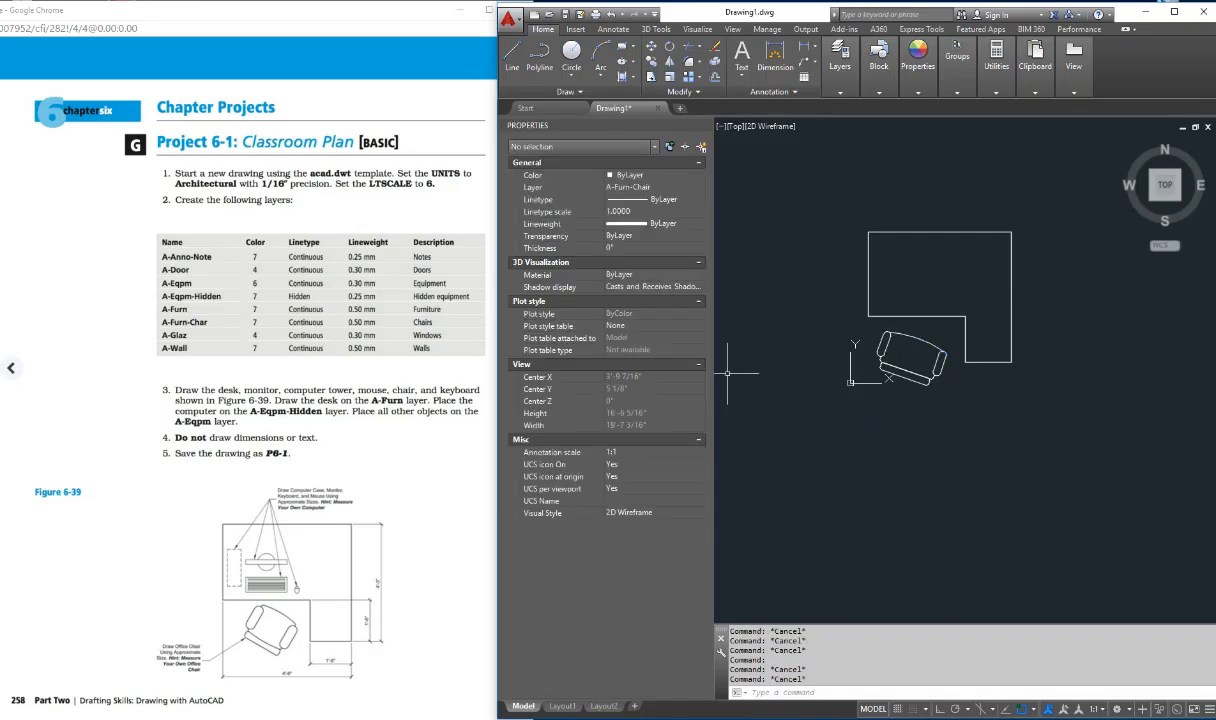
key("Escape")
key("Escape")
key("ctrl")
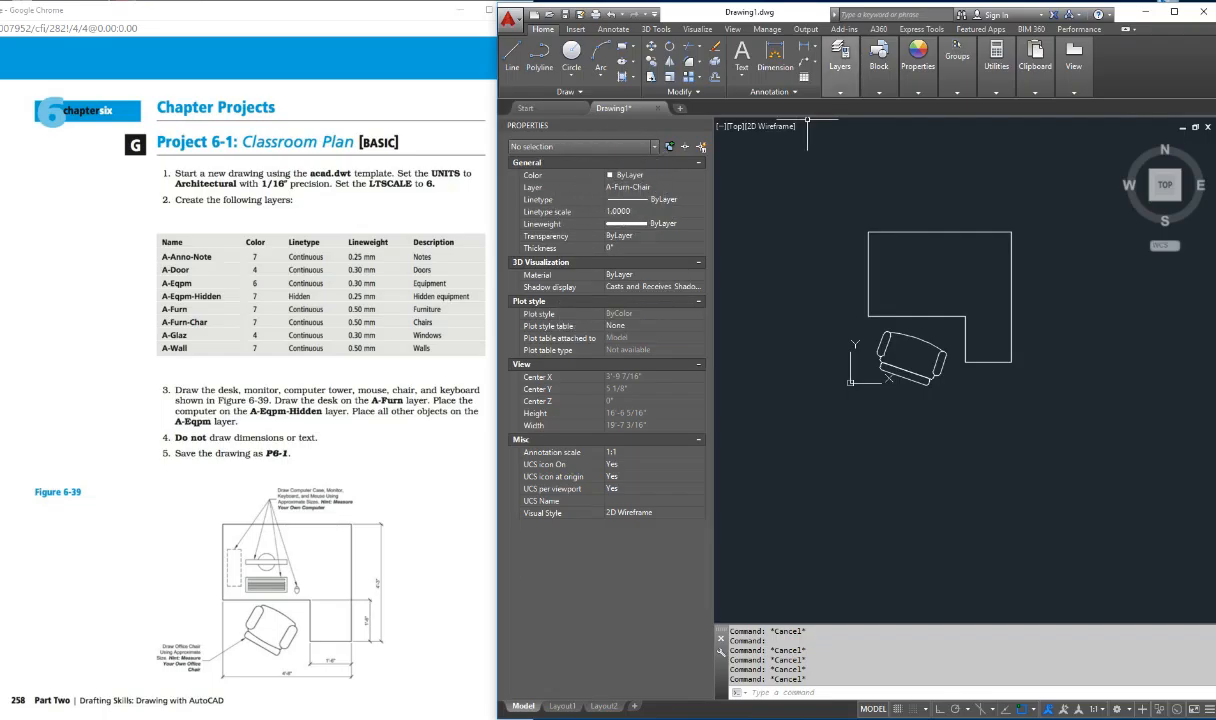
left_click(840, 62)
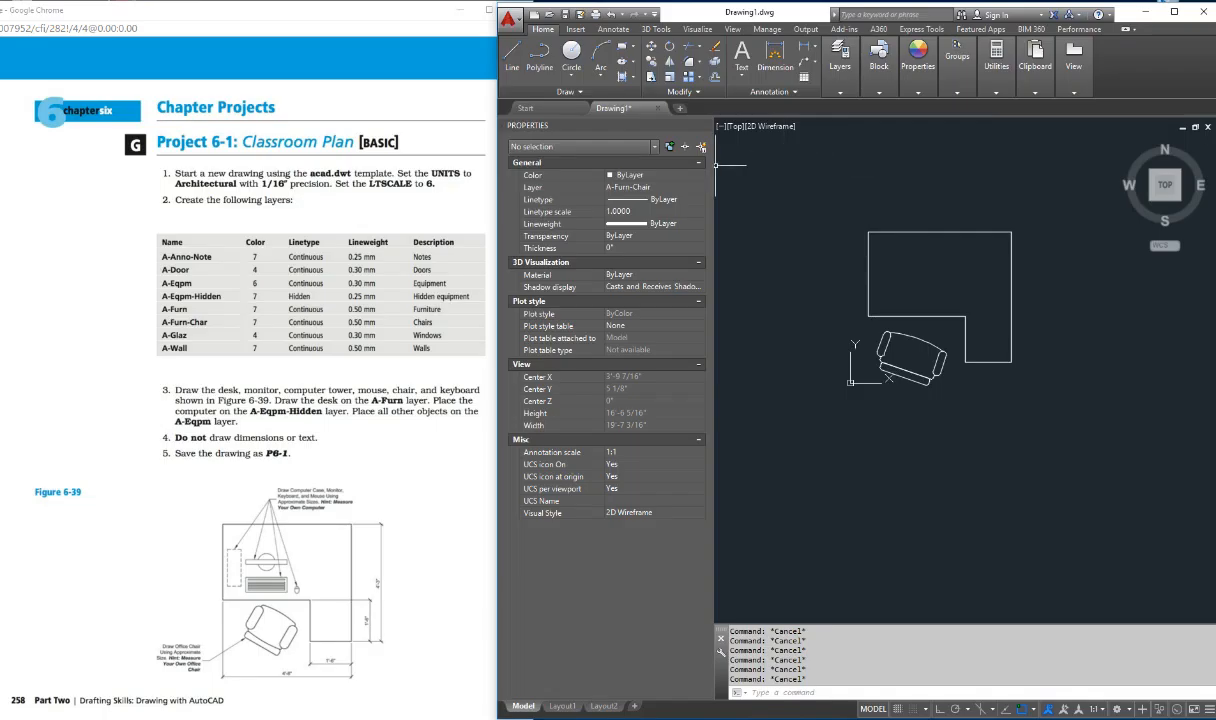
Step: Draw an upright rectangle for the computer case inside the desk near its left edge, as in Figure 6-39
type("rec")
key("Return")
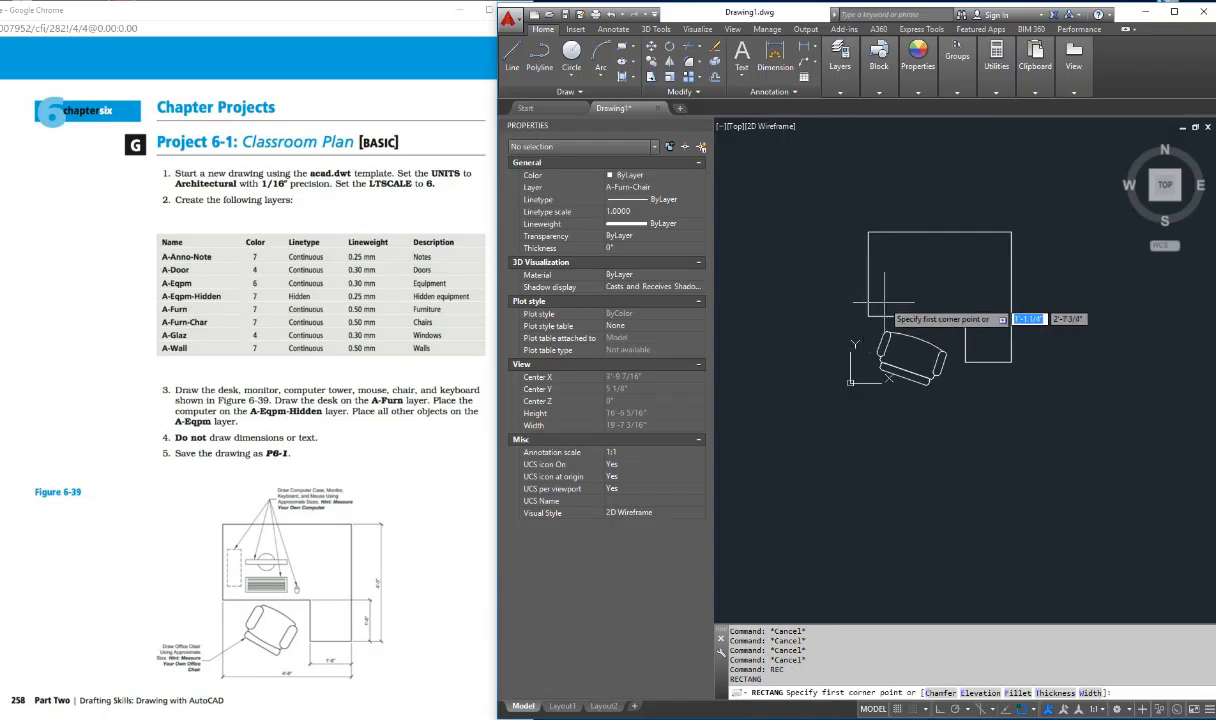
left_click(877, 306)
left_click(899, 259)
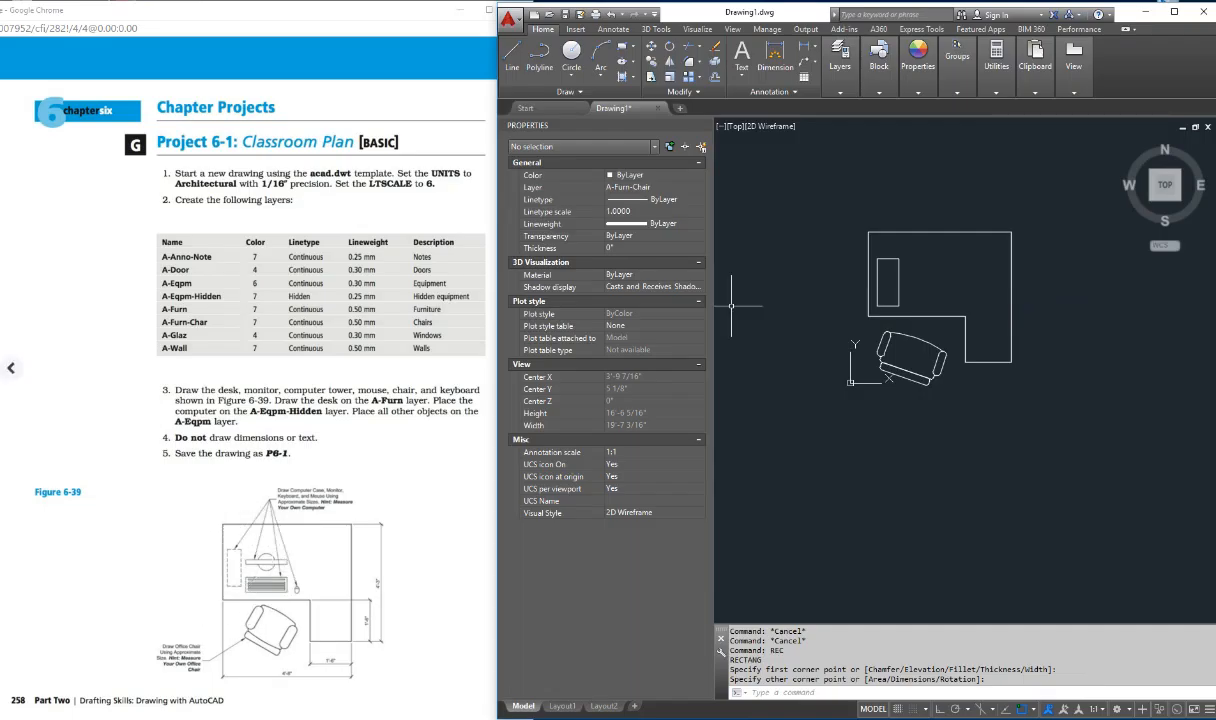
Step: Hide the Properties palette and reopen it with the PROPERTIES command
left_click(877, 265)
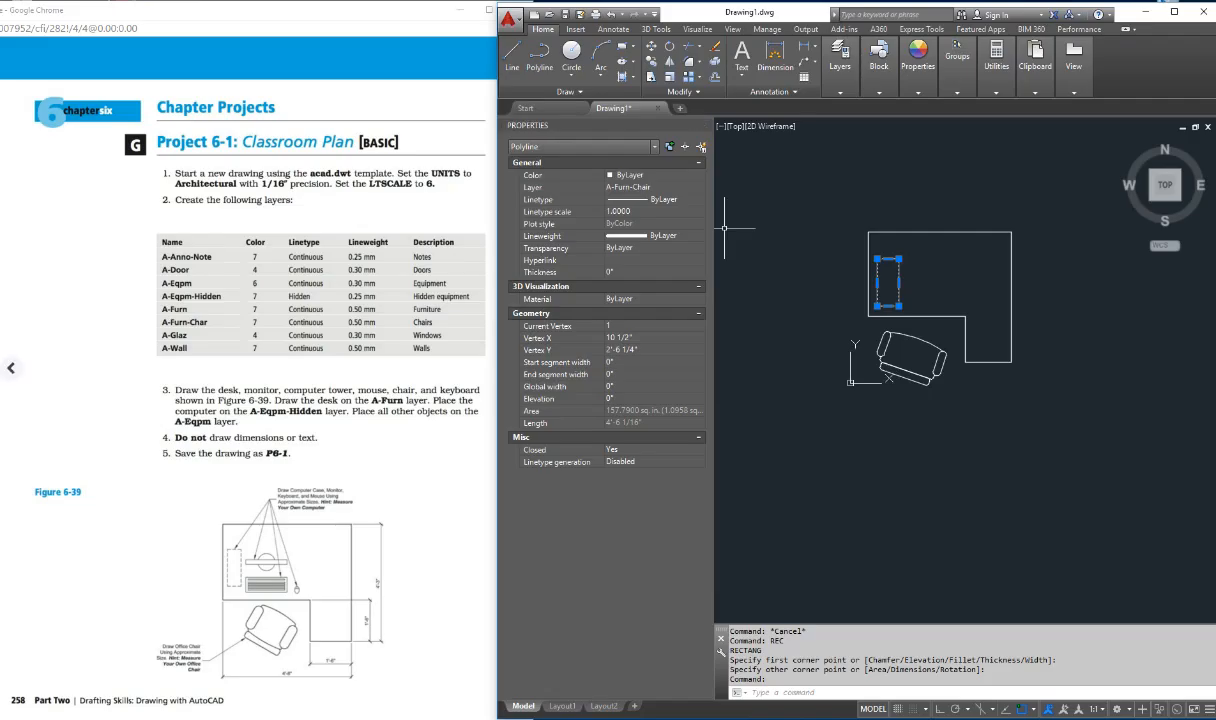
key("Escape")
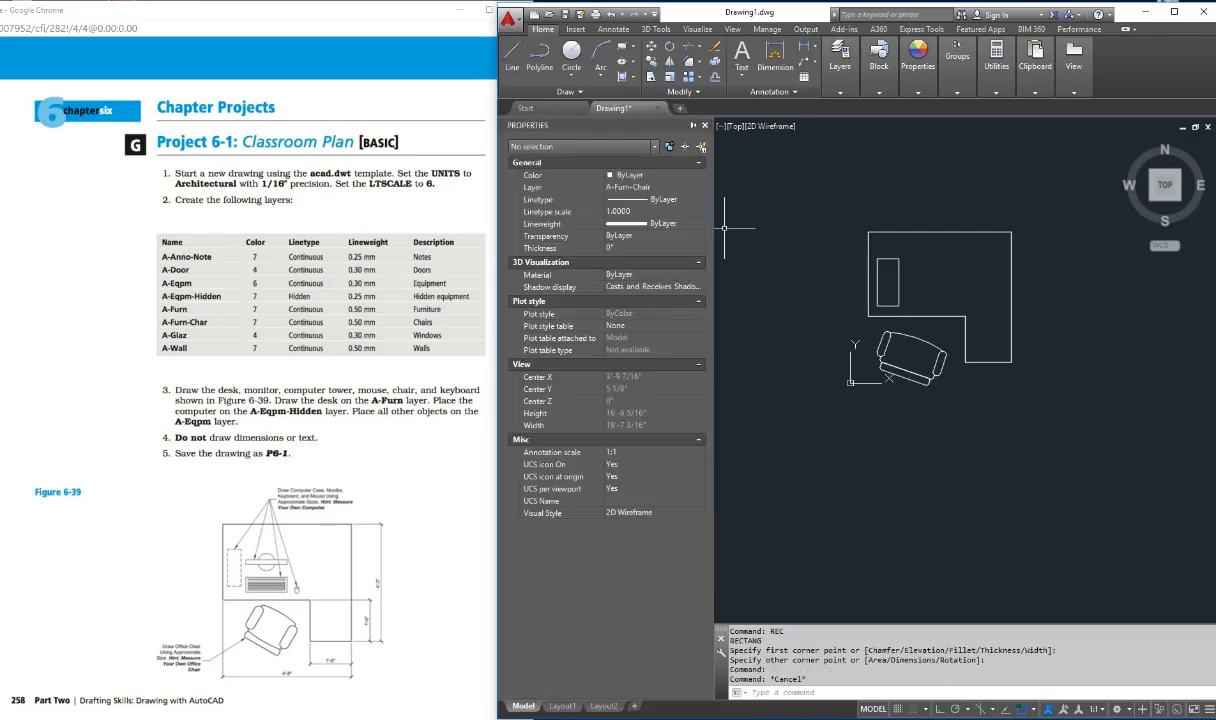
key("ctrl+1")
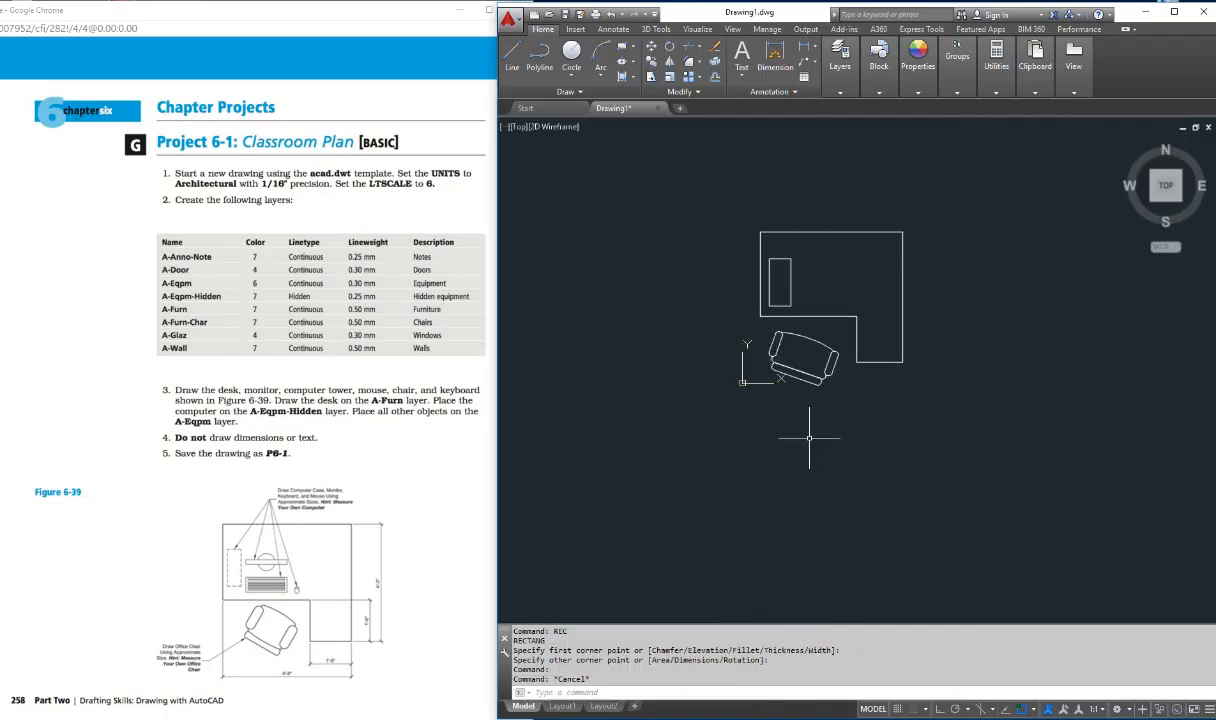
type("properties")
key("Return")
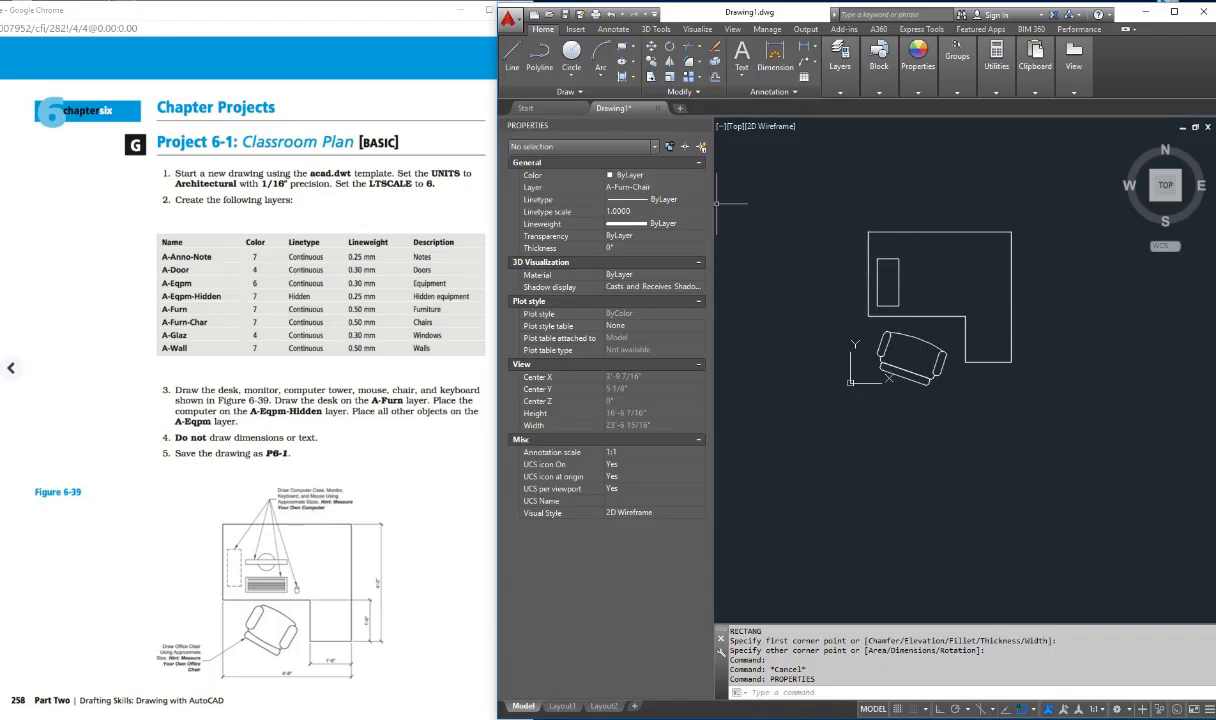
Step: Change the computer case rectangle's layer to A-Eqpm-Hidden in its properties
left_click(877, 282)
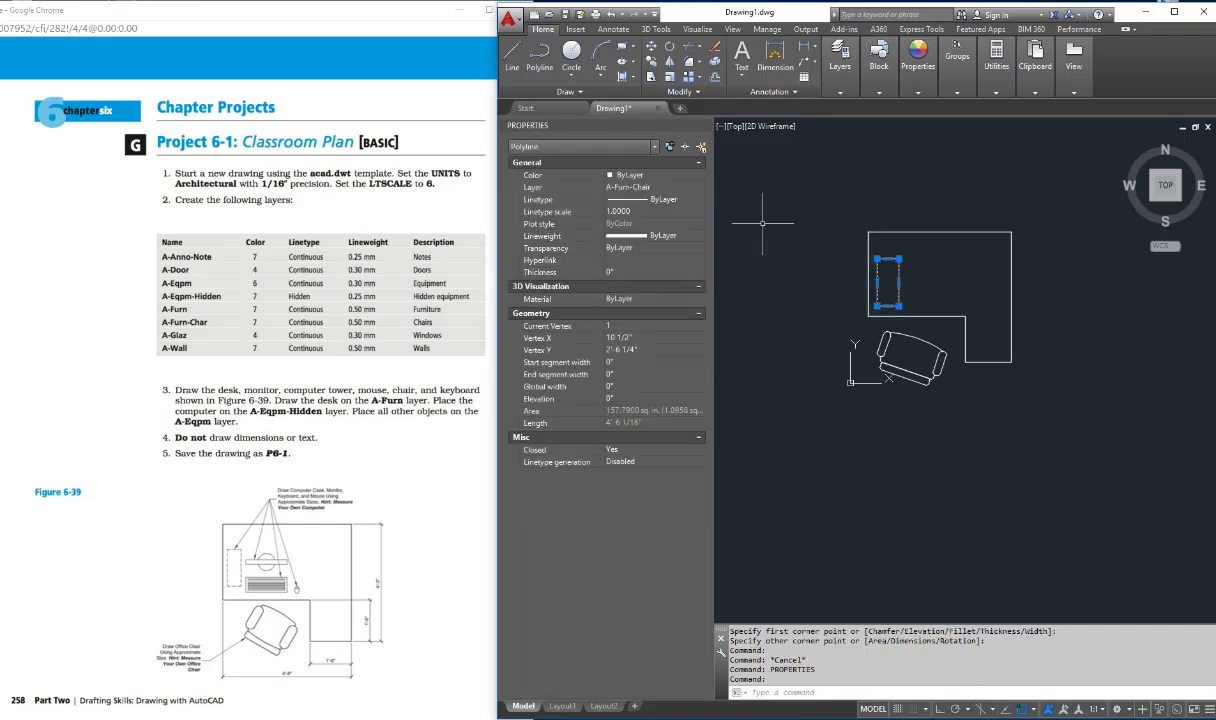
key("ctrl")
left_click(655, 187)
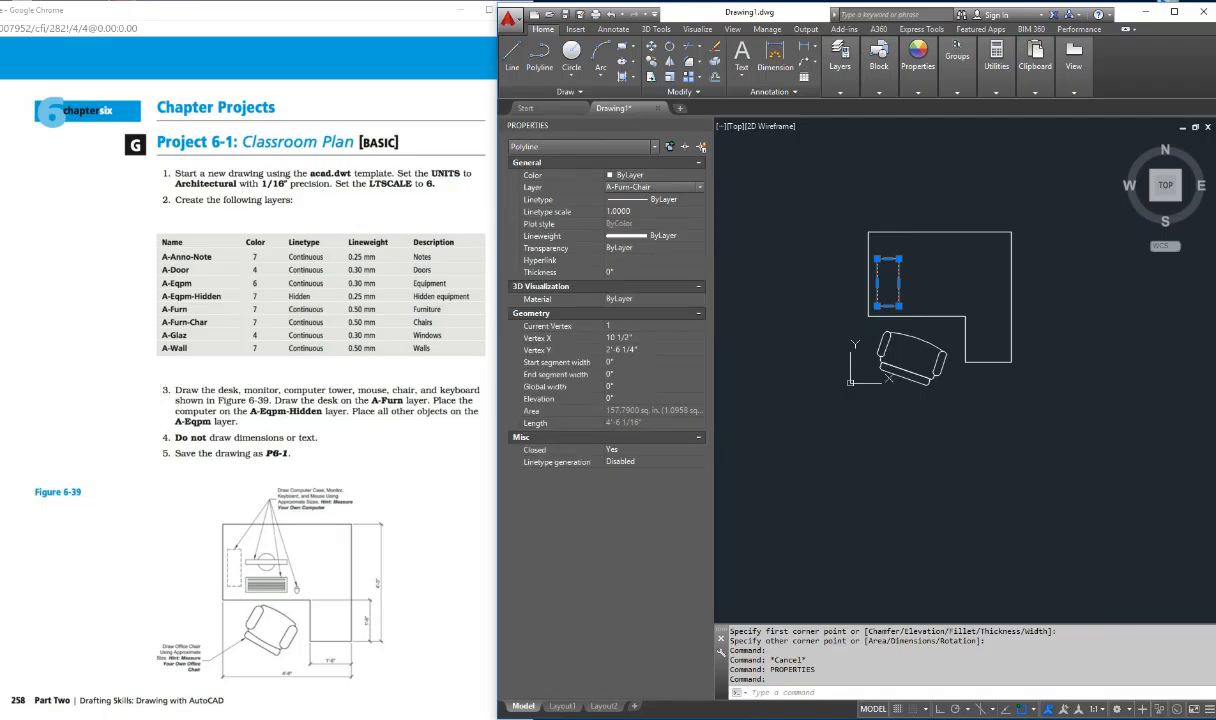
left_click(700, 187)
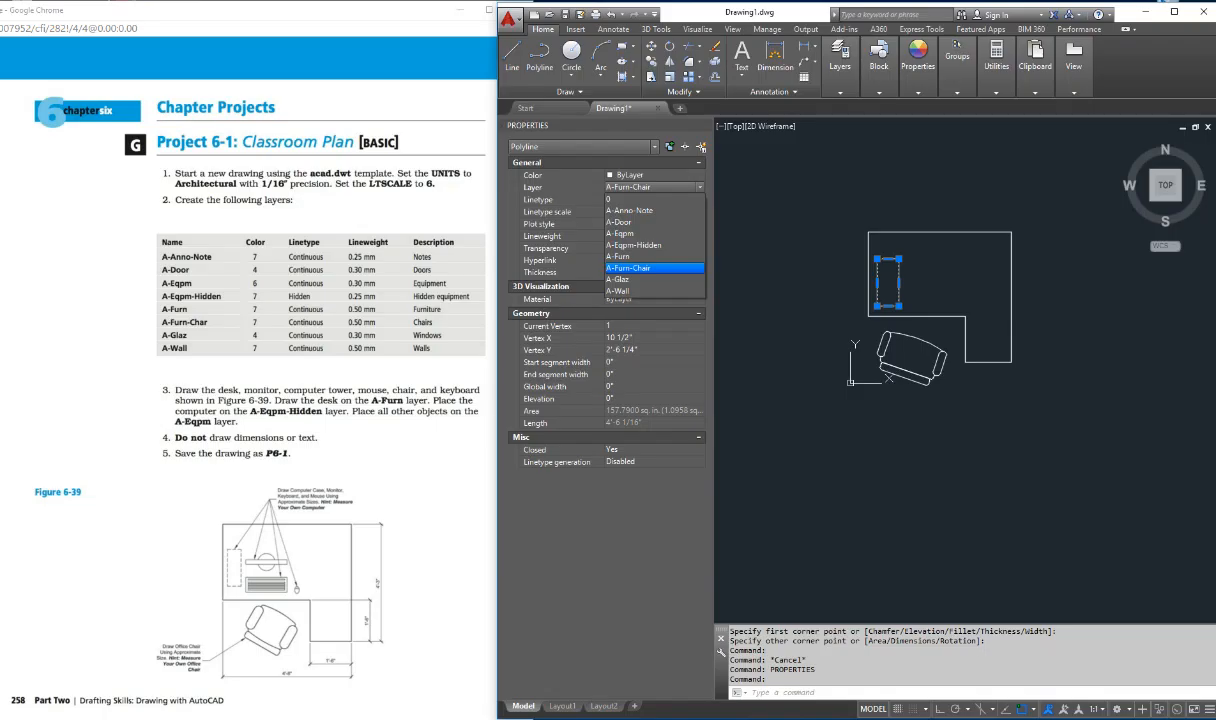
left_click(640, 245)
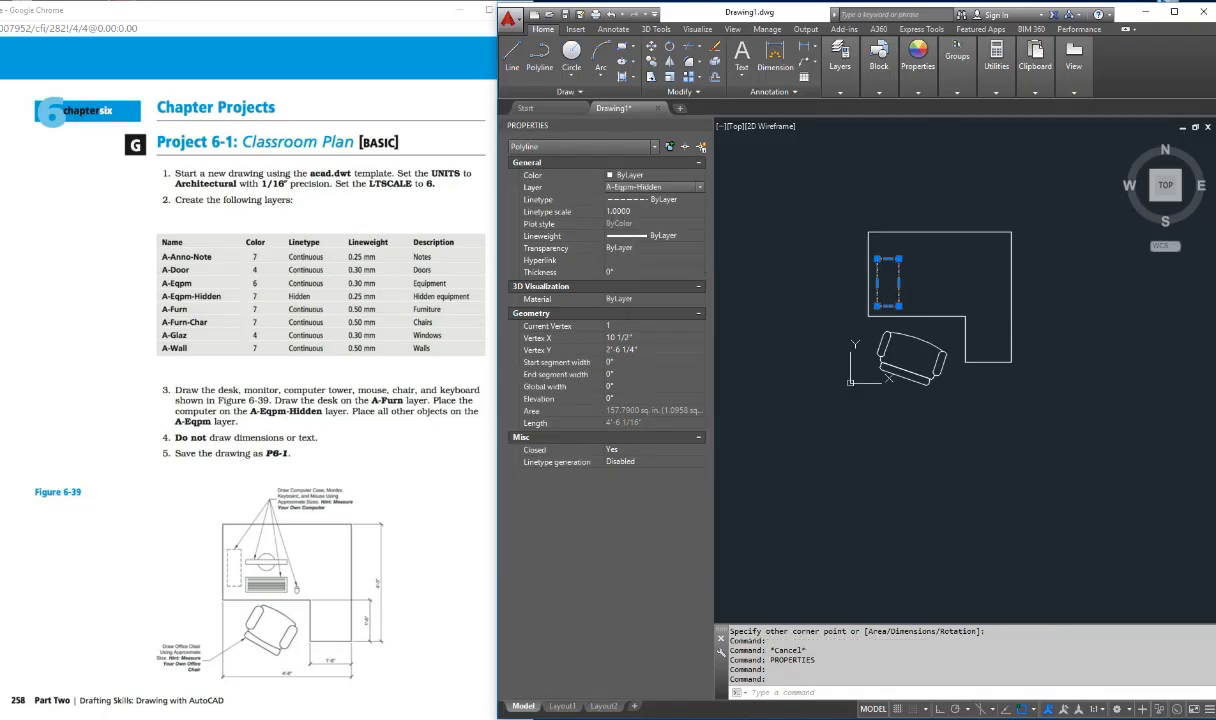
key("Escape")
key("Escape")
key("Escape")
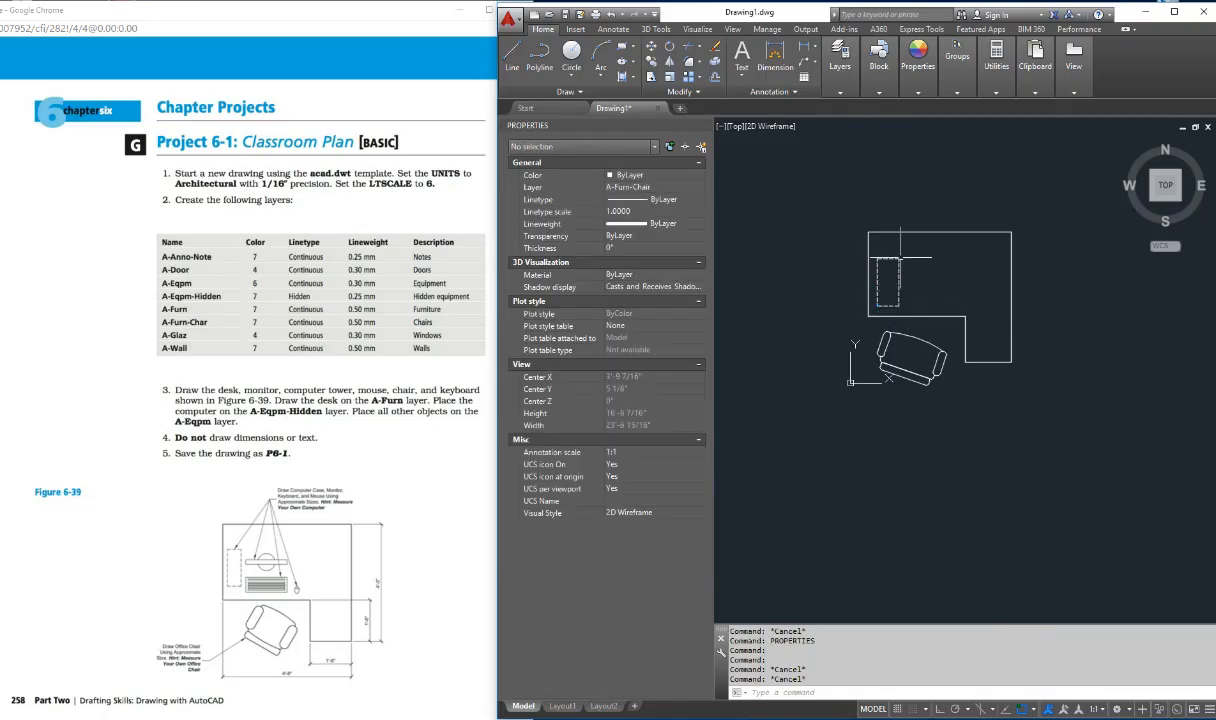
Step: Switch the computer case rectangle to the A-Eqpm layer and back to A-Eqpm-Hidden
scroll(898, 279, "up", 4)
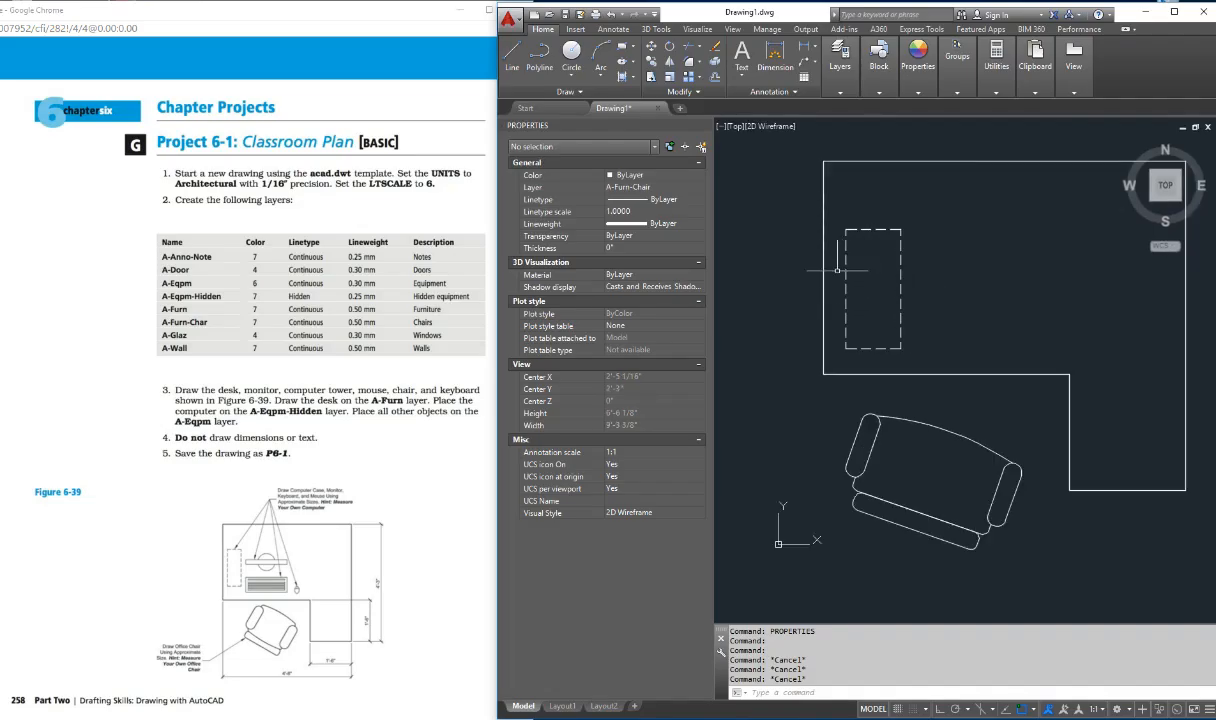
left_click(846, 245)
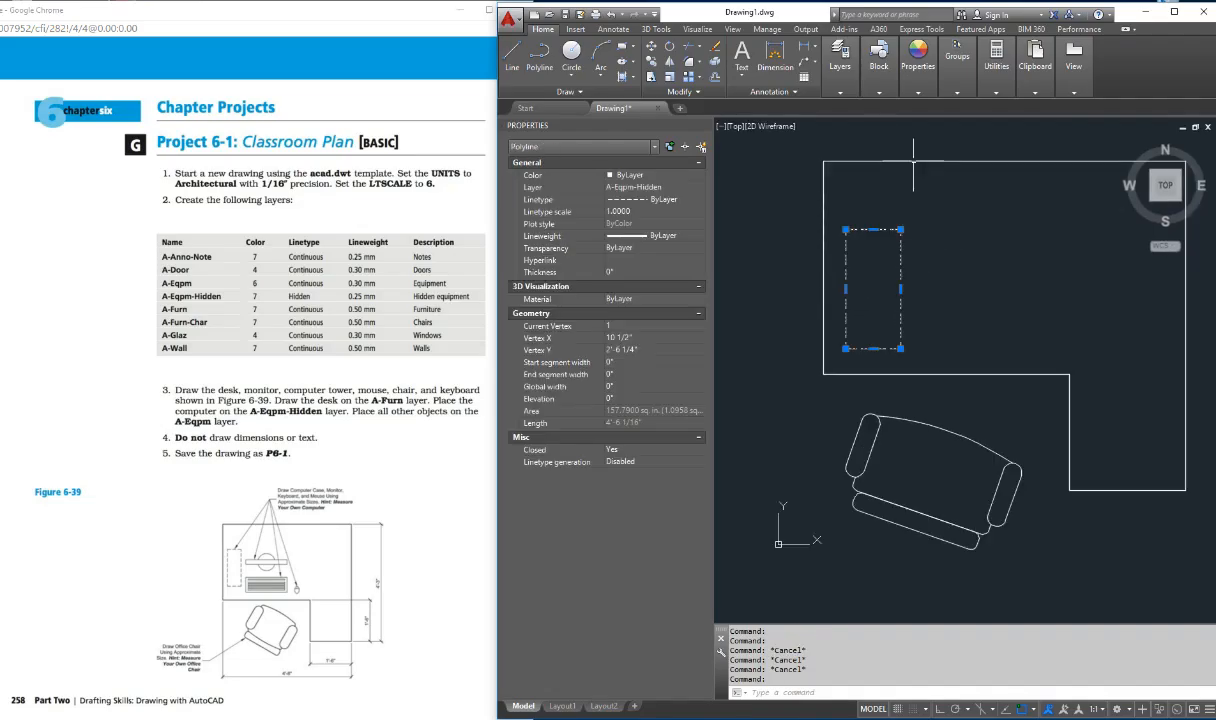
left_click(840, 60)
left_click(945, 107)
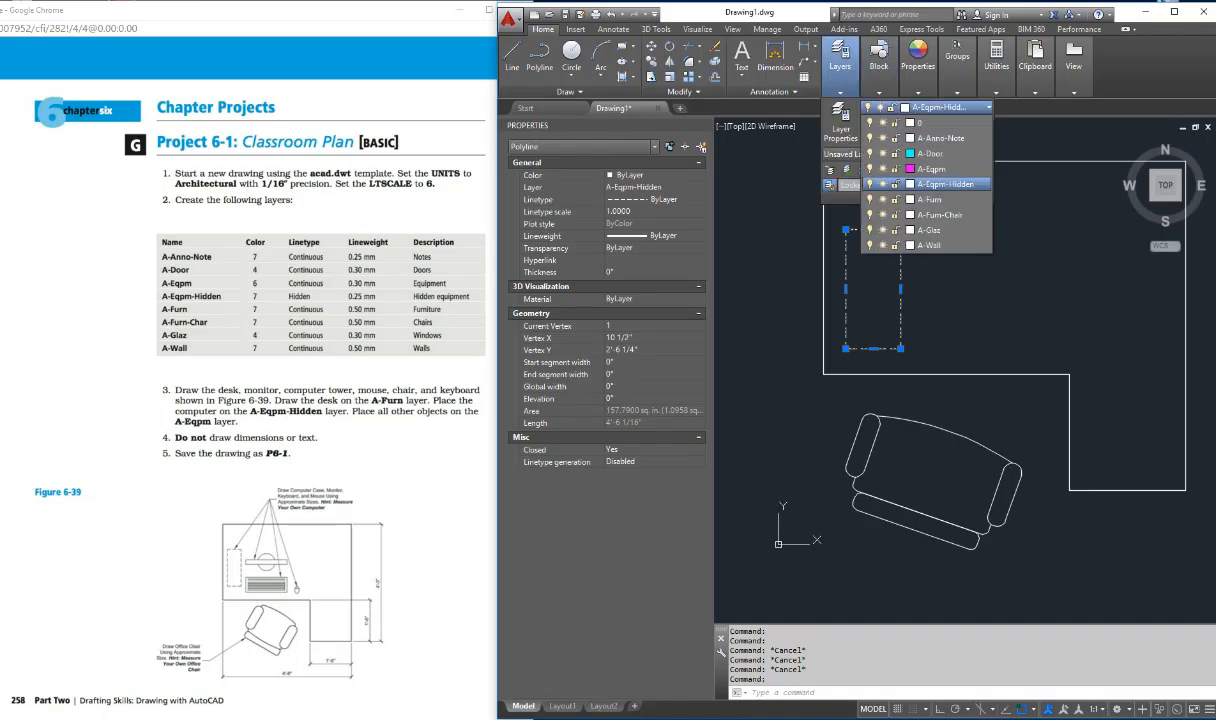
left_click(900, 160)
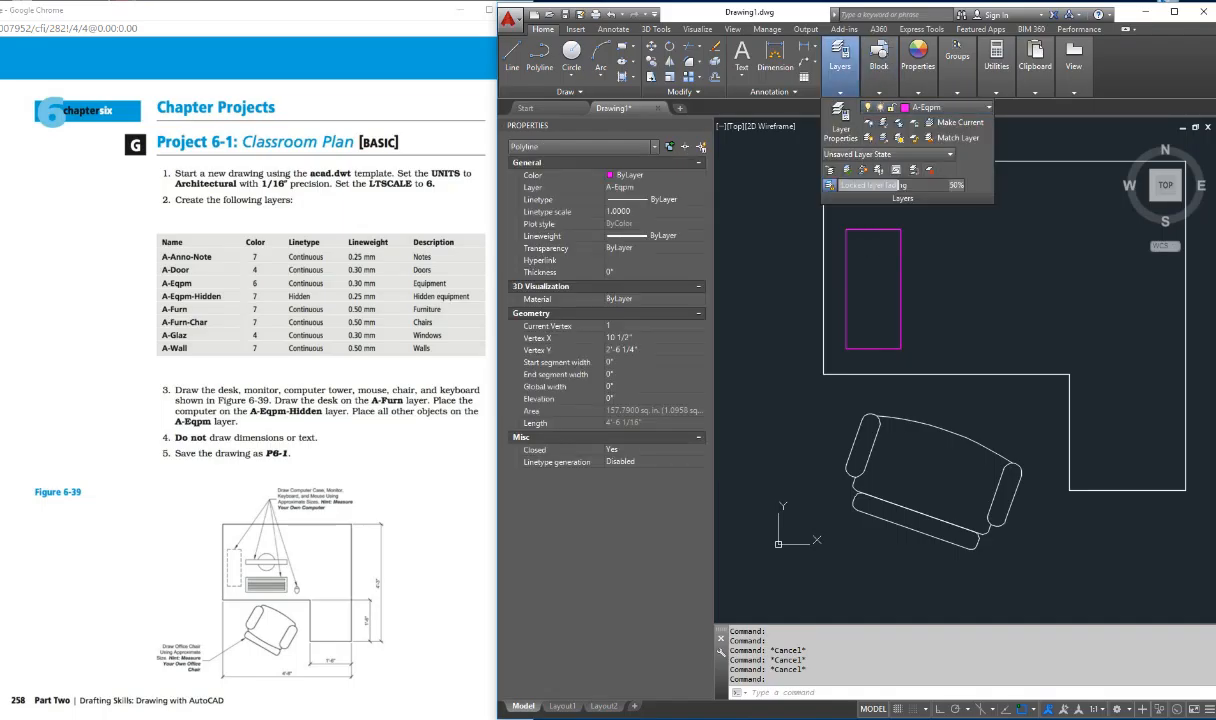
left_click(945, 107)
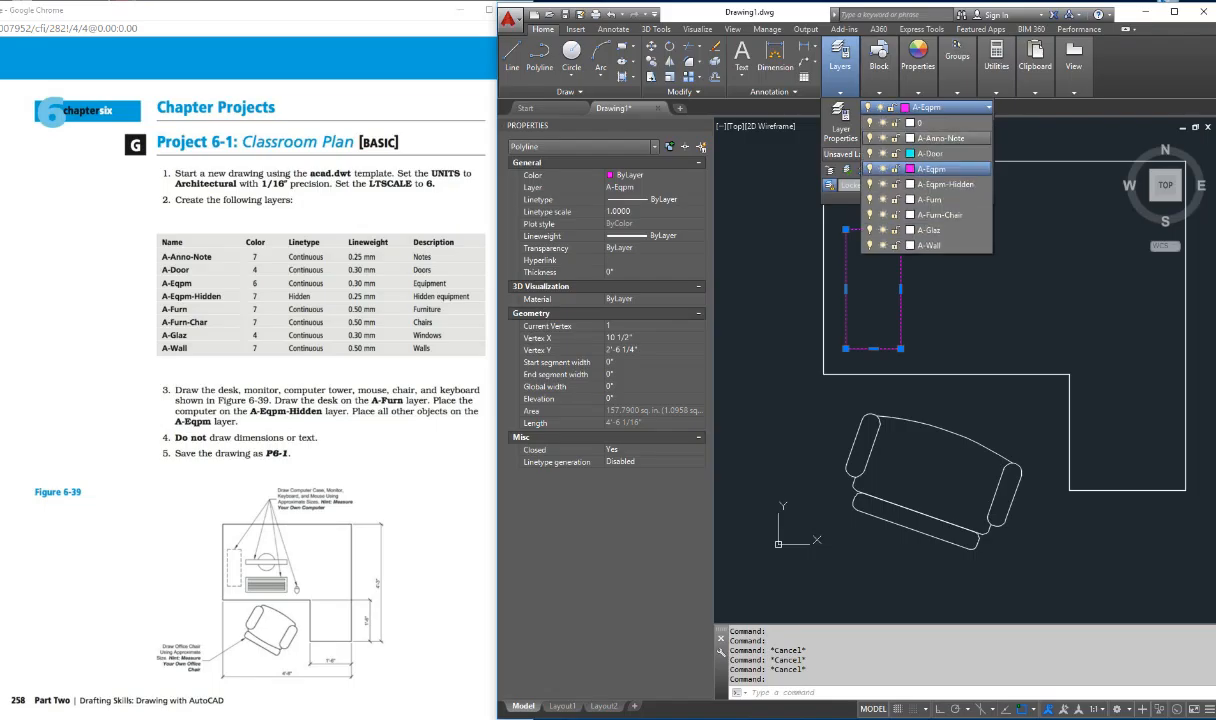
left_click(940, 184)
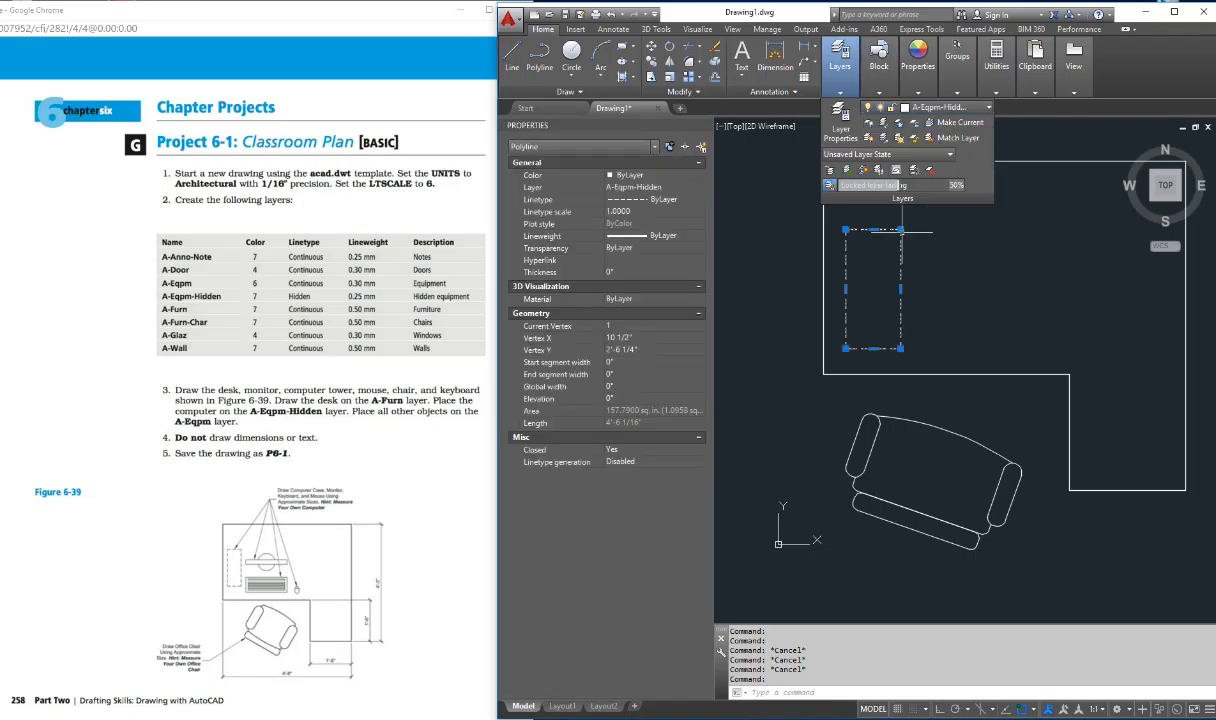
key("Escape")
key("Escape")
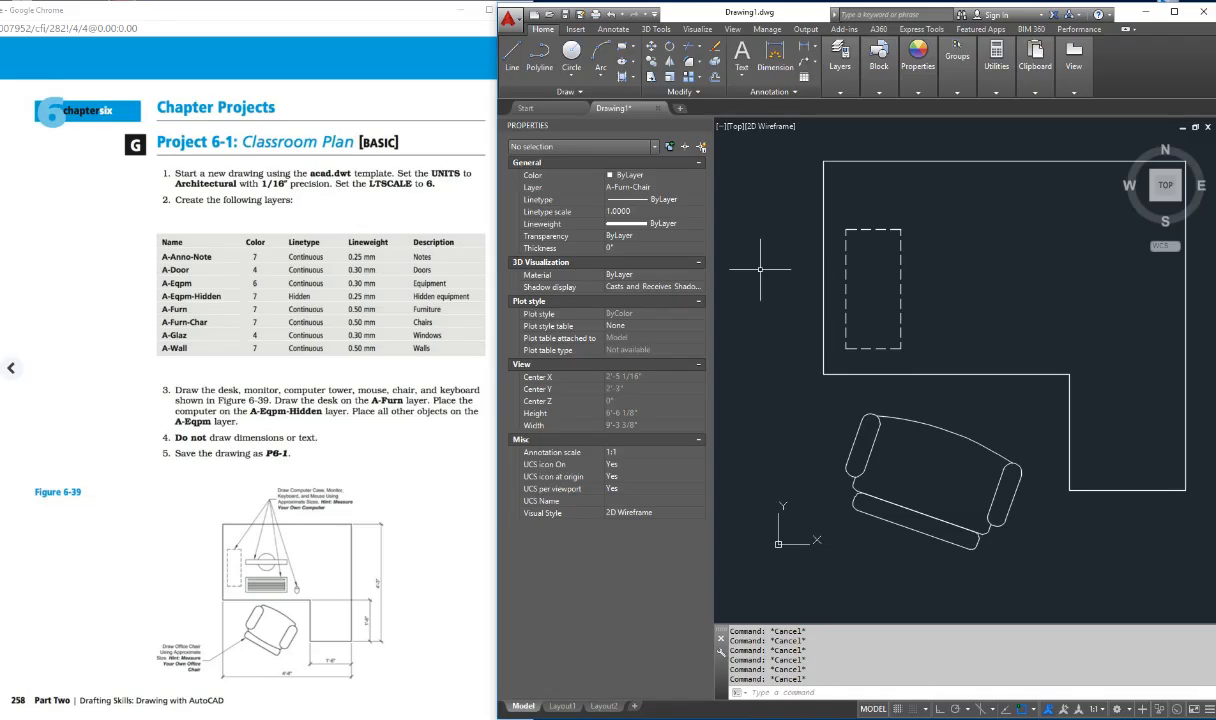
Step: Review step 3 of the project in the Chrome textbook for the objects and their layers, then return to AutoCAD
left_click_drag(414, 390, 329, 390)
left_click_drag(480, 390, 338, 400)
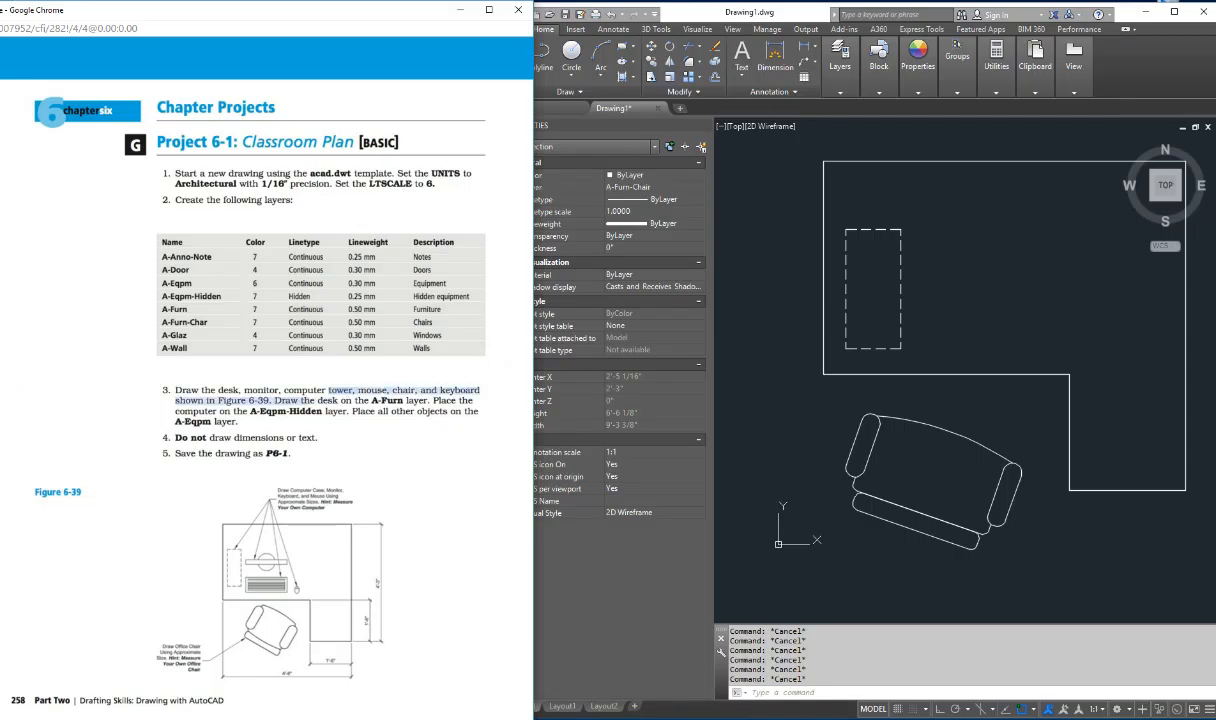
left_click_drag(310, 400, 431, 400)
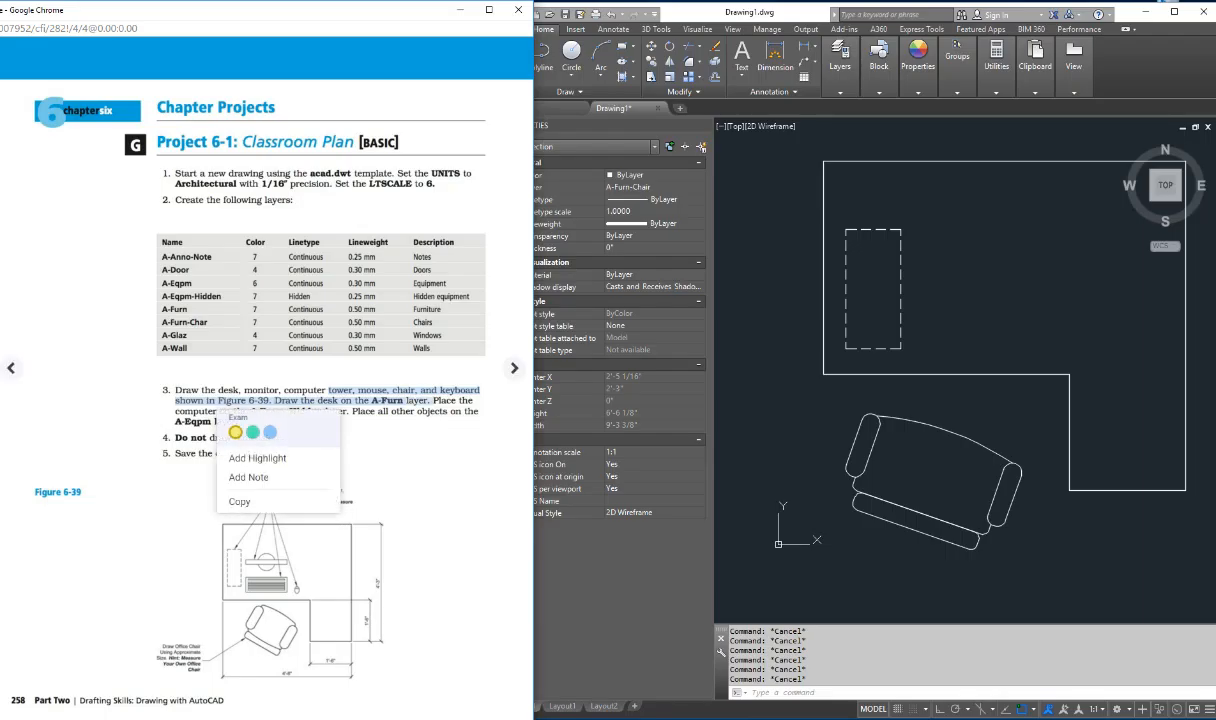
left_click(852, 434)
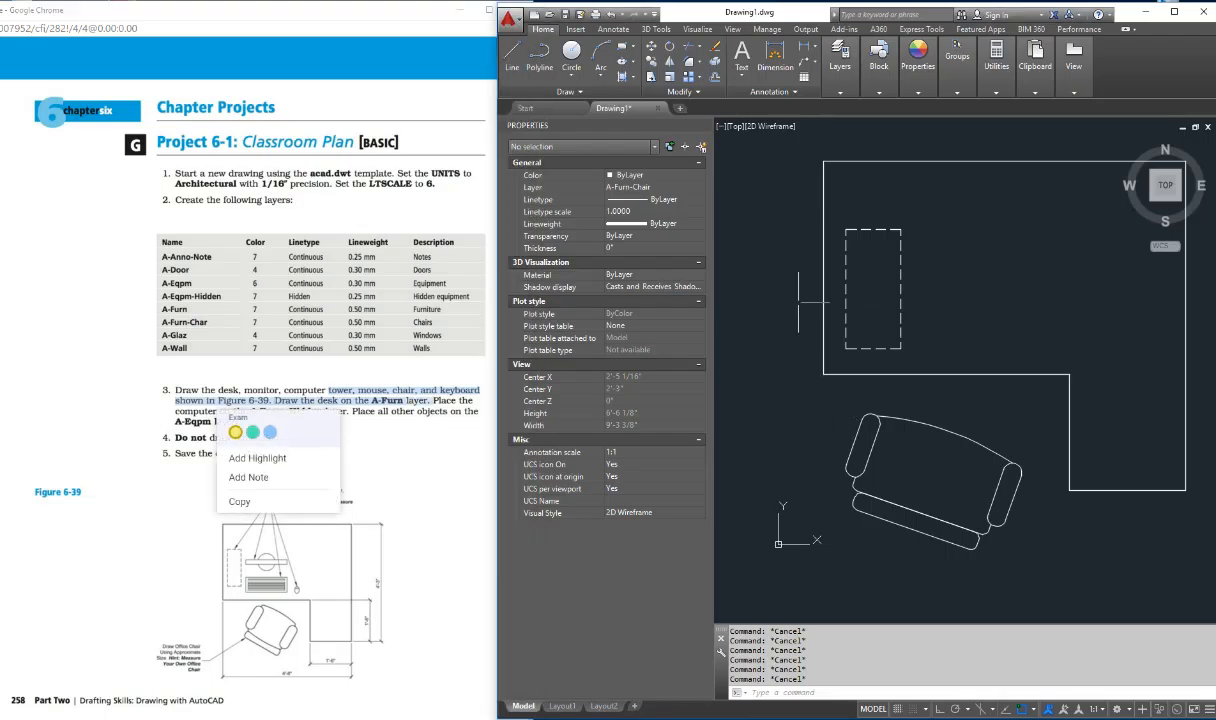
left_click(918, 279)
key("Escape")
key("Escape")
key("Escape")
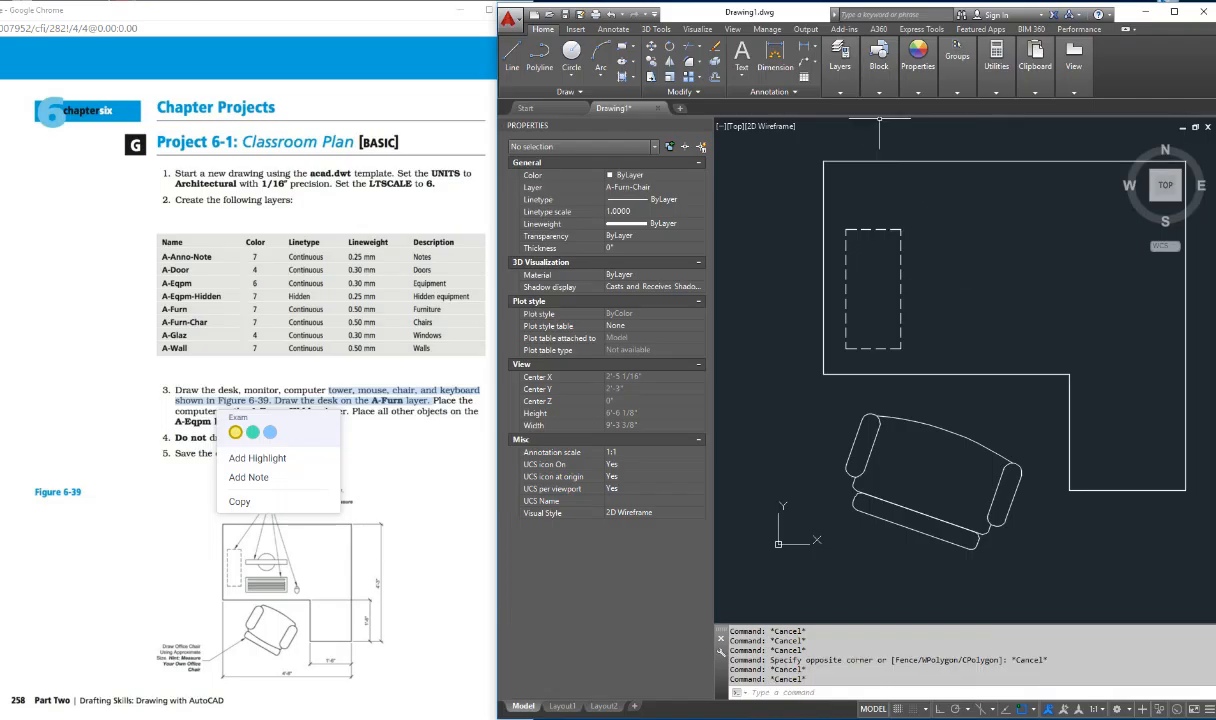
Step: Make A-Eqpm the current layer with no objects selected
left_click(840, 62)
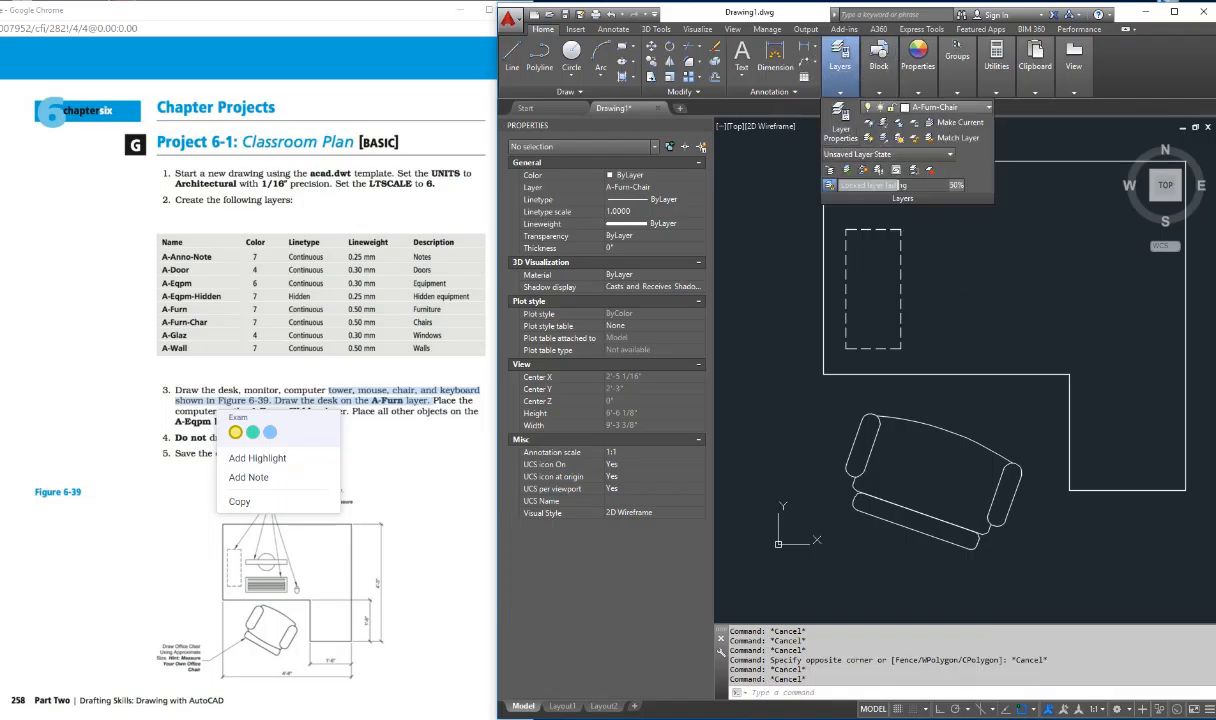
left_click(940, 107)
left_click(930, 168)
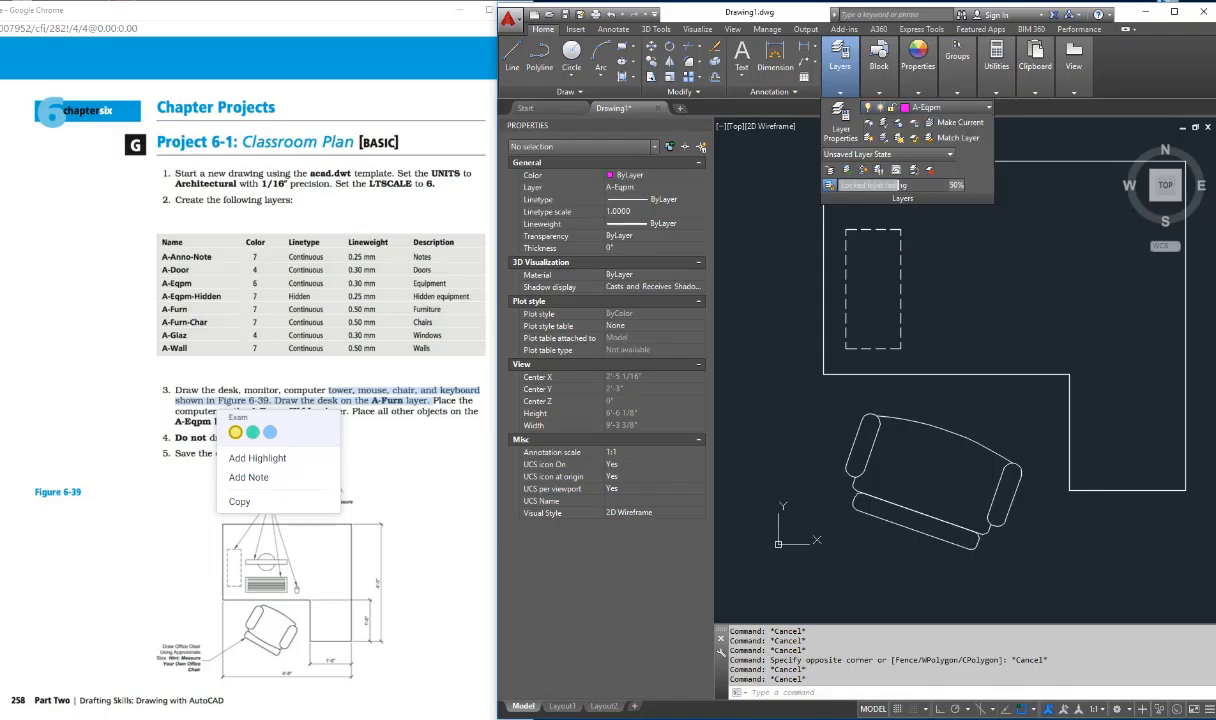
left_click(941, 271)
key("Escape")
key("Escape")
key("Escape")
key("Escape")
key("Escape")
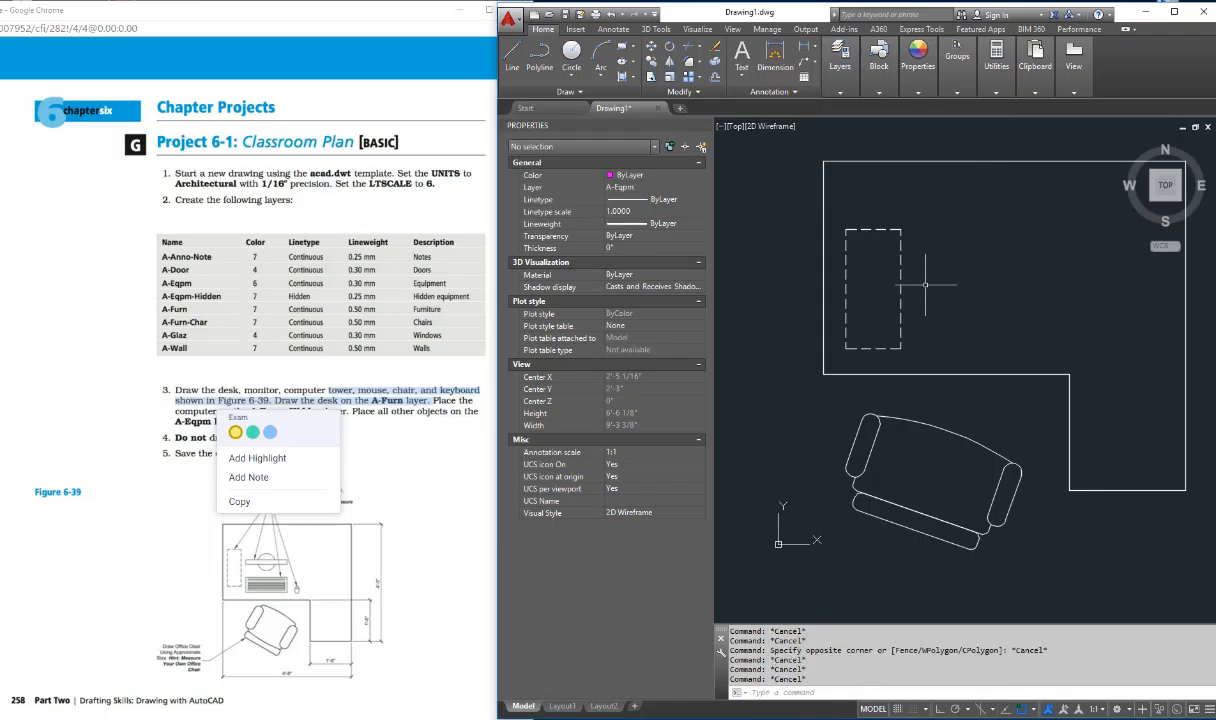
Step: Draw a thin horizontal rectangle about 1'-8" long for the monitor, just right of the computer case
type("rec")
key("Return")
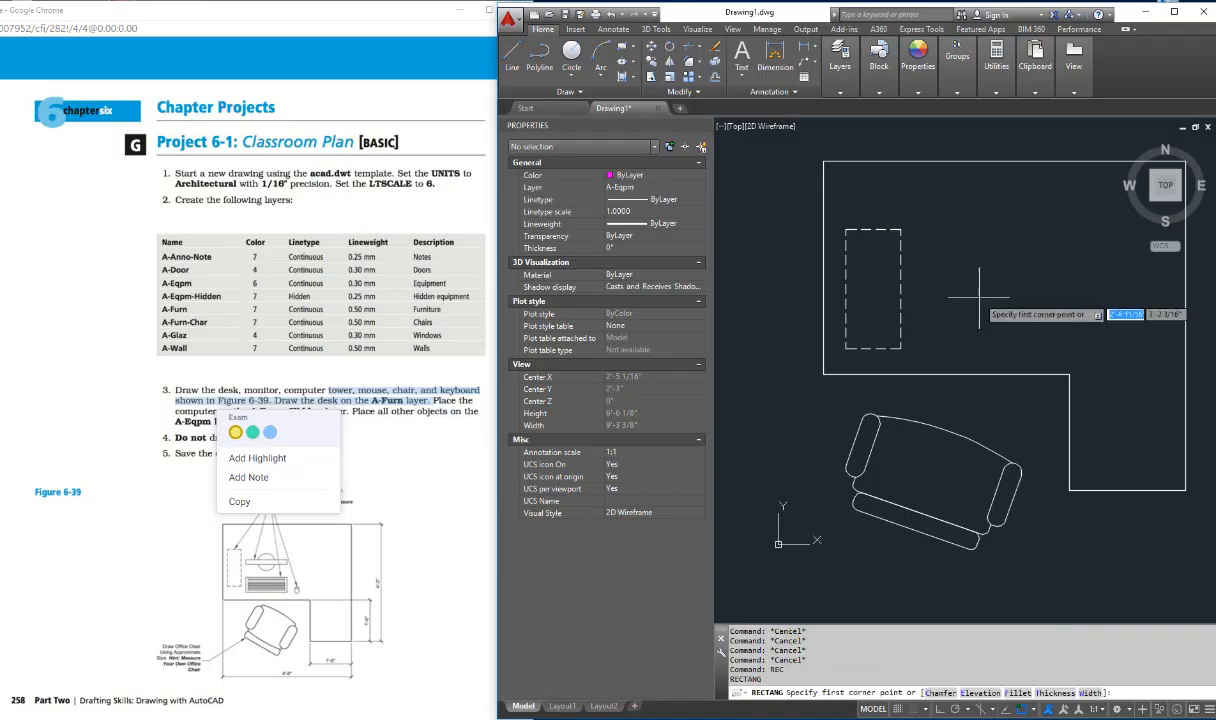
left_click(915, 294)
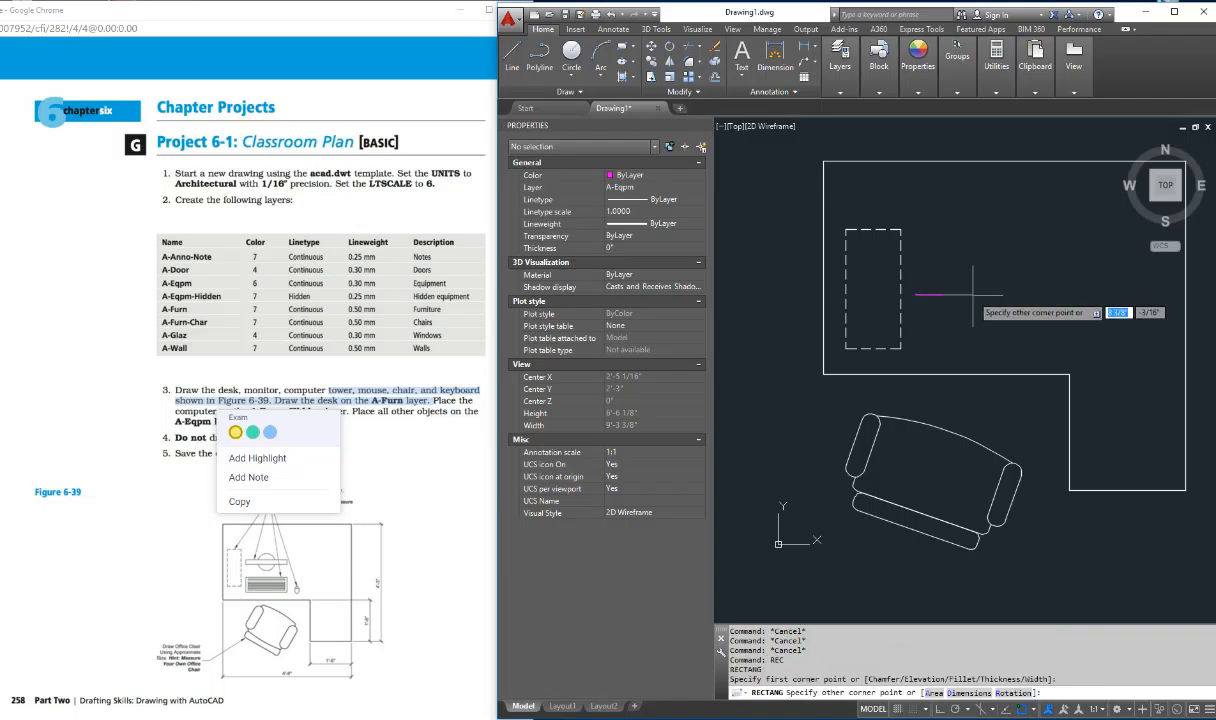
left_click(1045, 301)
key("Escape")
key("Escape")
key("Escape")
key("Escape")
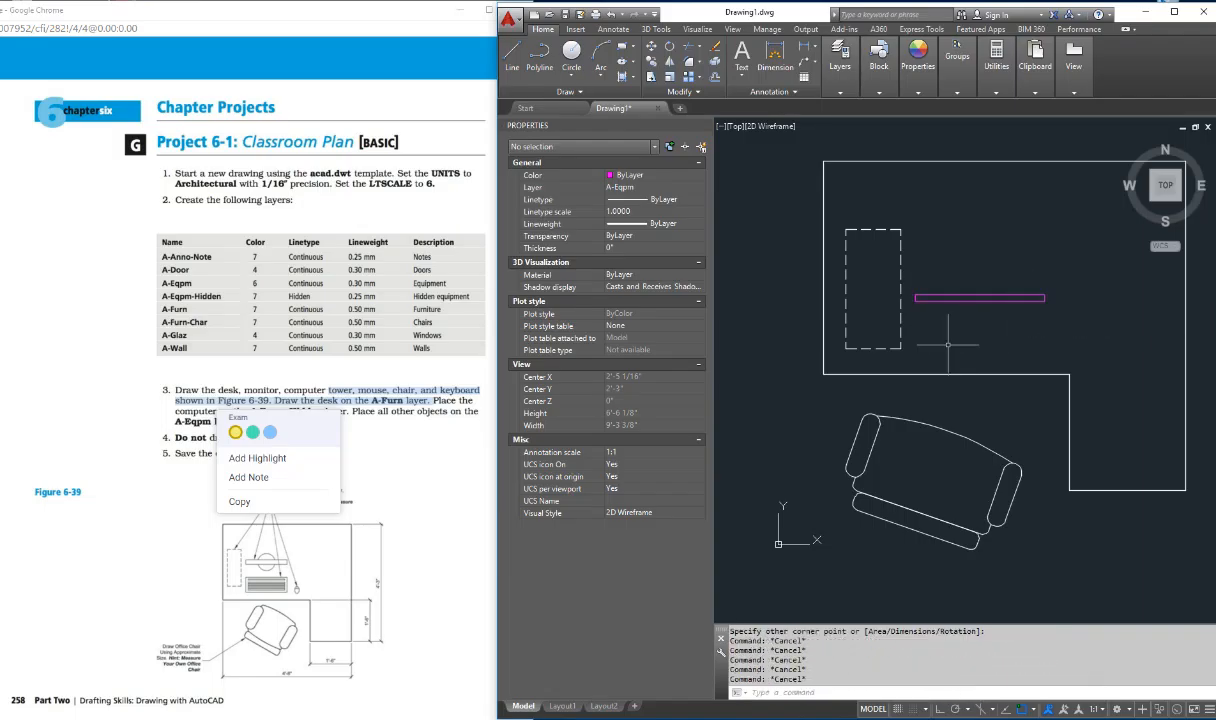
Step: Draw a small circle for the monitor base, centred on the midpoint of the monitor rectangle's upper edge
type("c")
key("Return")
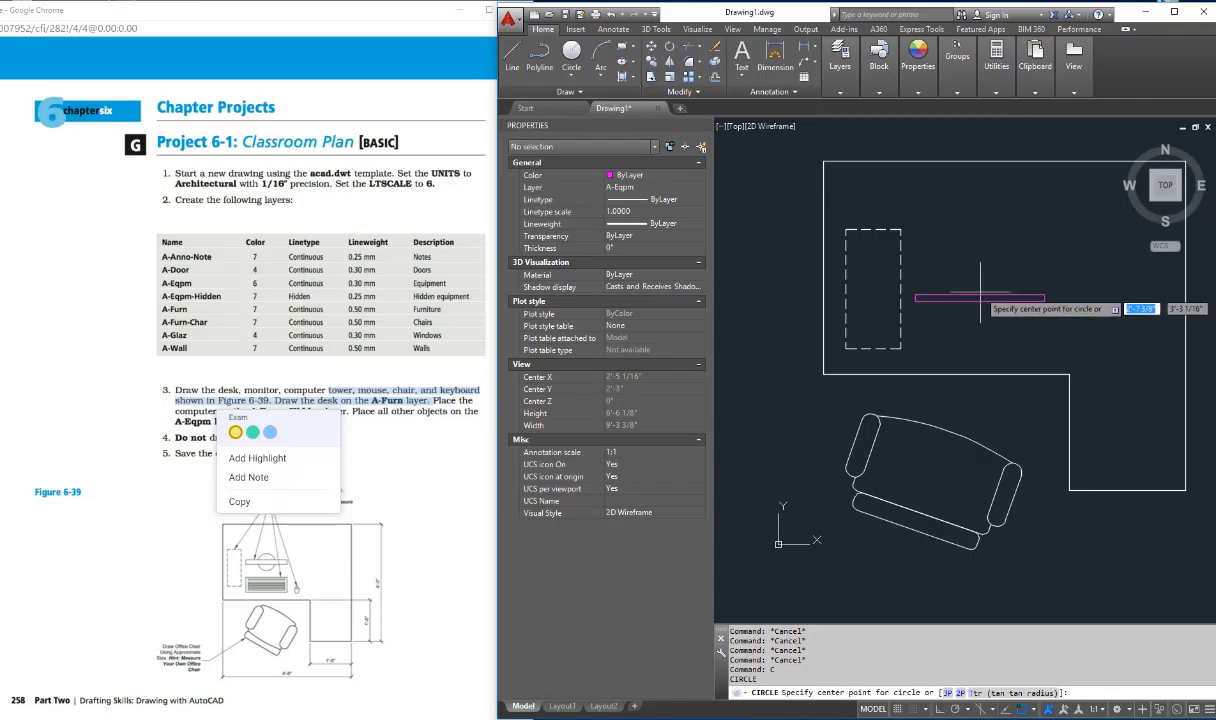
right_click(978, 295, "shift")
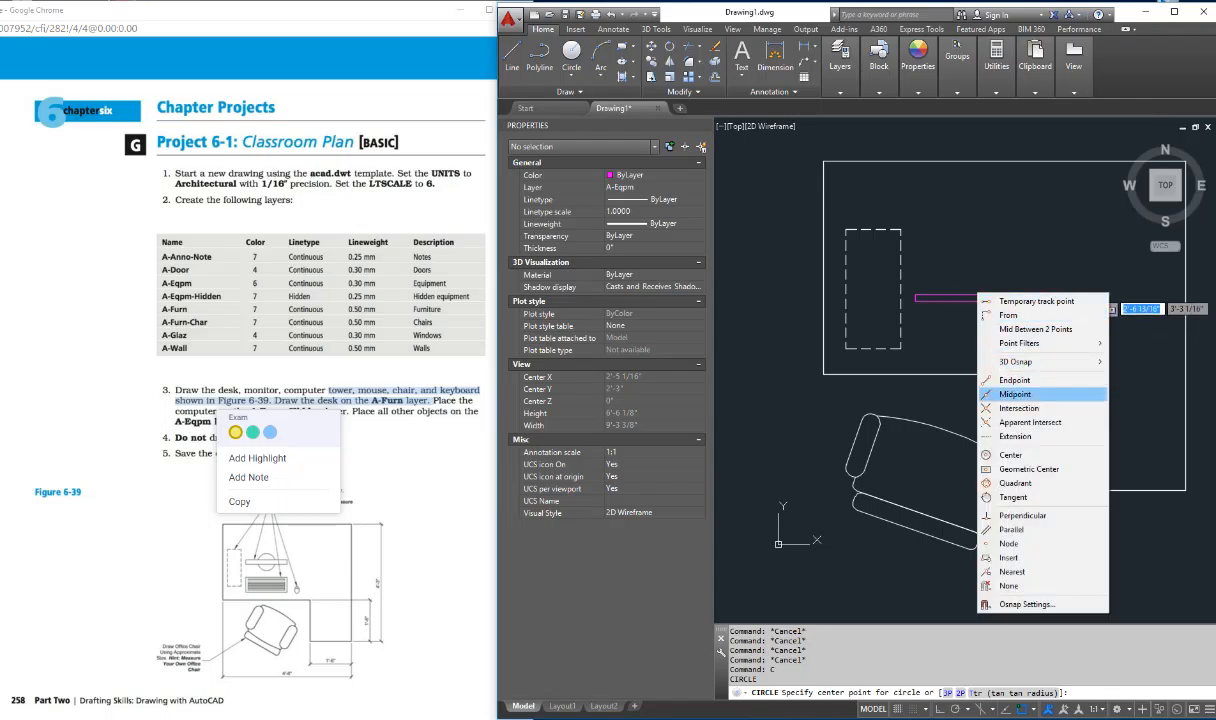
left_click(1015, 394)
left_click(978, 295)
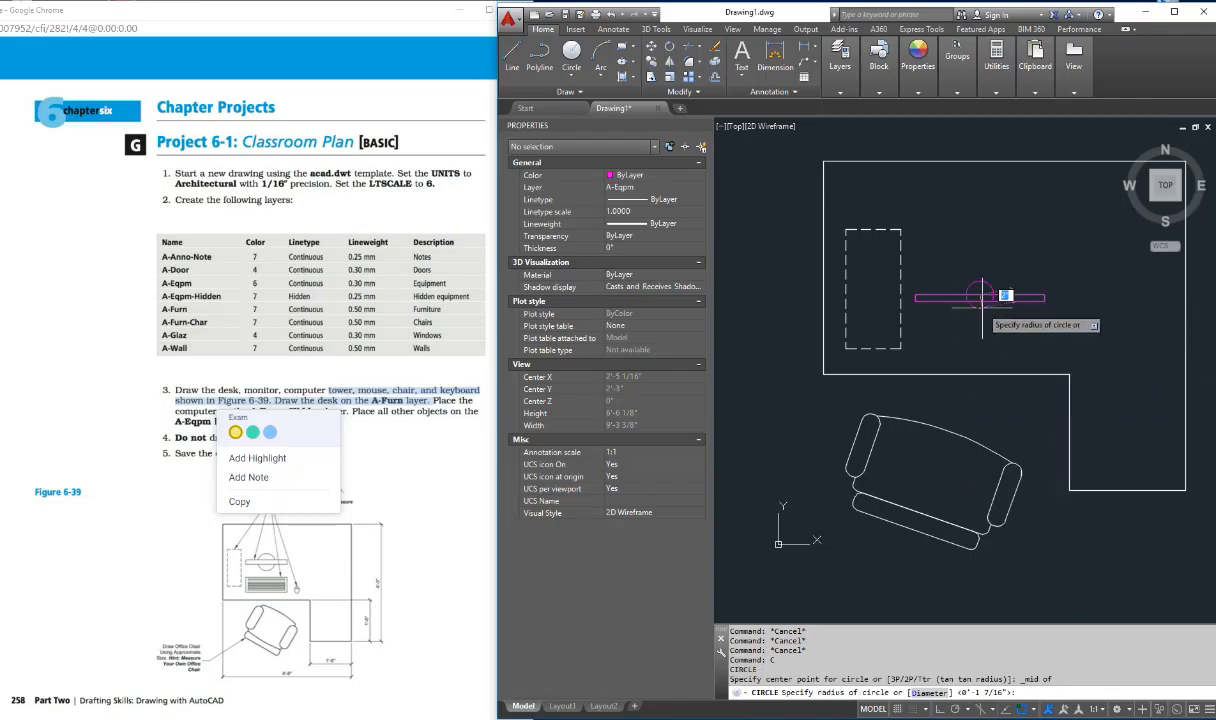
left_click(981, 309)
key("Escape")
key("Escape")
key("Escape")
key("Escape")
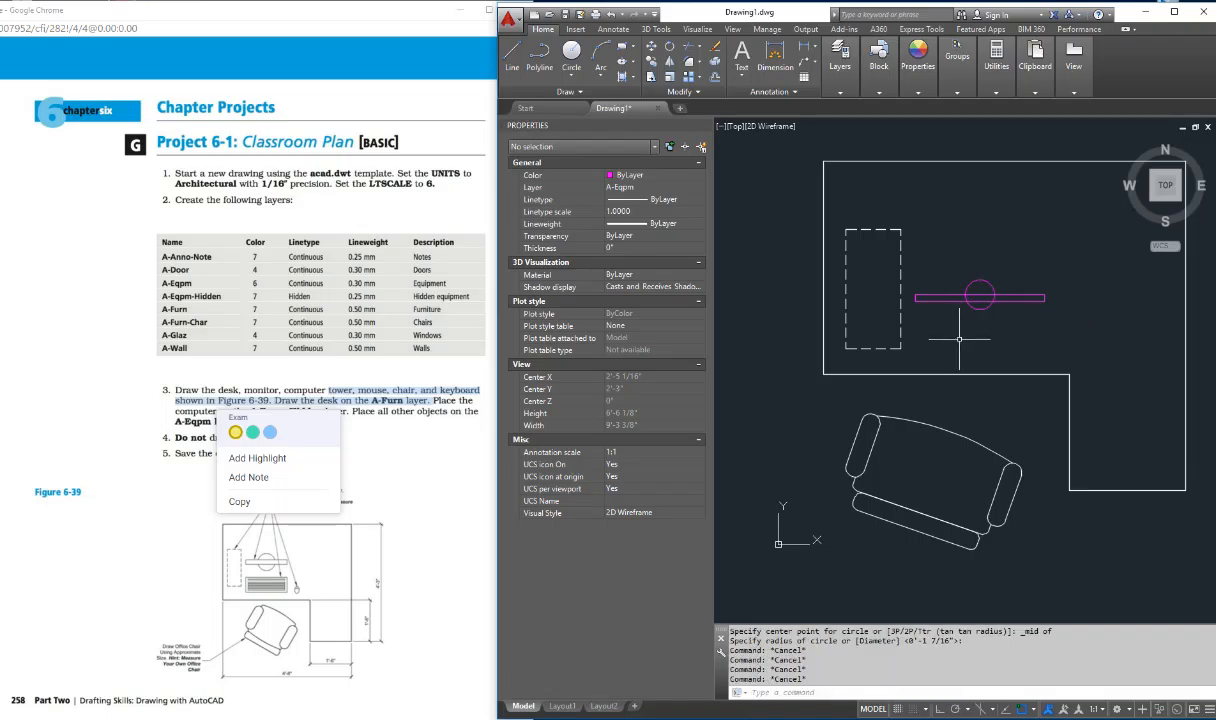
Step: Try to trim the monitor rectangle's edges inside the circle, and undo that trim
type("tr")
key("Return")
left_click(980, 297)
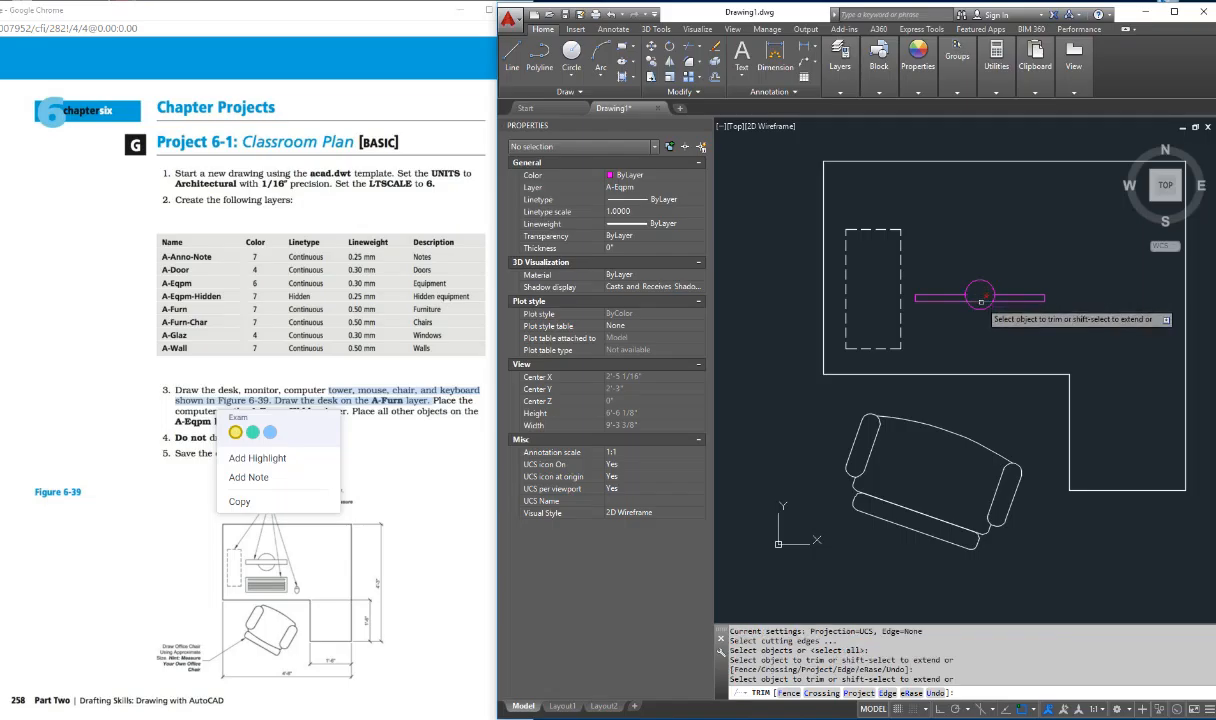
key("Return")
key("Escape")
key("Escape")
key("Escape")
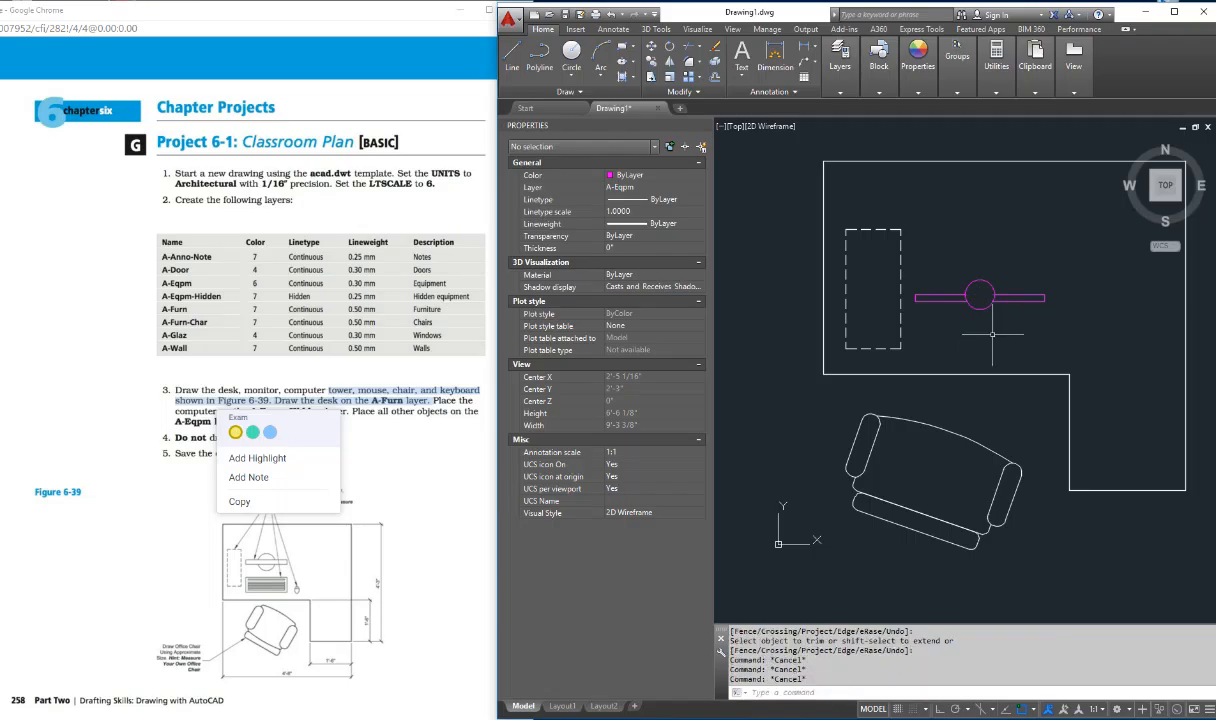
type("u")
key("Return")
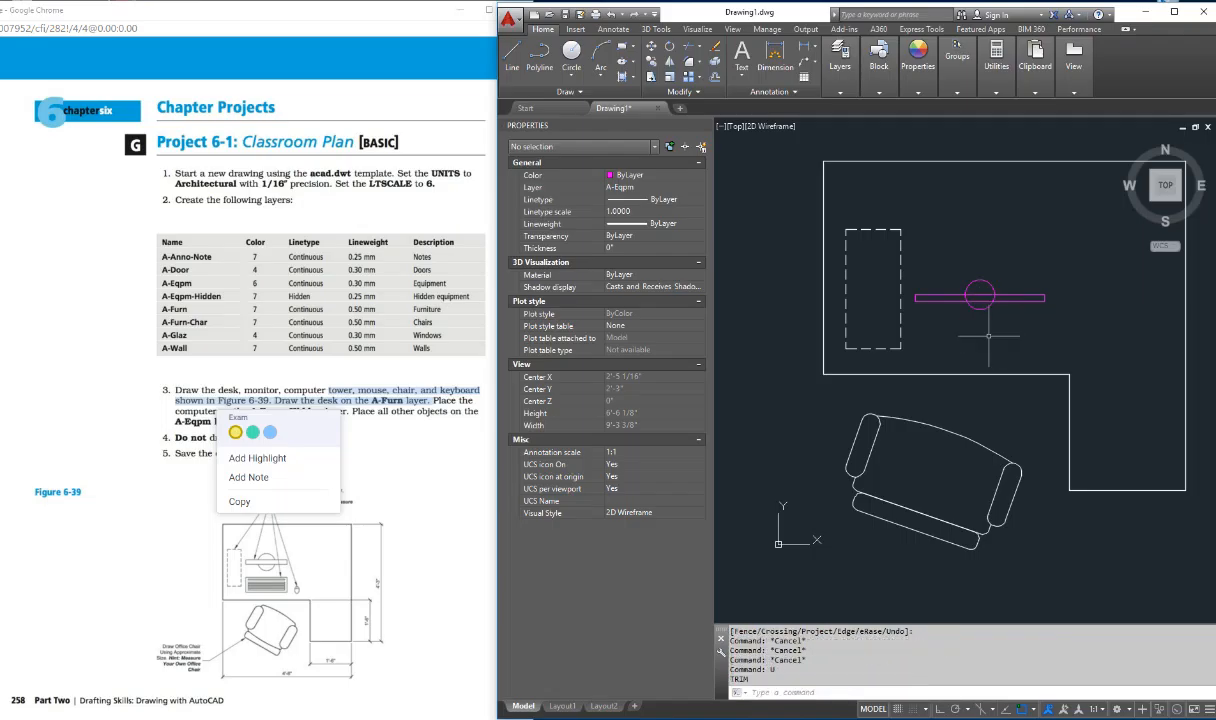
key("Escape")
key("Escape")
Step: Trim away the parts of the circle that lie inside the monitor rectangle
scroll(971, 300, "up", 2)
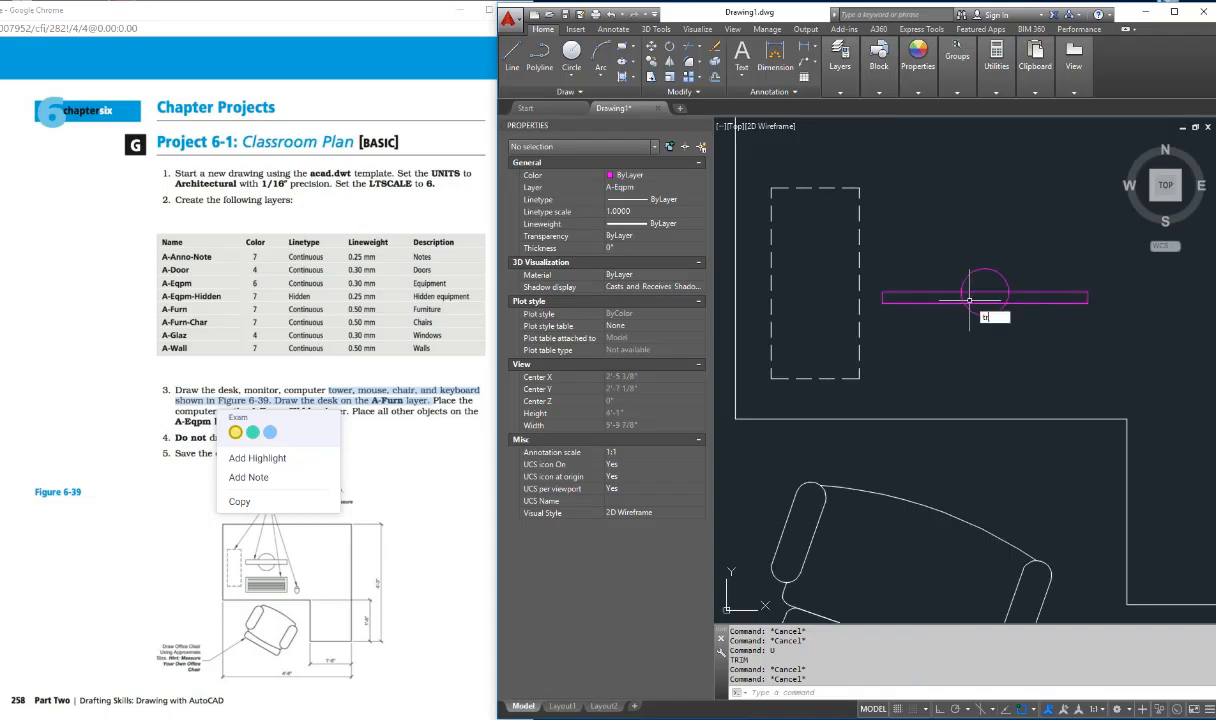
type("tr")
key("Return")
key("Return")
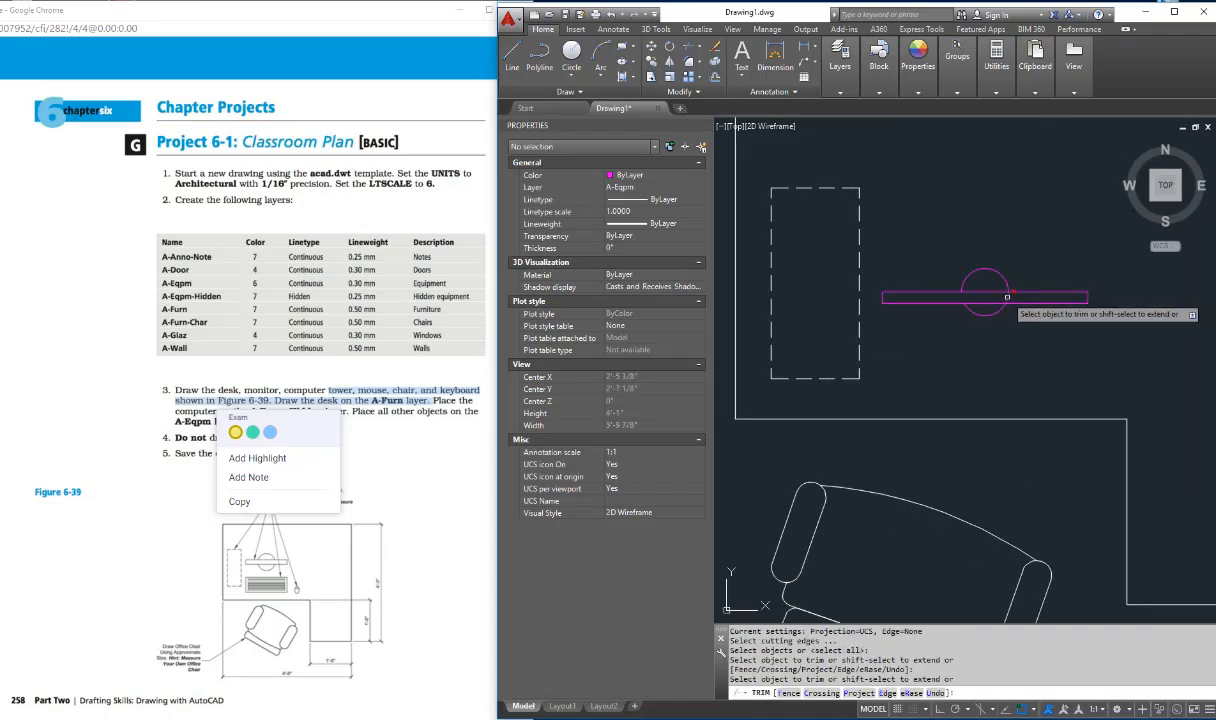
key("Escape")
scroll(1000, 311, "down", 2)
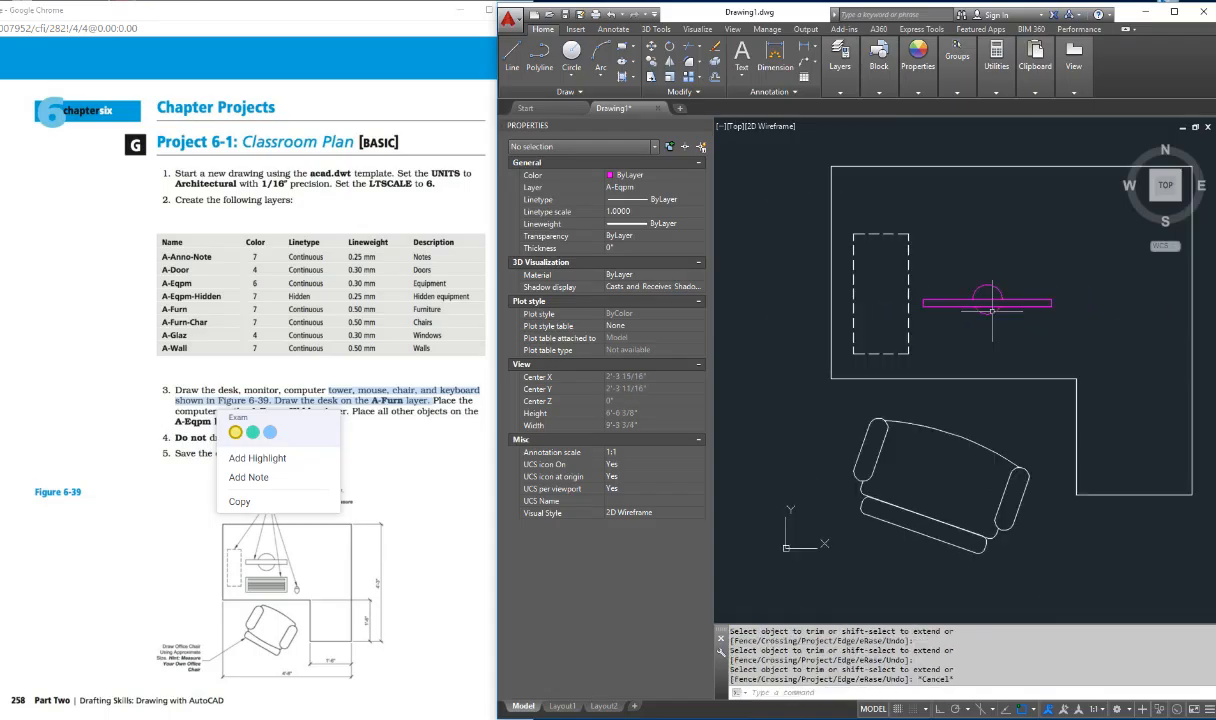
key("Escape")
key("Escape")
key("Escape")
key("Escape")
key("Escape")
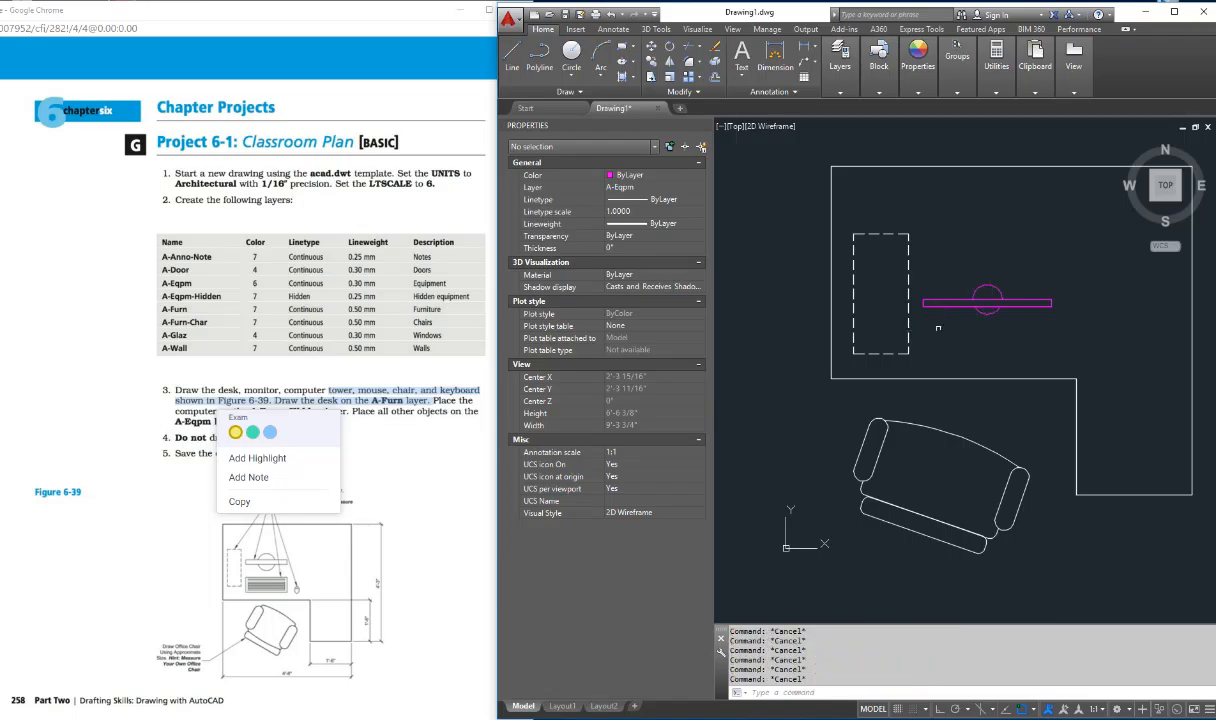
Step: Draw a horizontal rectangle for the keyboard between the monitor and the desk's front edge
type("rec")
key("Return")
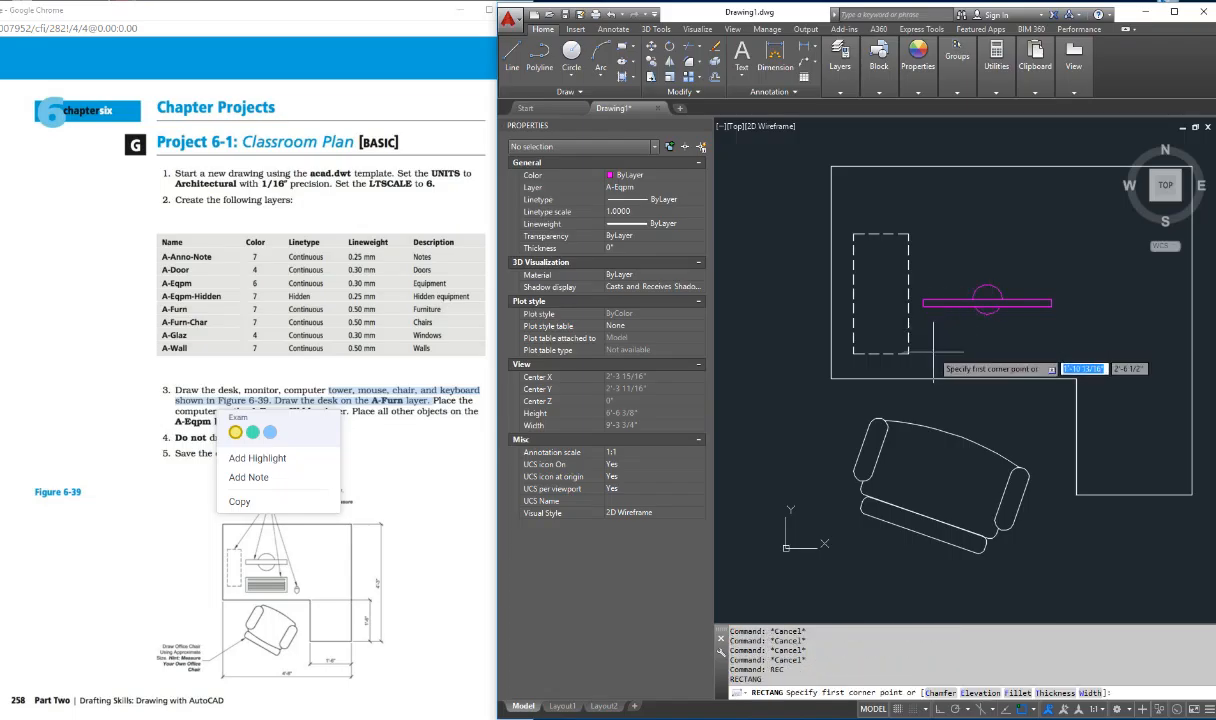
left_click(930, 365)
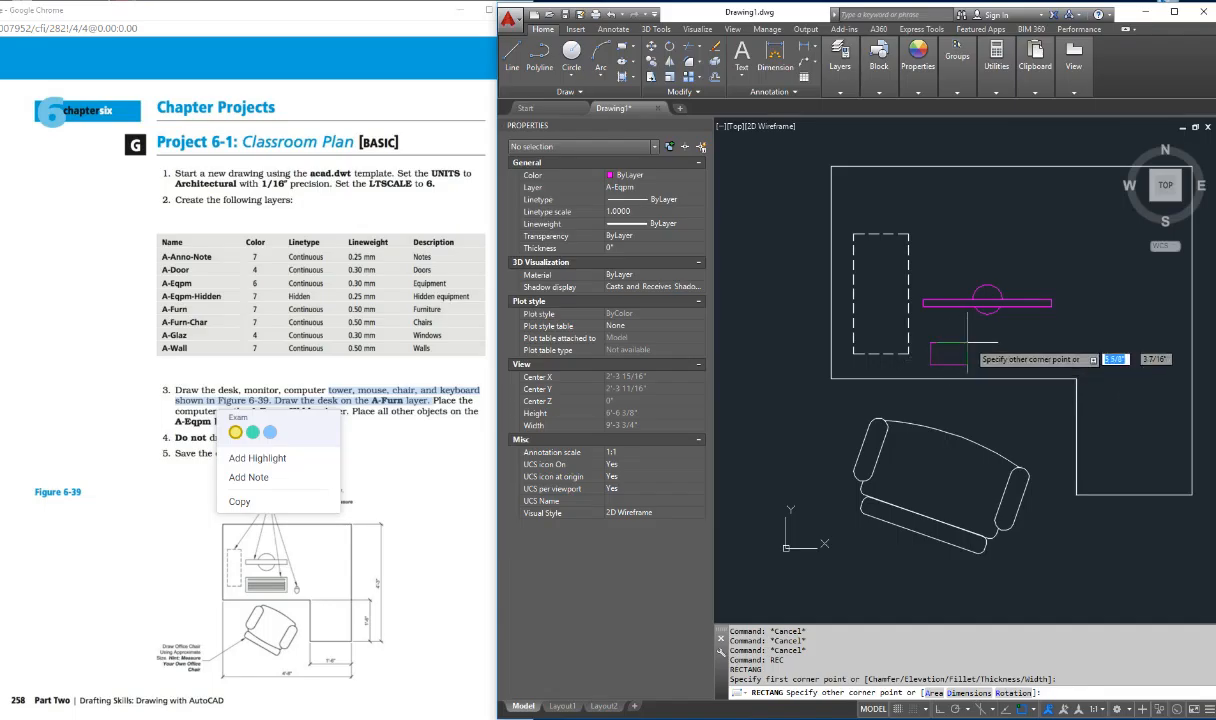
left_click(1031, 330)
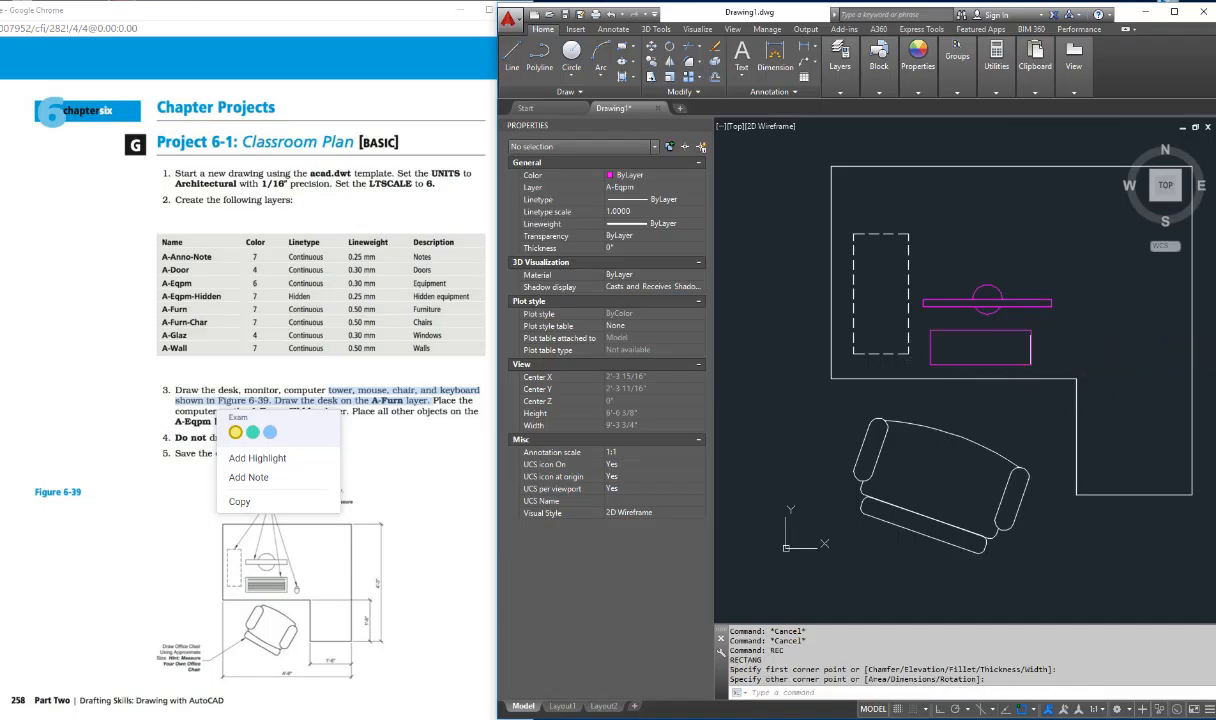
key("Escape")
key("Escape")
key("Escape")
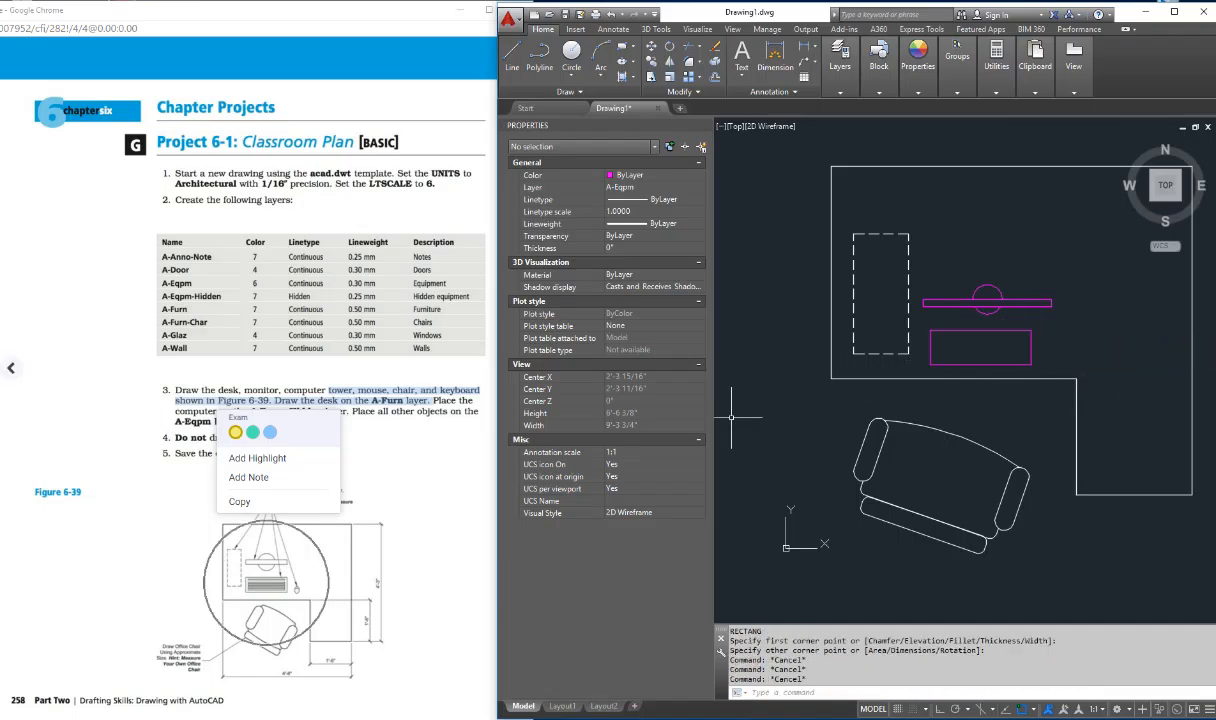
key("Escape")
key("Escape")
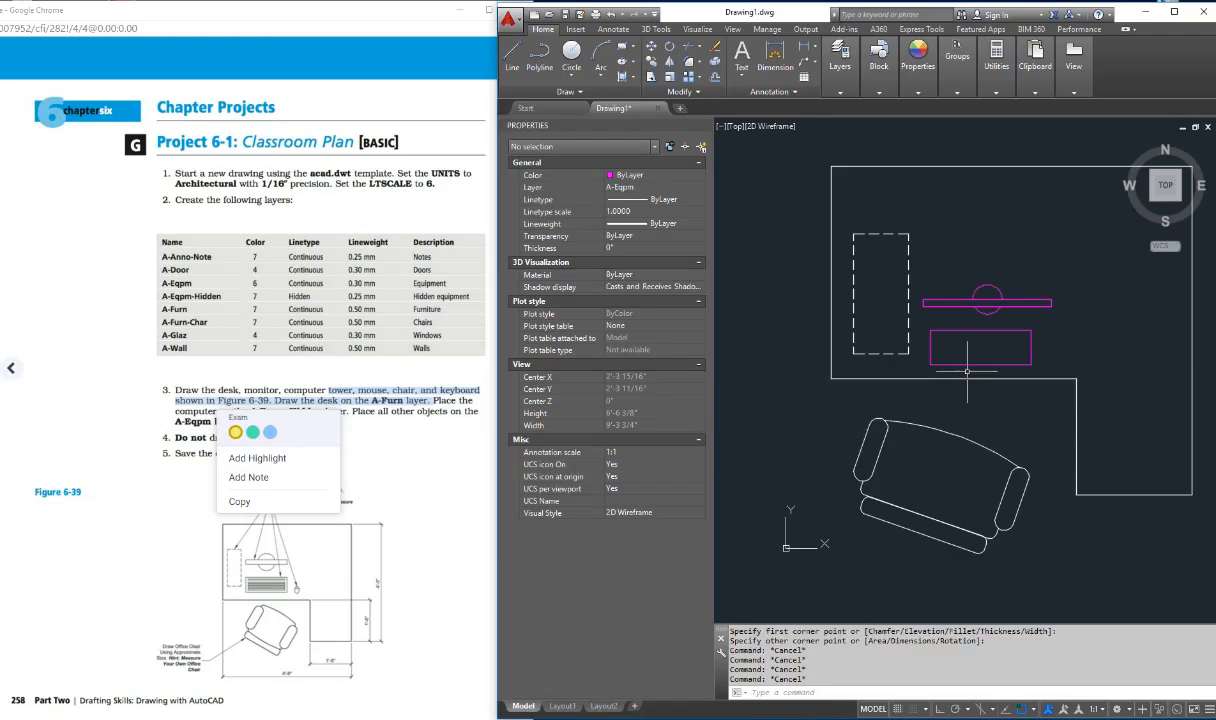
Step: With Ortho on, draw a horizontal line inside the keyboard just above its lower edge, ending short of both sides
scroll(954, 274, "up", 4)
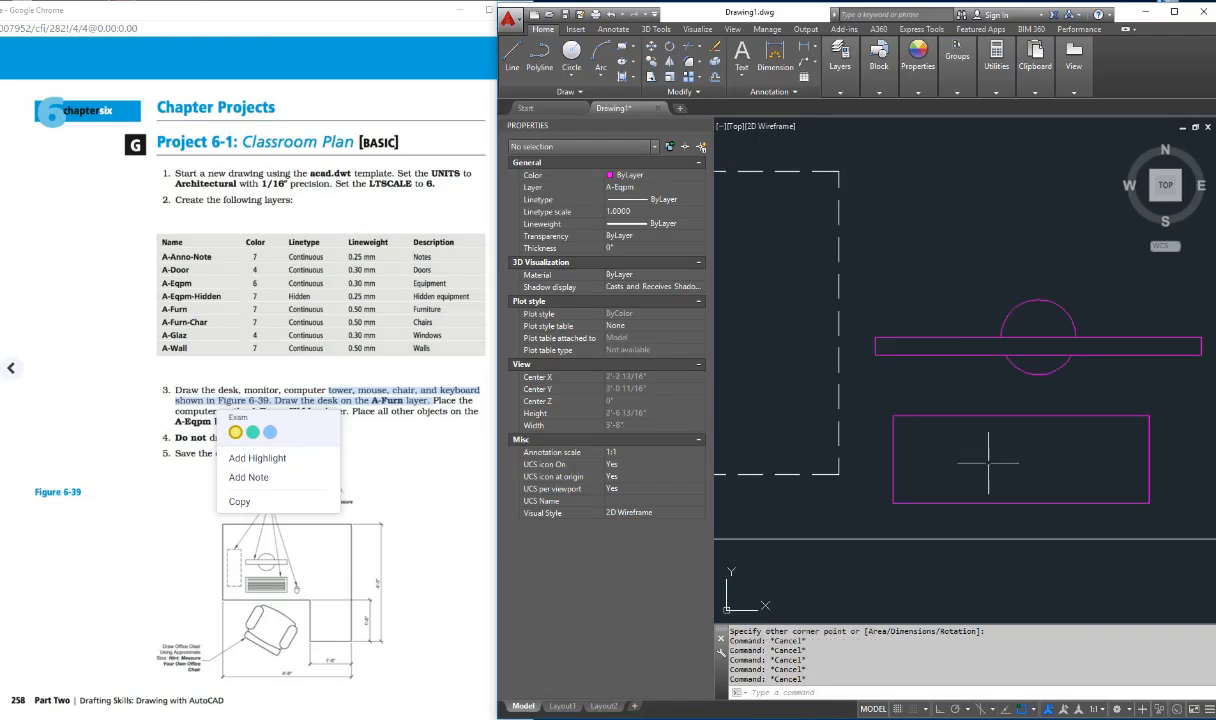
type("l")
key("Return")
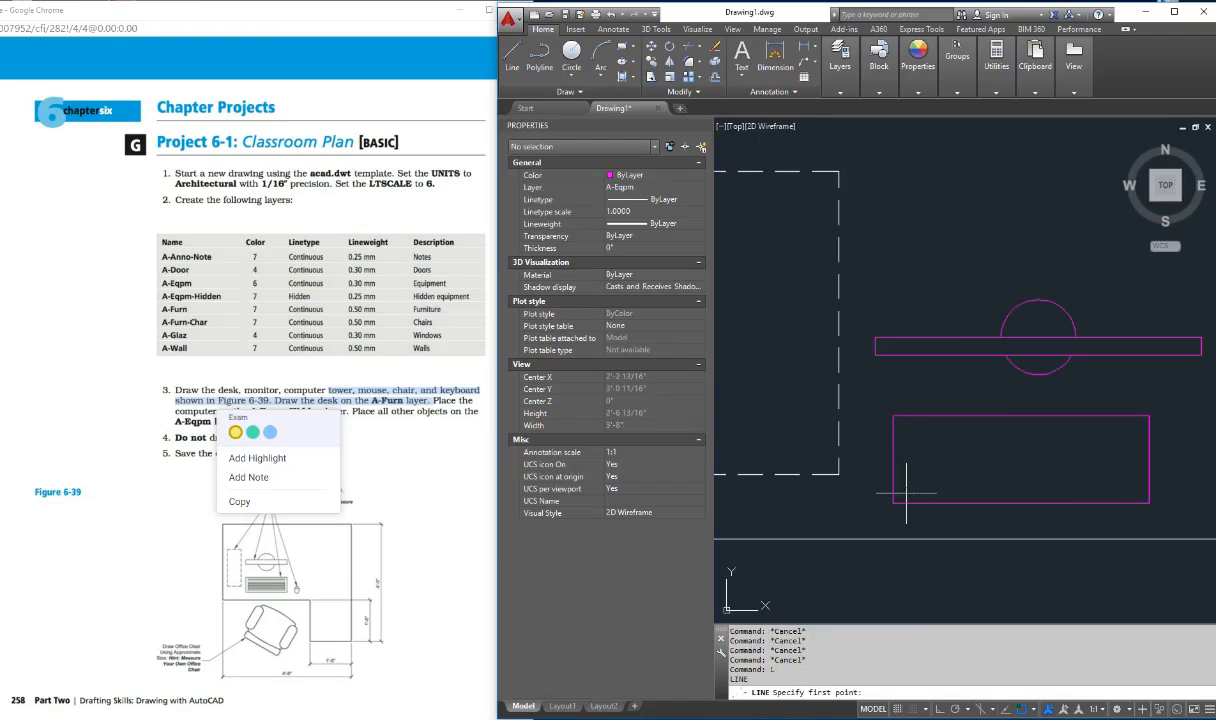
left_click(905, 492)
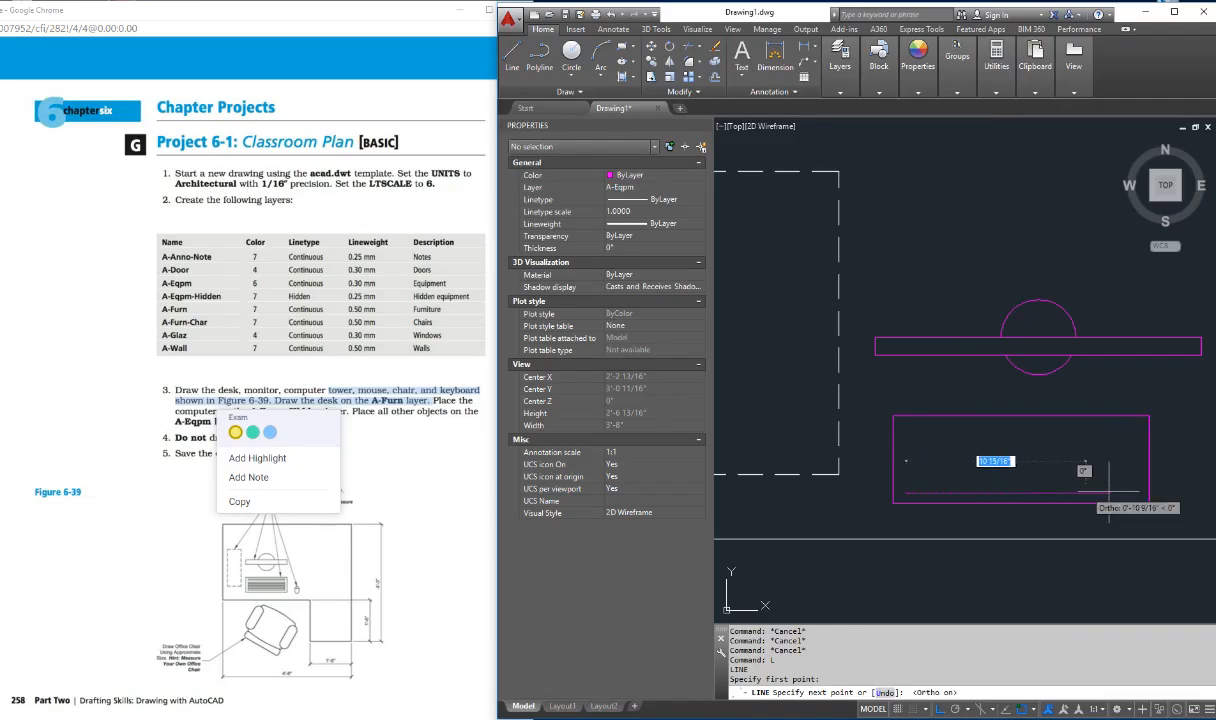
key("F8")
left_click(1122, 492)
key("Escape")
key("Escape")
key("Escape")
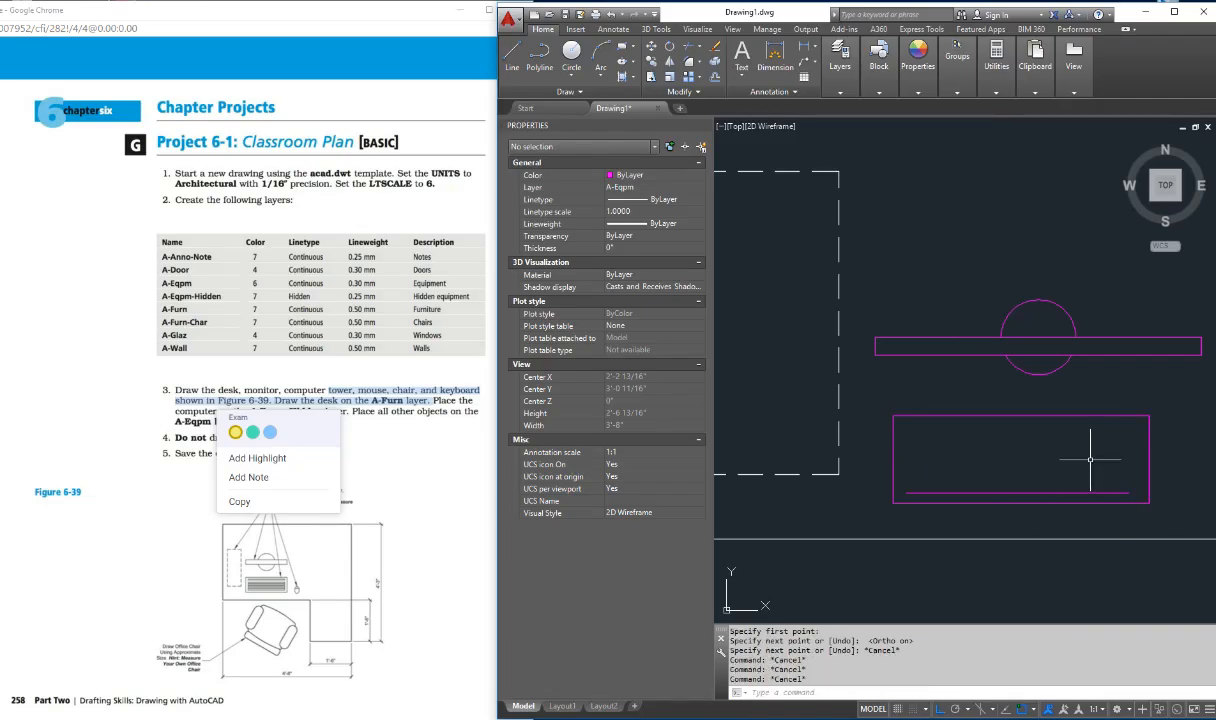
Step: Copy the keyboard's horizontal line upward five times at small, roughly even spacings to represent the rows of keys
type("cp")
key("Return")
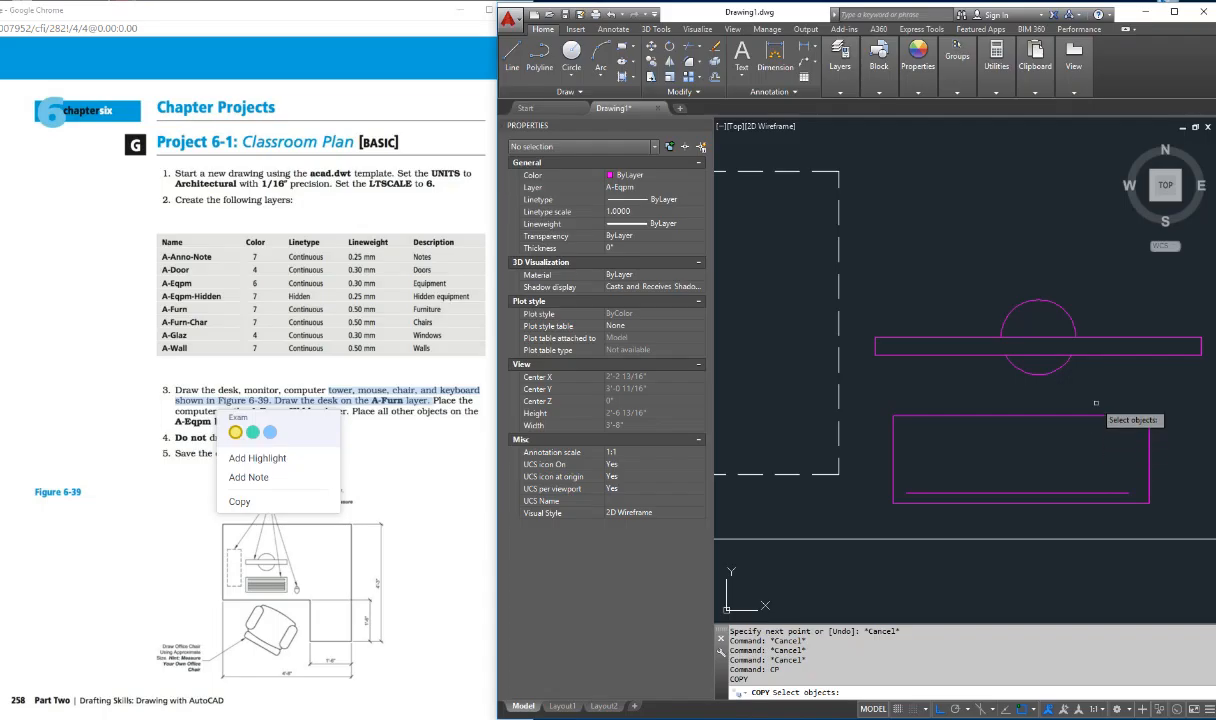
left_click(1022, 490)
key("Return")
left_click(1021, 485)
left_click(1021, 475)
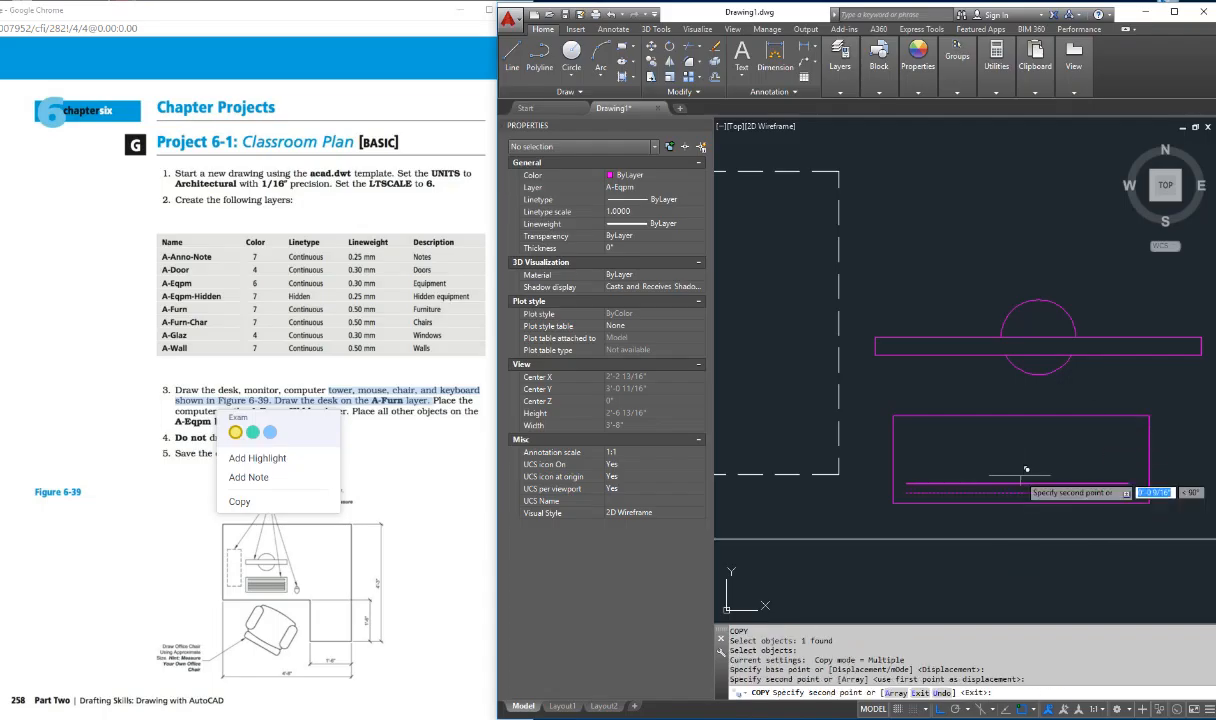
left_click(1020, 465)
left_click(1021, 465)
left_click(1020, 457)
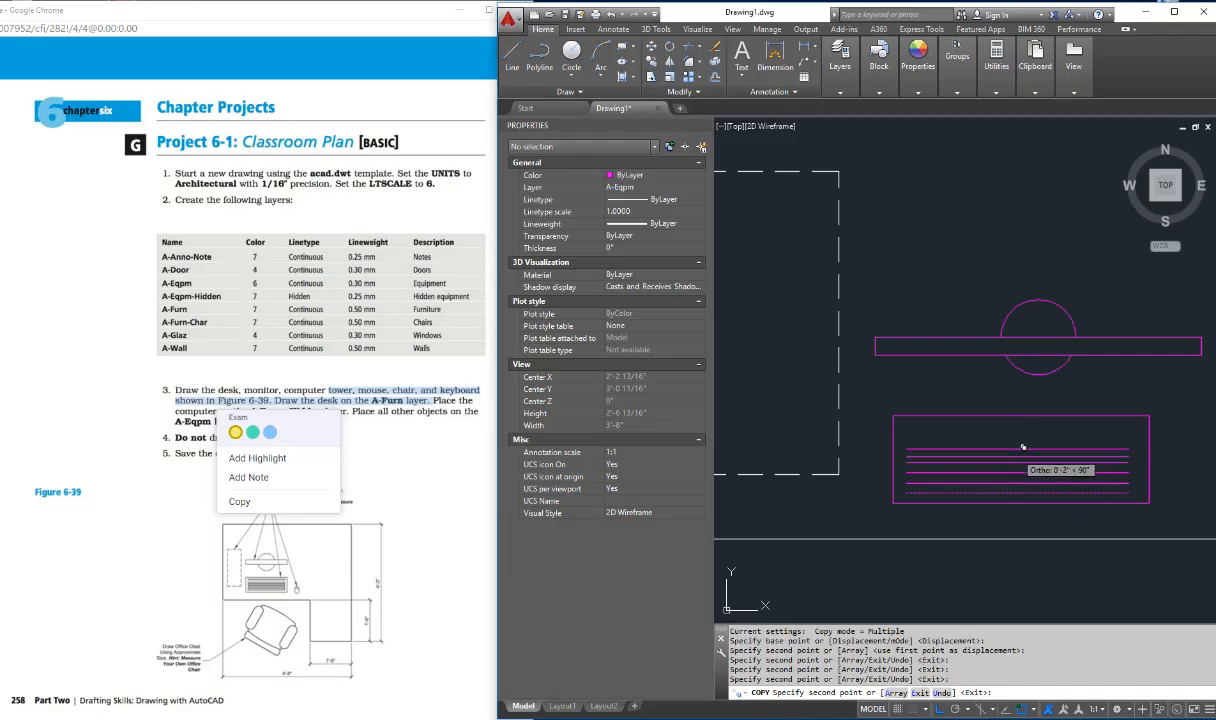
left_click(1020, 449)
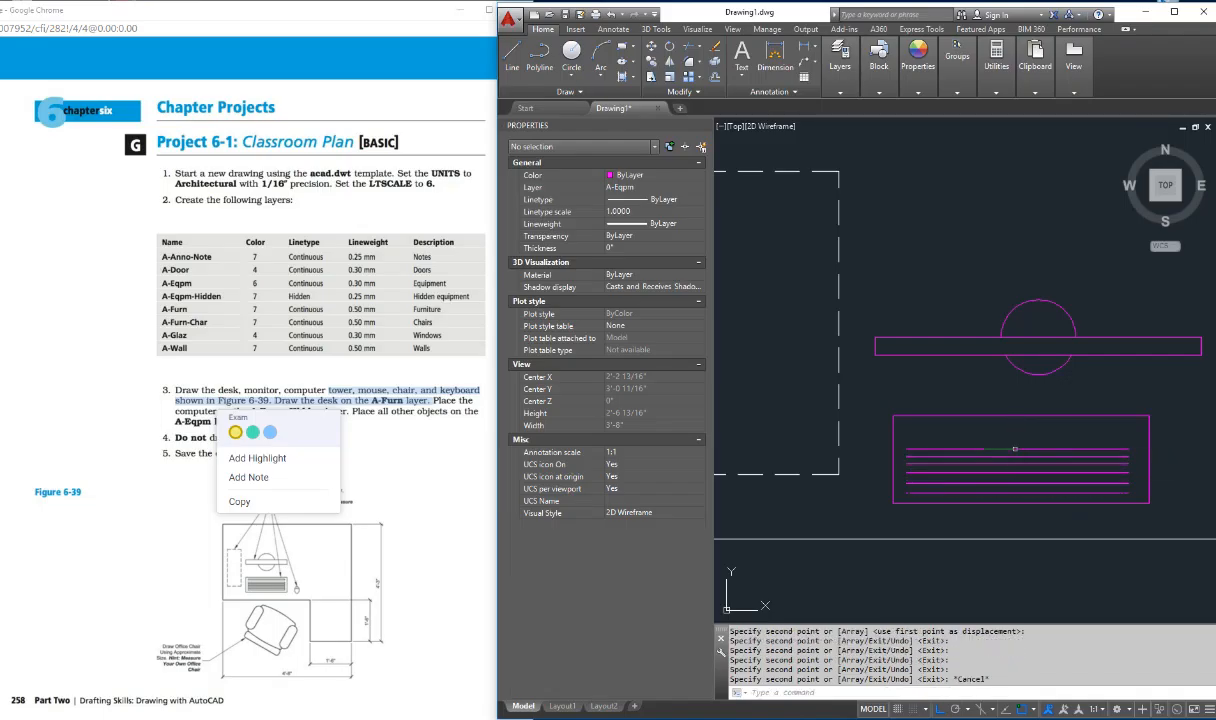
key("Escape")
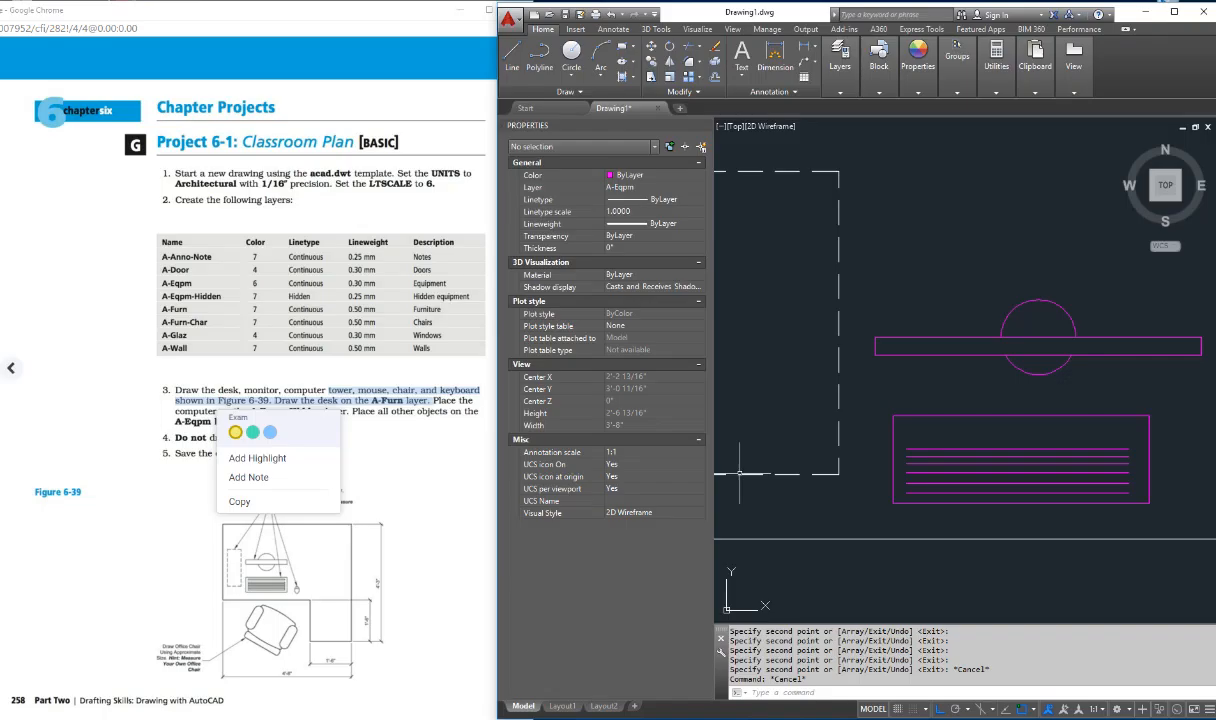
key("Escape")
key("Escape")
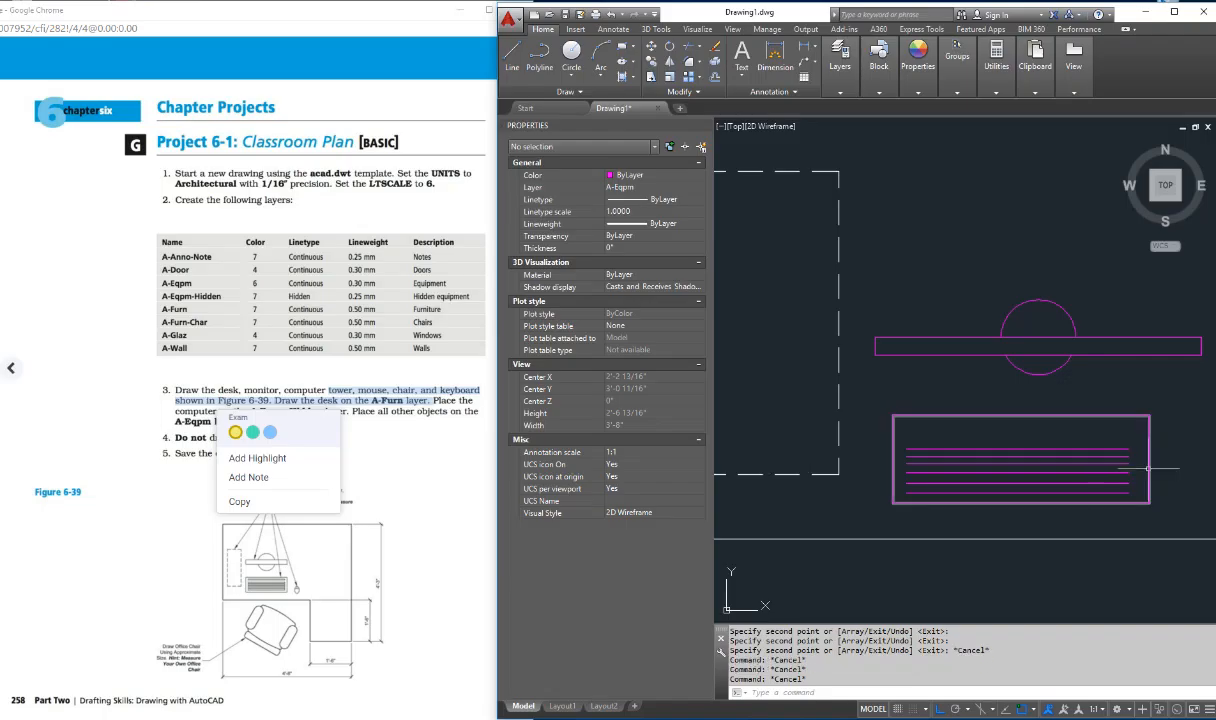
Step: Draw an upright ellipse about 3 1/2" long for the mouse, to the right of the keyboard
type("p")
key("Return")
left_click_drag(1151, 463, 981, 461)
key("Escape")
key("Escape")
key("Escape")
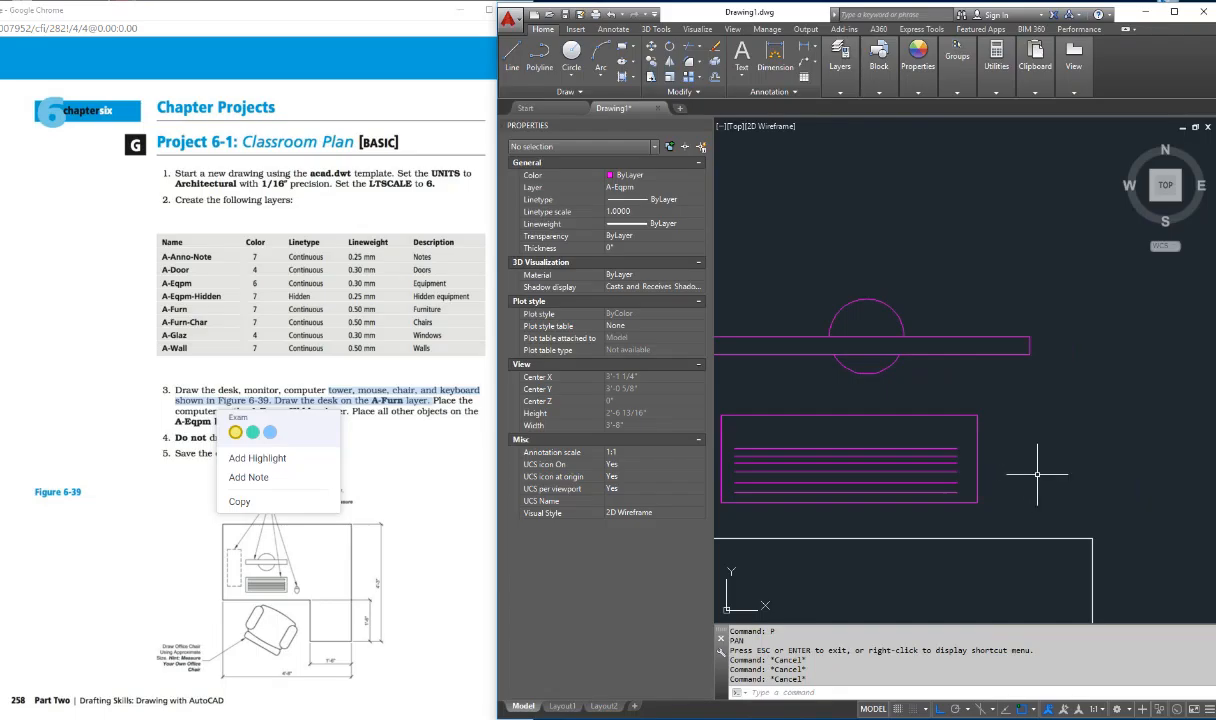
type("c")
type("llipse")
key("Return")
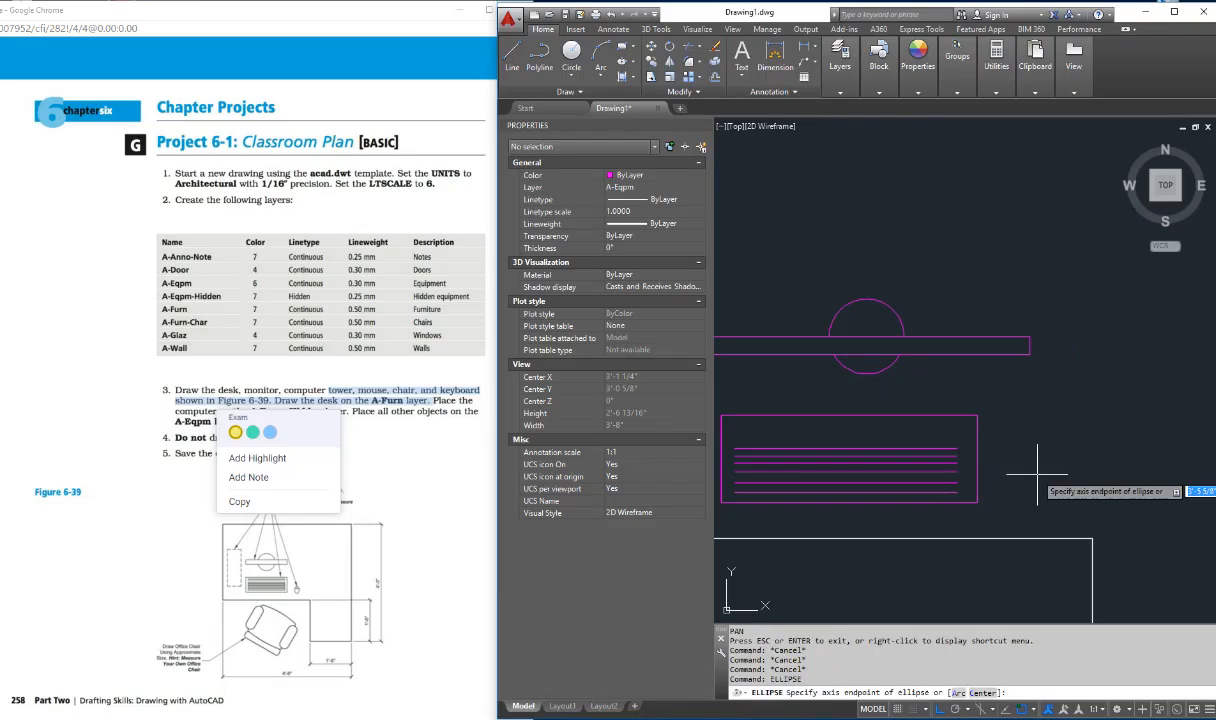
left_click(1053, 433)
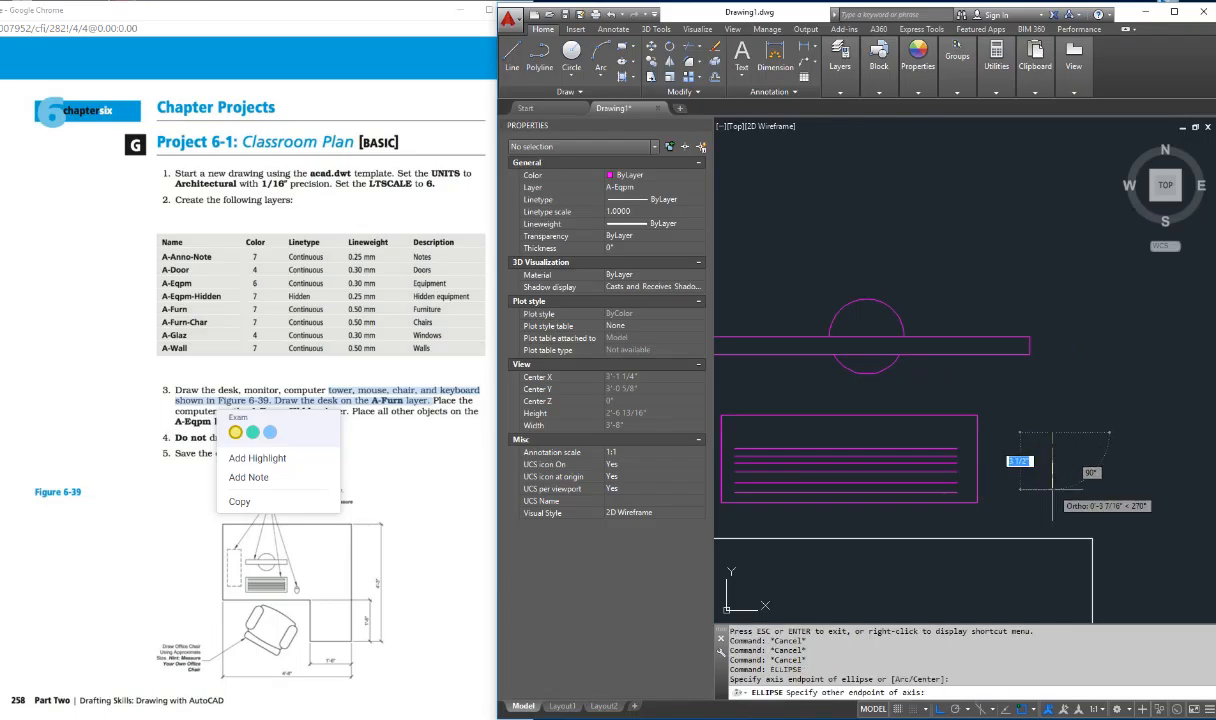
left_click(1053, 487)
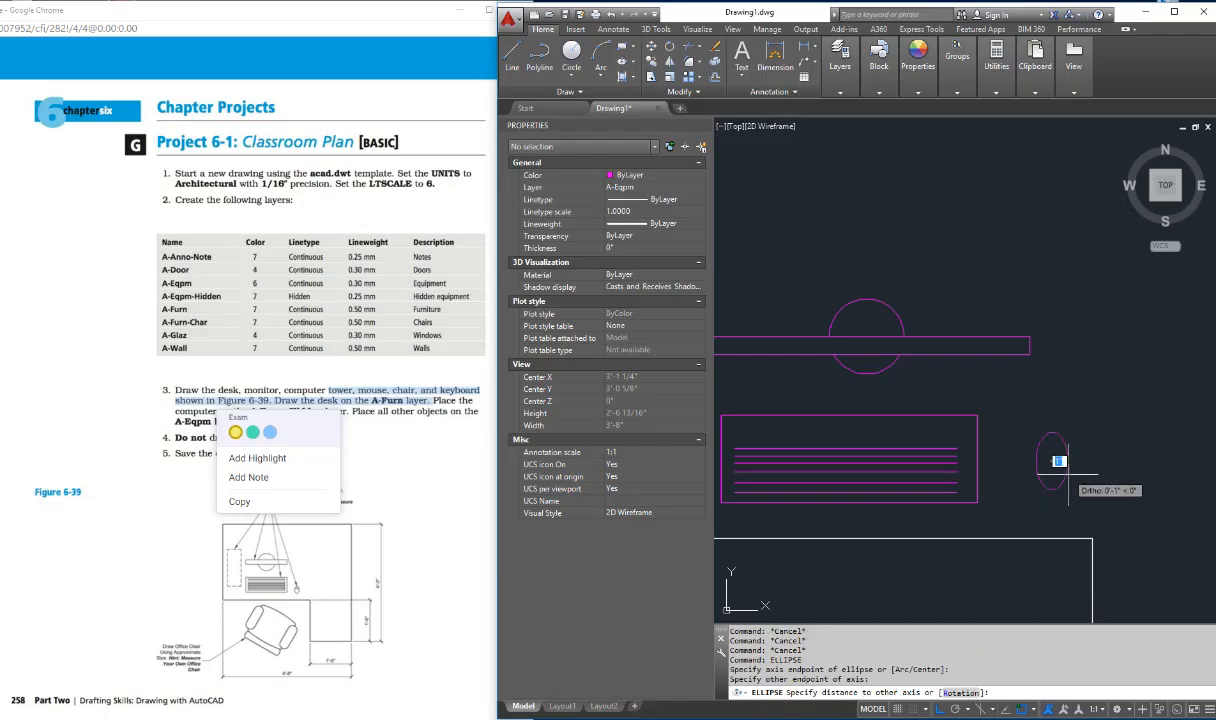
left_click(1071, 481)
key("Escape")
key("Escape")
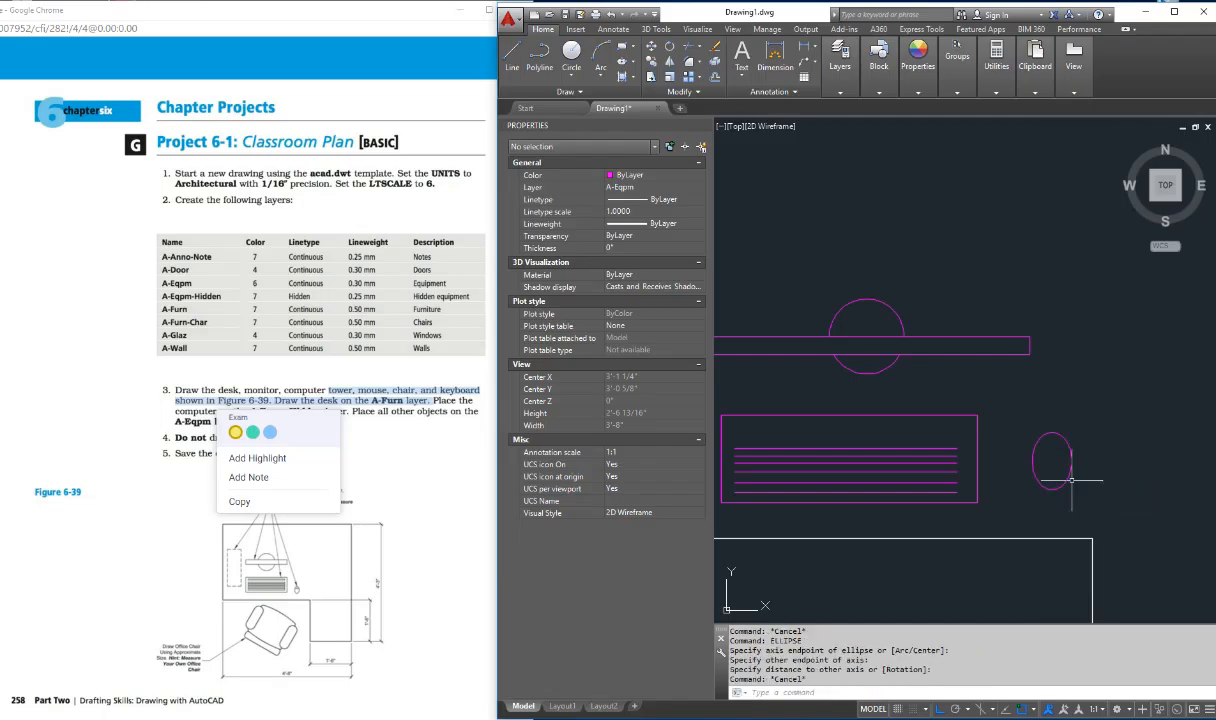
Step: Draw a horizontal line across the mouse ellipse slightly above its centre, extending past both sides
type("l")
key("Return")
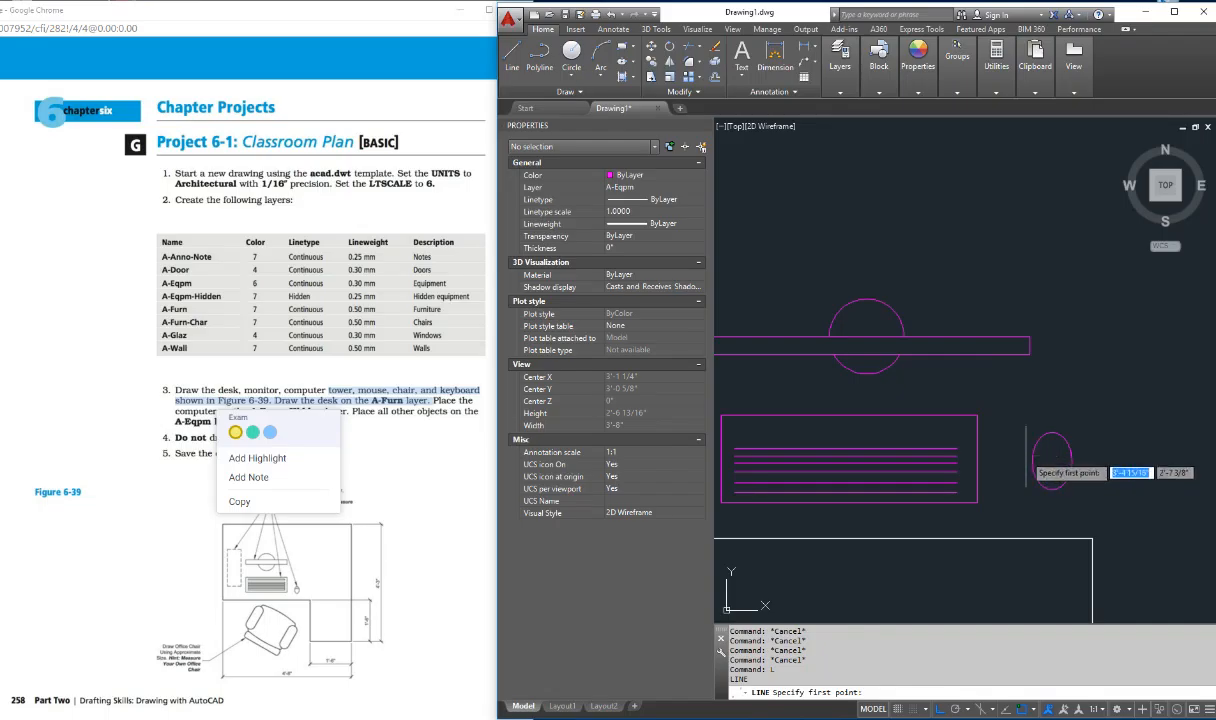
left_click(1027, 456)
key("Escape")
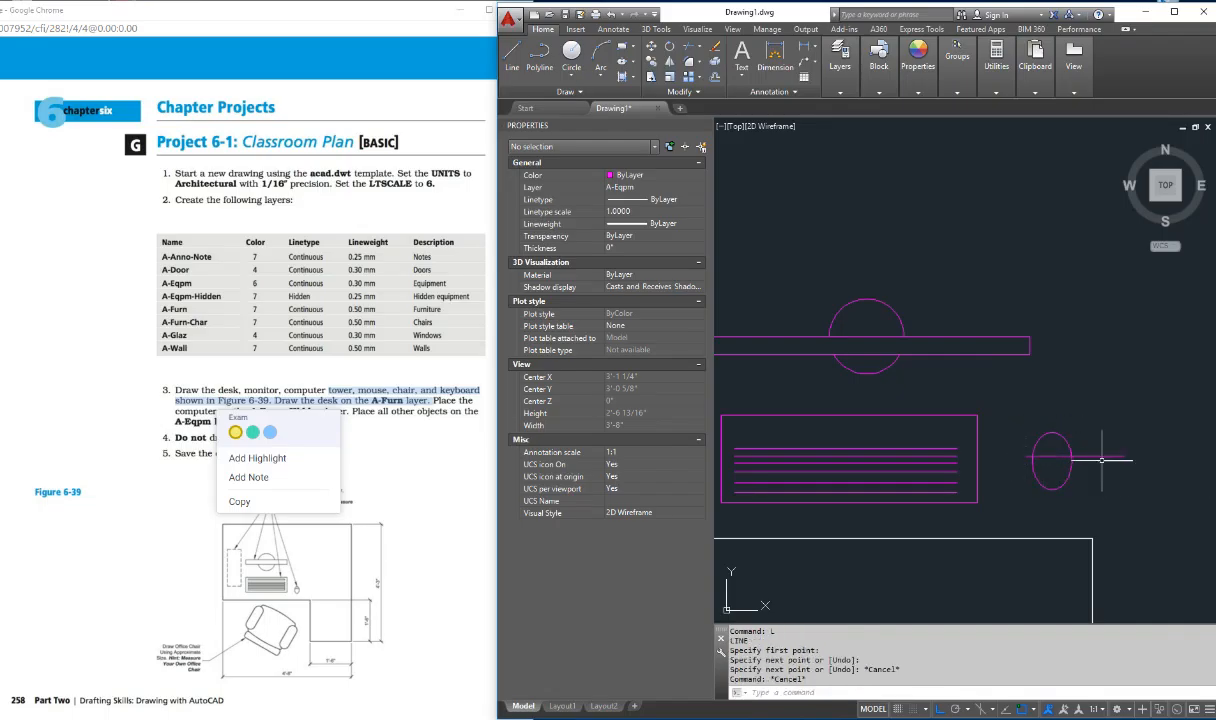
Step: Draw a vertical line from the mouse ellipse's top quadrant down past the horizontal line
type("l")
key("Return")
right_click(1042, 425, "shift")
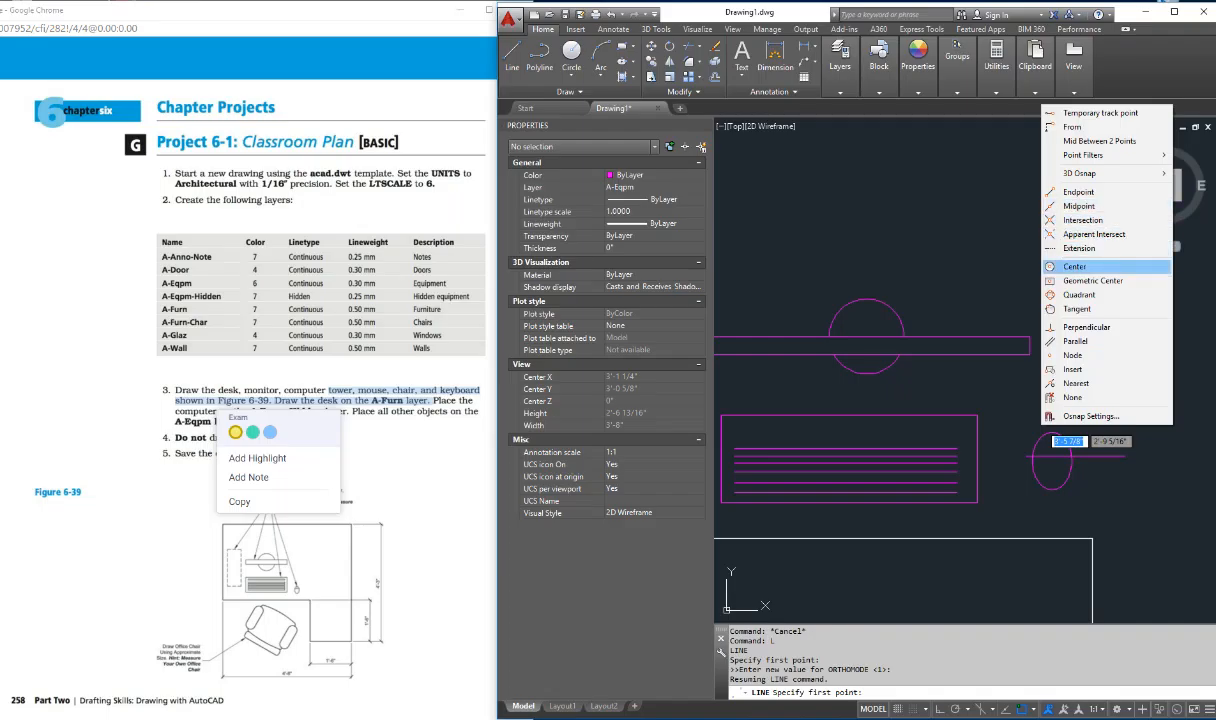
left_click(1080, 294)
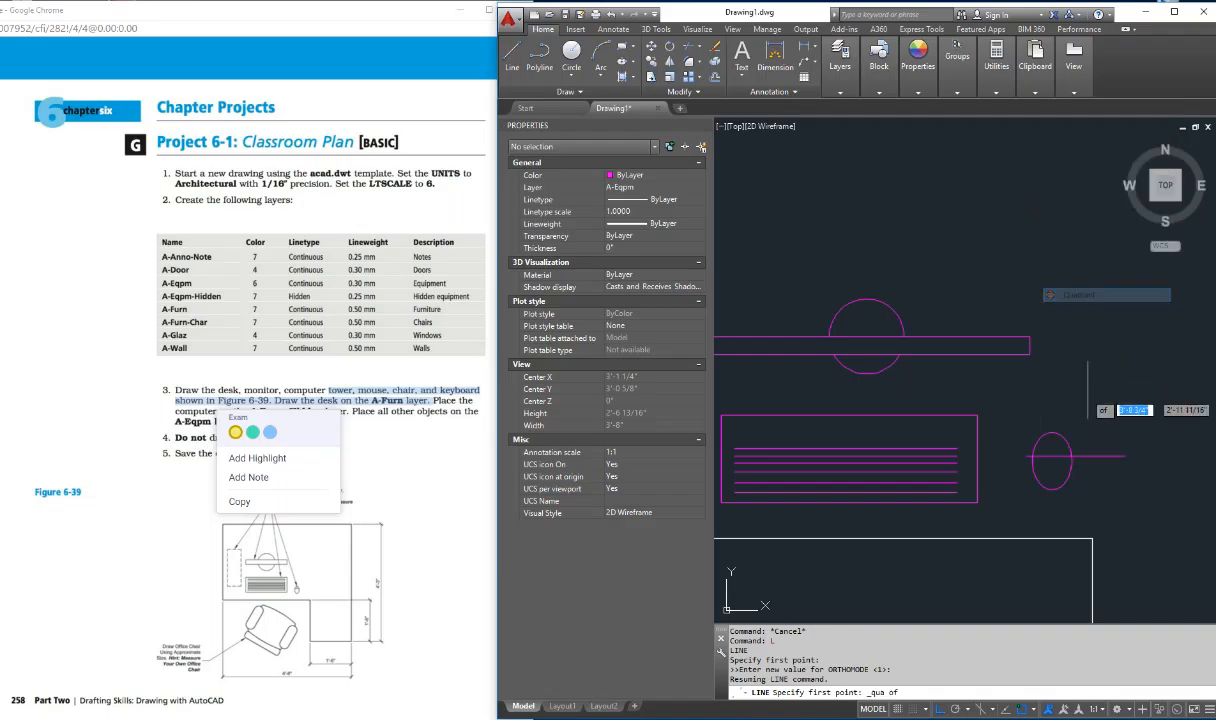
key("Escape")
key("Escape")
key("Escape")
key("Escape")
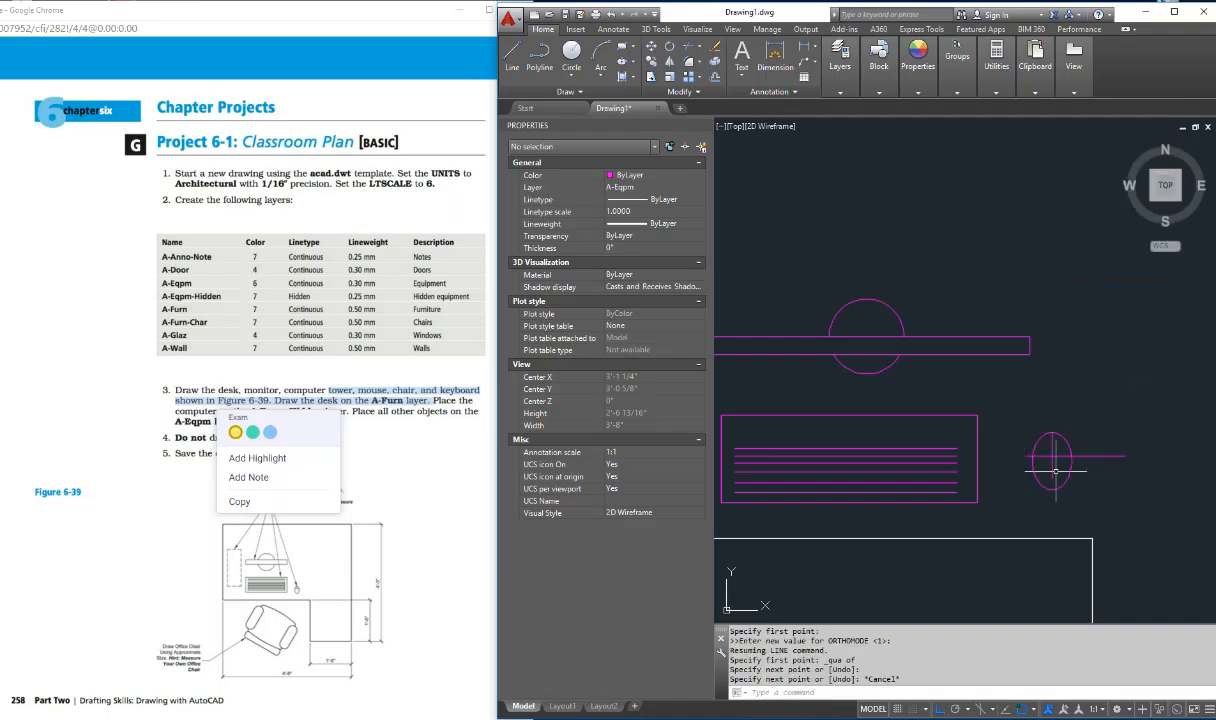
Step: Trim the horizontal line's ends outside the mouse ellipse and the part of the vertical line below the horizontal one
type("tr")
key("Return")
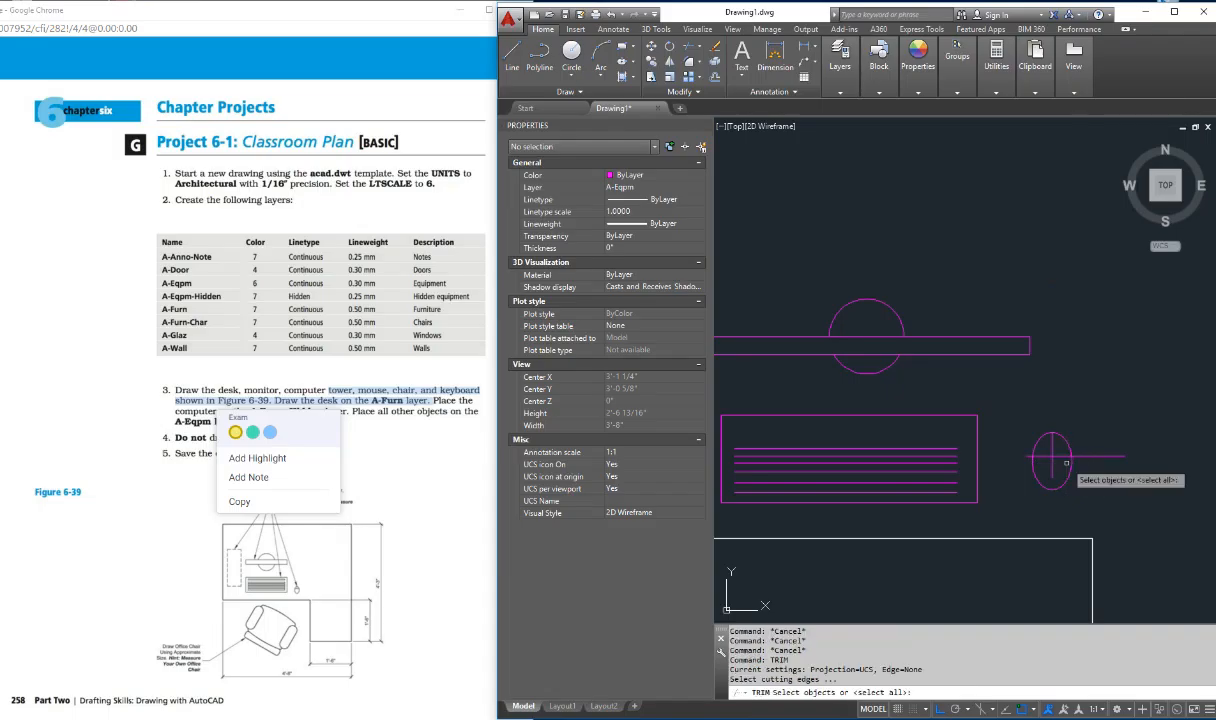
key("Return")
left_click(1054, 464)
left_click(1049, 464)
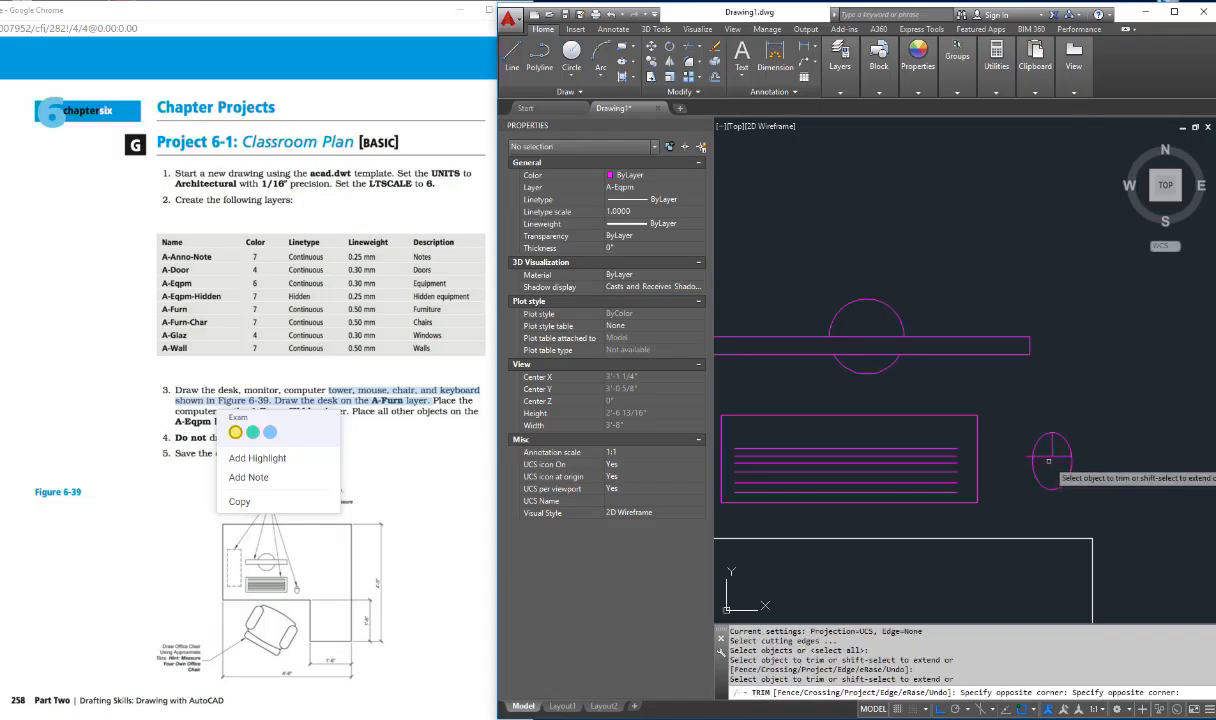
left_click(1027, 458)
key("Return")
scroll(1001, 460, "down", 5)
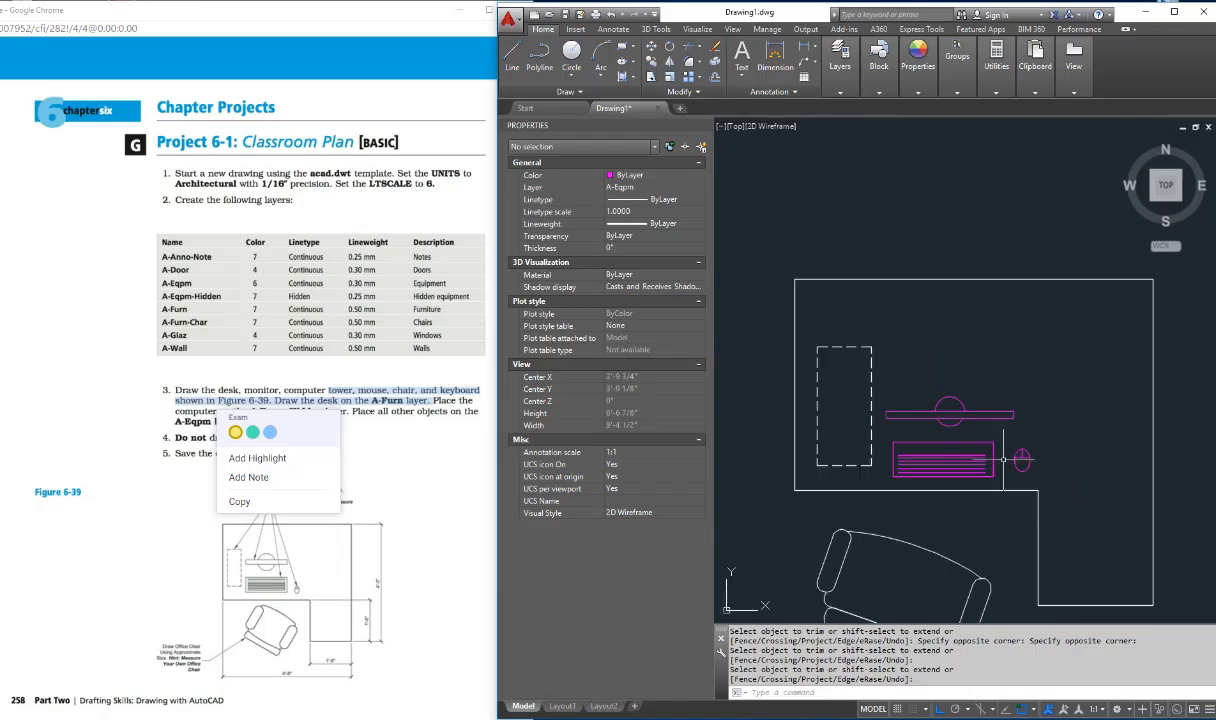
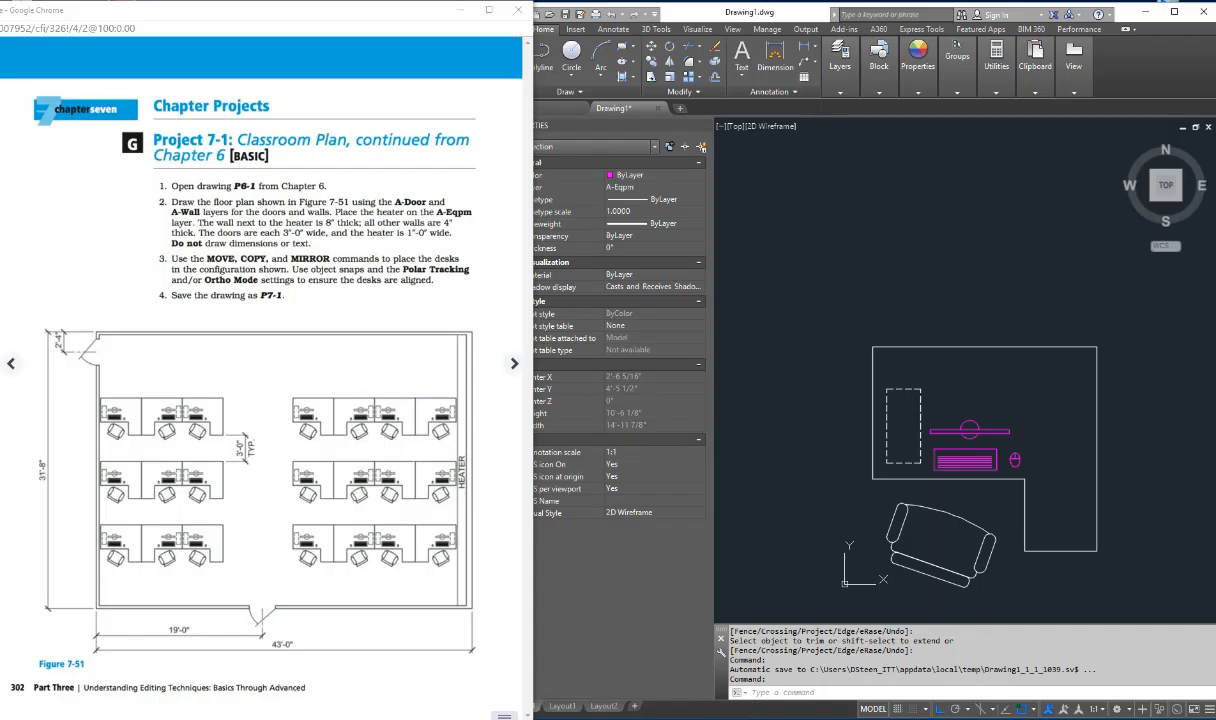
Step: Make A-Wall the current layer
key("ctrl")
scroll(938, 396, "down", 10)
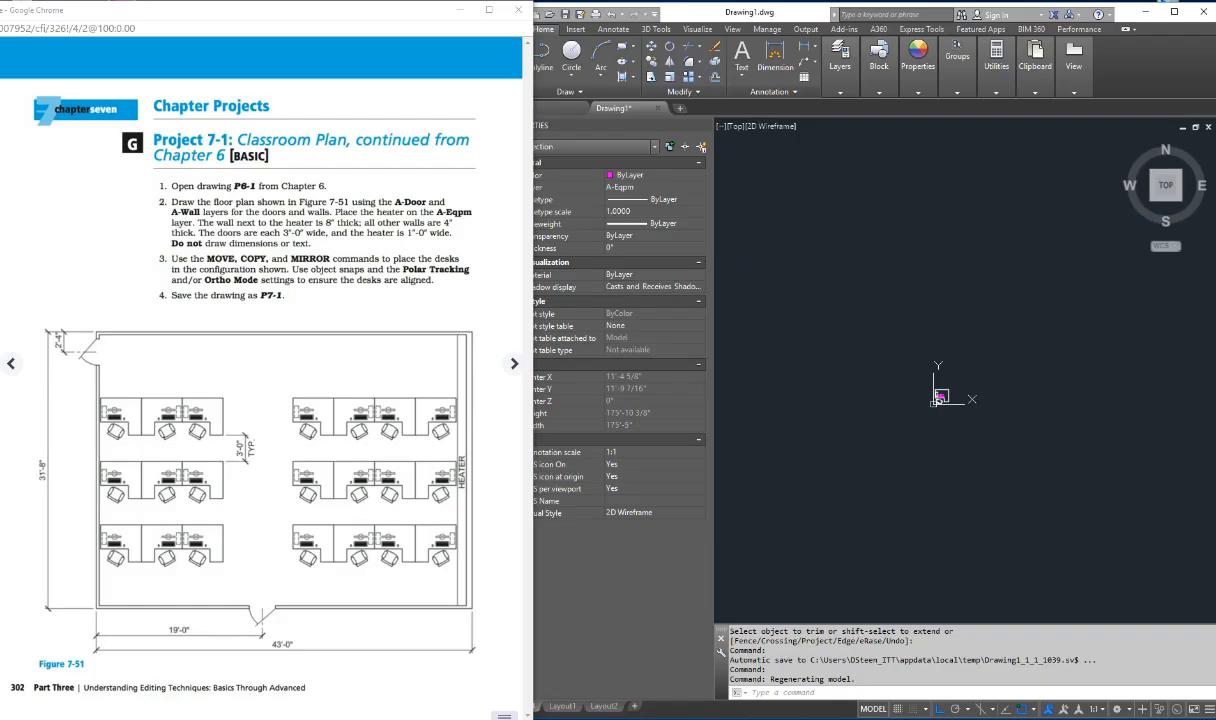
left_click(840, 72)
left_click(840, 72)
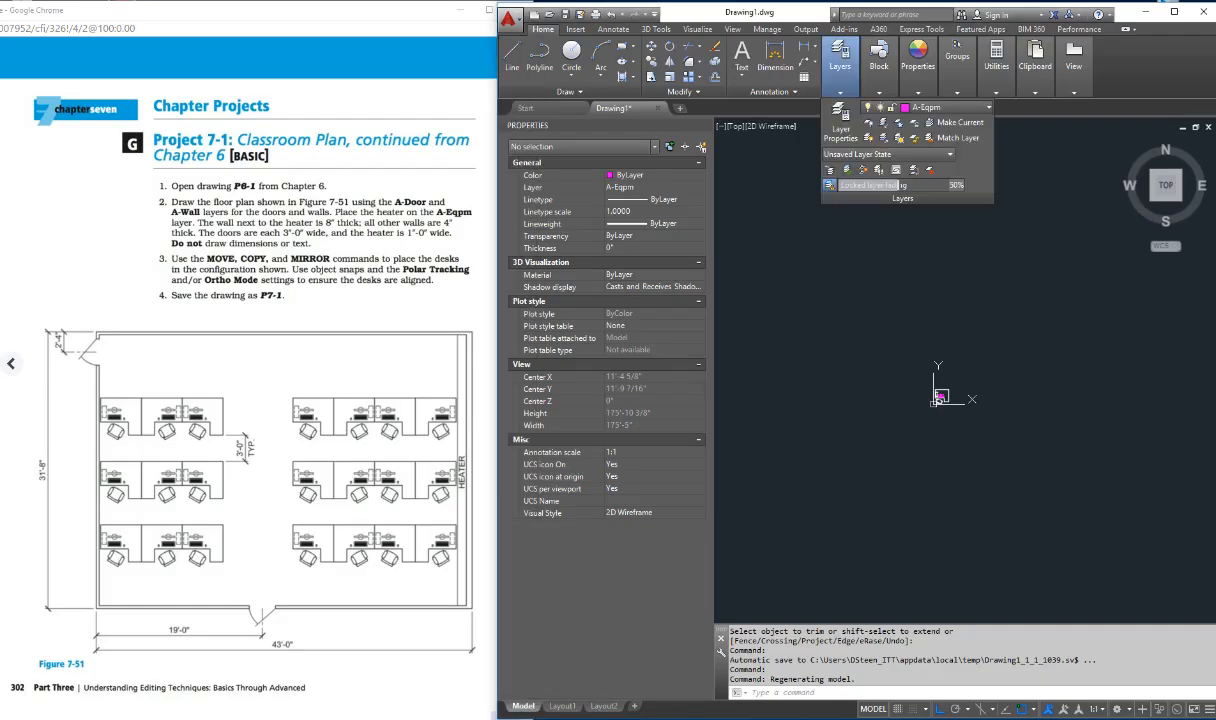
left_click(940, 107)
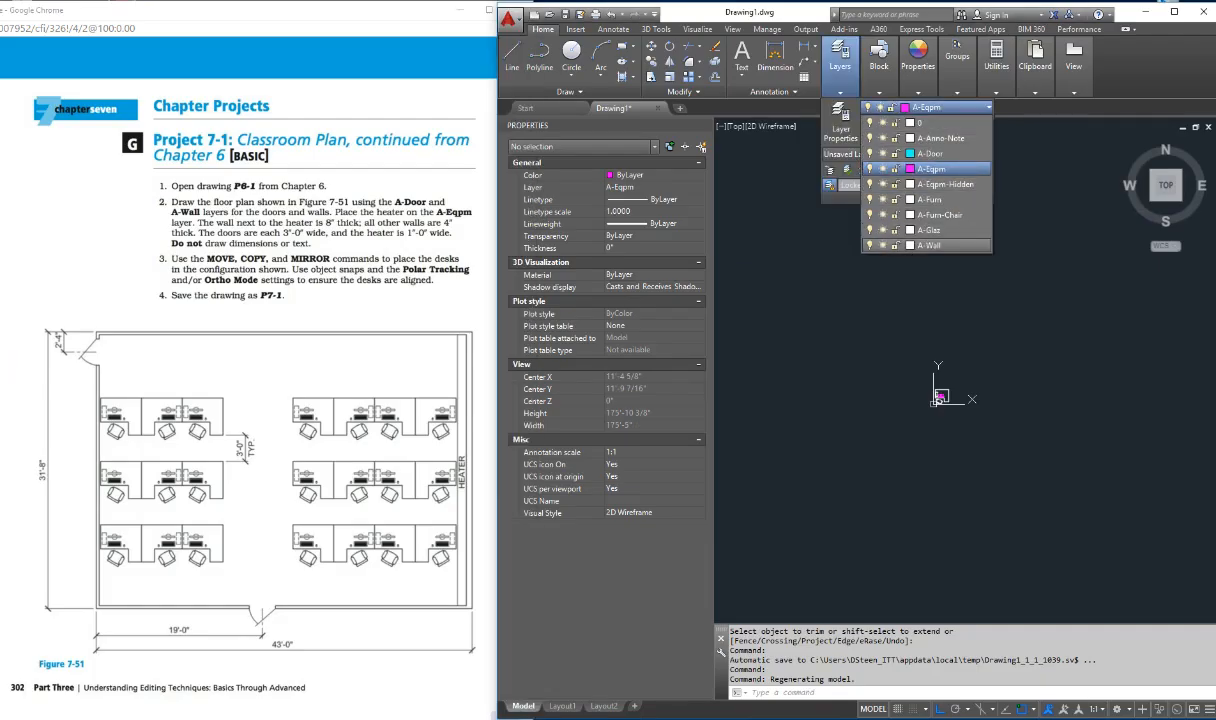
left_click(930, 245)
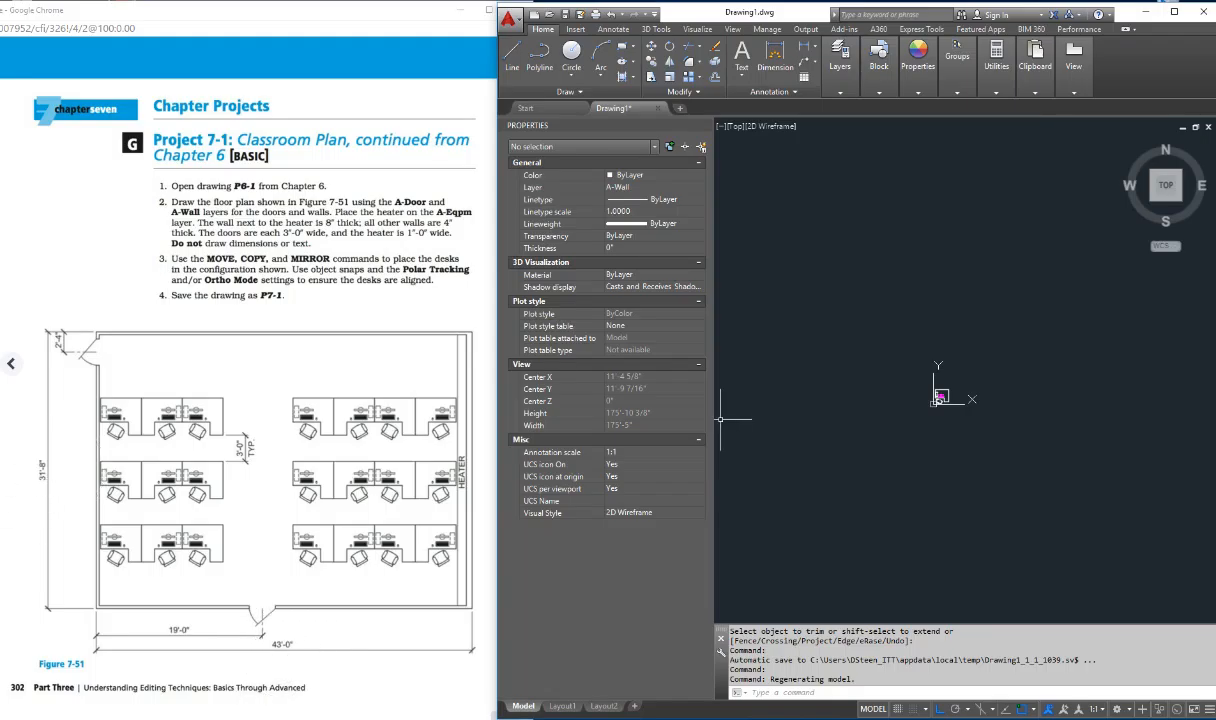
key("Escape")
key("Escape")
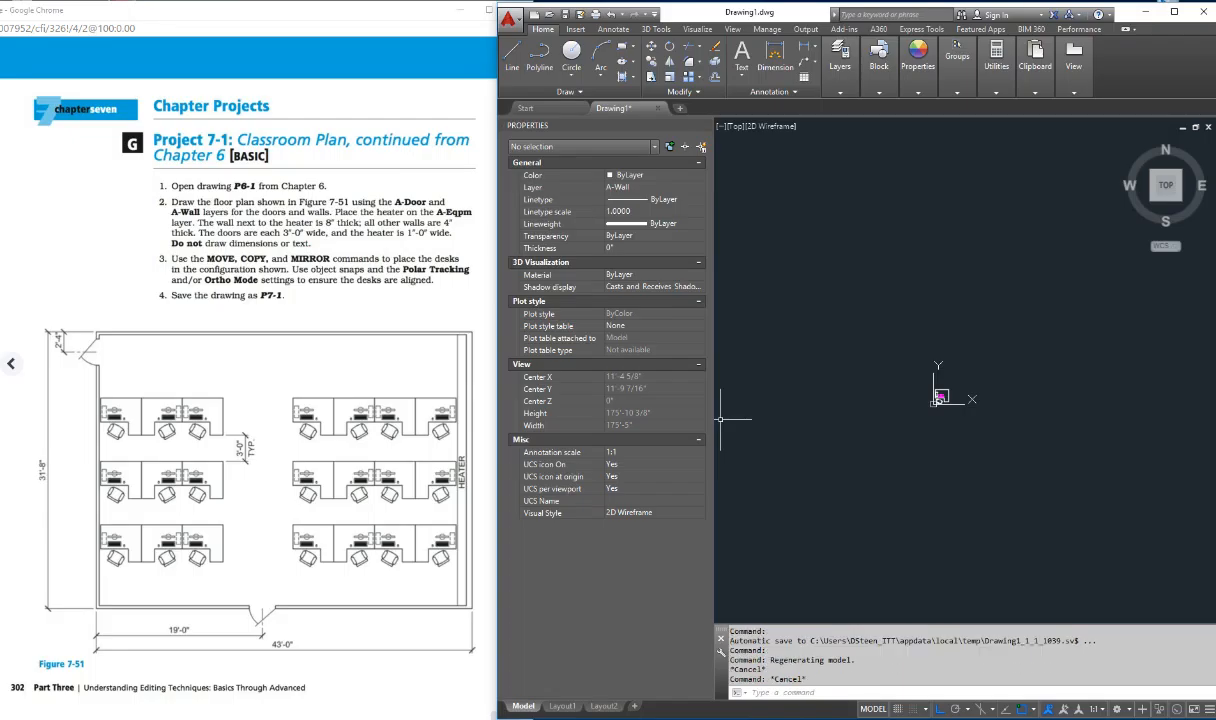
Step: Draw the classroom's outer bottom wall line 43' long to the right and the right wall line 31'8" upward from its end
type("l")
key("Return")
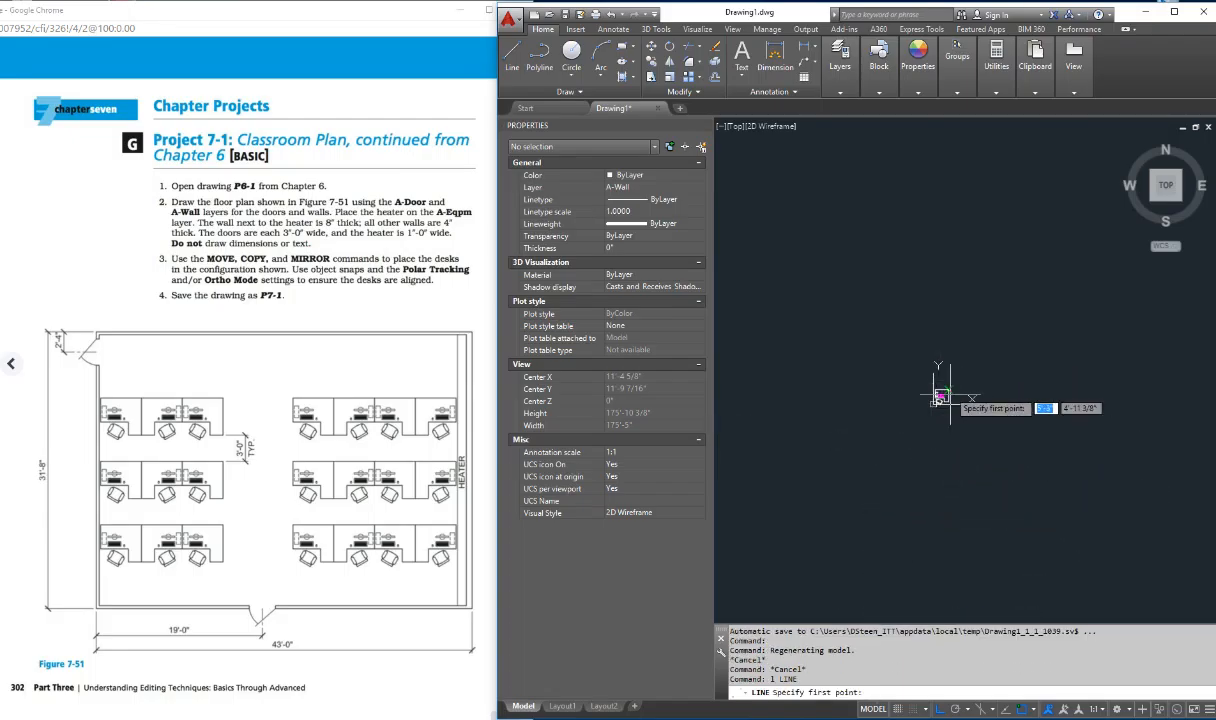
left_click(853, 435)
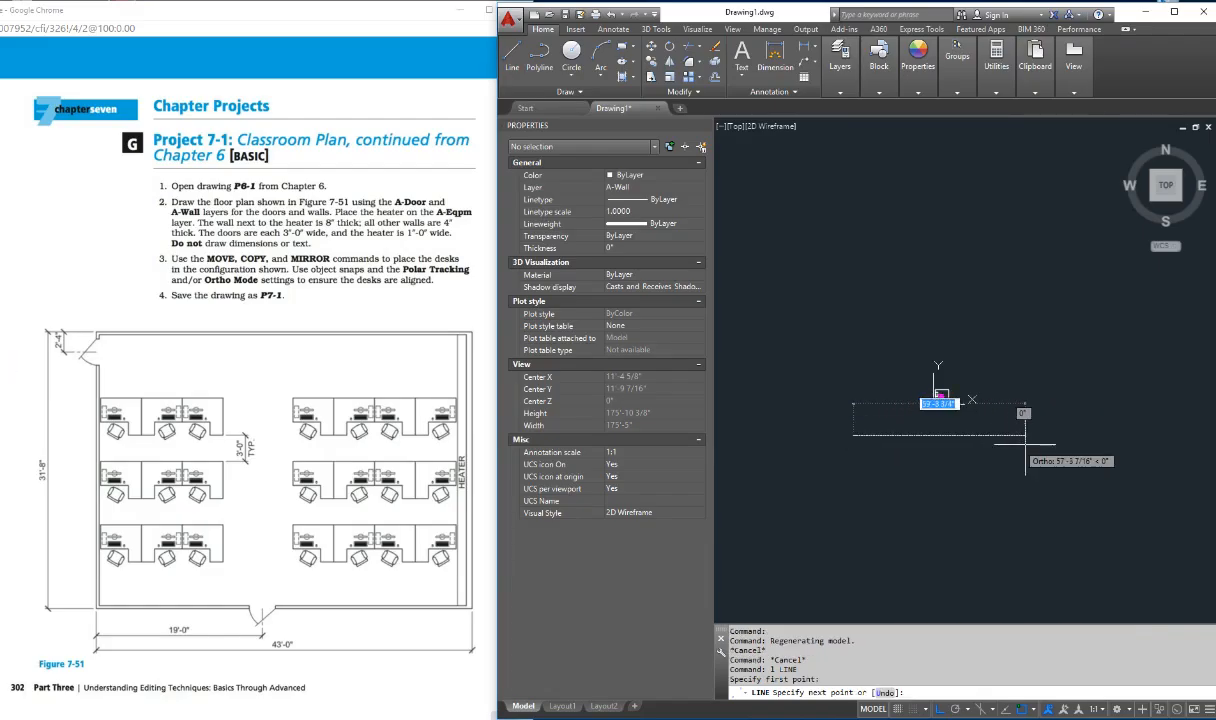
type("3")
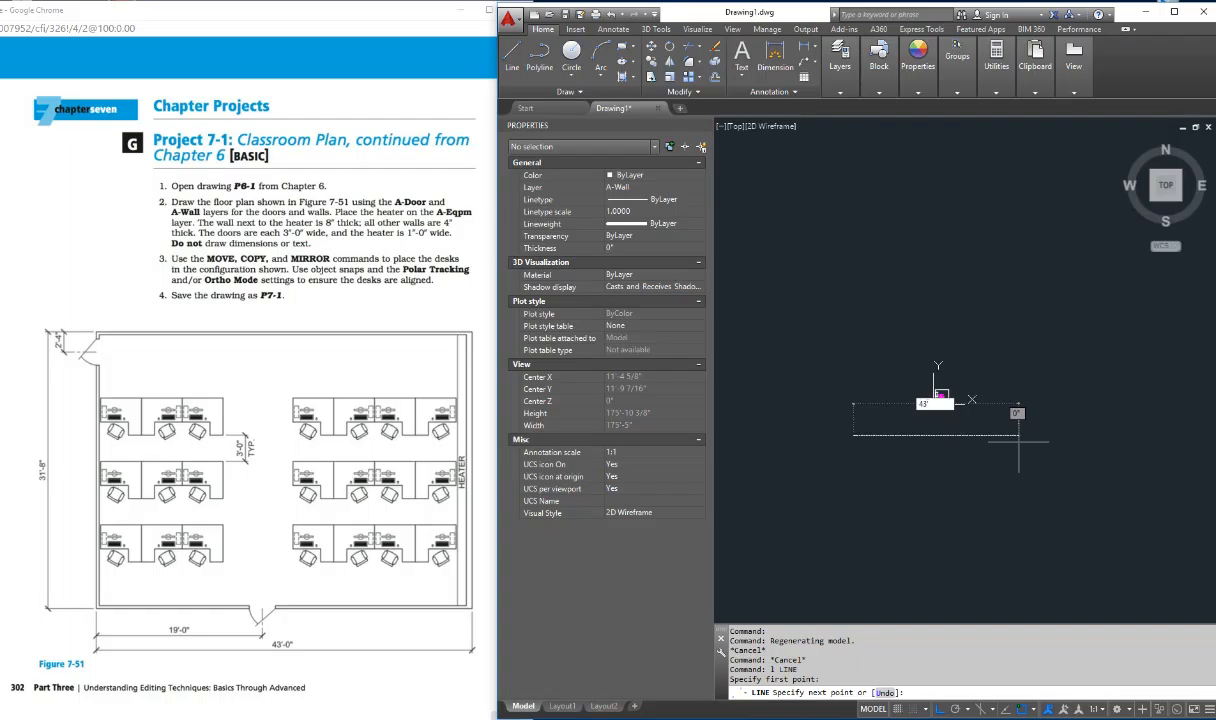
type("'")
key("Return")
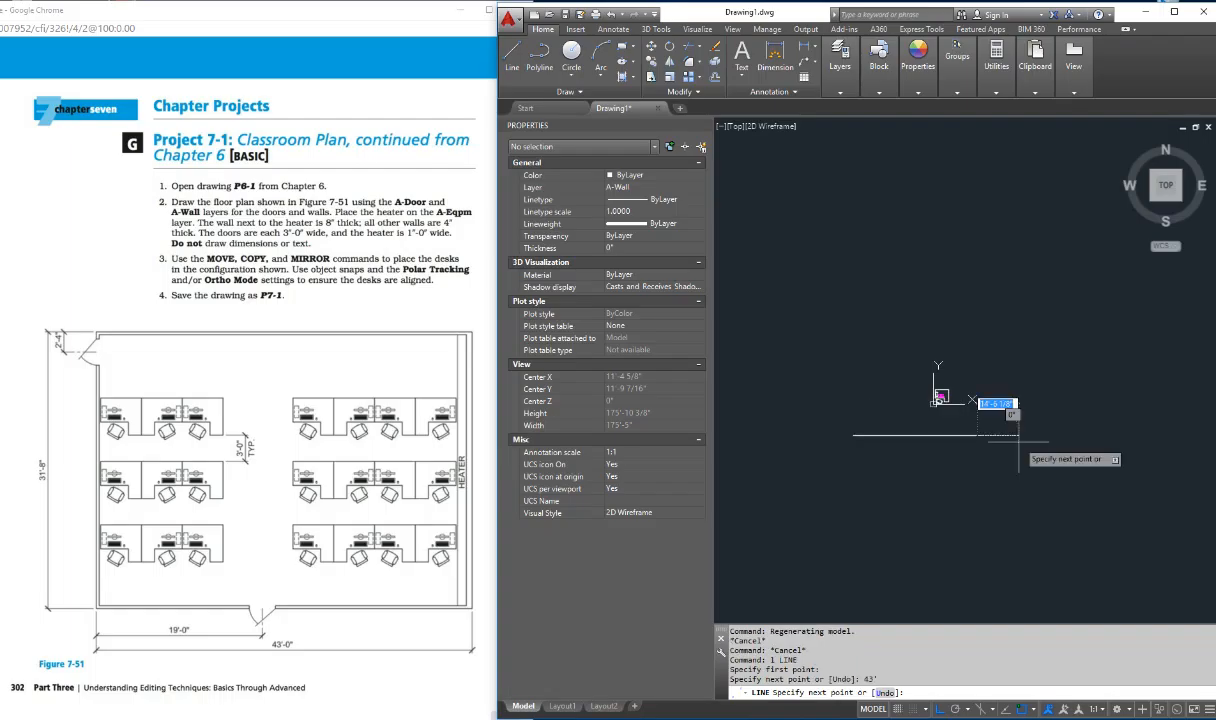
type("3")
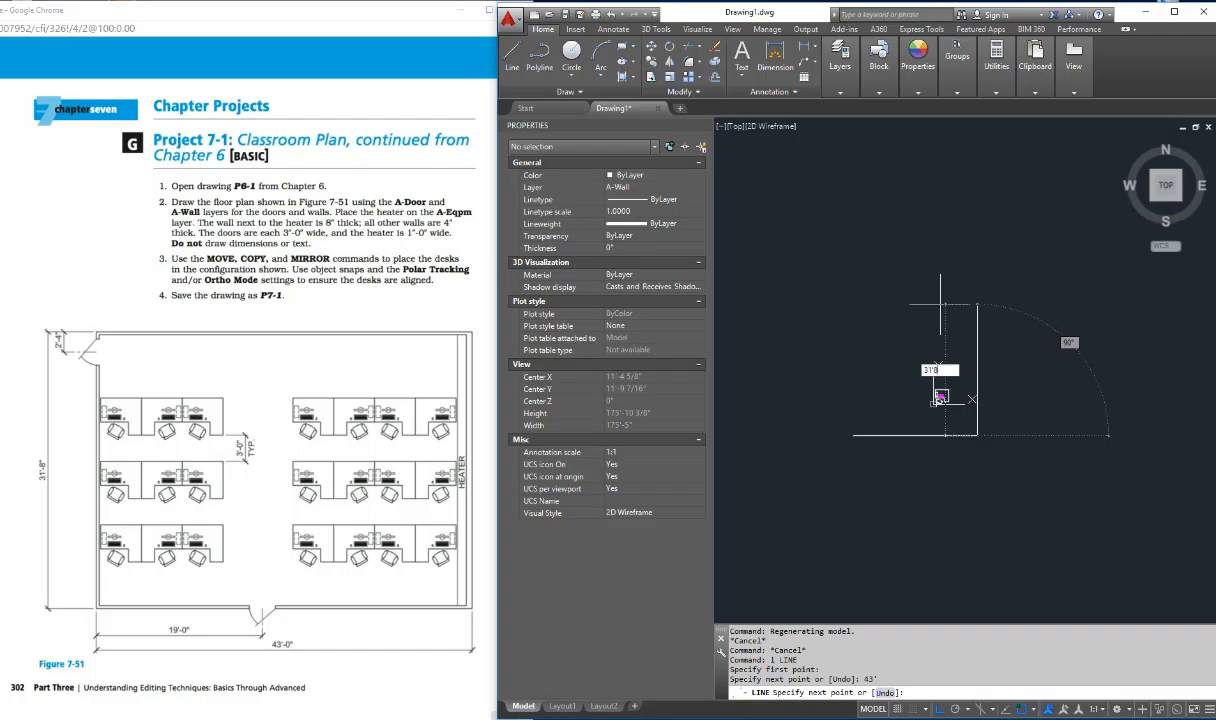
type("1'8")
key("Return")
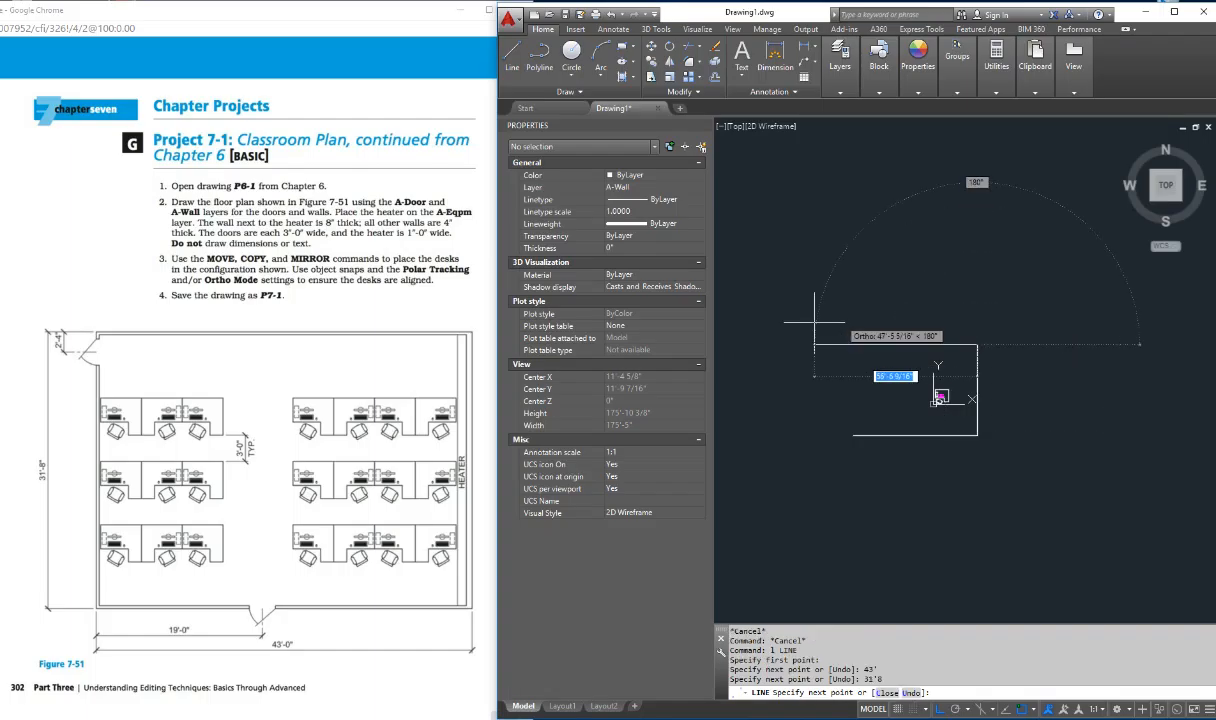
type("43")
key("Return")
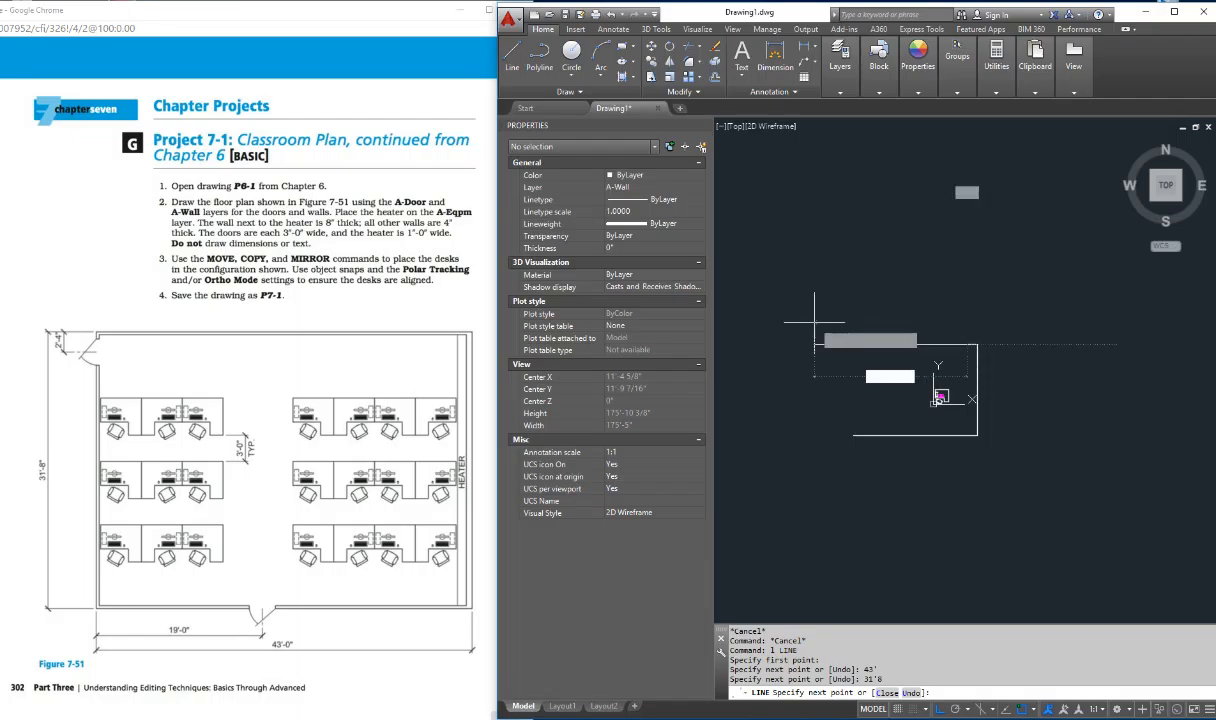
scroll(971, 347, "up", 5)
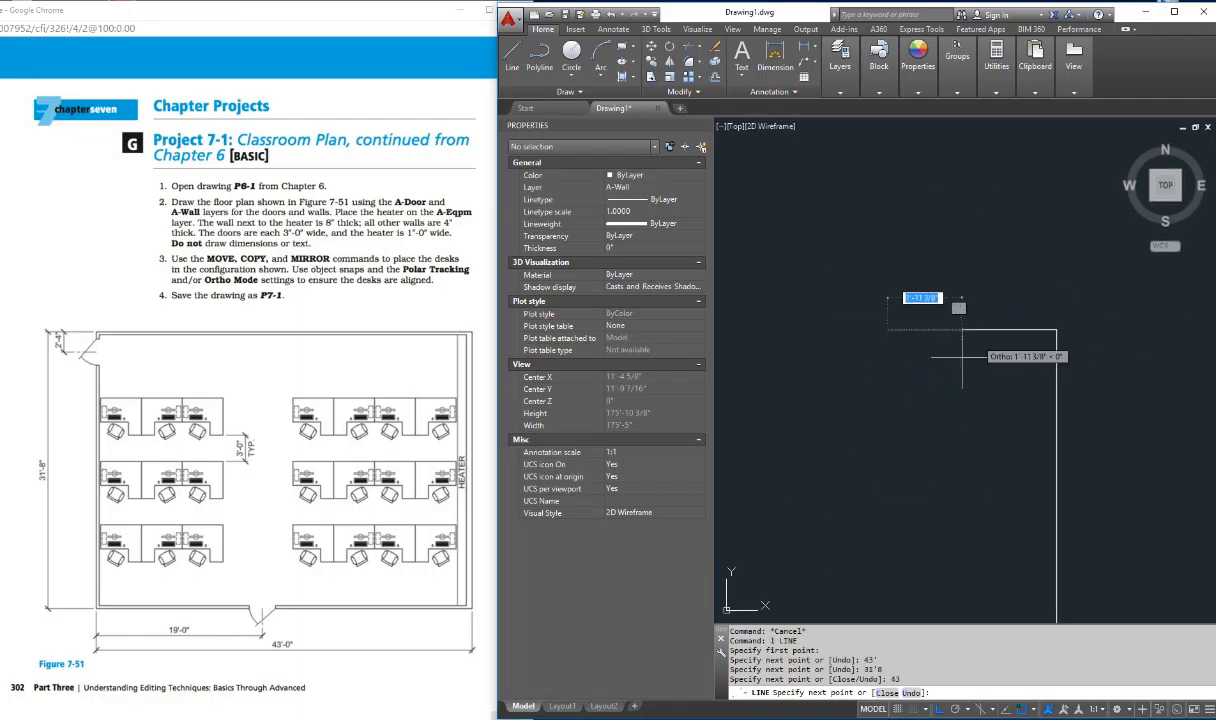
scroll(975, 355, "down", 3)
scroll(977, 363, "down", 3)
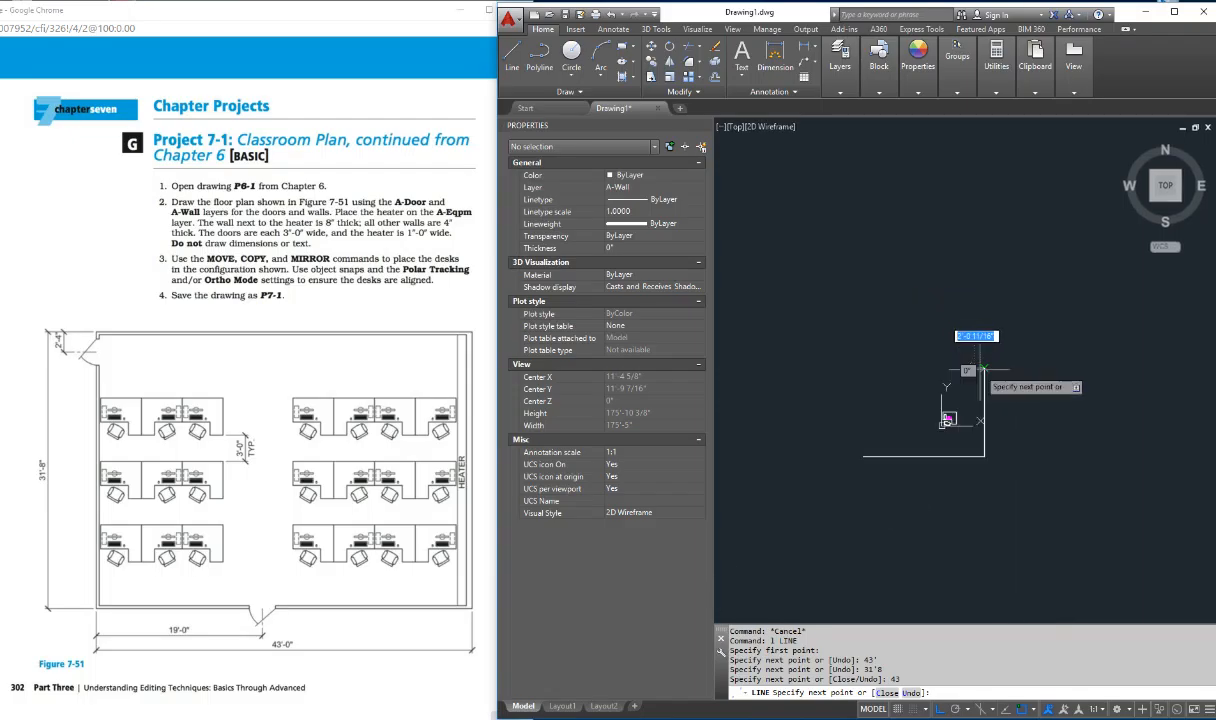
type("u")
key("Return")
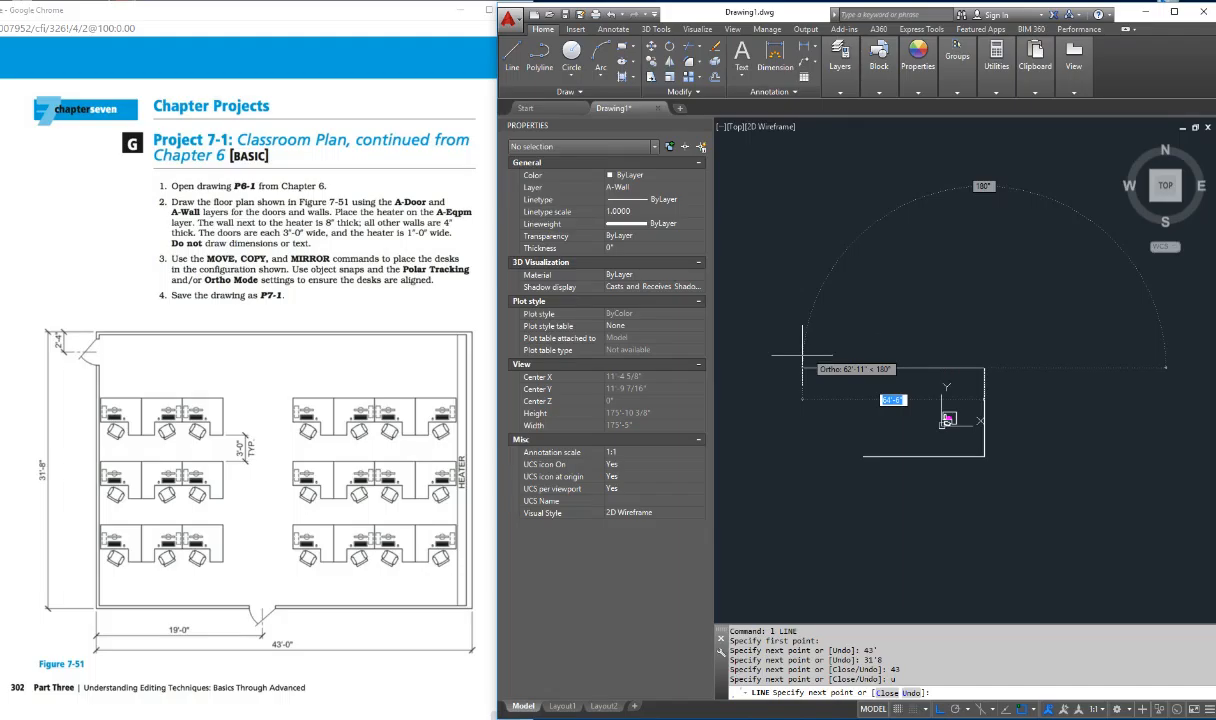
Step: Draw the top wall line 43' to the left and close the outline back to its starting point
type("43")
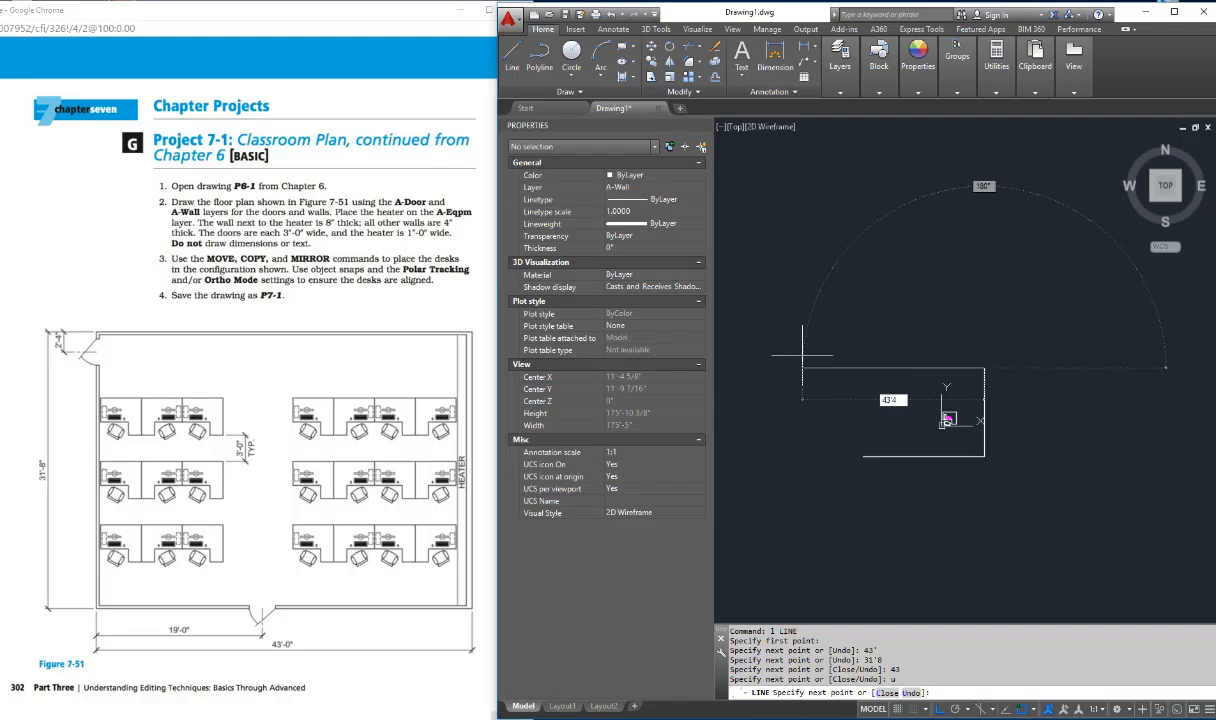
key("Return")
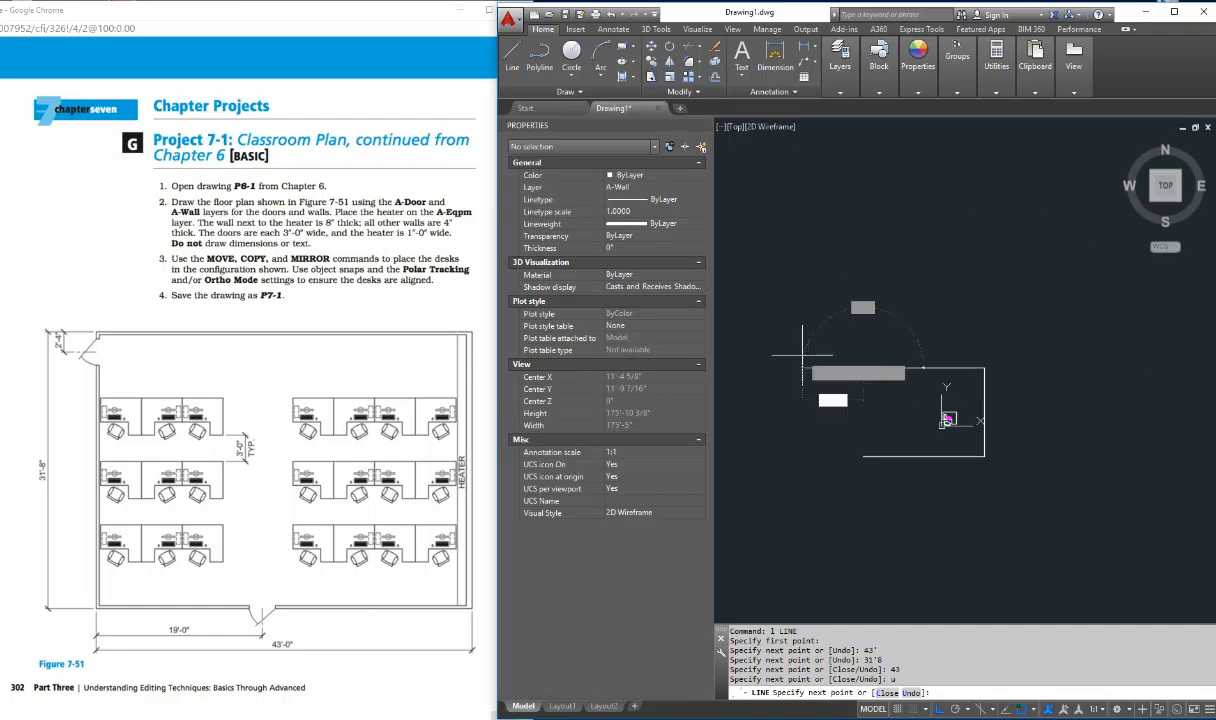
right_click(817, 441, "shift")
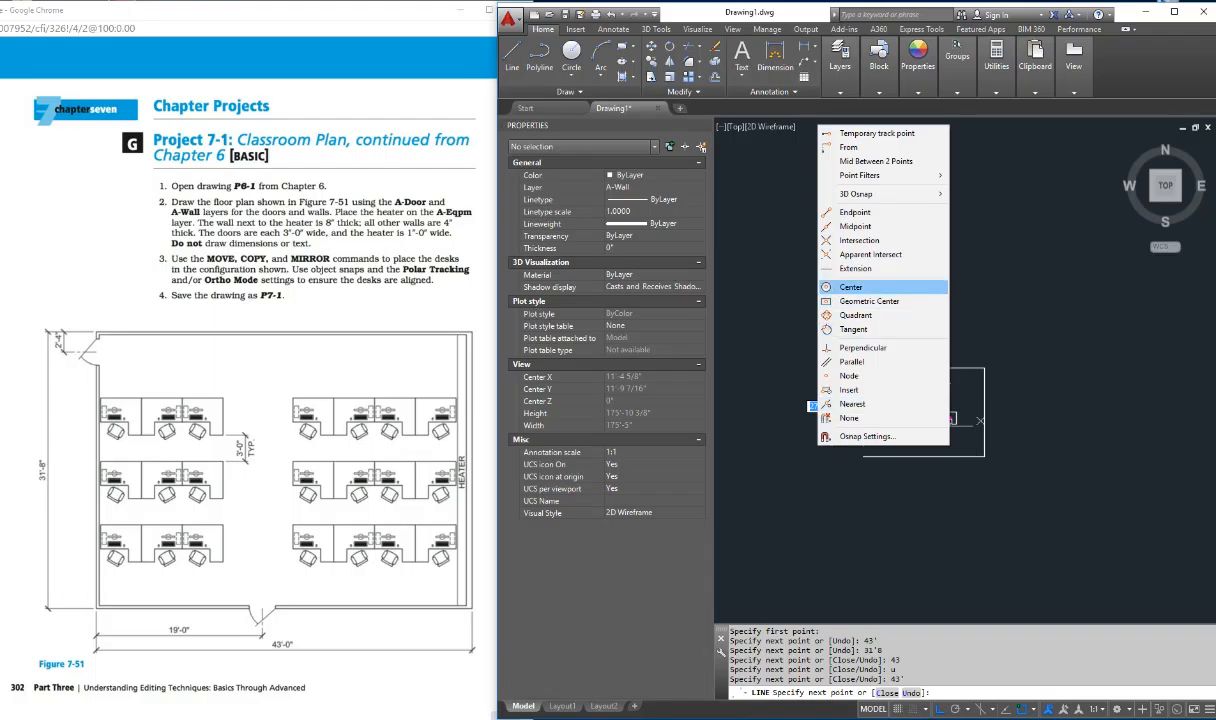
left_click(855, 212)
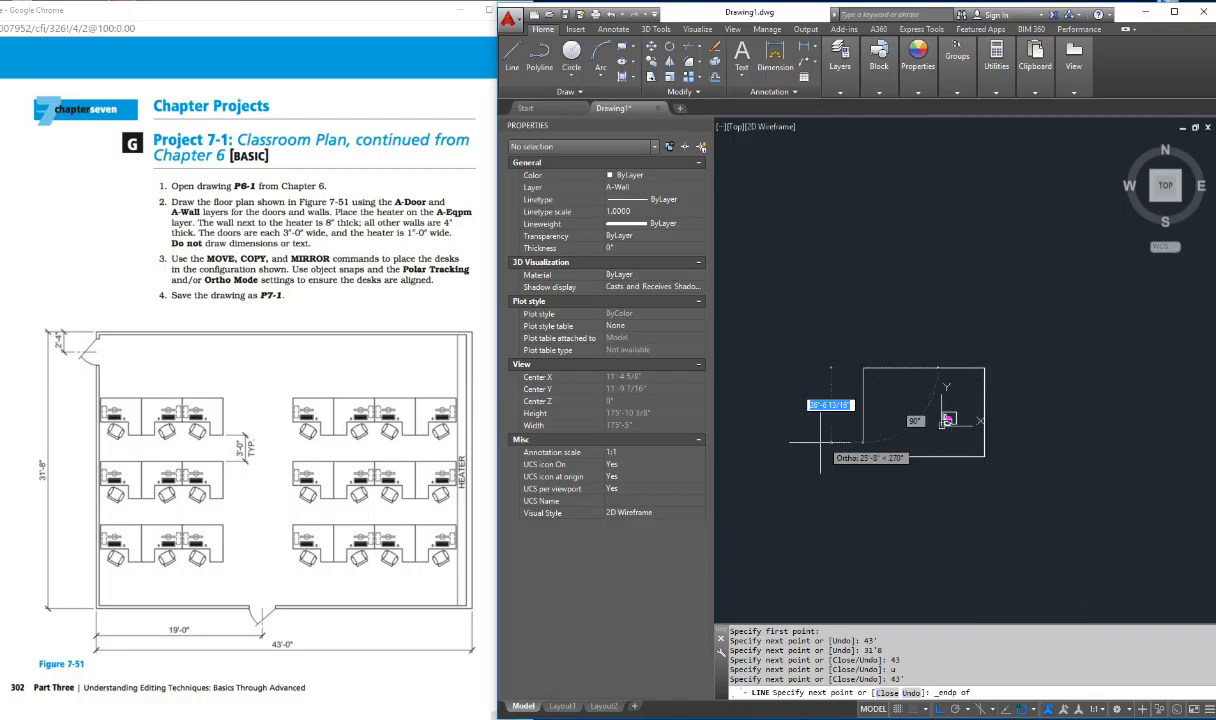
type("c")
key("Return")
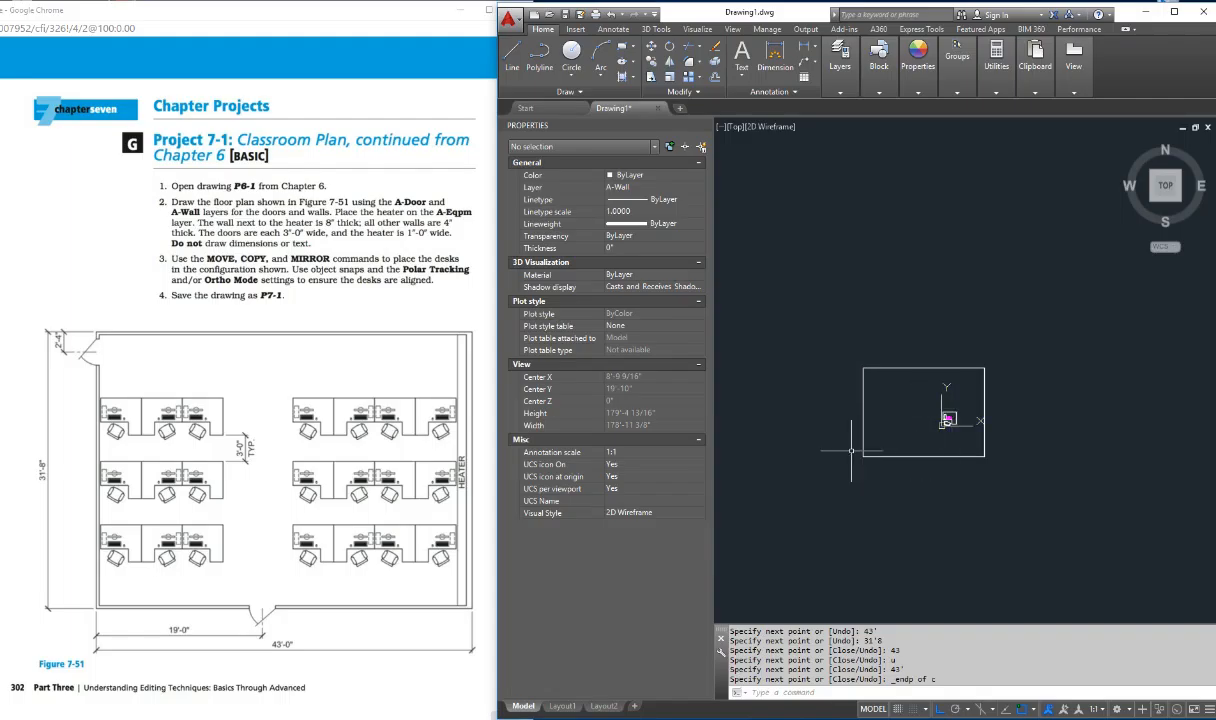
key("Escape")
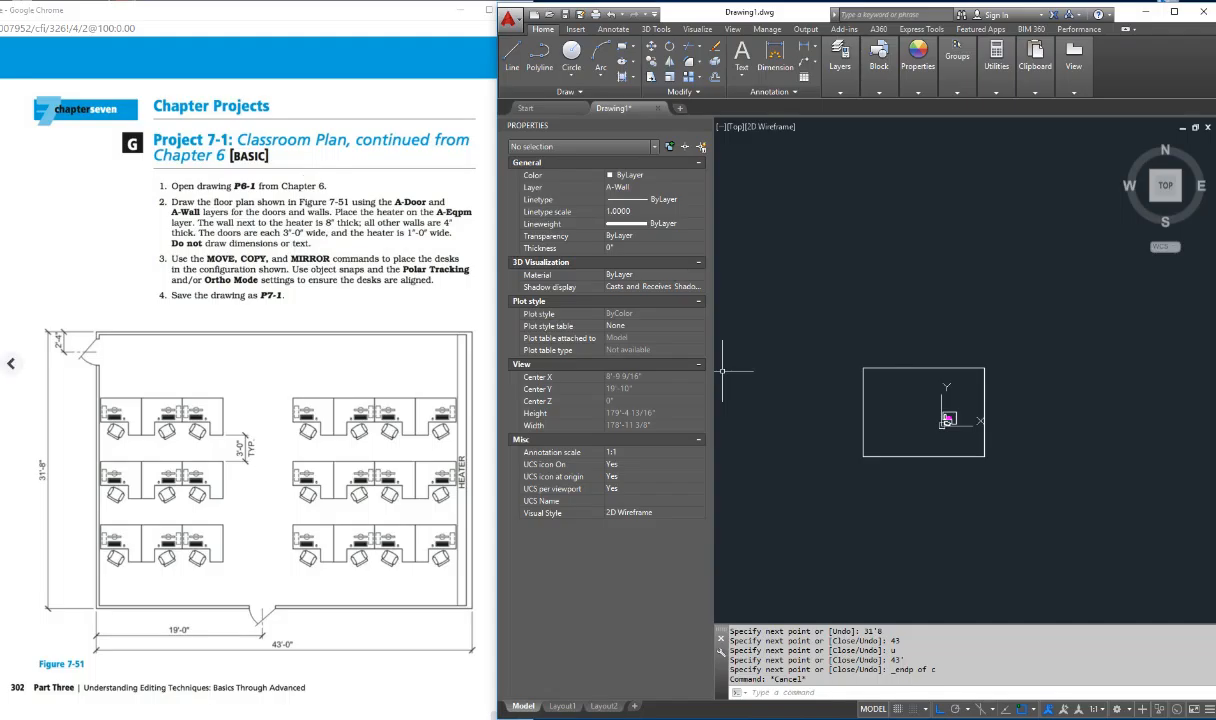
key("ctrl")
key("Escape")
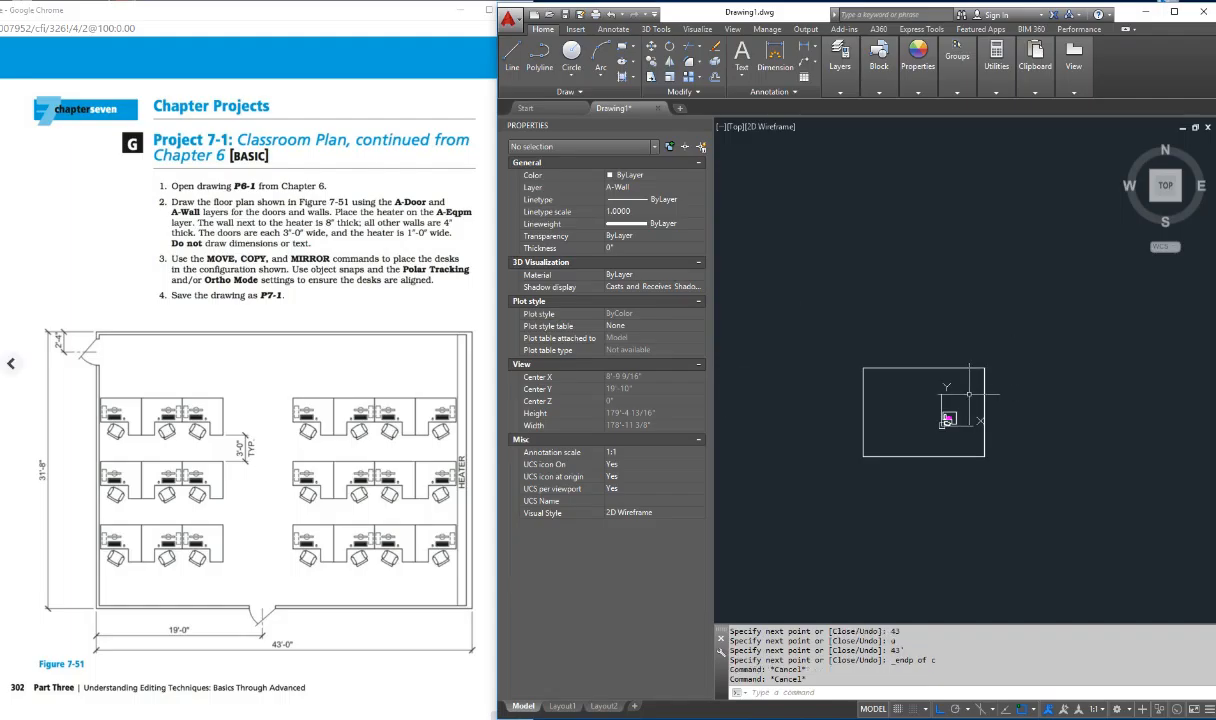
key("Escape")
key("Escape")
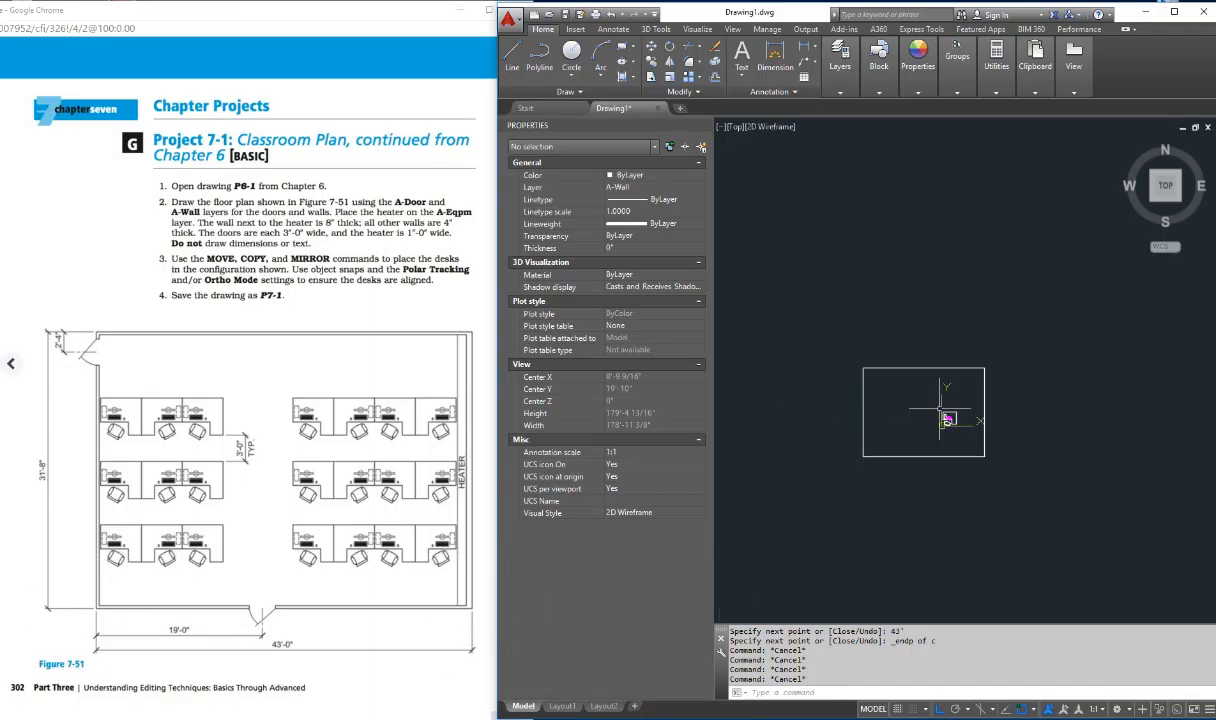
Step: Offset the right wall line 8" toward the inside of the room for the heater-side wall
scroll(935, 425, "up", 2)
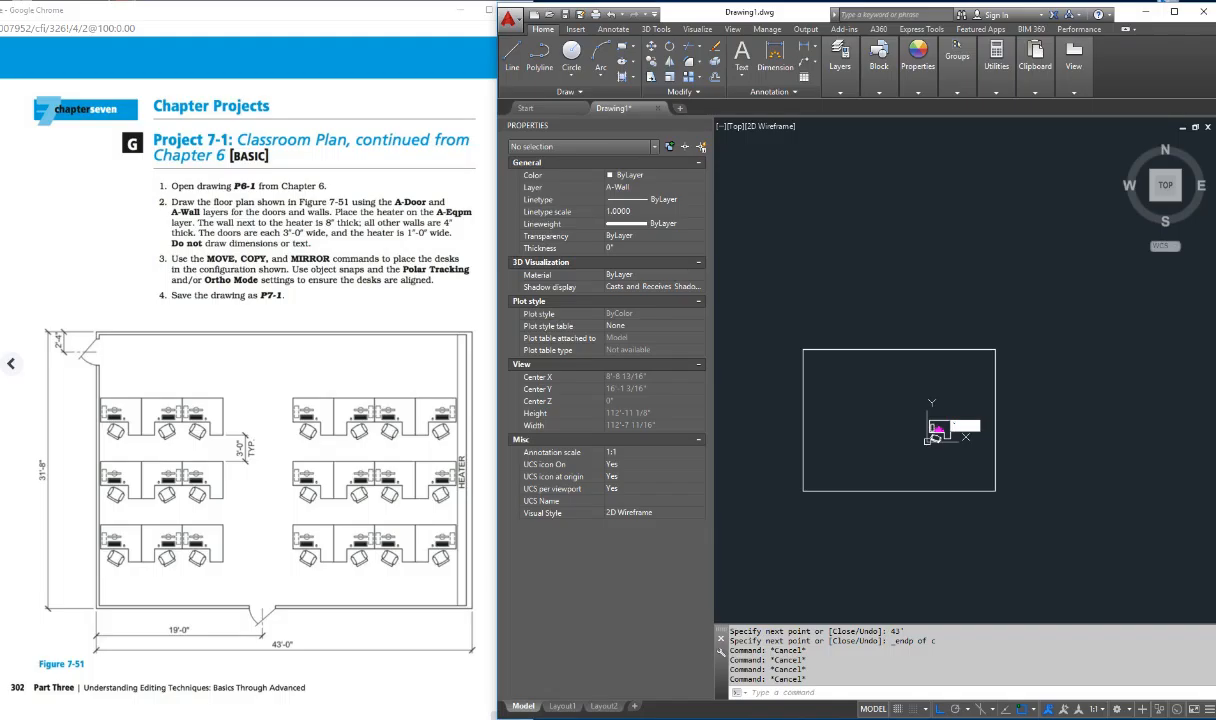
key("Escape")
key("Escape")
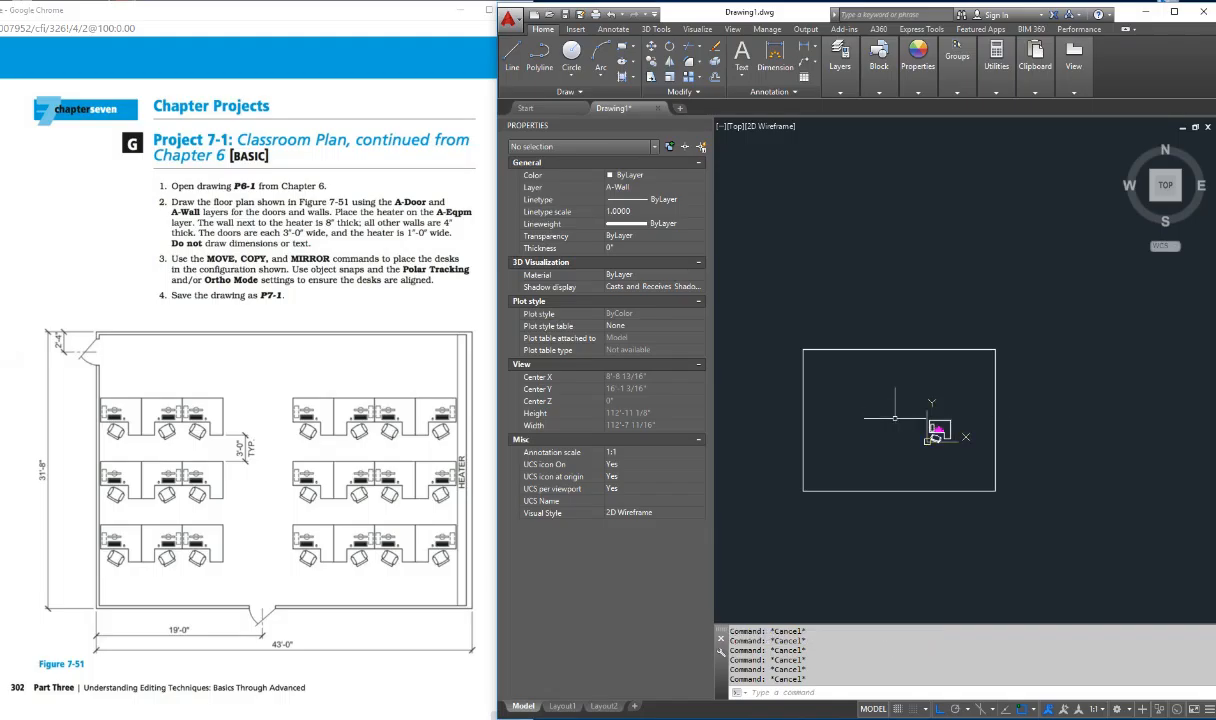
type("off")
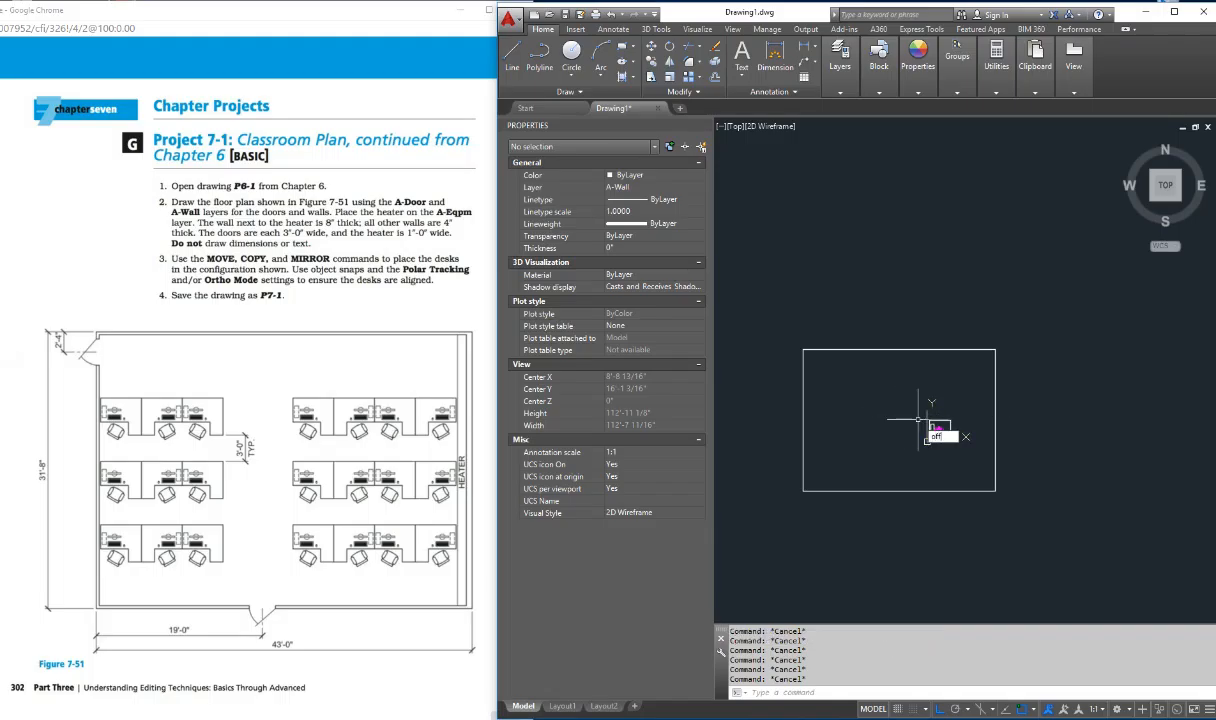
type("set")
key("Return")
type("8")
key("Return")
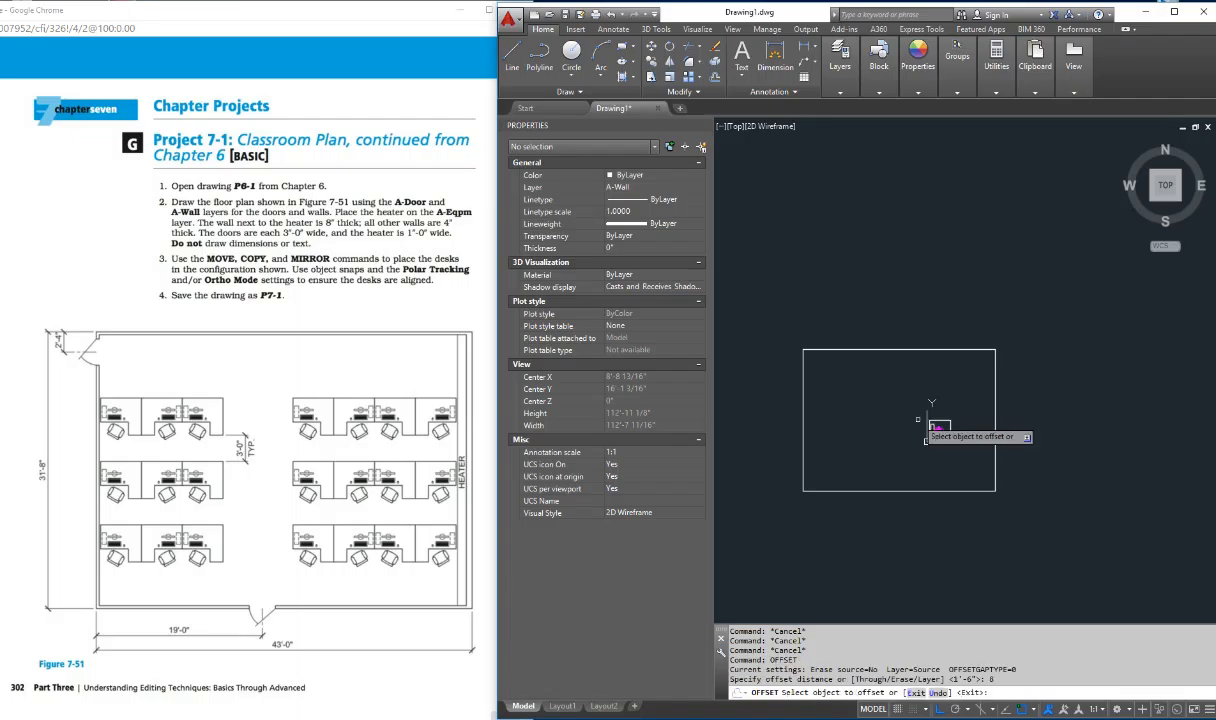
left_click(995, 410)
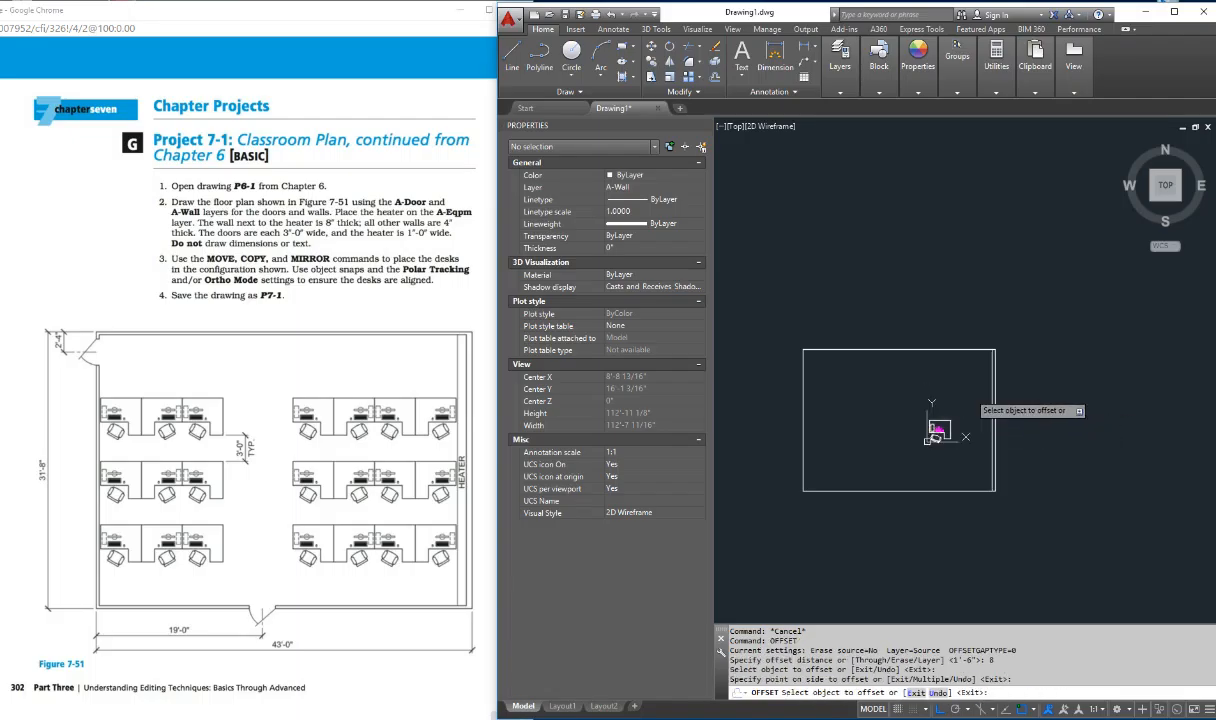
left_click(950, 359)
key("Escape")
key("Escape")
key("Escape")
Step: Offset the top, left and bottom wall lines 5" toward the inside of the room
type("o")
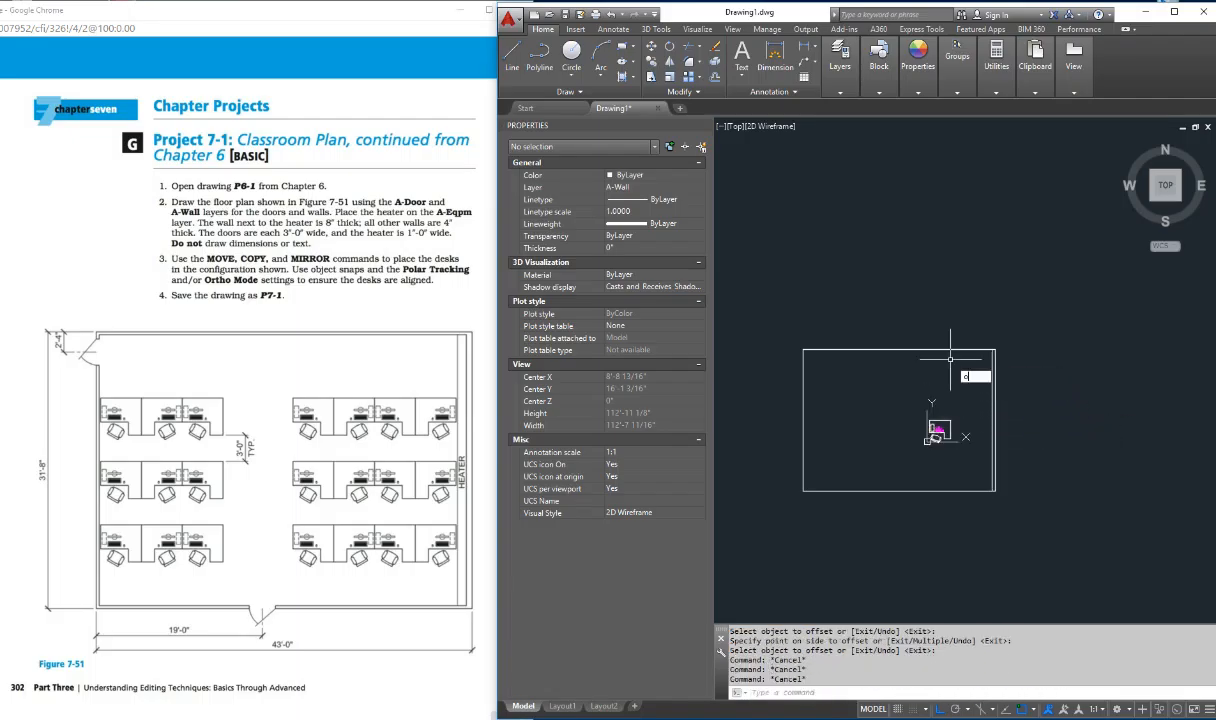
key("Return")
type("5")
key("Return")
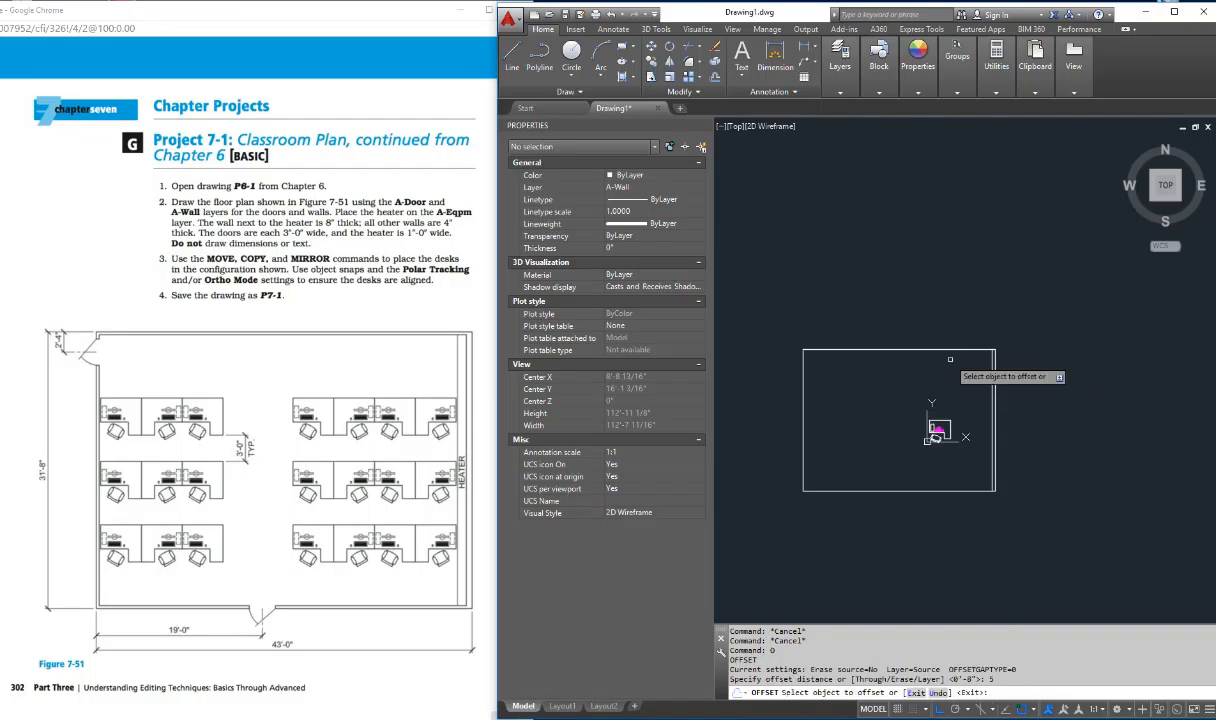
left_click(968, 351)
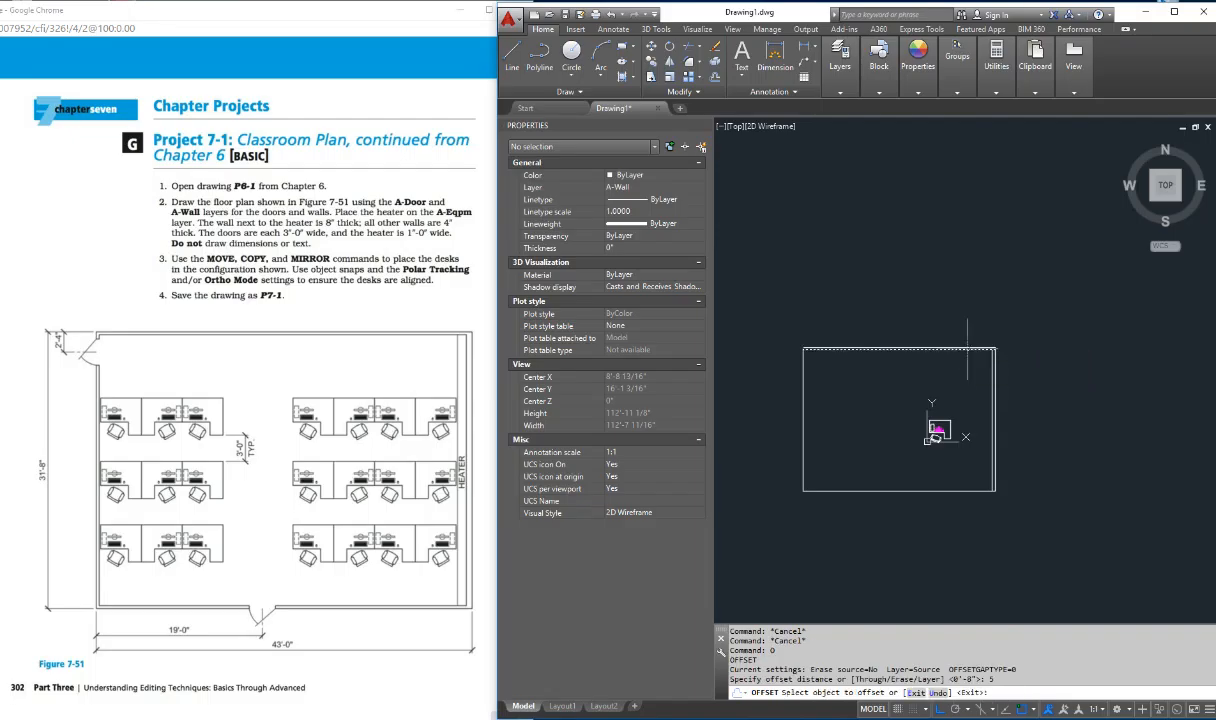
left_click(805, 394)
left_click(803, 394)
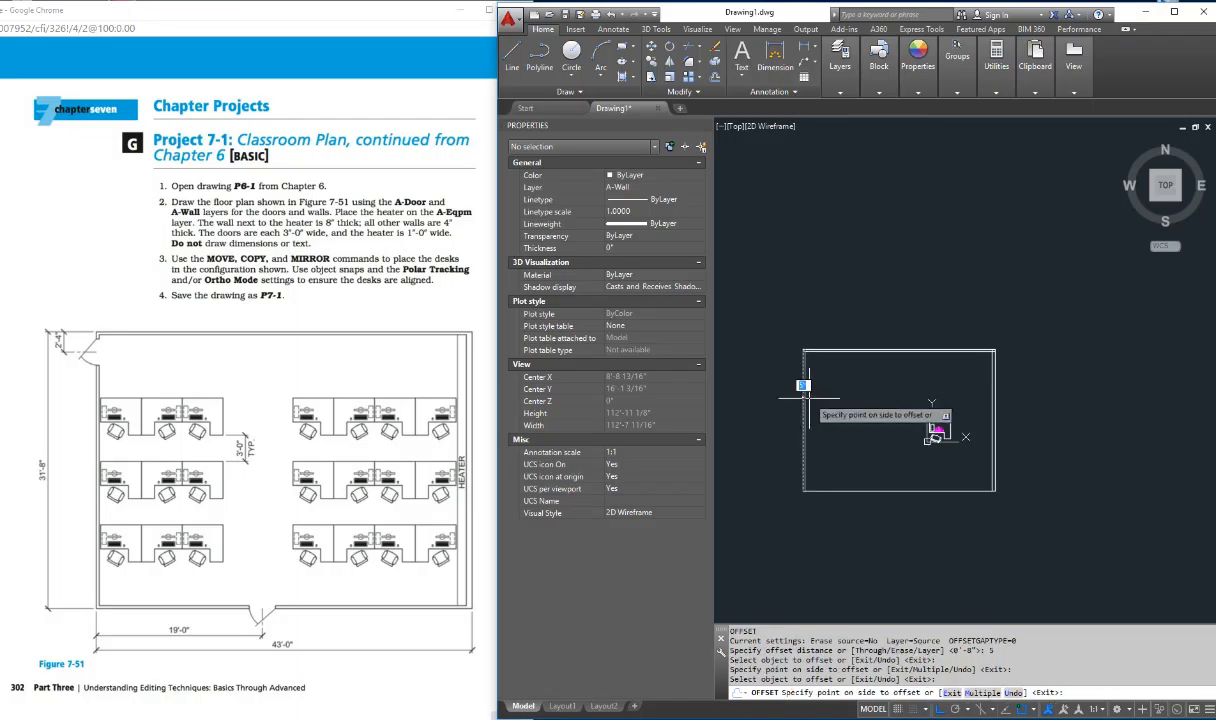
left_click(811, 398)
key("Escape")
key("Escape")
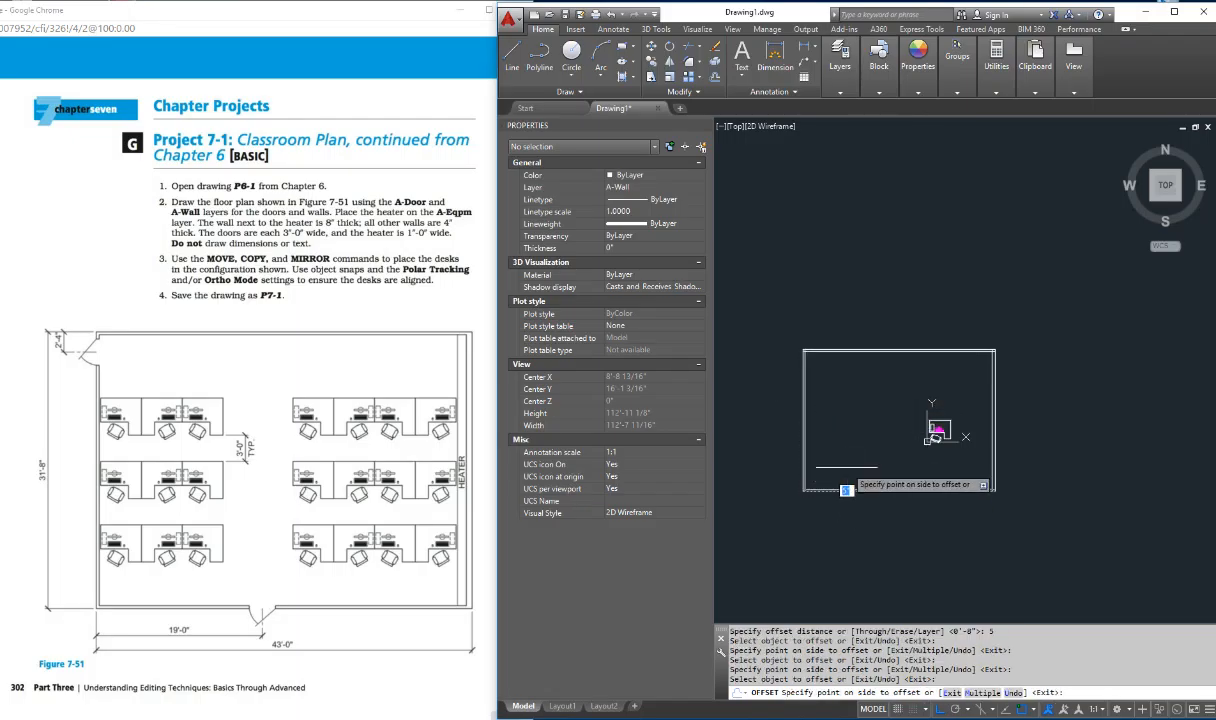
key("Escape")
key("Escape")
key("Escape")
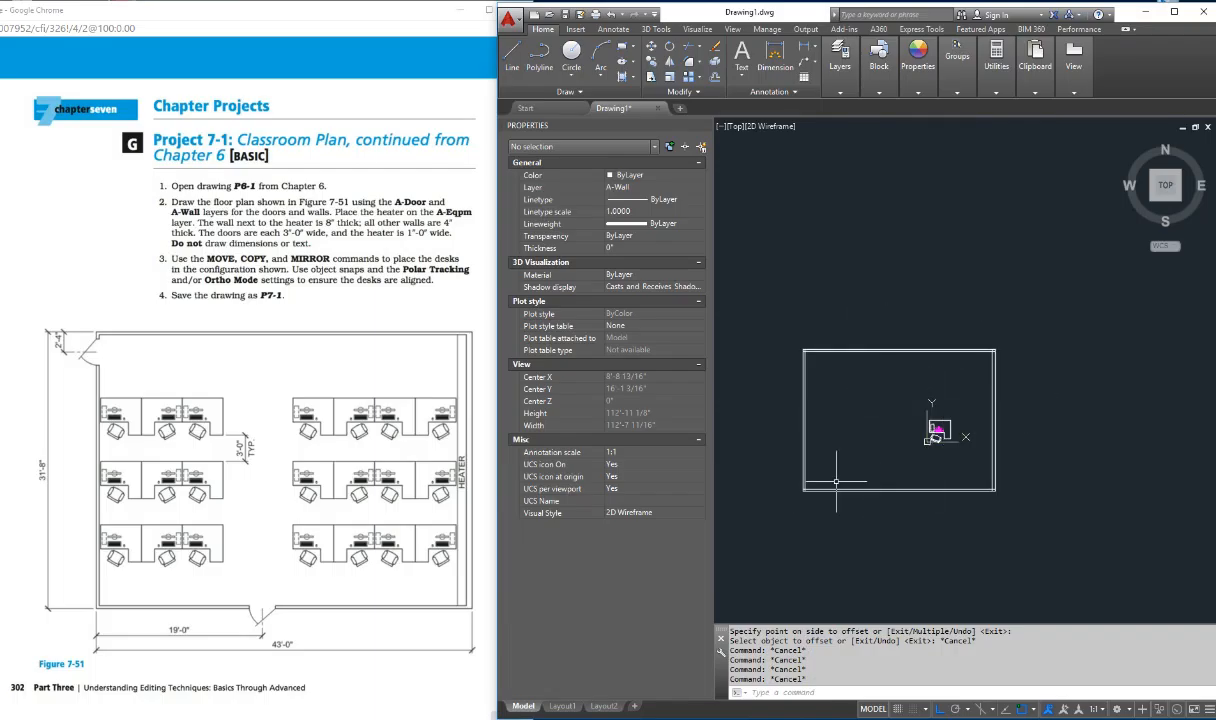
scroll(990, 350, "up", 6)
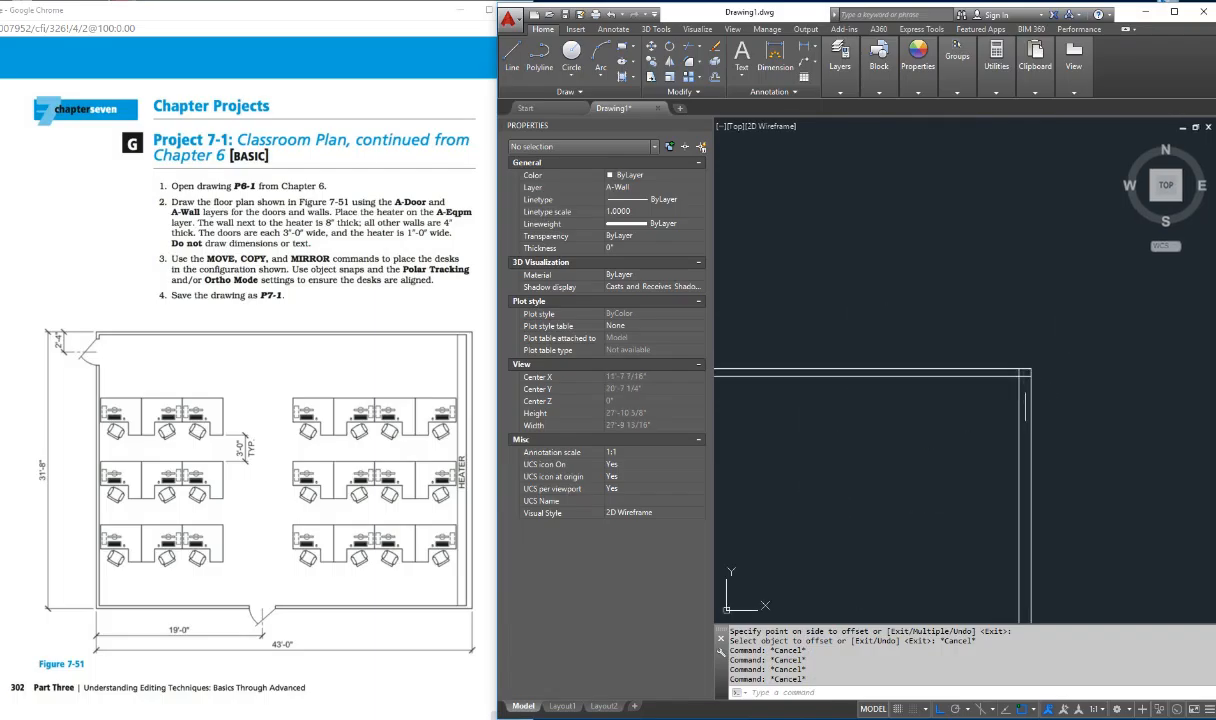
Step: Trim the overlapping inner wall lines at the room's top-right corner so they meet cleanly
key("Return")
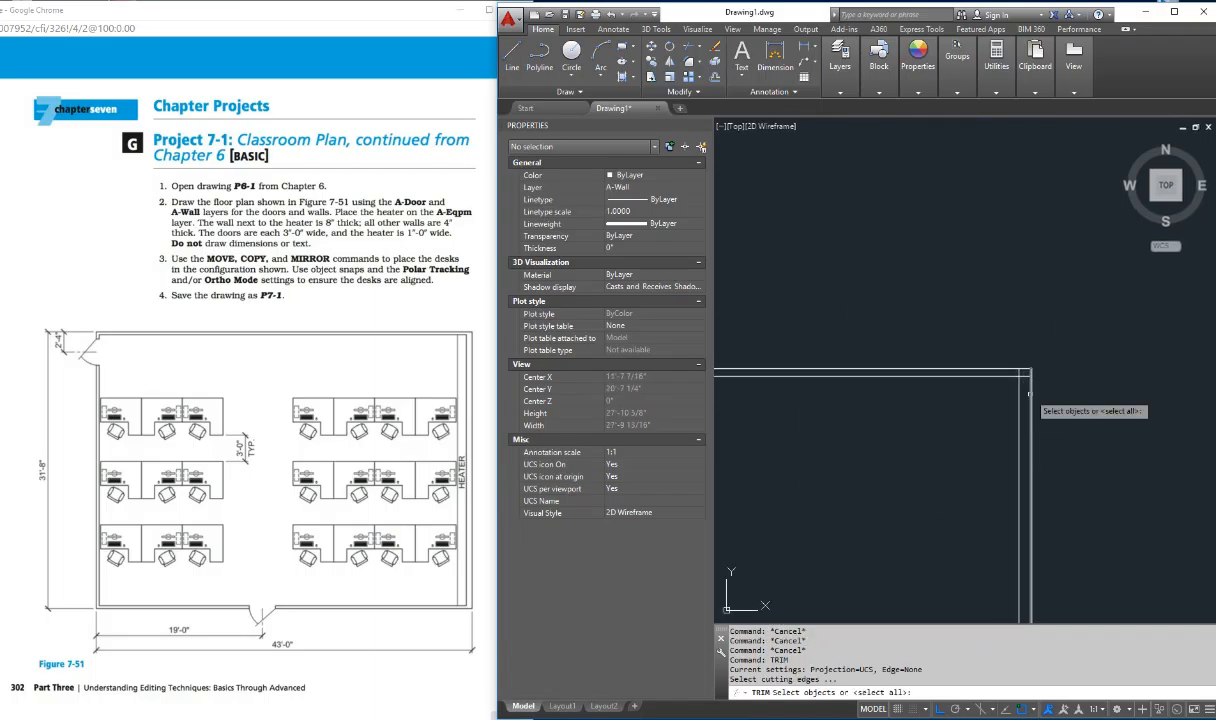
left_click(1023, 376)
key("Return")
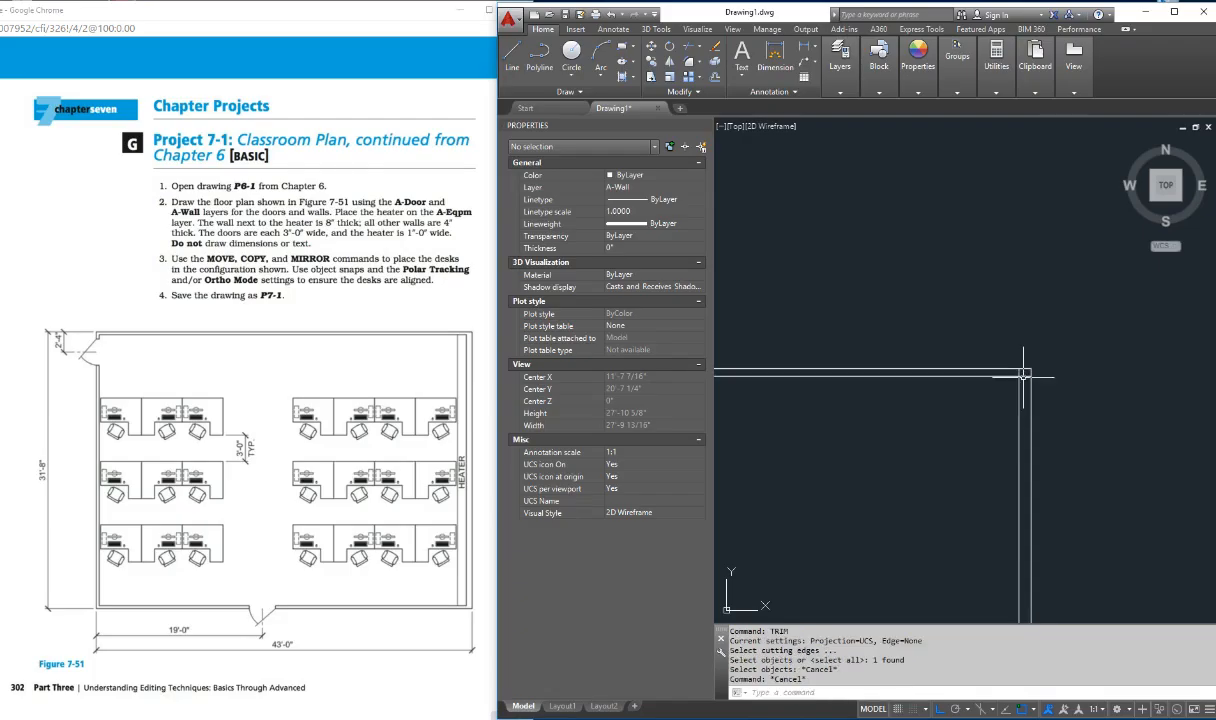
left_click(1024, 375)
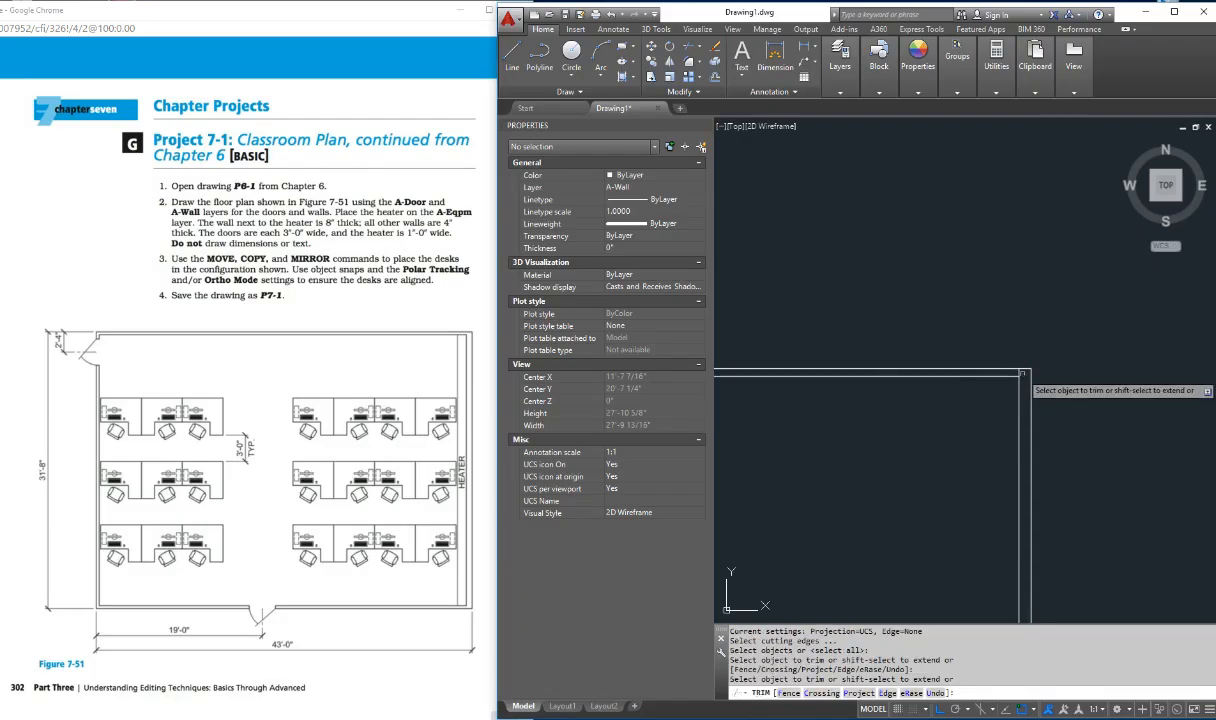
left_click(1019, 372)
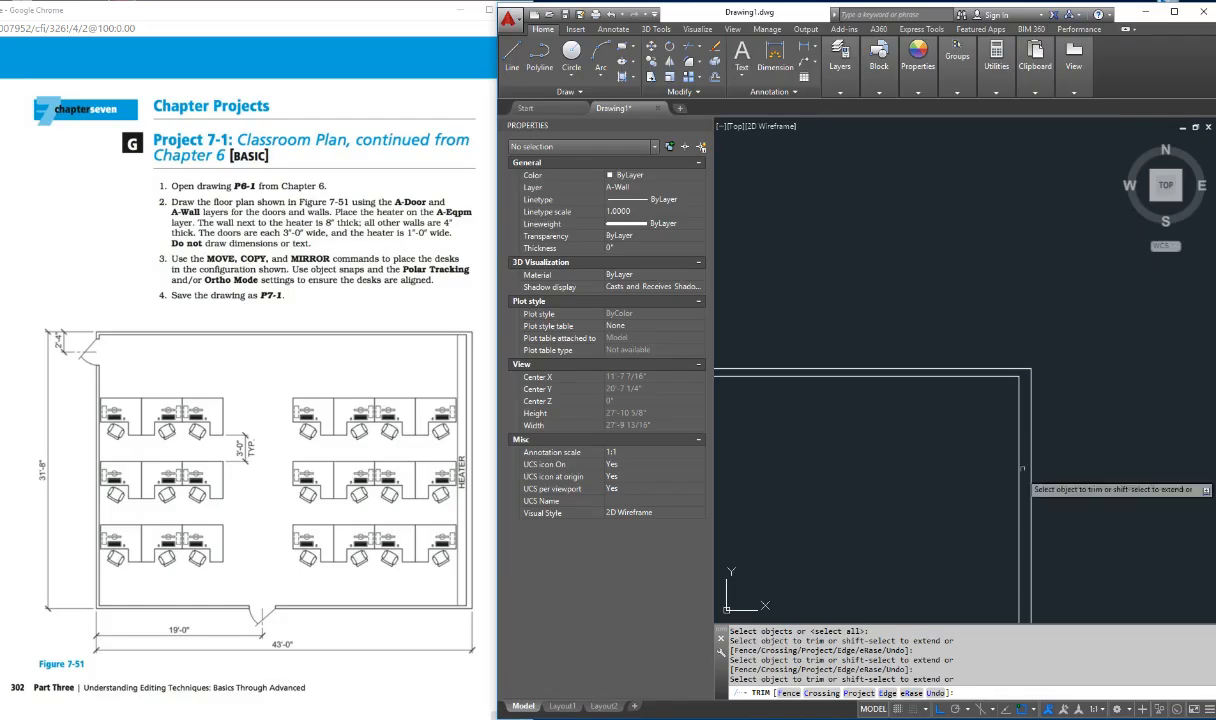
scroll(1015, 509, "down", 2)
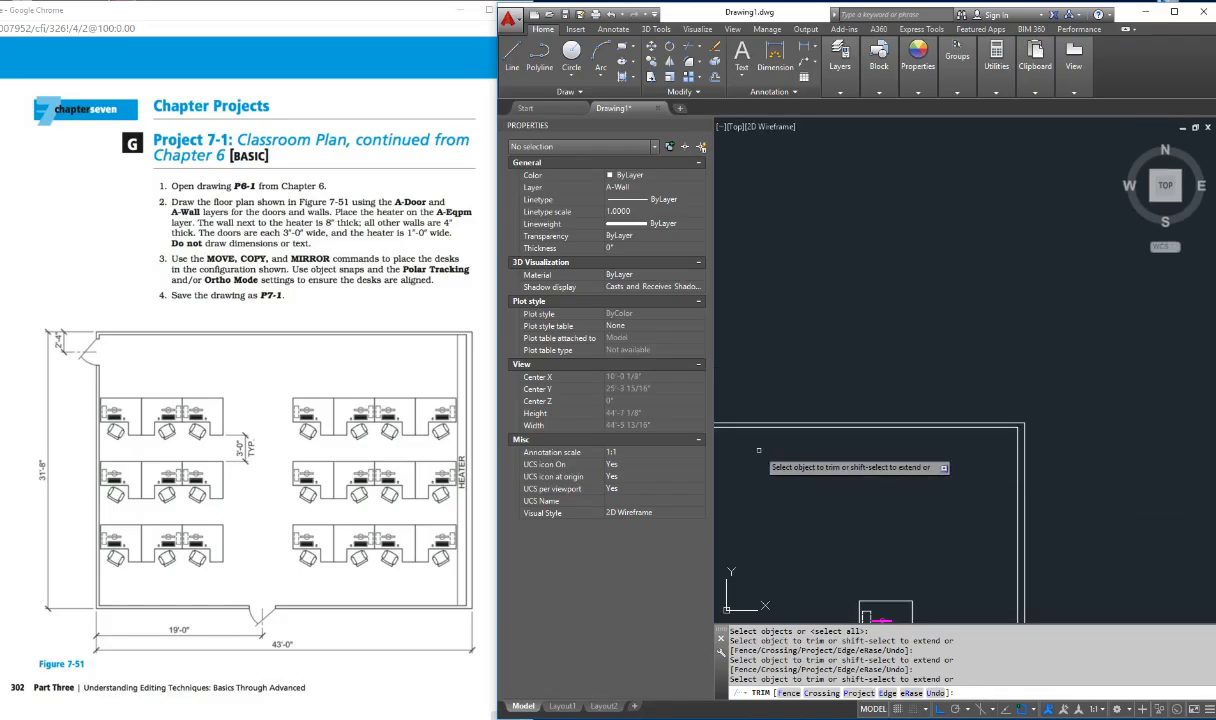
key("Escape")
key("Escape")
key("Escape")
Step: Trim the inner wall lines that overrun each other at the room's bottom-right corner
scroll(989, 441, "up", 6)
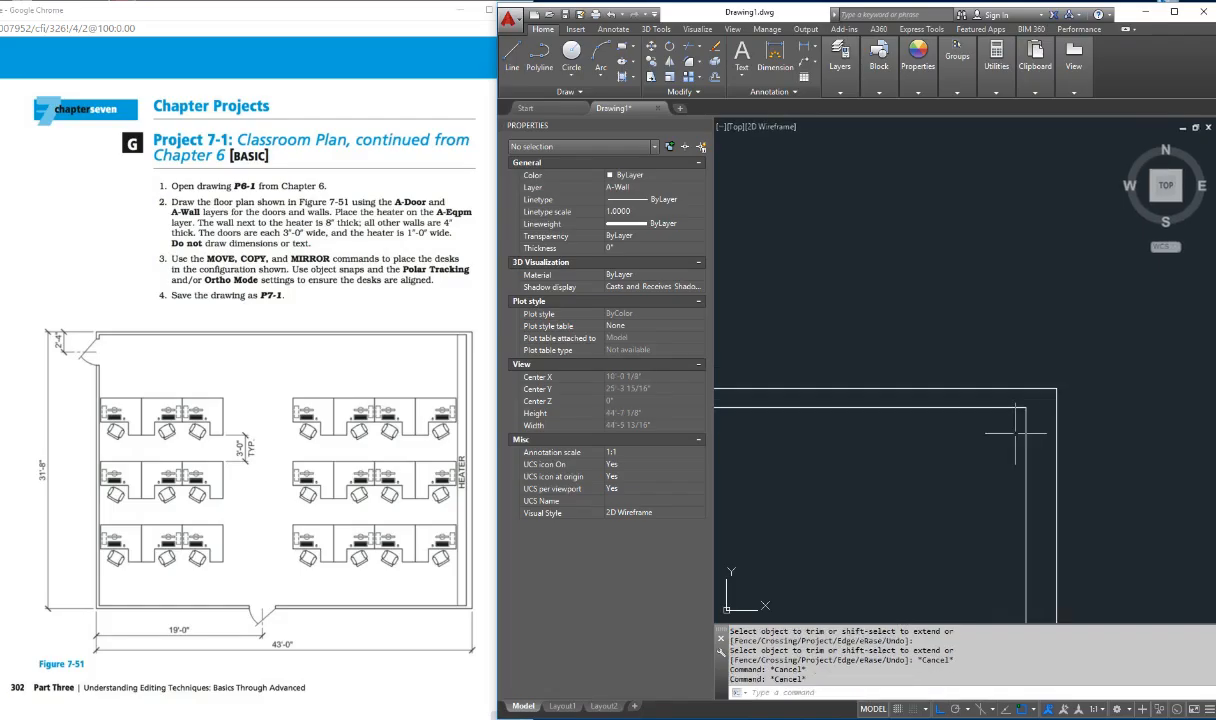
type("p")
key("Return")
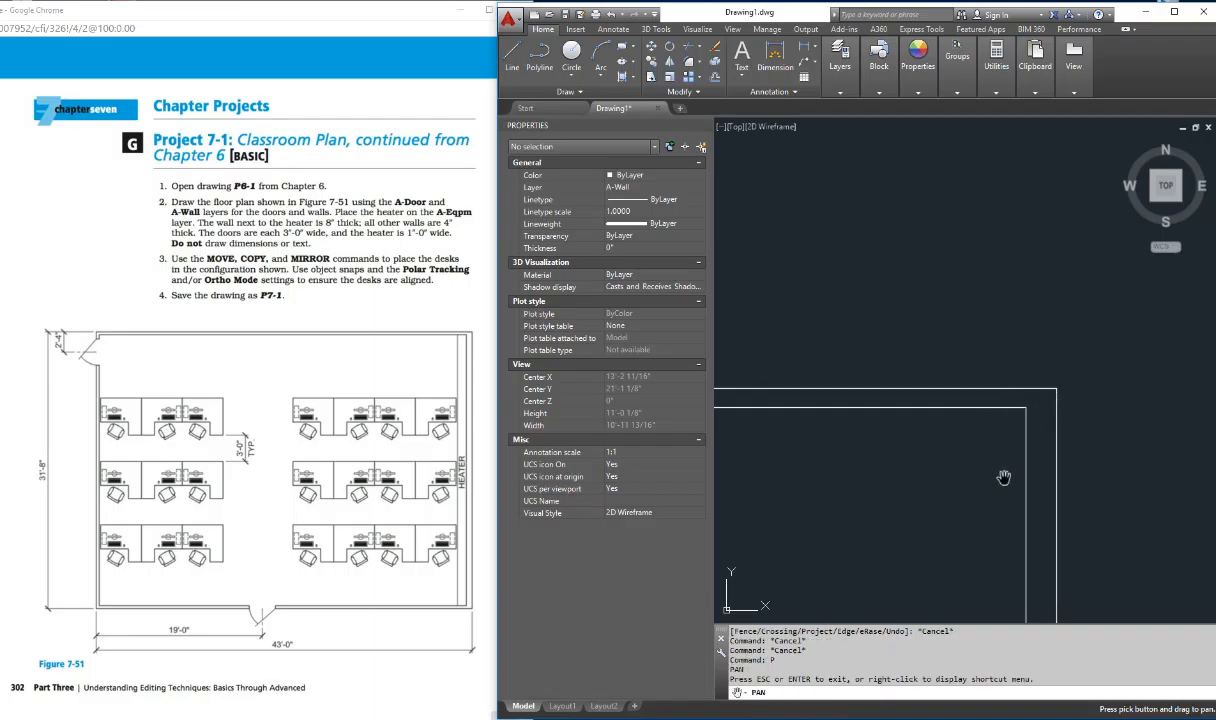
left_click_drag(1004, 478, 990, 174)
left_click_drag(985, 524, 979, 227)
left_click_drag(989, 574, 975, 272)
left_click_drag(1005, 547, 972, 225)
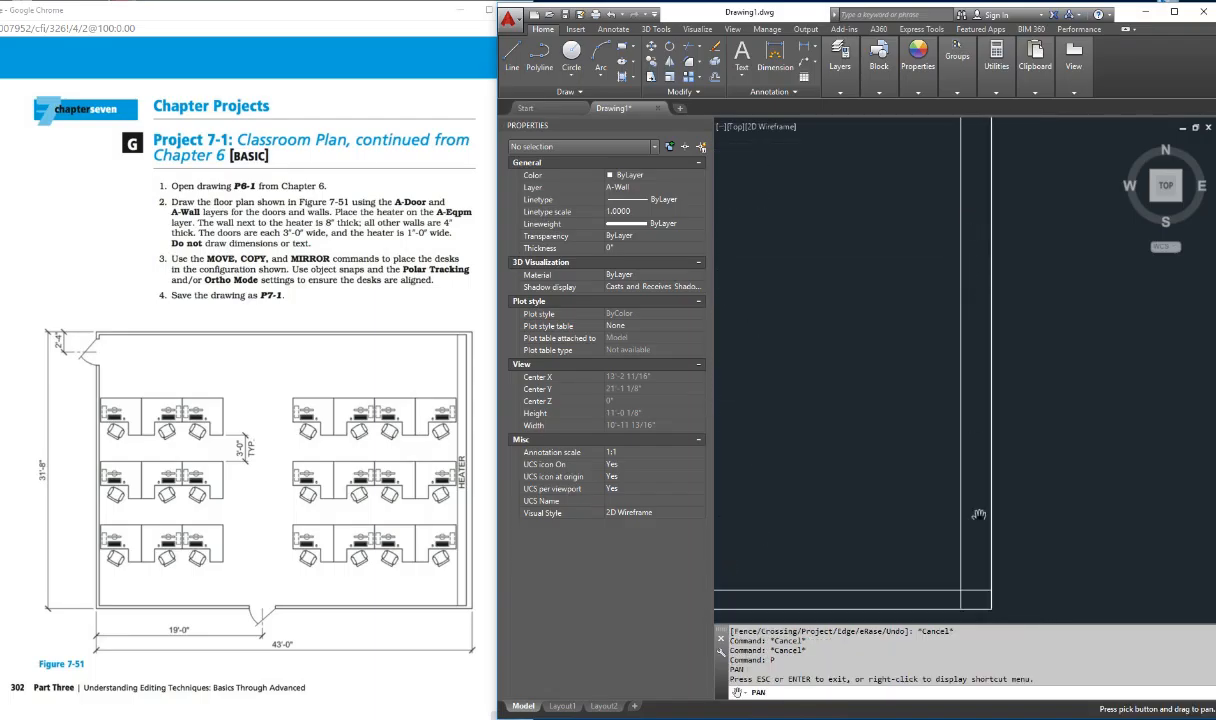
key("Escape")
key("Escape")
type("tr")
key("Return")
Step: Trim the crossing ends of the inner left and bottom wall lines at the room's bottom-left corner
key("Return")
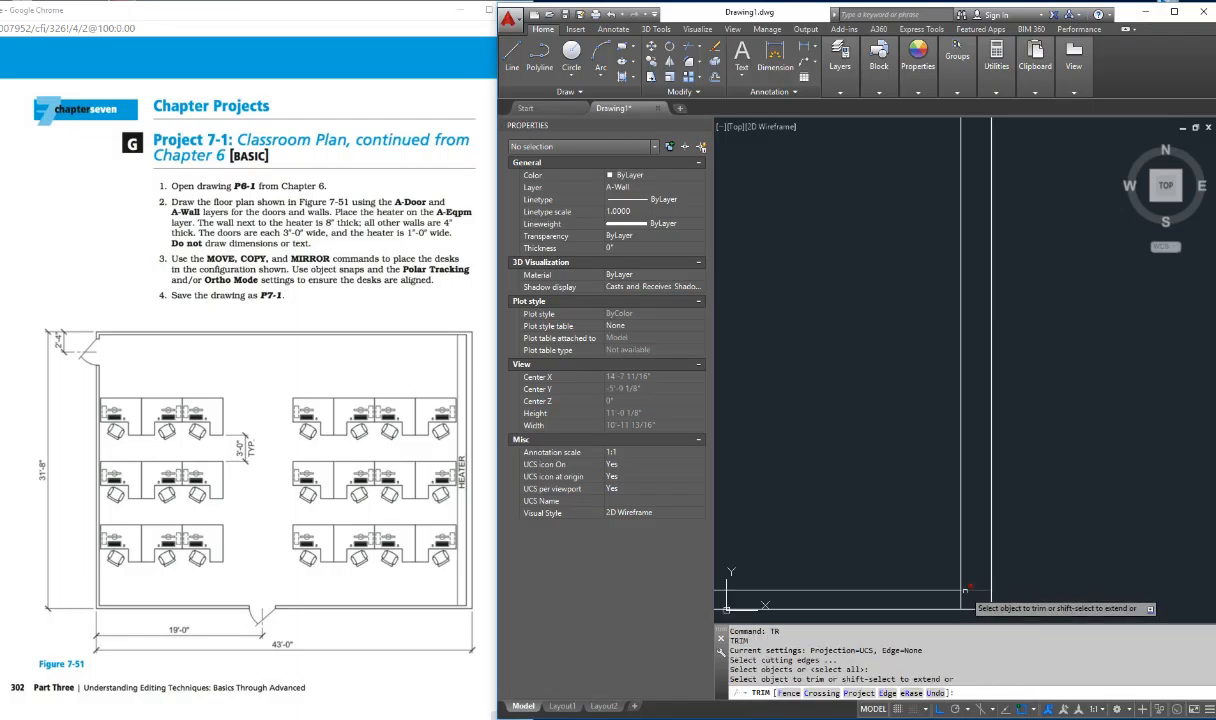
left_click(970, 590)
left_click(961, 600)
key("Escape")
type("z")
key("Return")
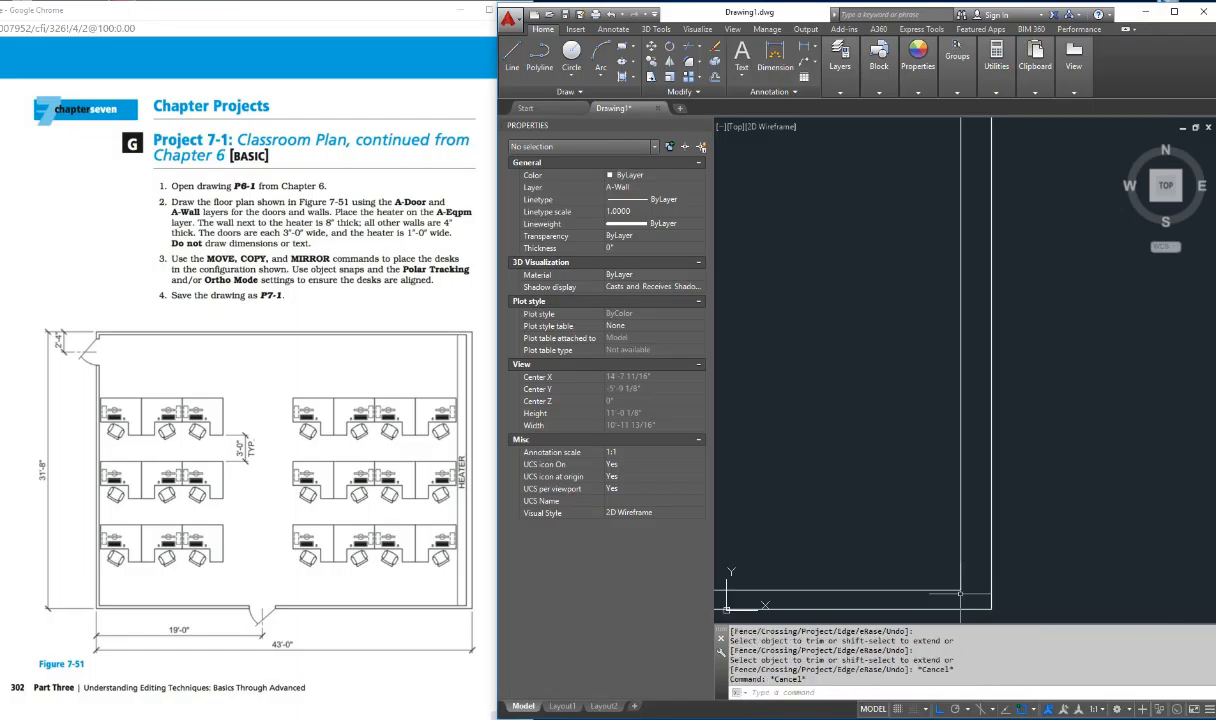
type("e")
key("Return")
type("z")
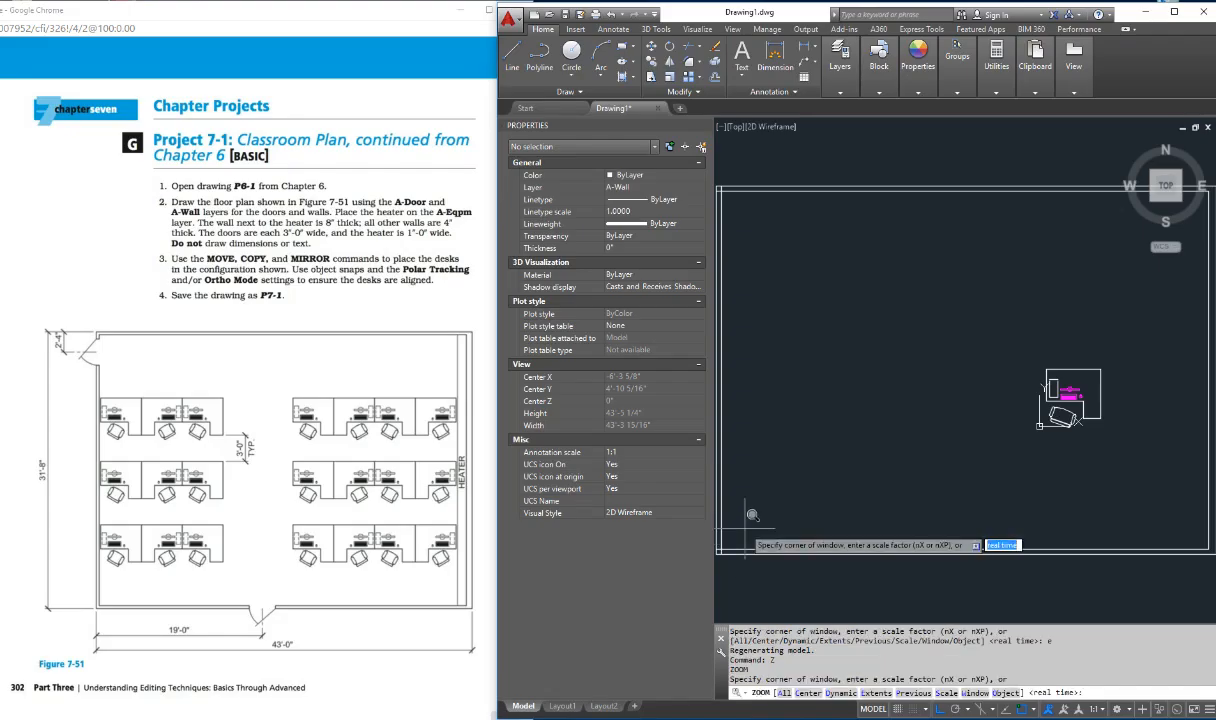
key("Return")
left_click(740, 548)
left_click(720, 530)
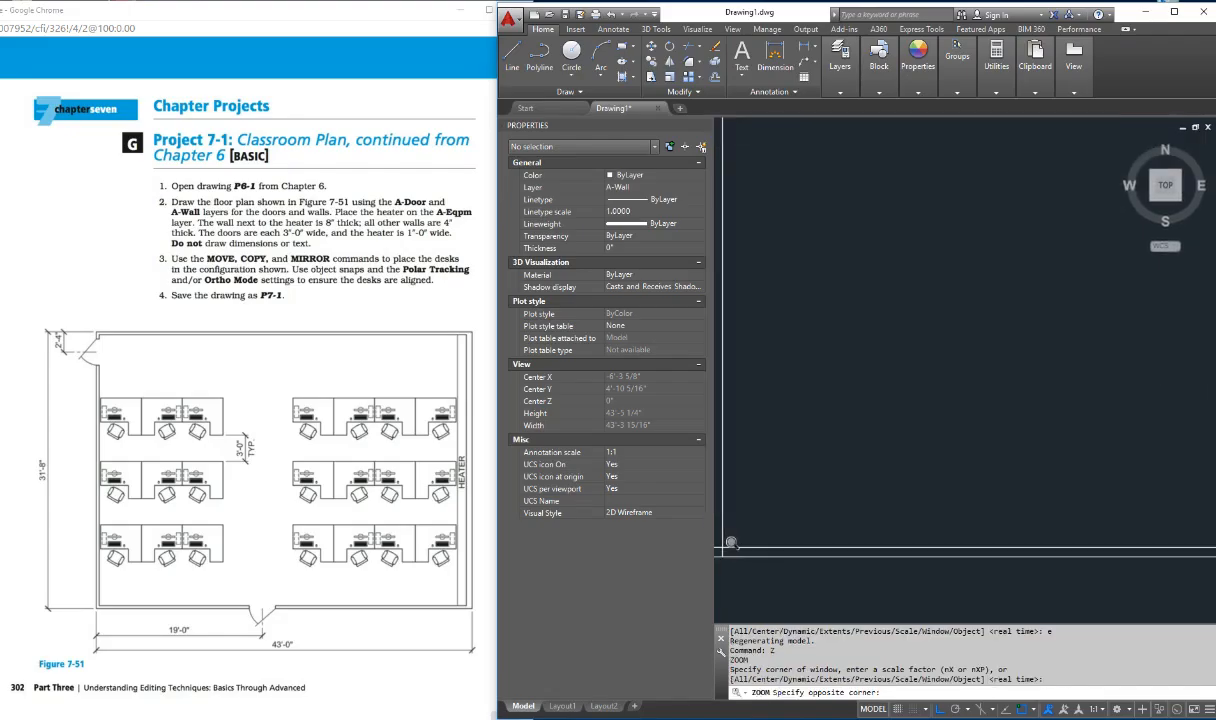
key("Escape")
key("Escape")
type("p")
key("Return")
left_click_drag(785, 547, 942, 536)
key("Escape")
key("Escape")
type("tr")
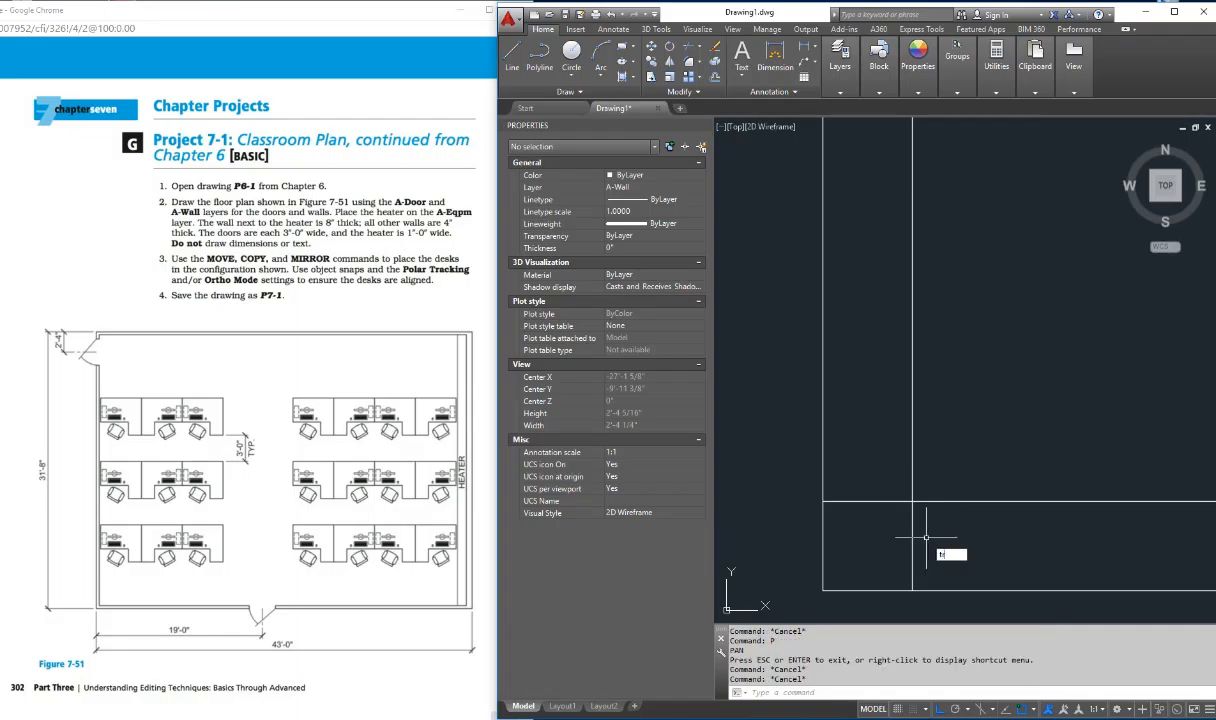
key("Return")
key("Return")
left_click(884, 499)
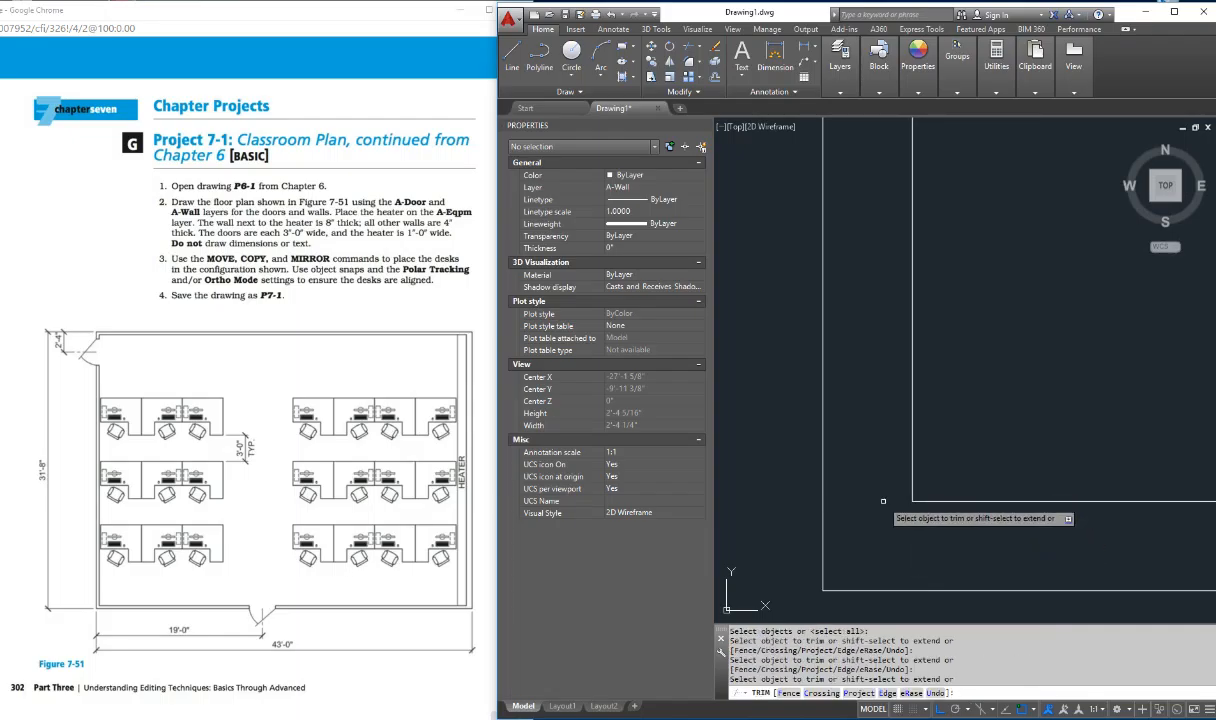
key("Escape")
scroll(888, 452, "down", 10)
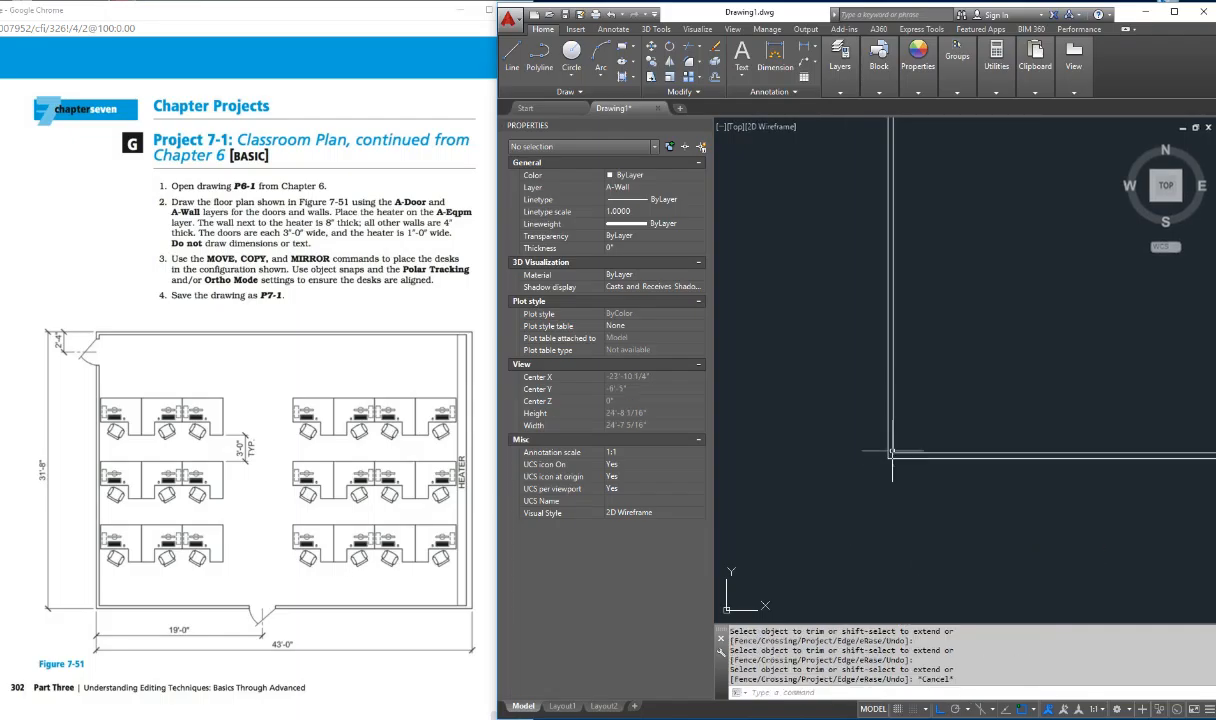
key("Escape")
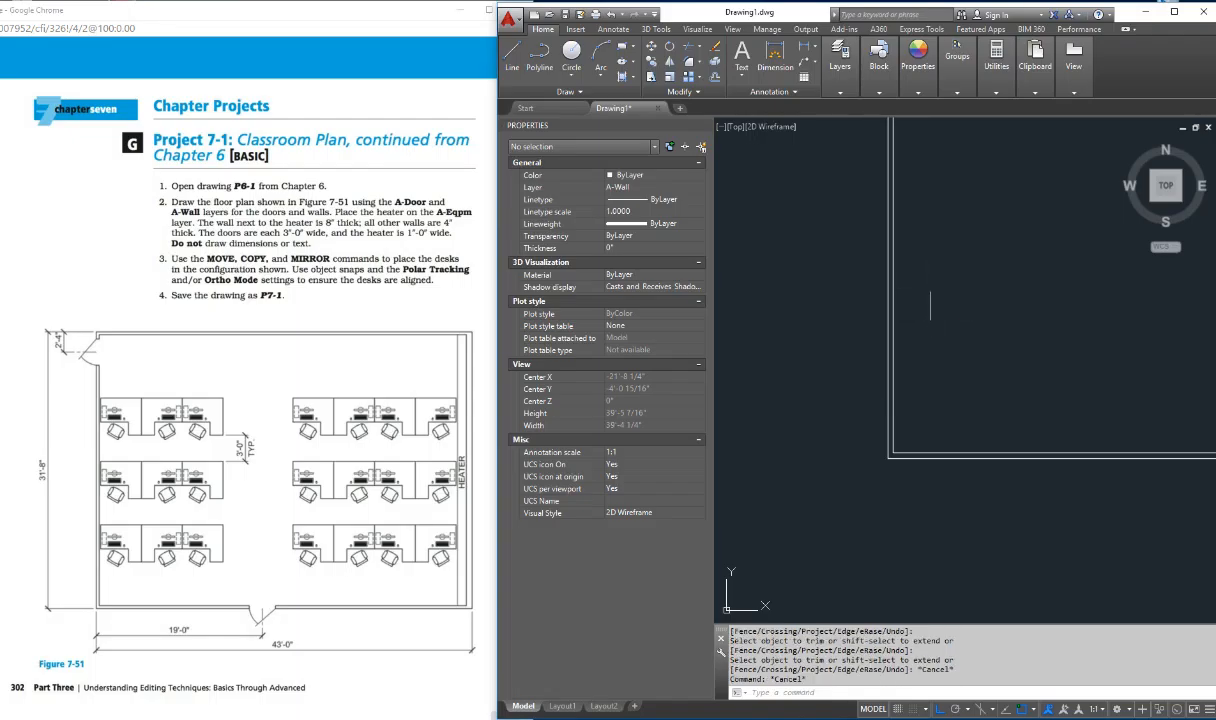
Step: Trim the crossing ends of the inner left and top wall lines at the room's top-left corner
type("p")
key("Return")
left_click_drag(930, 290, 935, 462)
key("Escape")
key("Escape")
key("Escape")
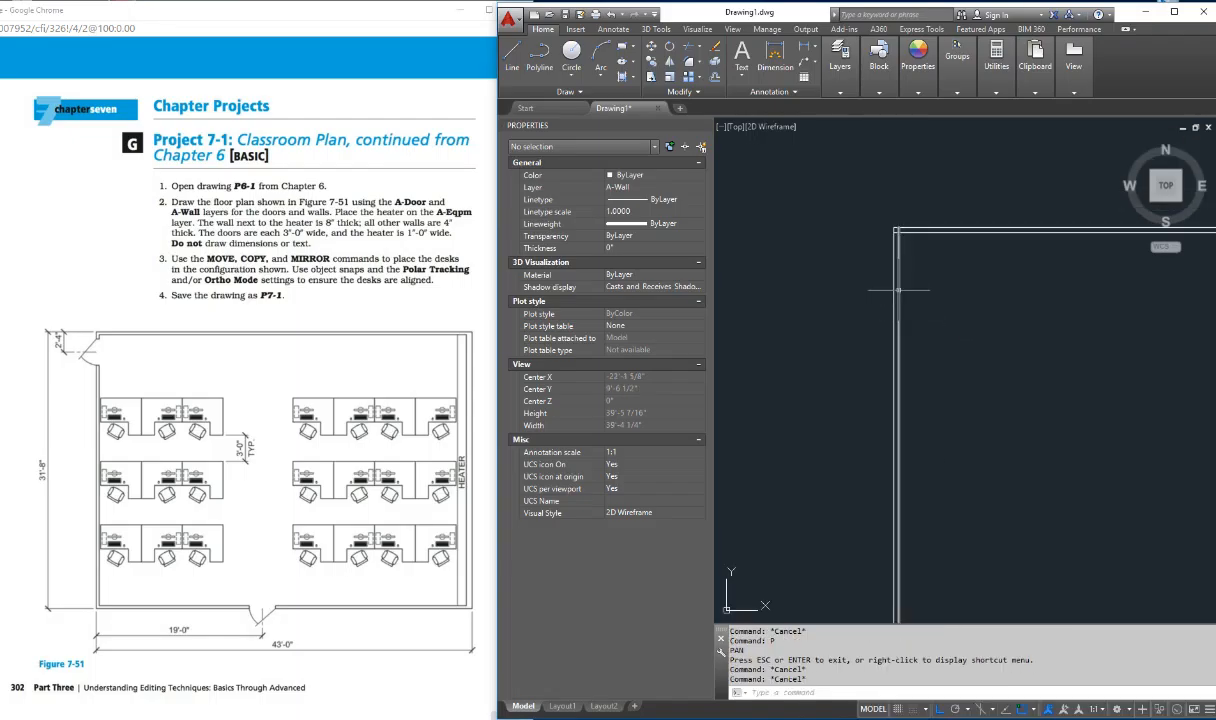
type("z")
key("Return")
left_click(882, 227)
left_click(919, 255)
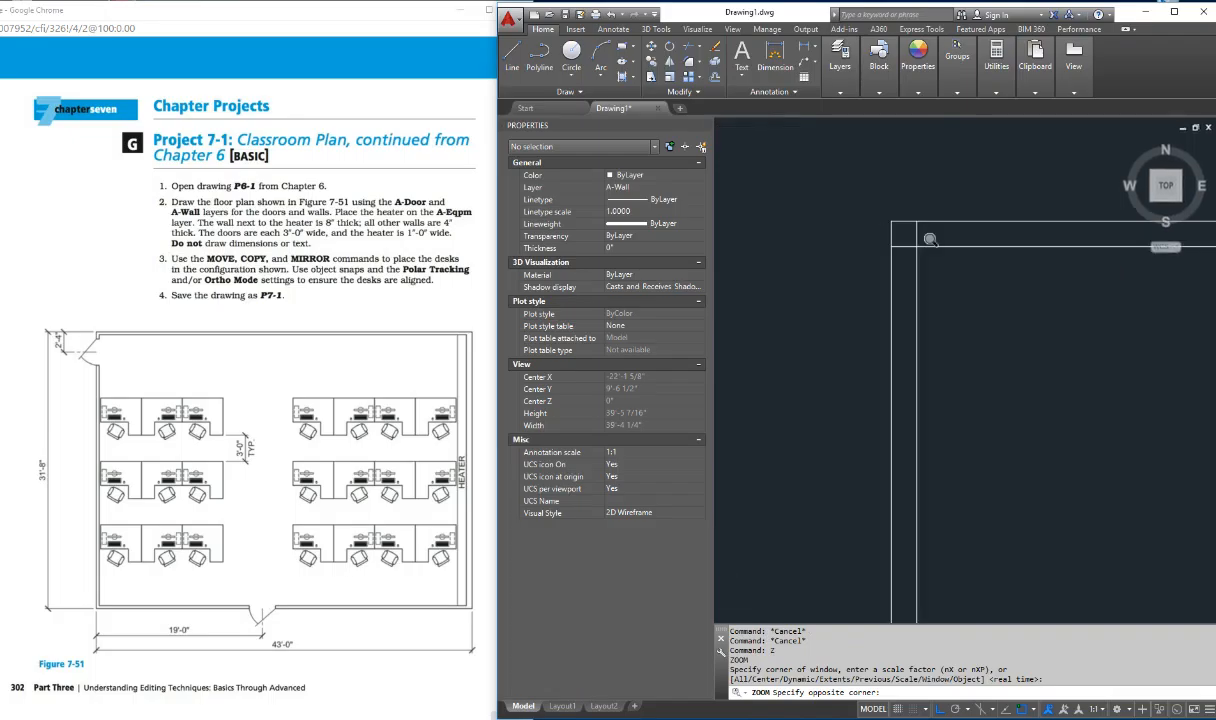
key("Escape")
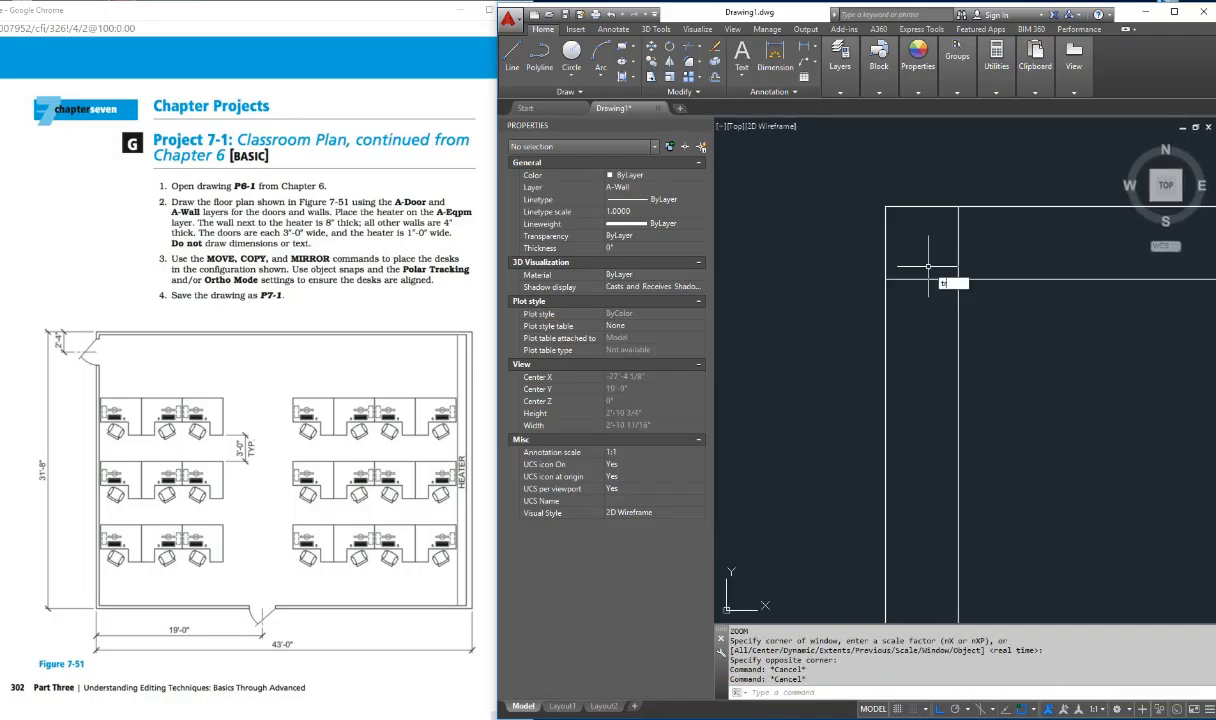
type("tr")
key("Return")
key("Return")
left_click(958, 255)
left_click(937, 278)
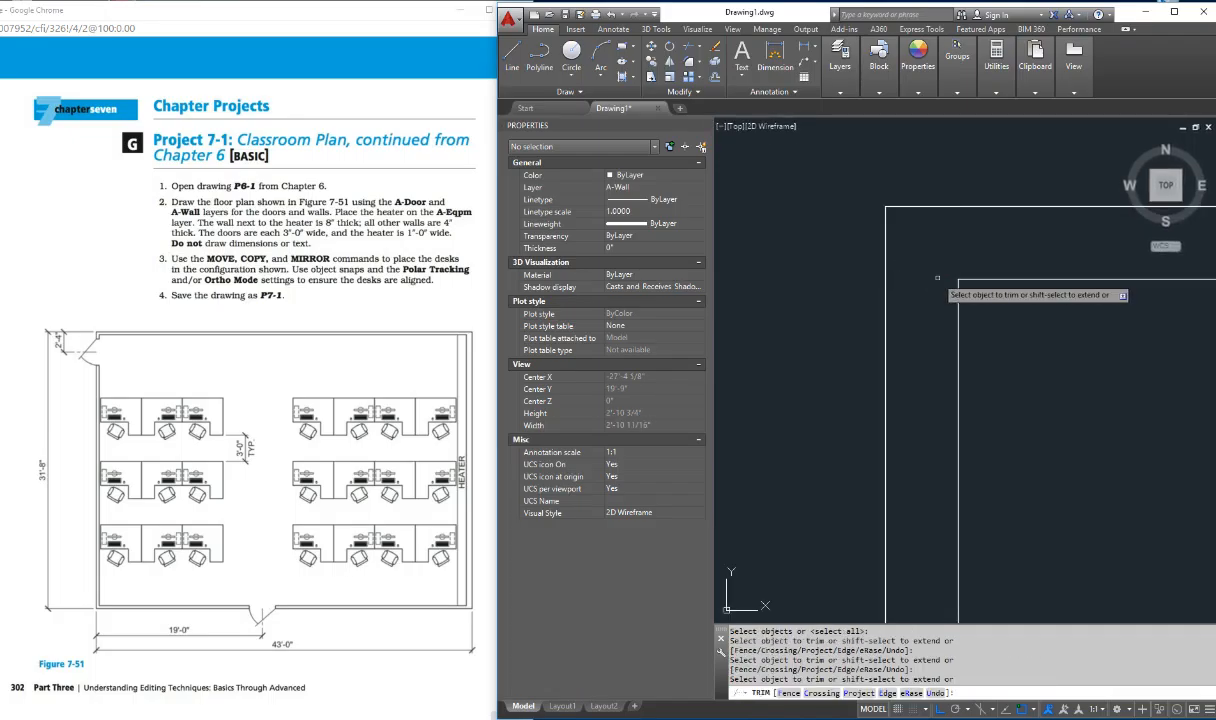
key("Escape")
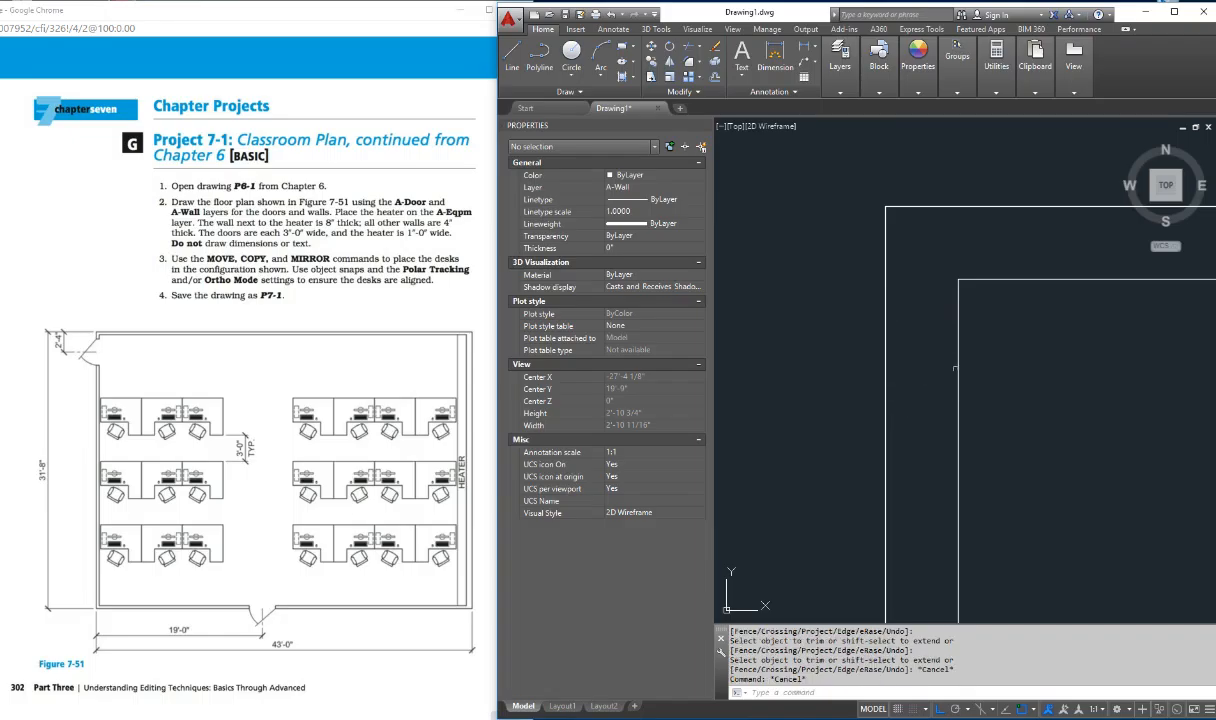
Step: Offset the outer top wall line 2'4" downward to locate the center of the left wall's door
scroll(955, 369, "down", 8)
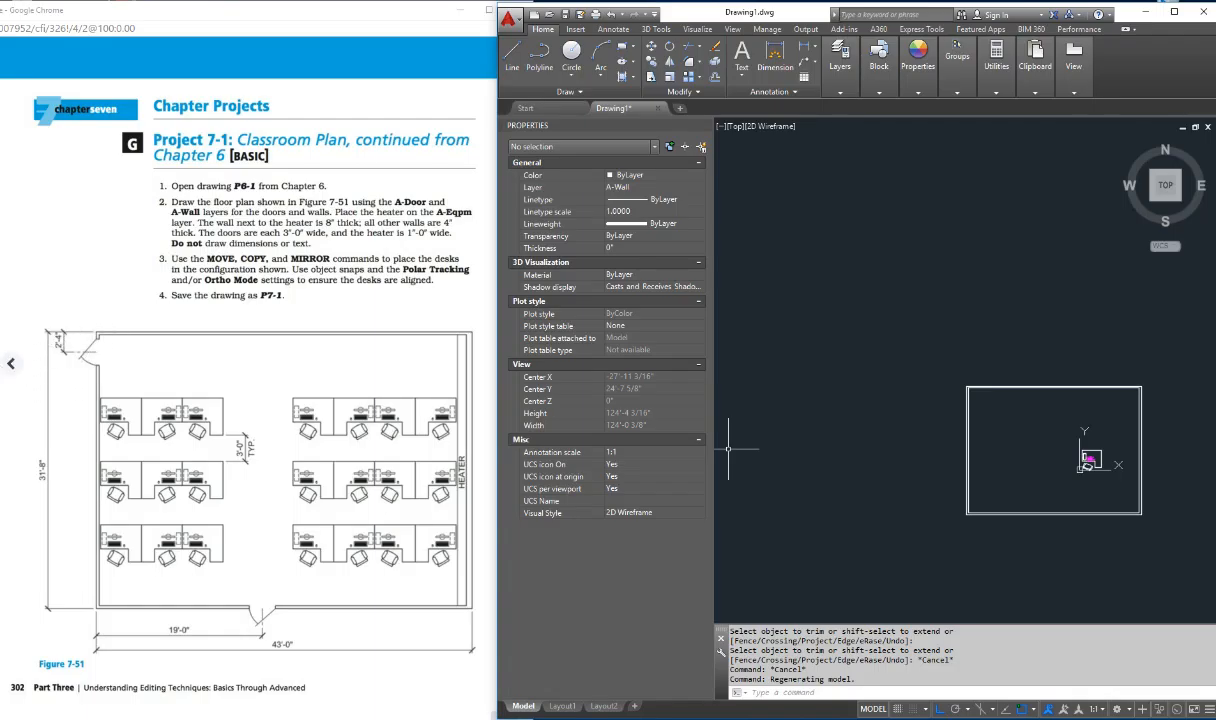
key("Escape")
key("Escape")
key("Escape")
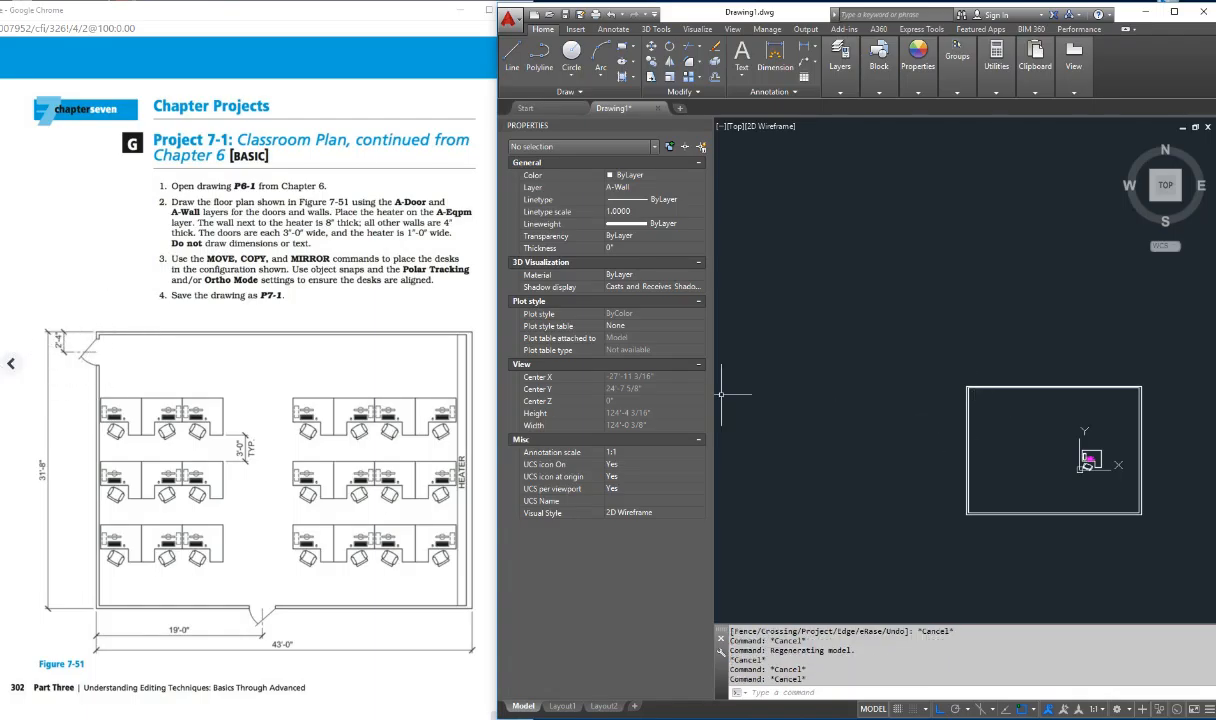
scroll(942, 392, "up", 8)
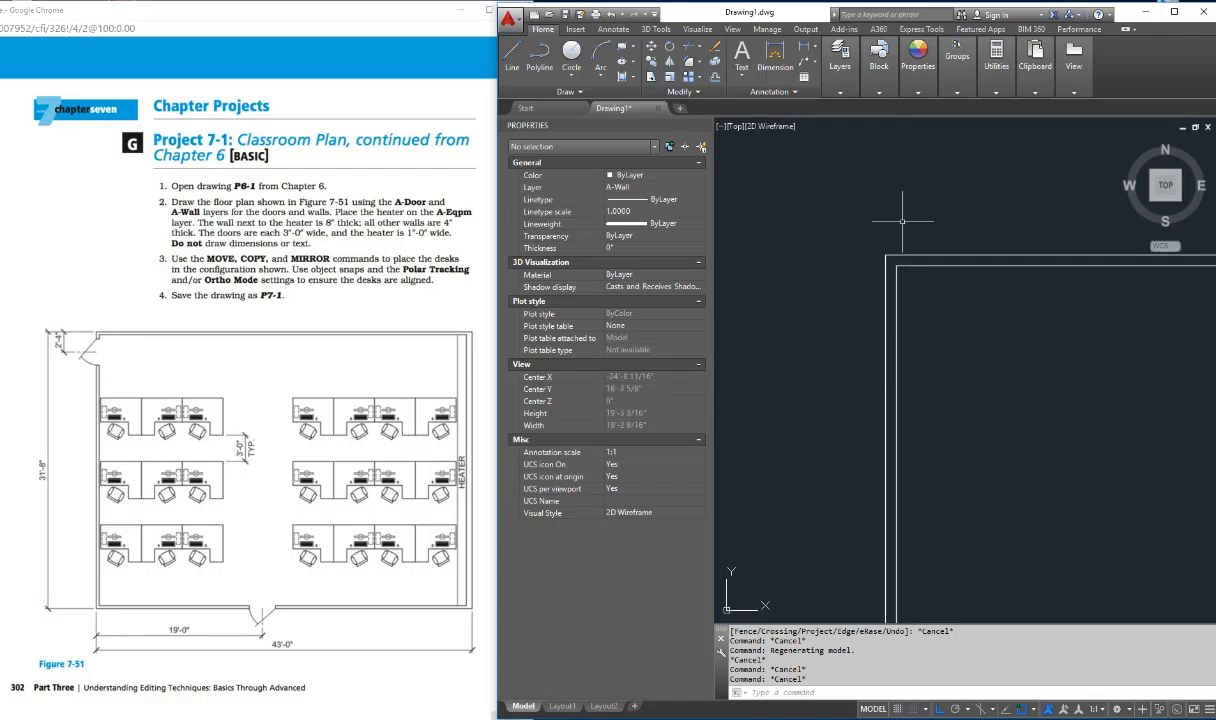
key("Escape")
key("Escape")
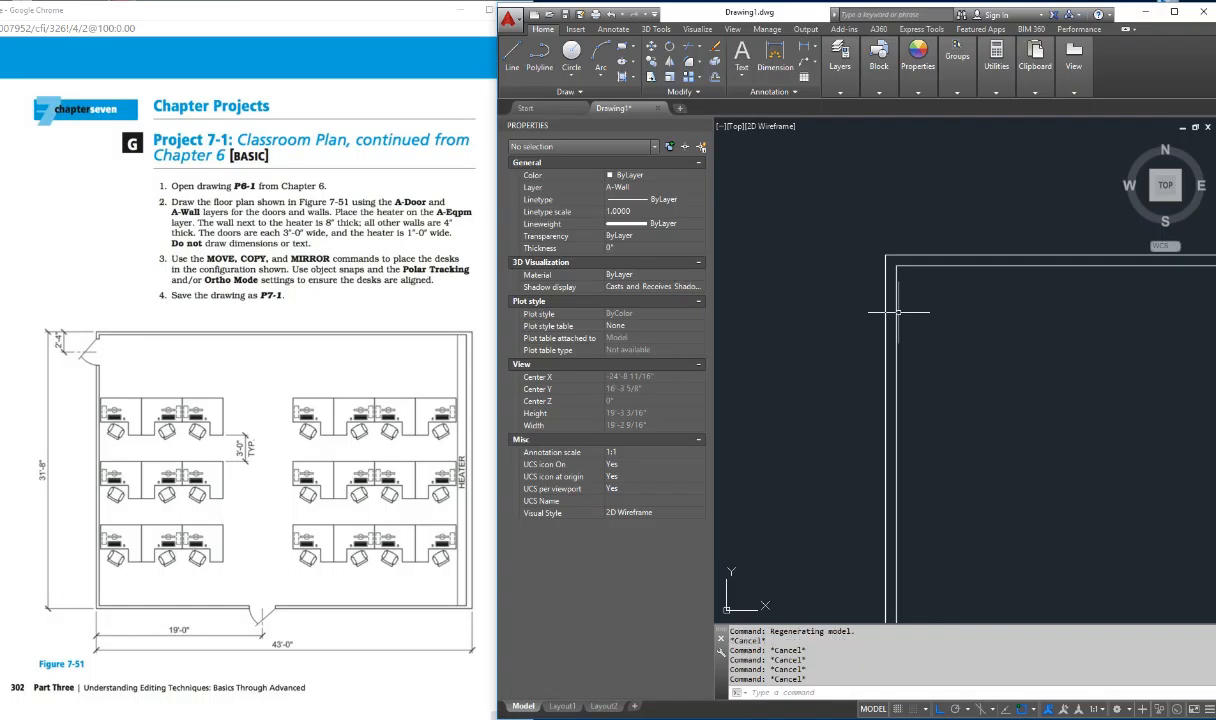
type("offset")
key("Return")
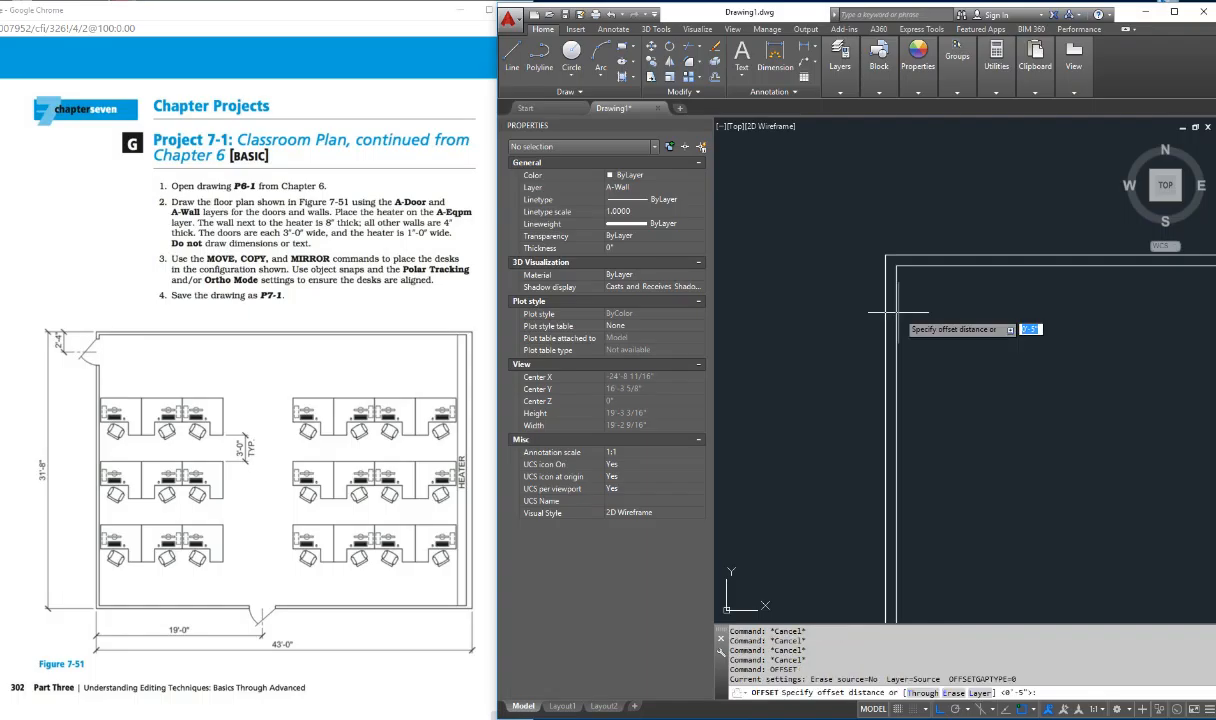
type("2'4")
key("Return")
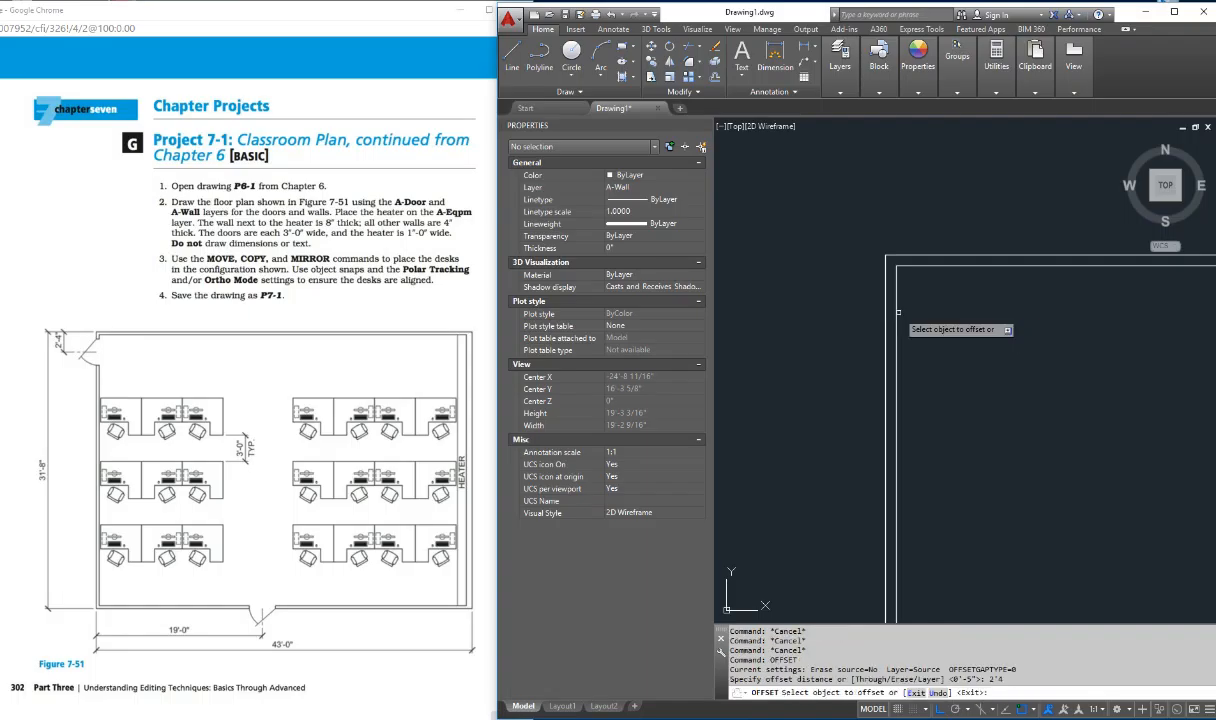
left_click(906, 256)
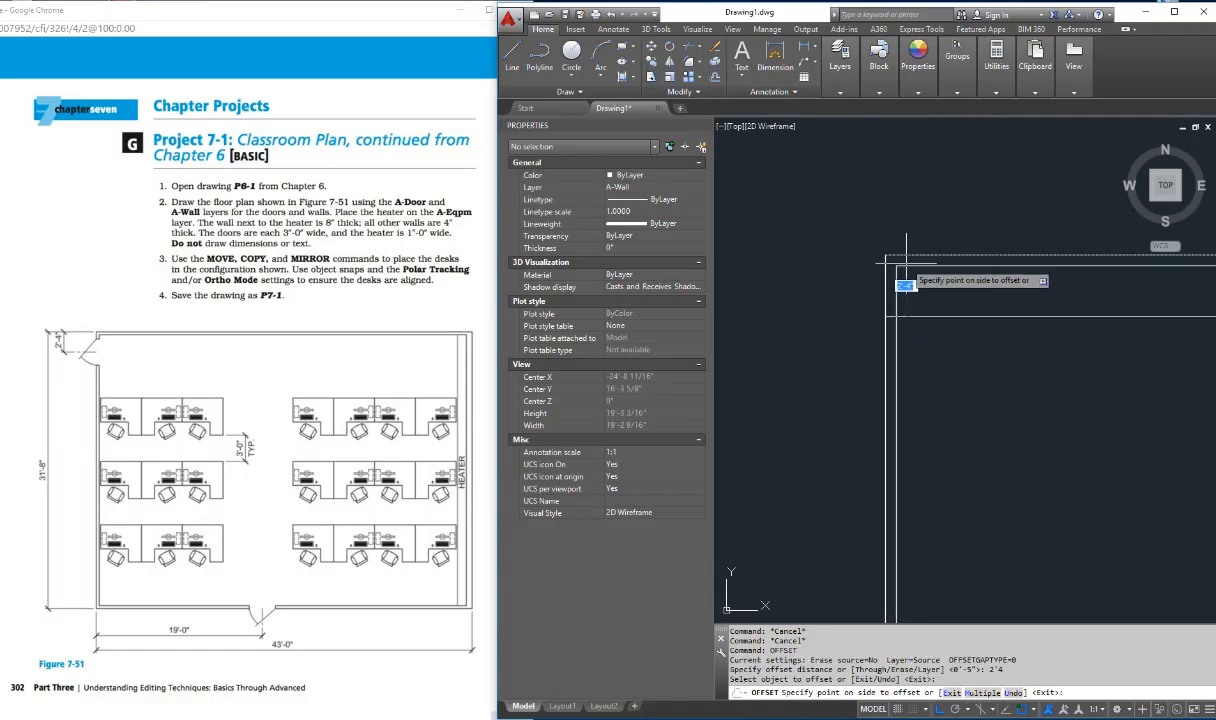
left_click(893, 363)
key("Escape")
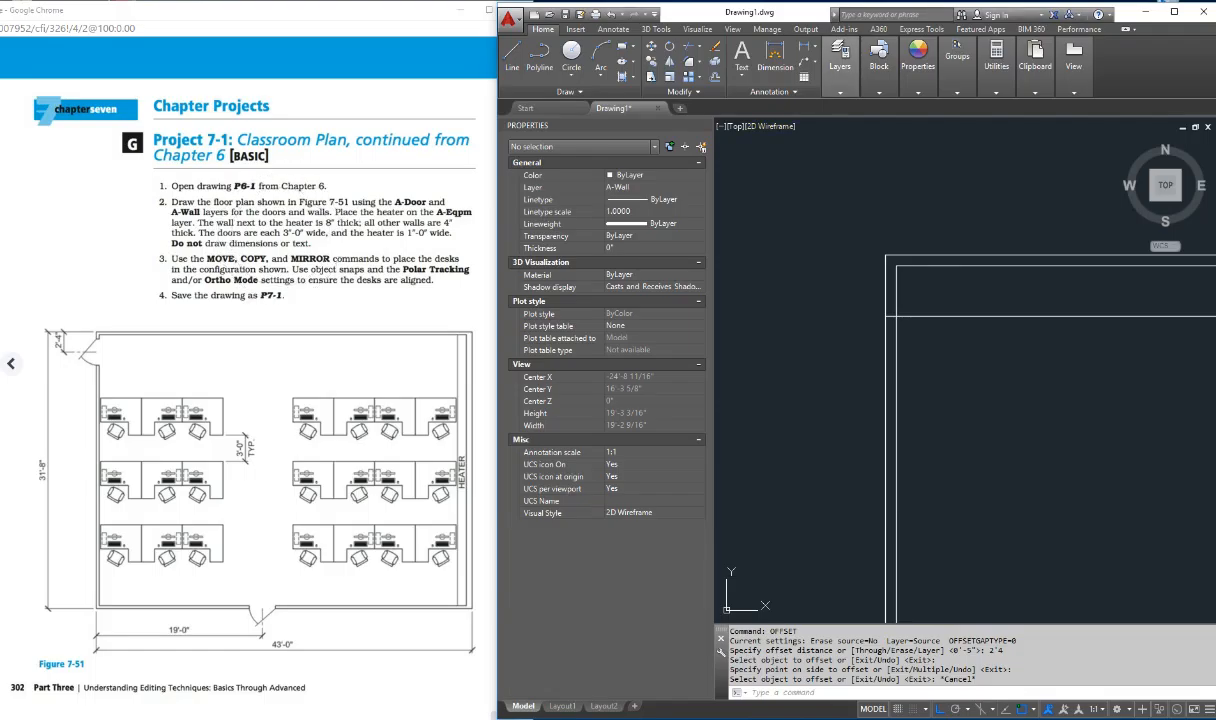
Step: Make A-Door the current layer
left_click(840, 60)
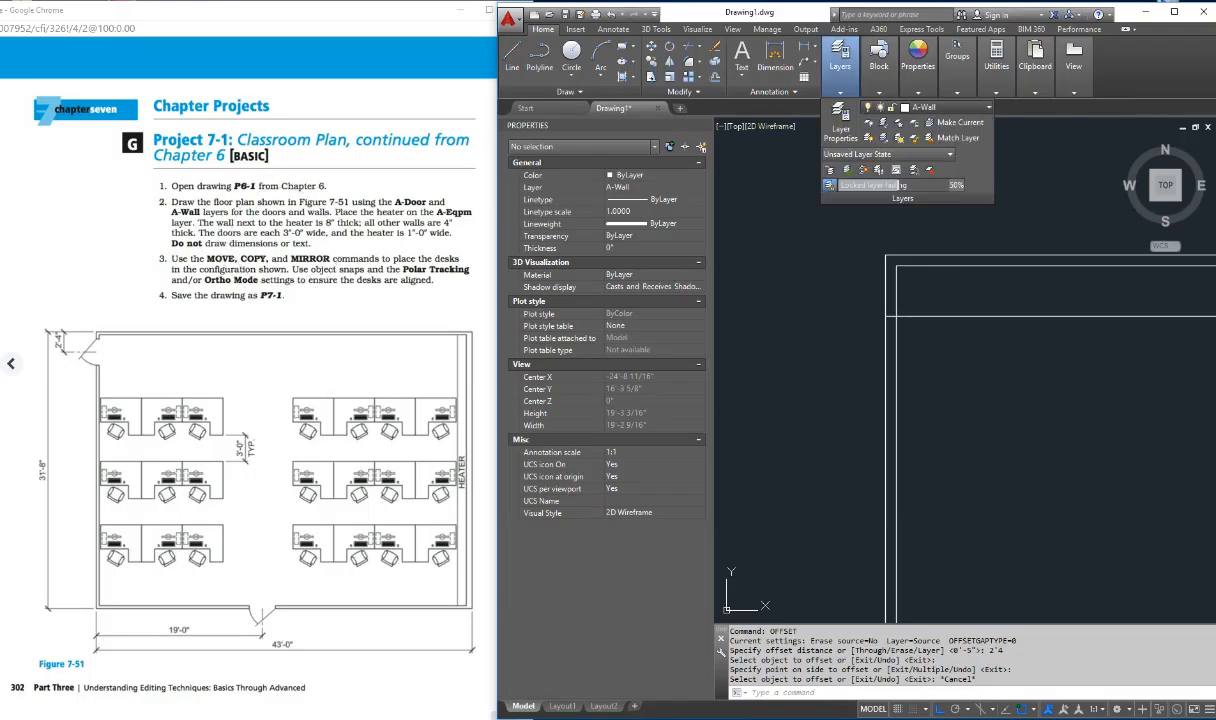
left_click(940, 107)
left_click(940, 153)
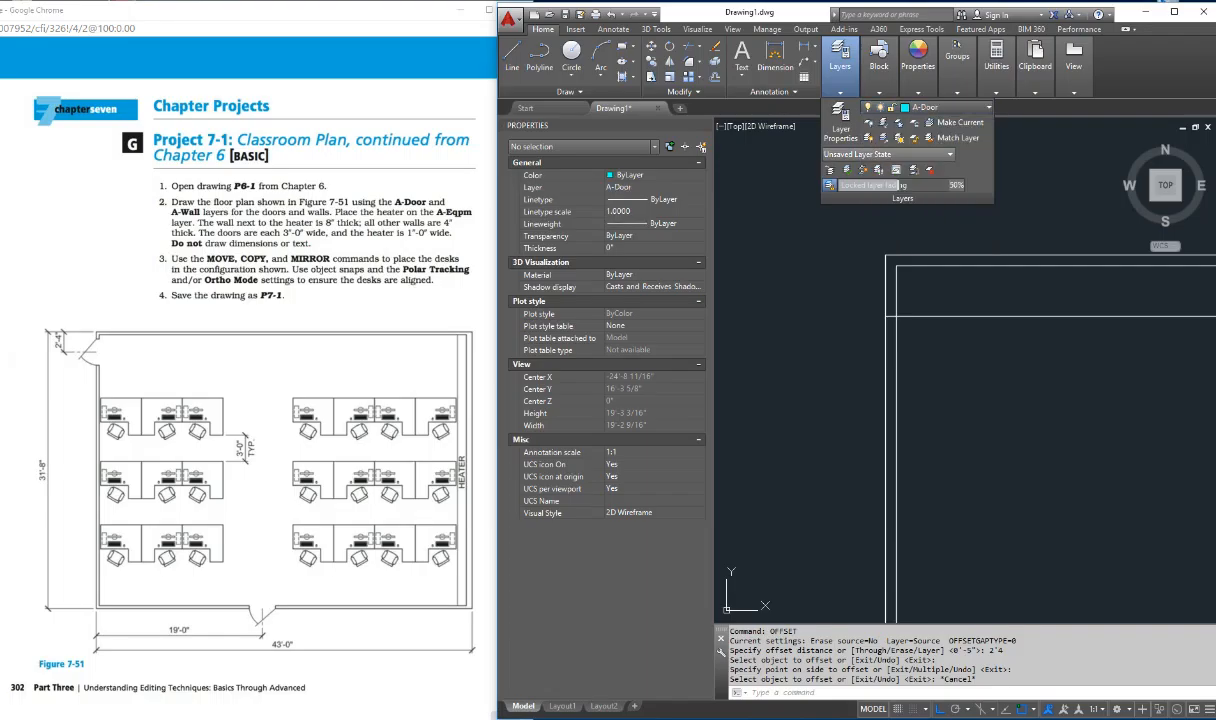
left_click(805, 349)
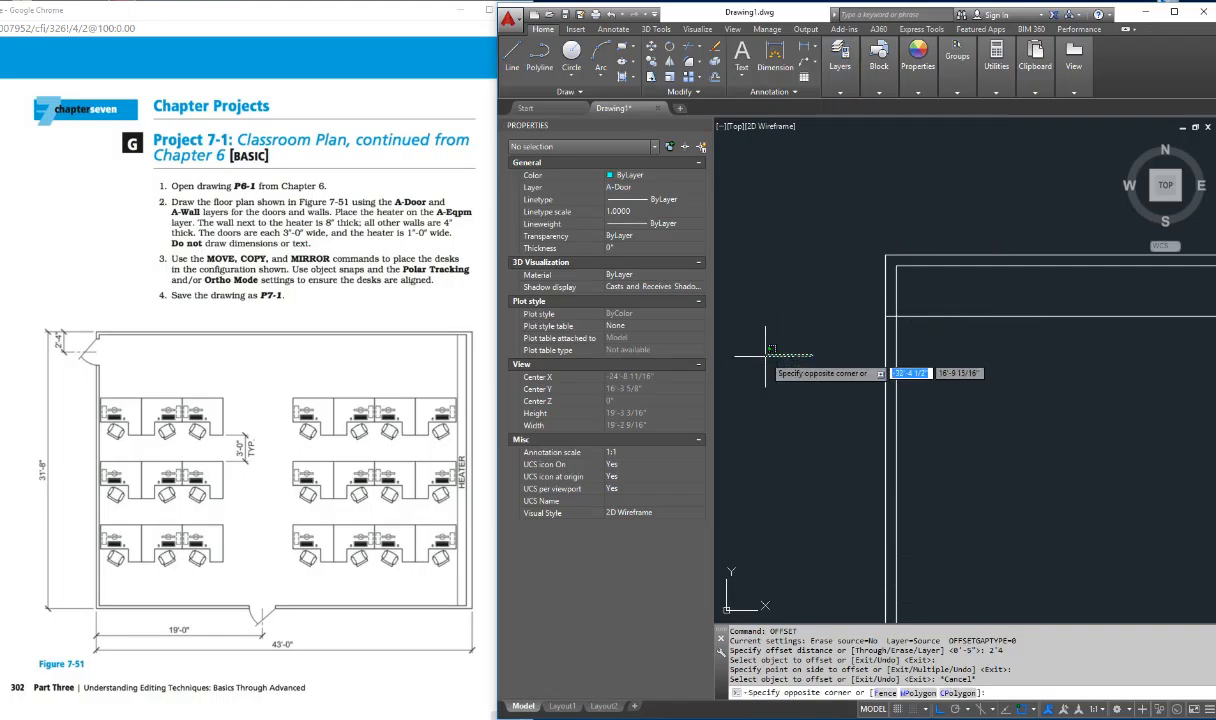
key("Escape")
key("Escape")
key("Escape")
key("Escape")
key("Escape")
key("Escape")
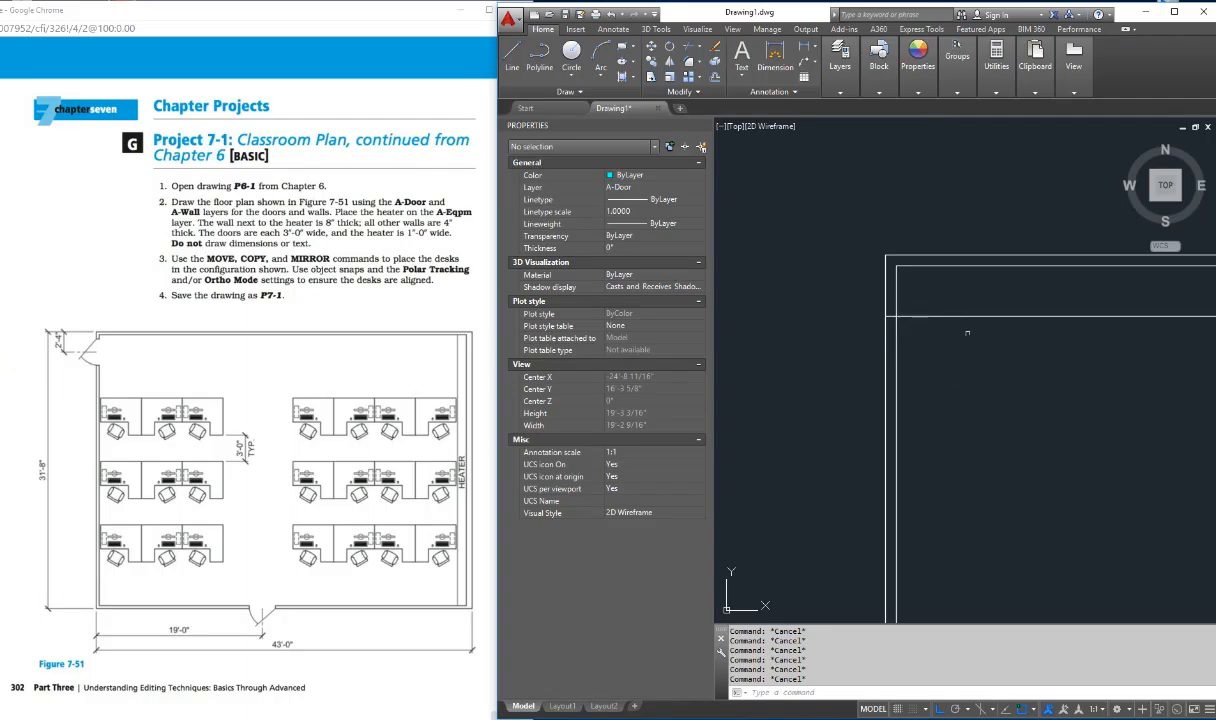
Step: Draw a 36" diameter circle in the empty space left of the room's upper-left corner
type("c")
key("Return")
left_click(790, 322)
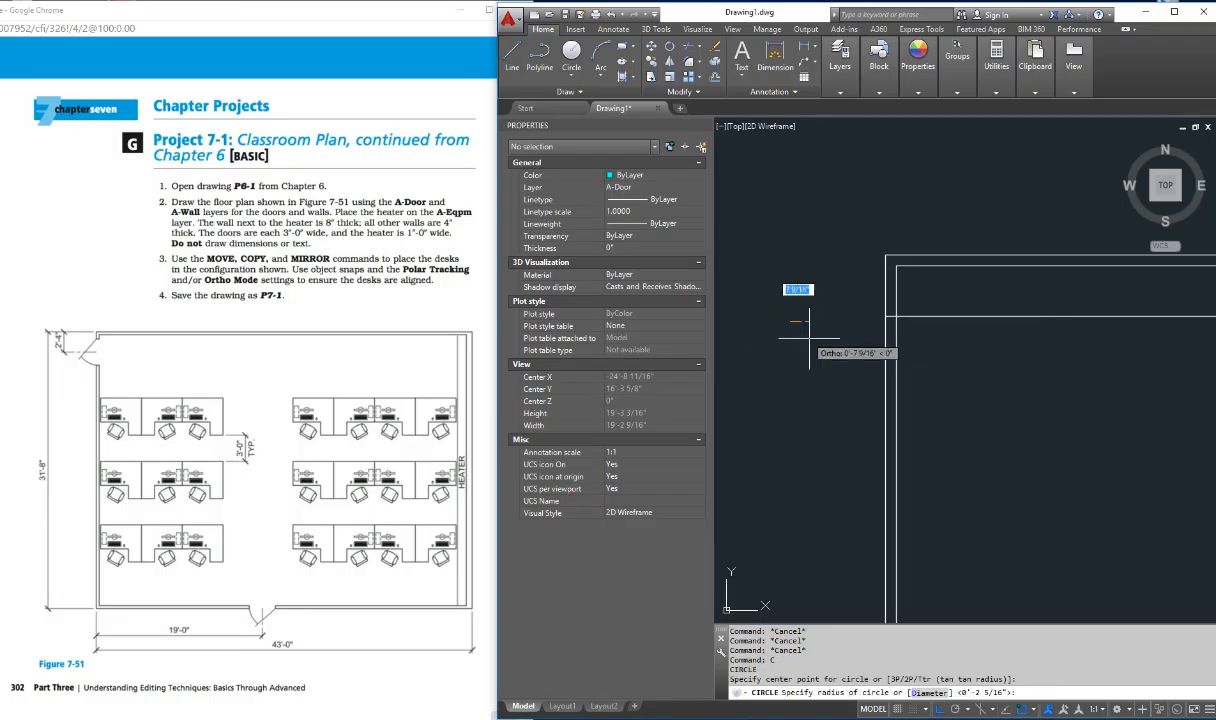
type("d")
key("Return")
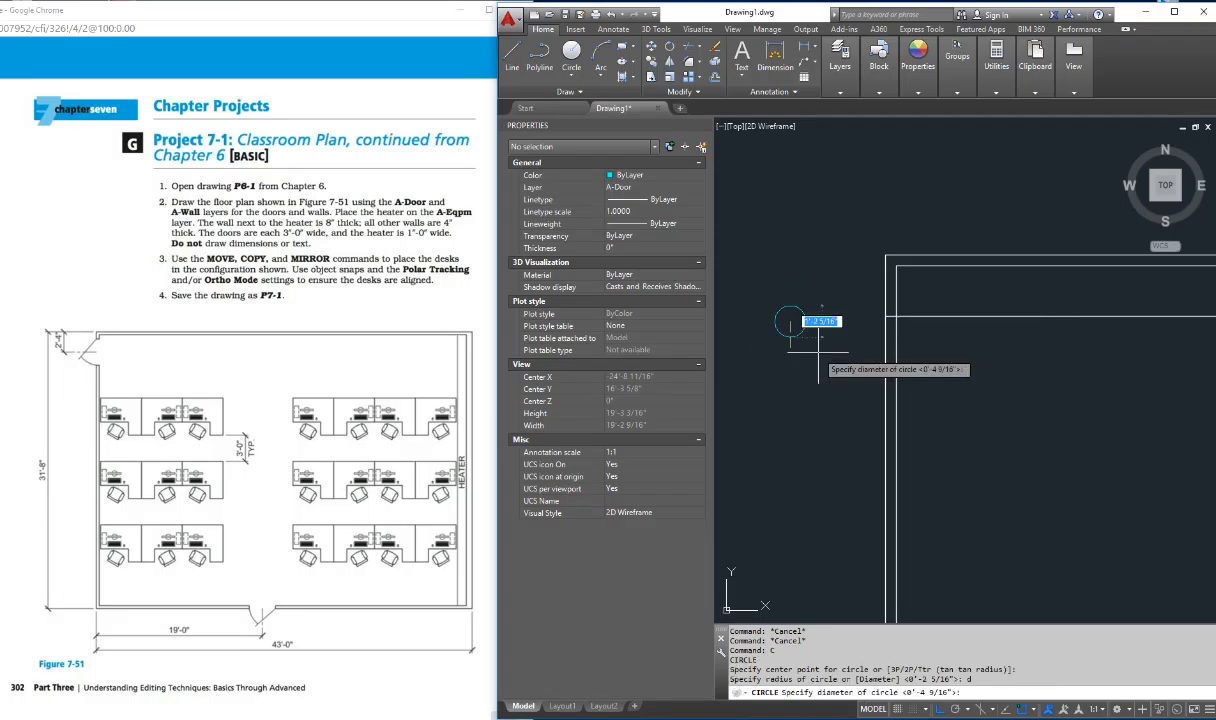
key("Return")
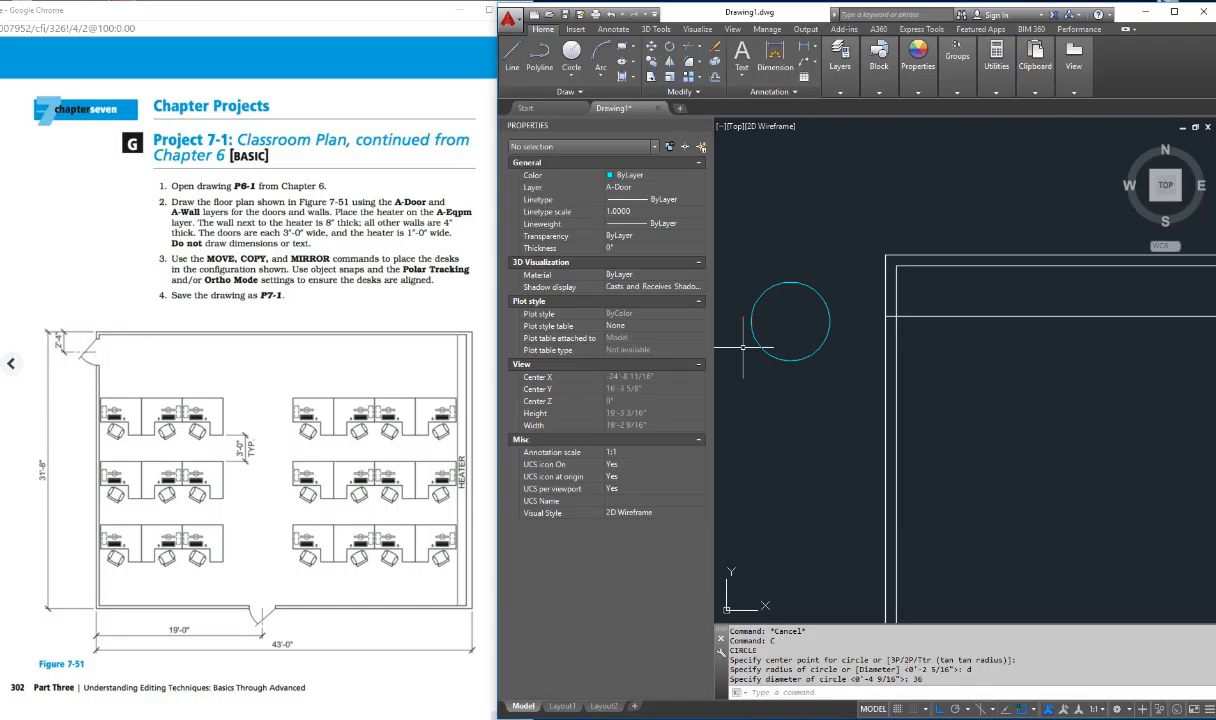
key("Escape")
key("Escape")
key("Escape")
key("Escape")
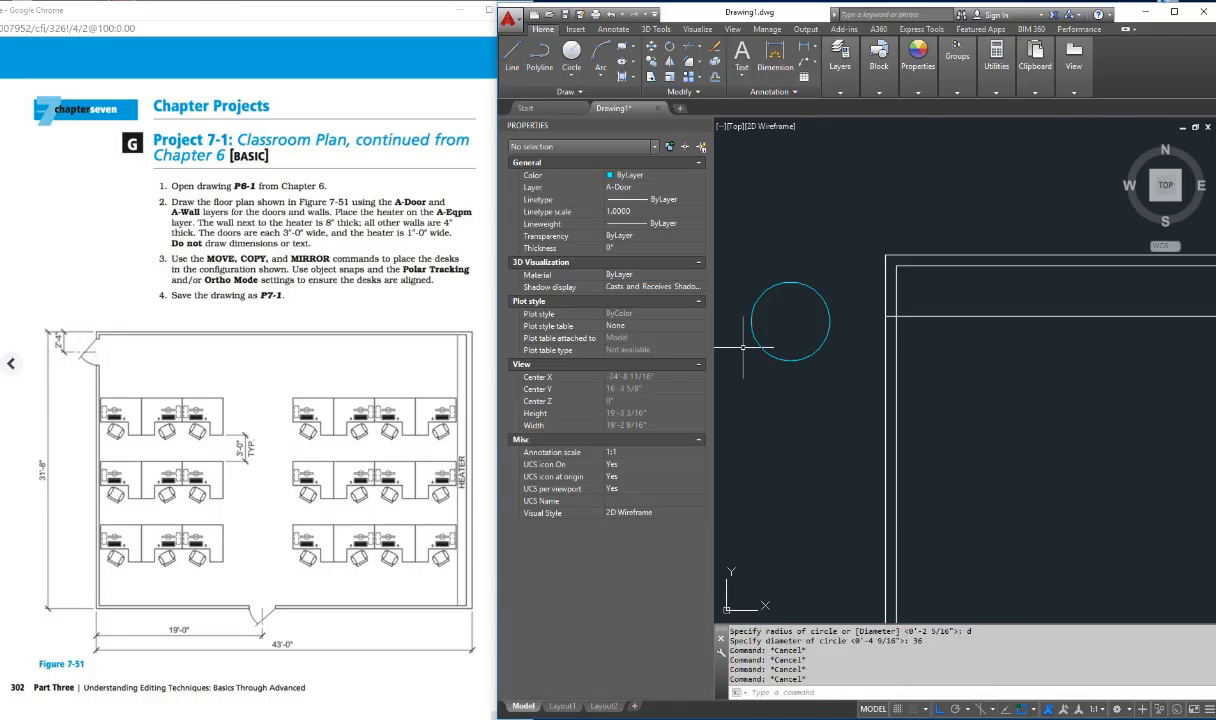
type("l")
key("Return")
key("Escape")
key("Escape")
key("Escape")
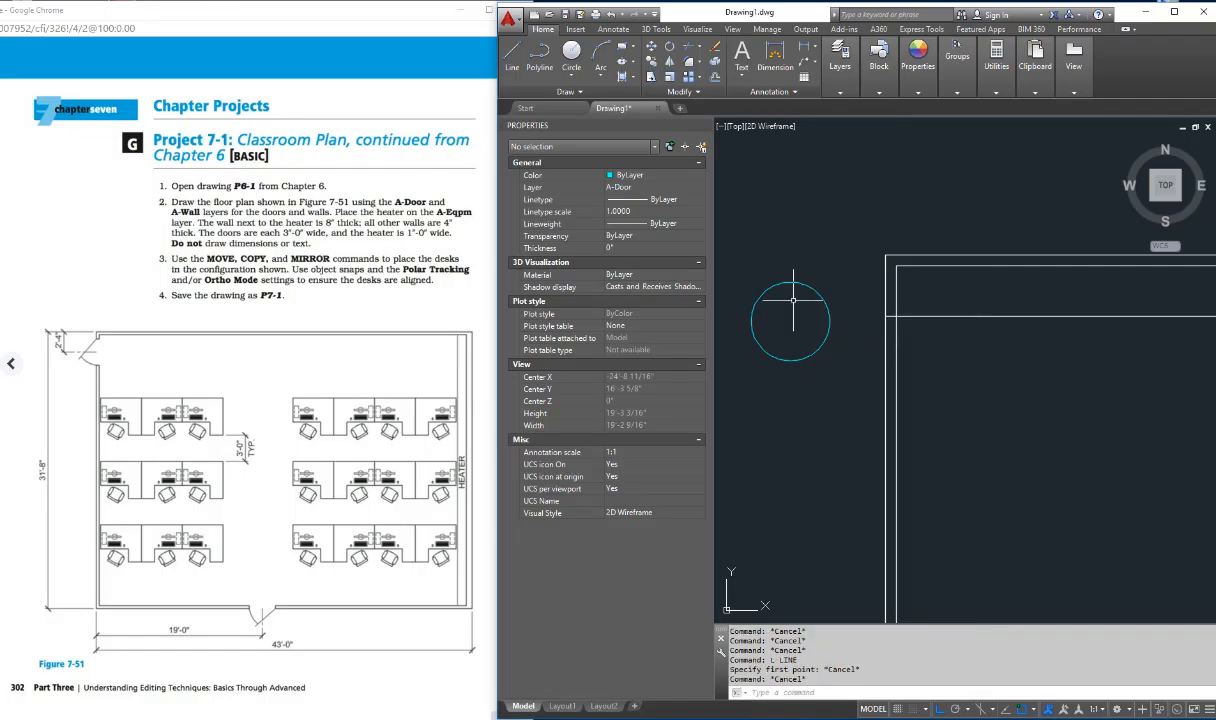
Step: Draw a vertical line through the circle from its top quadrant to its bottom quadrant
type("l")
key("Return")
right_click(791, 298, "shift")
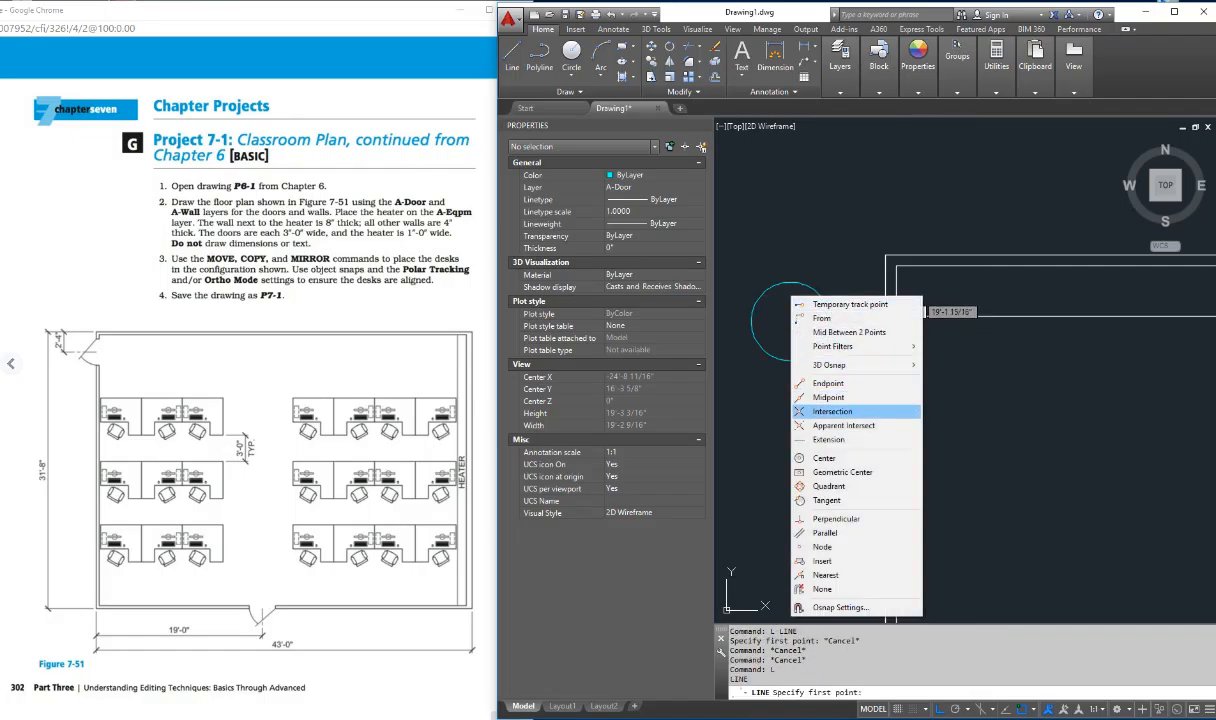
left_click(828, 486)
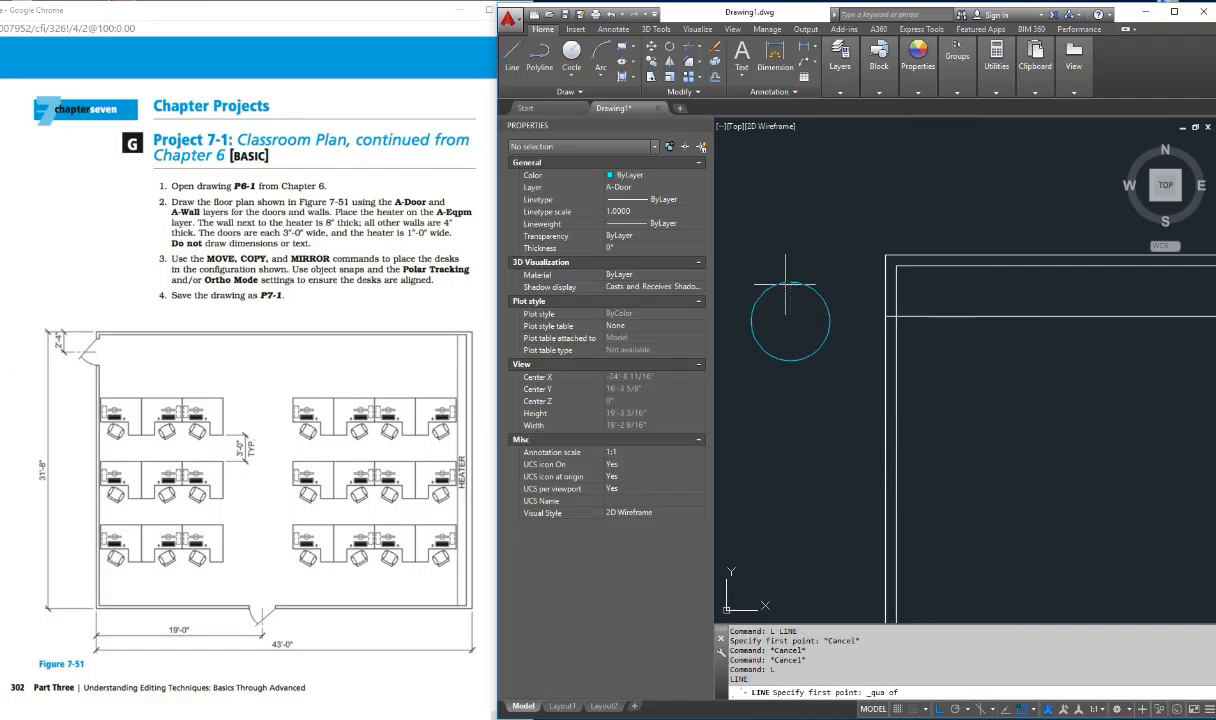
left_click(790, 283)
right_click(806, 358, "shift")
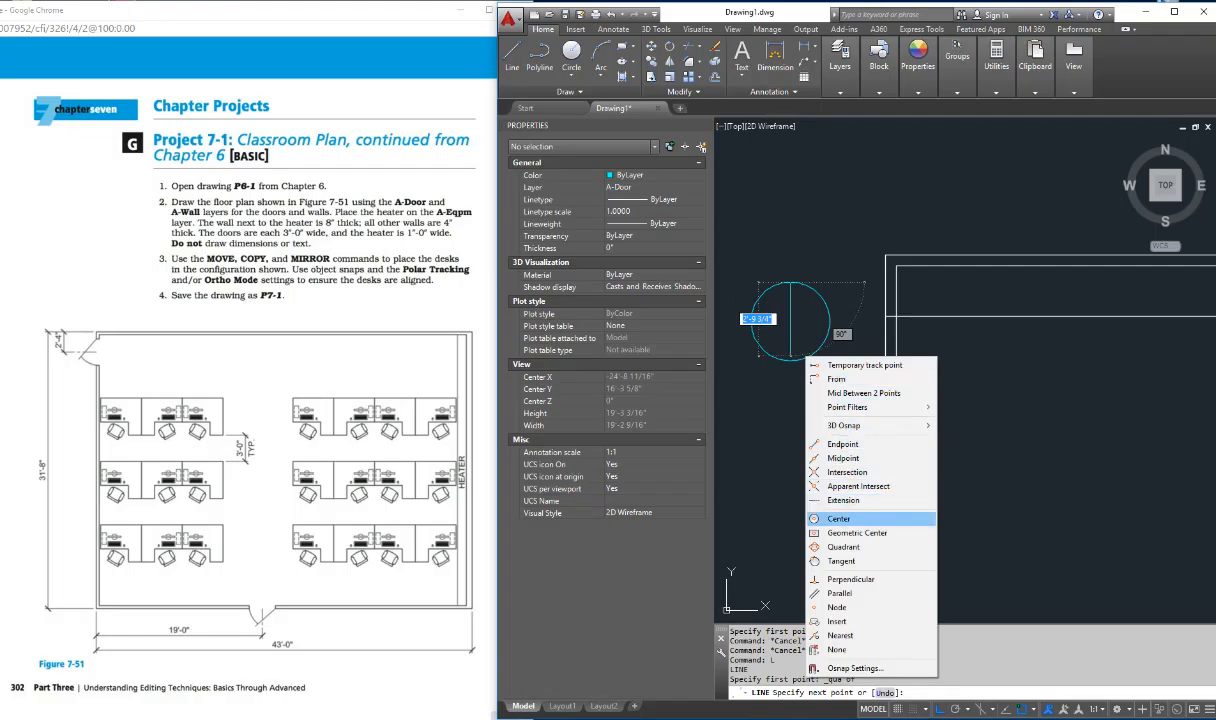
left_click(840, 547)
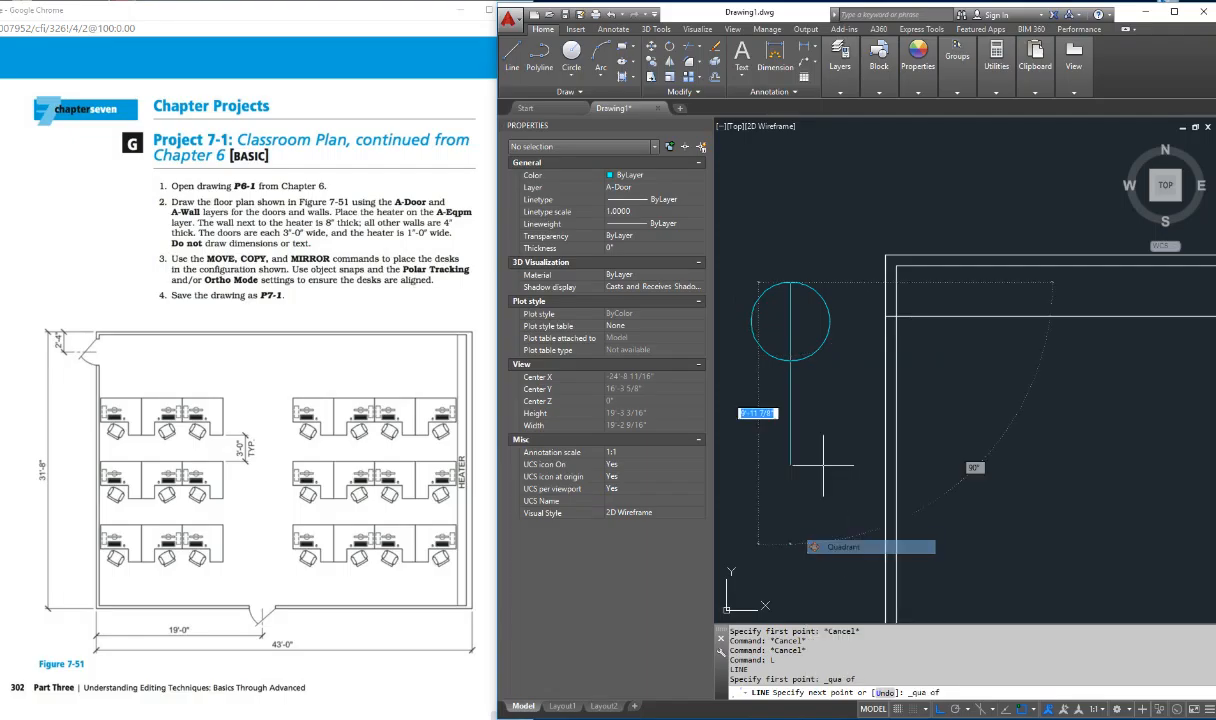
left_click(790, 357)
key("Escape")
key("Escape")
key("Escape")
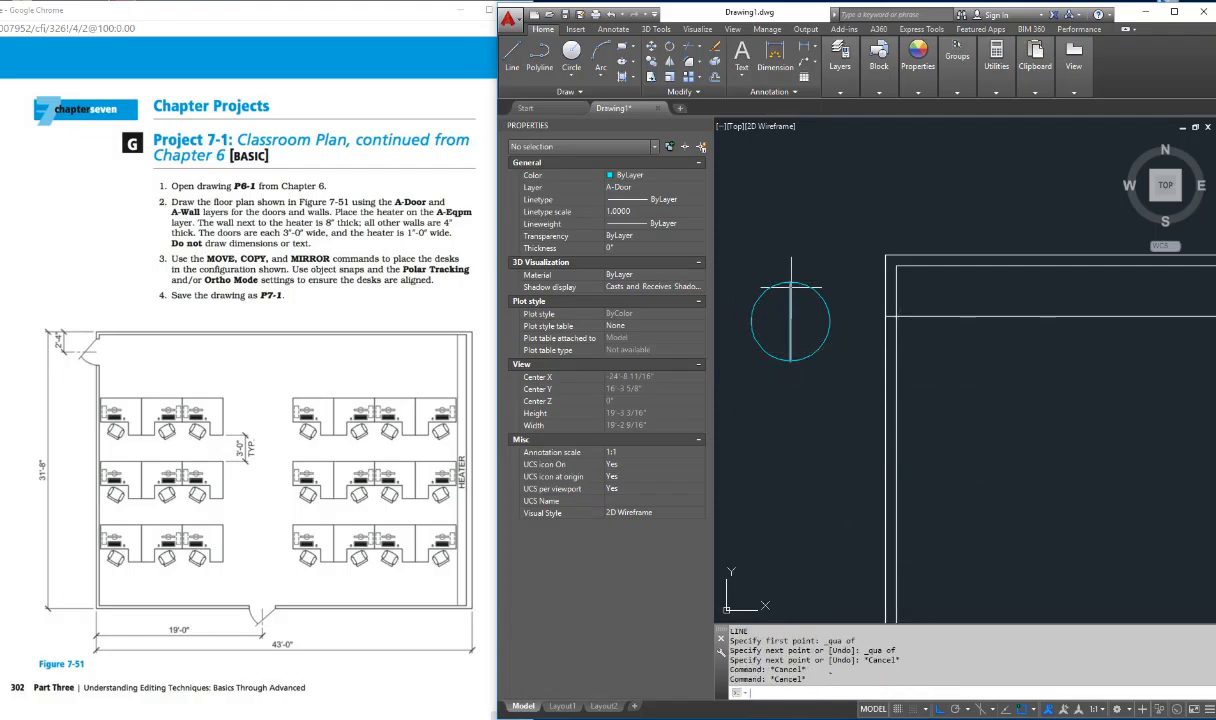
Step: With Ortho off, draw the slanted door leaf line from the circle's top quadrant to just beyond its lower-left edge
key("space")
left_click(790, 285)
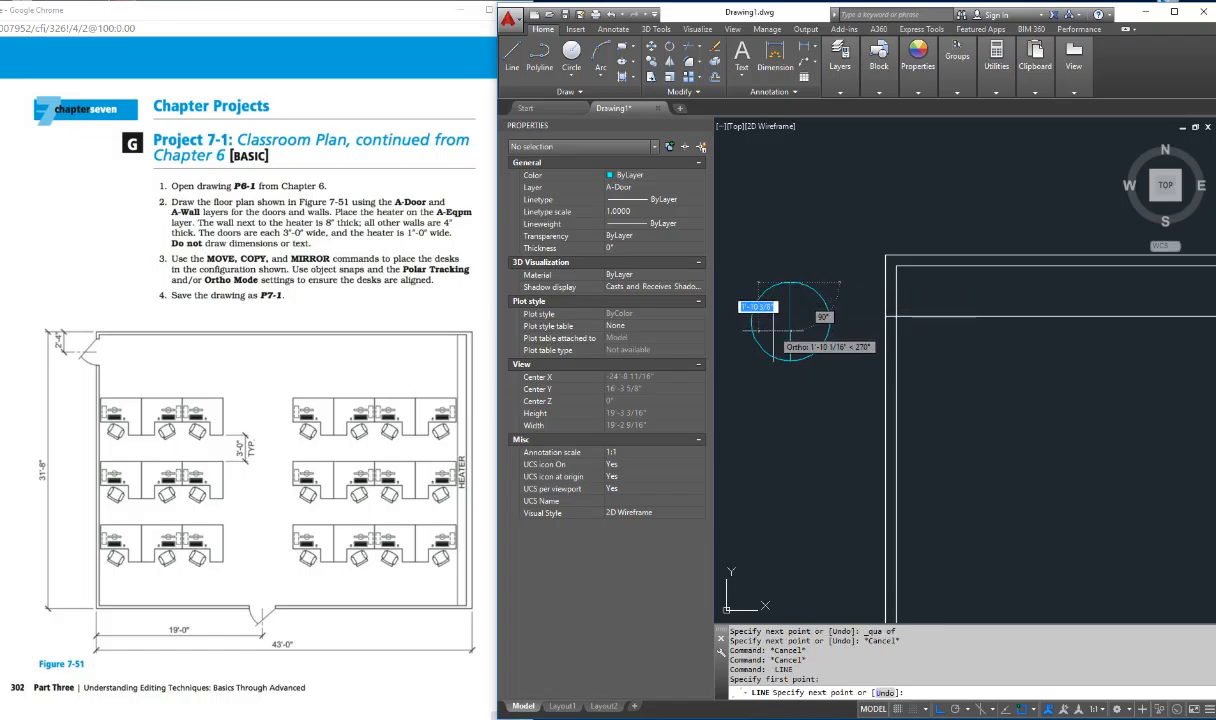
key("F8")
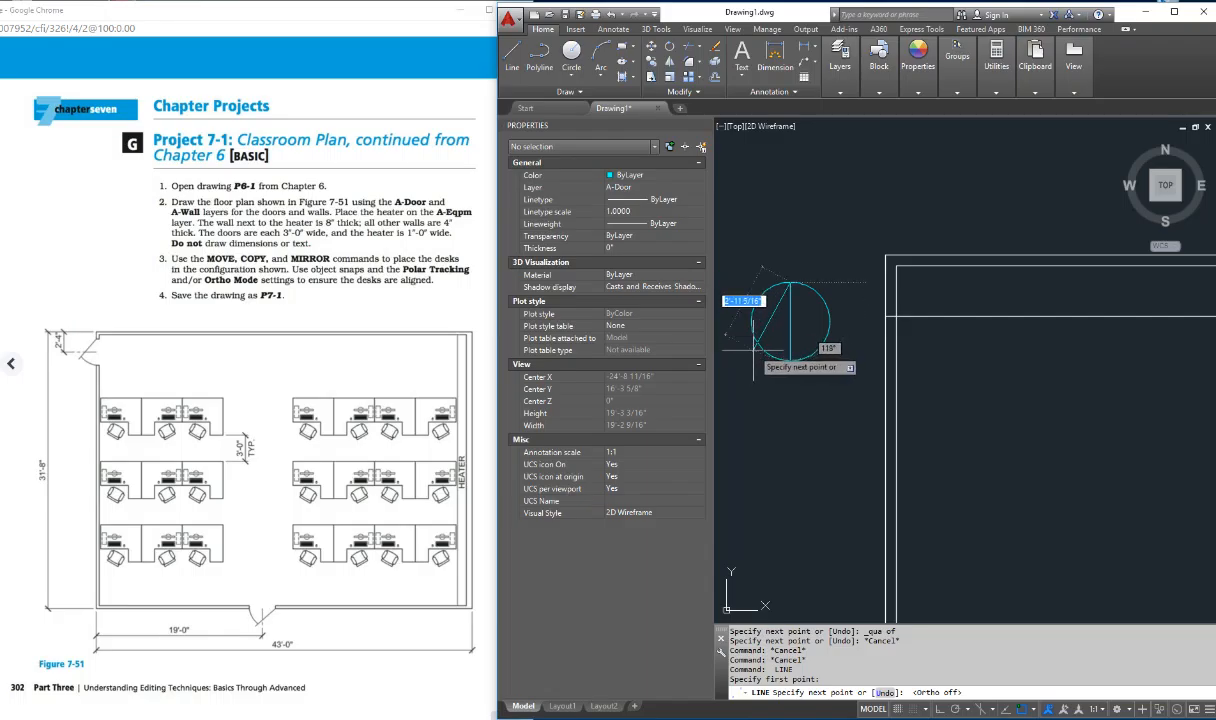
key("Escape")
key("Escape")
key("Escape")
key("Escape")
key("Escape")
key("Escape")
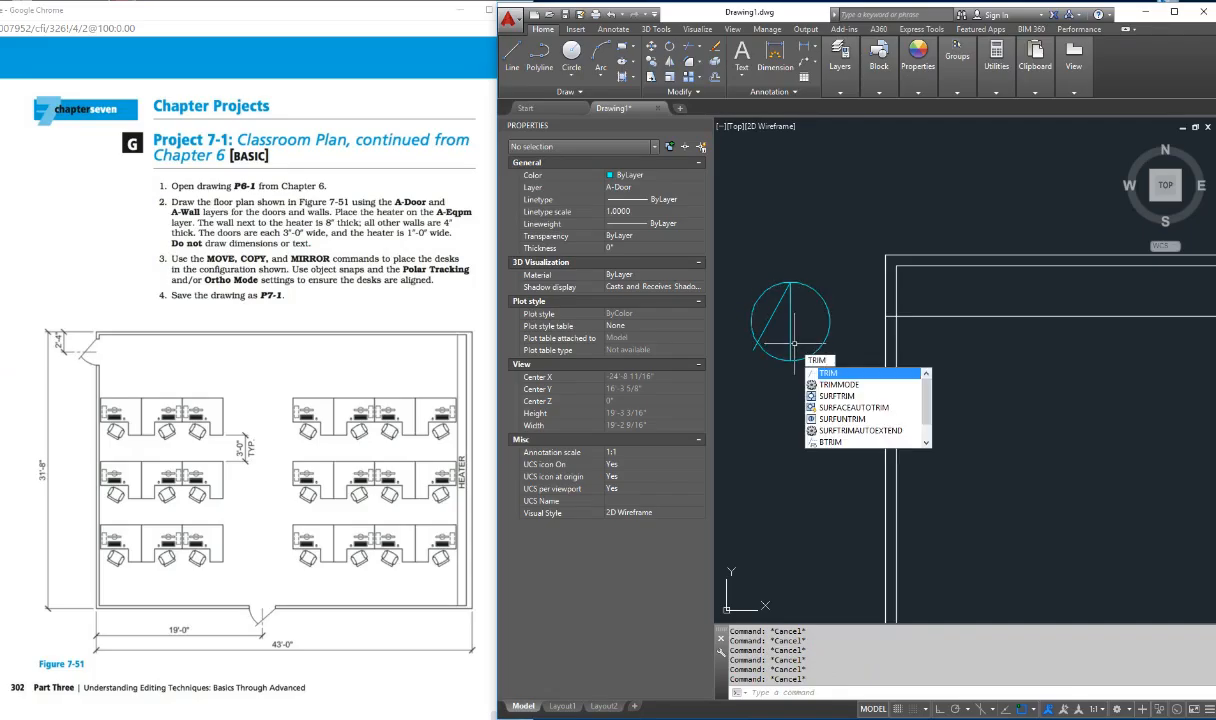
key("Return")
left_click(790, 342)
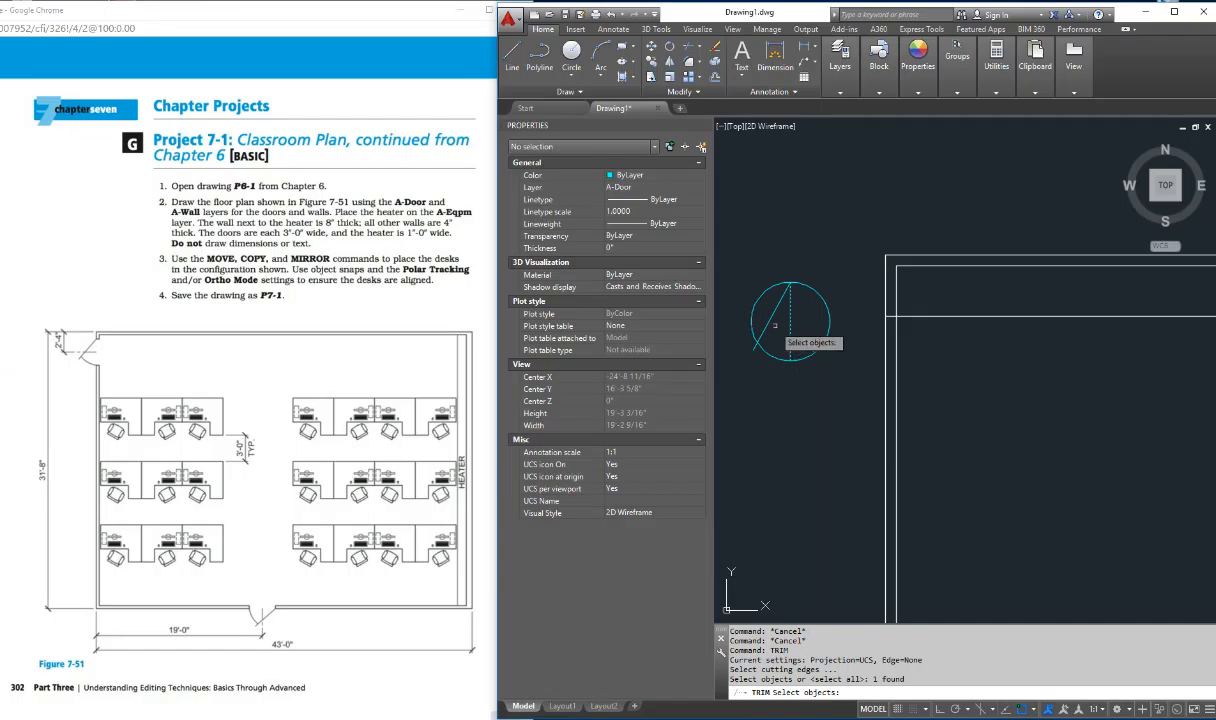
left_click(769, 322)
key("Escape")
key("Escape")
key("Escape")
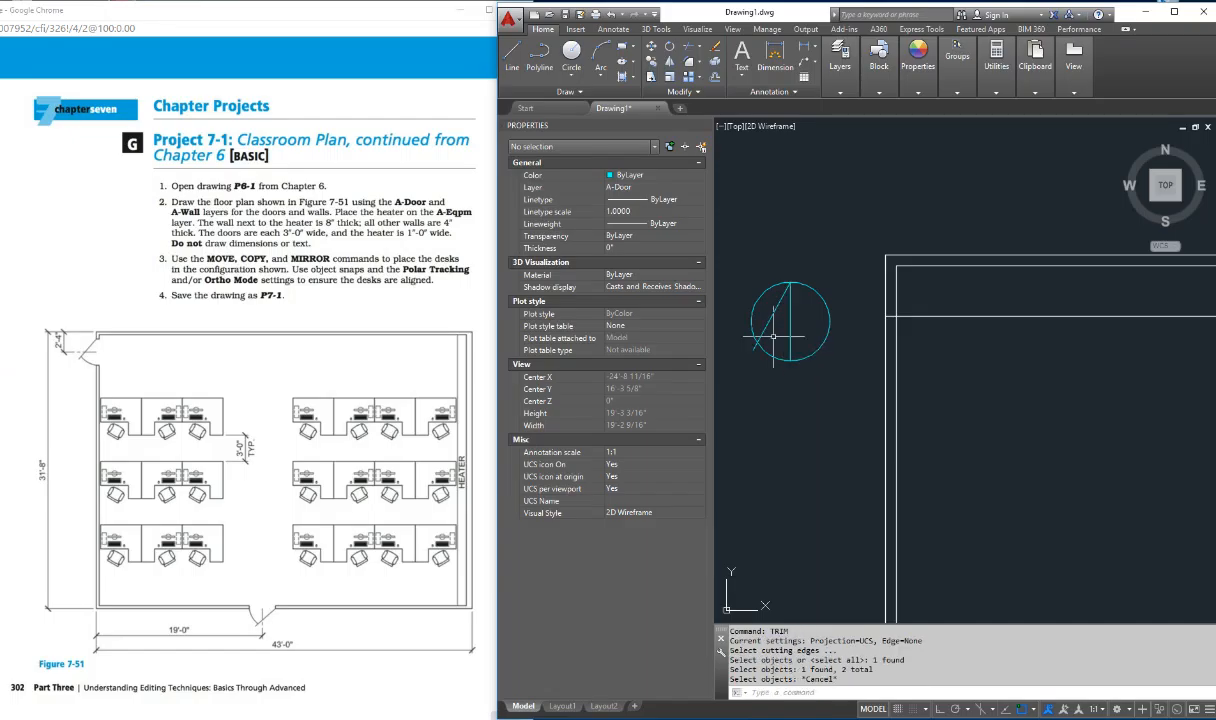
Step: Trim the circle against the vertical and slanted lines, keeping only the door swing arc between their lower ends
type("tr")
key("Return")
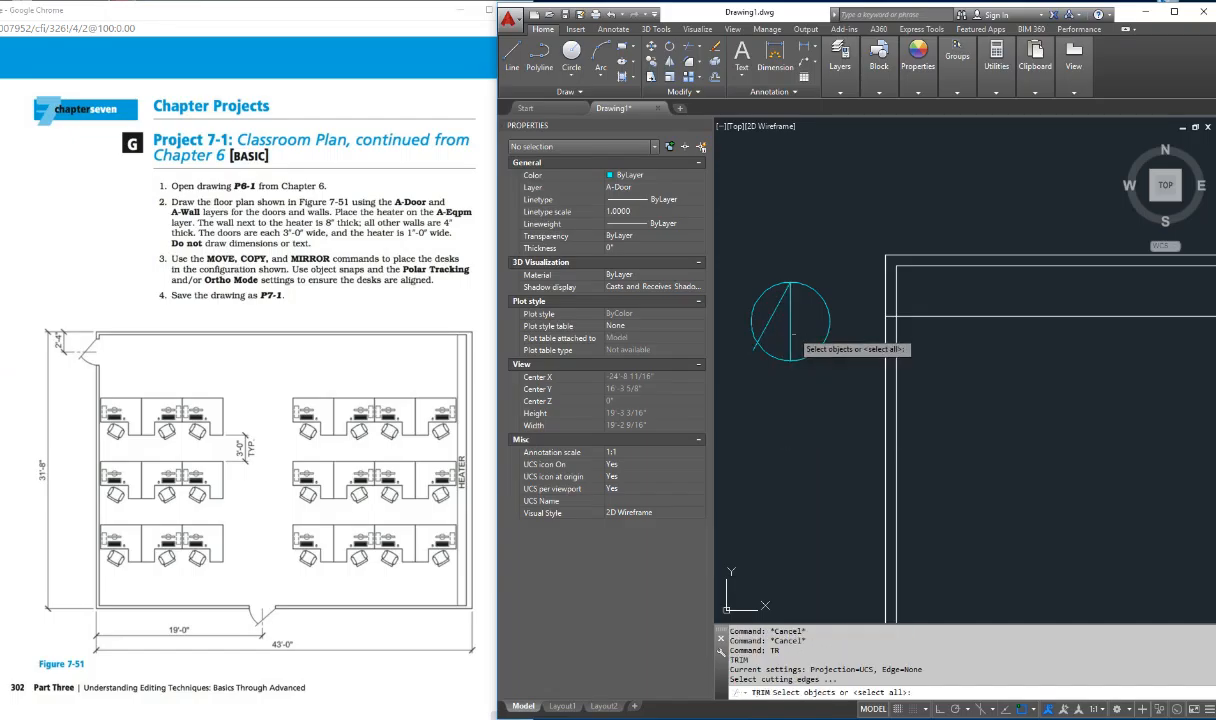
left_click(790, 328)
left_click(774, 313)
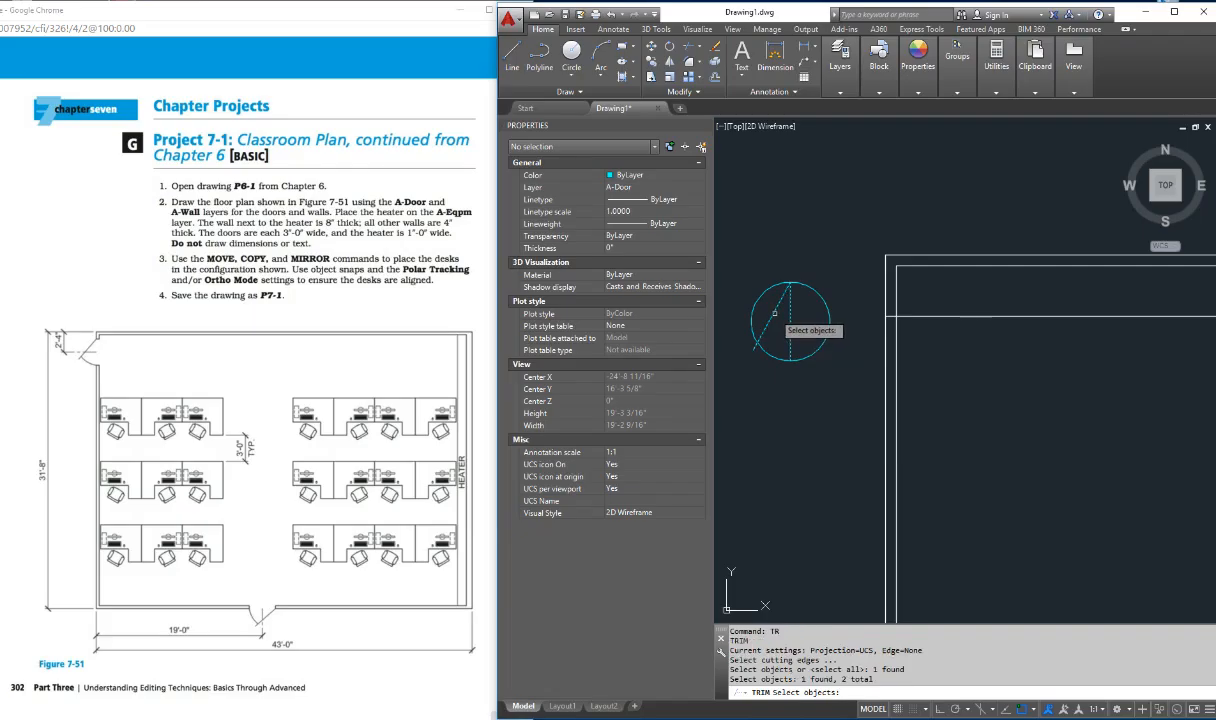
key("Return")
left_click(757, 302)
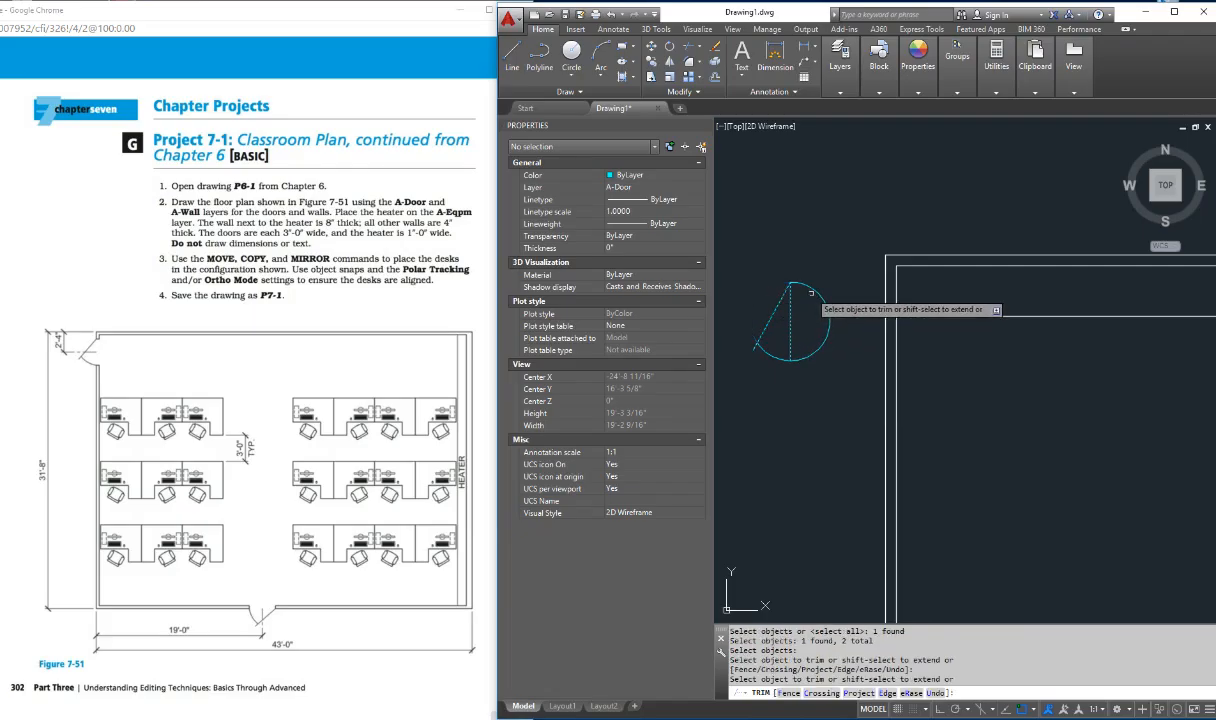
left_click(811, 293)
key("Escape")
key("Escape")
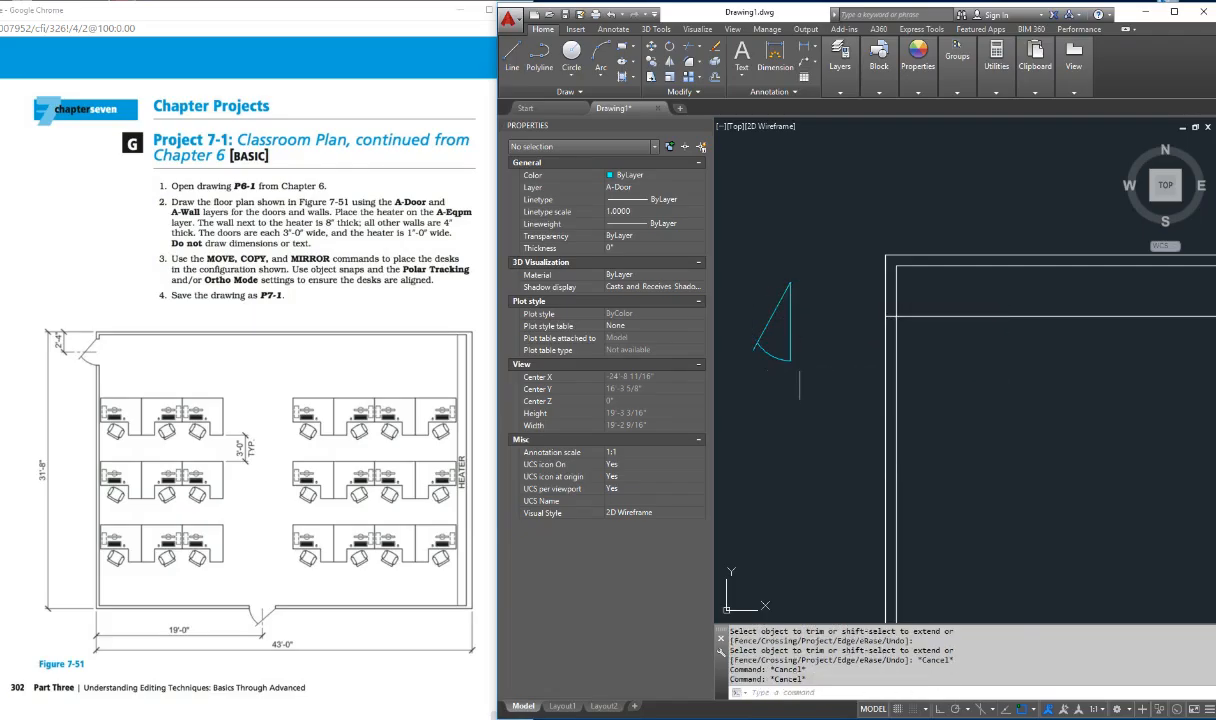
key("Escape")
key("Escape")
key("Escape")
left_click(791, 320)
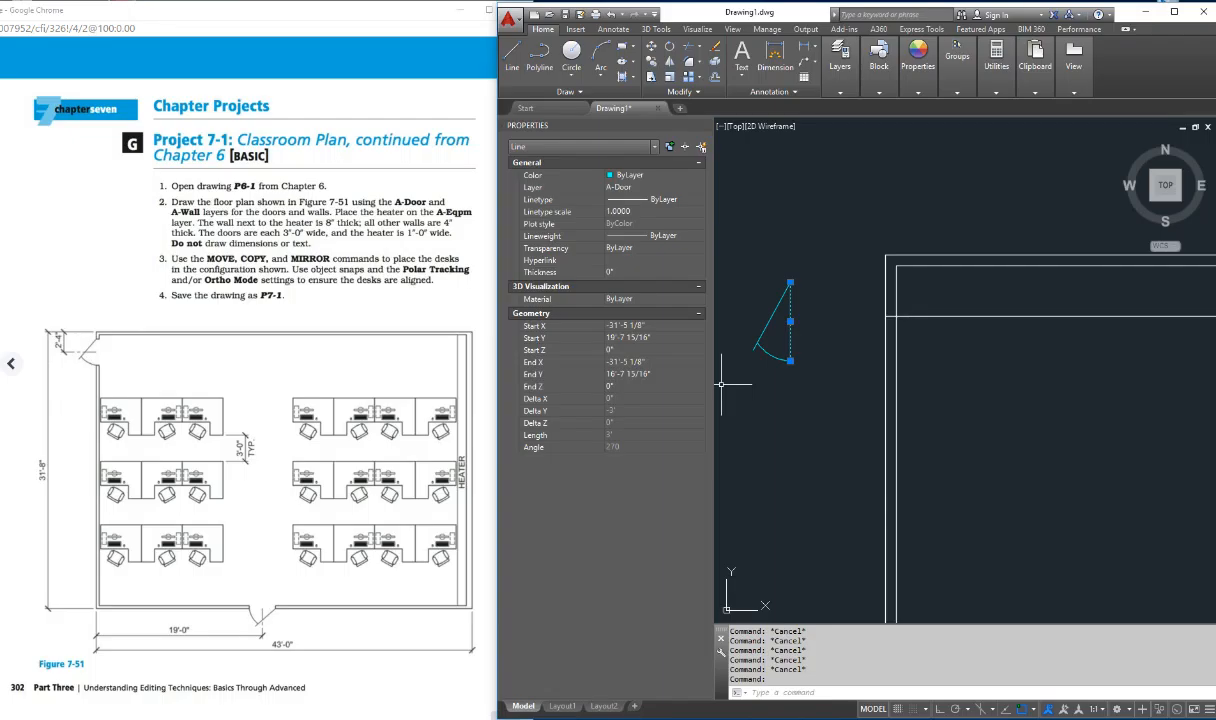
key("Escape")
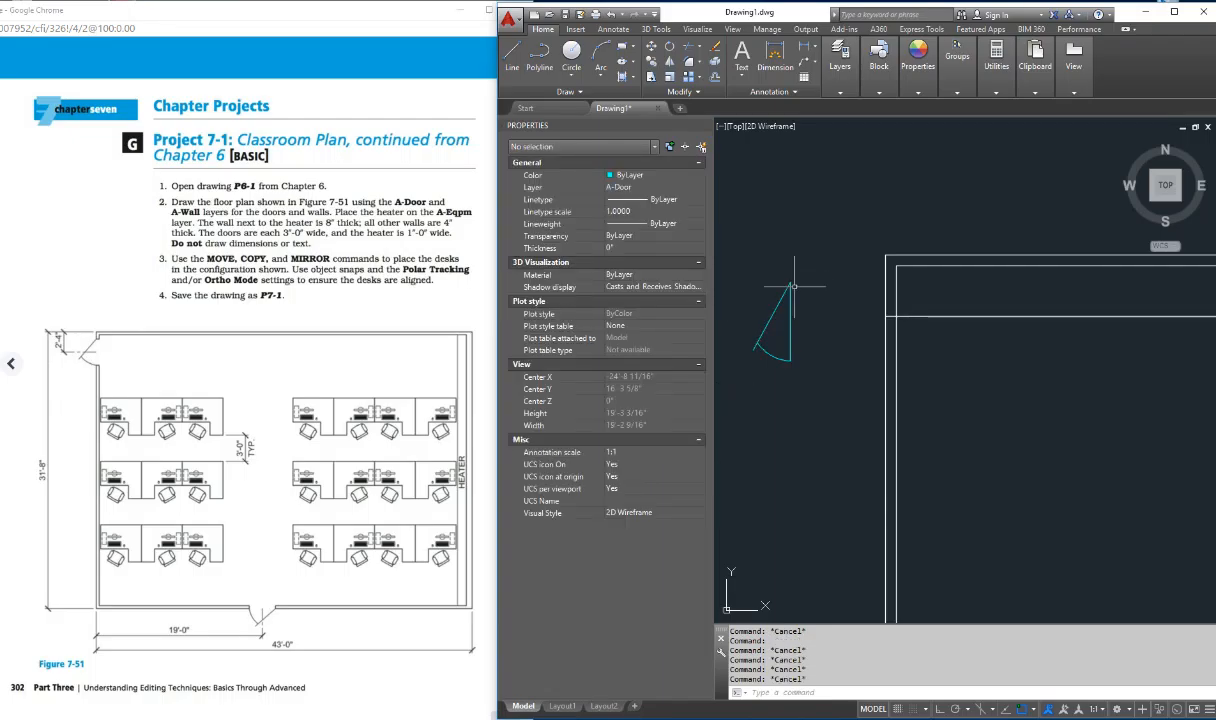
left_click(791, 284)
key("Escape")
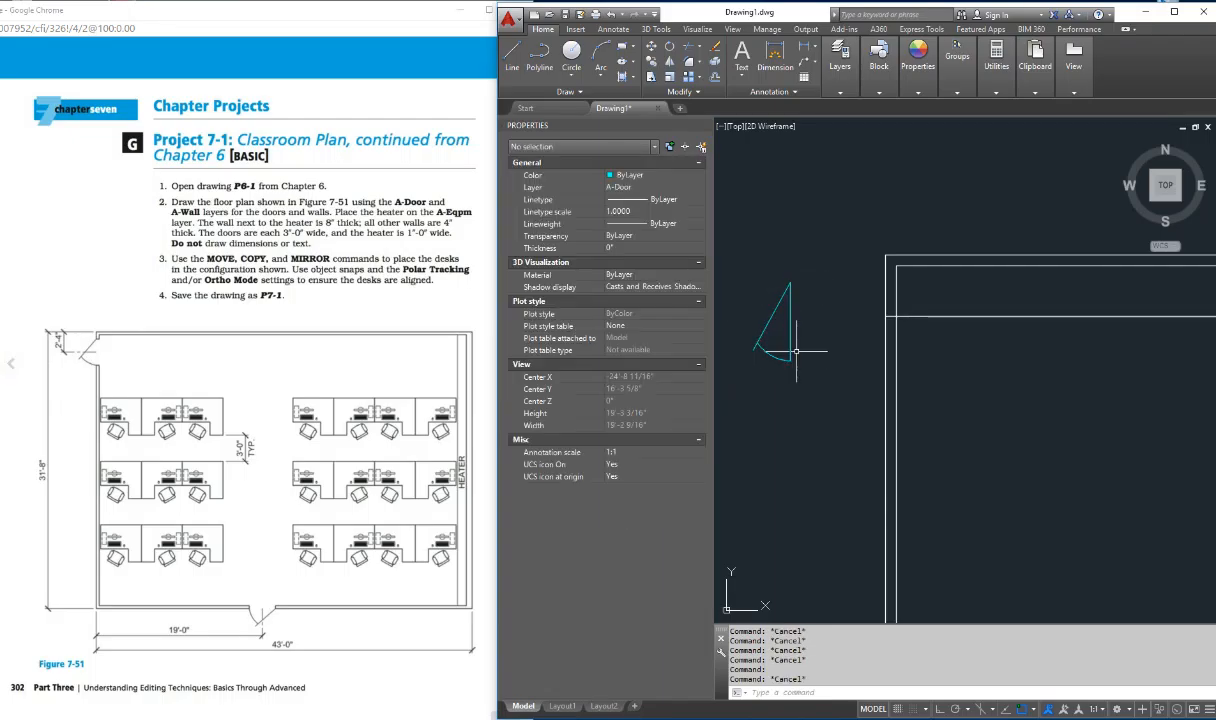
Step: Move the door by its vertical line's midpoint to the intersection of the outer left wall line and the door center line
type("m")
key("Return")
left_click(779, 258)
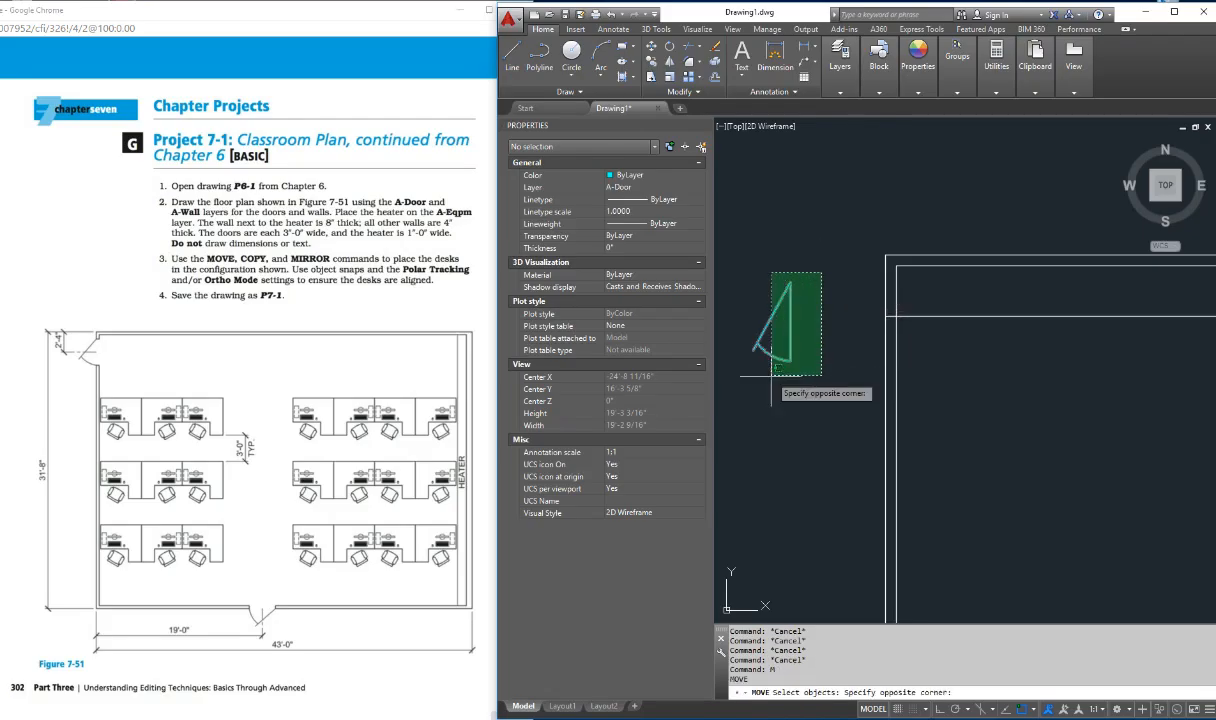
left_click(714, 367)
key("Return")
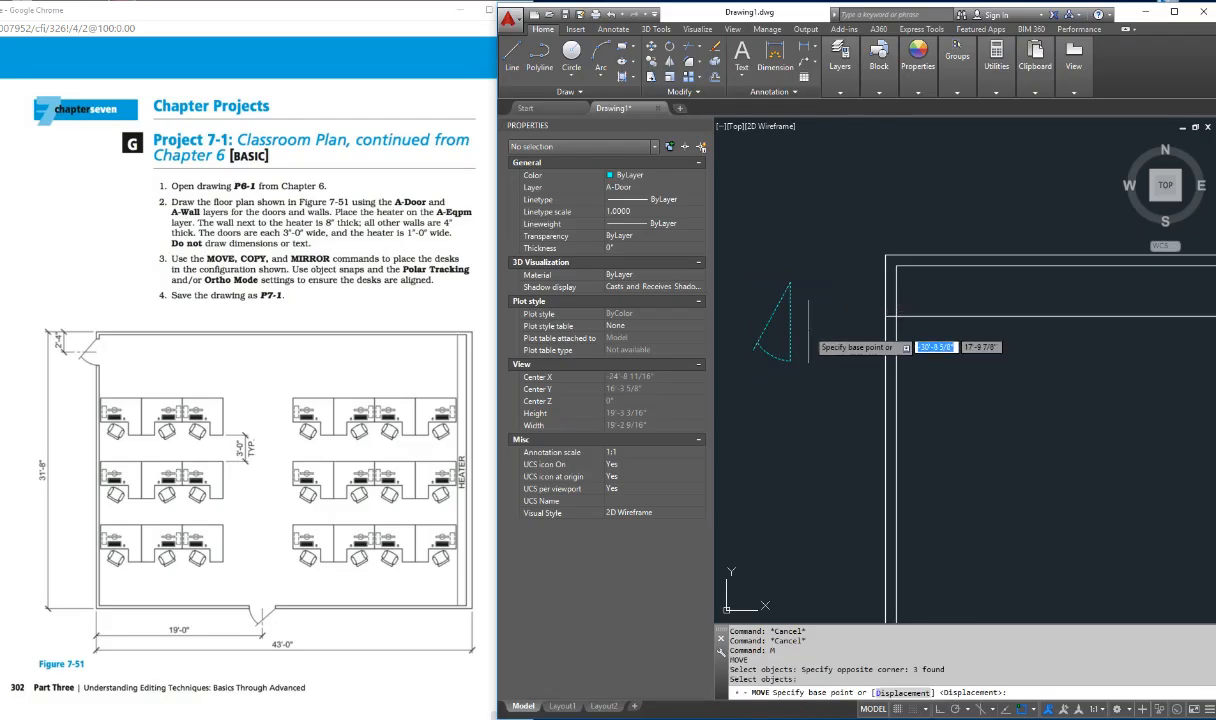
right_click(810, 335, "shift")
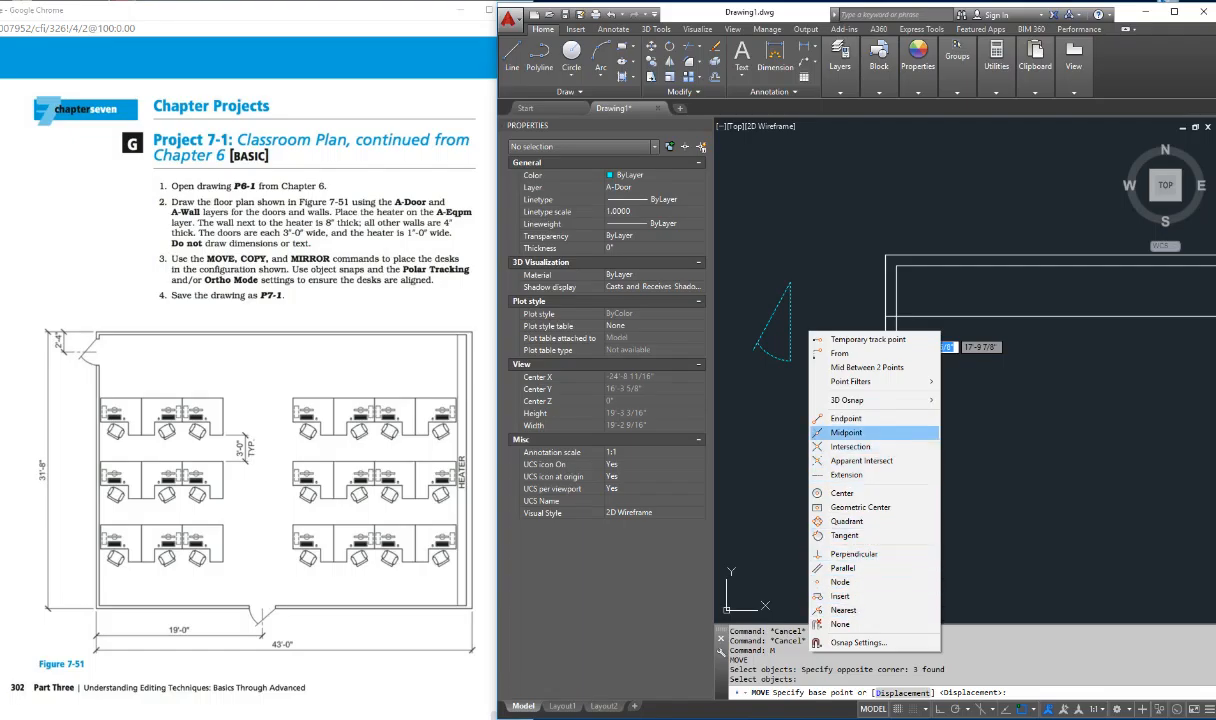
left_click(846, 432)
left_click(791, 318)
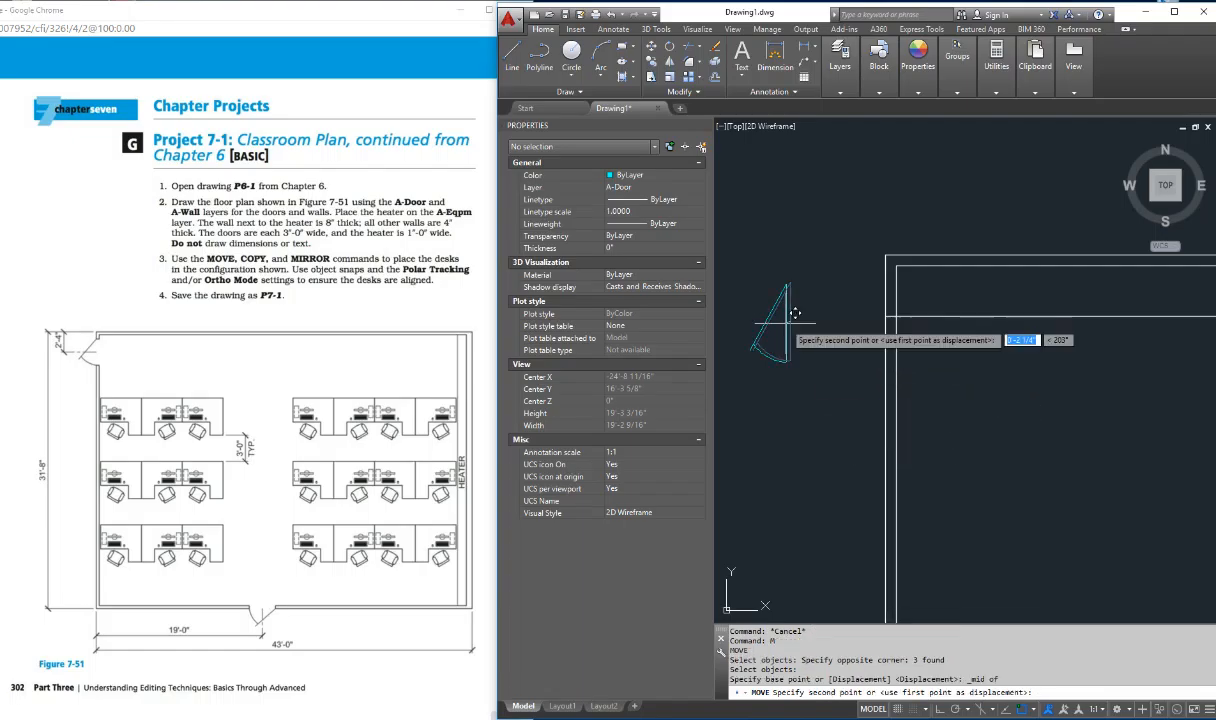
left_click(894, 306)
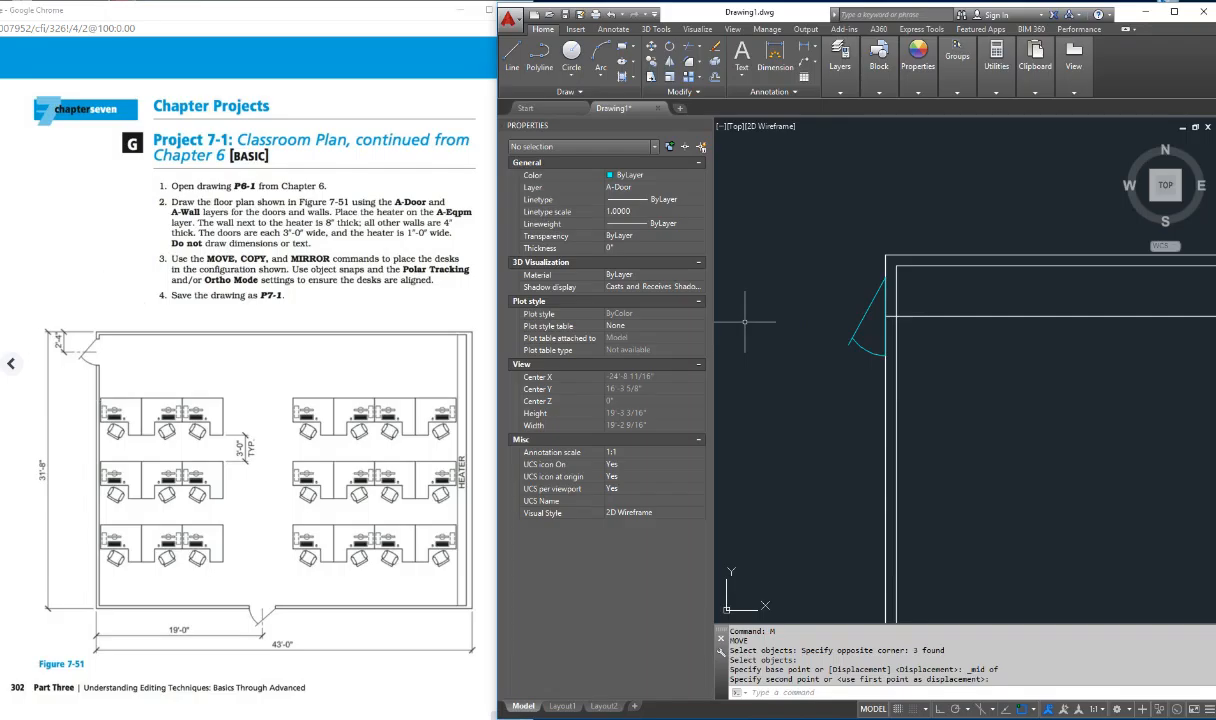
Step: Erase the door's vertical construction line lying on the outer left wall
scroll(946, 325, "up", 4)
key("Escape")
key("Escape")
key("Escape")
key("Escape")
key("Escape")
key("Escape")
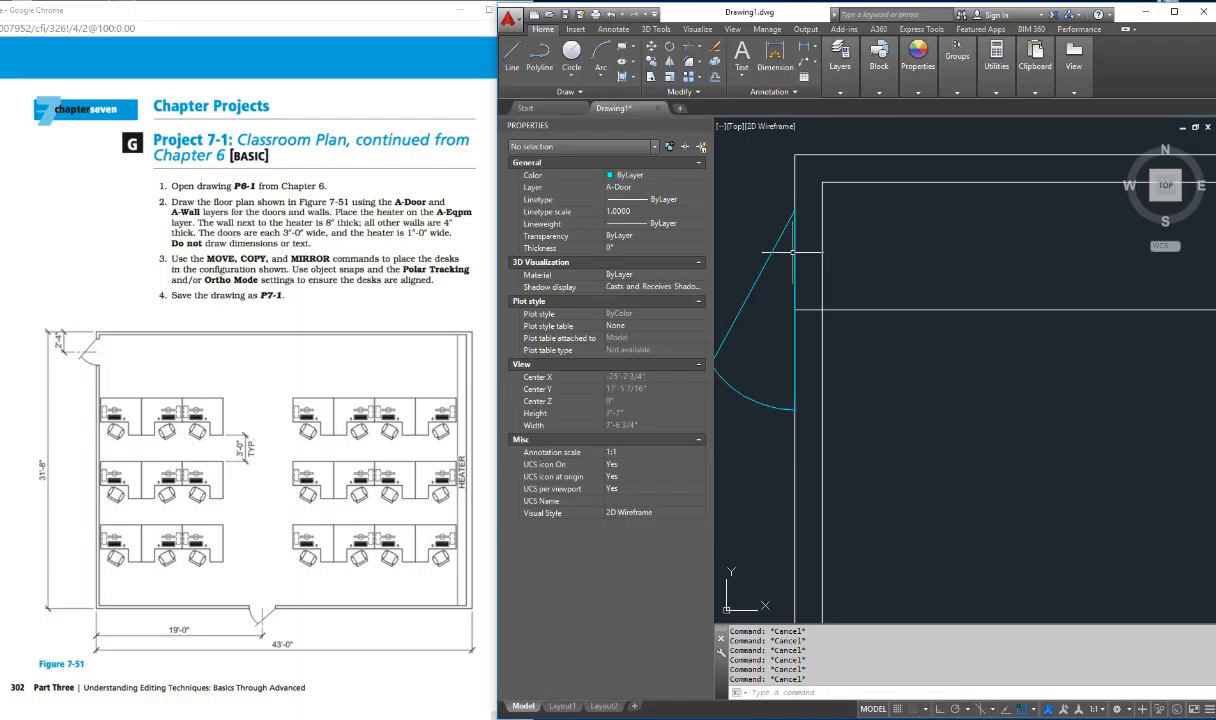
left_click(793, 252)
key("Delete")
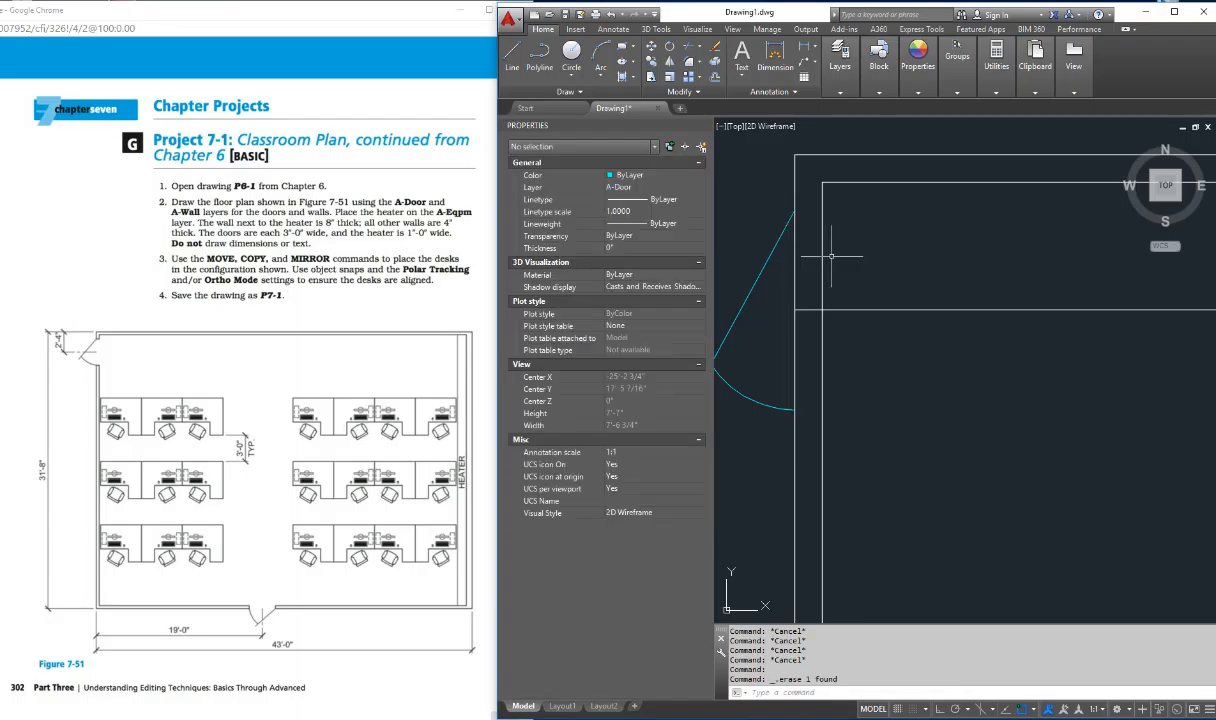
Step: Trim the outer left wall line out of the door opening and erase the horizontal door center line
type("tr")
key("Return")
key("Return")
left_click(794, 366)
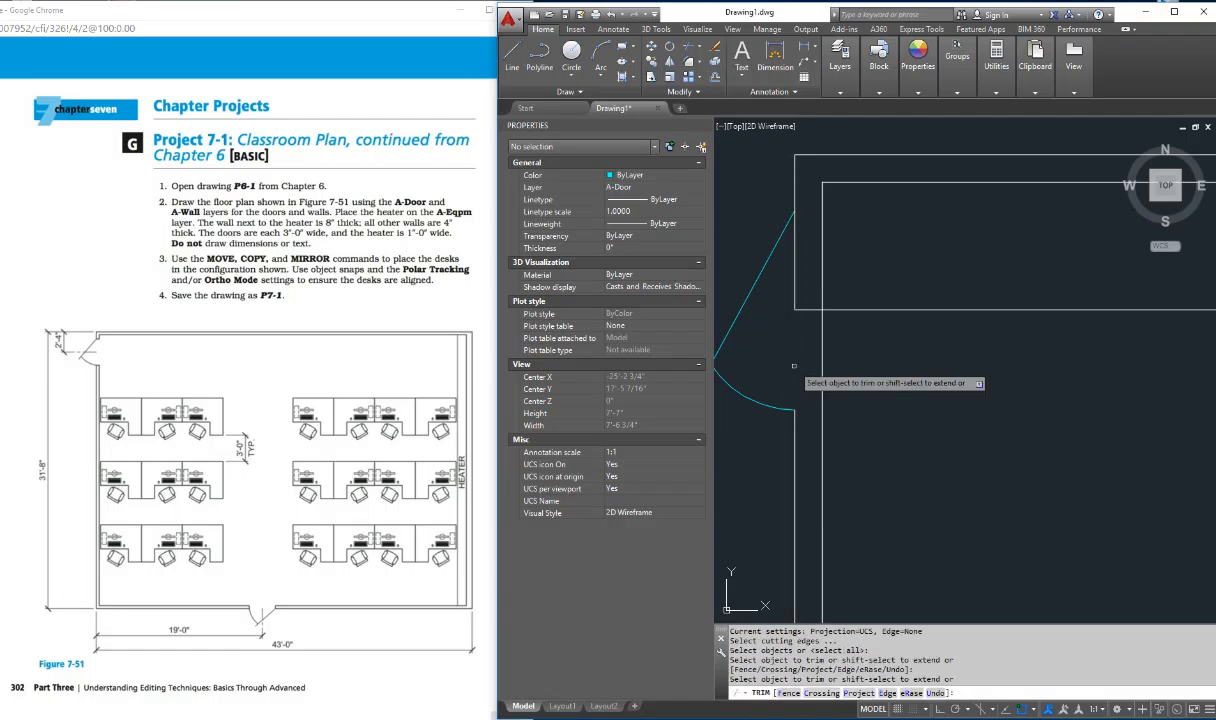
left_click(795, 289)
key("Escape")
left_click(816, 311)
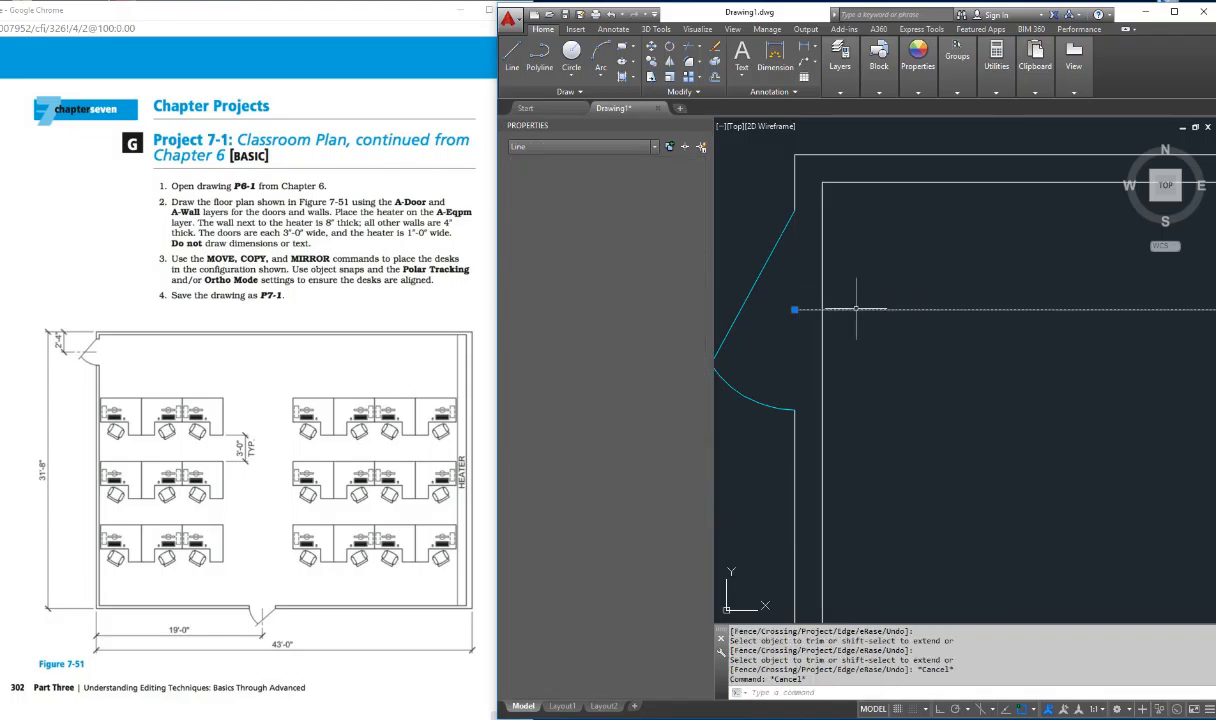
key("Delete")
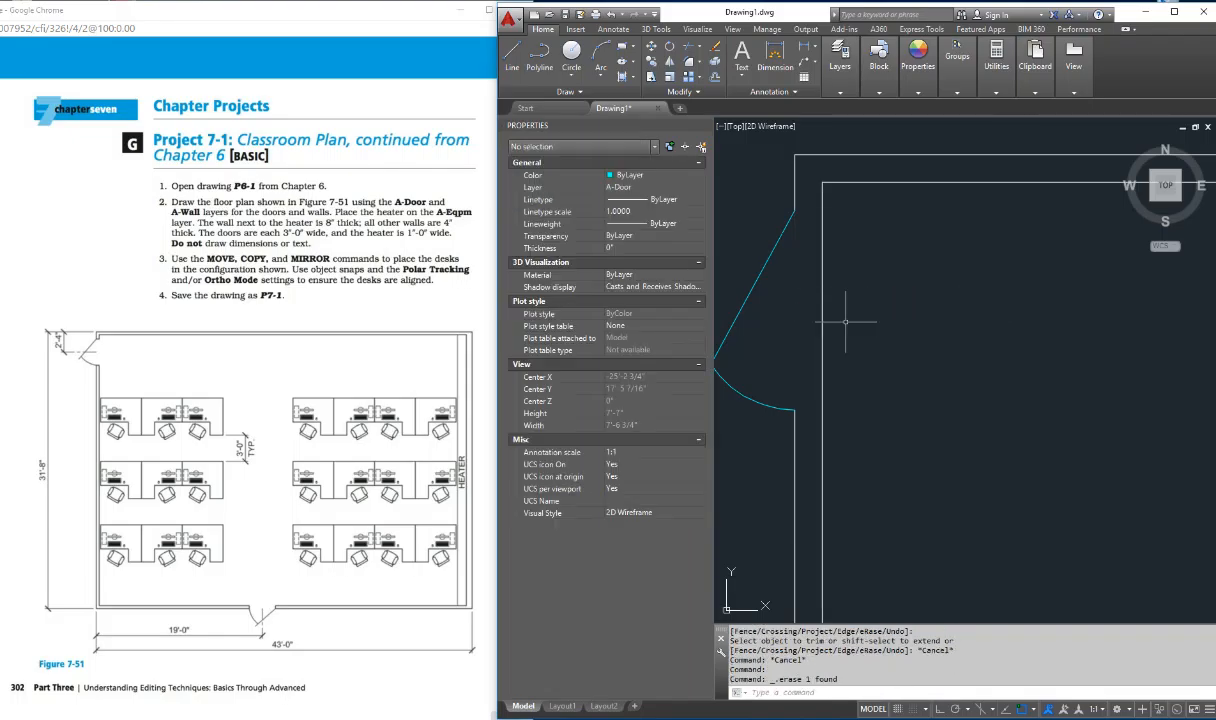
Step: With Ortho on, draw a horizontal line from the slanted door line's upper end past the inner left wall line
key("Return")
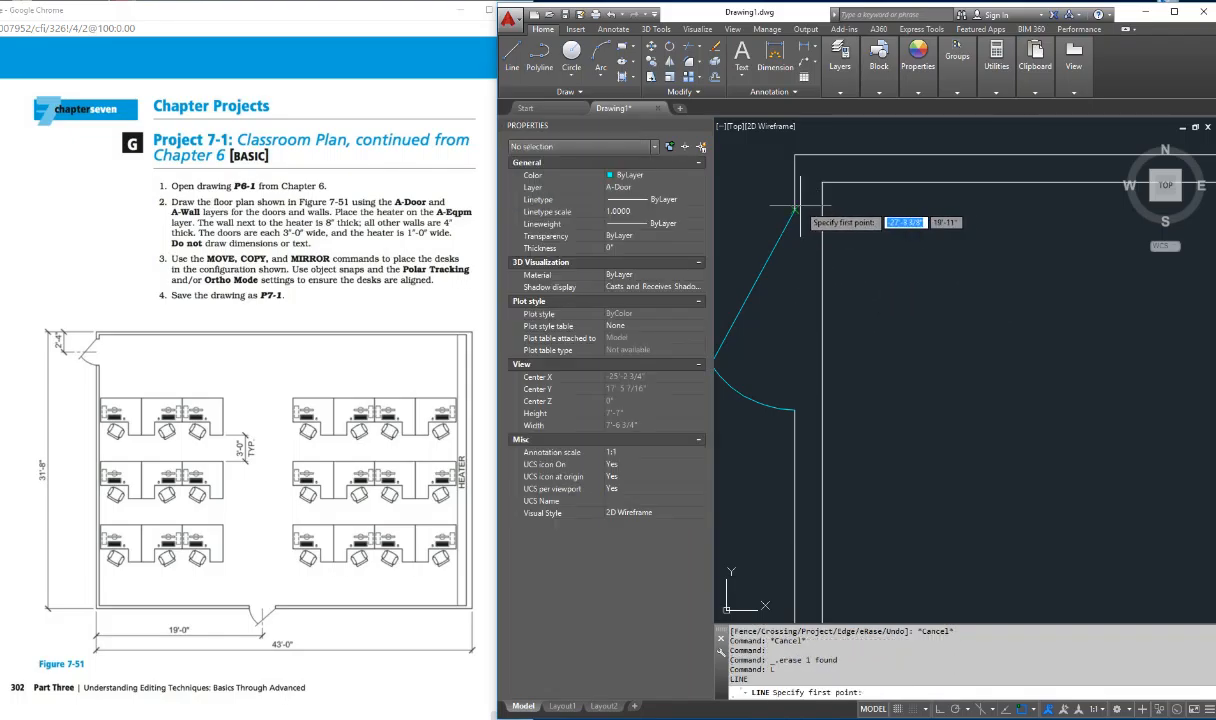
left_click(795, 210)
type("u")
key("Return")
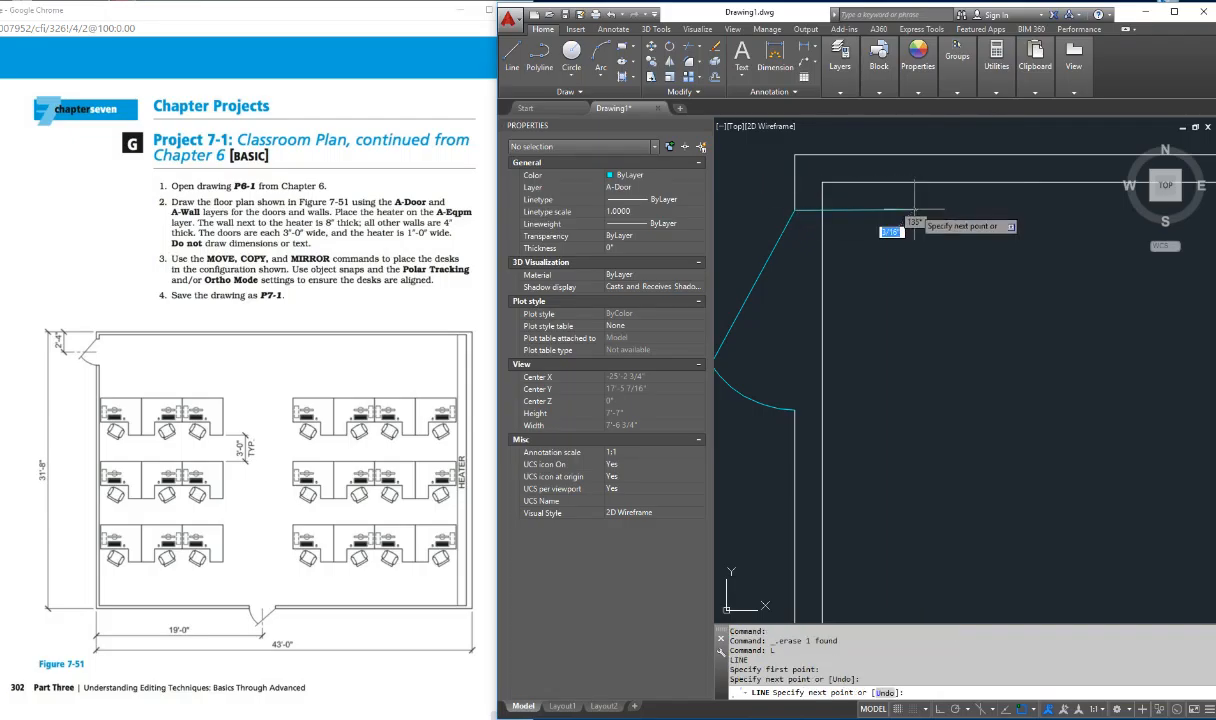
key("F8")
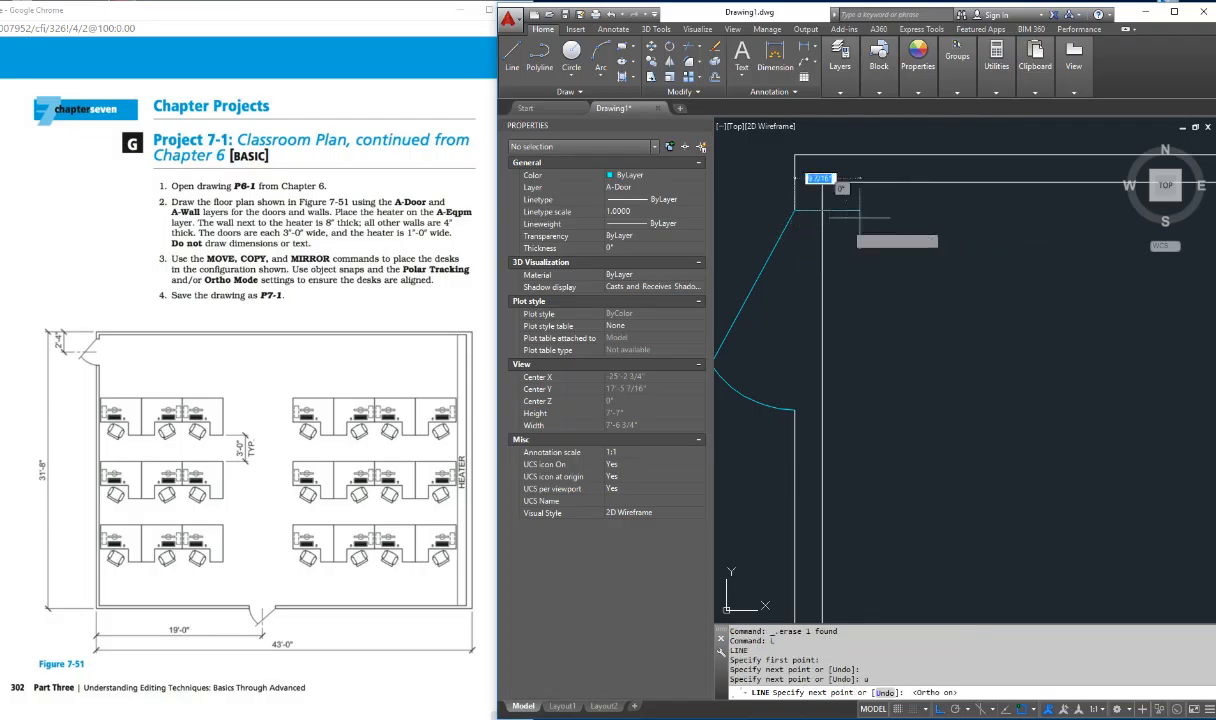
left_click(895, 211)
key("Return")
key("Return")
Step: Draw a second horizontal line from the swing arc's lower end past the inner left wall line
left_click(795, 410)
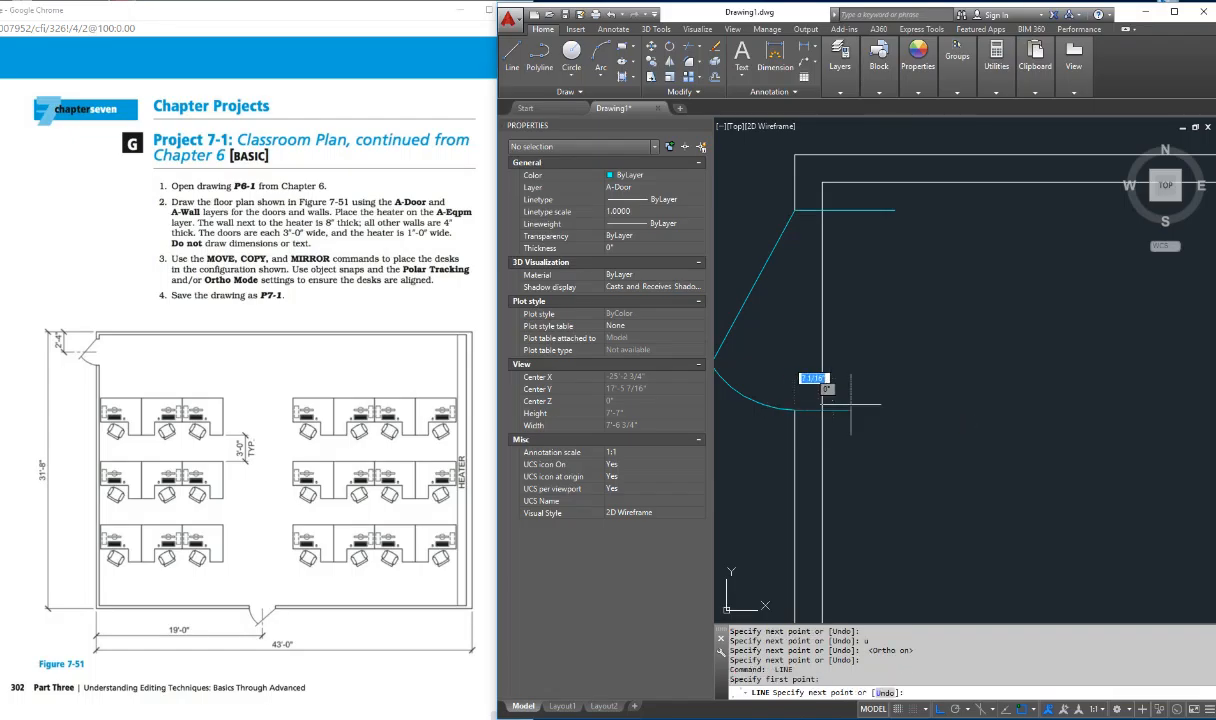
left_click(861, 411)
key("Escape")
key("Escape")
key("Escape")
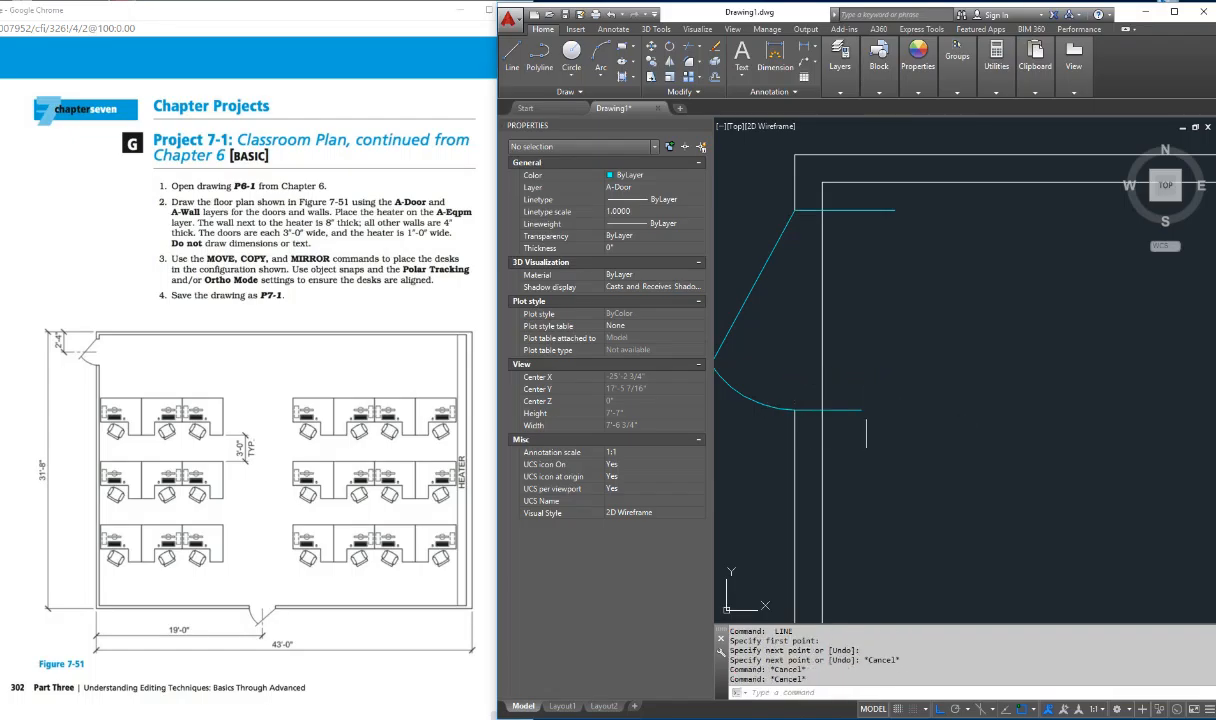
Step: Trim the inner left wall line out of the door opening and cut both jamb lines back to that wall line
type("tr")
key("Return")
key("Return")
left_click(854, 410)
left_click(825, 384)
left_click(824, 323)
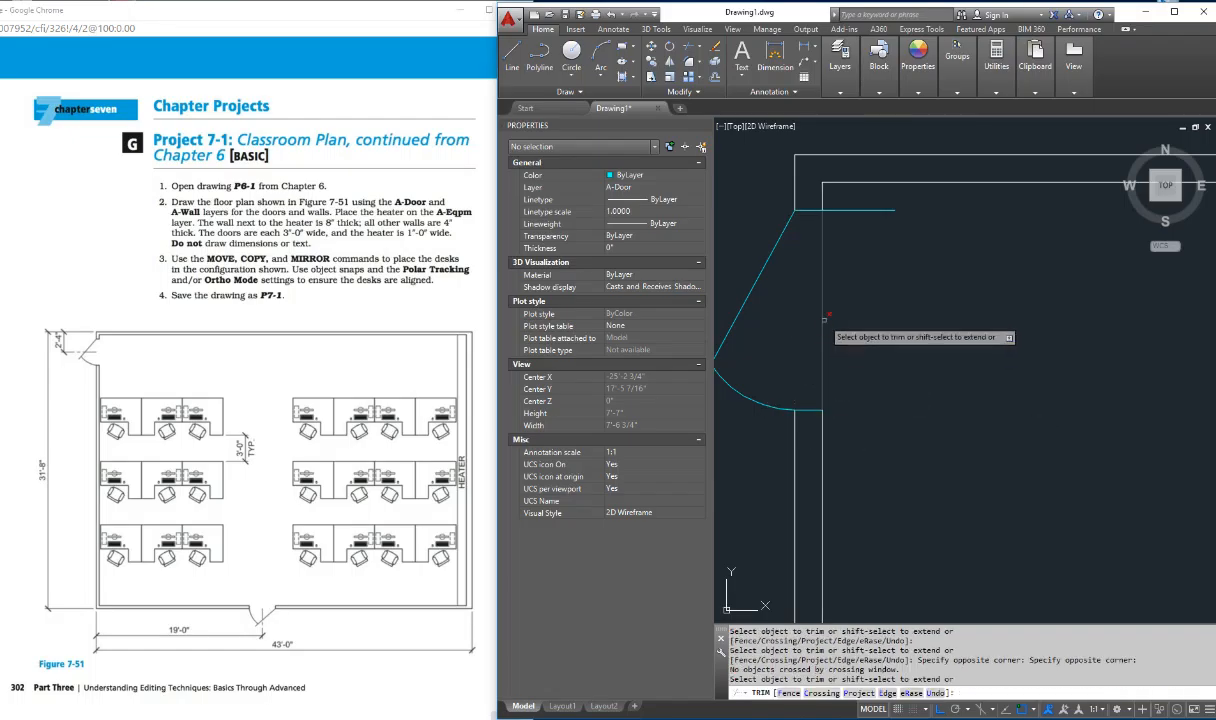
left_click(850, 210)
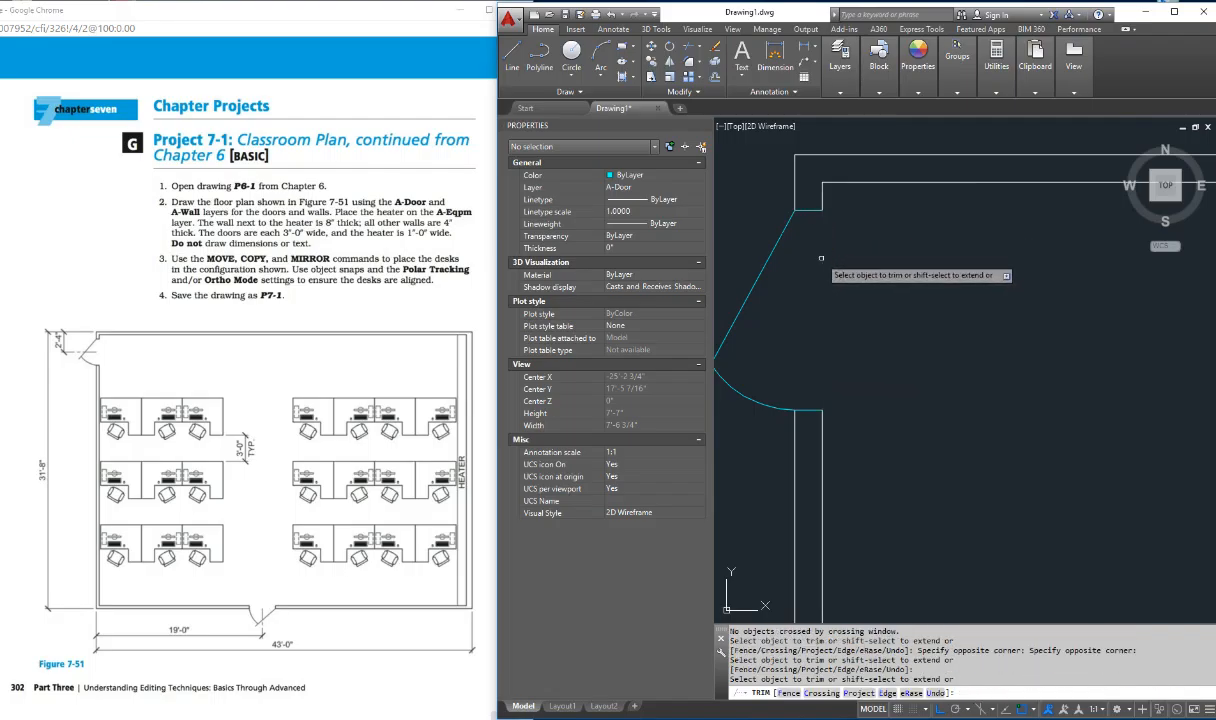
key("Escape")
key("Escape")
Step: Change the two short horizontal jamb lines at the door opening to the A-Wall layer
left_click(810, 210)
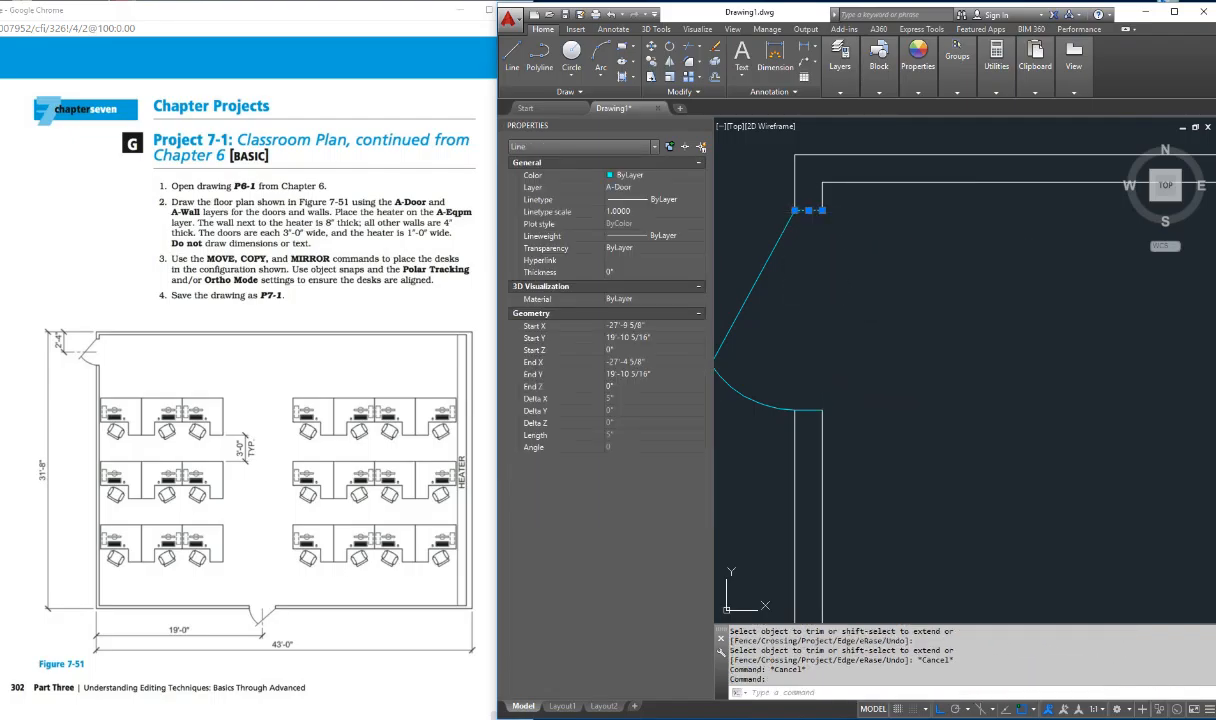
left_click(810, 410)
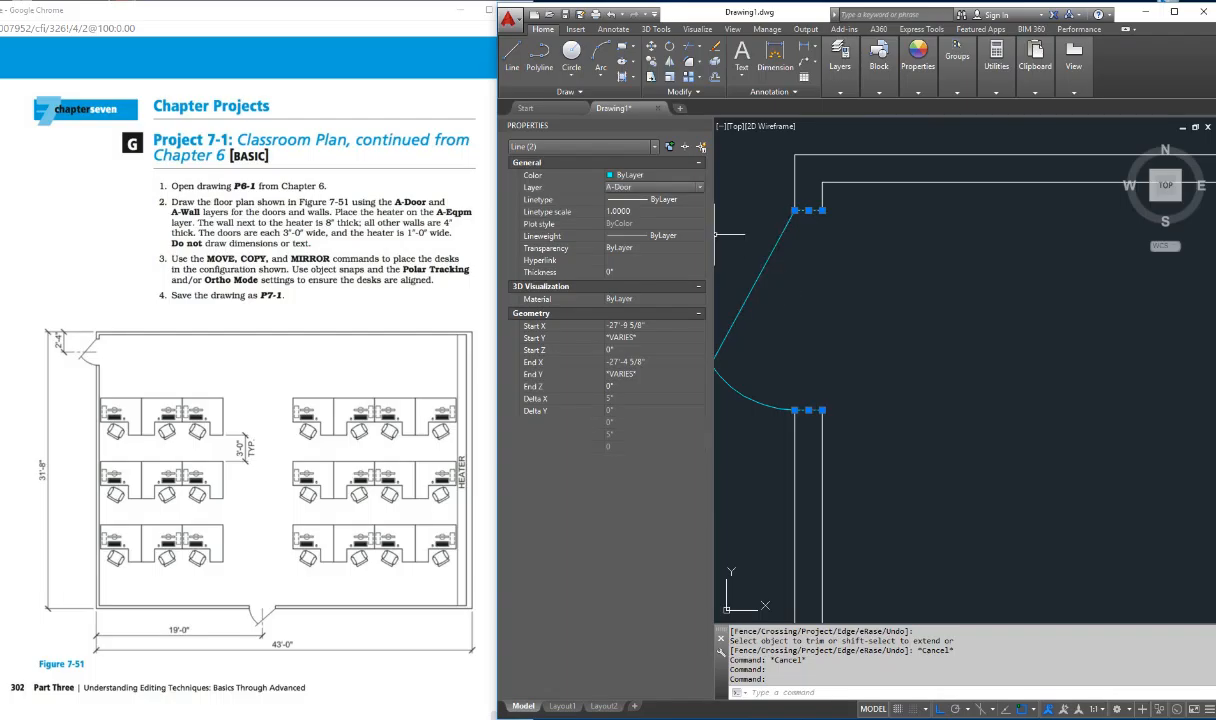
left_click(650, 187)
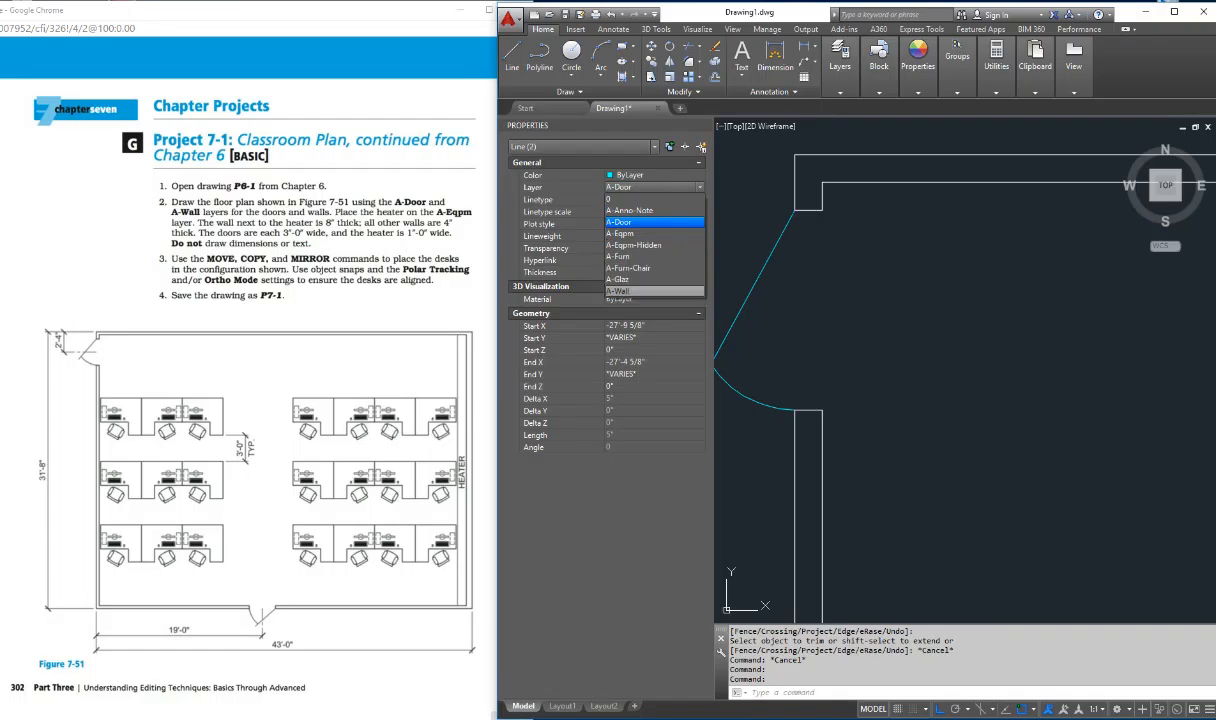
left_click(632, 291)
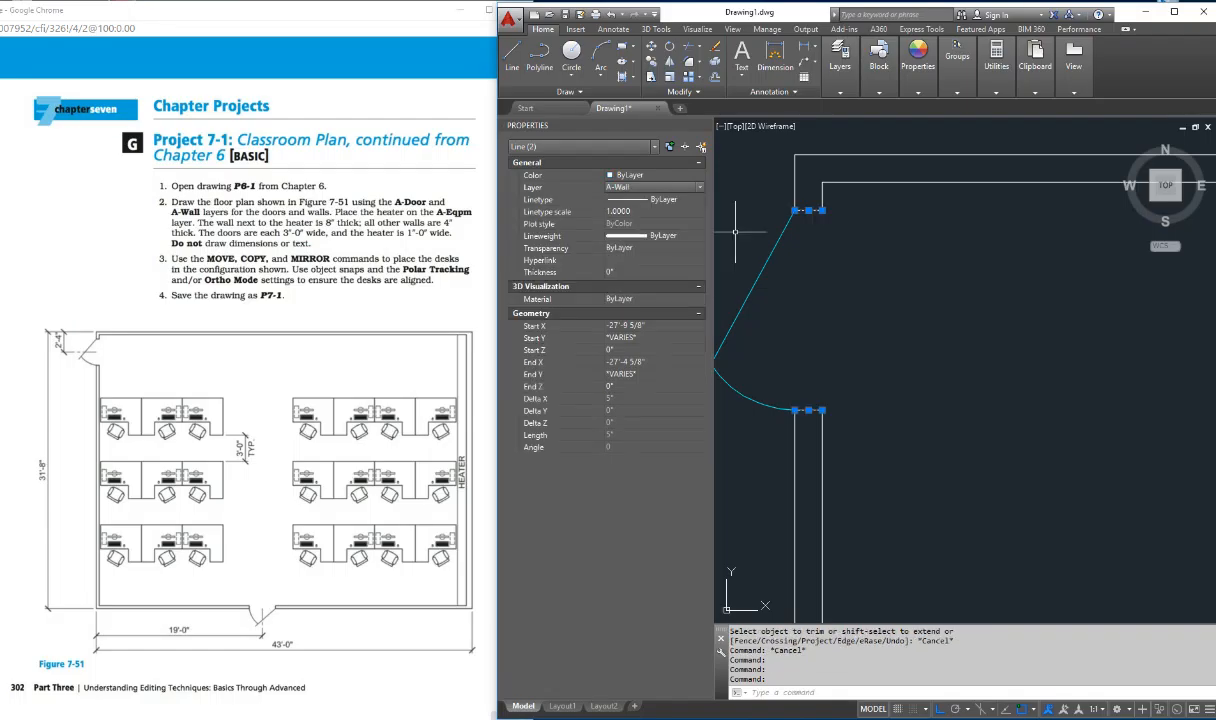
key("Escape")
key("Escape")
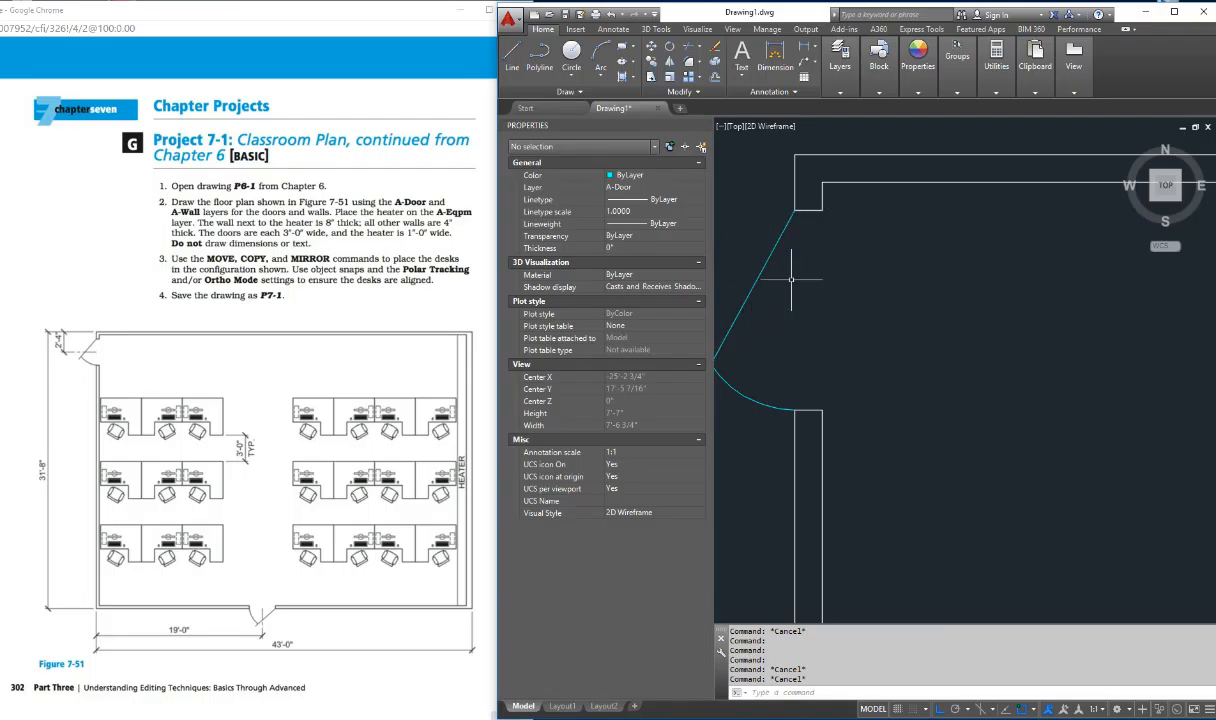
Step: Offset the outer left wall line 19' into the room to mark the bottom door's center line
scroll(790, 362, "down", 5)
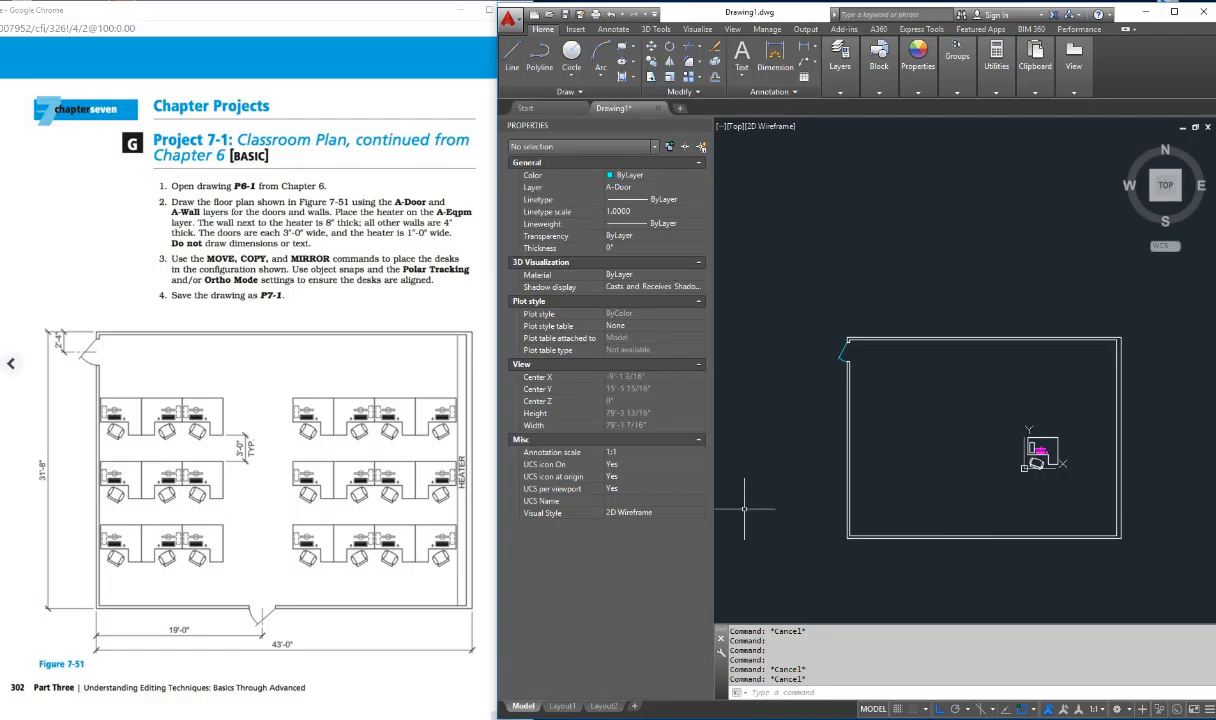
key("ctrl")
key("ctrl")
key("ctrl")
key("Escape")
key("Escape")
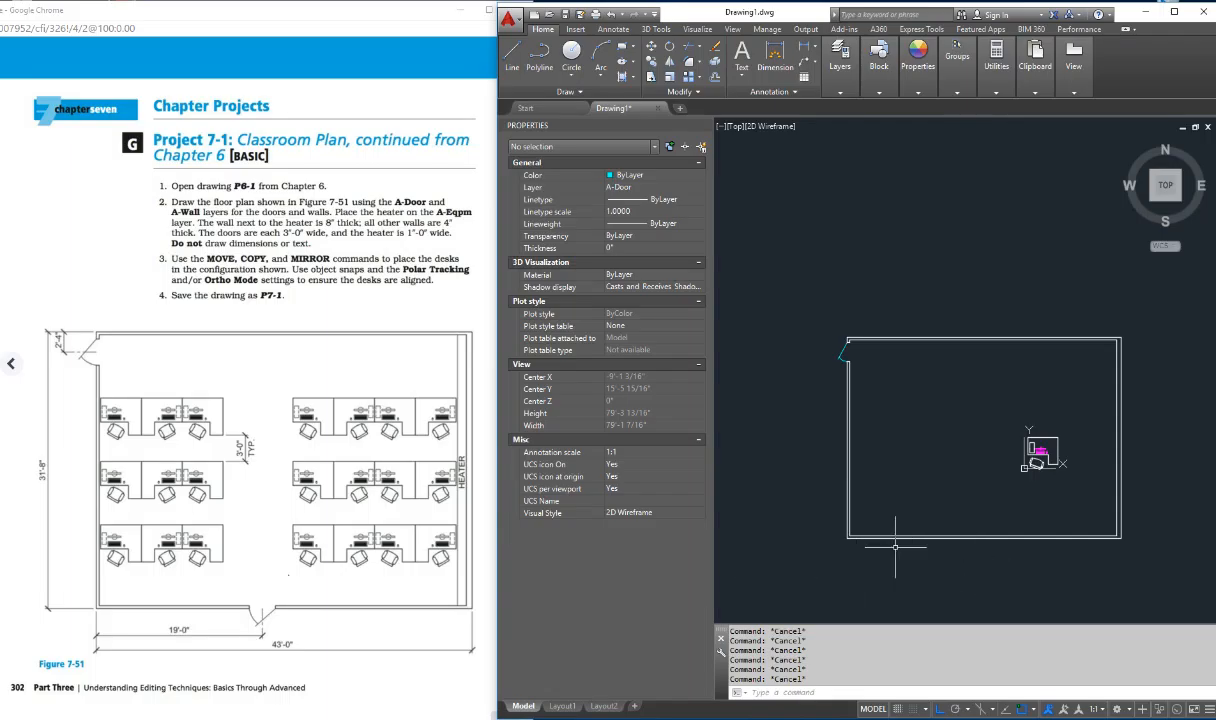
type("offset")
key("Return")
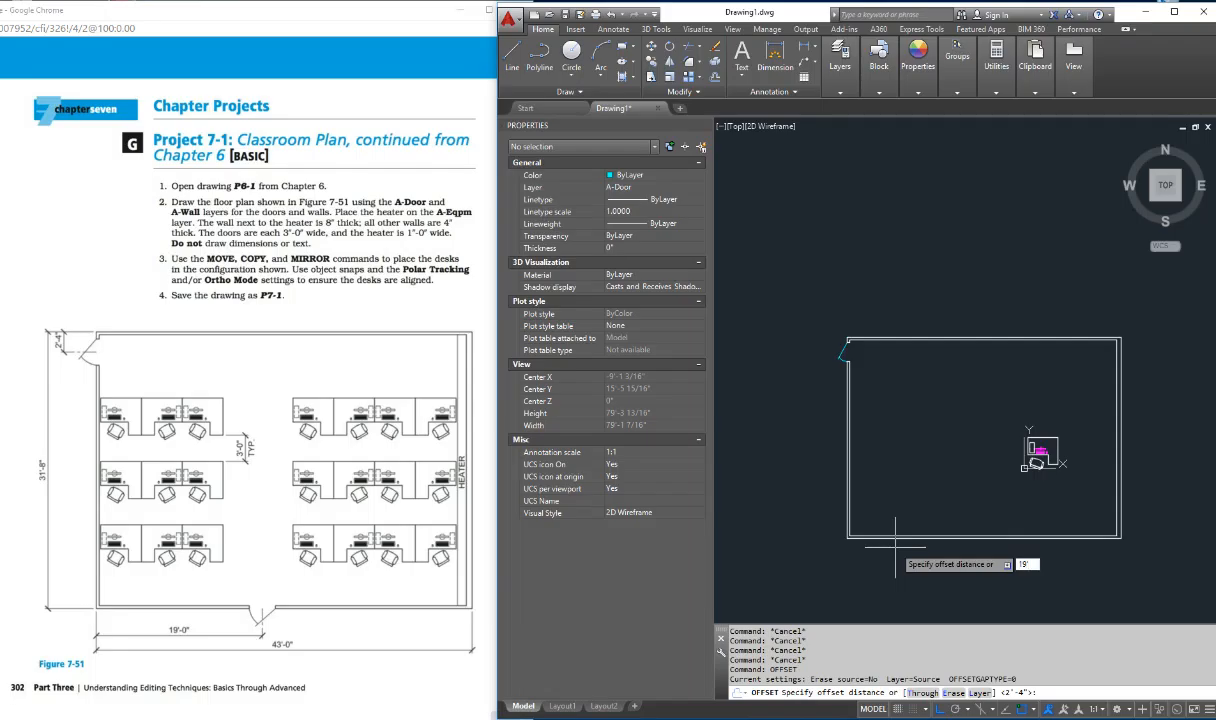
type("19'")
key("Return")
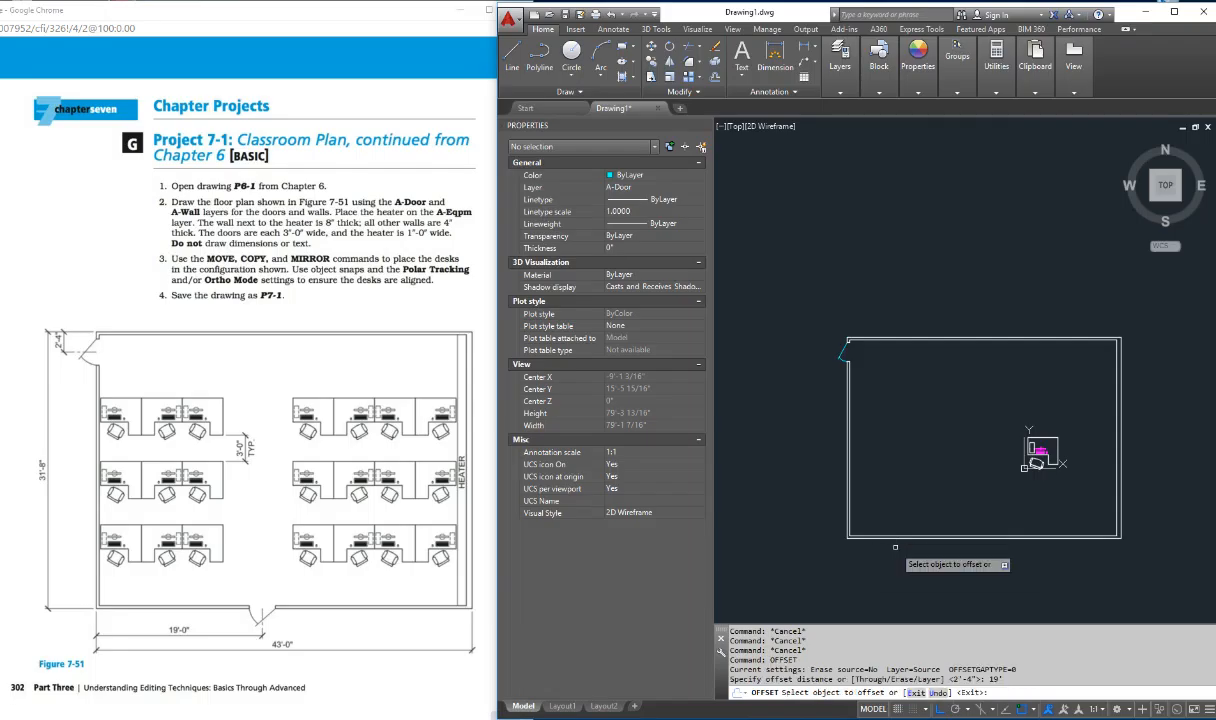
left_click(849, 490)
left_click(928, 540)
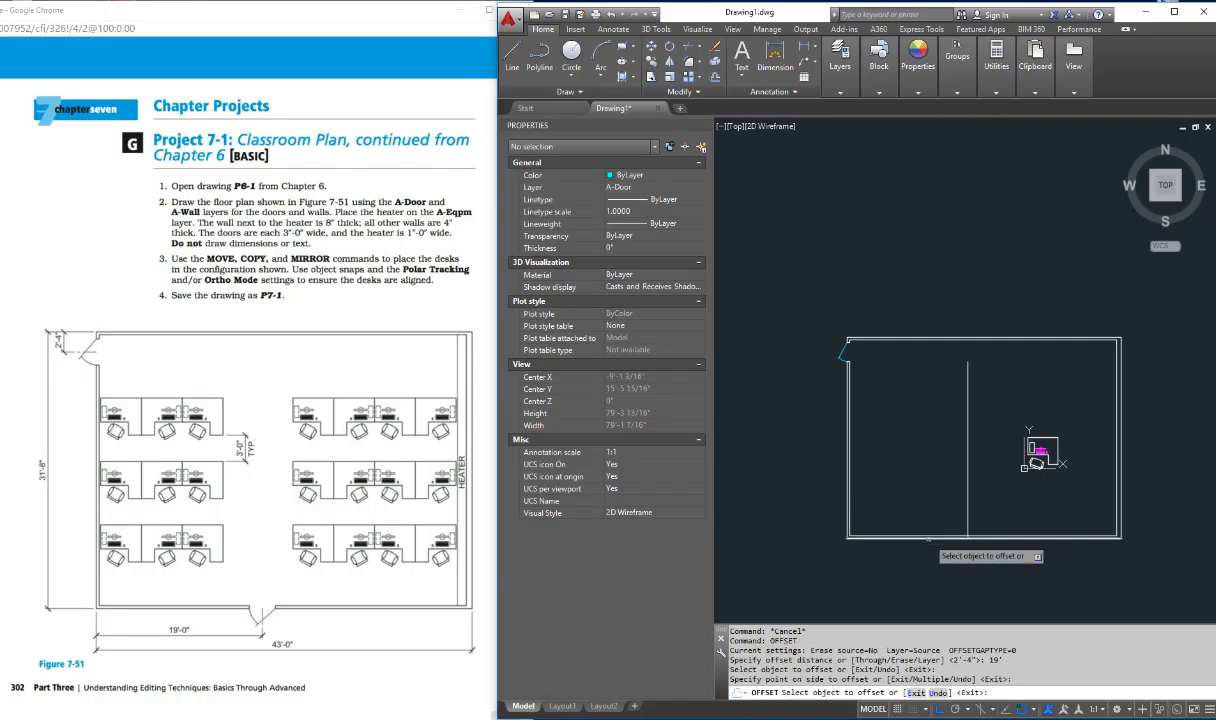
key("Escape")
key("Escape")
key("Escape")
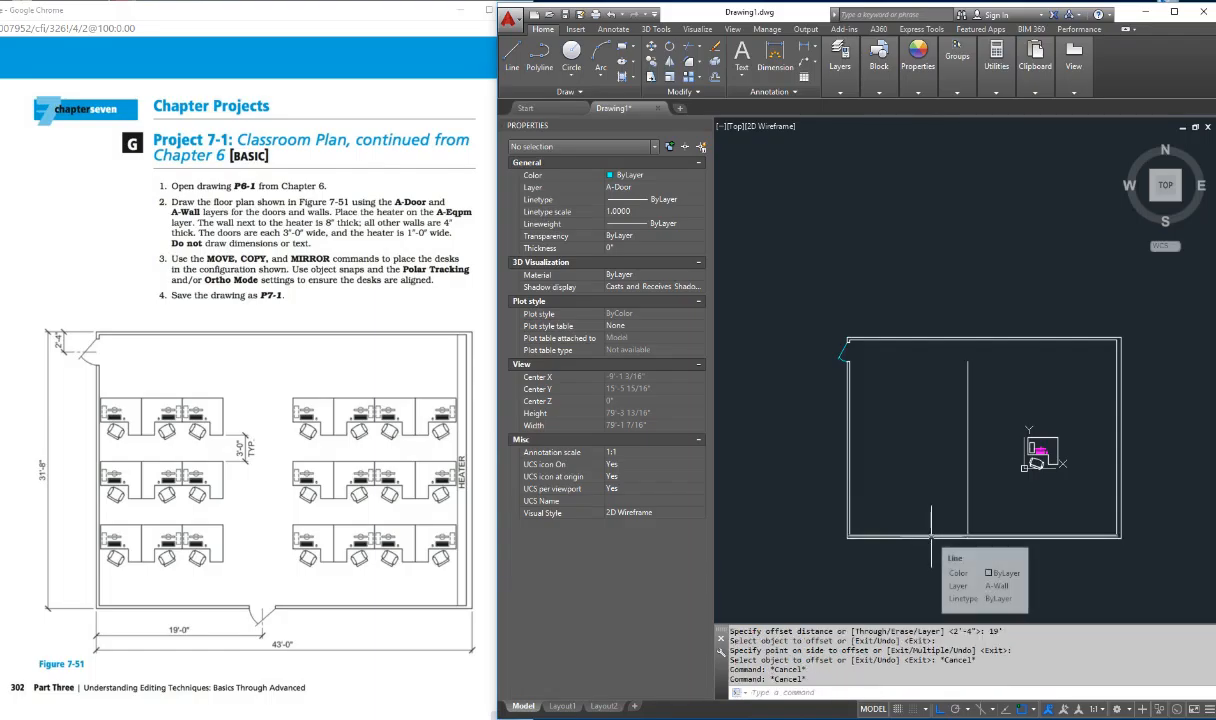
Step: Copy the door and its jamb lines with Ortho off, placing the copy just below the bottom wall near the 19' center line
type("cop")
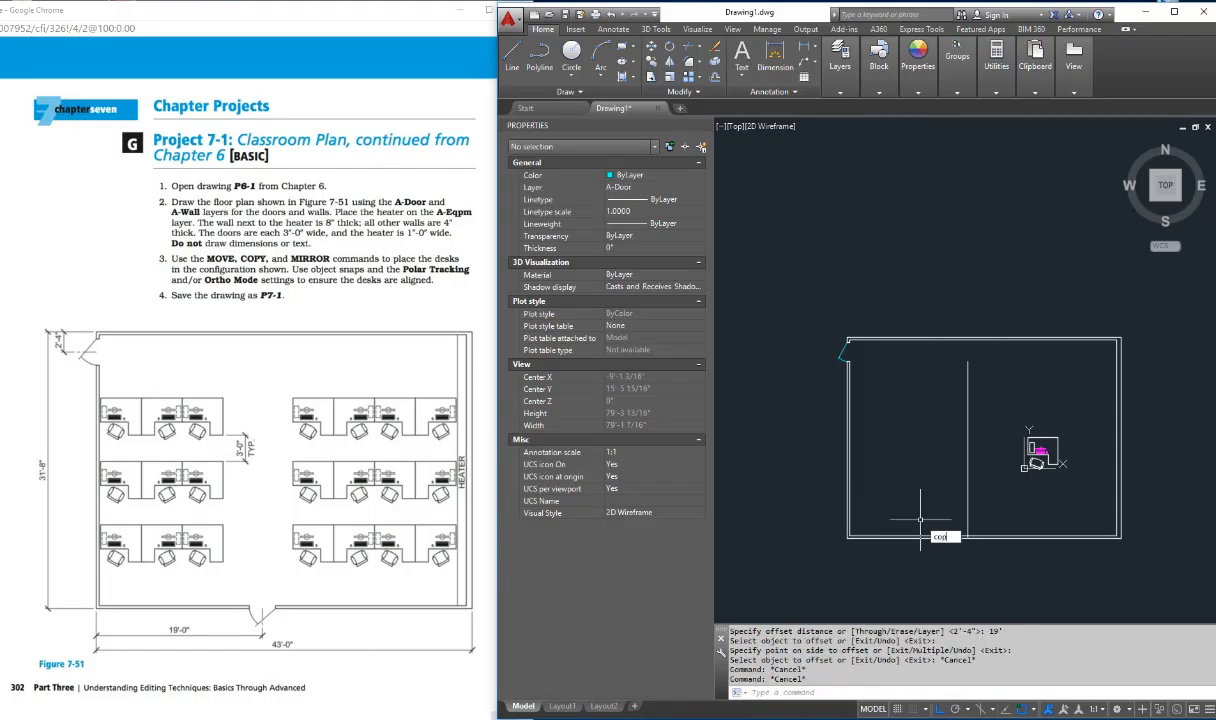
type("y")
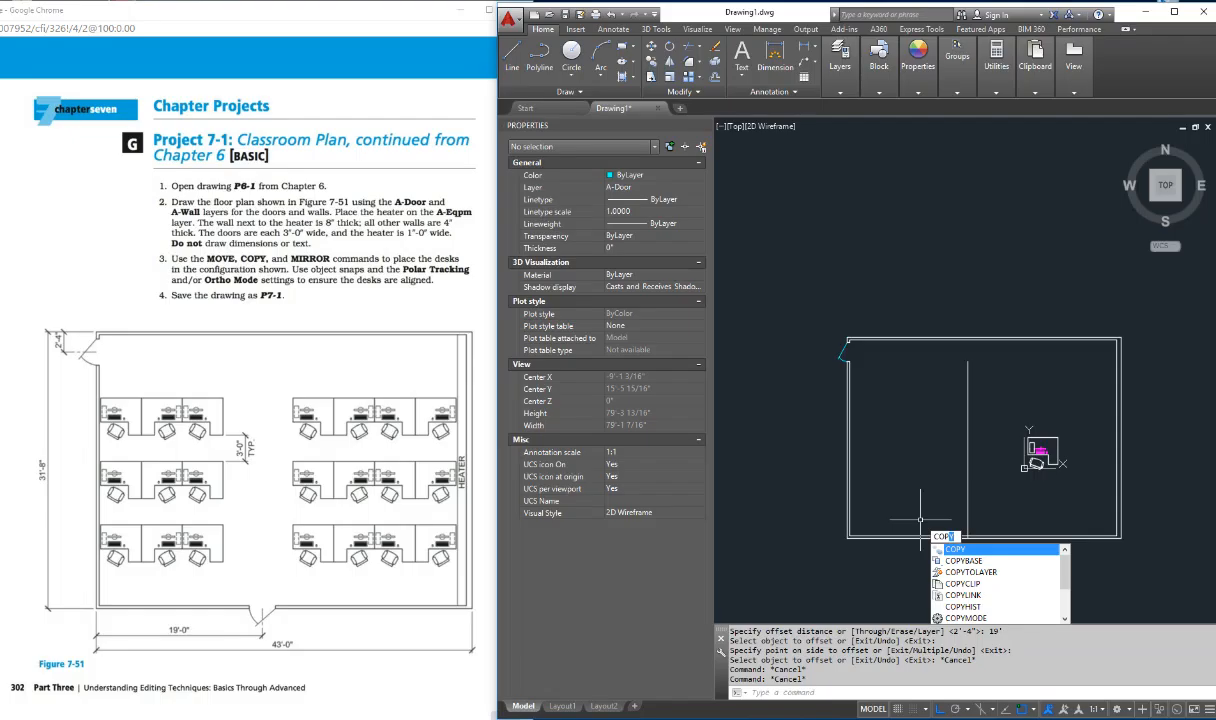
key("Return")
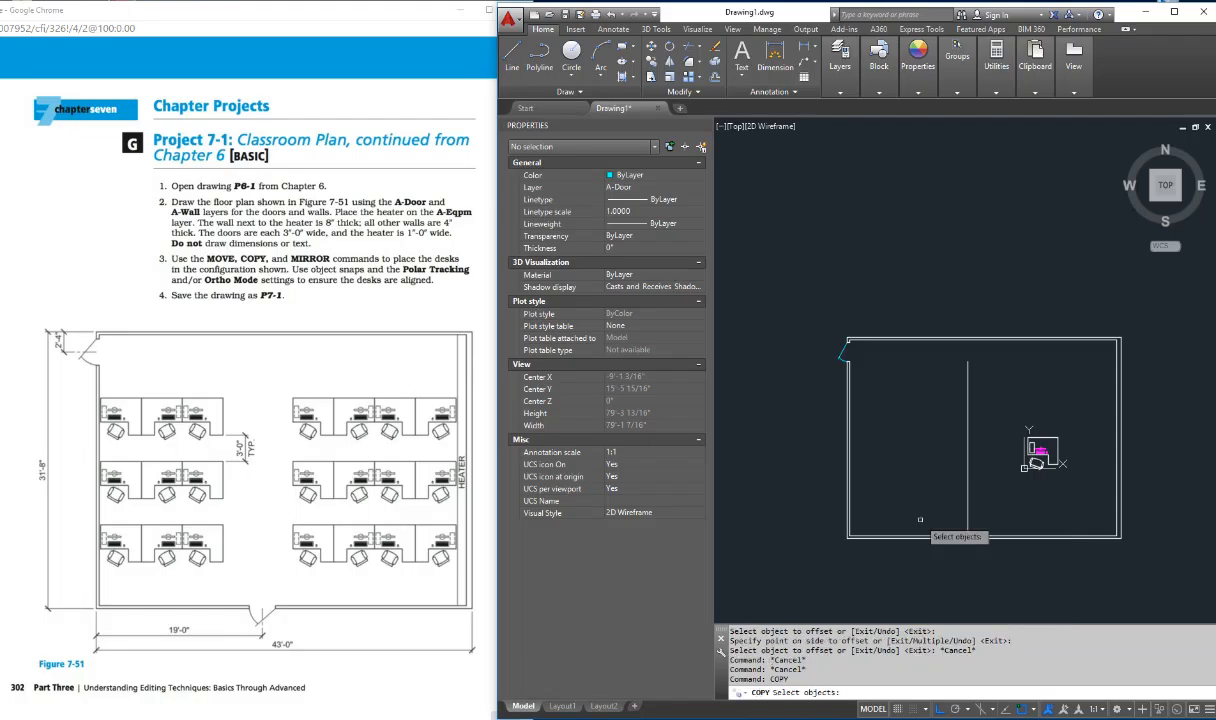
left_click(847, 352)
left_click(846, 348)
left_click(829, 318)
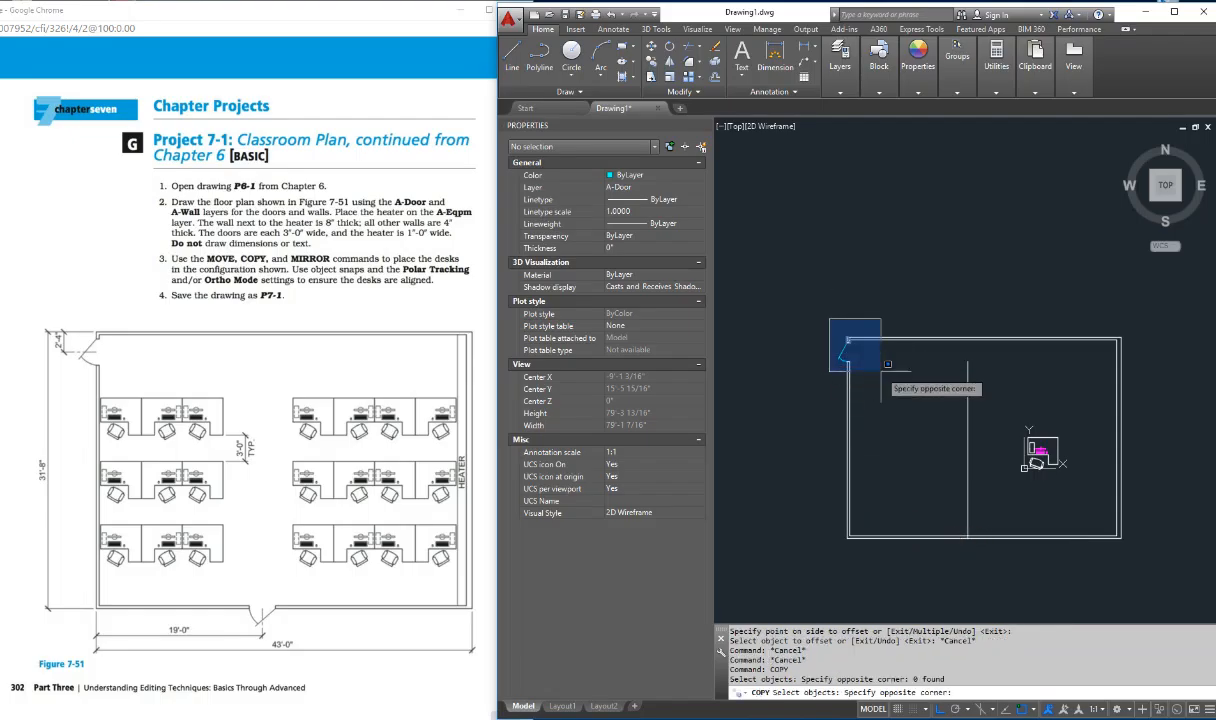
left_click(883, 370)
key("Return")
left_click(877, 378)
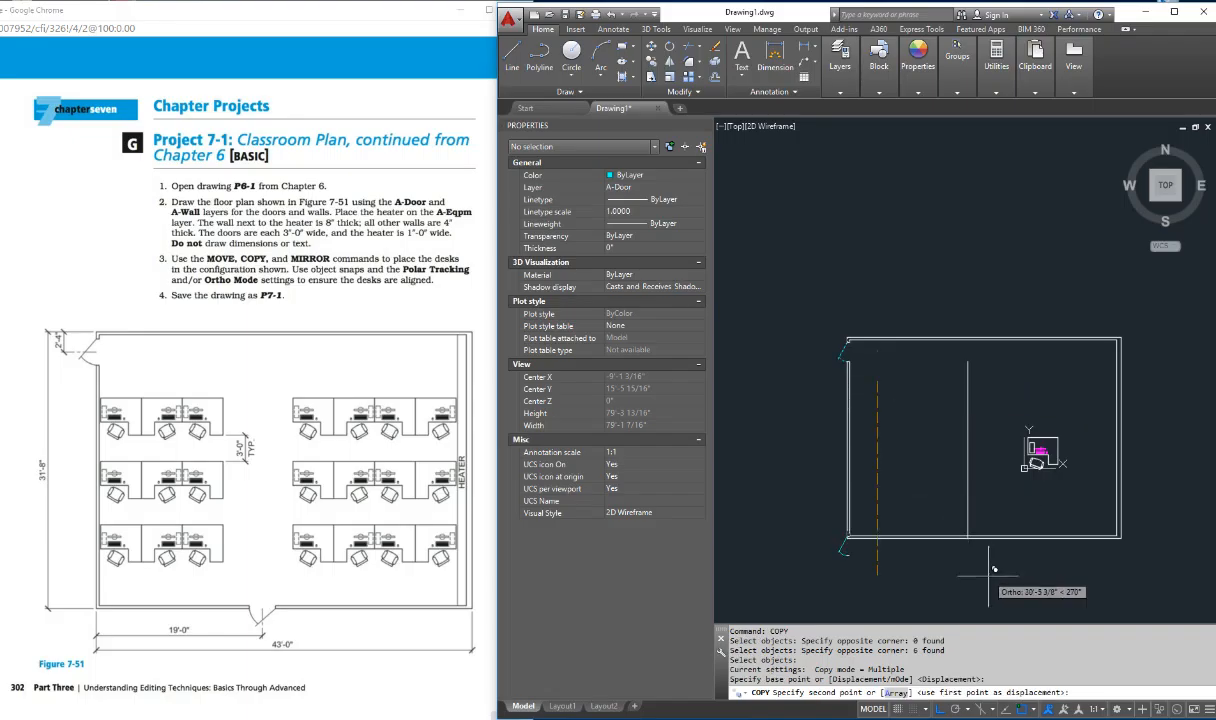
key("F8")
left_click(996, 586)
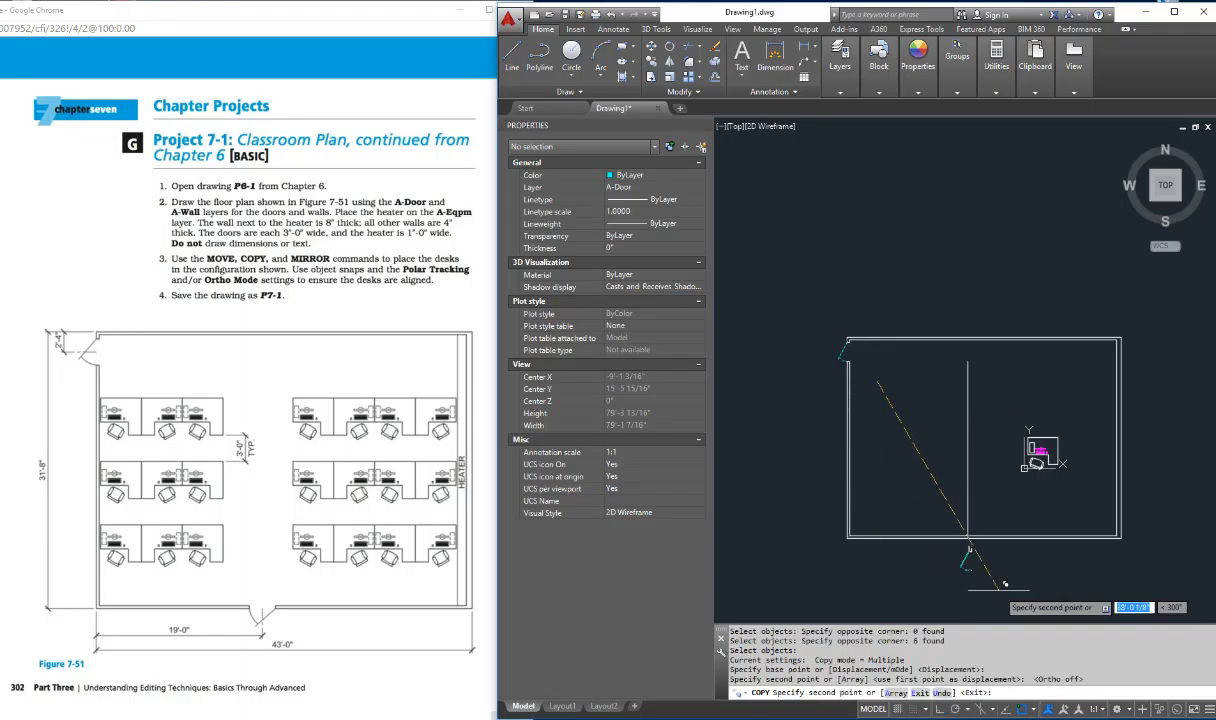
key("Escape")
key("Escape")
key("Escape")
Step: Draw a vertical line across the copied door's opening, joining the inner ends of its two jamb lines
scroll(958, 536, "up", 4)
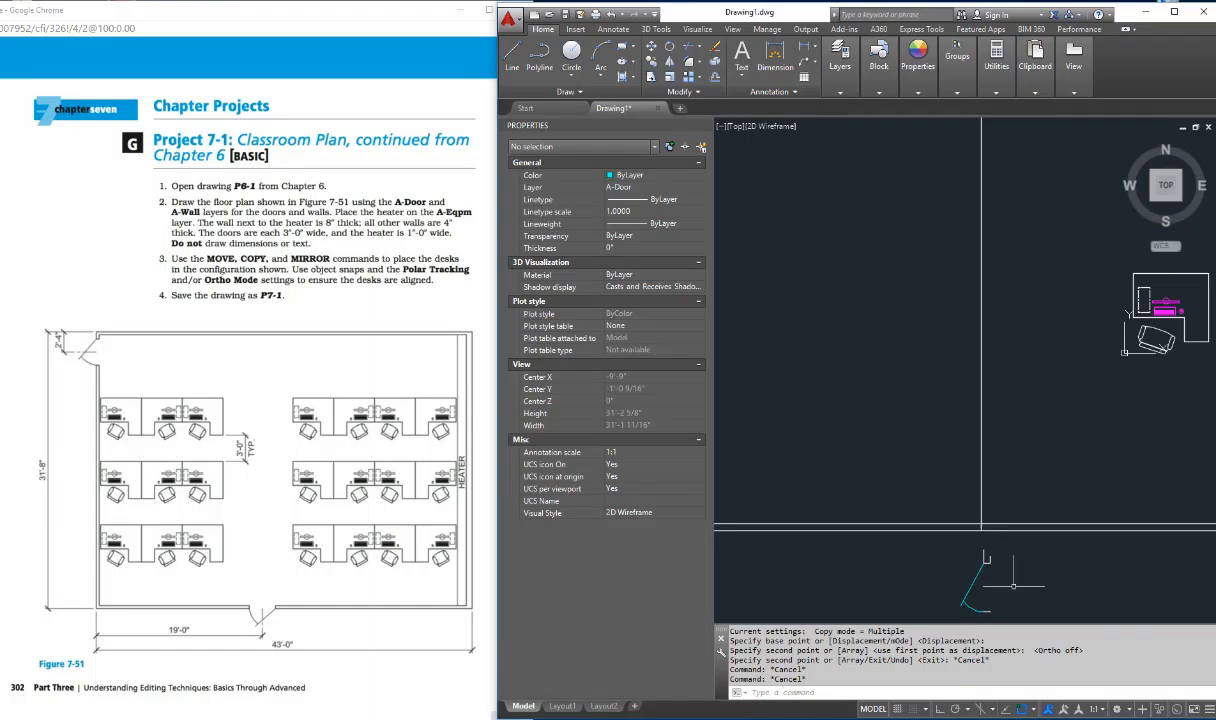
scroll(1005, 580, "up", 2)
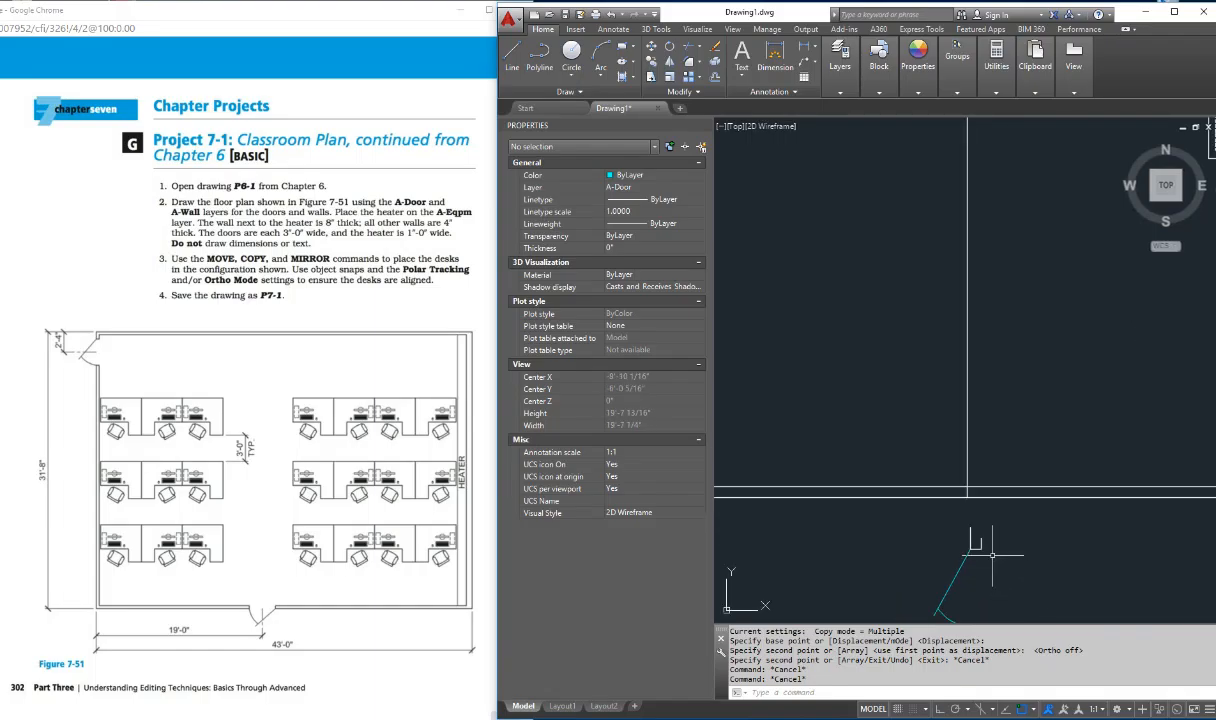
key("Escape")
type("p")
key("Return")
left_click_drag(964, 545, 938, 370)
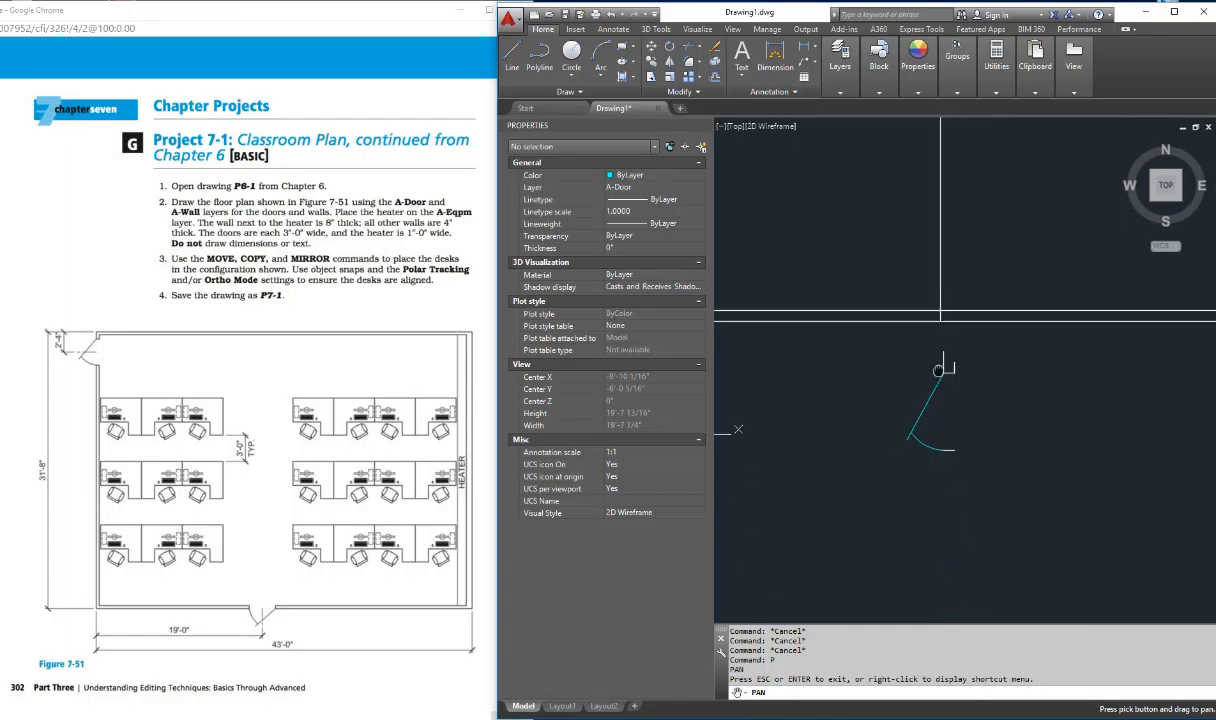
key("Escape")
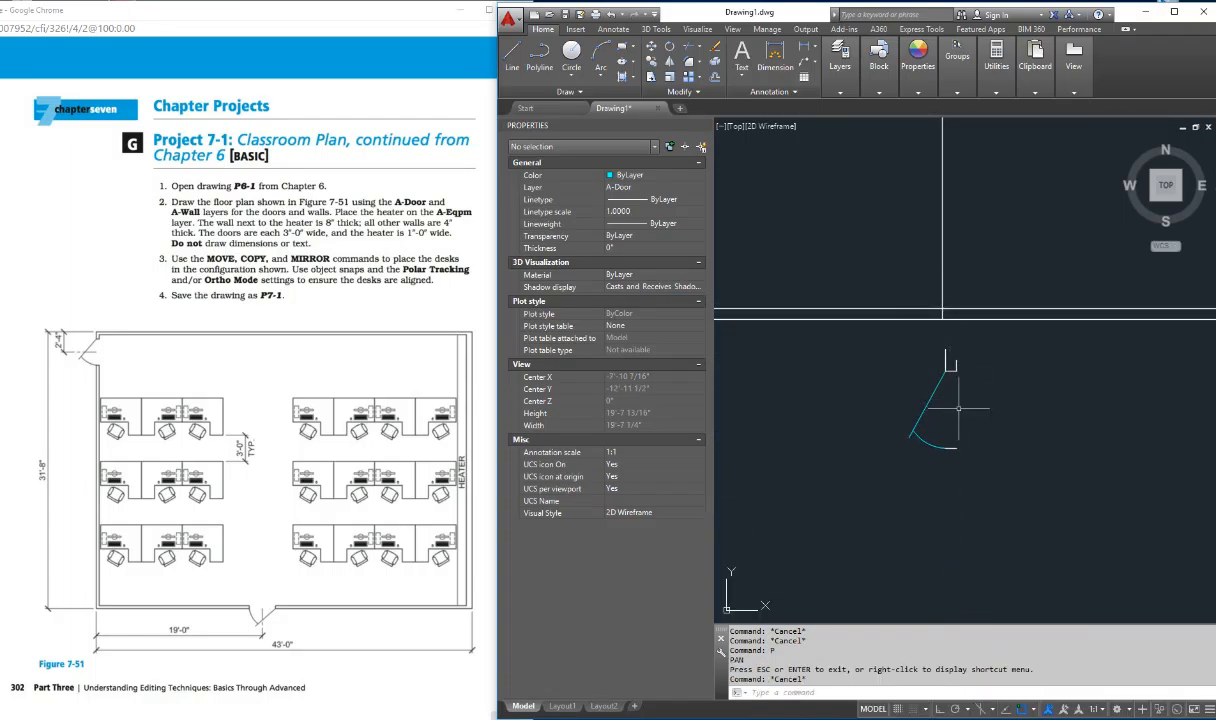
type("l")
key("Return")
left_click(948, 372)
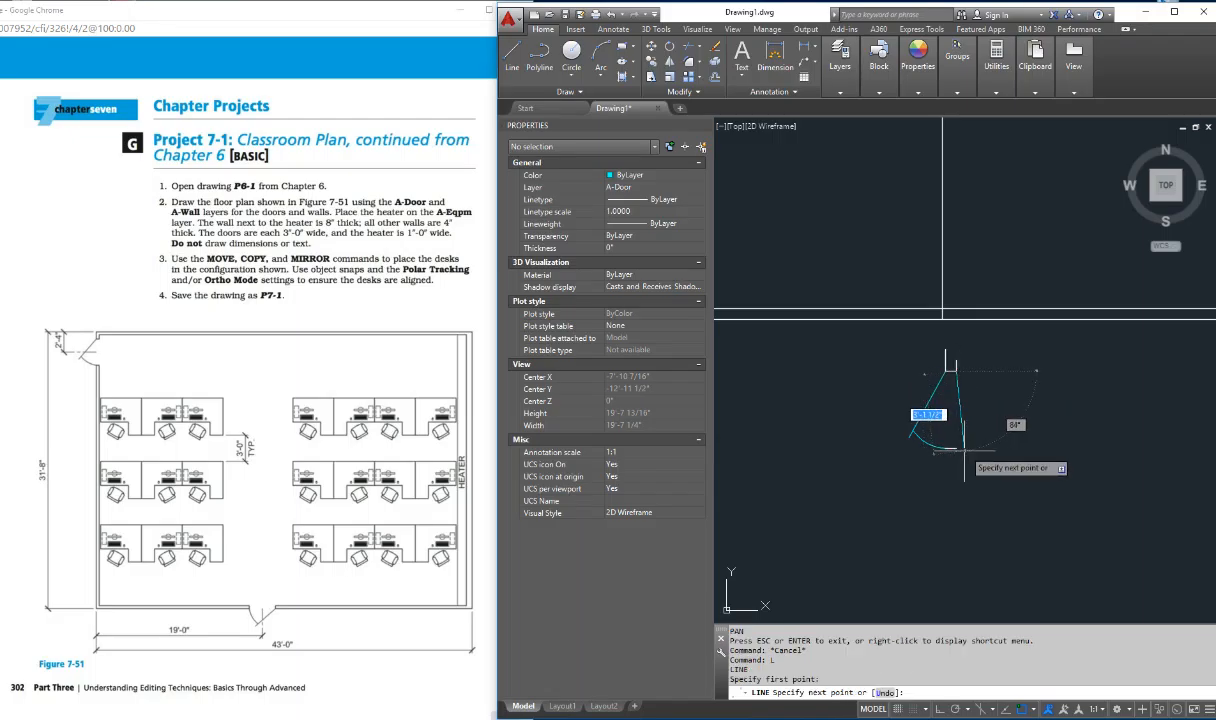
right_click(956, 449, "shift")
left_click(998, 215)
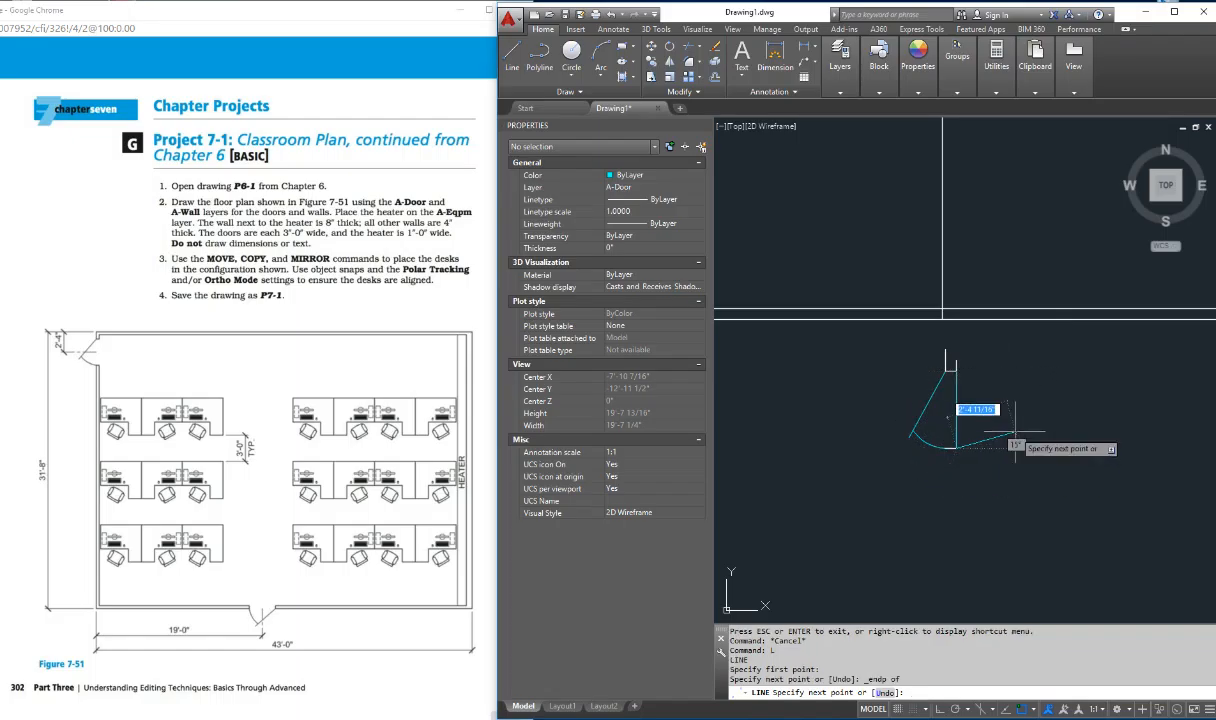
key("Escape")
key("Escape")
key("Escape")
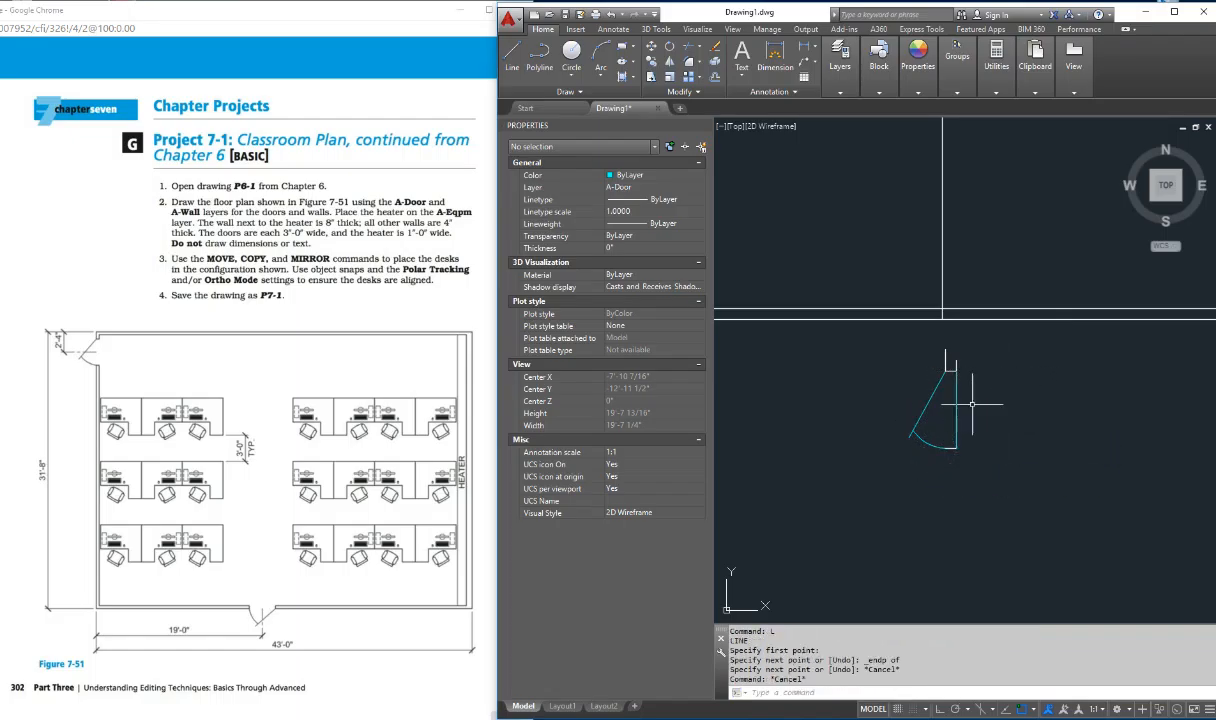
key("Escape")
key("Escape")
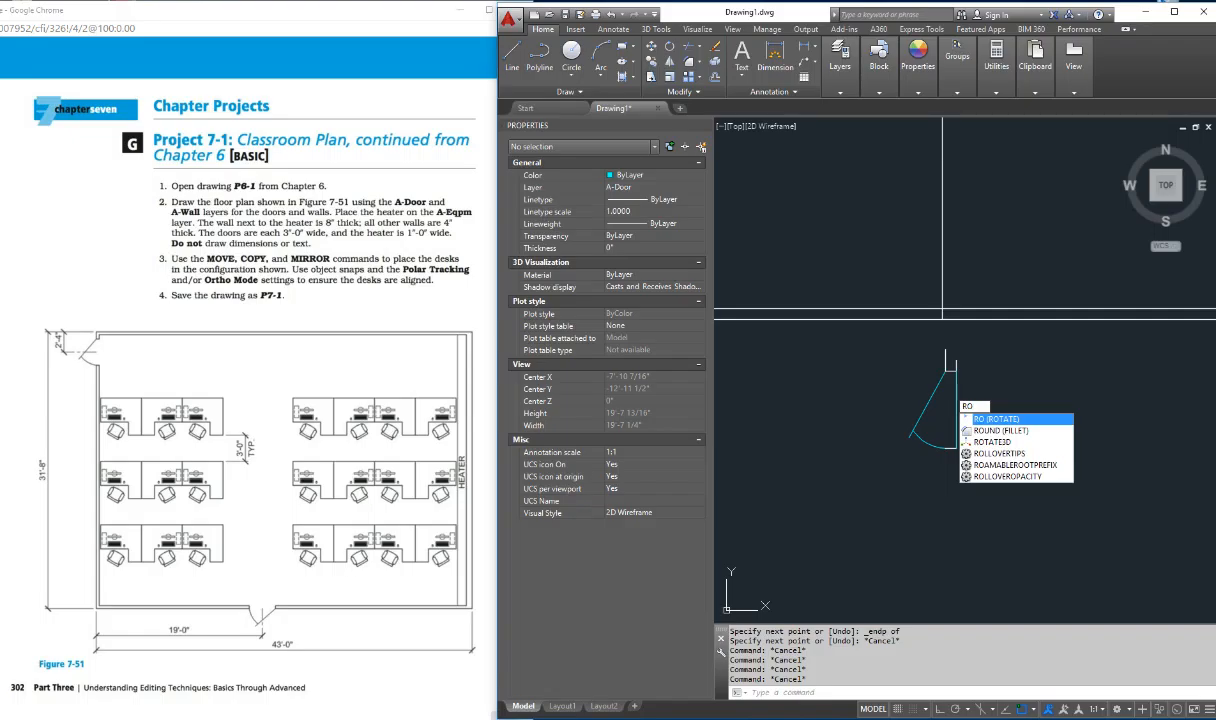
Step: Rotate the copied door and jamb lines 90° about the midpoint of the line across its opening, with Ortho on
key("Return")
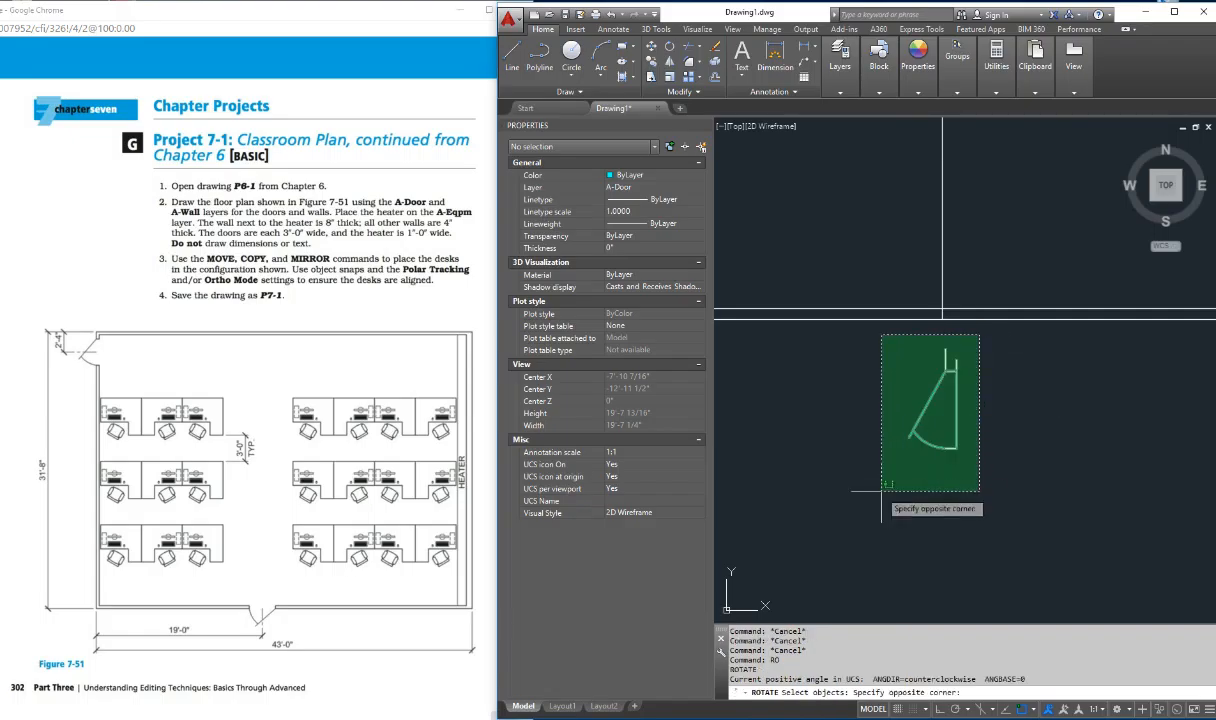
left_click(838, 470)
key("Return")
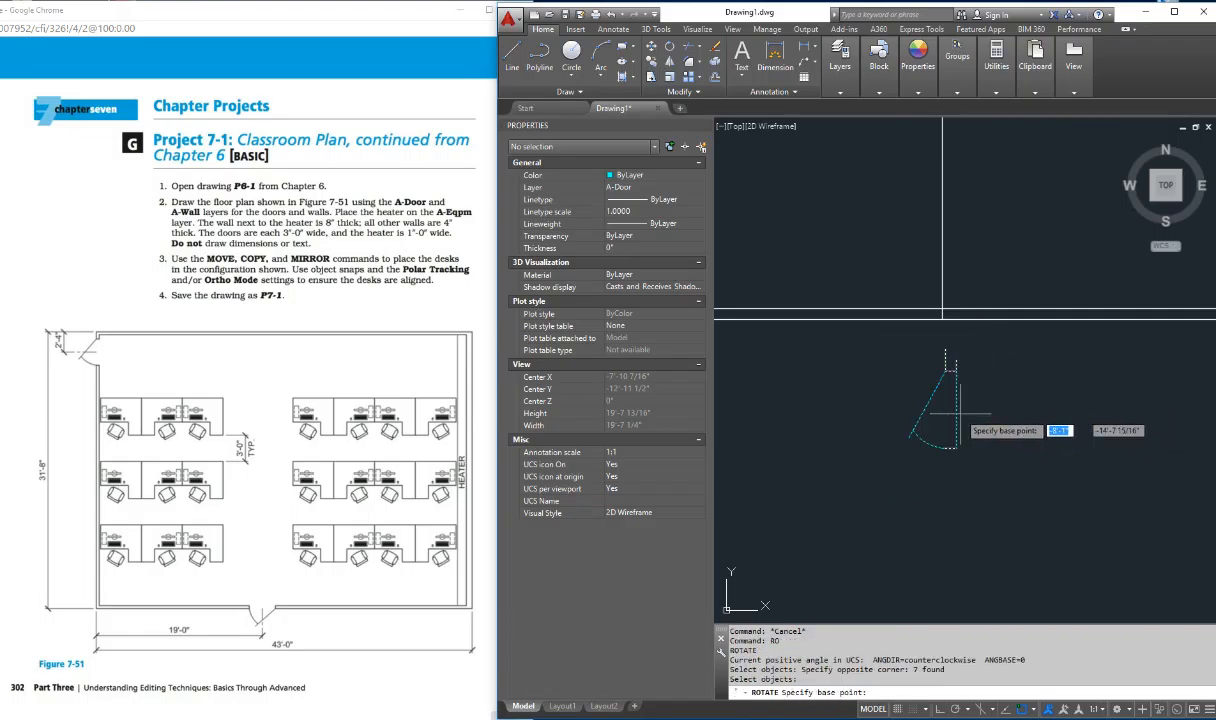
right_click(968, 406, "shift")
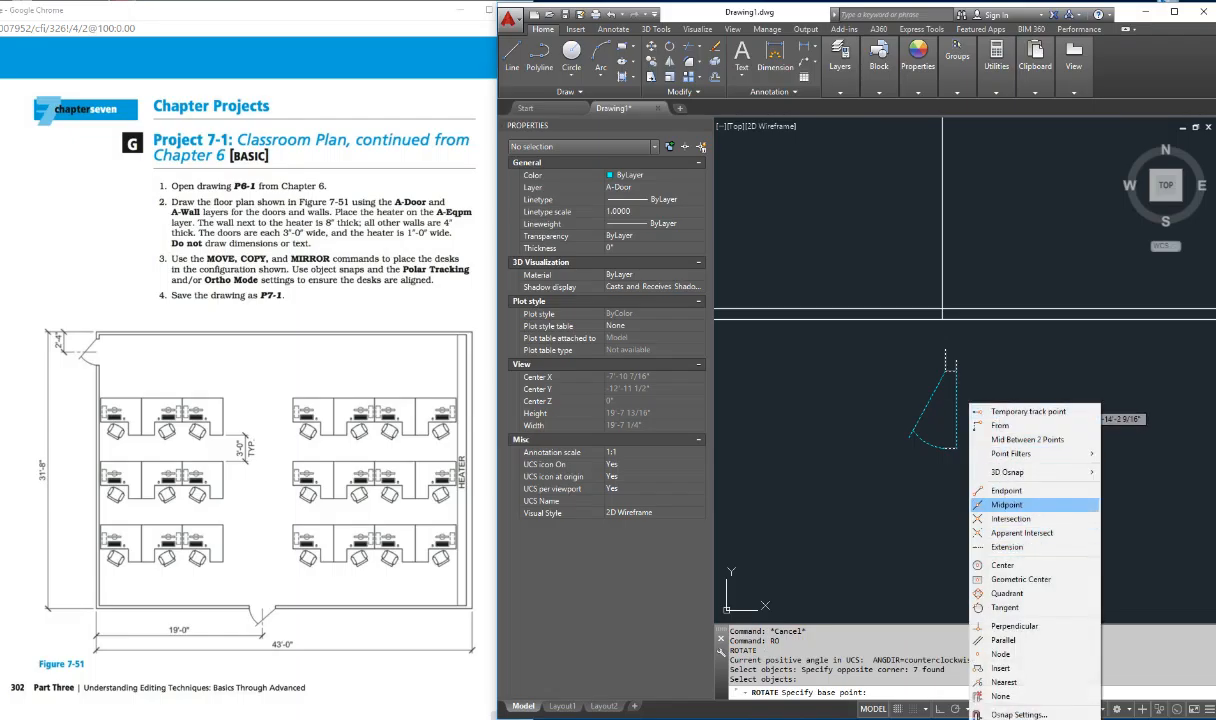
left_click(1006, 504)
left_click(956, 408)
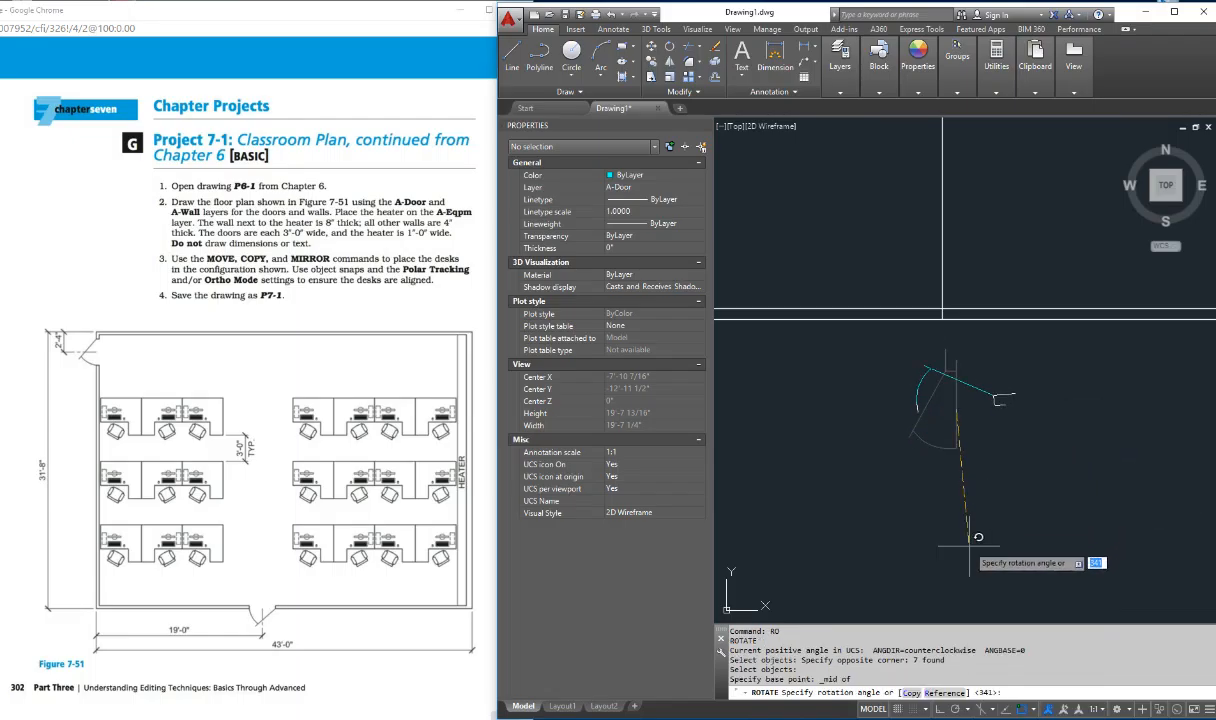
key("F8")
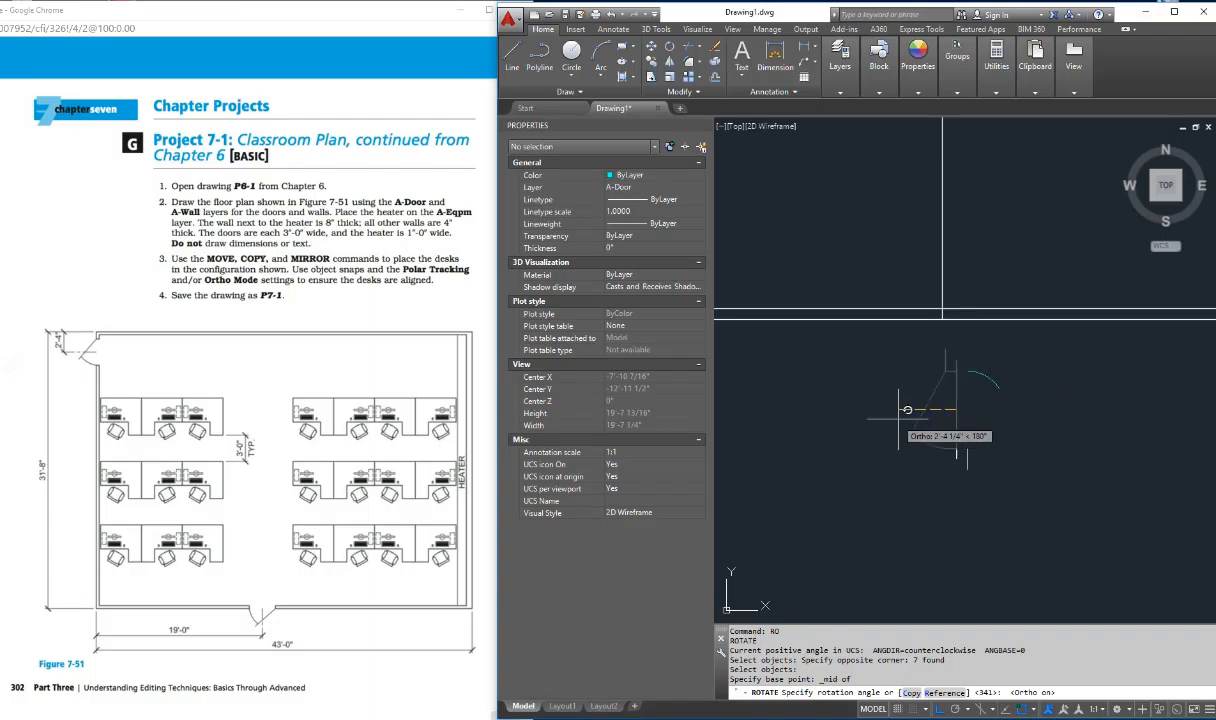
left_click(991, 373)
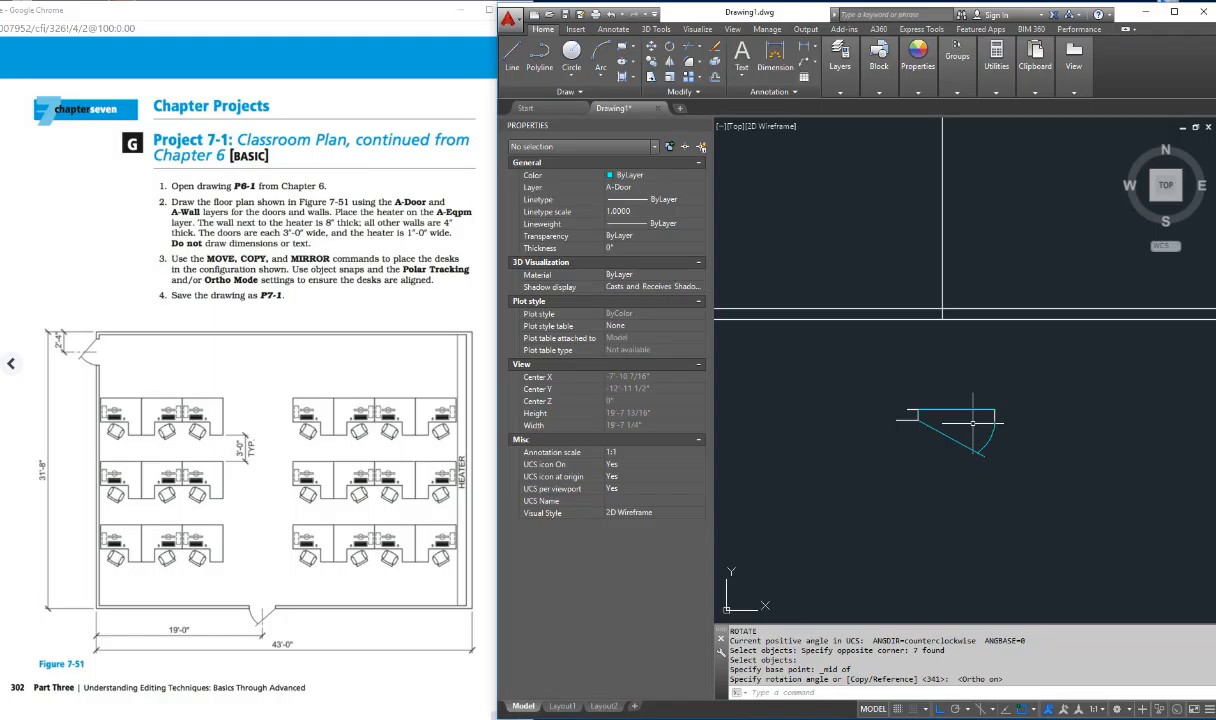
Step: Mirror the rotated door assembly across a vertical line just beyond its free end, erasing the source objects
type("mi")
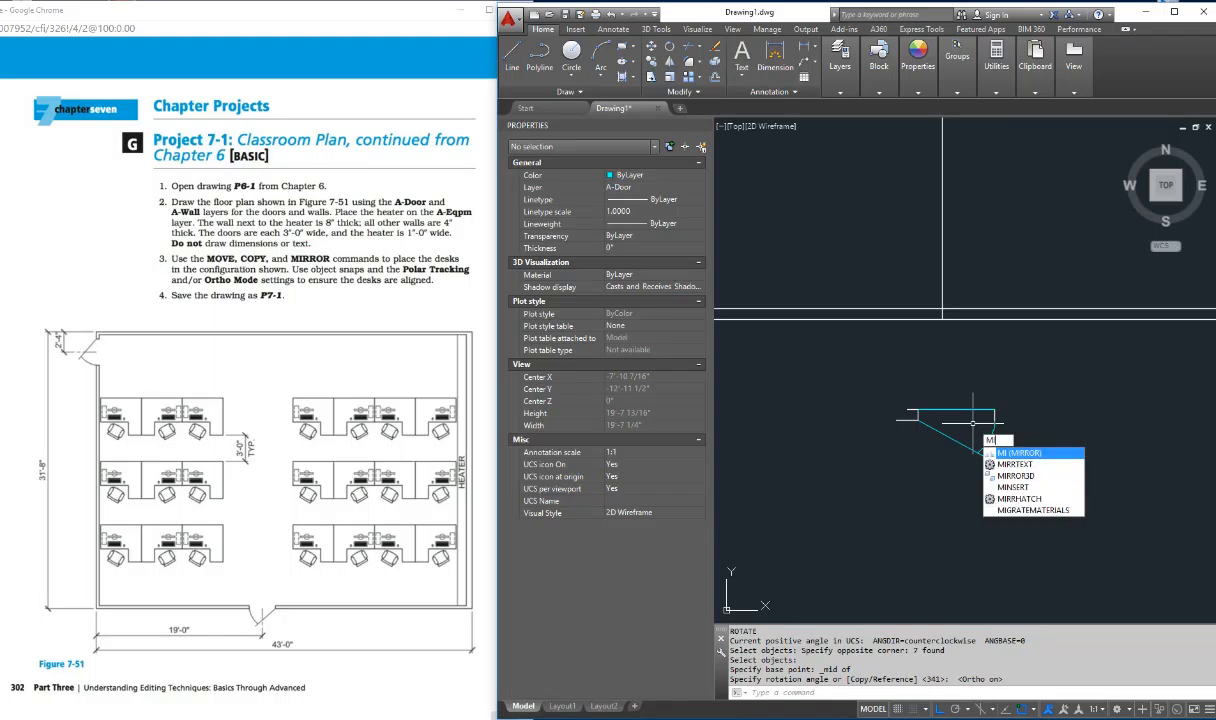
key("Return")
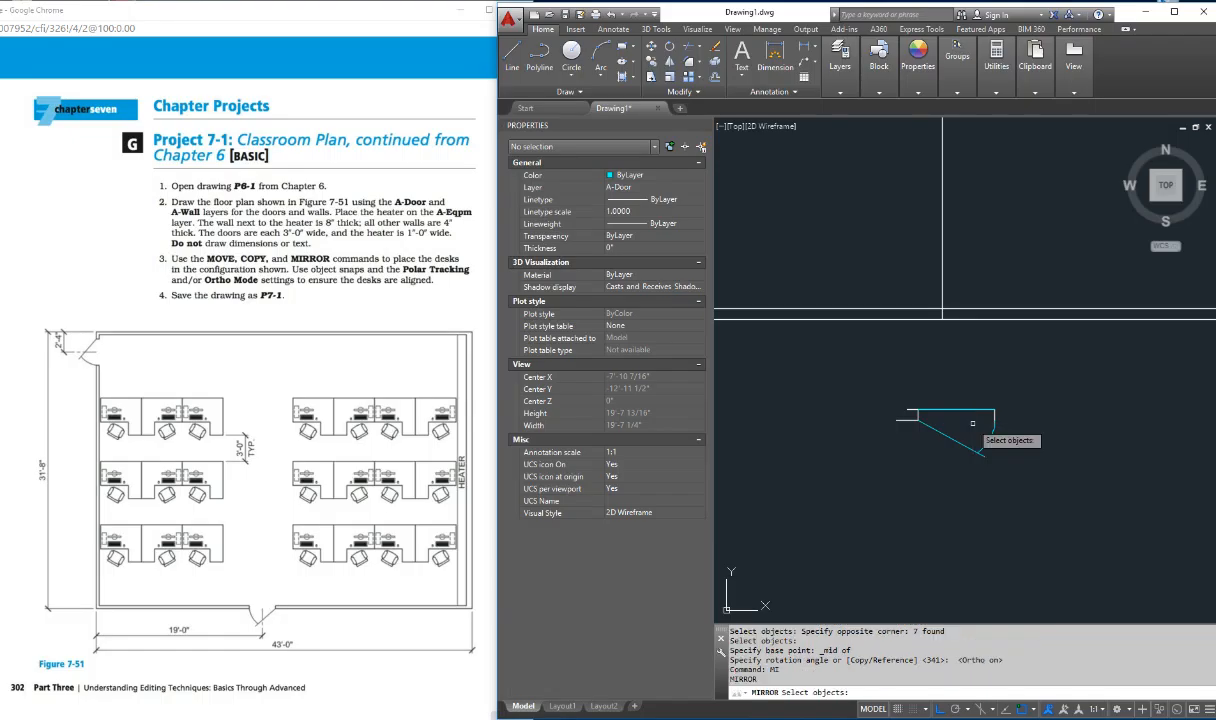
left_click(964, 367)
left_click(798, 497)
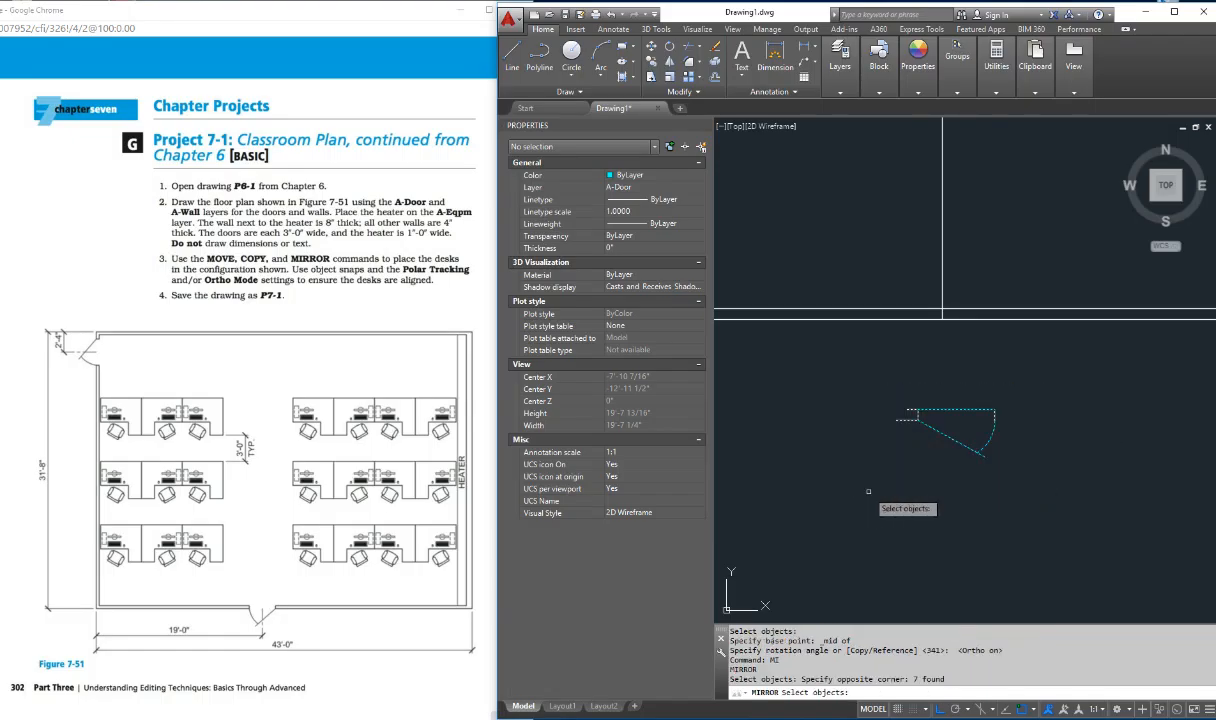
key("Return")
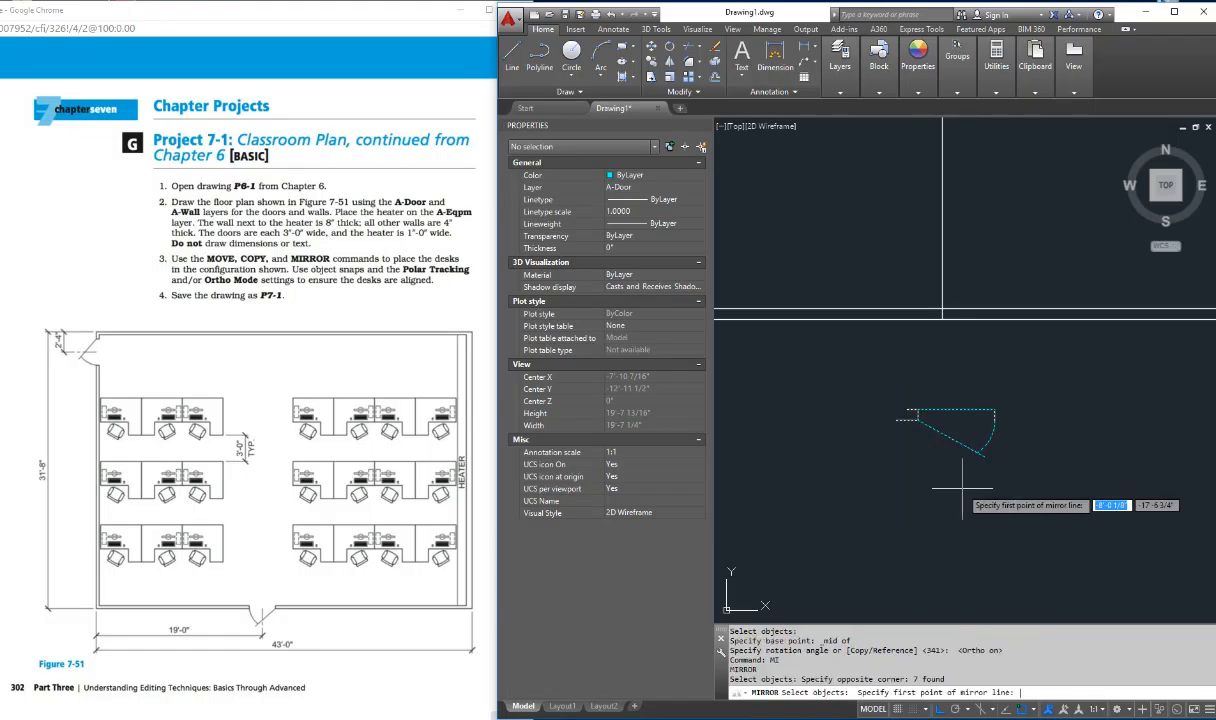
left_click(1004, 418)
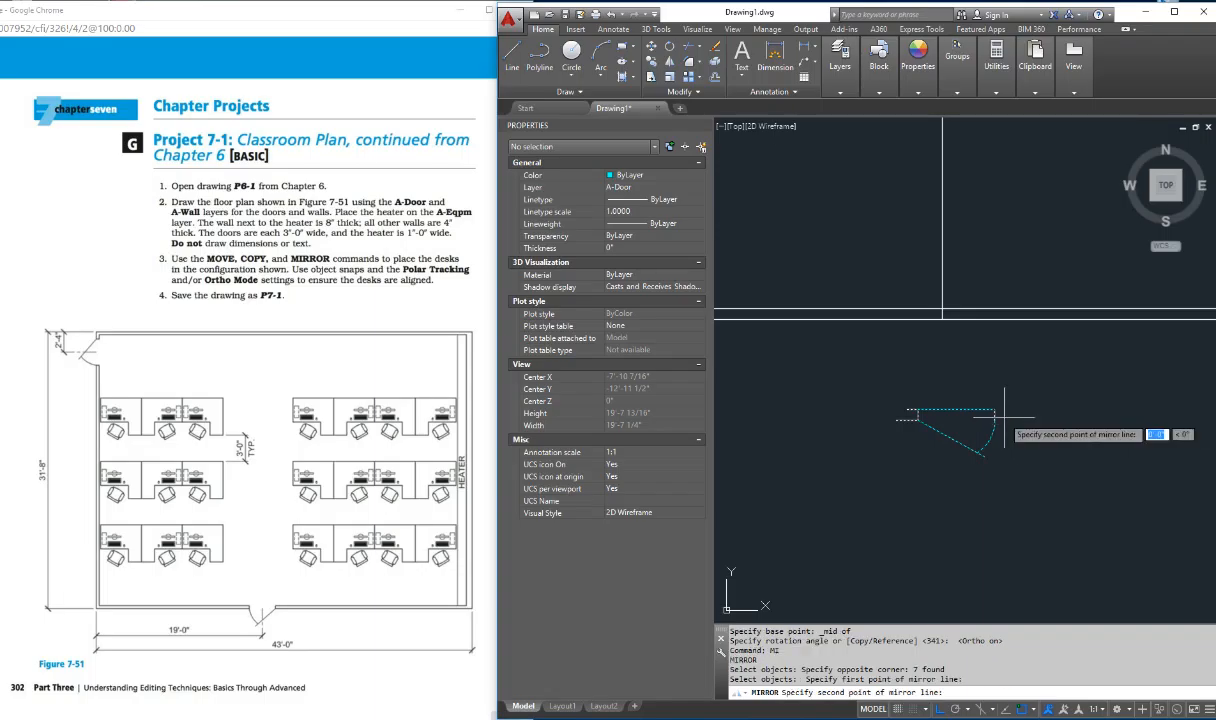
left_click(1015, 515)
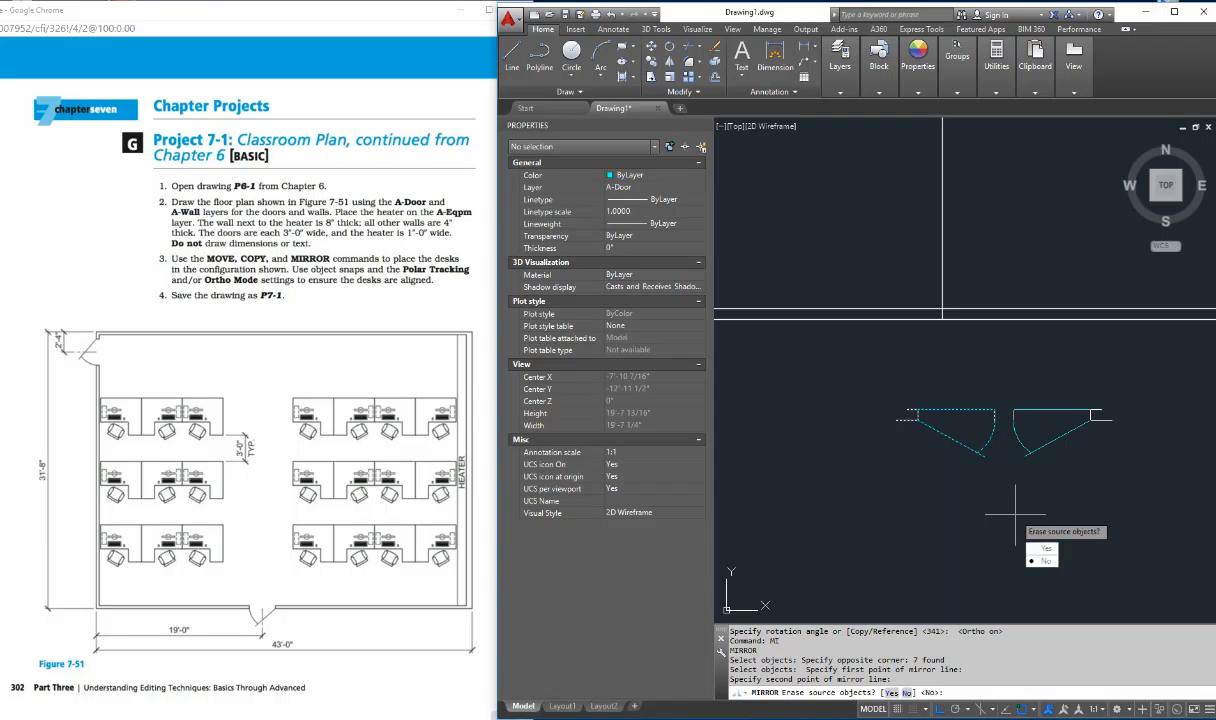
key("Down")
key("Return")
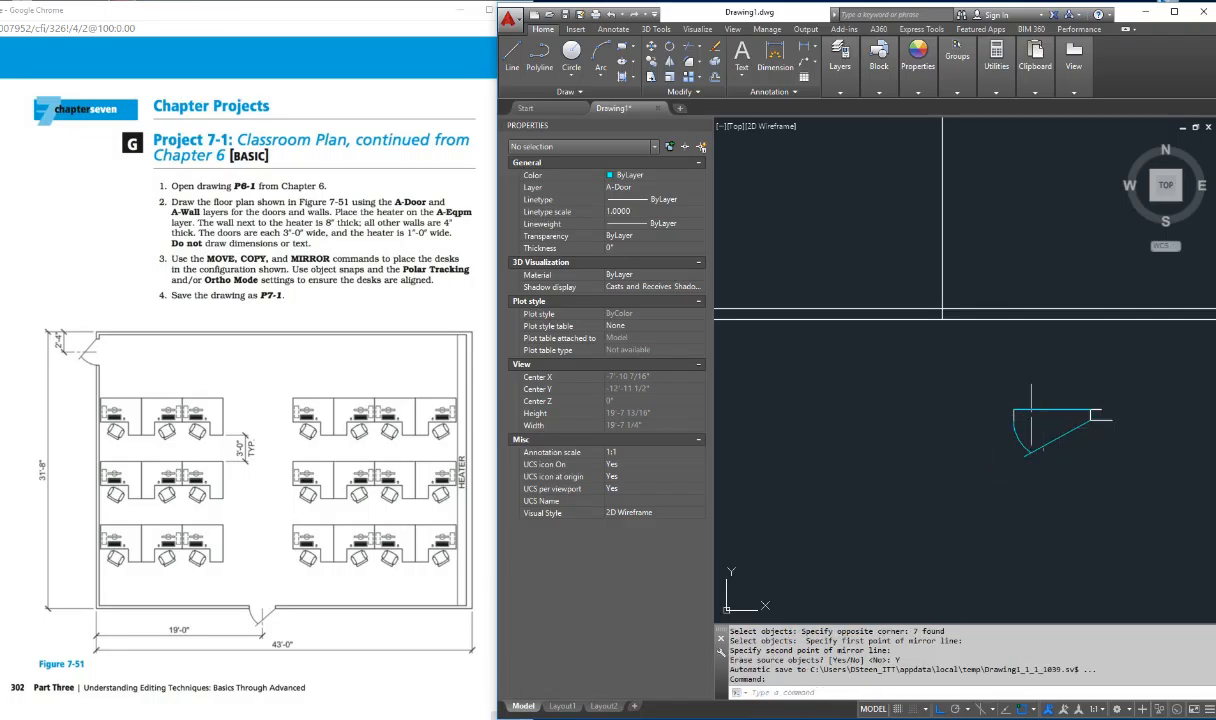
Step: Move the door assembly from its opening line's midpoint to the intersection of the 19' center line and the bottom wall's inner line
type("m")
key("Return")
left_click(970, 385)
left_click(1138, 456)
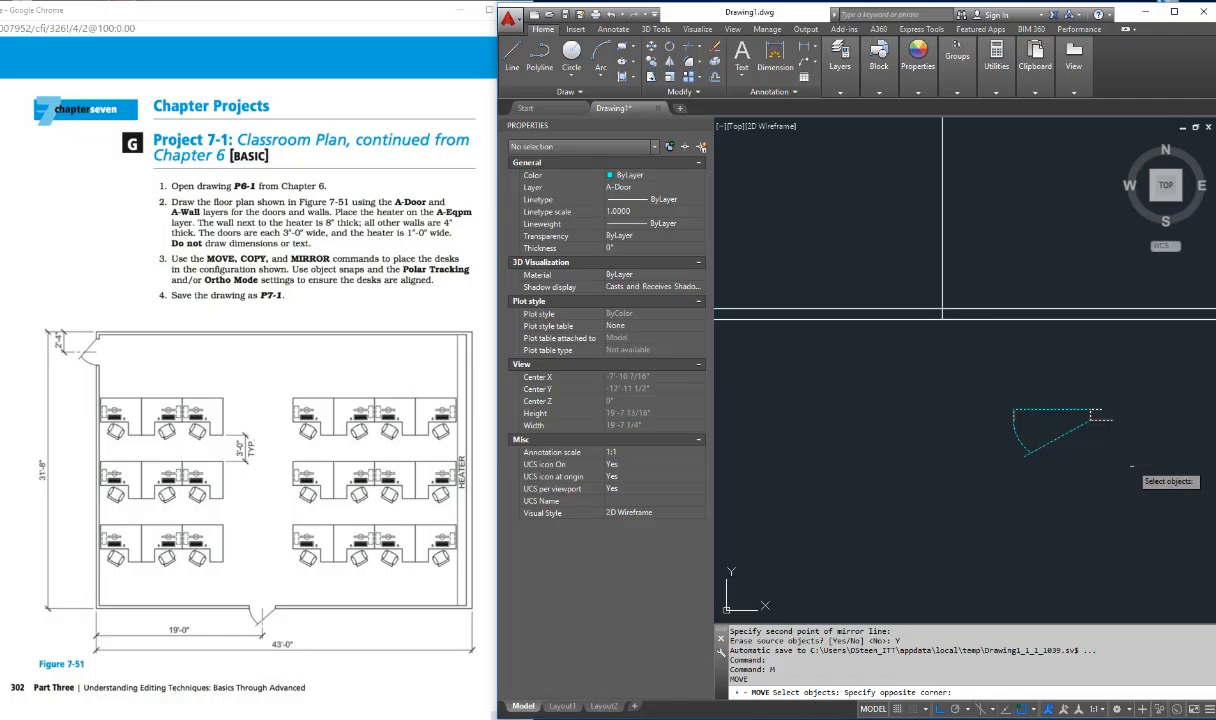
key("Return")
right_click(1061, 384, "shift")
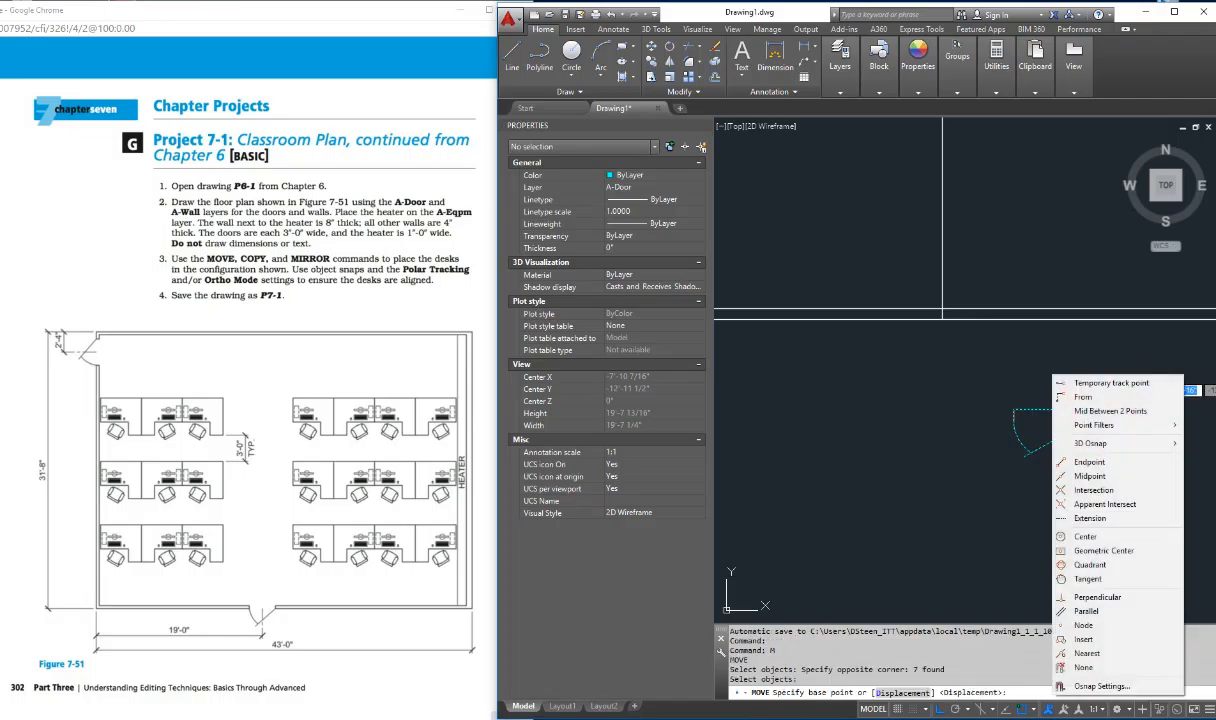
left_click(1080, 476)
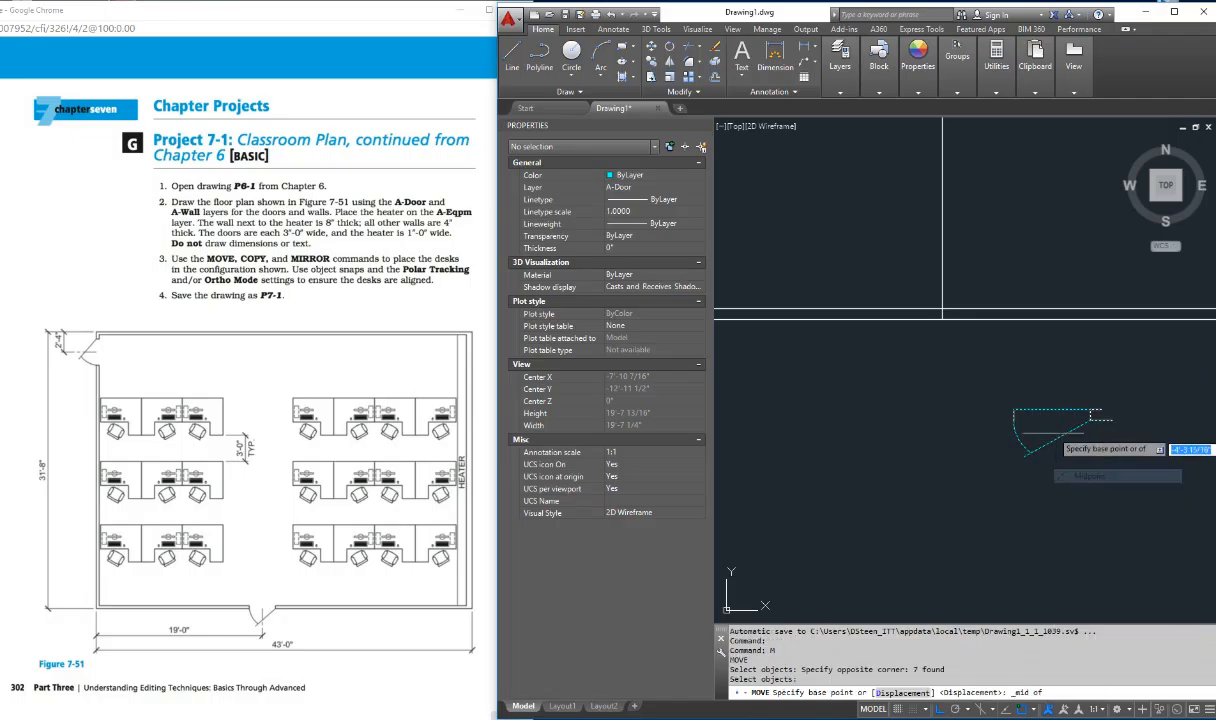
left_click(1035, 410)
right_click(952, 322, "shift")
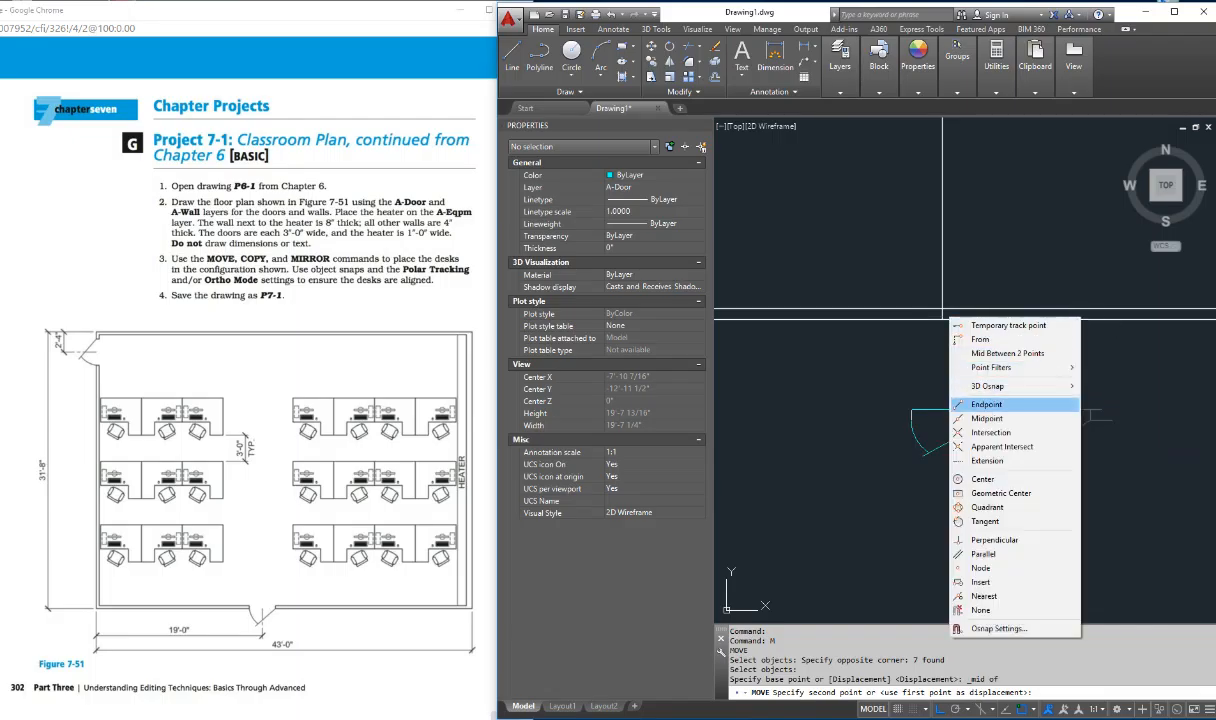
left_click(990, 432)
left_click(941, 312)
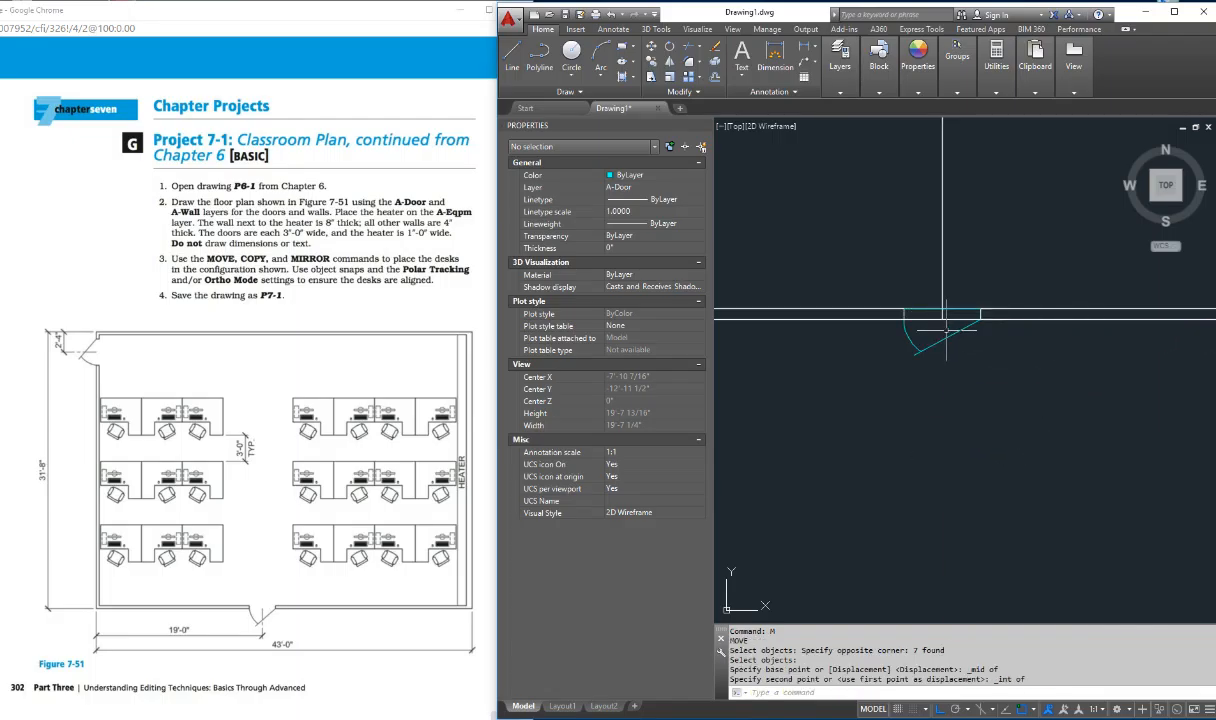
Step: Delete the horizontal helper line spanning the bottom door's opening
key("Escape")
key("Escape")
left_click(923, 310)
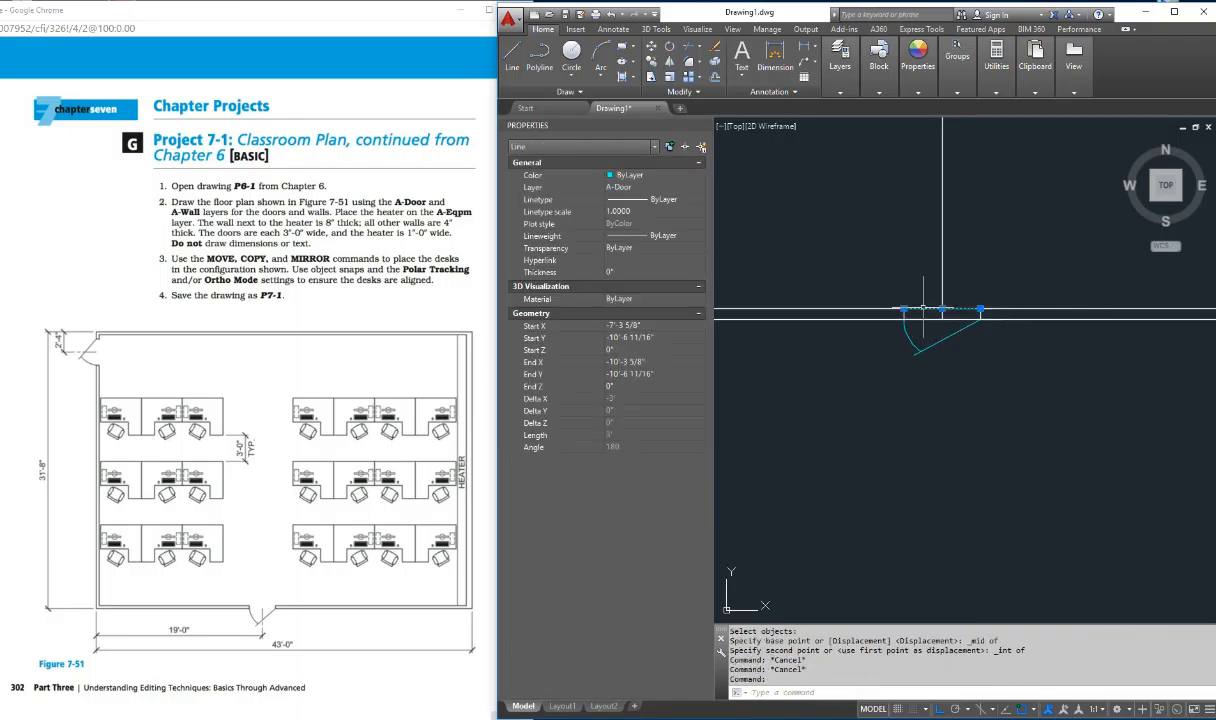
key("Delete")
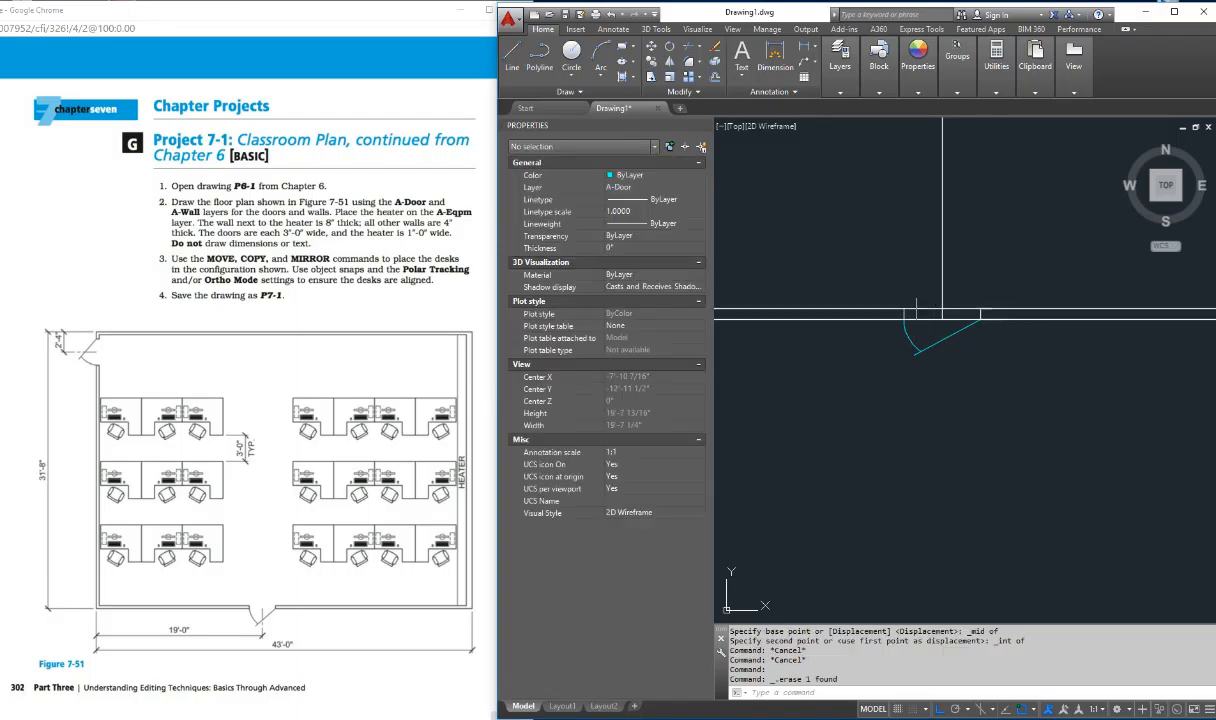
Step: Trim the bottom wall lines out of the door opening between the jambs and erase the vertical 19' center line
type("tr")
key("Return")
key("Return")
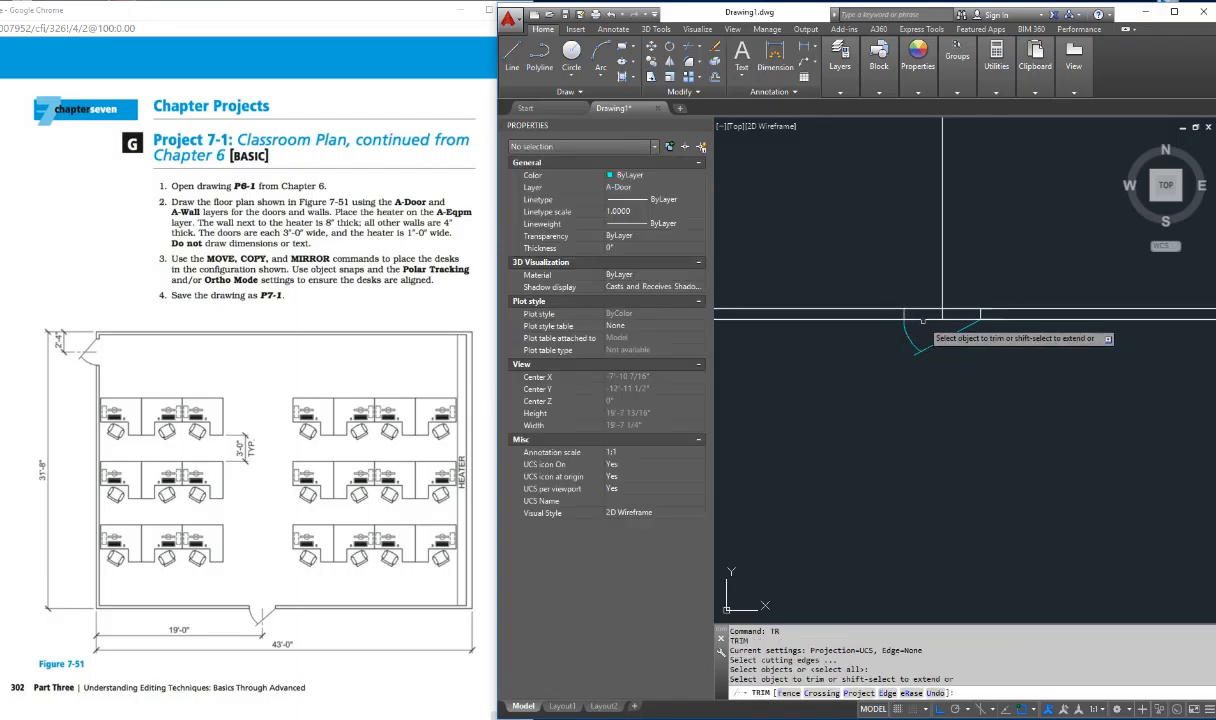
left_click(926, 314)
left_click(925, 312)
left_click(921, 310)
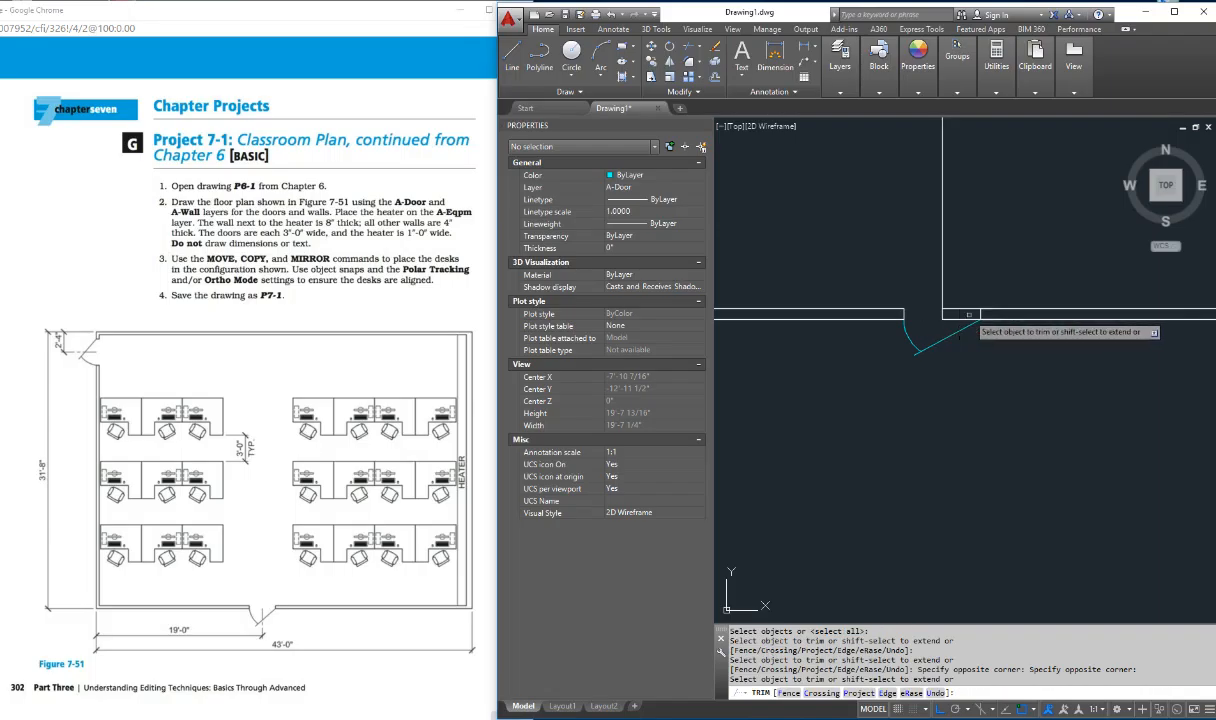
left_click(965, 309)
left_click(957, 323)
left_click(949, 314)
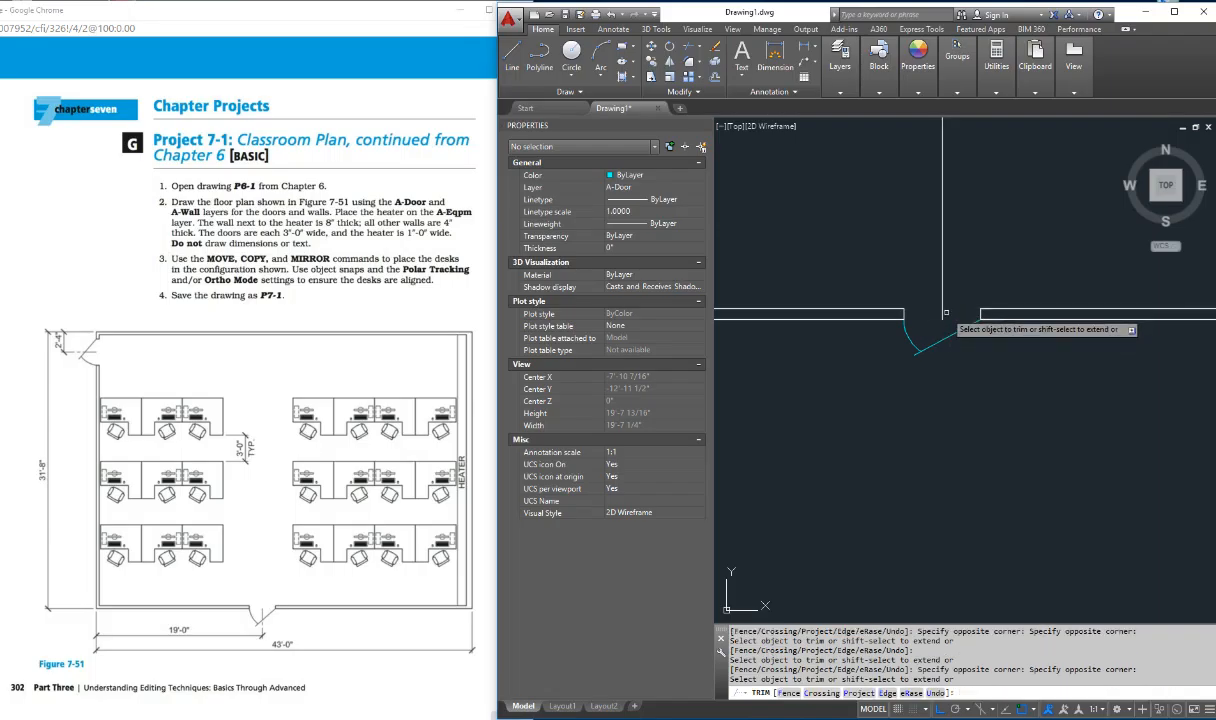
key("Escape")
left_click(943, 296)
key("Delete")
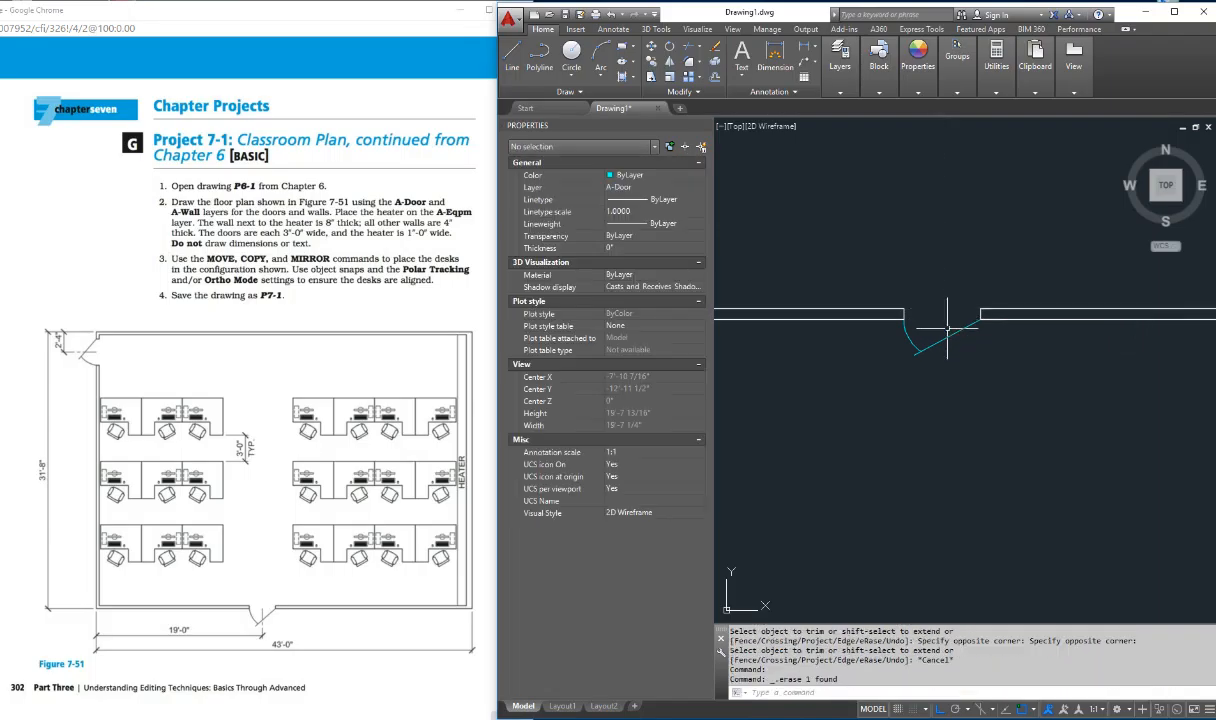
Step: Move the desk with its chair and computer, Ortho off, to just inside the left wall below the upper door
scroll(1000, 355, "down", 8)
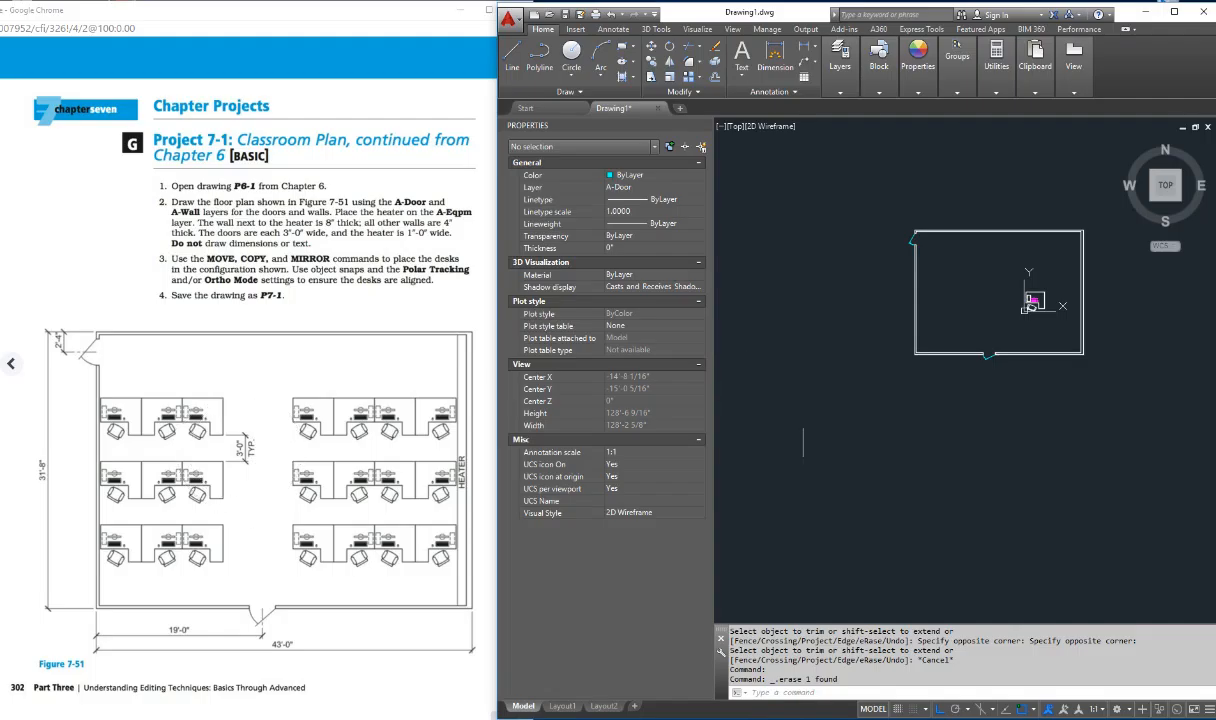
key("Escape")
key("Escape")
key("Escape")
key("Escape")
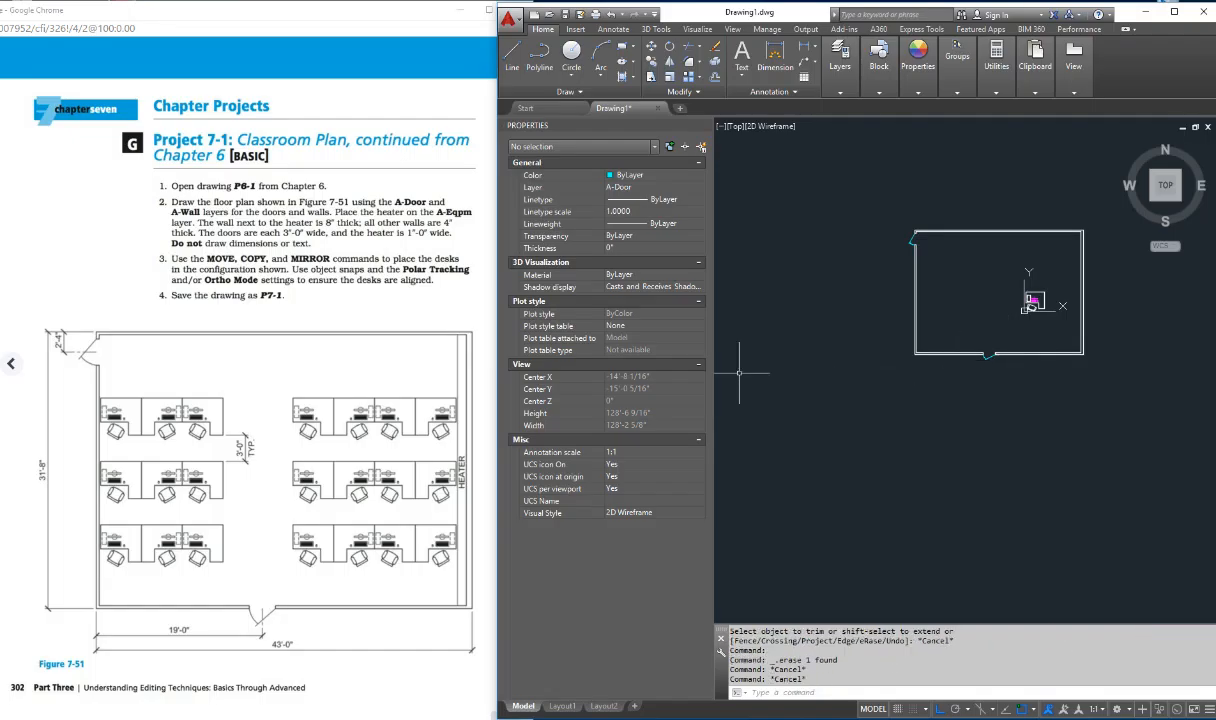
scroll(1045, 310, "up", 4)
scroll(944, 322, "down", 4)
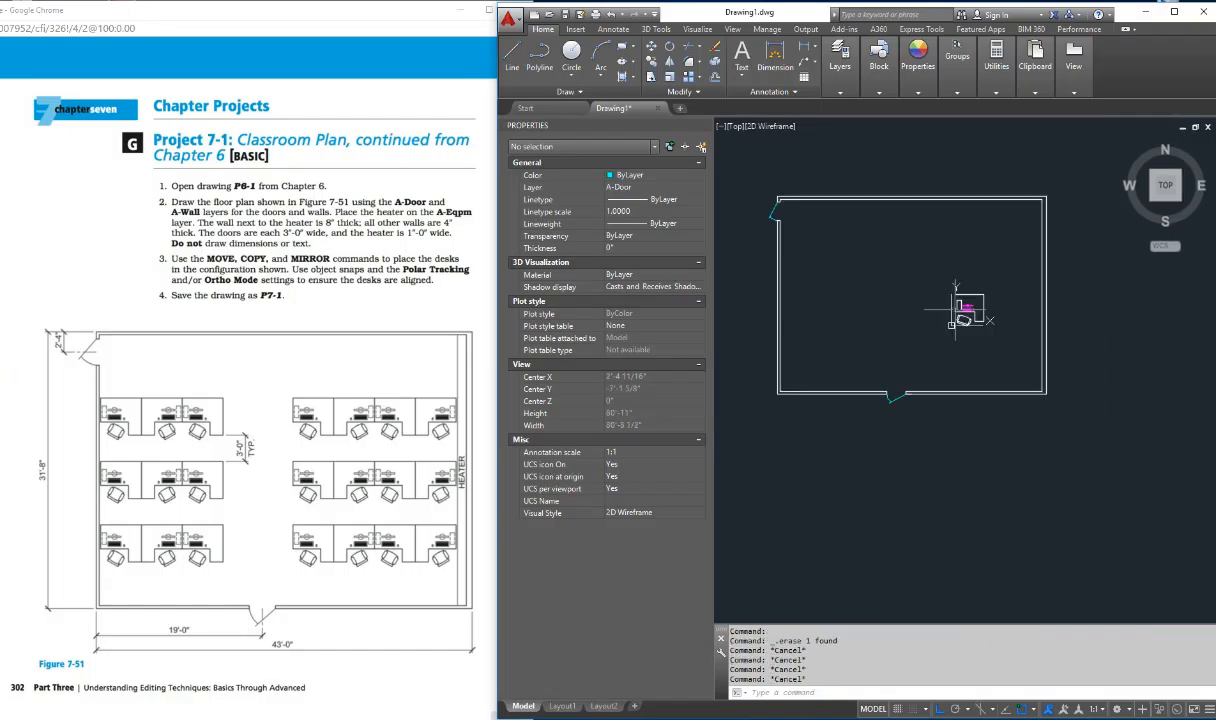
type("m")
key("Return")
left_click(938, 282)
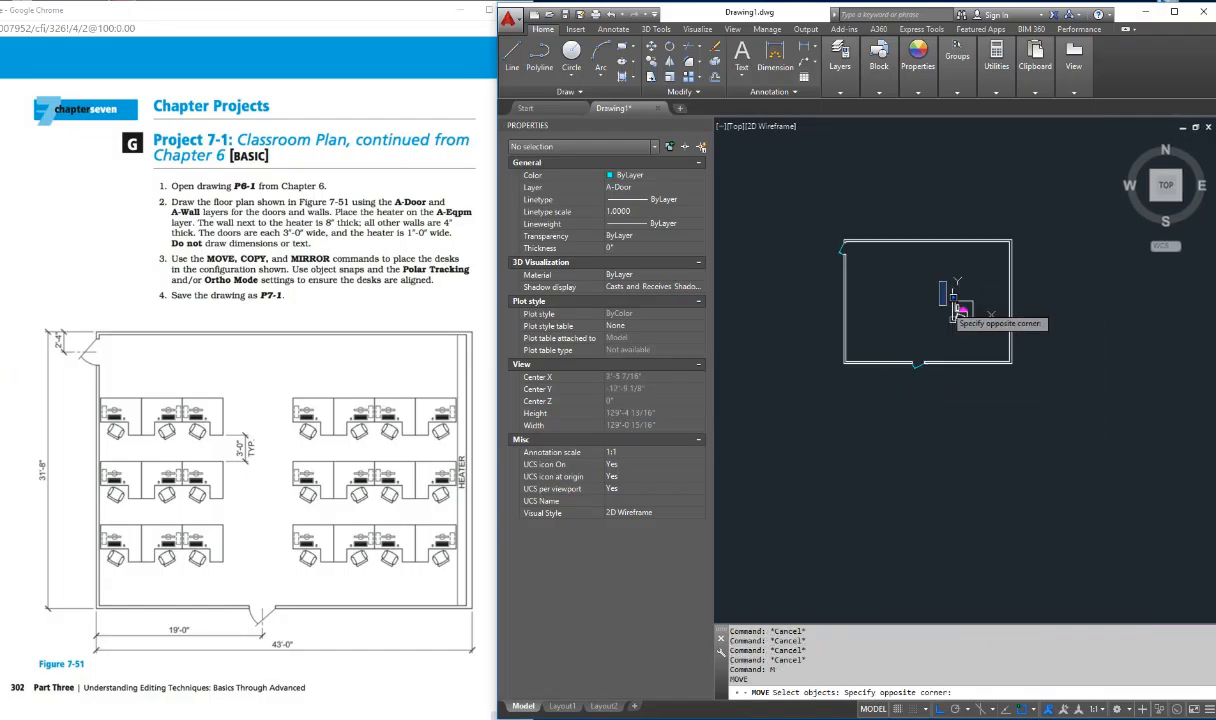
left_click(990, 334)
key("Return")
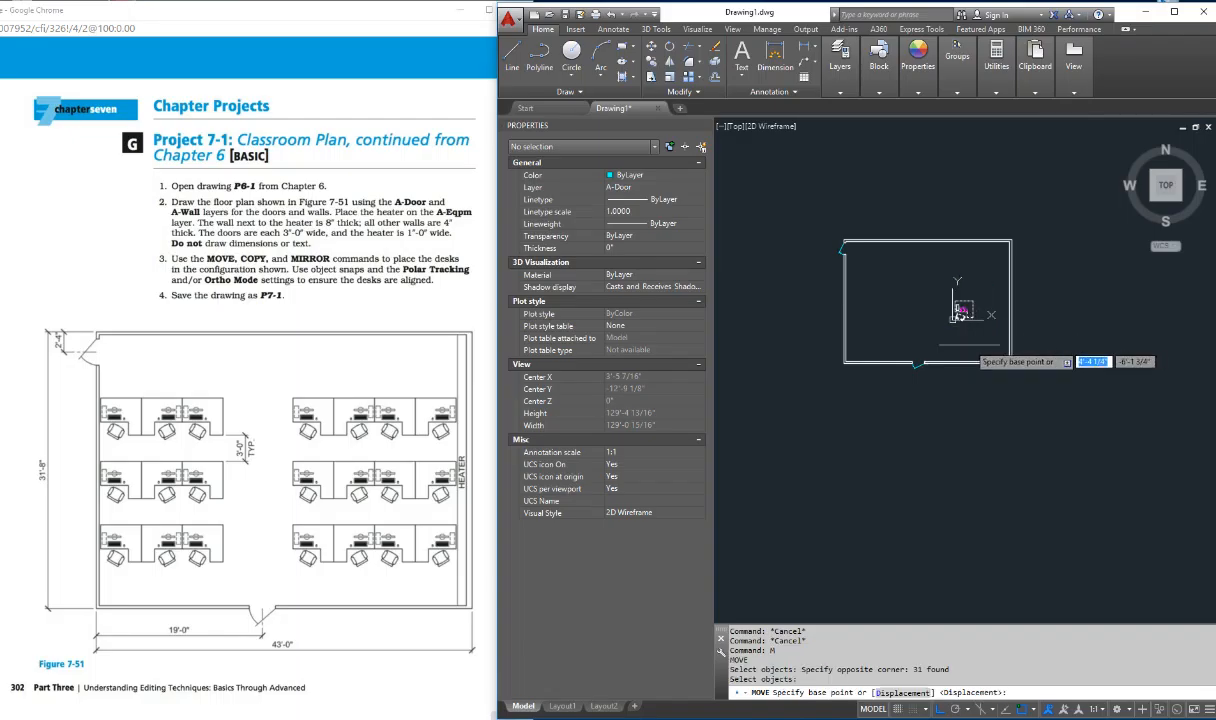
left_click(996, 503)
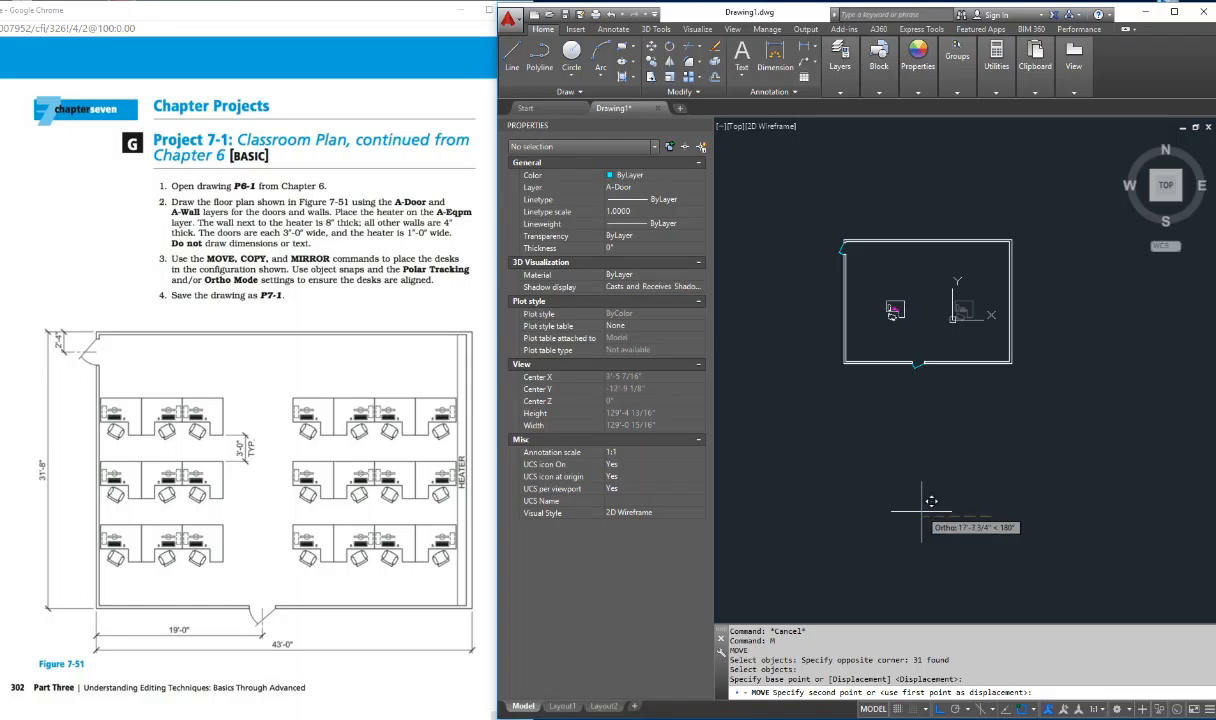
key("F8")
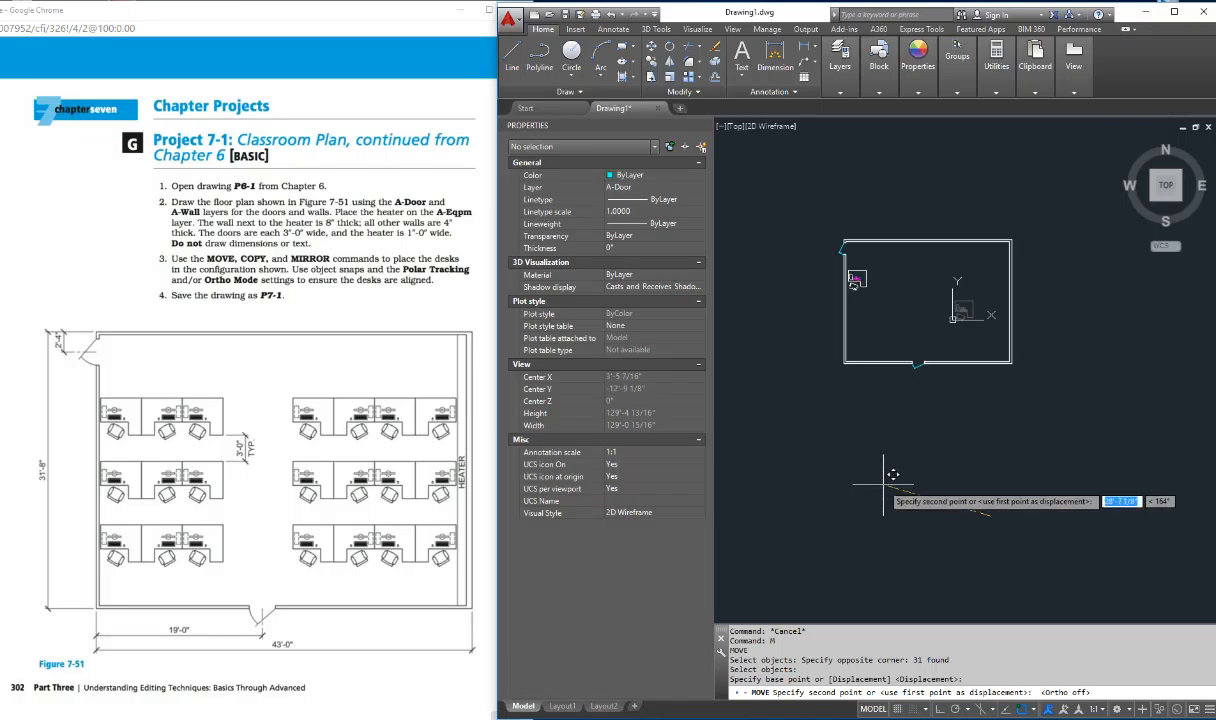
left_click(883, 486)
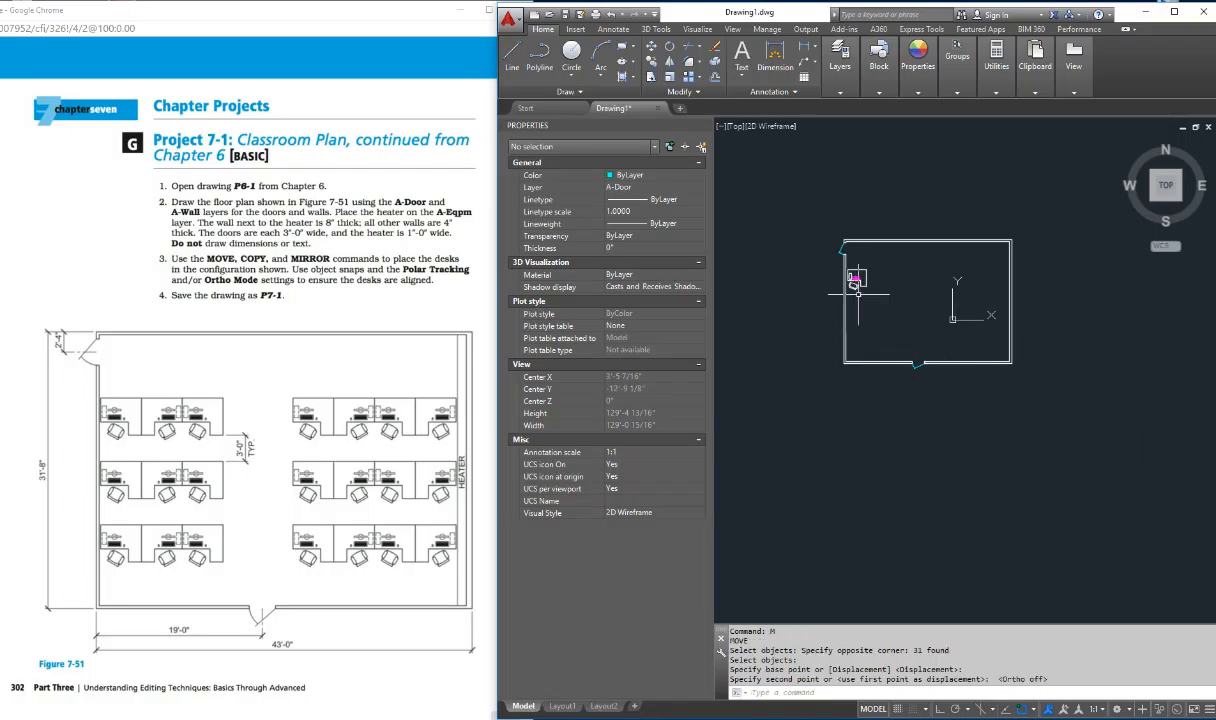
Step: Mirror the desk with its chair and computer about a vertical line through its upper-right corner, Ortho on, keeping the source objects
scroll(850, 279, "up", 3)
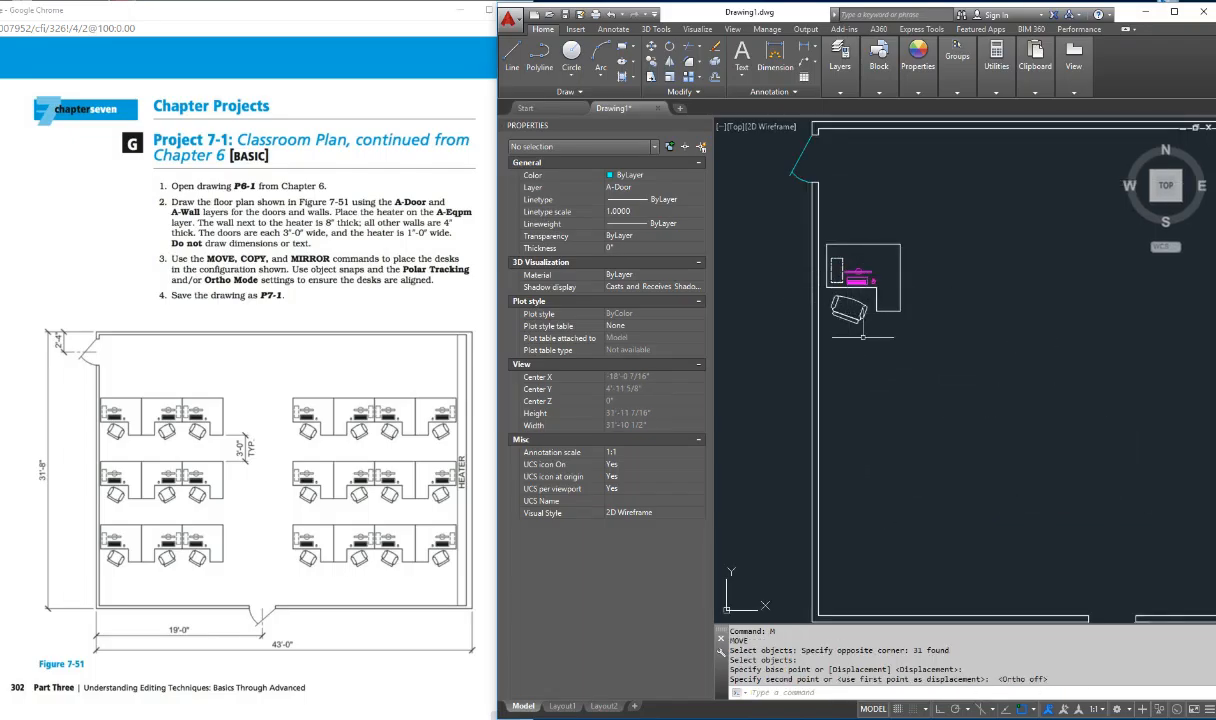
key("Escape")
key("Escape")
key("Escape")
key("Escape")
key("Escape")
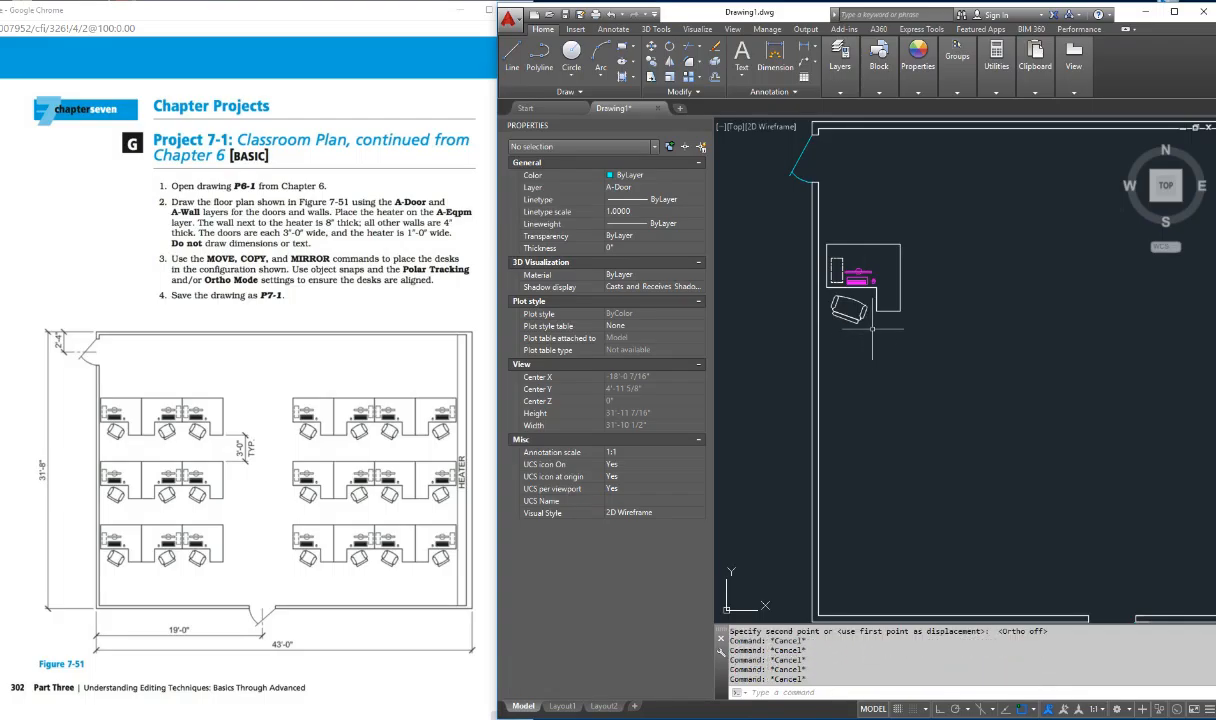
type("MI")
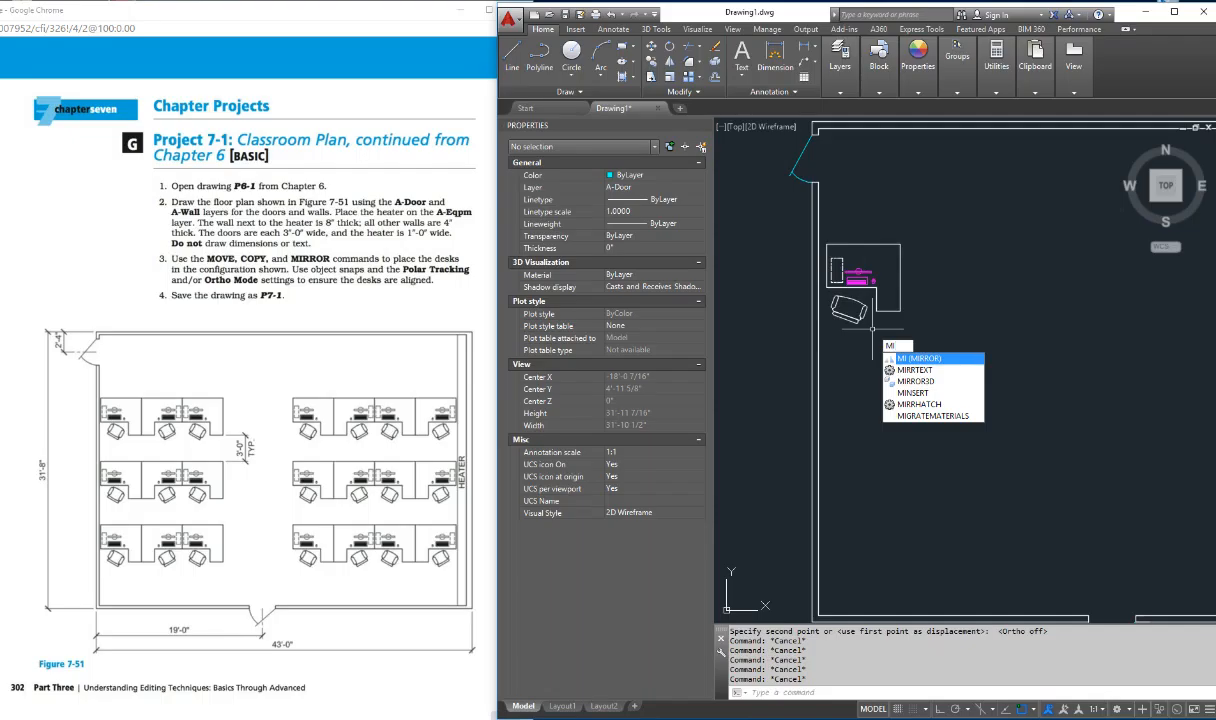
key("Return")
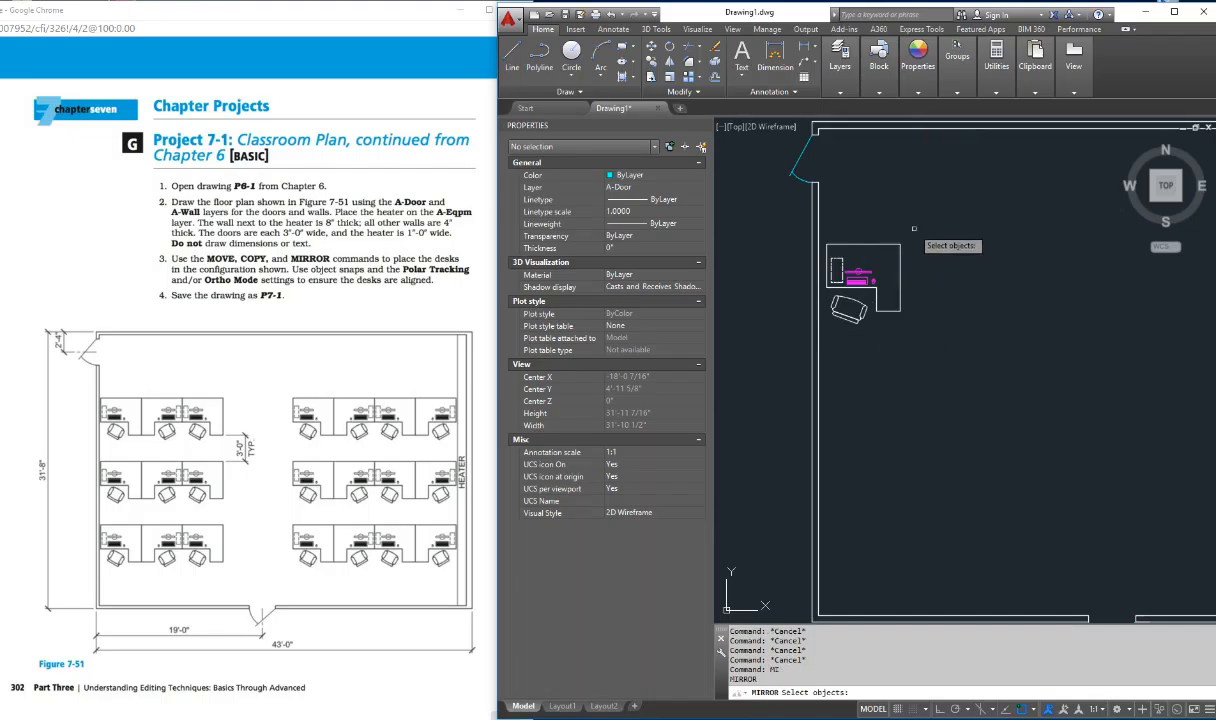
left_click(868, 217)
left_click(824, 343)
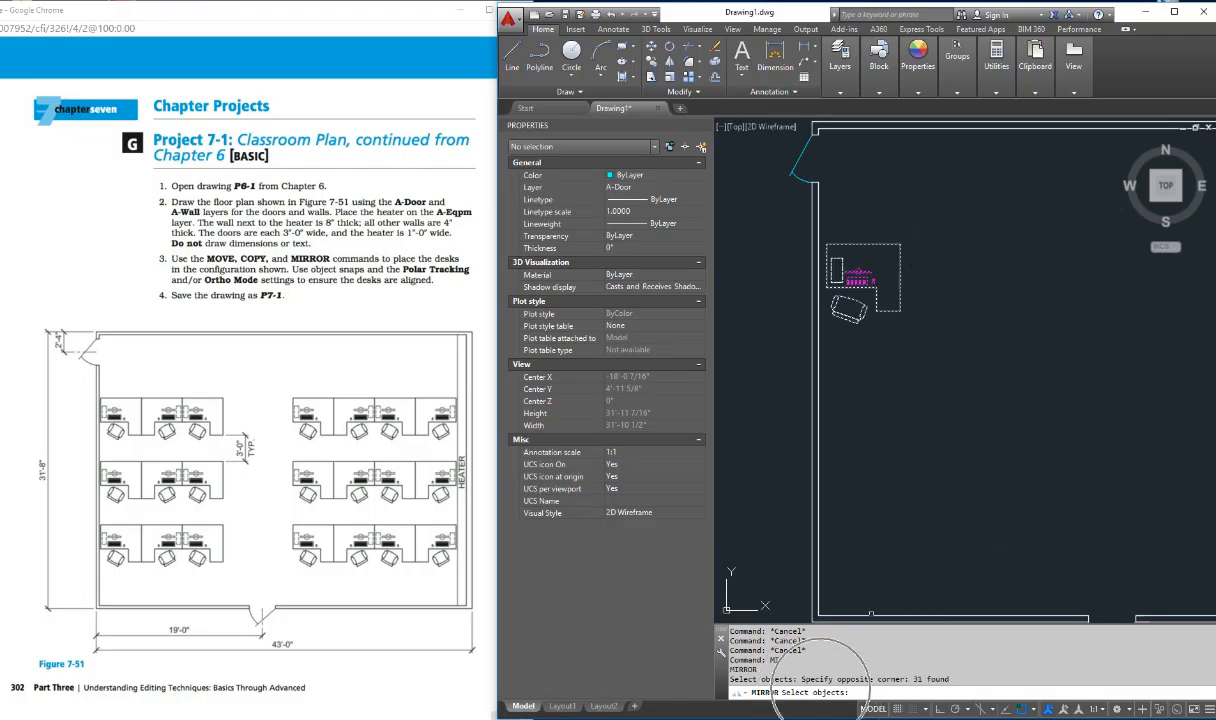
key("Return")
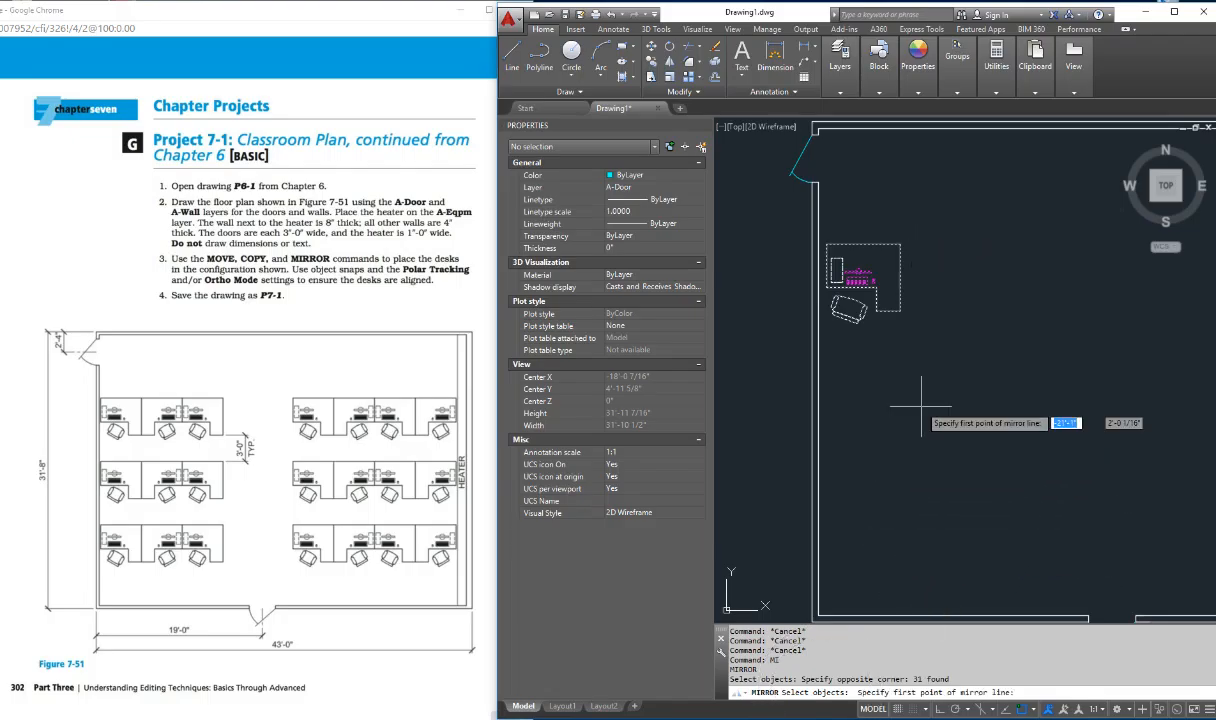
left_click(900, 243)
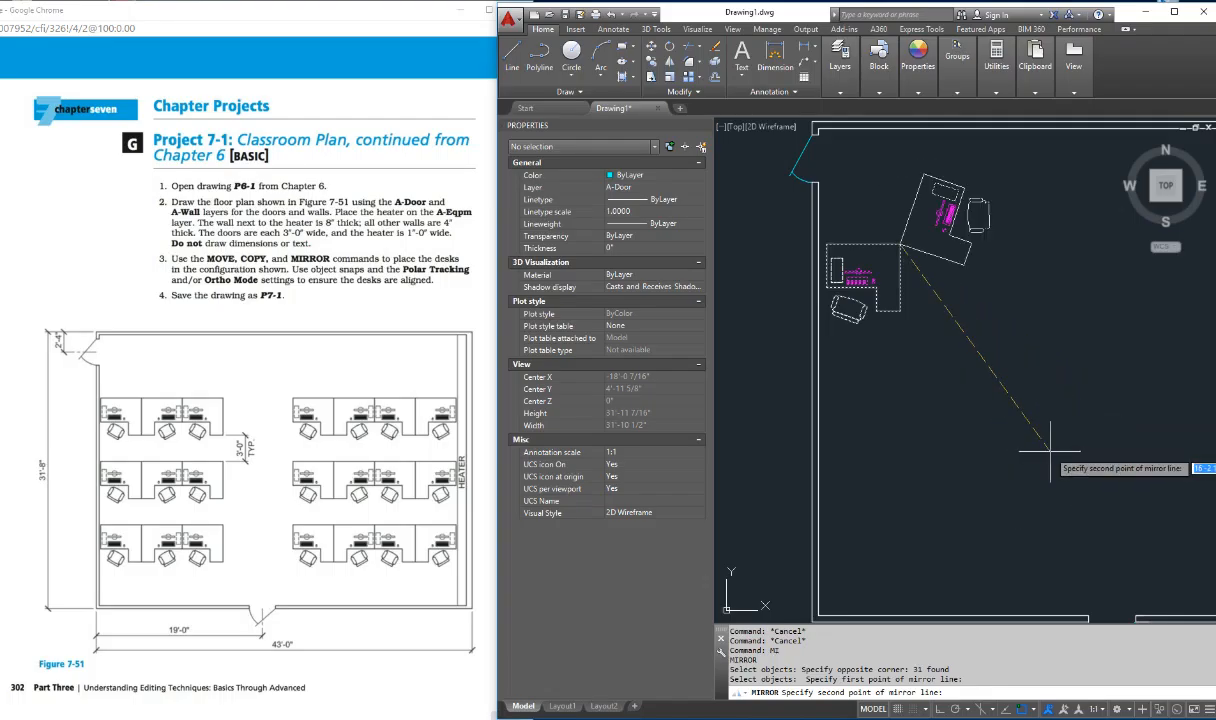
key("F8")
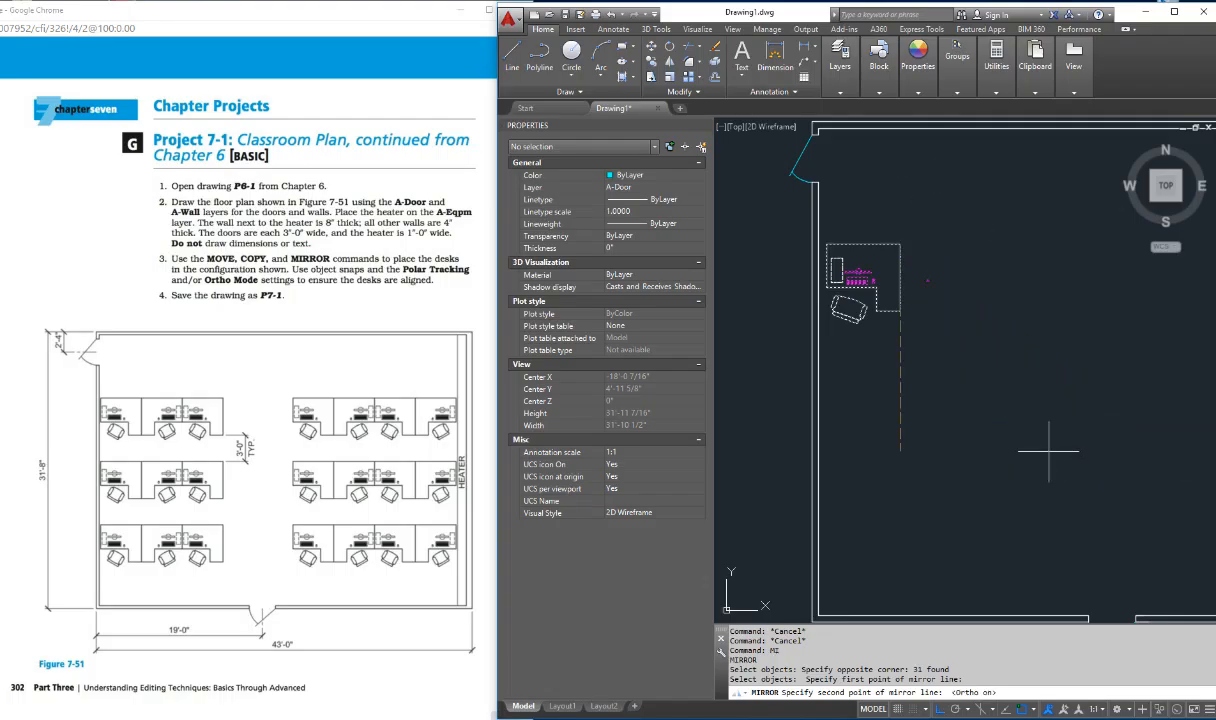
left_click(995, 500)
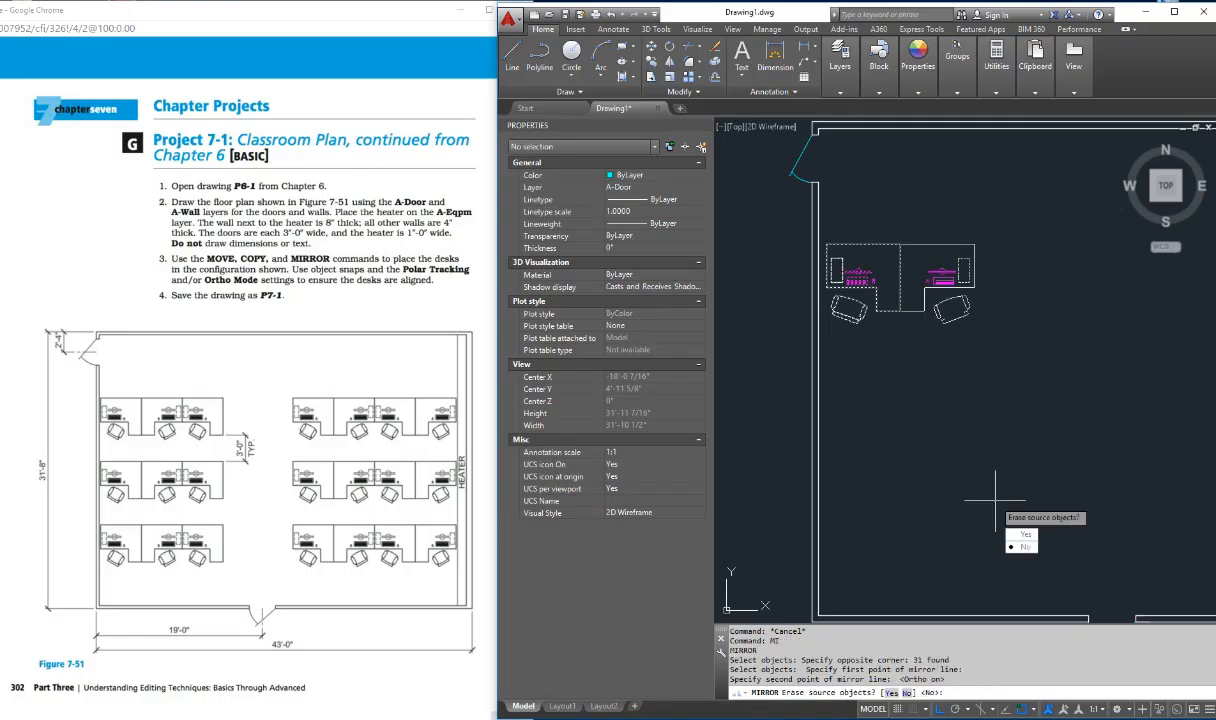
type("N")
key("Return")
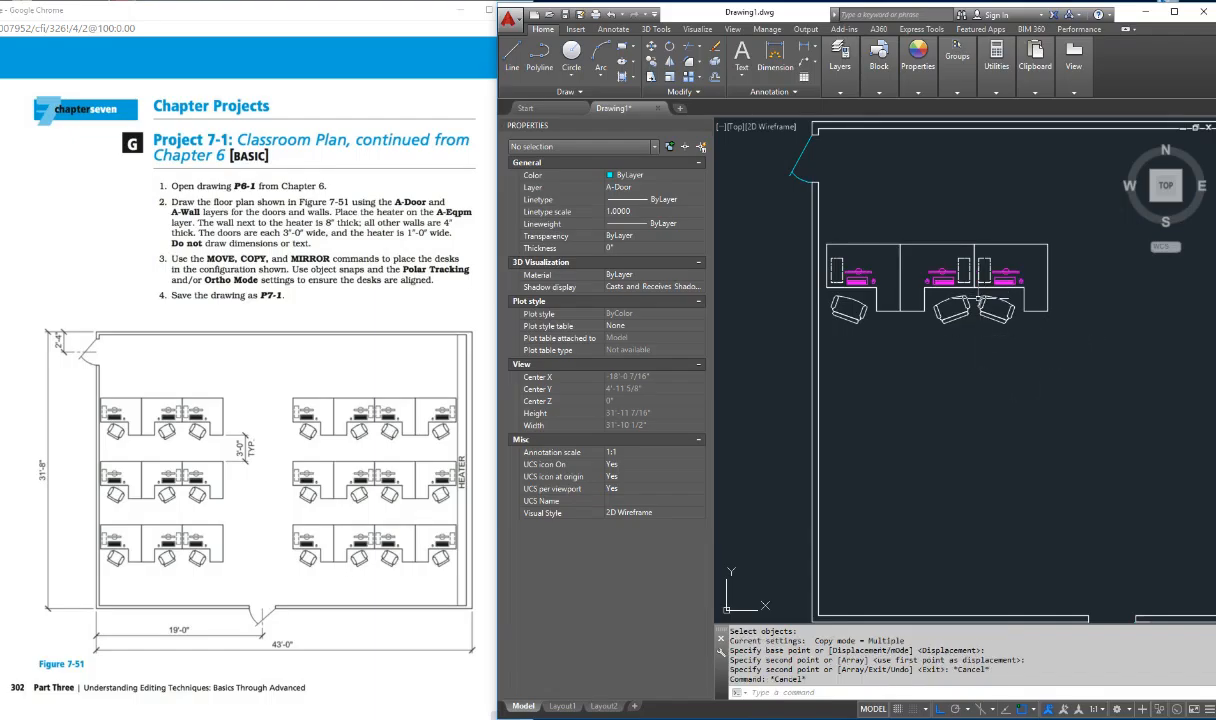
Step: Draw a short horizontal helper line rightward from the lower-right corner of the three-desk row
scroll(1029, 351, "down", 2)
key("Escape")
key("Escape")
key("Escape")
key("Escape")
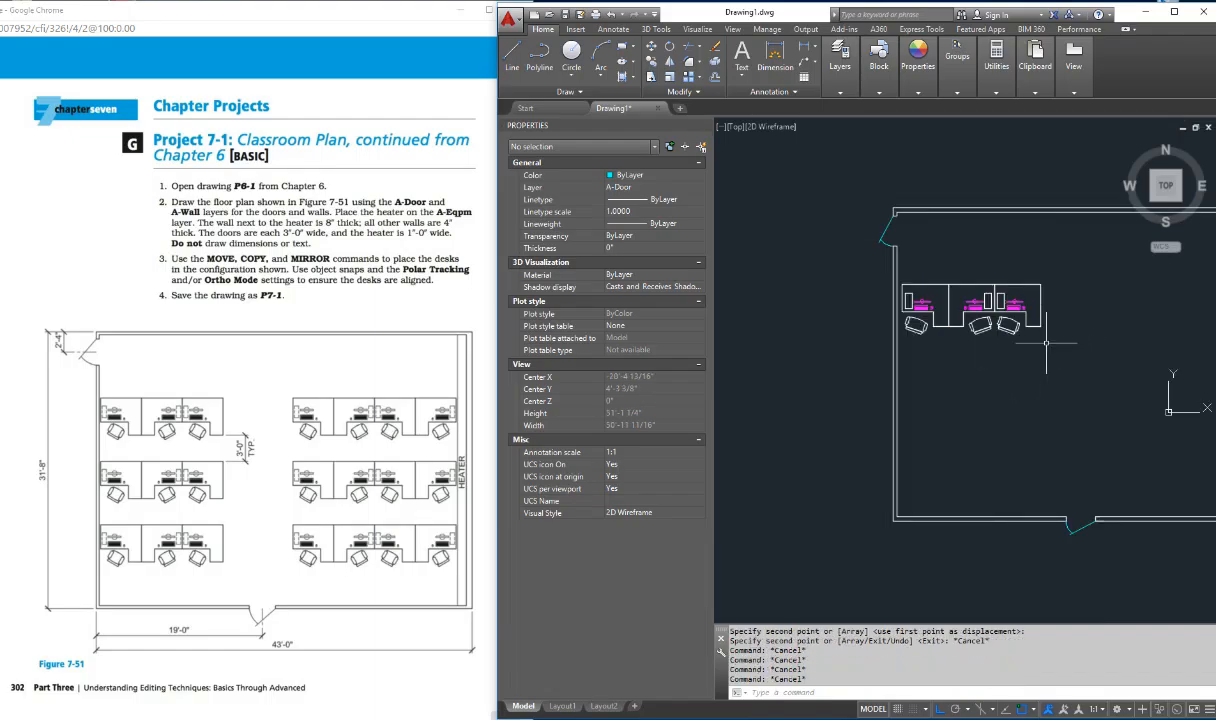
type("L")
key("Return")
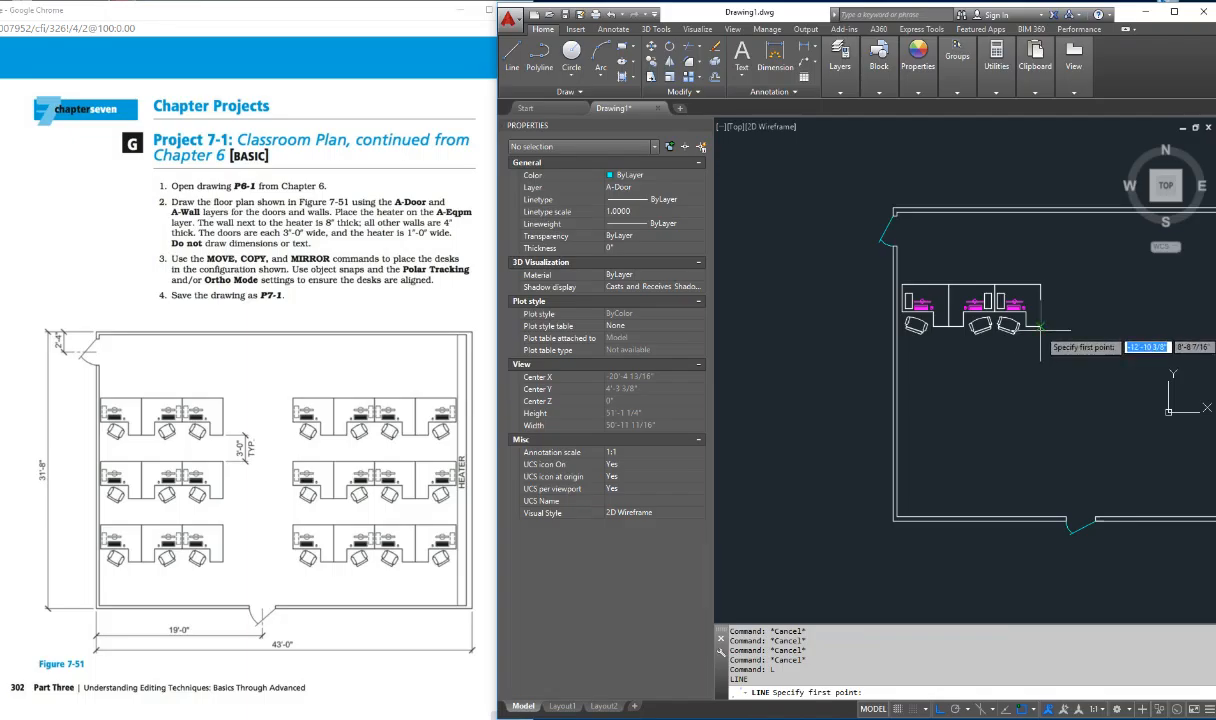
left_click(1041, 325)
left_click(1085, 338)
key("Escape")
key("Escape")
key("Escape")
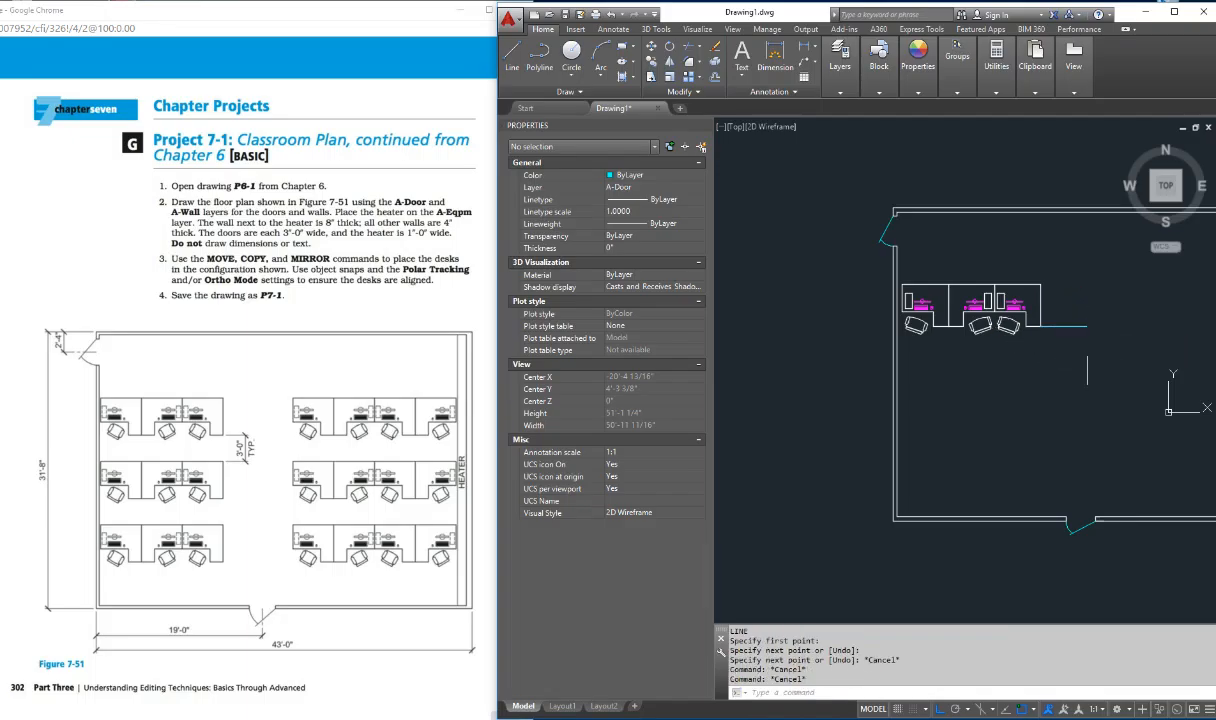
key("Escape")
key("Escape")
key("Escape")
key("Escape")
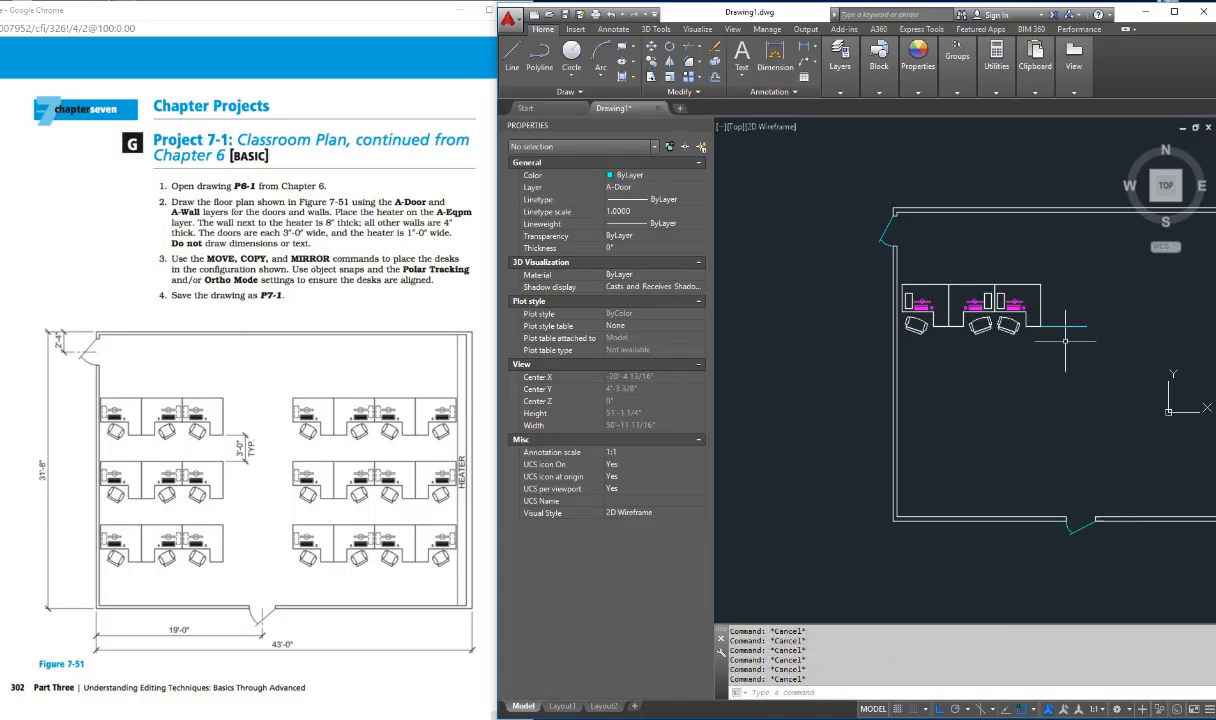
Step: Offset the horizontal helper line 36 inches downward
type("of")
key("Return")
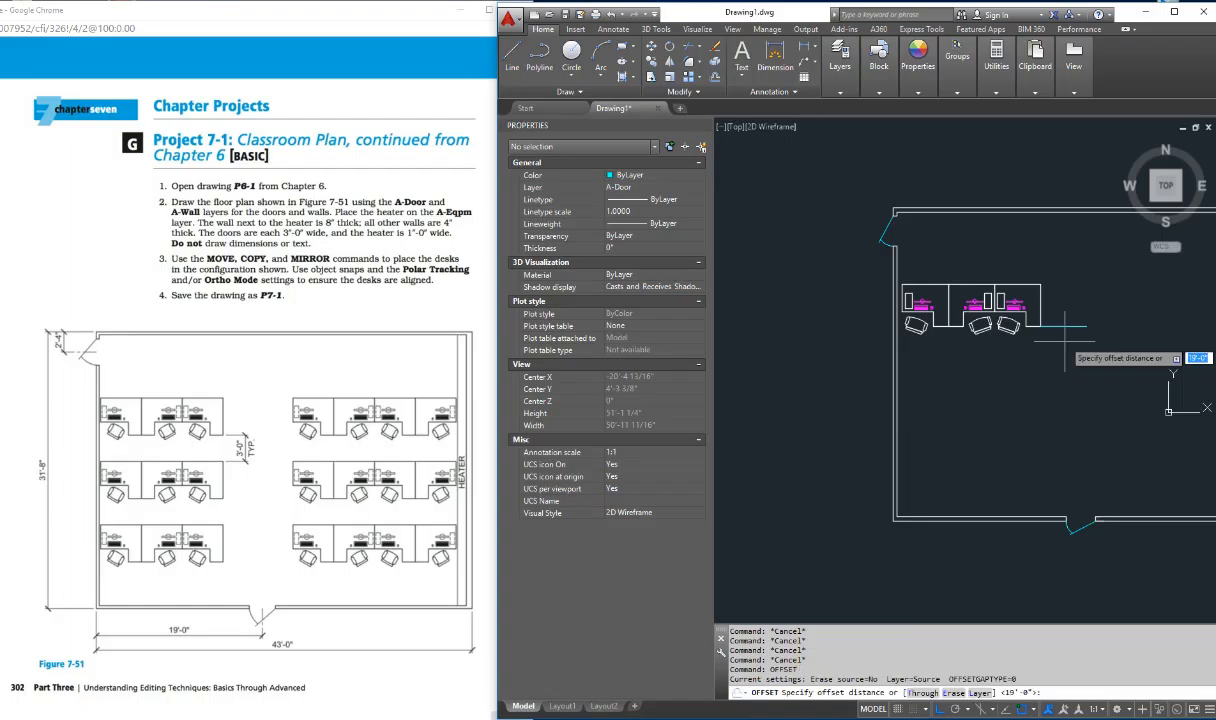
key("Return")
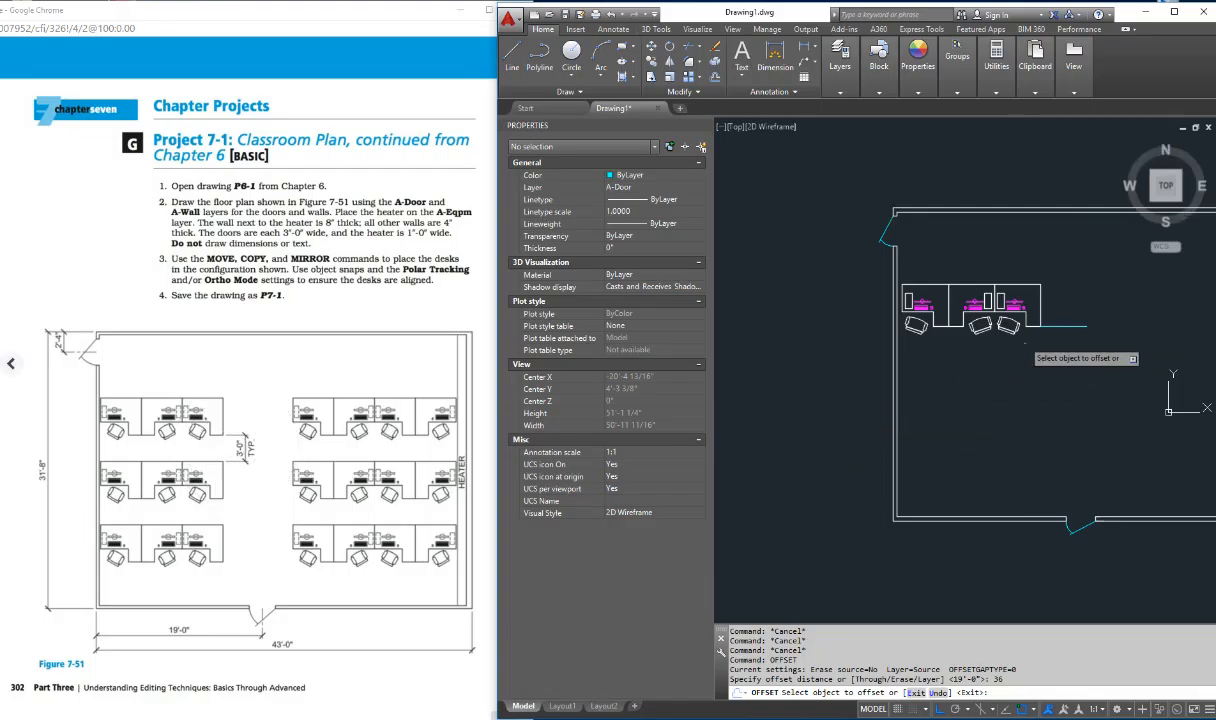
left_click(1078, 325)
key("Escape")
key("Escape")
key("Escape")
key("Escape")
key("Escape")
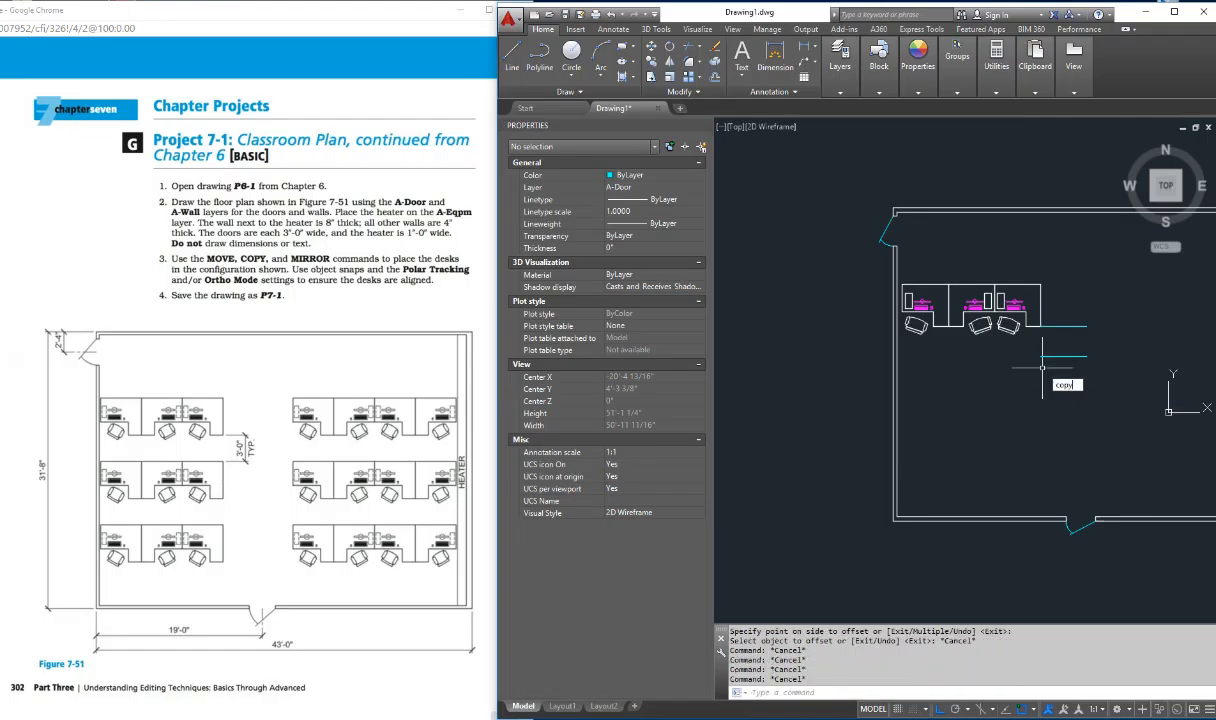
Step: Try to copy the three-desk row from its lower-right corner to the left endpoint of the offset helper line
type("copy")
key("Return")
left_click(861, 268)
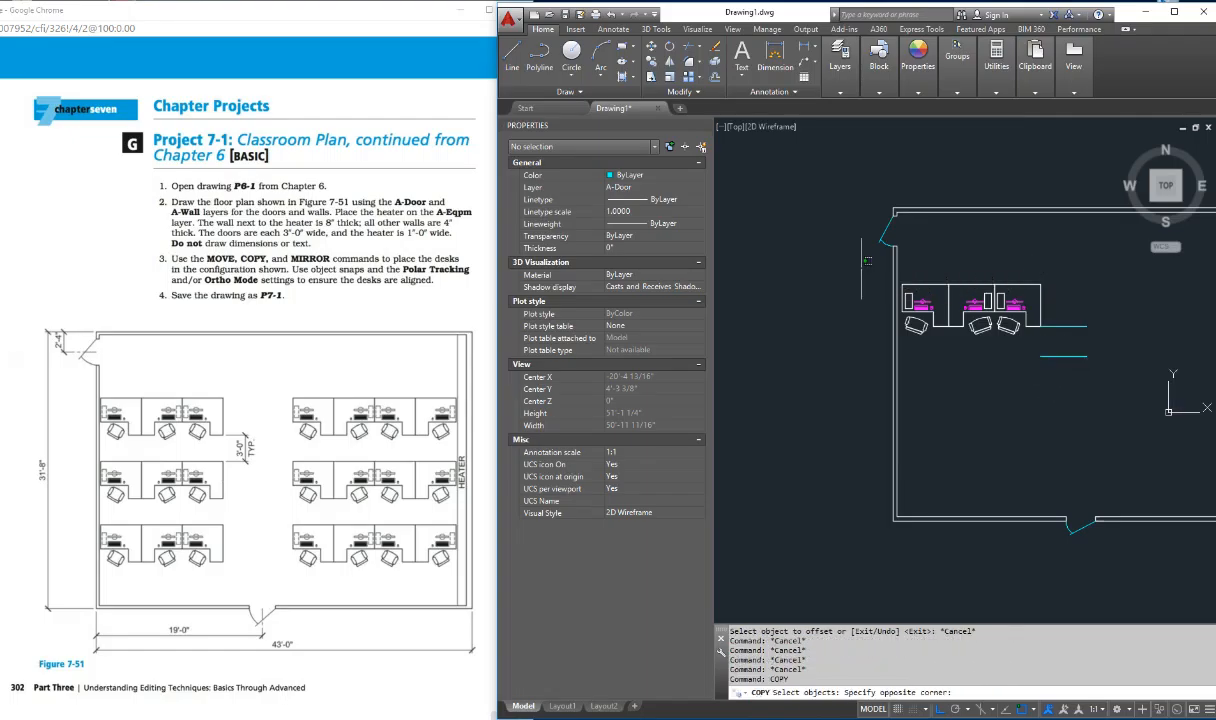
left_click(1035, 341)
key("Return")
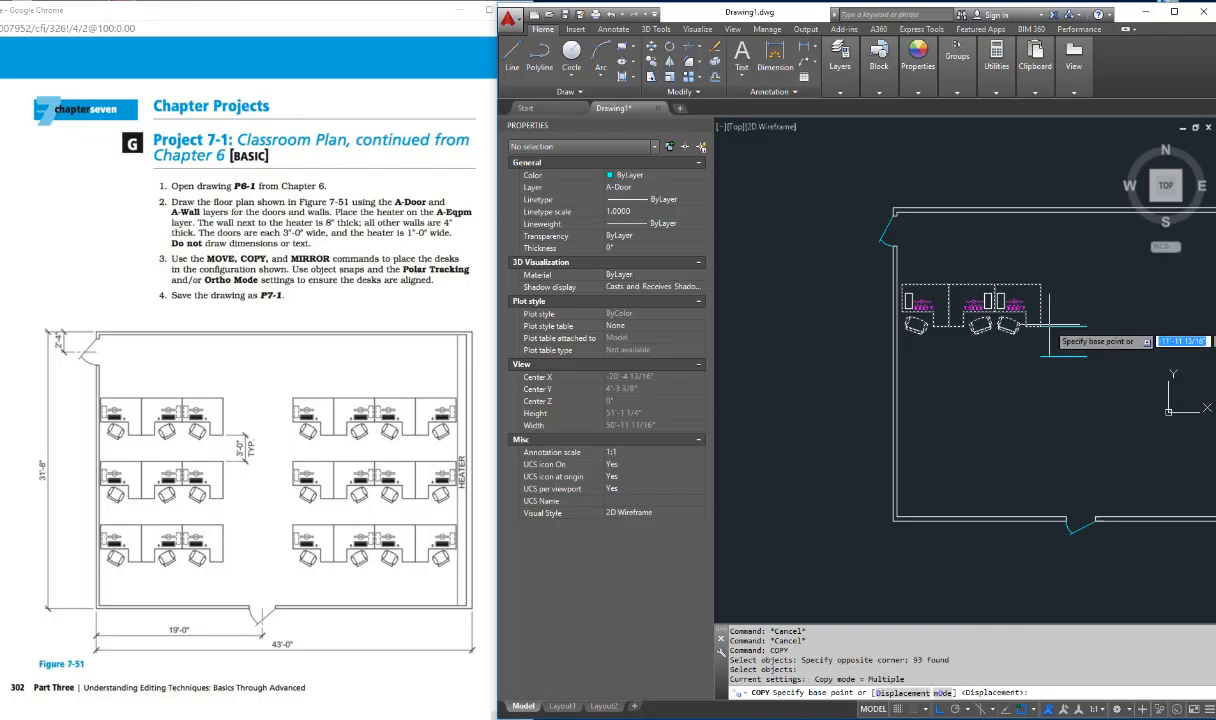
scroll(1048, 325, "up", 5)
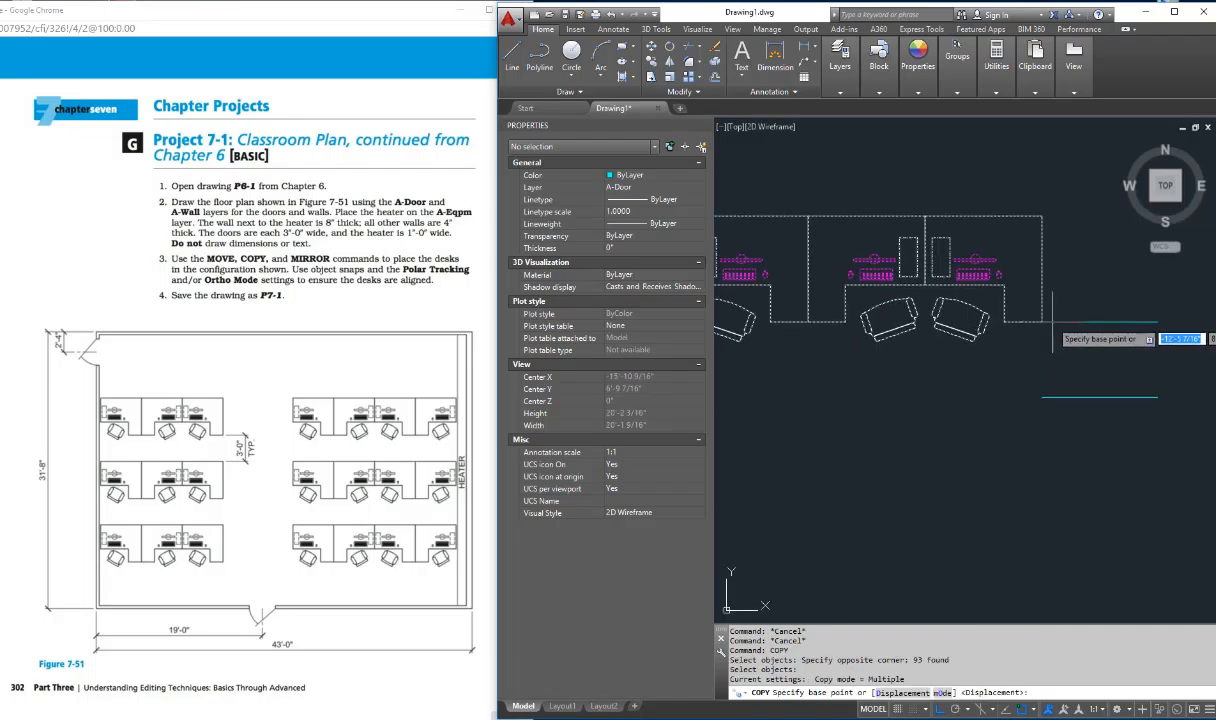
right_click(998, 307, "shift")
left_click(1030, 392)
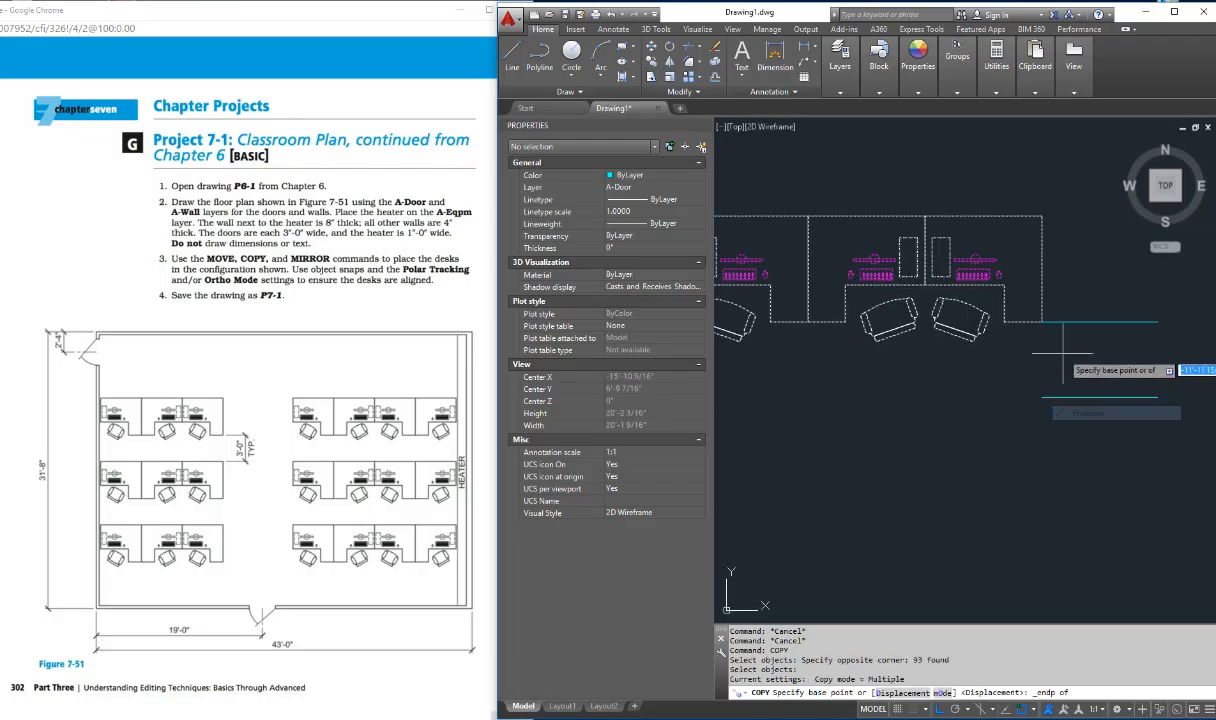
left_click(1042, 324)
right_click(1066, 393, "shift")
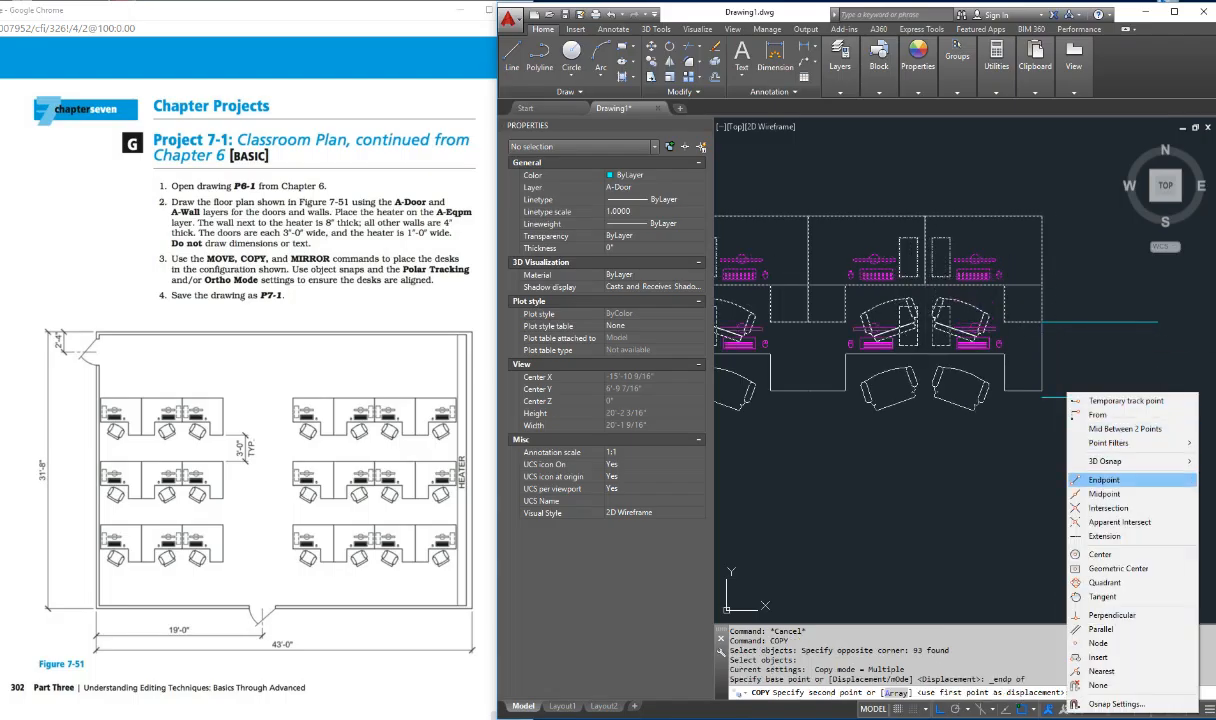
left_click(1104, 480)
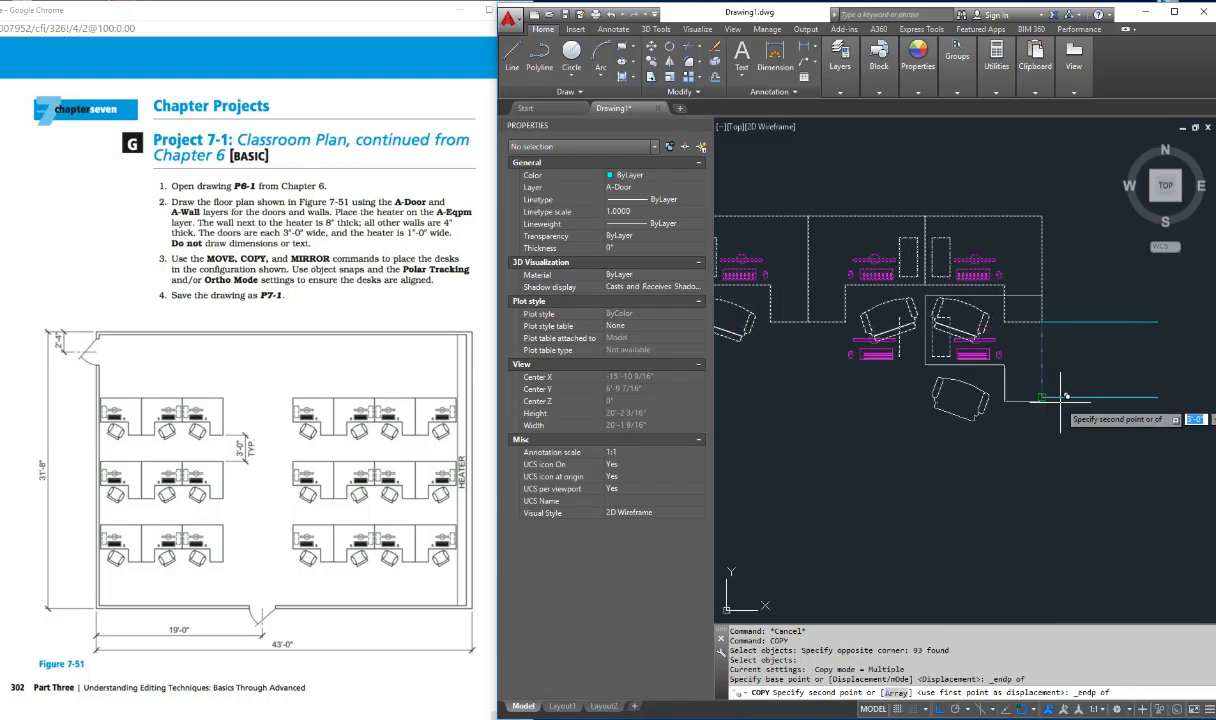
left_click(1042, 397)
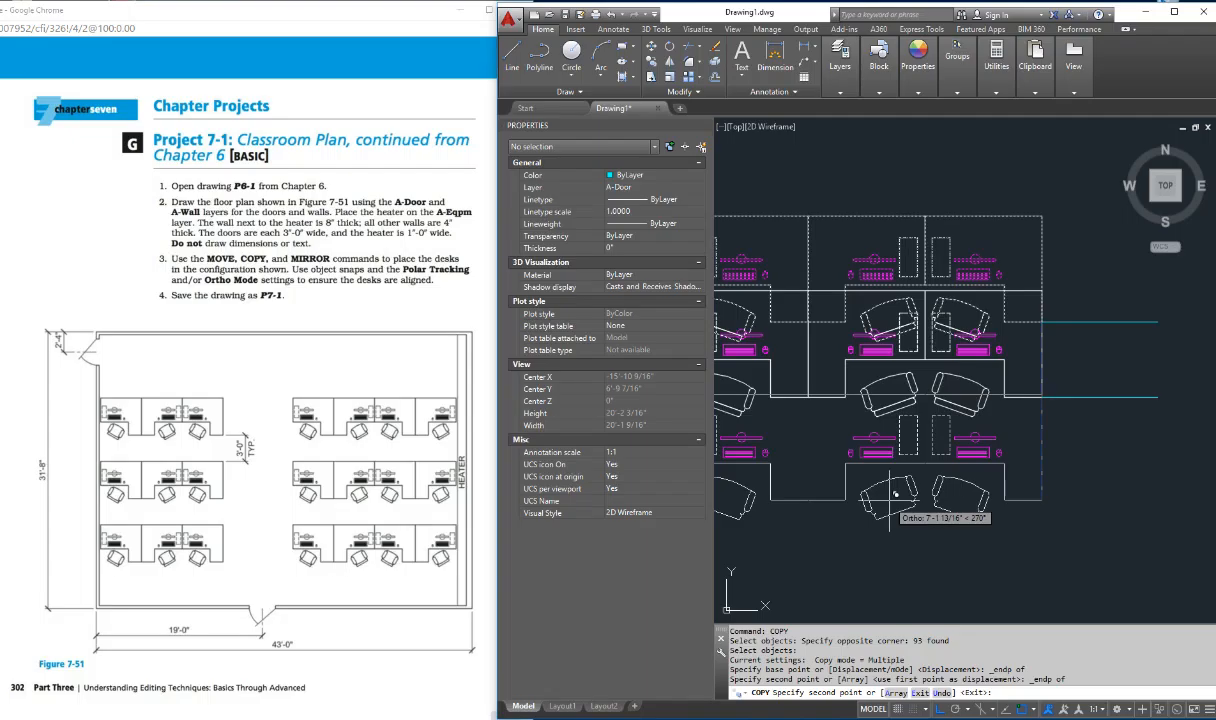
key("Escape")
key("Escape")
key("Escape")
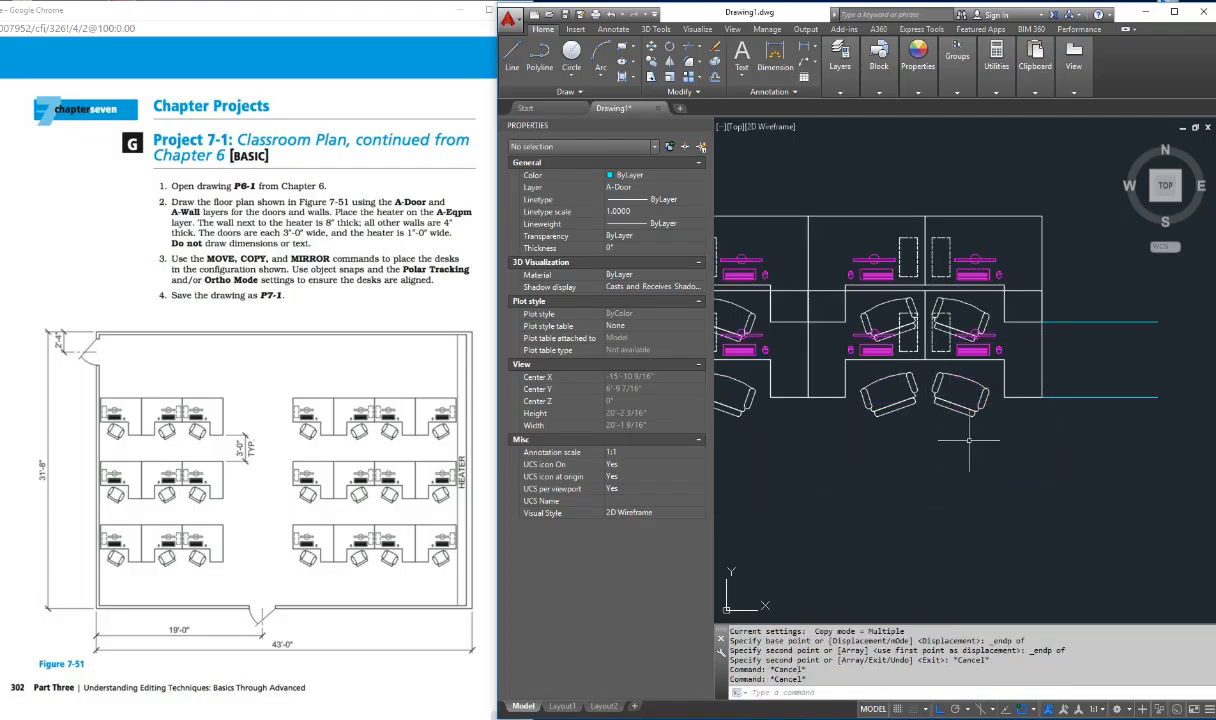
Step: Undo the overlapping copy of the three-desk row
scroll(882, 370, "down", 4)
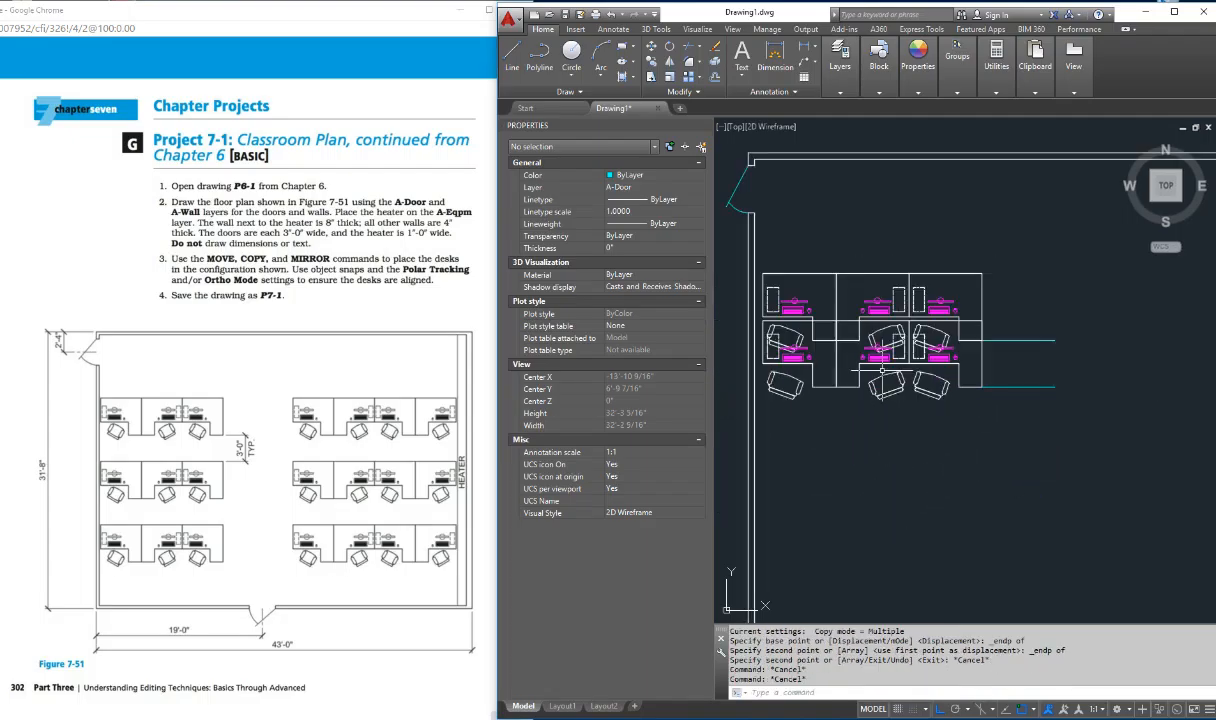
scroll(882, 371, "up", 2)
type("u")
key("Return")
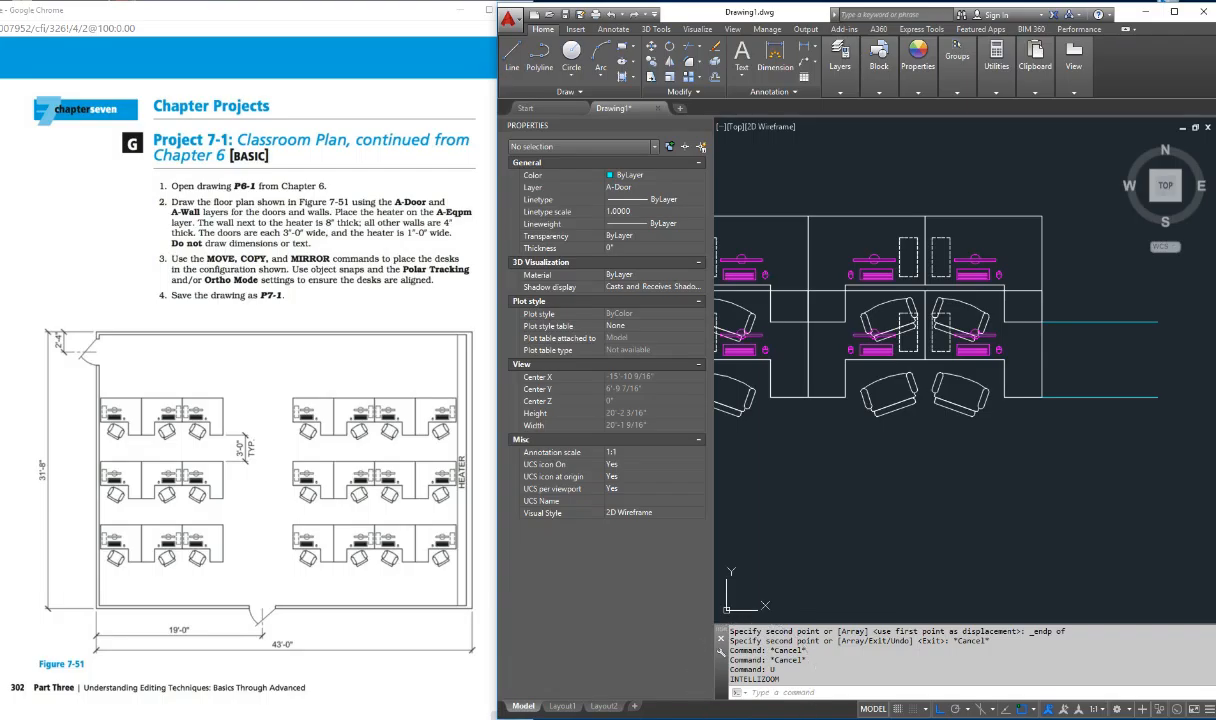
type("u")
key("Return")
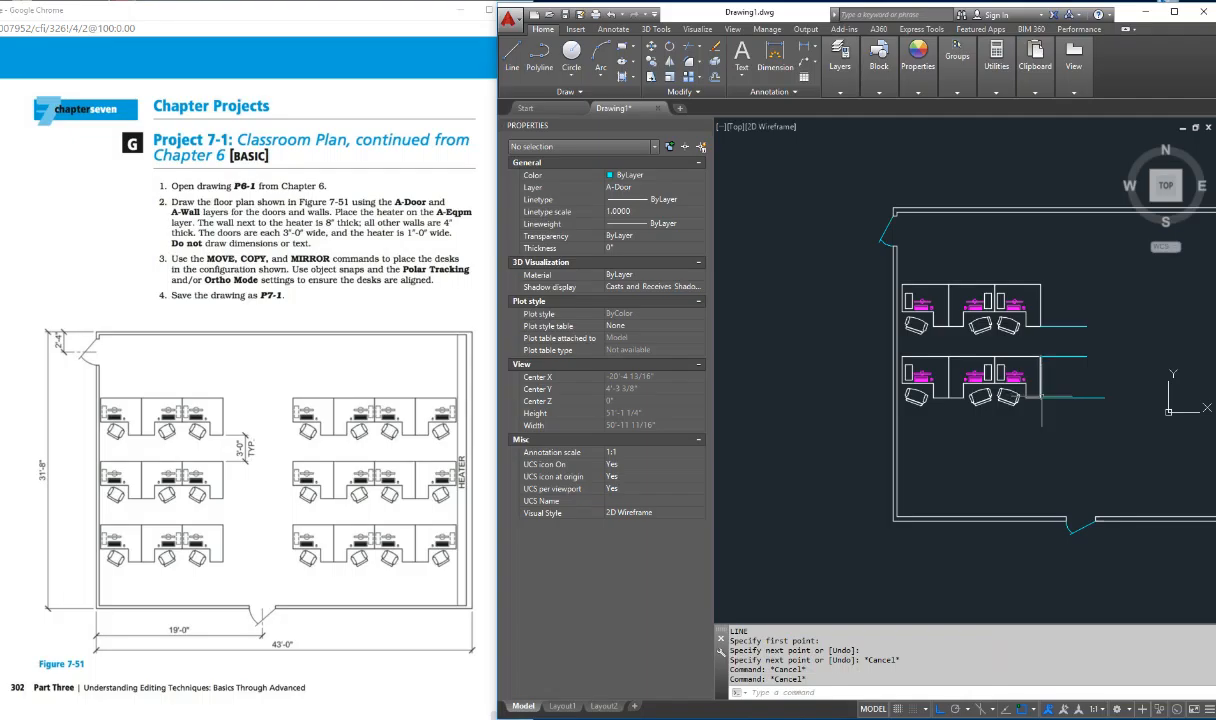
Step: Offset the helper line at the second desk row's lower-right corner 3'-0" downward
type("o")
key("Return")
key("Return")
left_click(1045, 397)
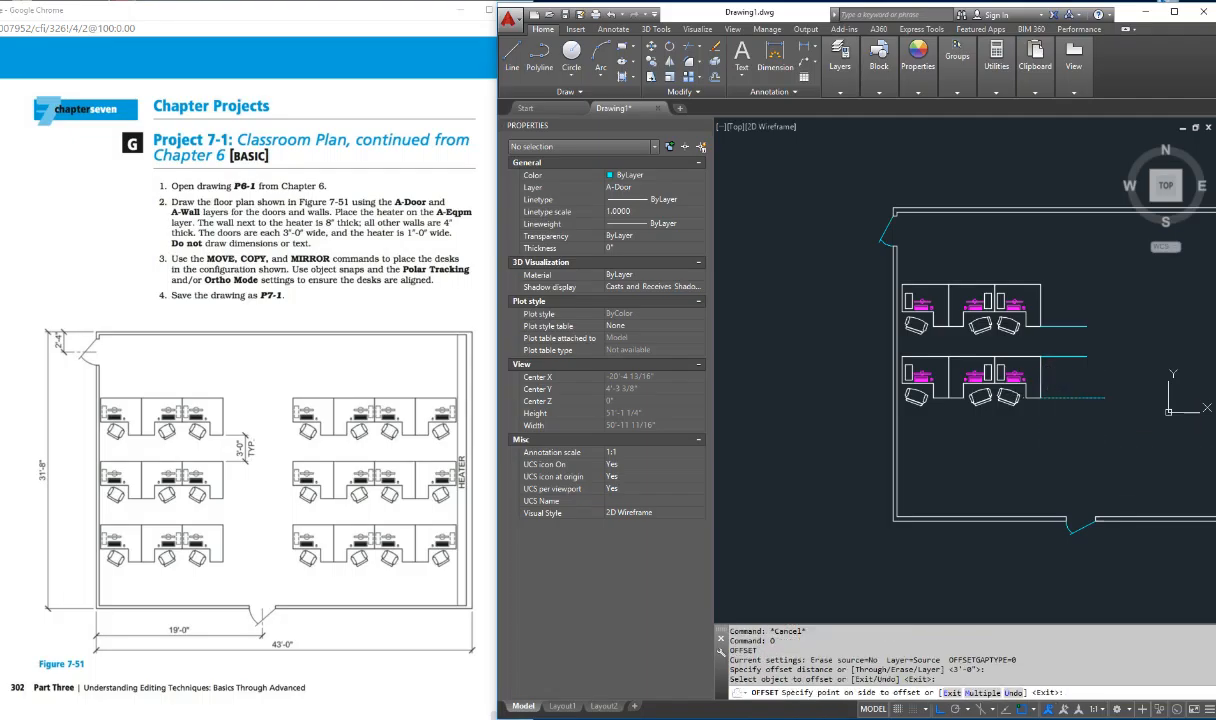
left_click(1017, 415)
key("Escape")
key("Escape")
key("Escape")
Step: Copy the second desk row from its upper-right corner to the left endpoint of the lowest helper line
type("c")
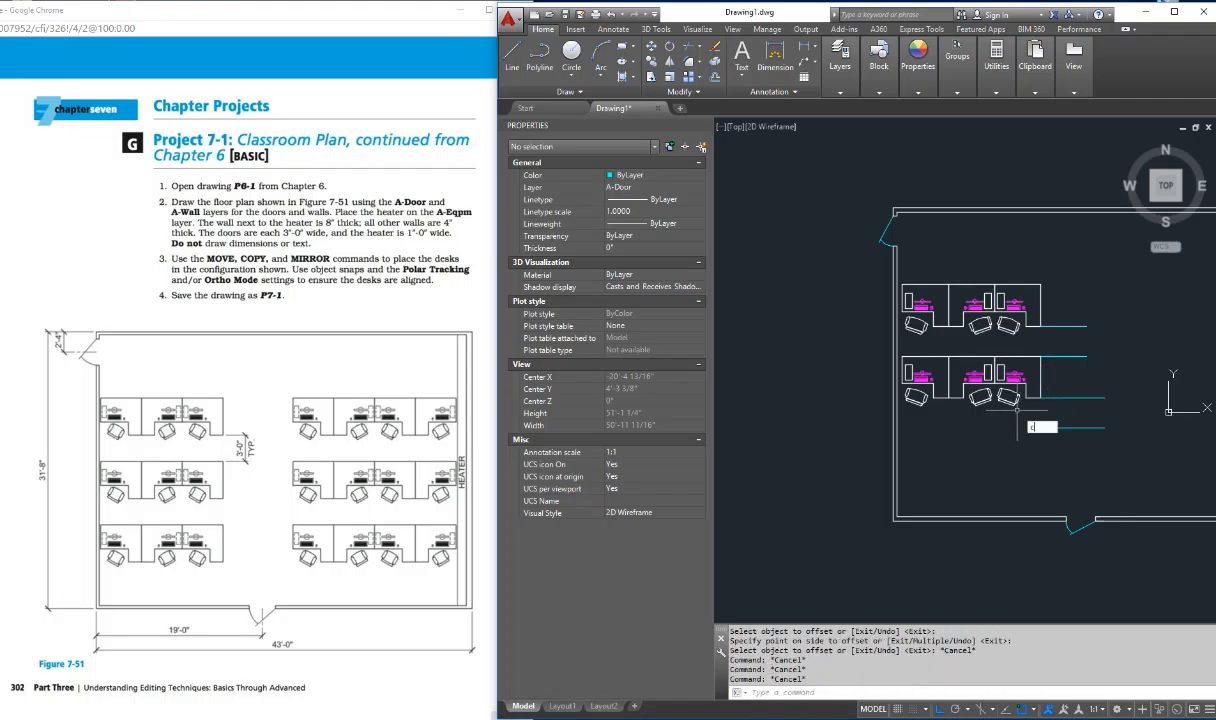
type("p")
key("Return")
left_click(878, 348)
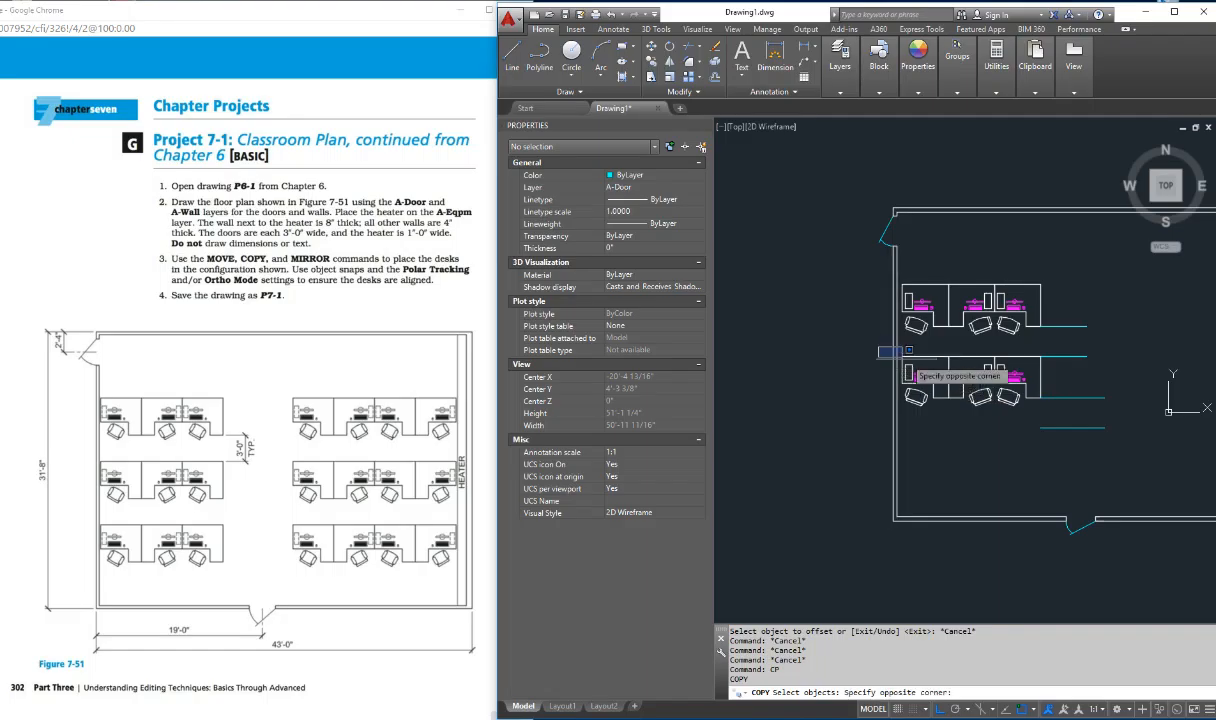
left_click(1046, 422)
key("Return")
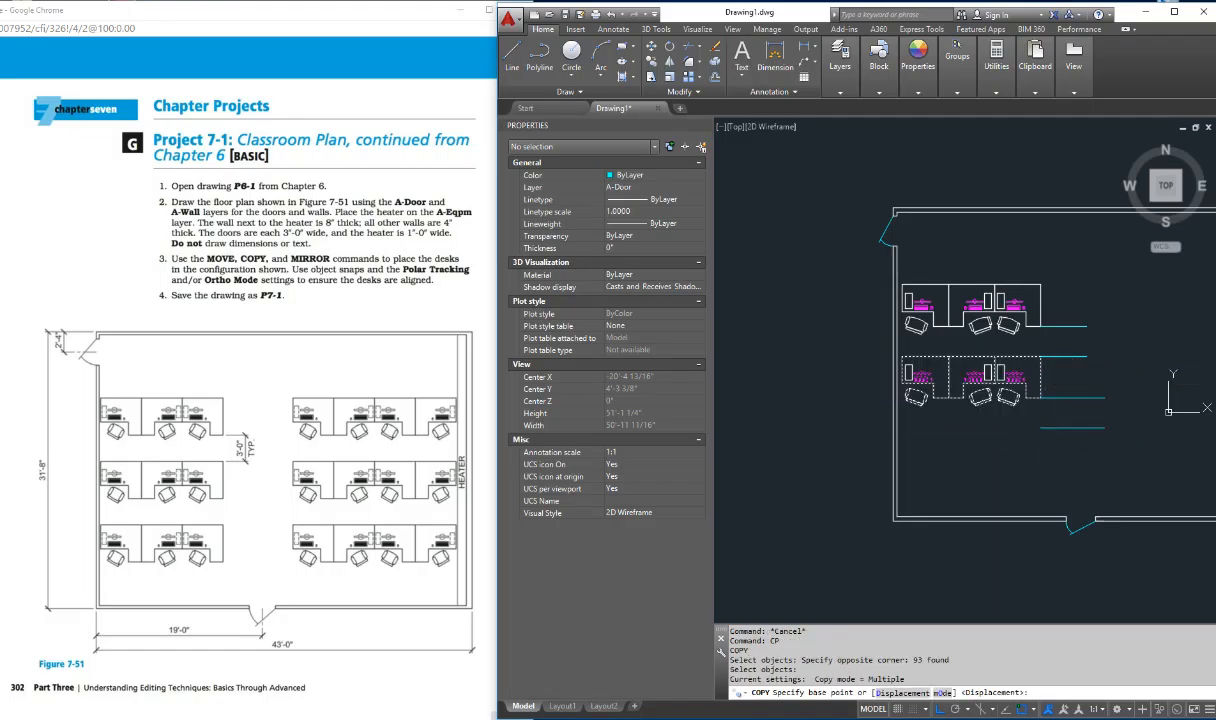
left_click(1041, 356)
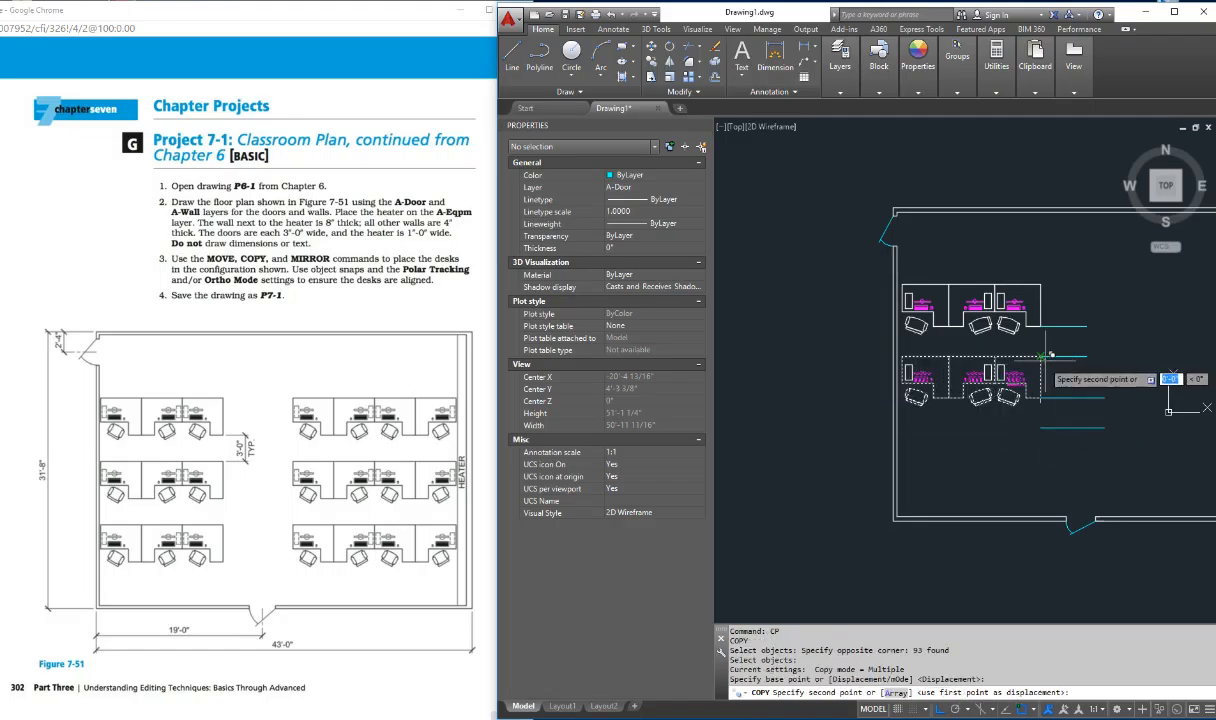
right_click(1050, 421, "shift")
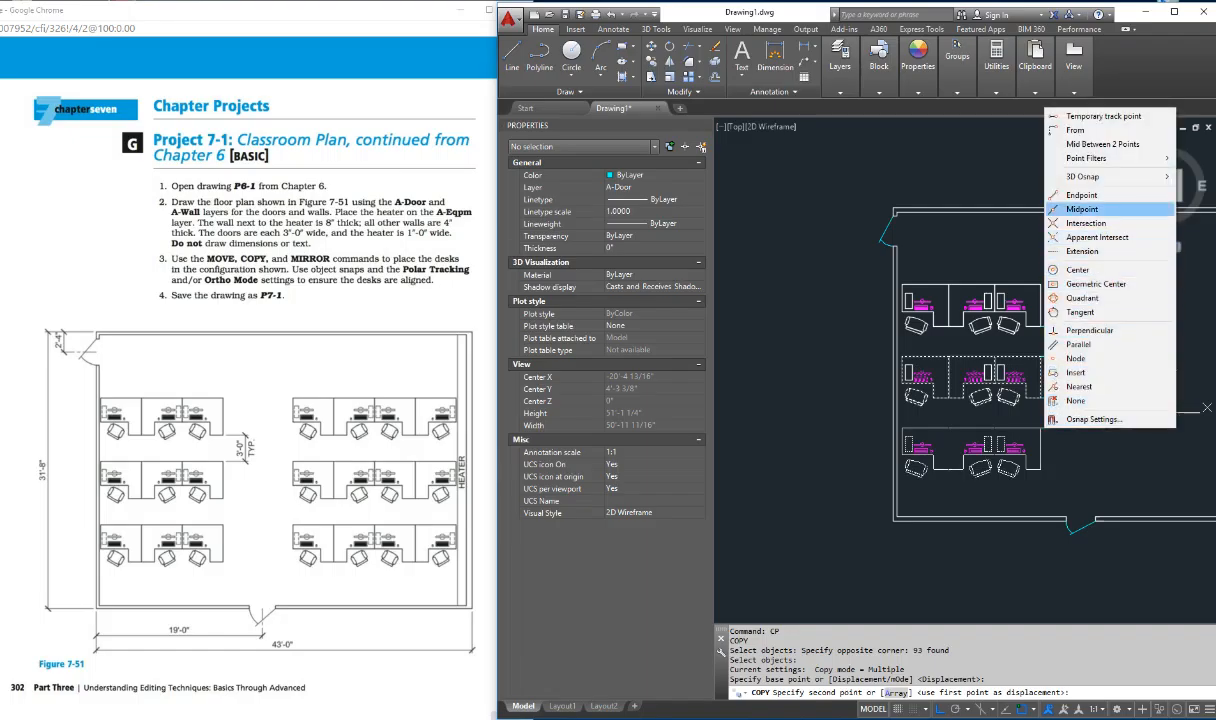
left_click(1082, 196)
left_click(1049, 426)
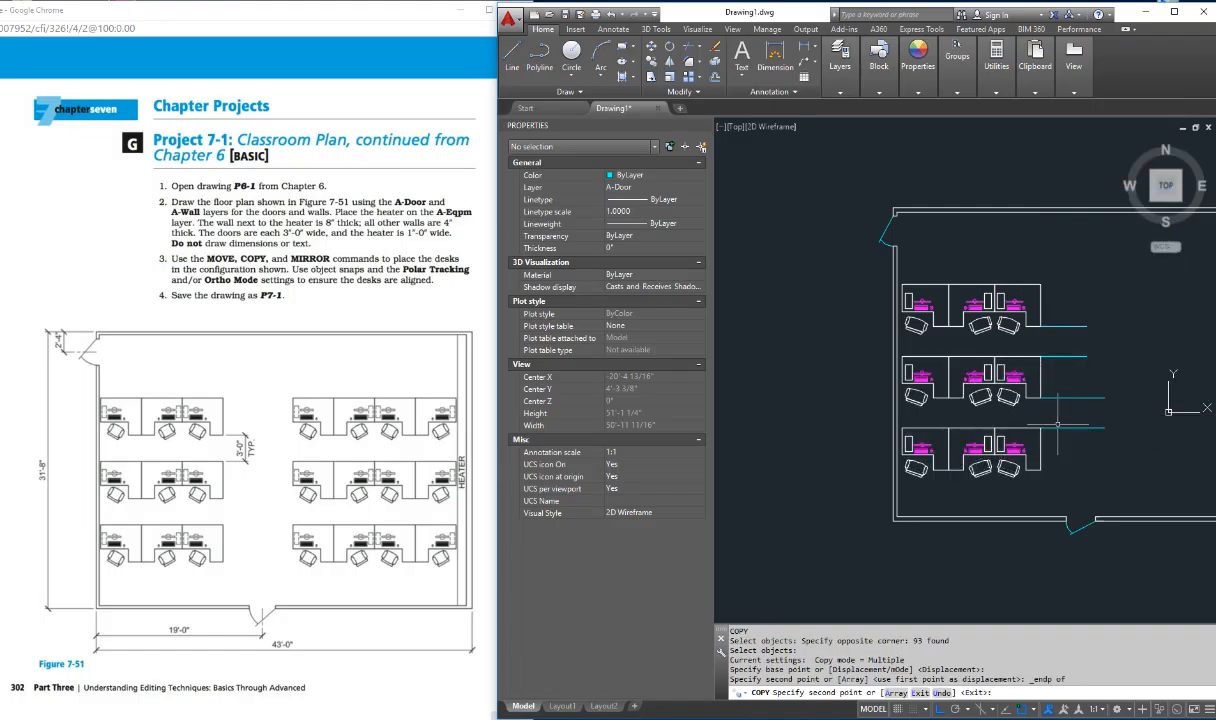
Step: End the copy and erase the horizontal helper lines beside the three desk rows
key("Escape")
key("Escape")
key("Escape")
scroll(1100, 365, "down", 2)
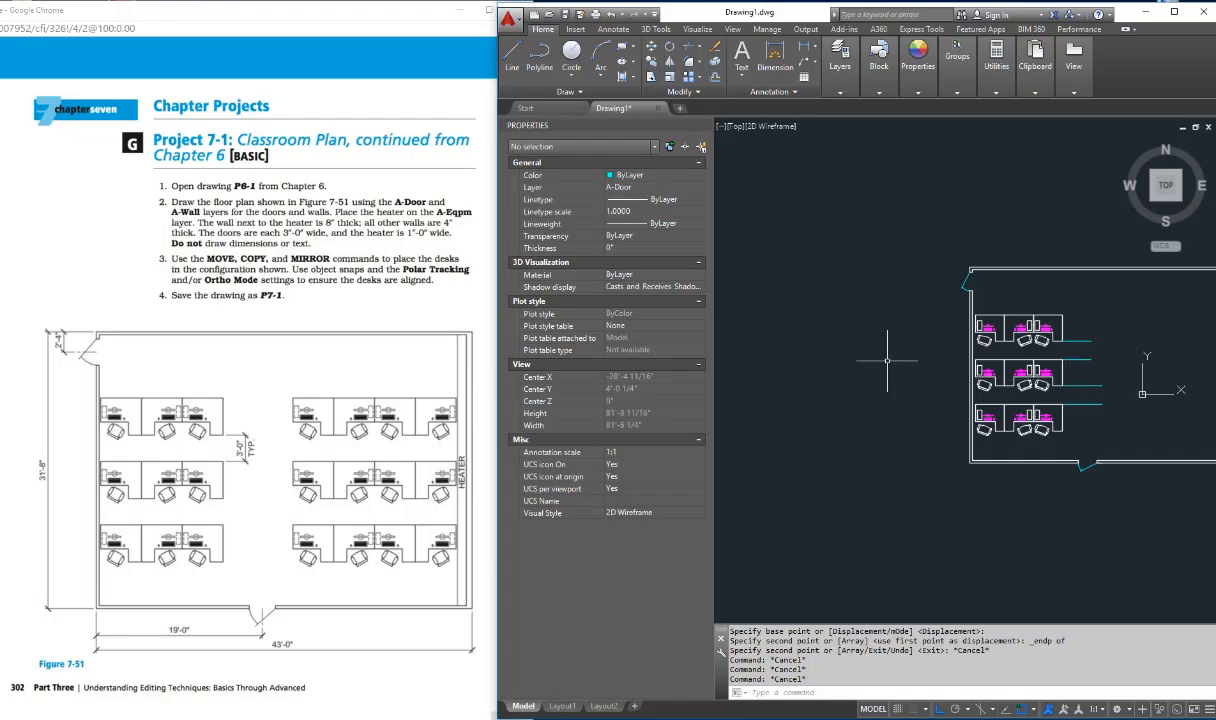
left_click(1105, 337)
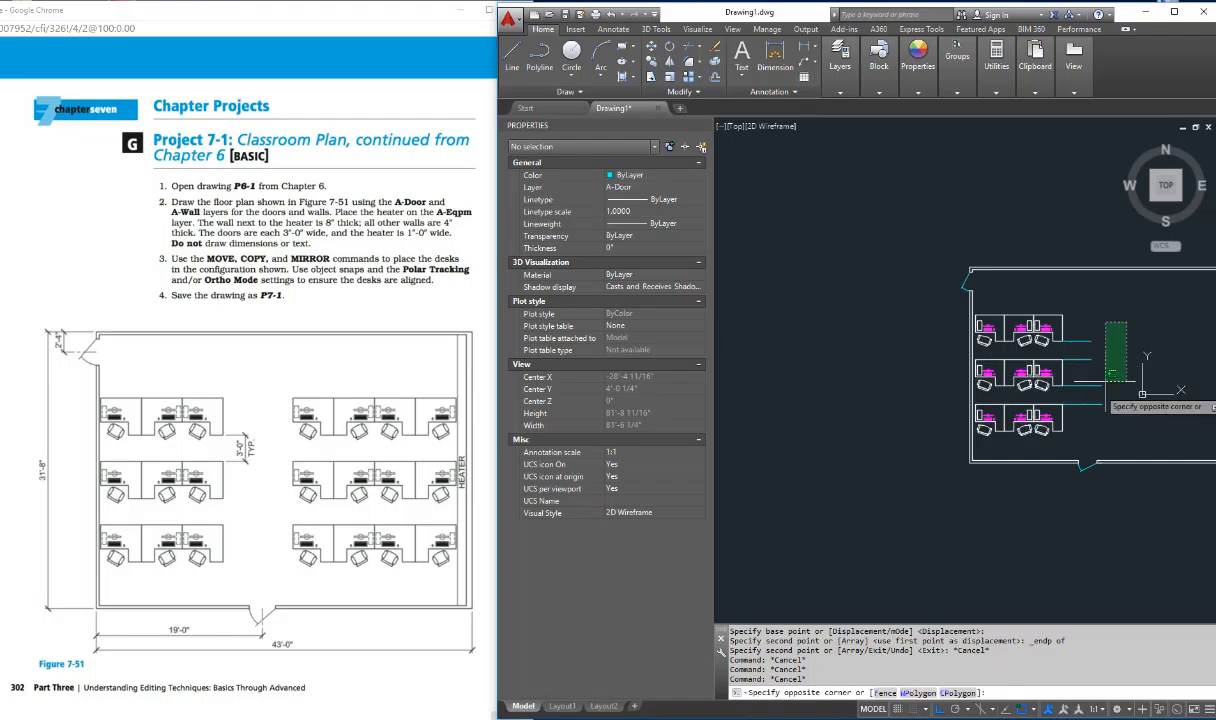
left_click(1075, 425)
key("Delete")
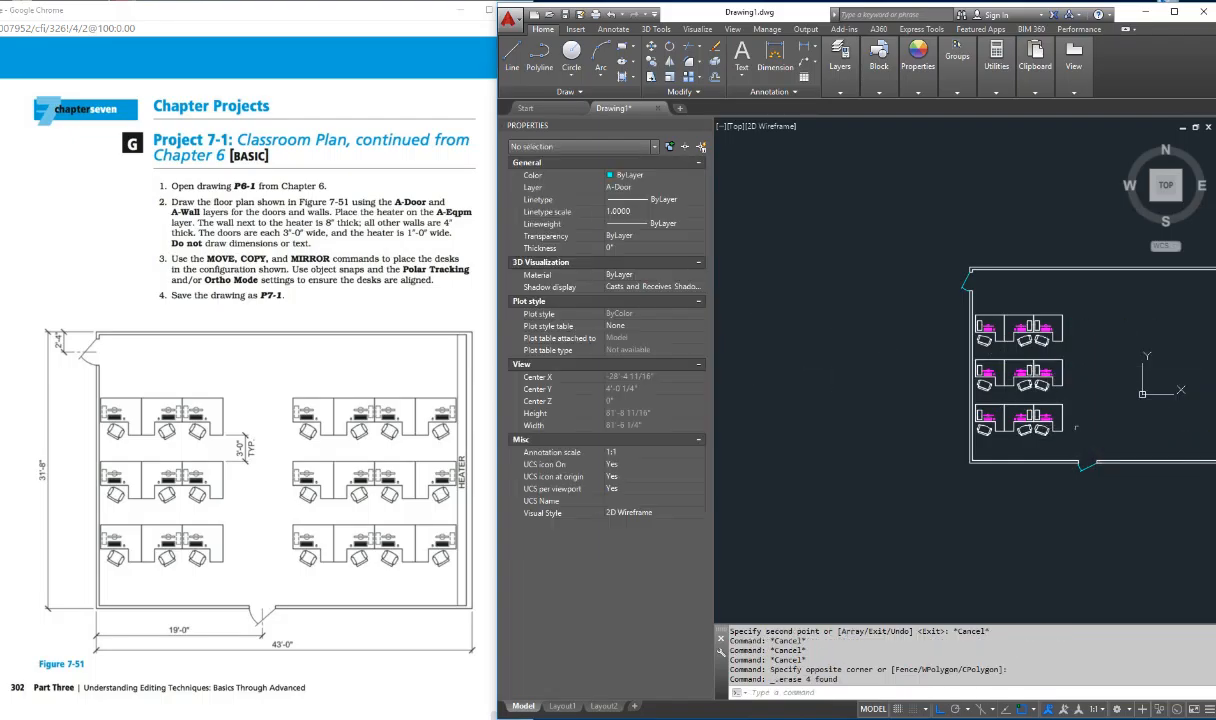
key("Escape")
key("Escape")
key("Escape")
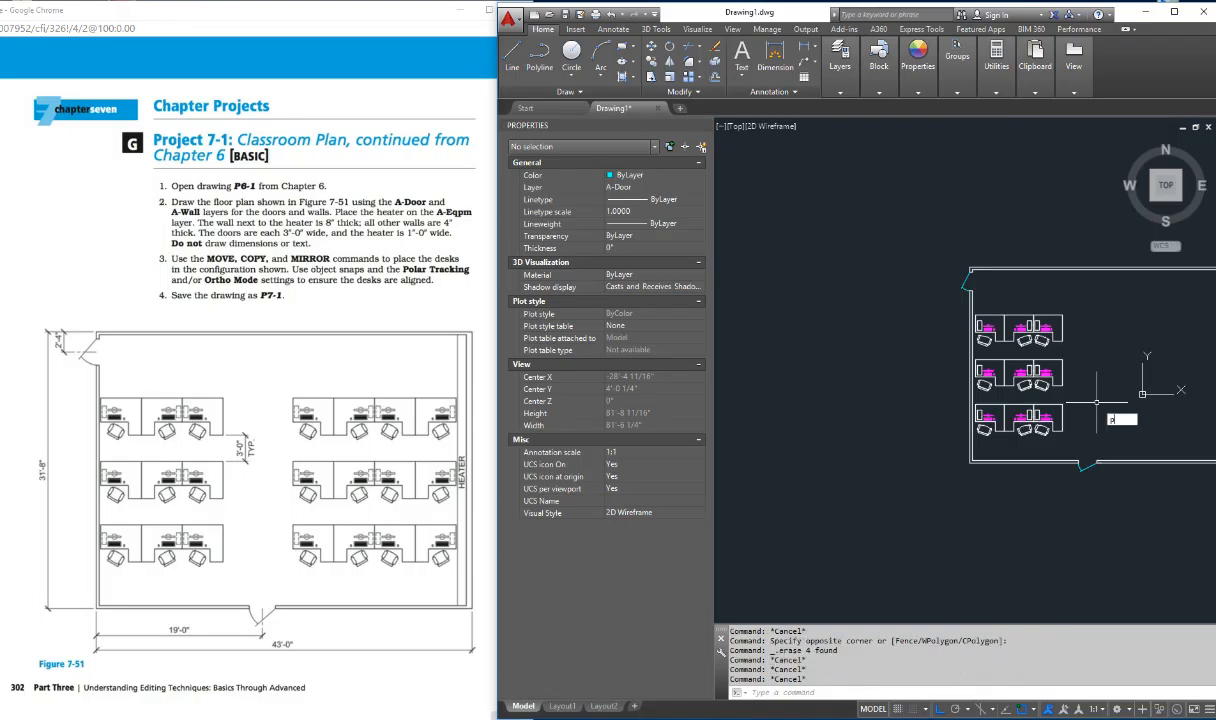
Step: Move the entire floor plan, including walls, doors and desks, horizontally so it sits to the right of the origin
type("p")
key("Return")
left_click_drag(1040, 378, 883, 391)
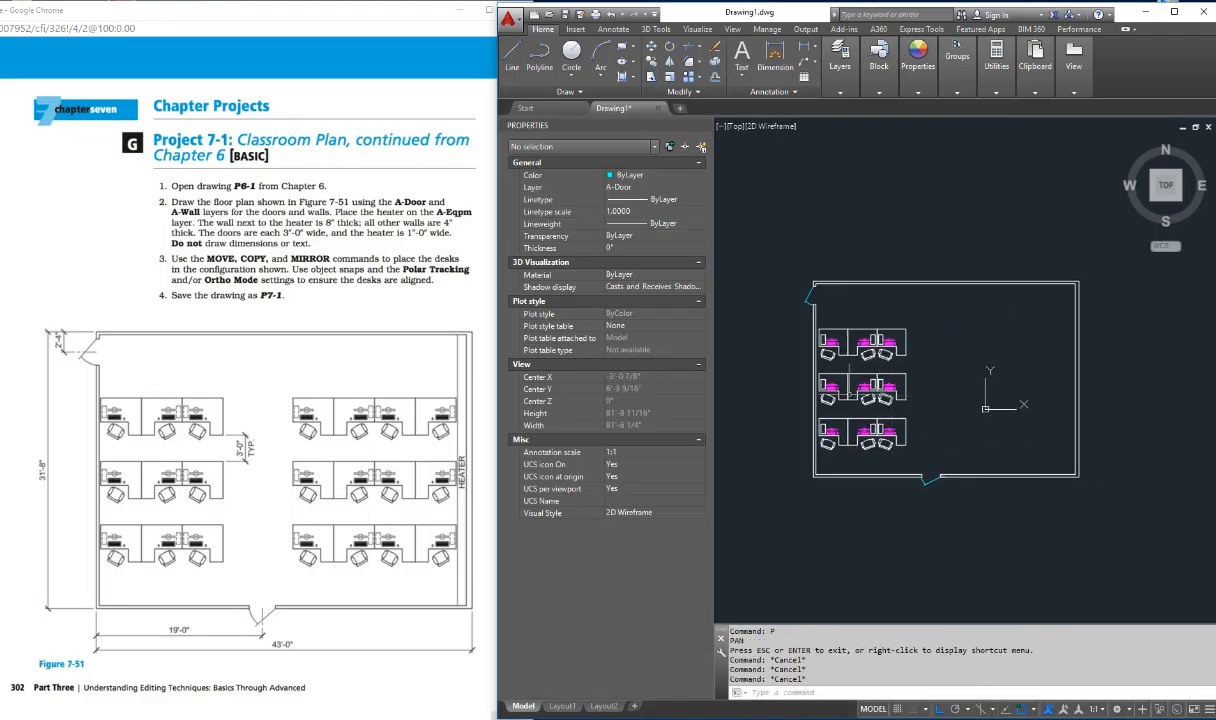
key("Return")
left_click(732, 226)
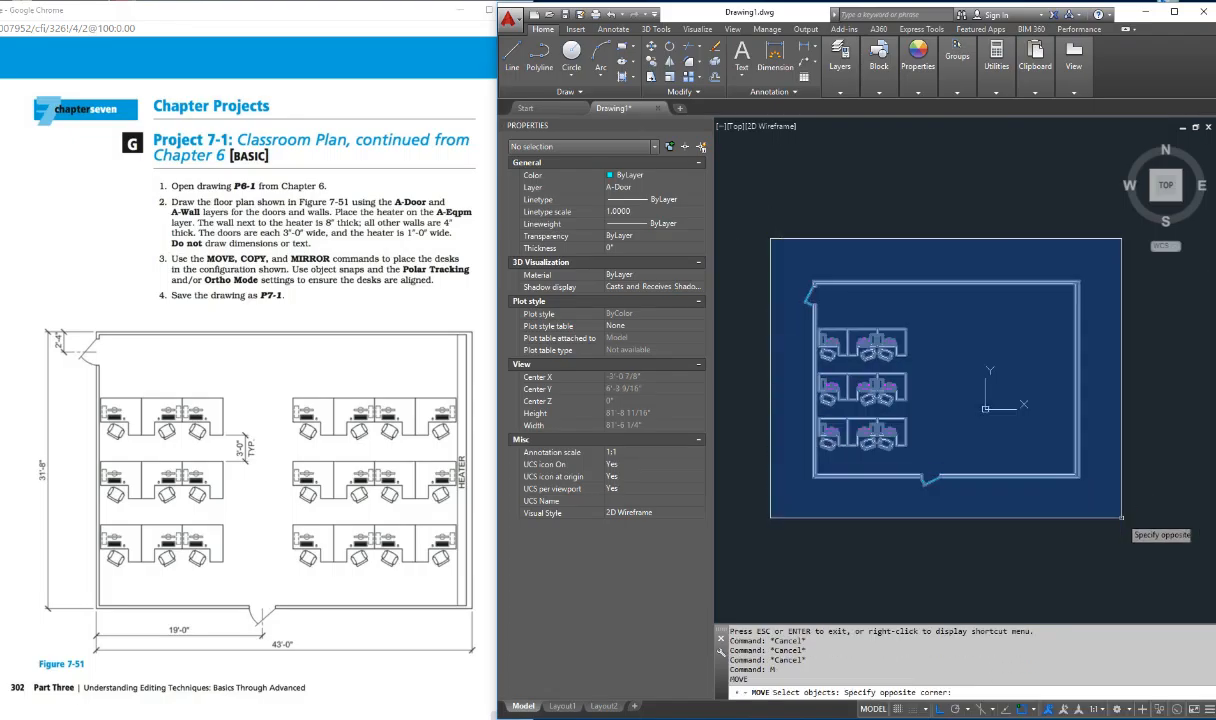
left_click(1069, 527)
key("Return")
left_click(807, 372)
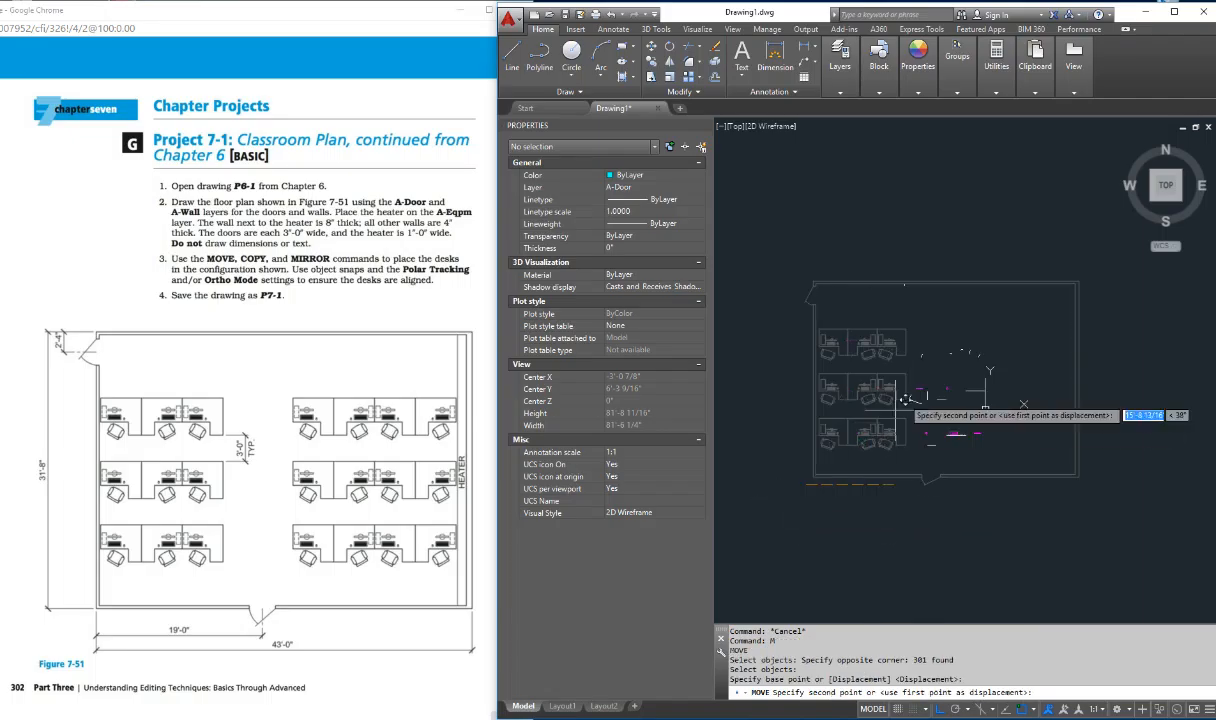
left_click(1030, 372)
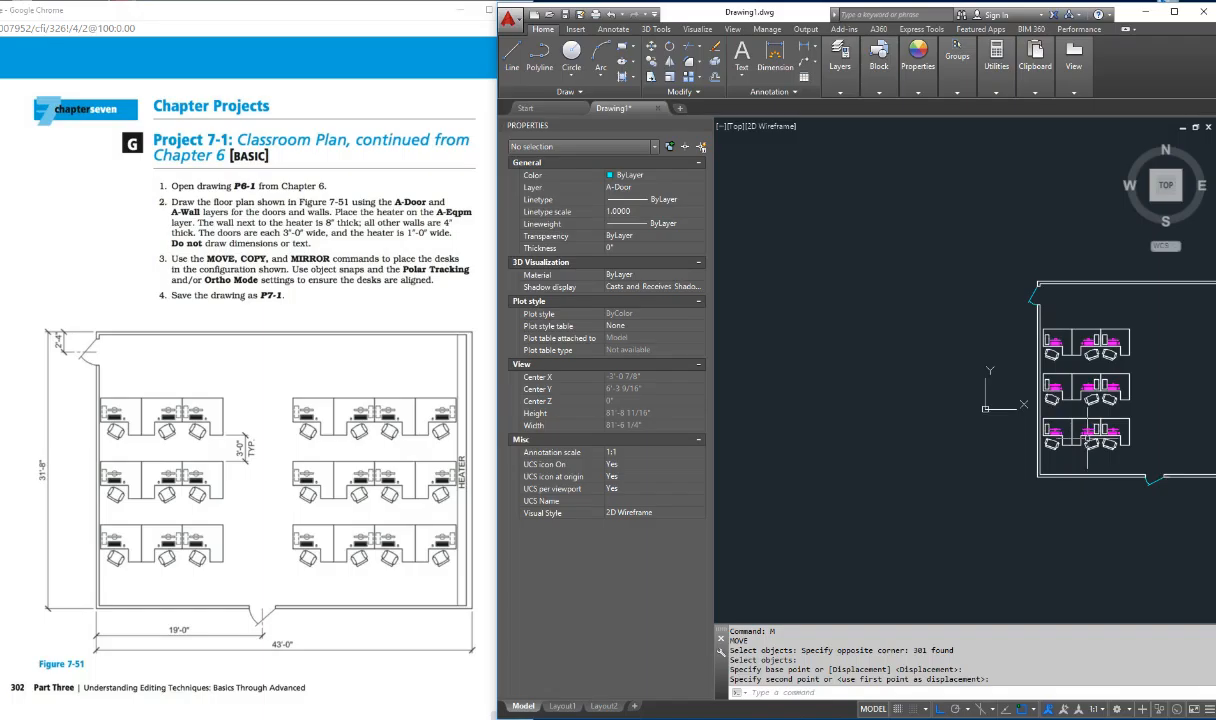
Step: Offset the inner line of the room's right-hand wall 12 inches into the room as the heater's edge
type("p")
key("Return")
mouse_move(1138, 414)
left_mouse_down()
mouse_move(873, 403)
mouse_move(848, 449)
mouse_move(898, 468)
left_mouse_up()
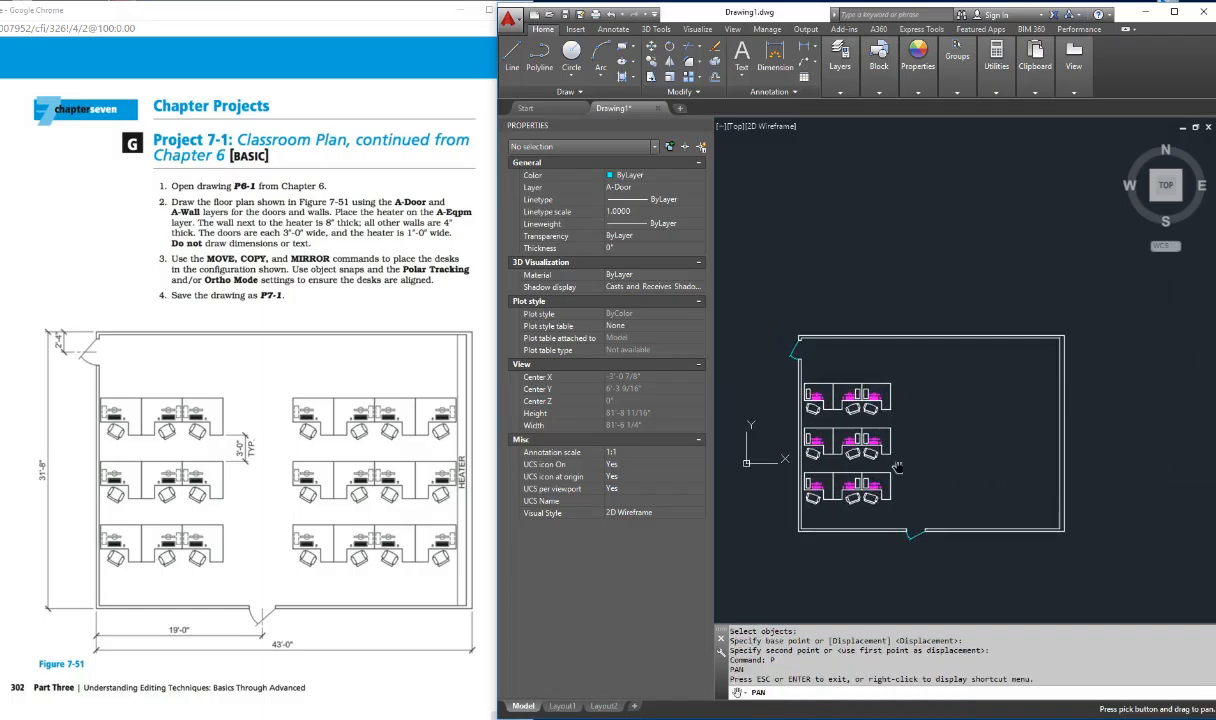
scroll(950, 426, "up", 2)
mouse_move(955, 426)
left_mouse_down()
mouse_move(950, 413)
mouse_move(1013, 362)
left_mouse_up()
key("Escape")
key("Escape")
key("Escape")
key("Escape")
key("Escape")
key("Escape")
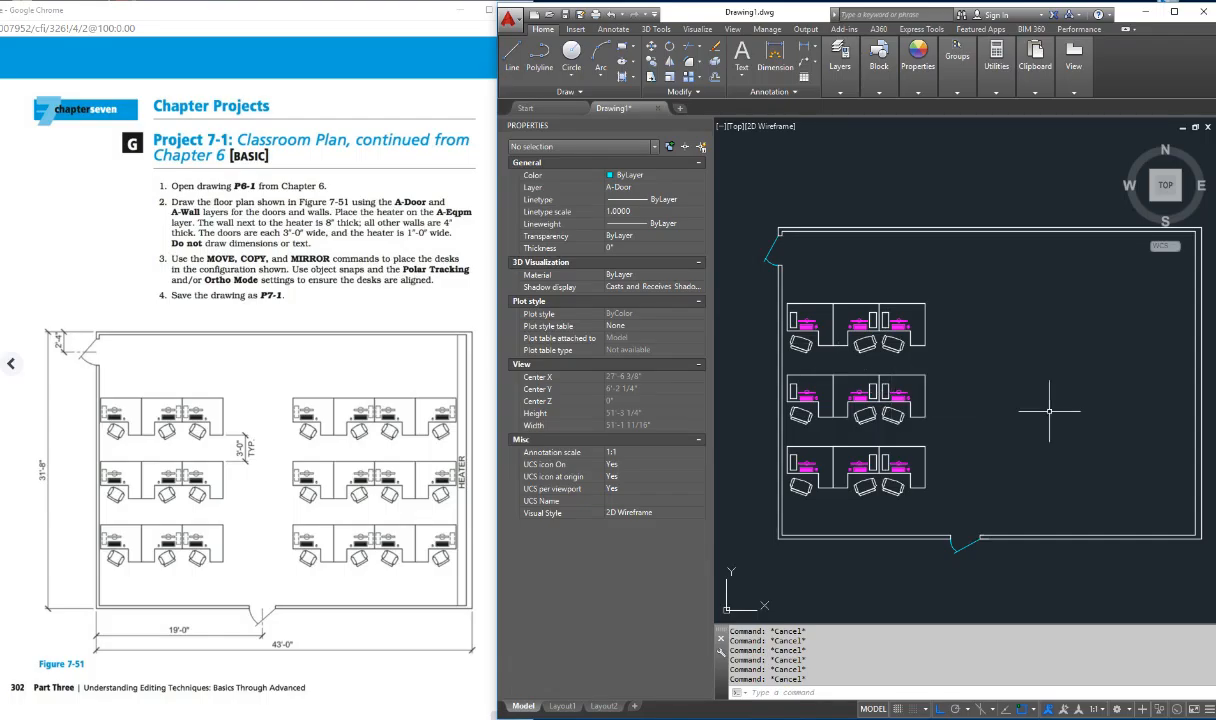
type("O")
key("Return")
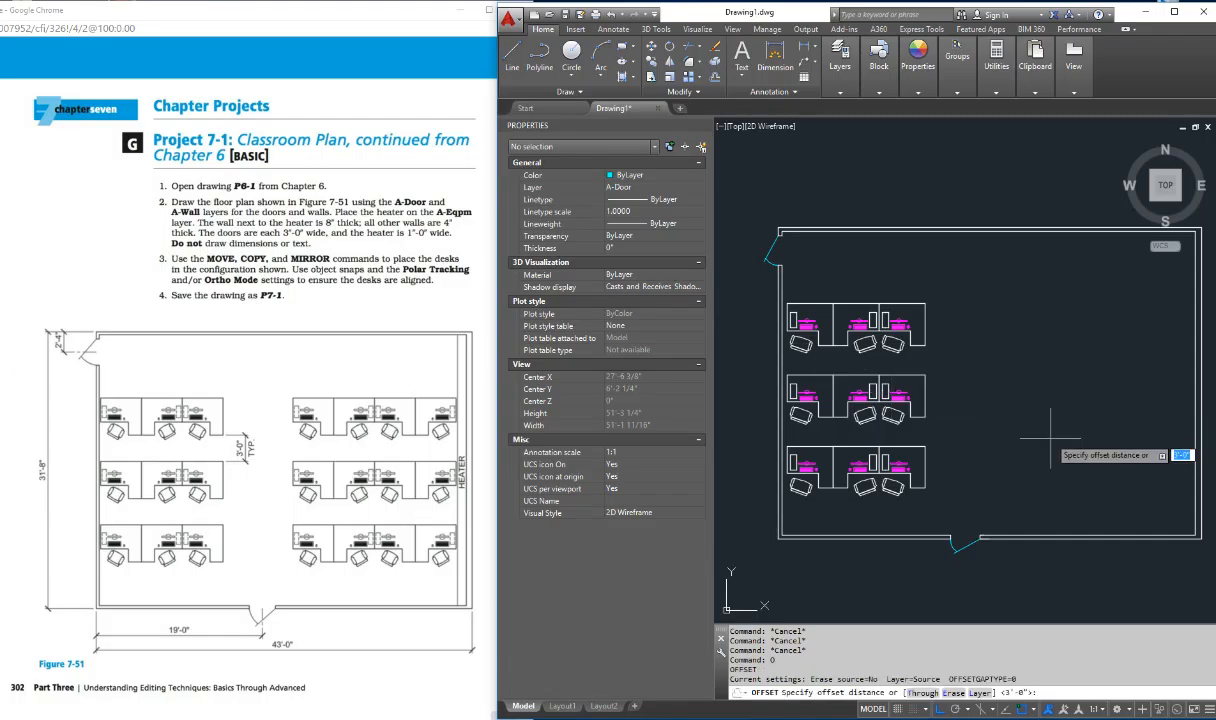
key("Return")
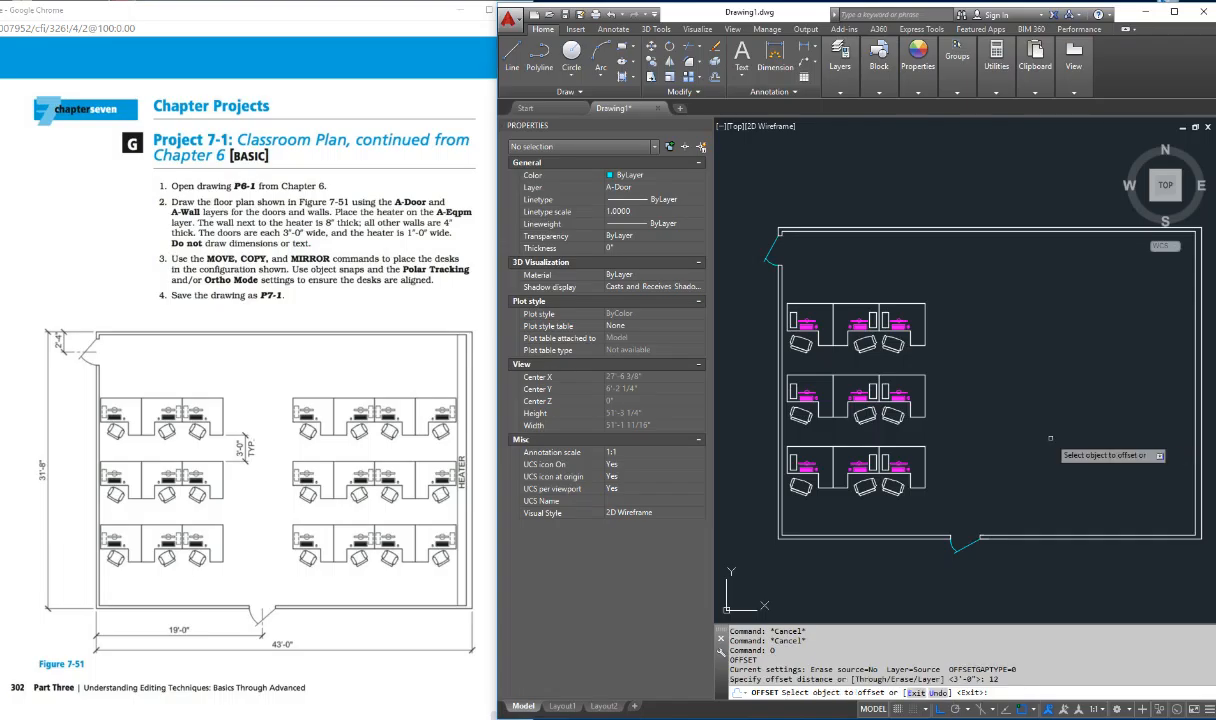
left_click(1192, 445)
left_click(1186, 435)
key("Escape")
key("Escape")
key("Escape")
Step: Change the new heater line's layer to A-Eqpm and deselect it
left_click(1185, 428)
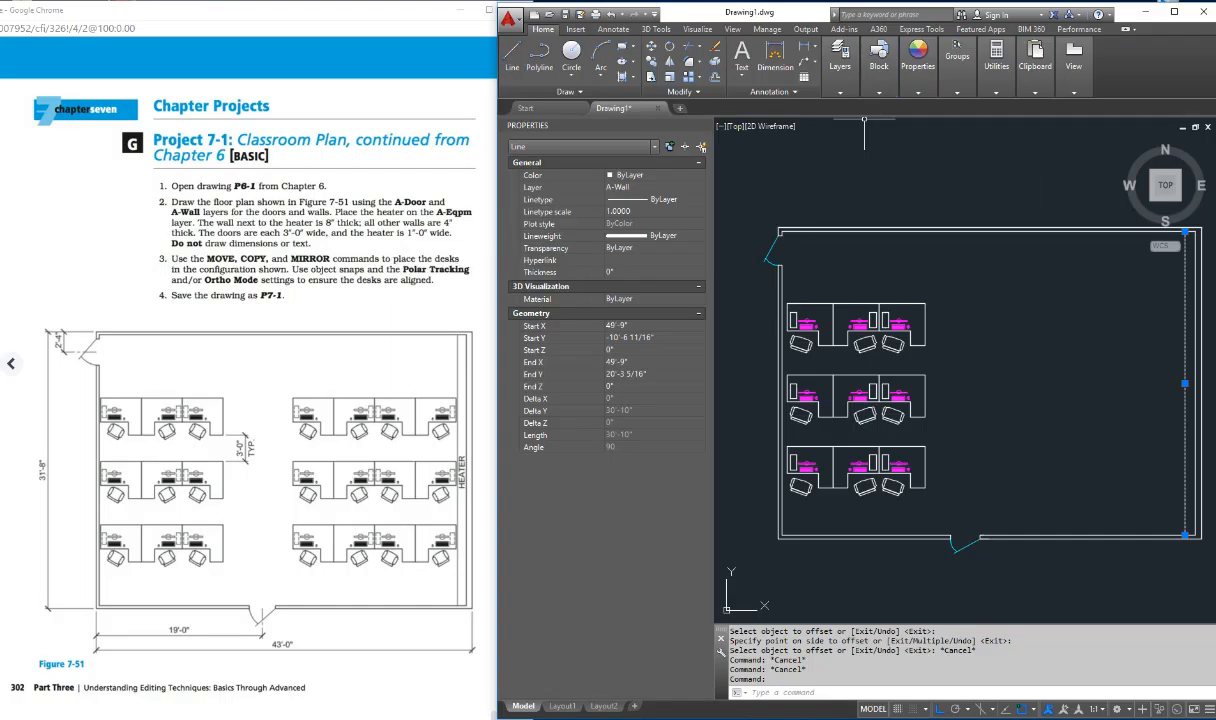
left_click(655, 187)
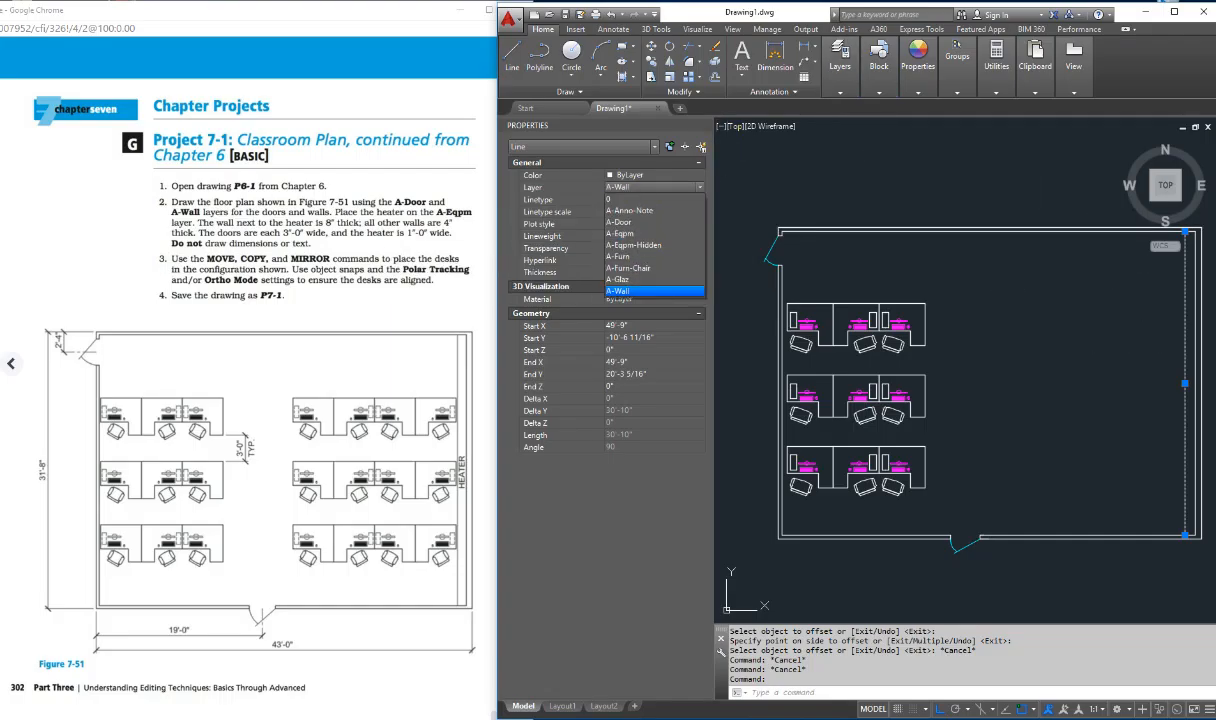
left_click(621, 234)
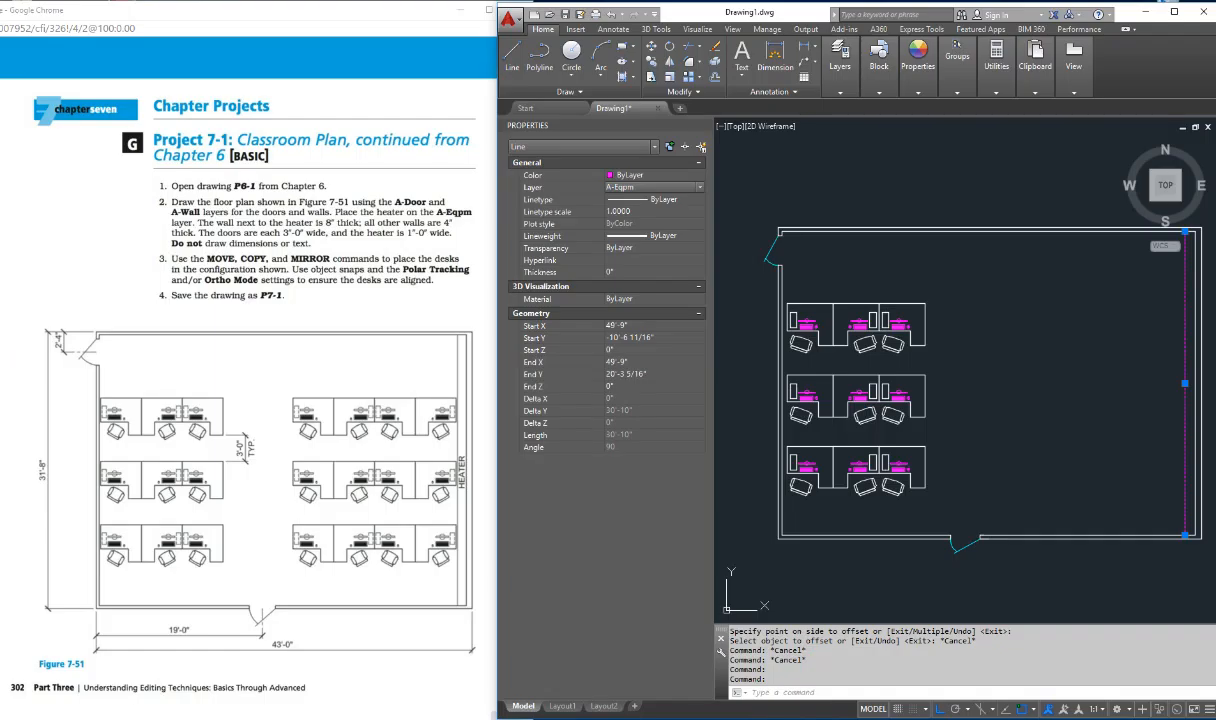
left_click(943, 435)
key("Escape")
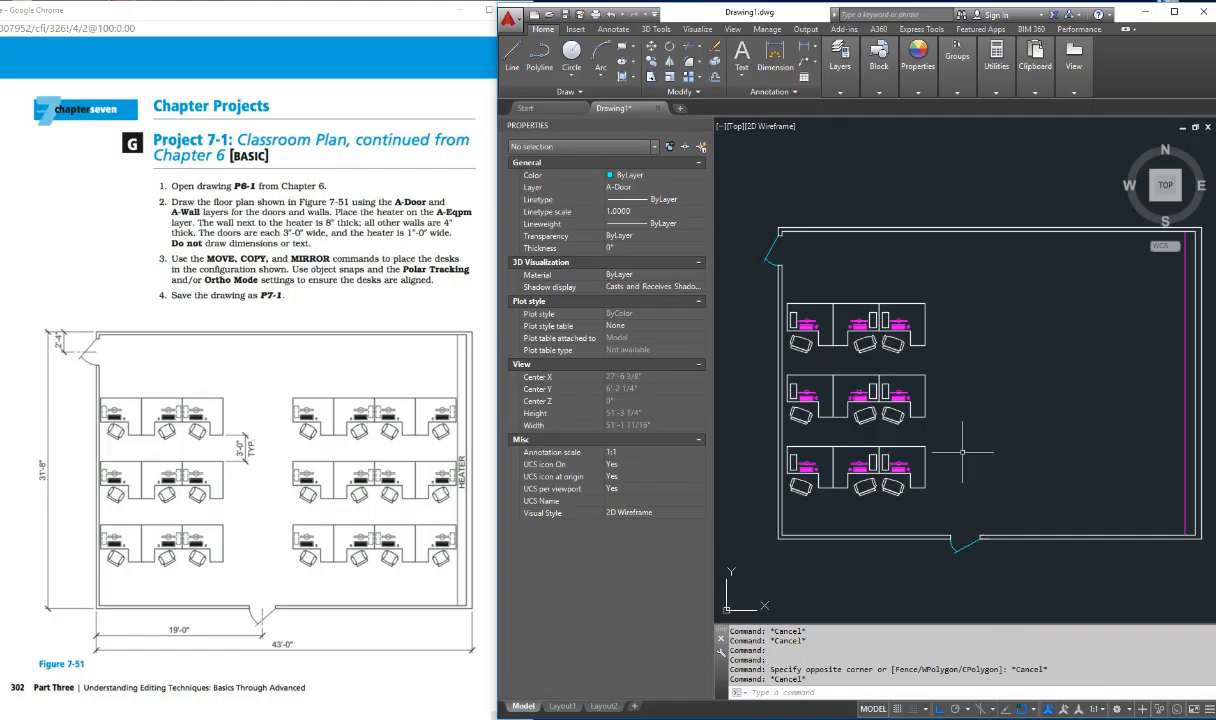
Step: Mirror all three desk rows across a vertical line near the middle of the room, keeping the source objects
type("mi")
key("Return")
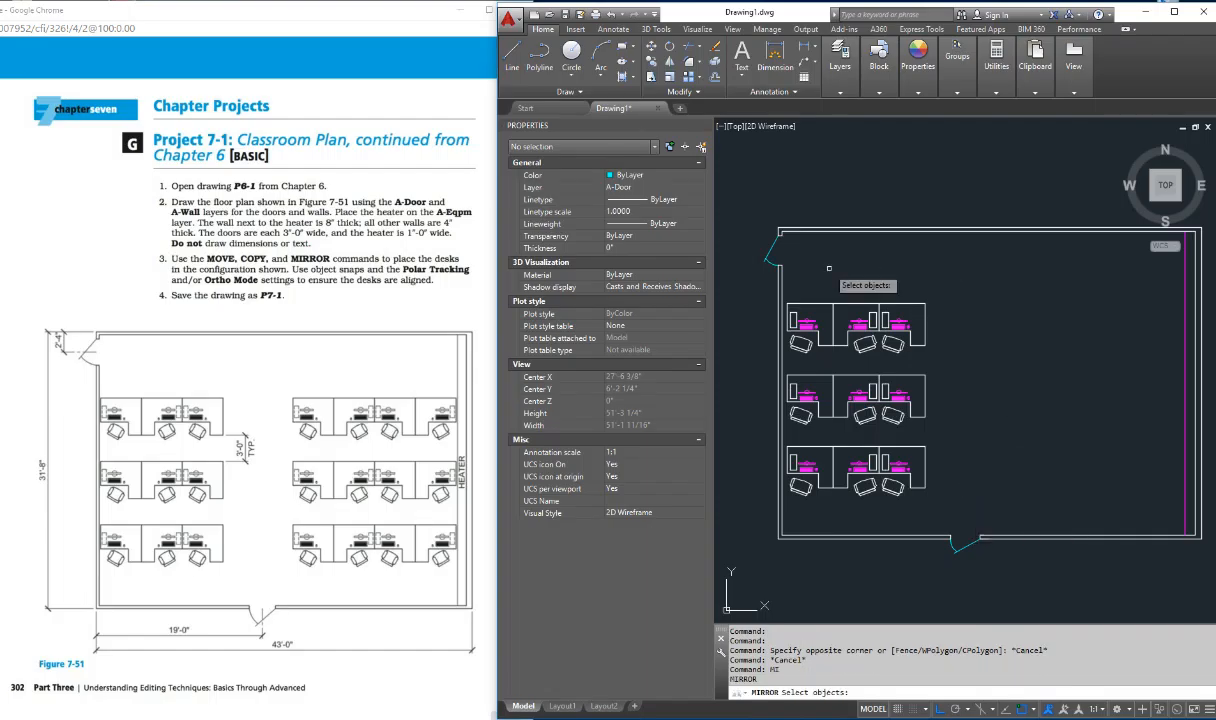
left_click(757, 283)
left_click(945, 514)
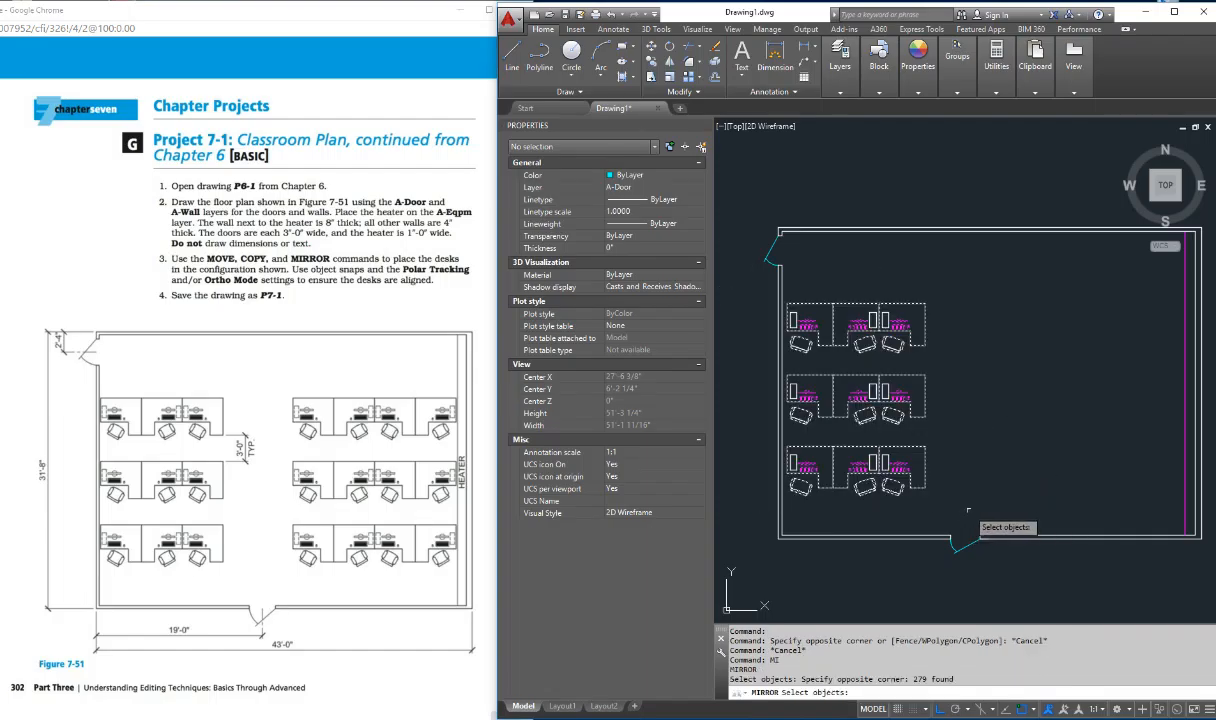
key("Return")
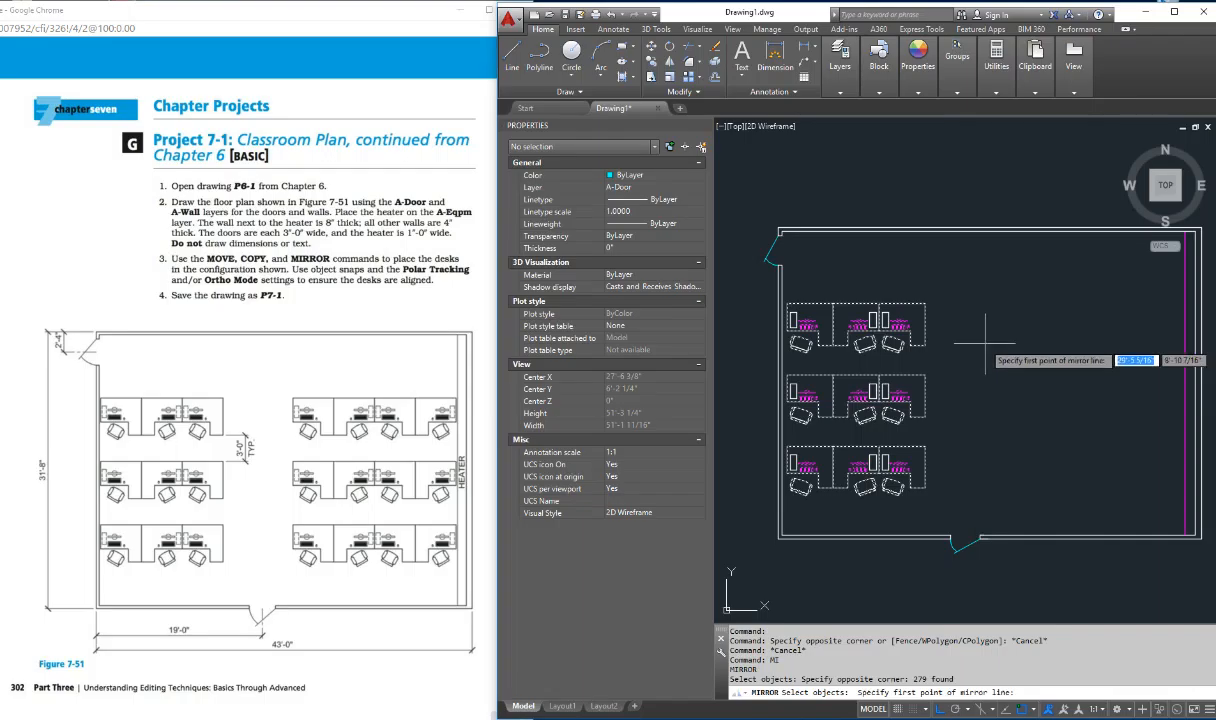
left_click(971, 399)
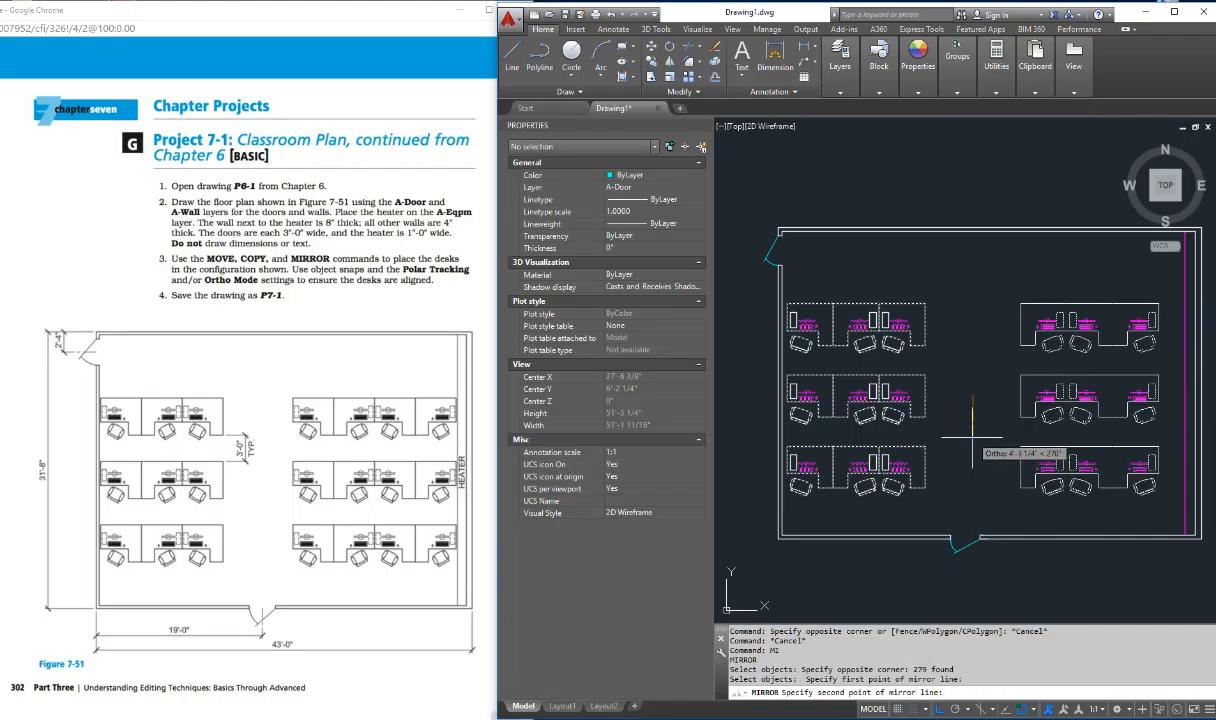
key("F8")
key("F8")
left_click(1076, 605)
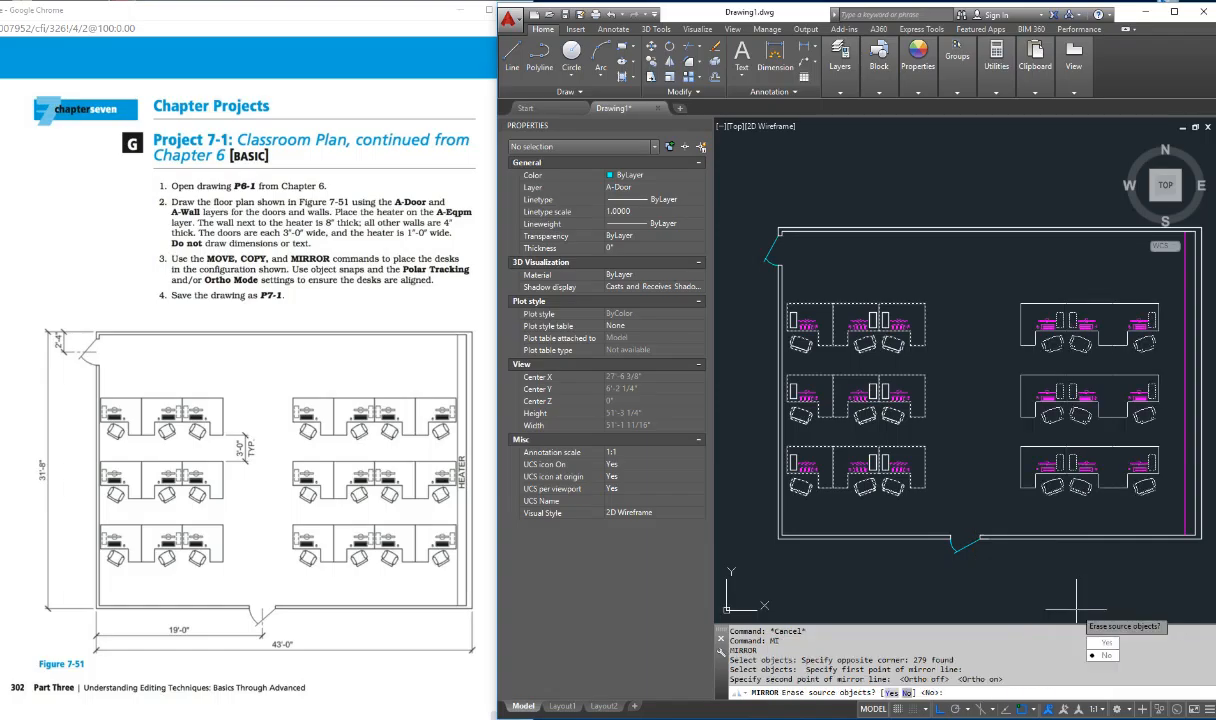
type("N")
key("Return")
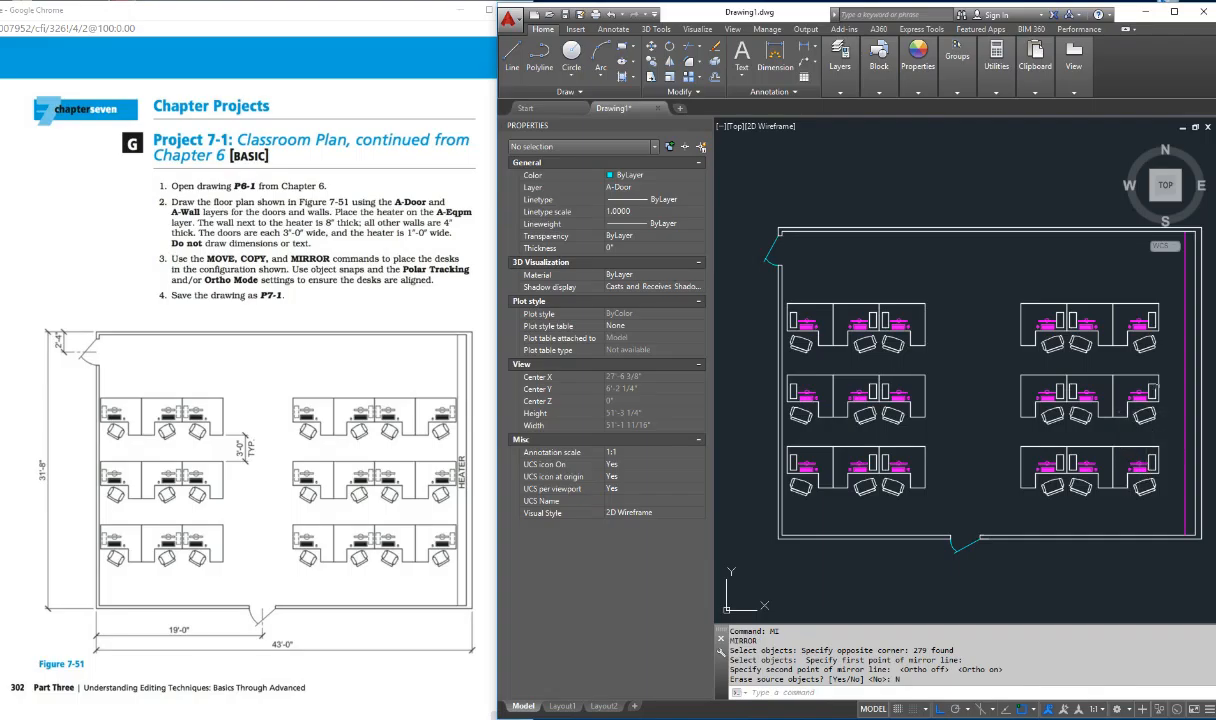
key("Escape")
key("Escape")
key("Escape")
key("Escape")
key("Escape")
key("Escape")
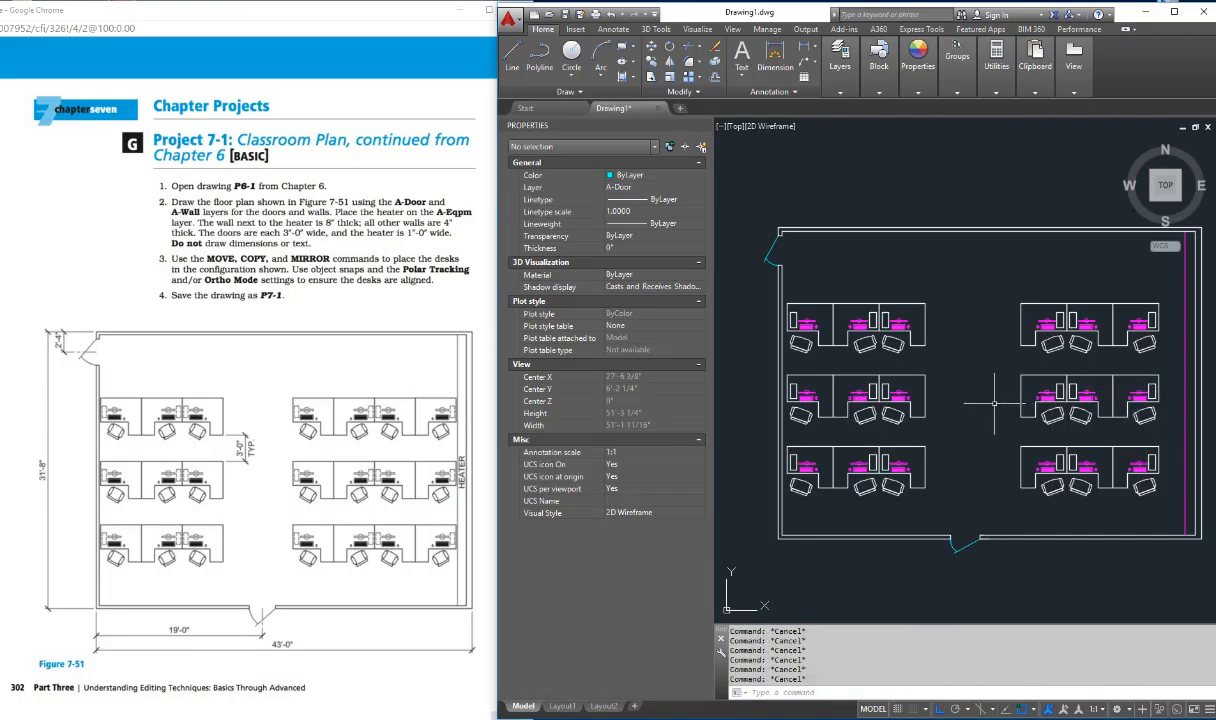
Step: Move the mirrored block of desk rows horizontally to the right, closer to the heater line
type("m")
key("Return")
left_click(1010, 283)
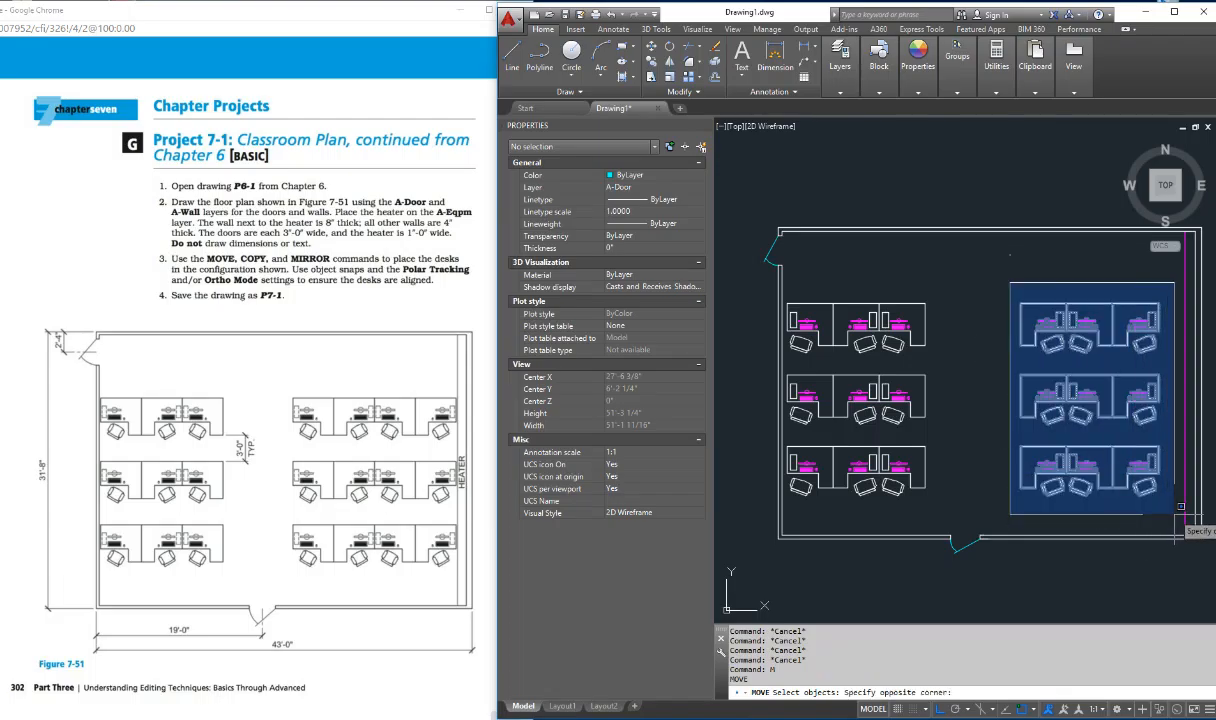
left_click(1170, 512)
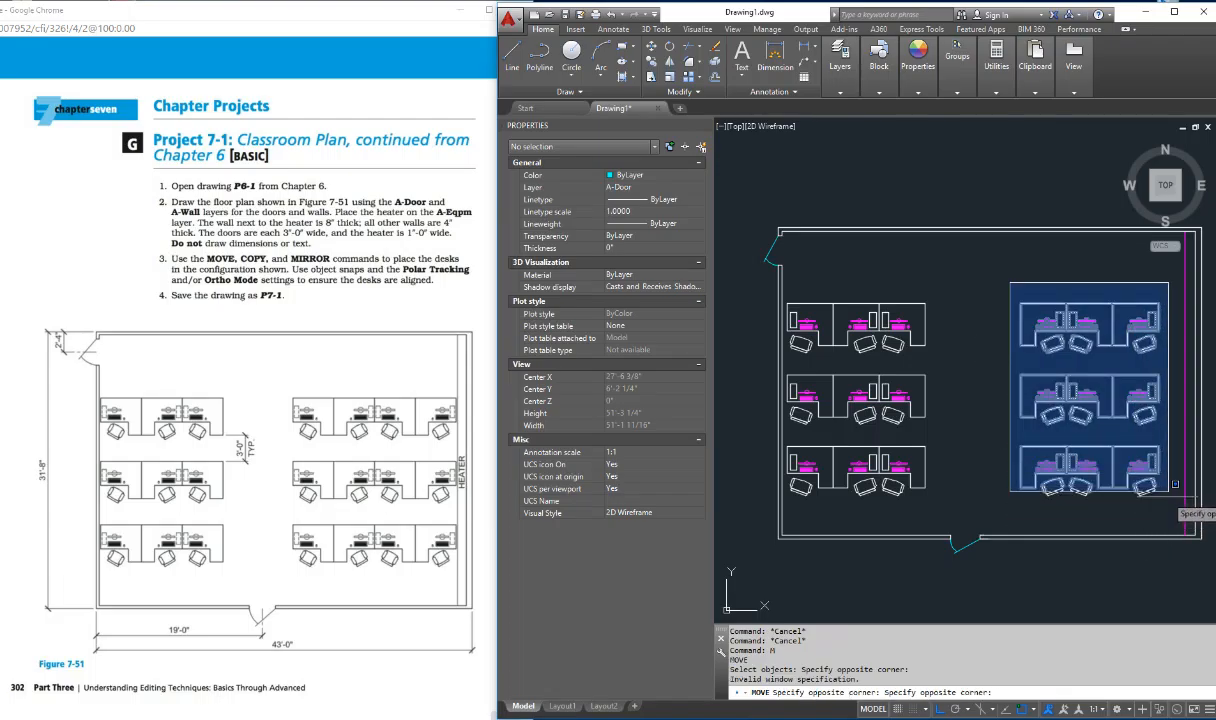
left_click(1152, 505)
key("Return")
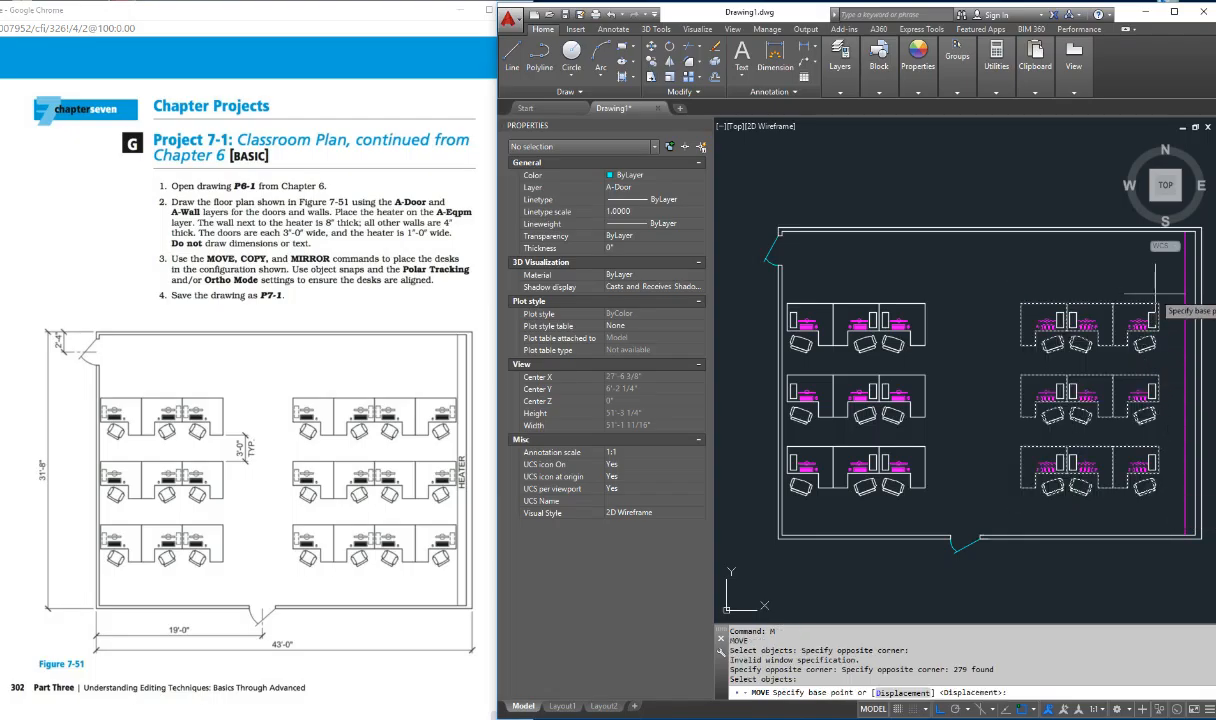
scroll(1160, 305, "up", 6)
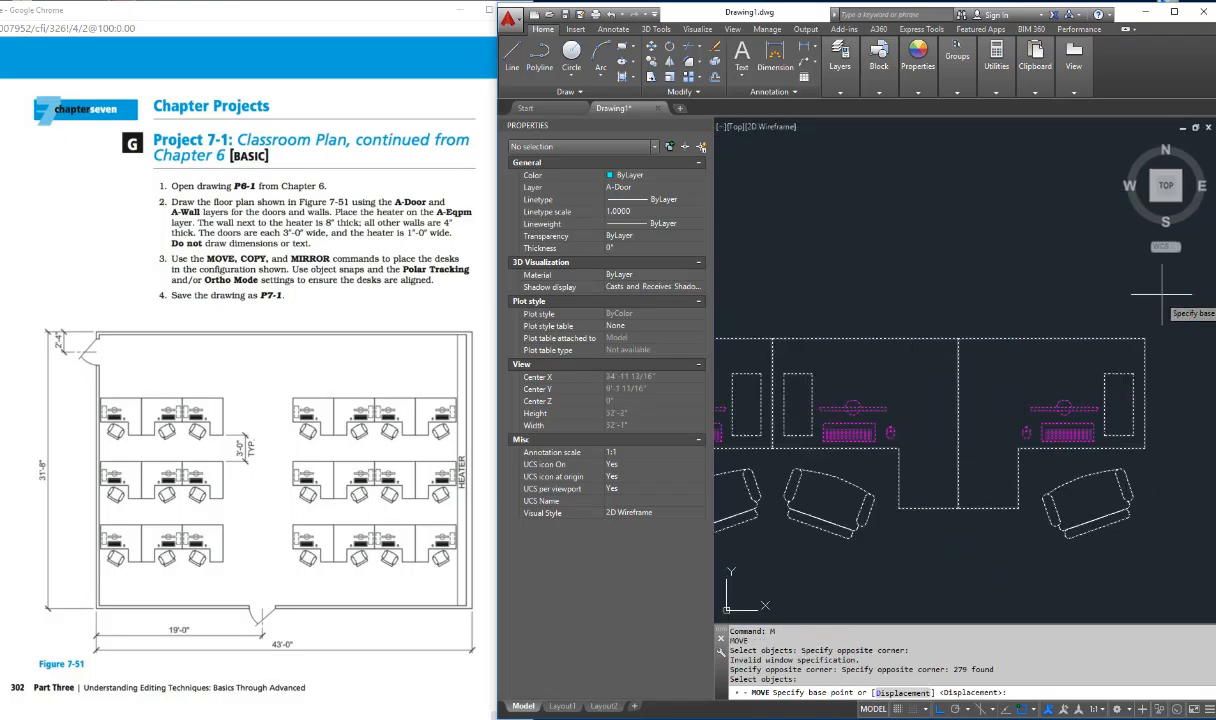
left_click(1160, 309)
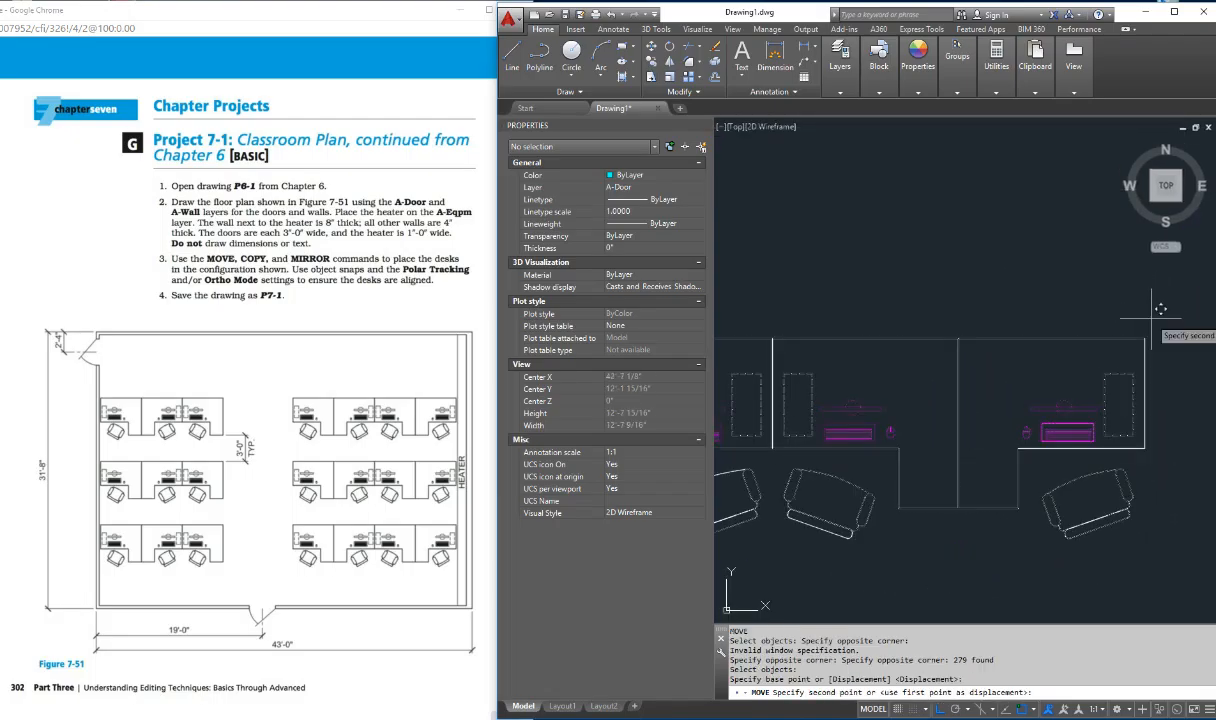
left_click(1201, 322)
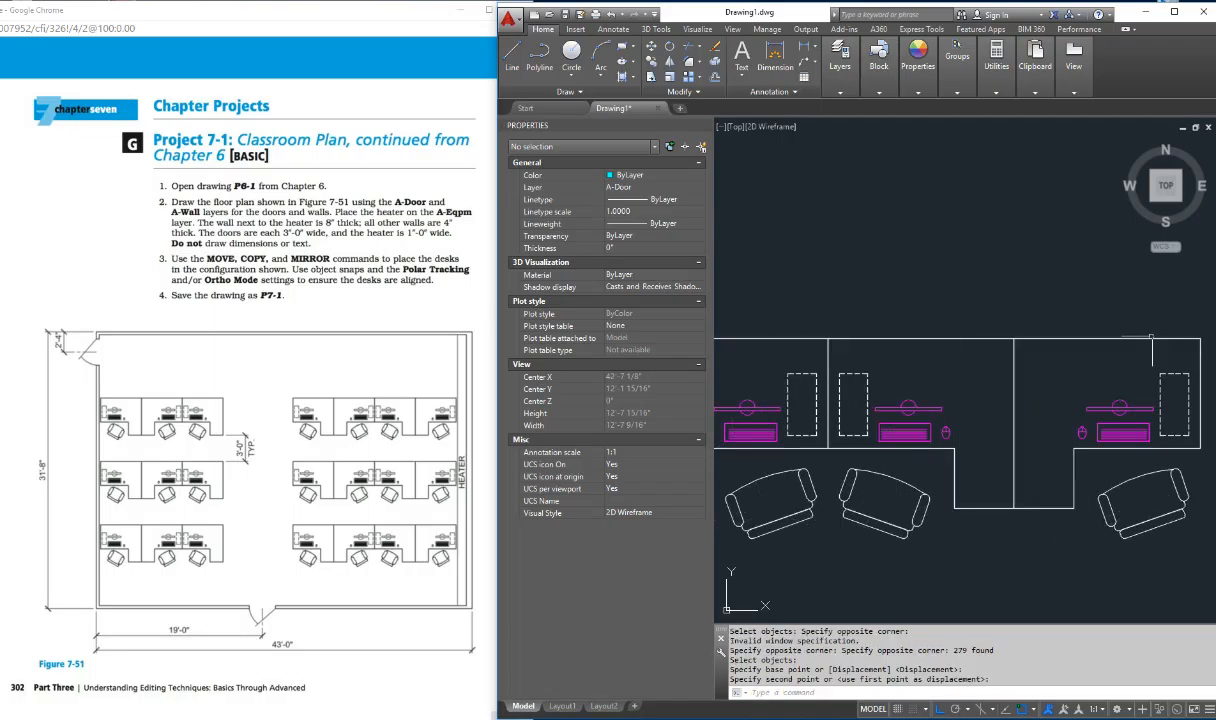
scroll(1151, 337, "down", 5)
scroll(1181, 353, "down", 2)
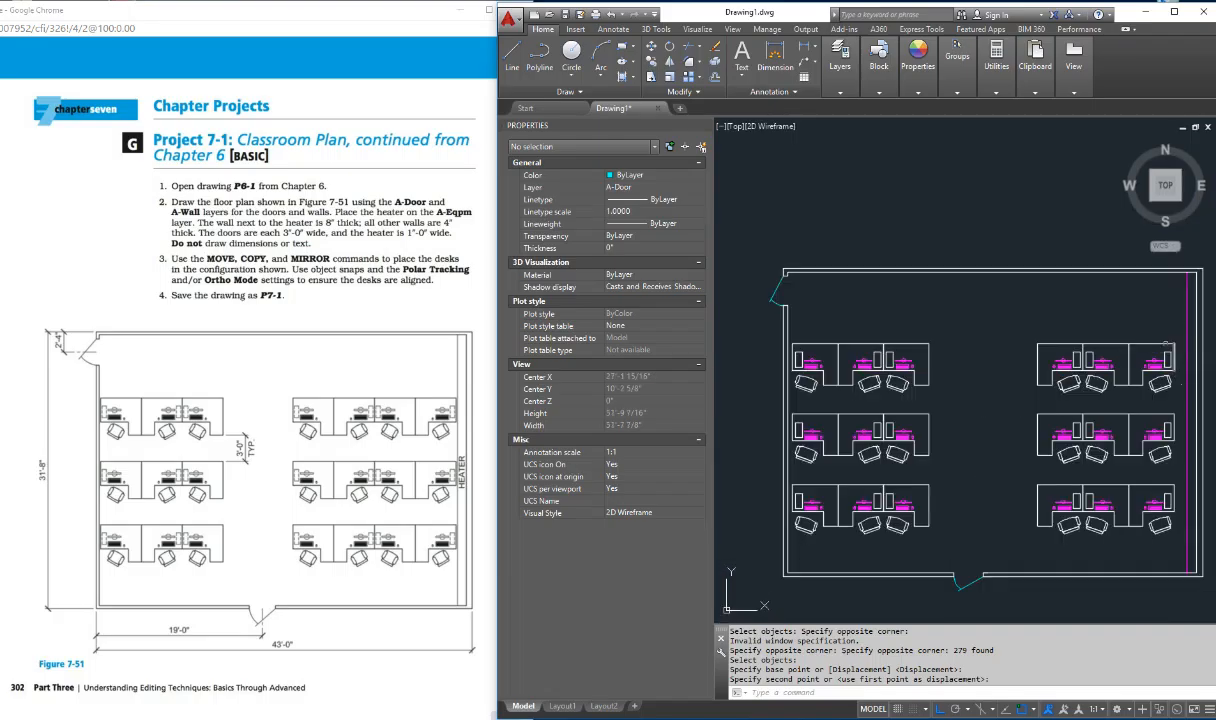
Step: Move the mirrored block of desk rows about 9 inches further right toward the heater line
type("m")
key("Return")
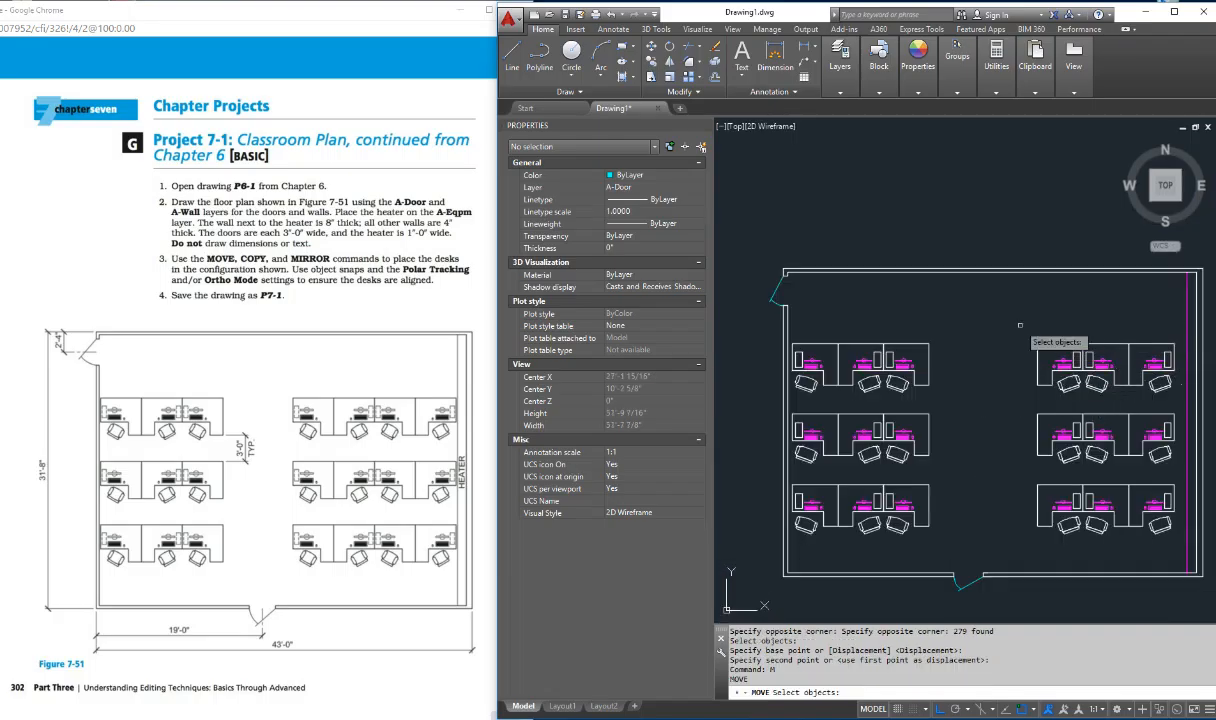
left_click_drag(965, 307, 1155, 549)
key("Return")
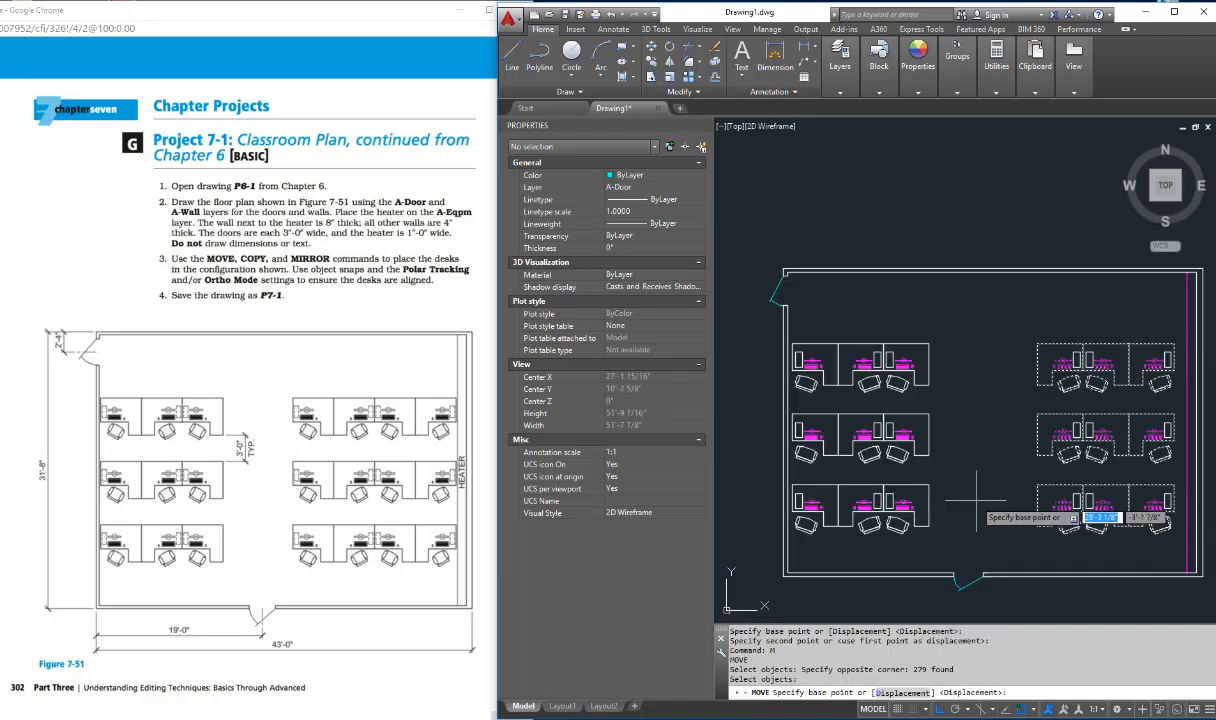
left_click(972, 500)
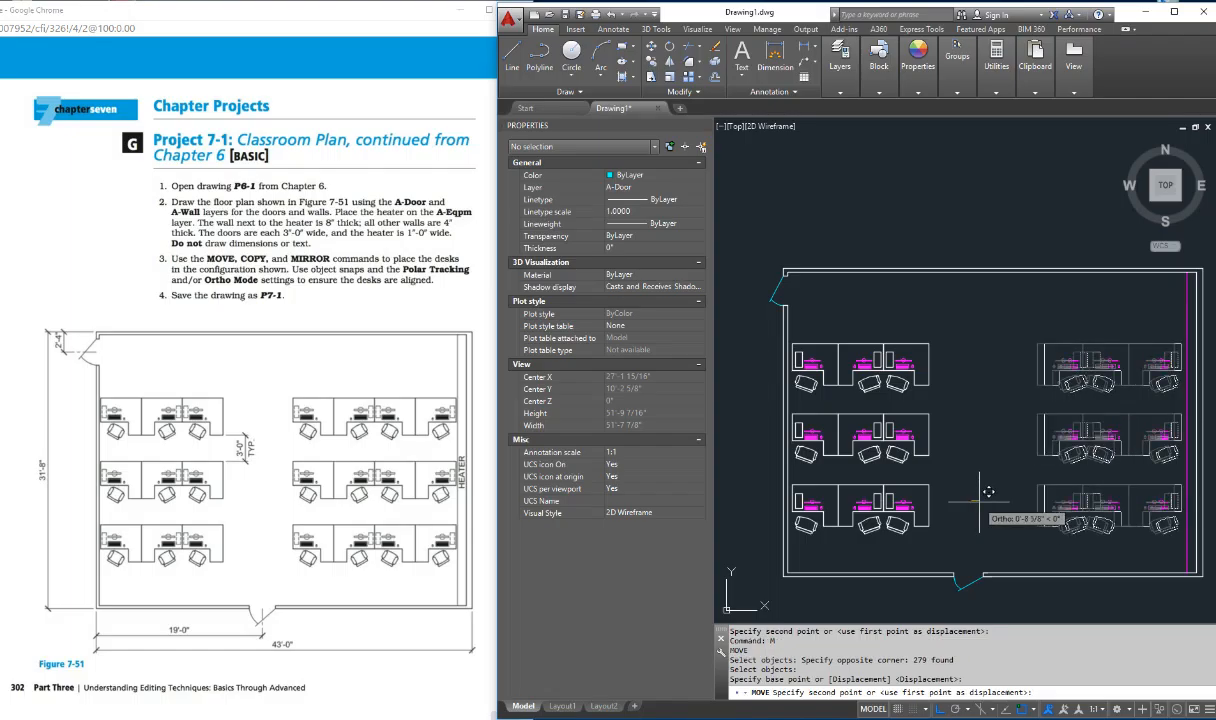
key("Escape")
key("Escape")
key("Escape")
key("Escape")
key("Escape")
key("Escape")
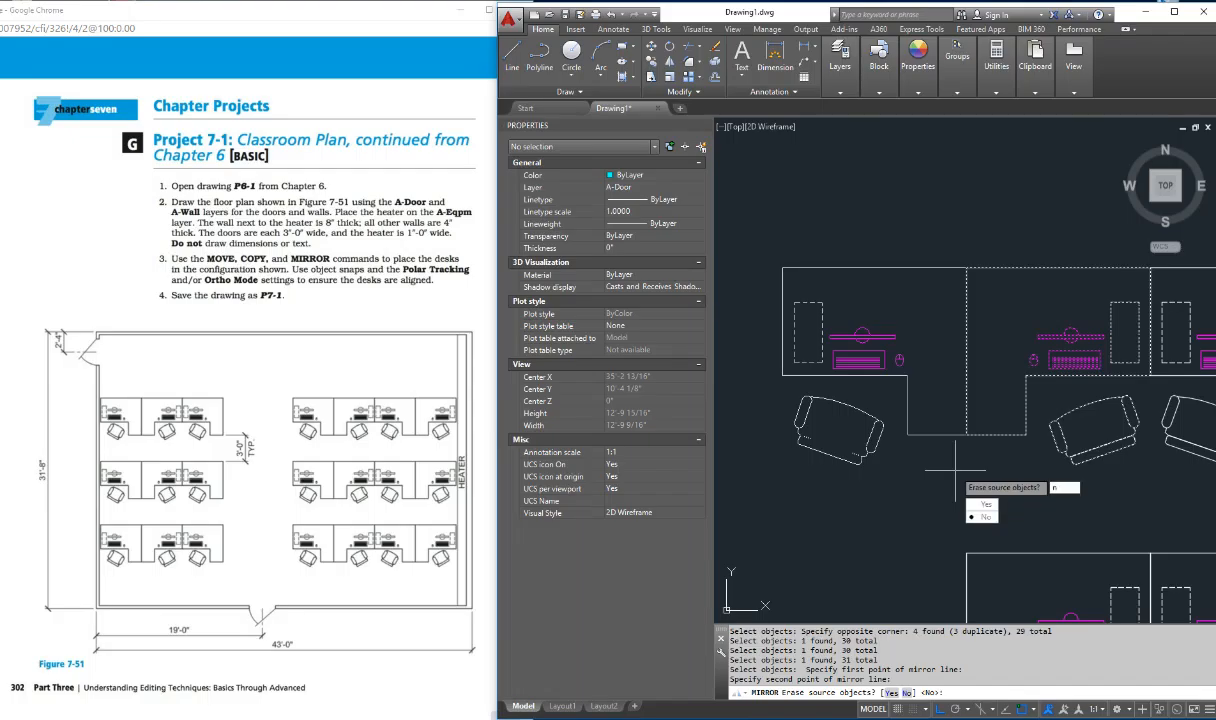
Step: Mirror the leftmost desk and chair of the right block's top row about the desk's left edge, keeping the original
key("Return")
scroll(955, 470, "down", 5)
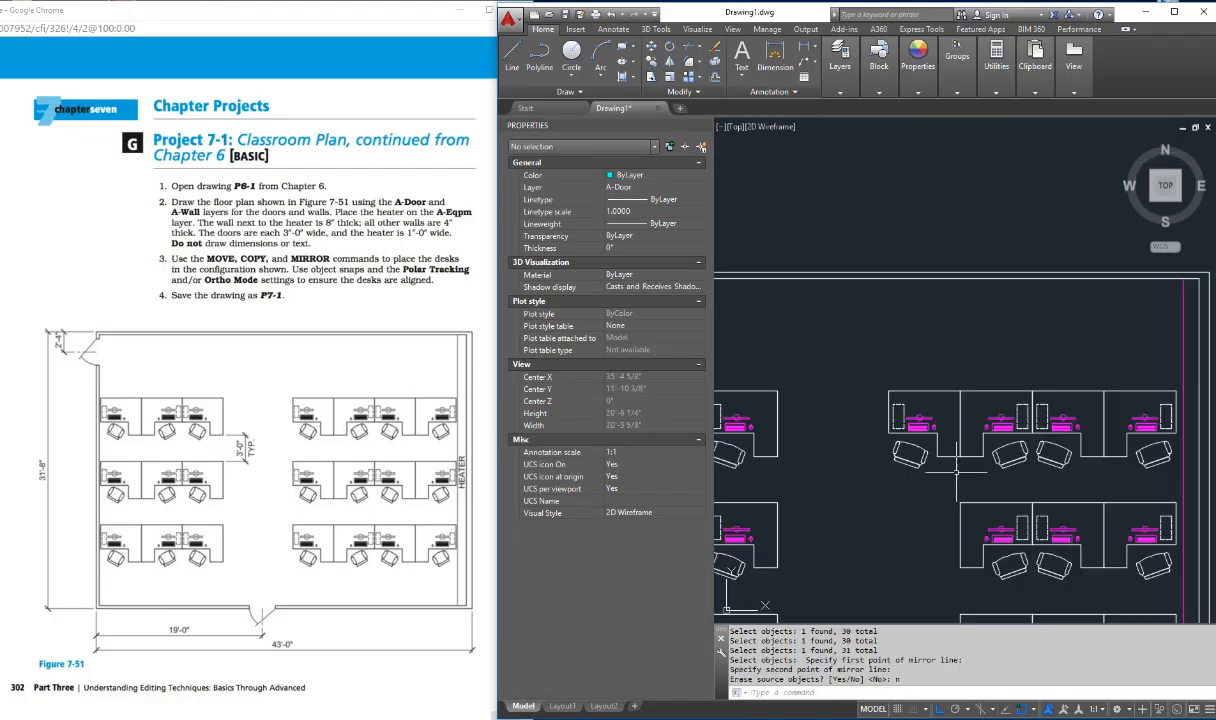
Step: Copy the leftmost desk and chair of the right block's top row straight down to the same place in the middle and bottom rows
key("Escape")
key("Escape")
key("Escape")
type("c")
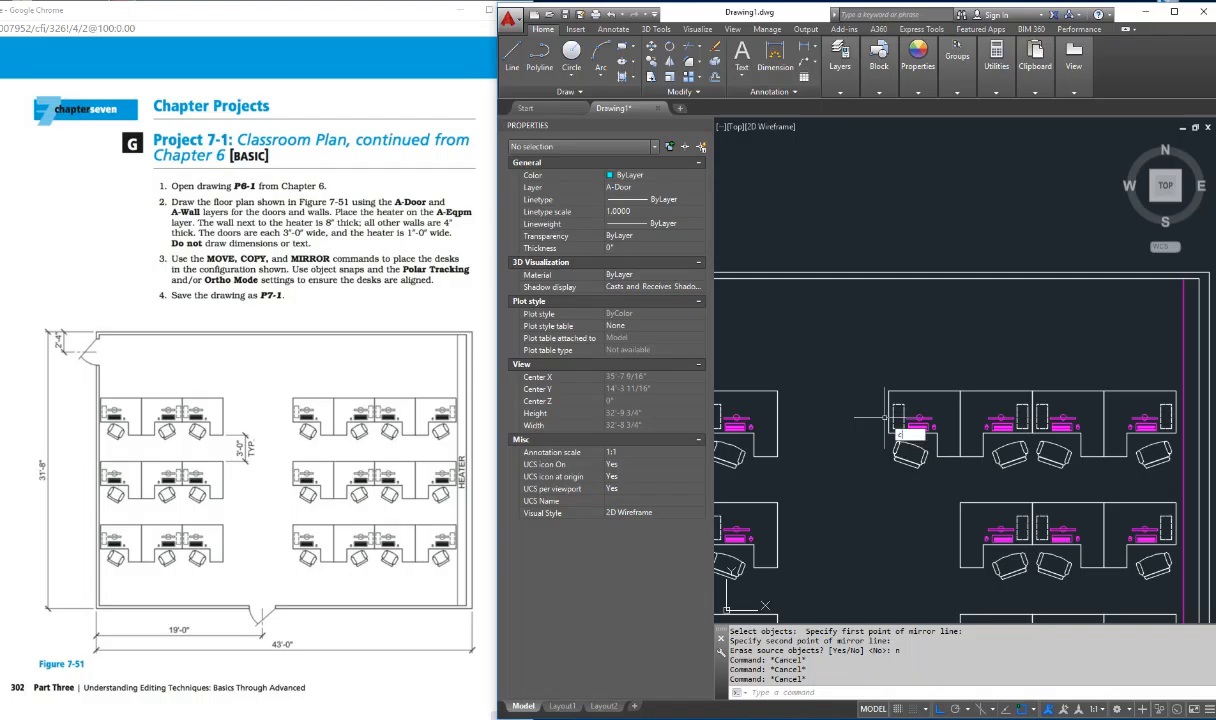
type("opy")
key("Return")
left_click(868, 372)
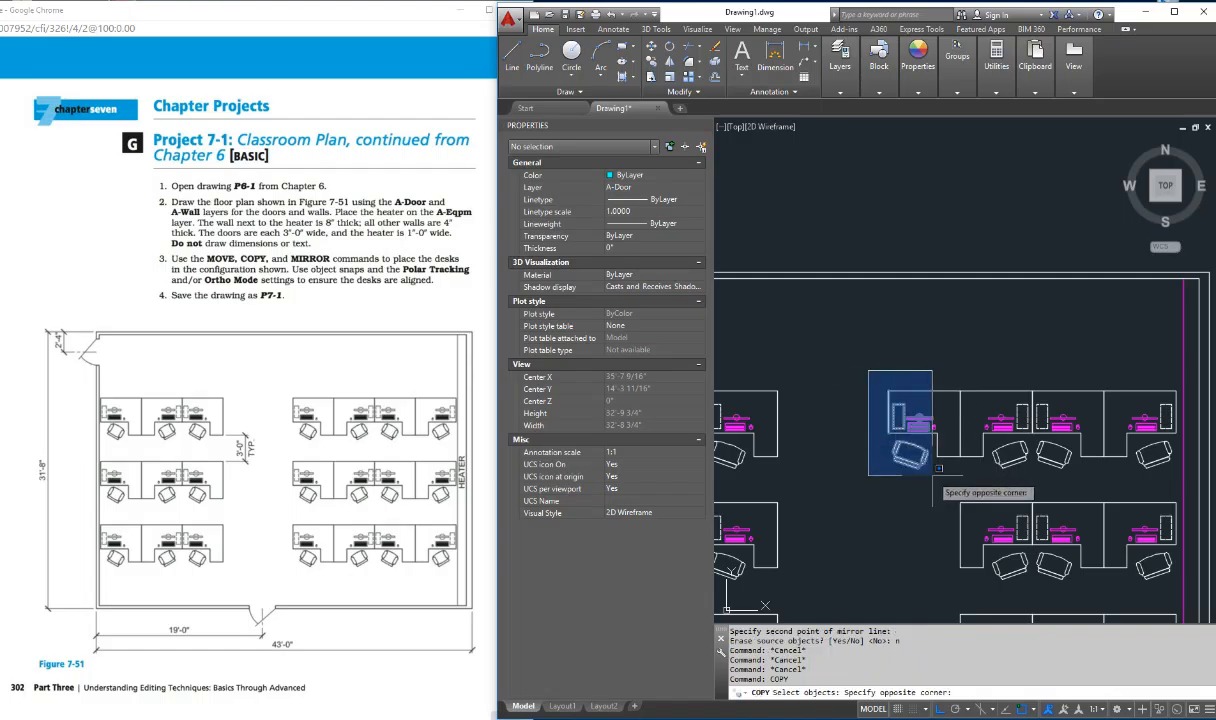
left_click(946, 478)
left_click(950, 399)
left_click(885, 351)
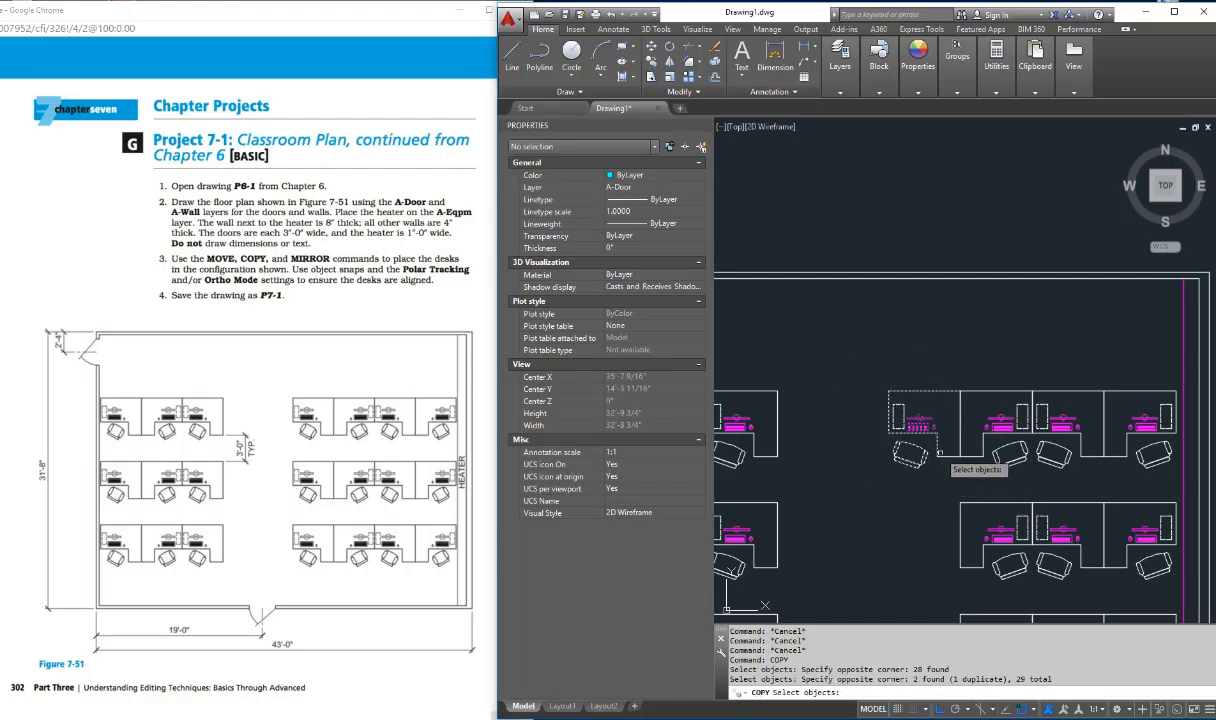
left_click(939, 452)
key("Return")
left_click(963, 388)
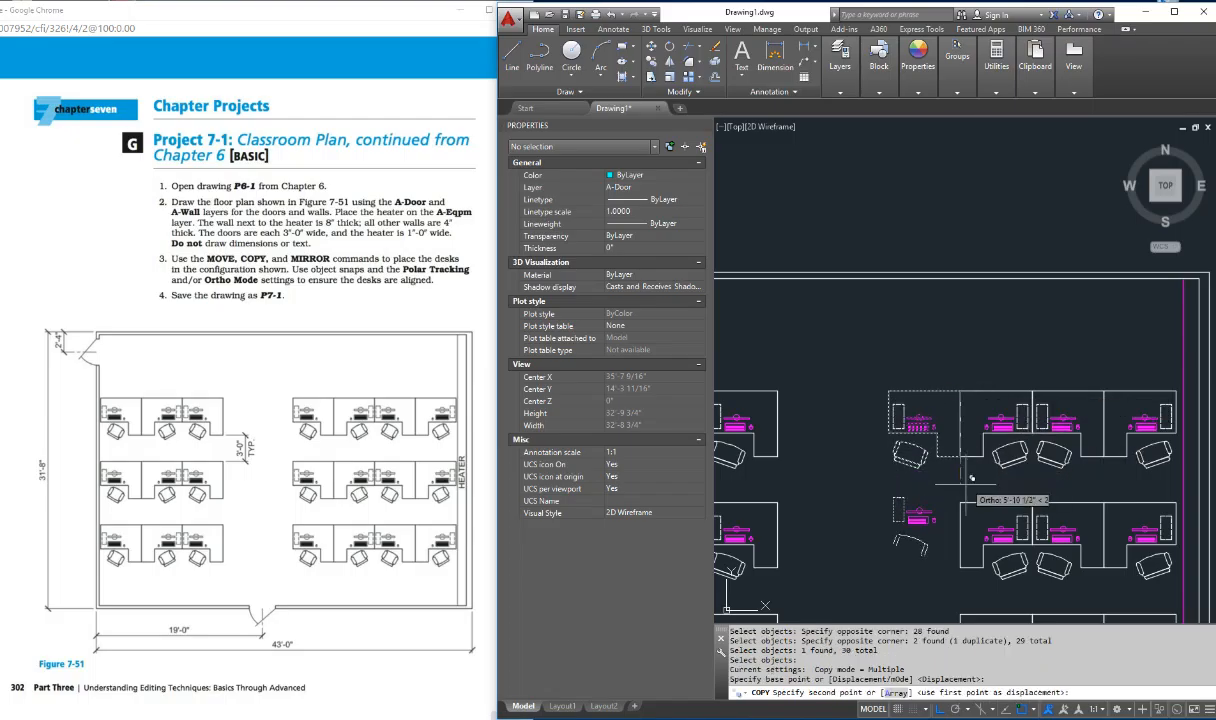
left_click(964, 498)
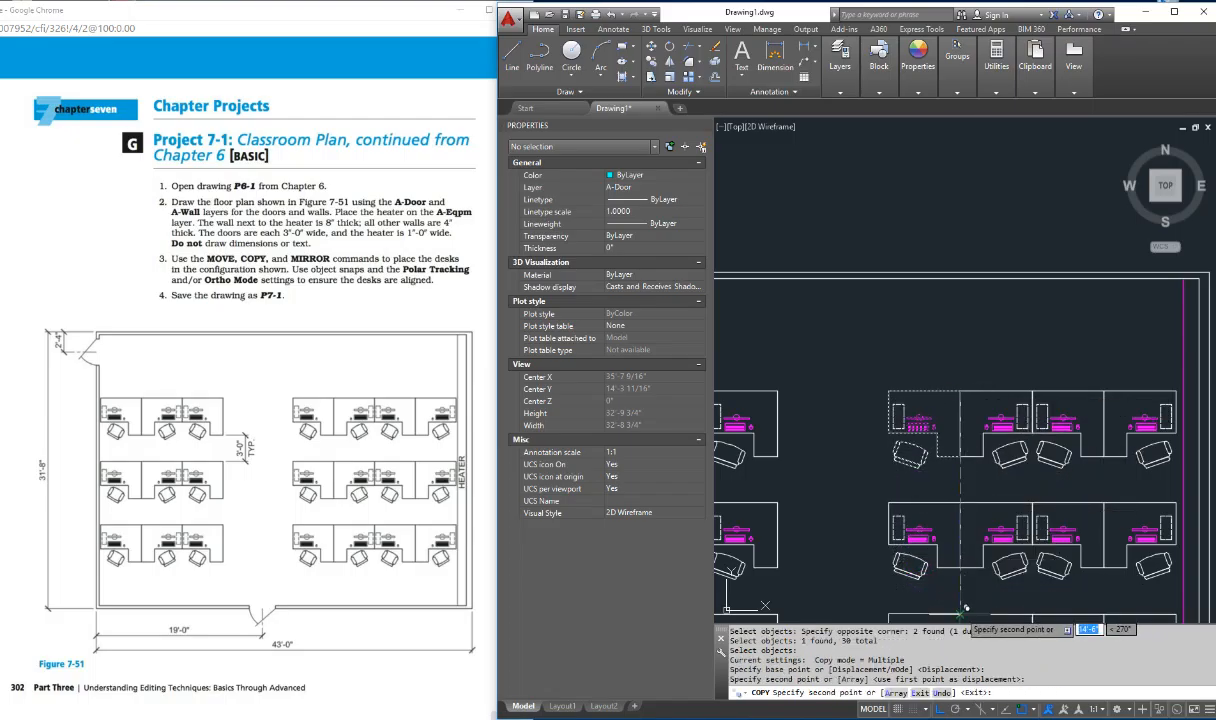
scroll(966, 605, "down", 2)
key("Escape")
key("Escape")
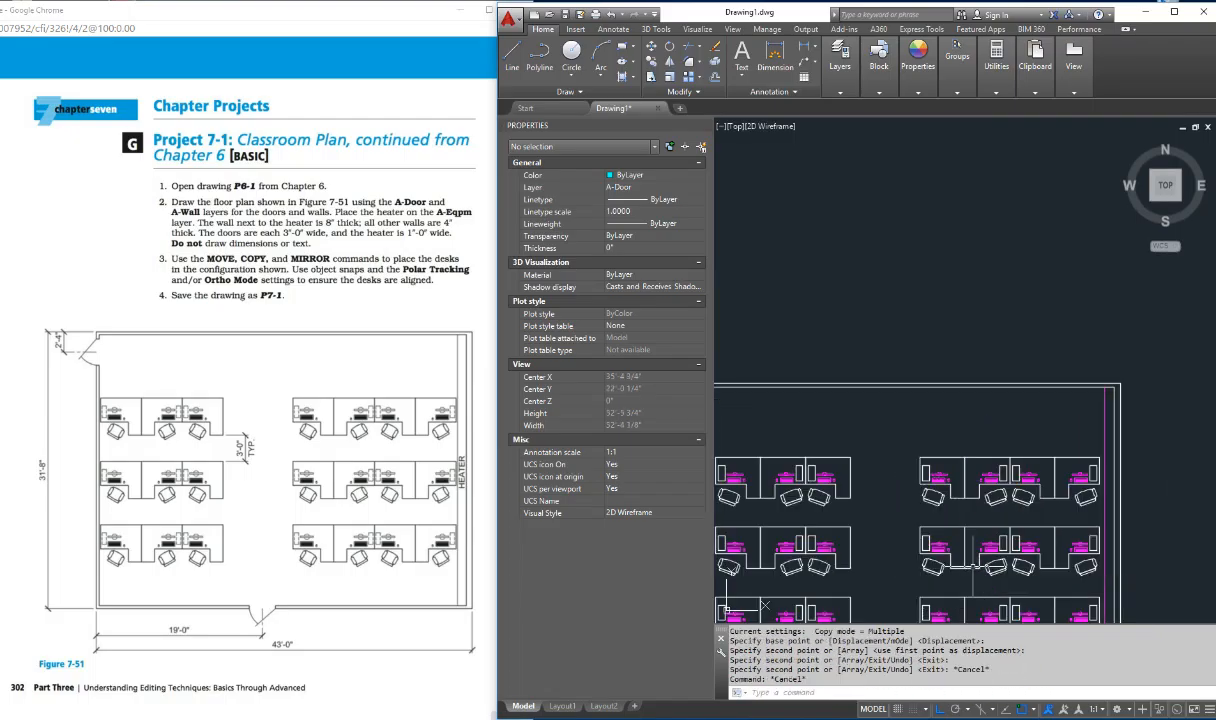
Step: Bring the whole classroom plan into view to check the desk layout against Figure 7-51
type("p")
key("Return")
left_click_drag(975, 570, 1025, 430)
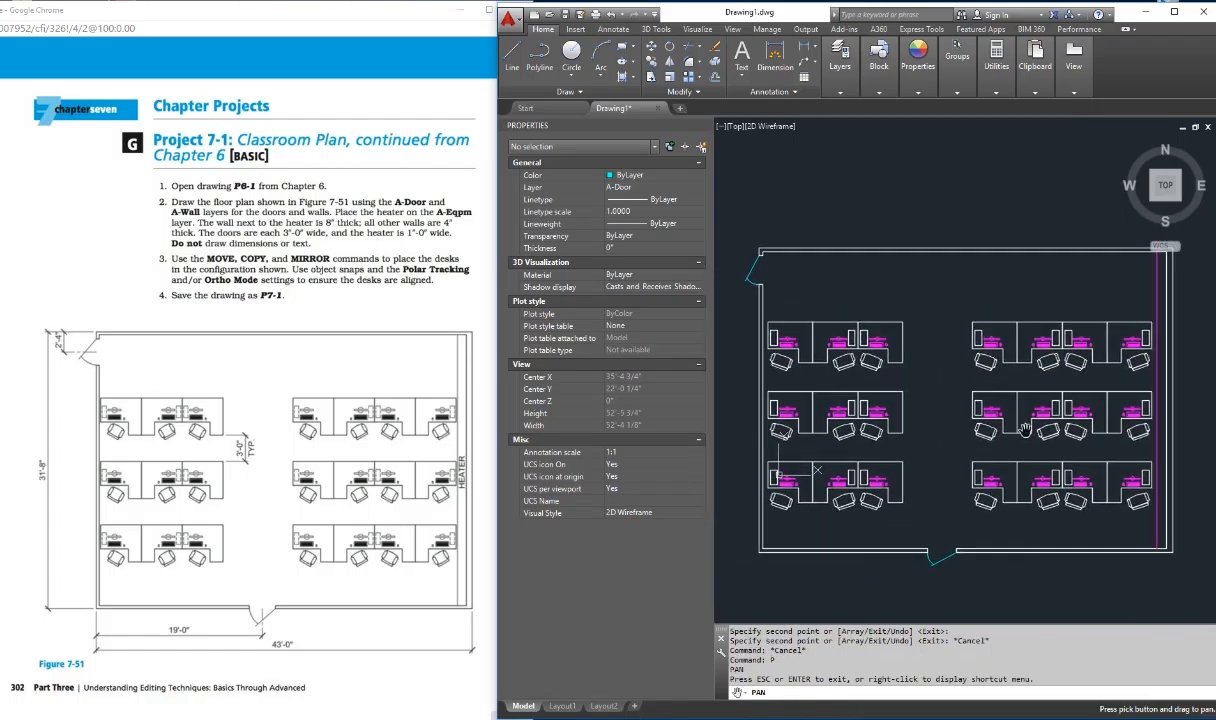
key("Escape")
key("Escape")
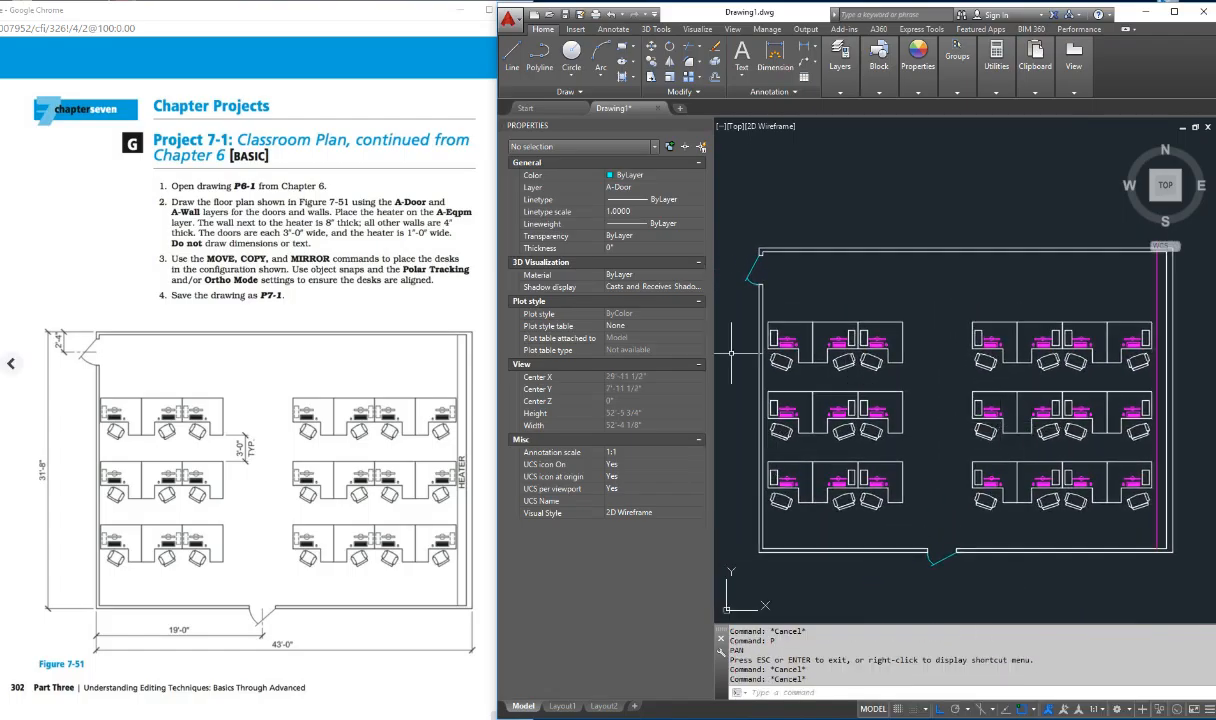